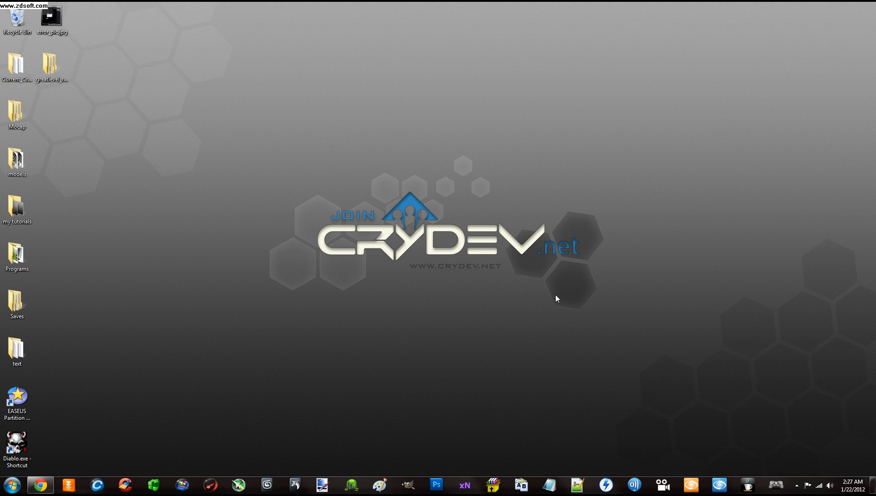
pyautogui.rightClick(556, 298)
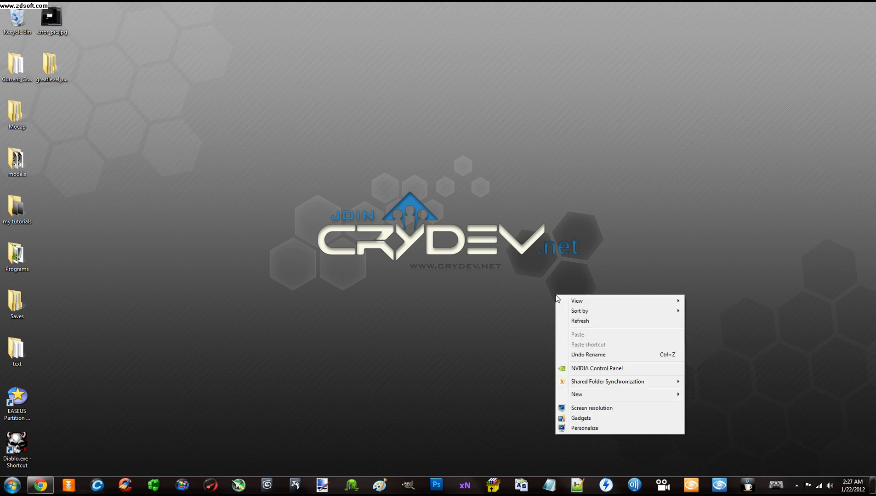
pyautogui.click(530, 304)
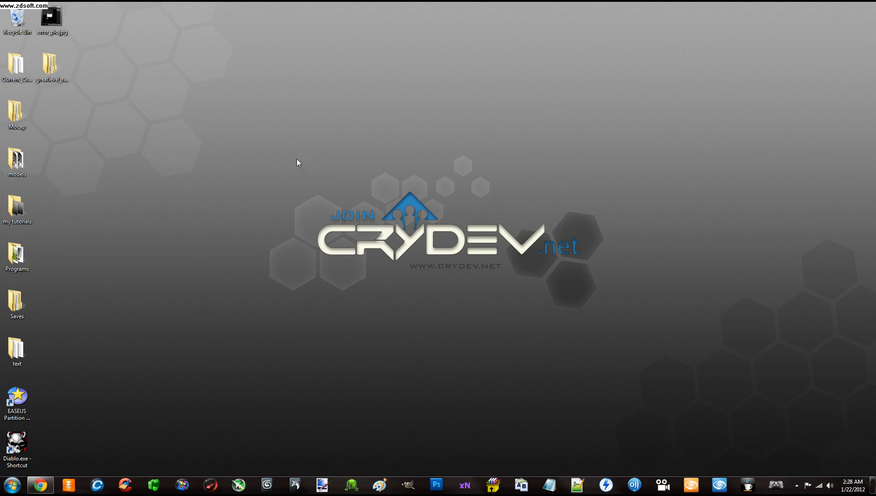
pyautogui.moveTo(295, 162); pyautogui.dragTo(624, 320)
pyautogui.moveTo(281, 140); pyautogui.dragTo(625, 340)
# - Launch the CryENGINE 3 Sandbox editor
pyautogui.click(695, 485)
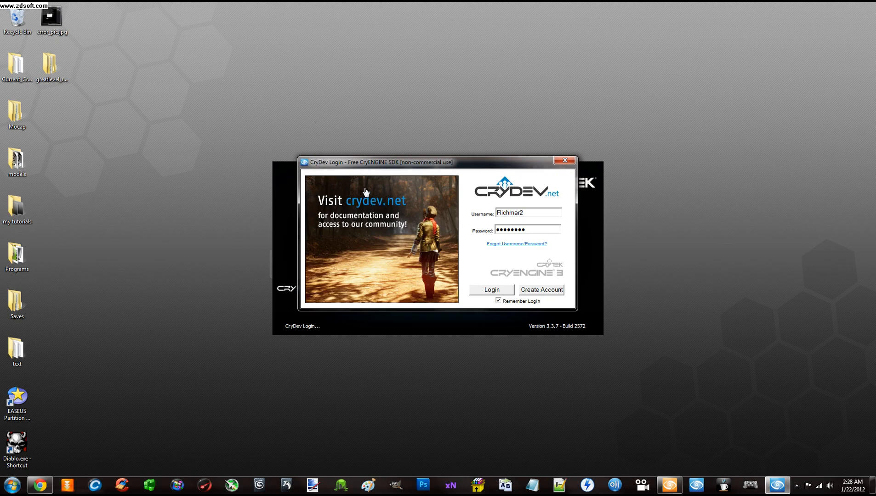
pyautogui.click(12, 486)
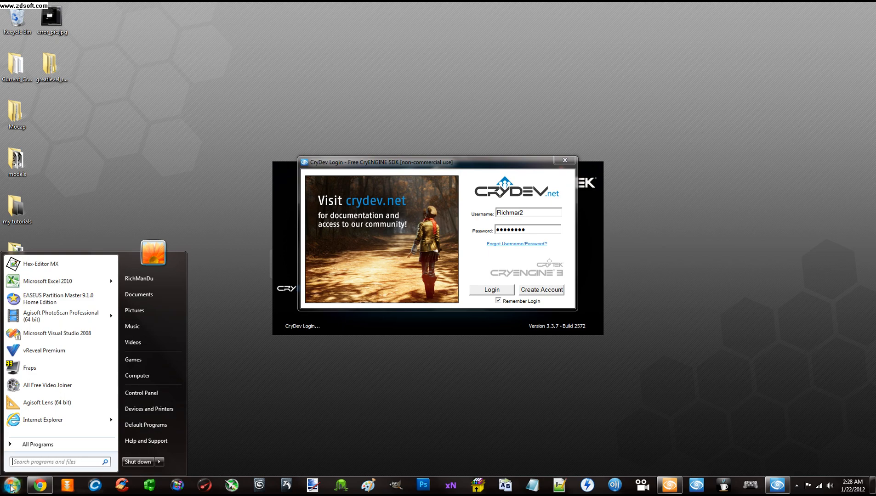
pyautogui.click(183, 193)
# - Open the Current_Cryengine folder and look through Bin32 for the 32-bit Editor.exe
pyautogui.doubleClick(13, 74)
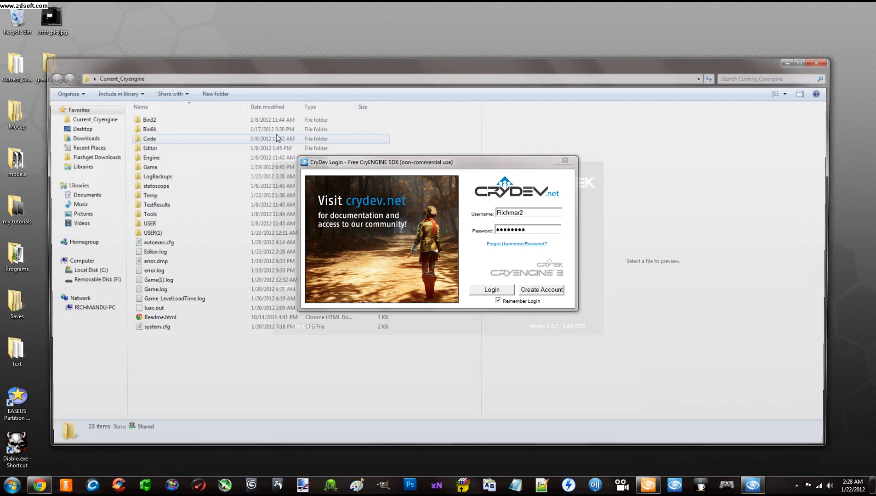
pyautogui.moveTo(322, 68); pyautogui.dragTo(366, 78)
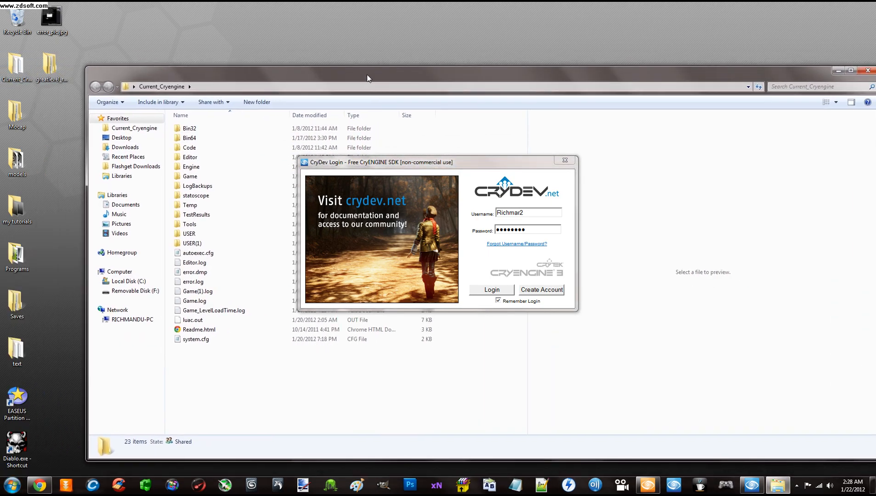
pyautogui.moveTo(437, 165); pyautogui.dragTo(501, 170)
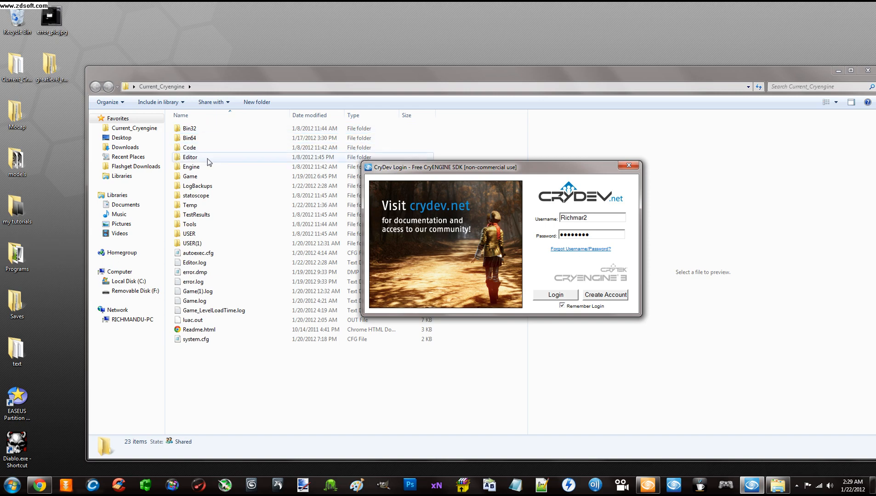
pyautogui.click(188, 130)
pyautogui.doubleClick(187, 129)
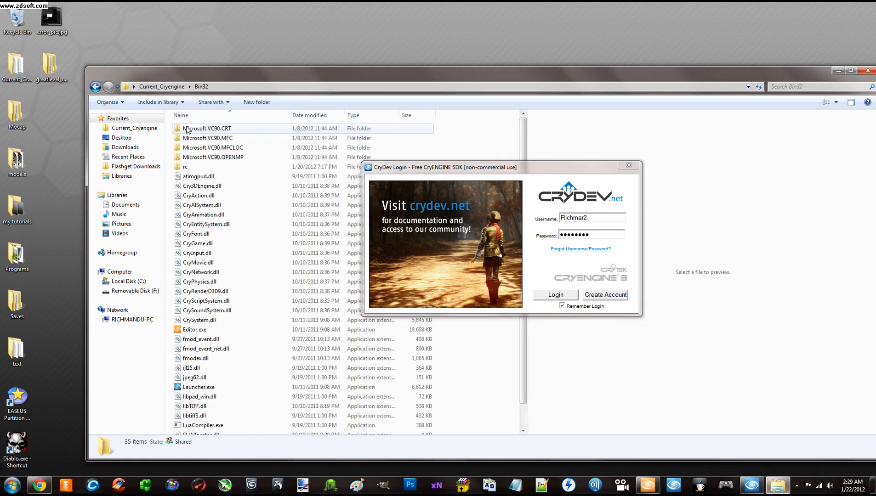
pyautogui.scroll(-1, 230, 243)
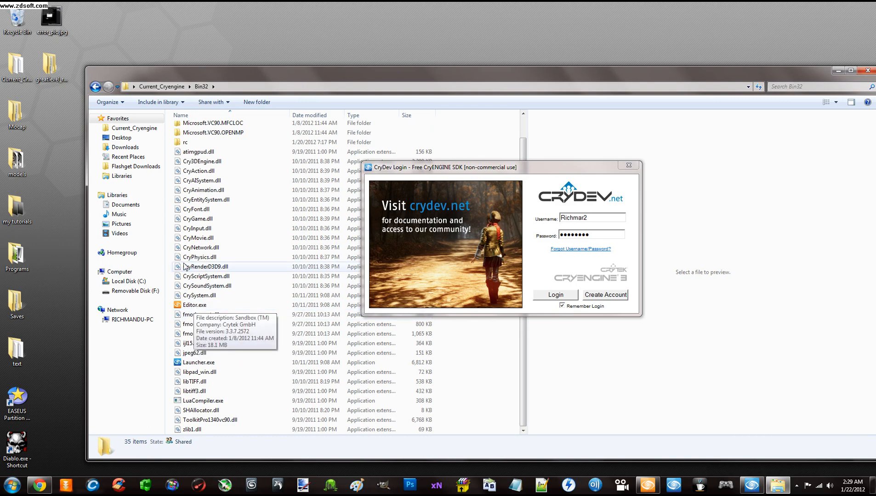
# - Look in the Bin64 folder for the 64-bit Editor.exe, then return to Current_Cryengine and minimize the folder window
pyautogui.click(95, 86)
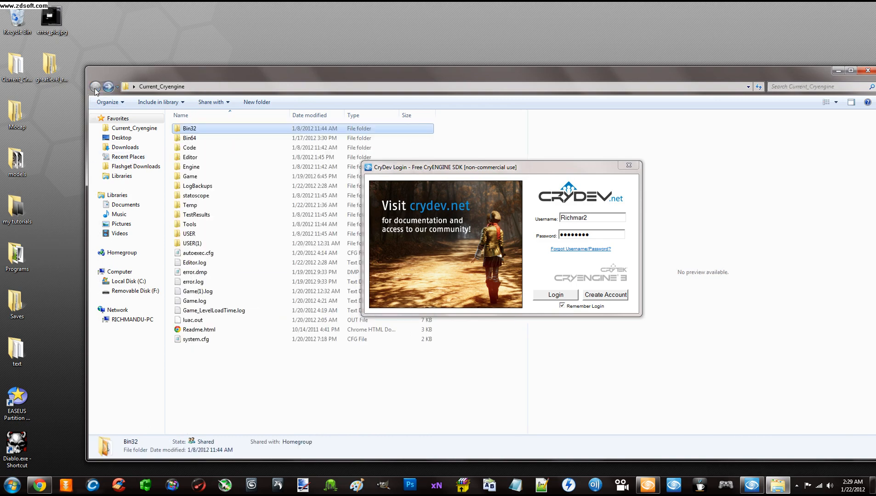
pyautogui.doubleClick(189, 138)
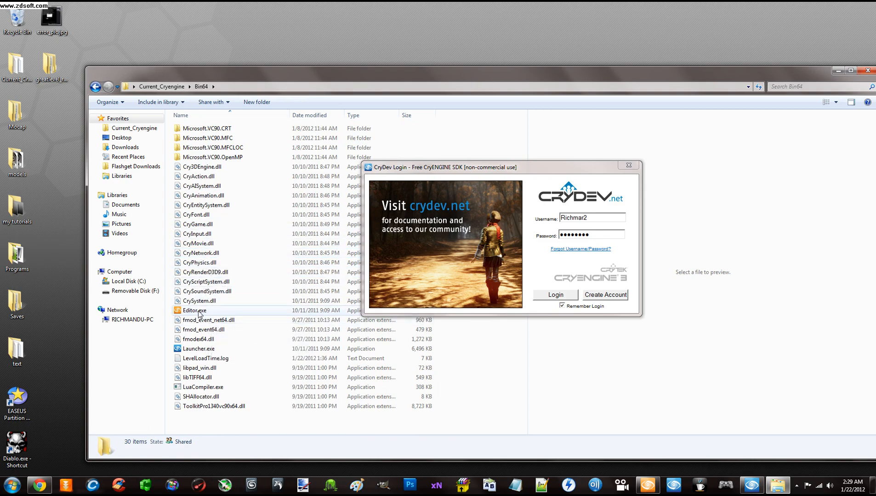
pyautogui.click(97, 89)
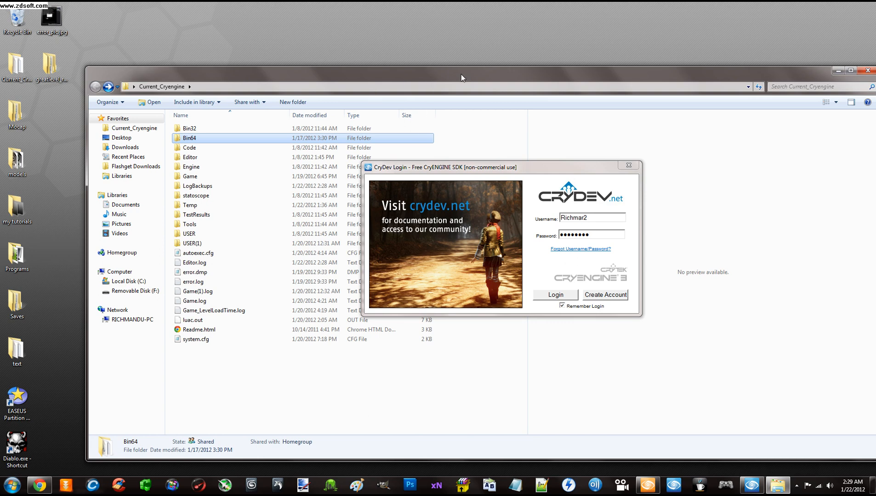
pyautogui.moveTo(468, 77); pyautogui.dragTo(412, 46)
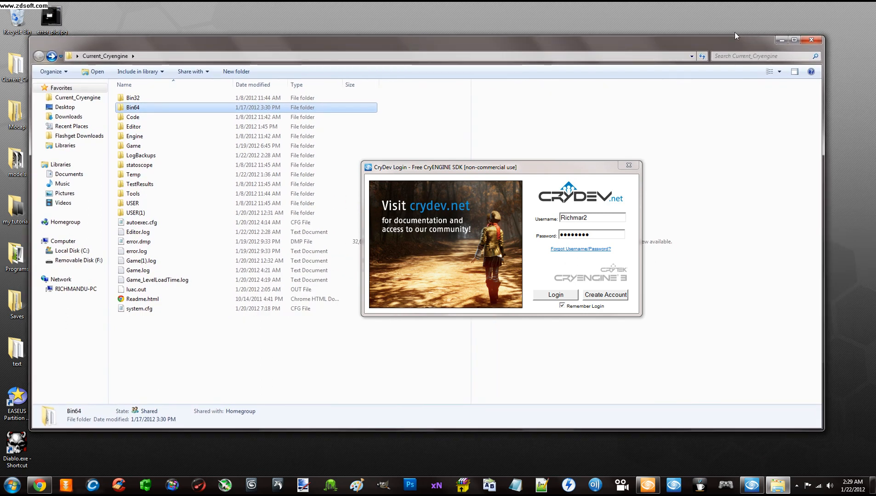
pyautogui.click(780, 41)
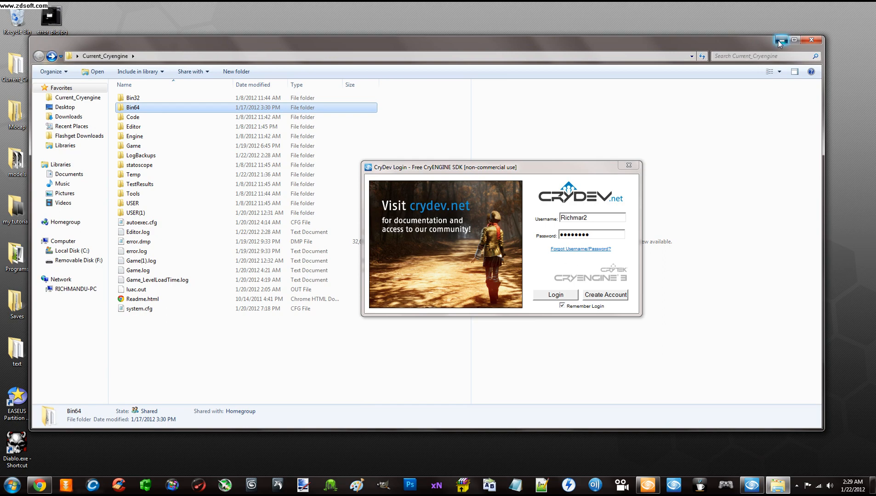
# - Log in to CryDev with the remembered account credentials to open the Sandbox editor
pyautogui.moveTo(495, 171); pyautogui.dragTo(446, 62)
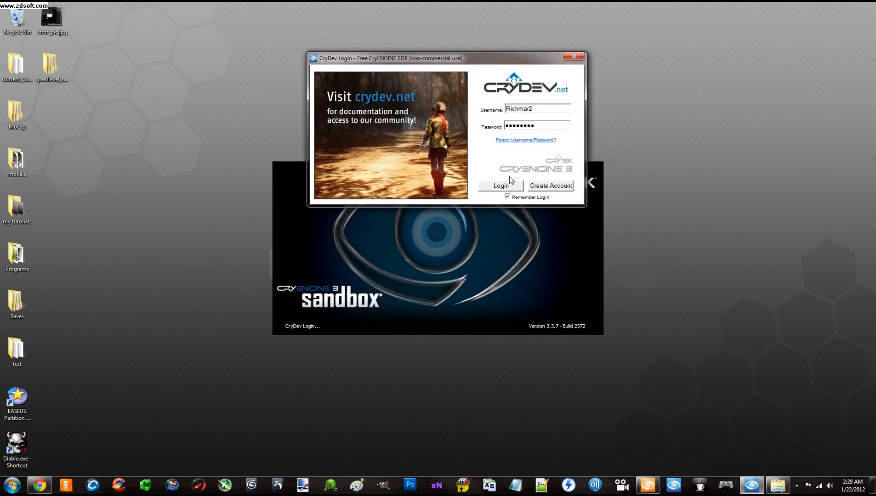
pyautogui.moveTo(498, 60); pyautogui.dragTo(499, 80)
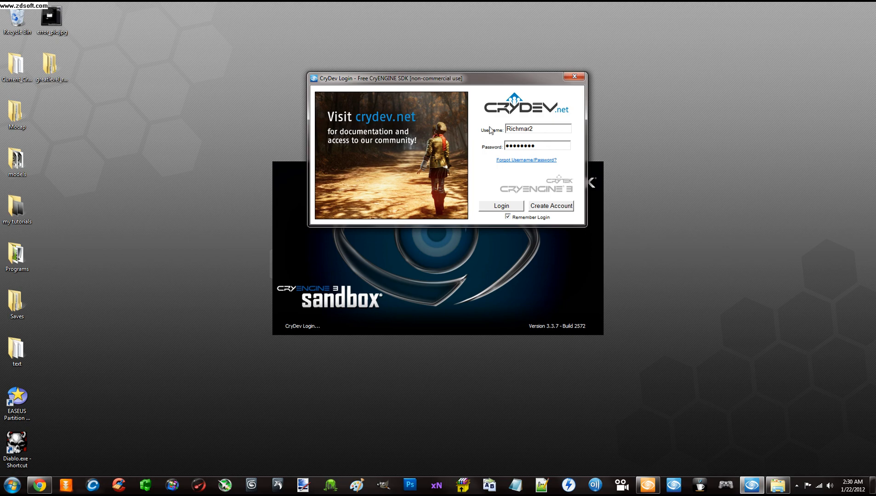
pyautogui.click(496, 206)
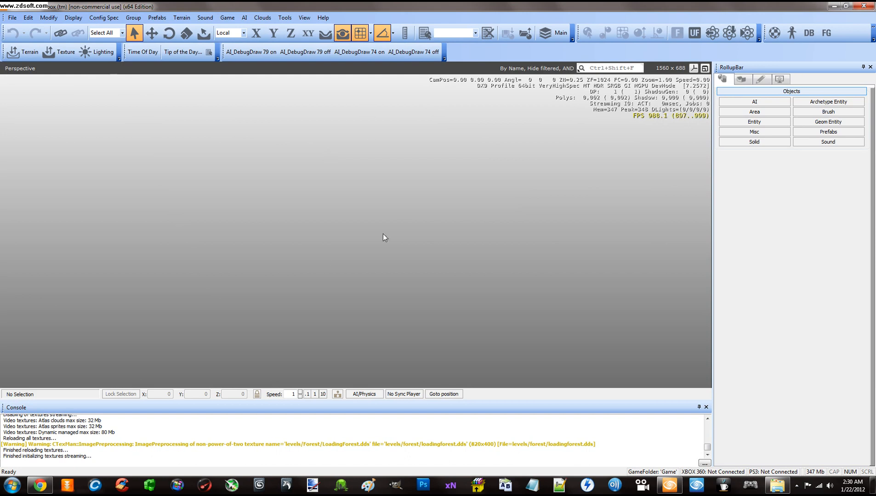
# - Start a new level and name it testlevel
pyautogui.click(13, 17)
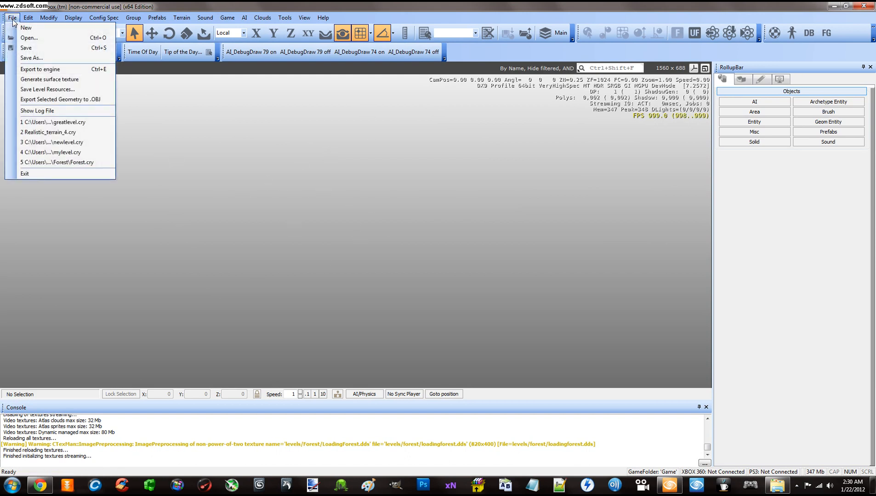
pyautogui.click(28, 27)
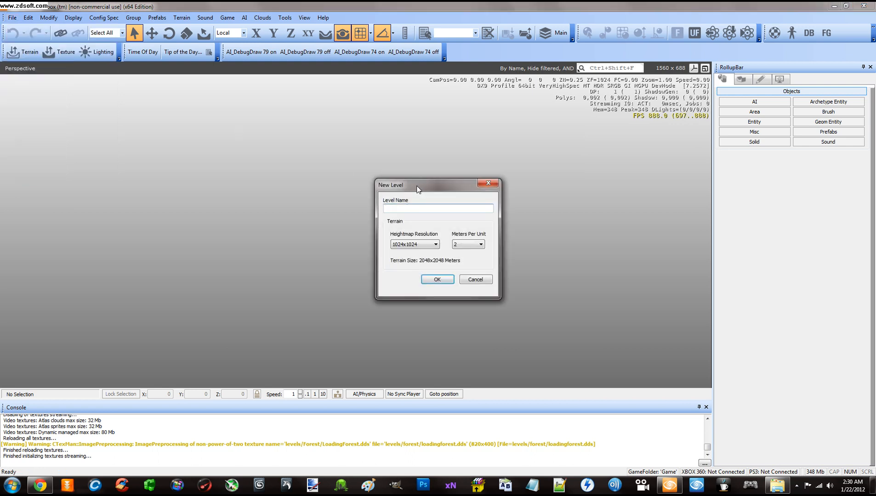
pyautogui.moveTo(447, 192)
pyautogui.mouseDown()
pyautogui.moveTo(466, 217)
pyautogui.moveTo(455, 178)
pyautogui.mouseUp()
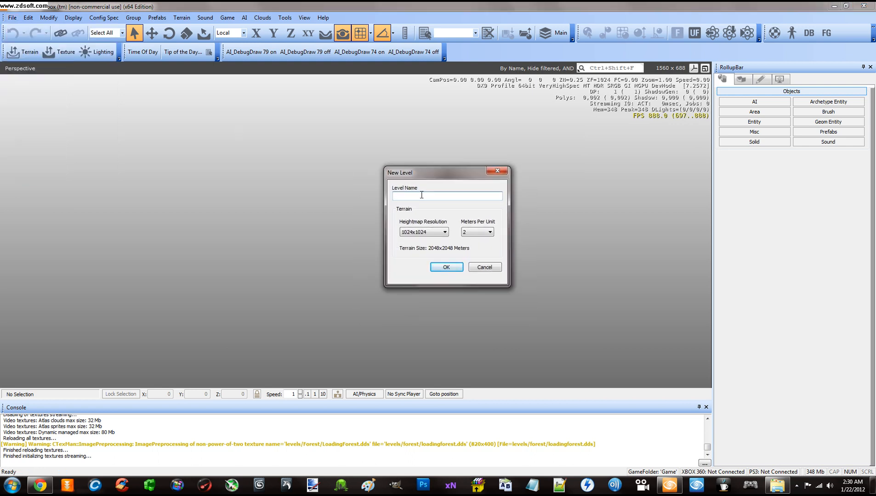
pyautogui.moveTo(429, 174); pyautogui.dragTo(429, 158)
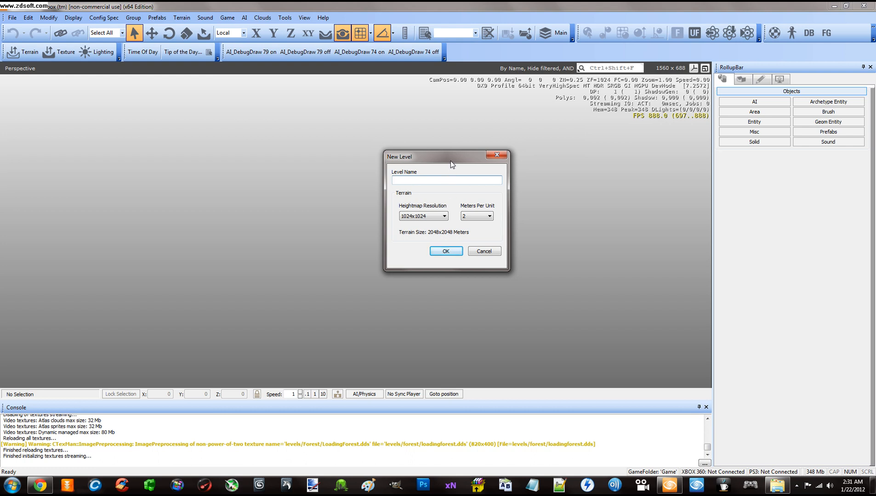
pyautogui.moveTo(449, 161); pyautogui.dragTo(451, 144)
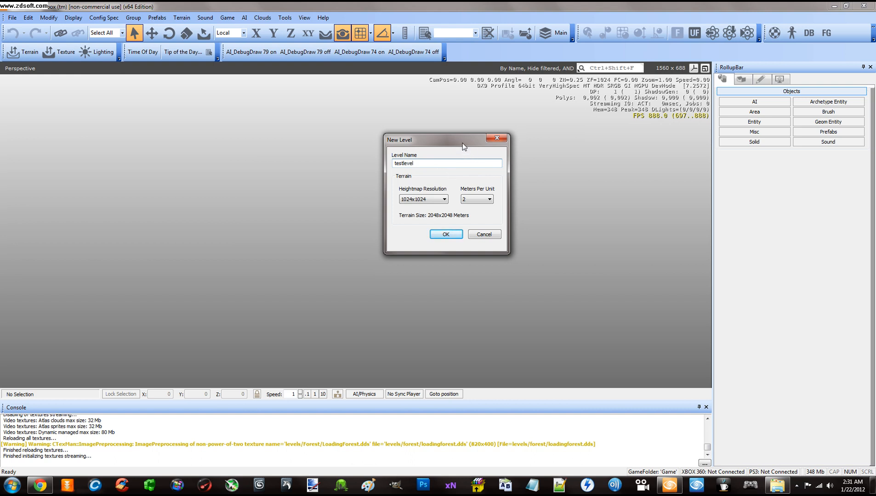
pyautogui.moveTo(462, 143)
pyautogui.mouseDown()
pyautogui.moveTo(459, 171)
pyautogui.moveTo(447, 146)
pyautogui.mouseUp()
# - Examine the available heightmap resolution and meters-per-unit options for the new level's terrain
pyautogui.click(417, 205)
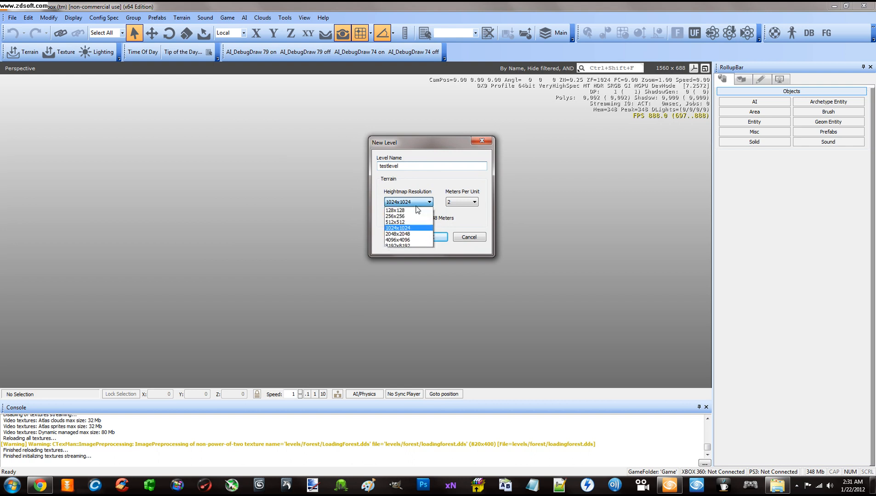
pyautogui.click(417, 205)
pyautogui.moveTo(430, 142); pyautogui.dragTo(420, 143)
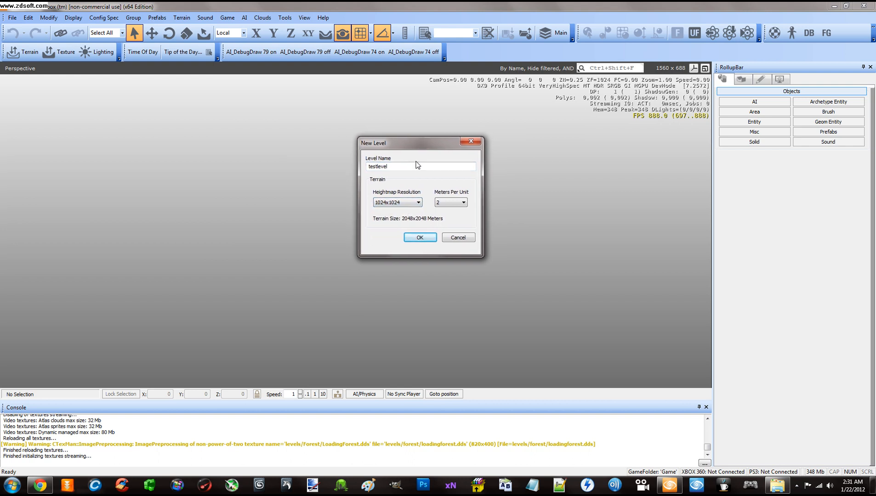
pyautogui.click(393, 203)
pyautogui.click(386, 203)
pyautogui.moveTo(416, 147); pyautogui.dragTo(409, 142)
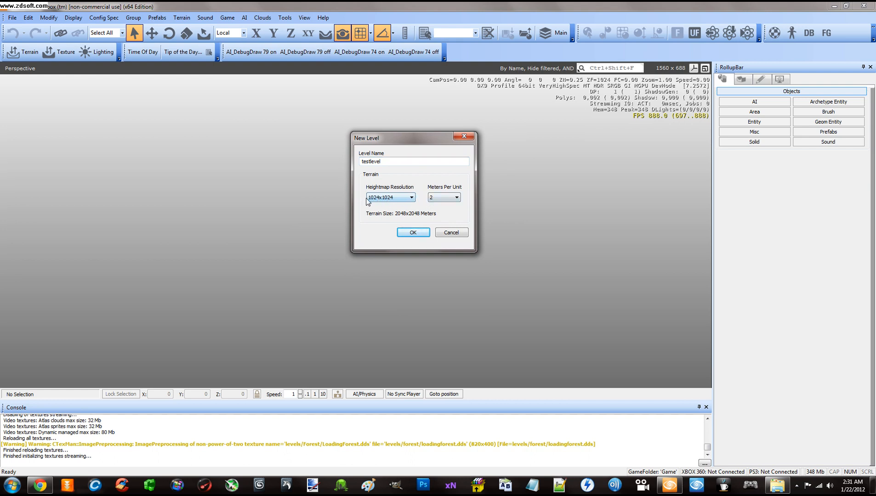
pyautogui.moveTo(413, 137); pyautogui.dragTo(412, 130)
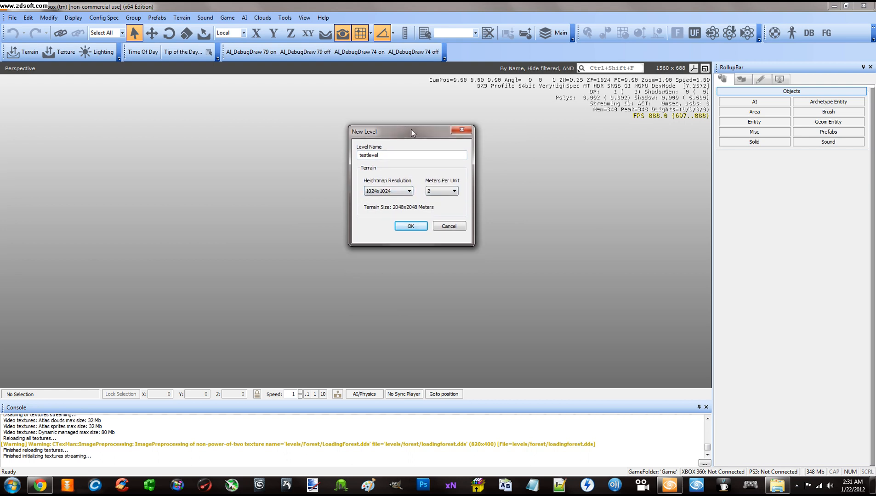
pyautogui.click(441, 190)
pyautogui.click(438, 197)
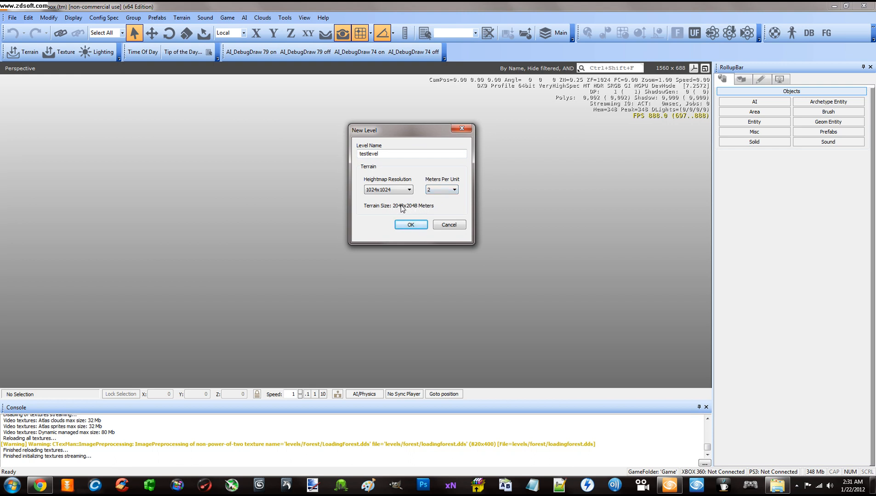
# - Set the terrain's meters per unit to 4
pyautogui.click(440, 190)
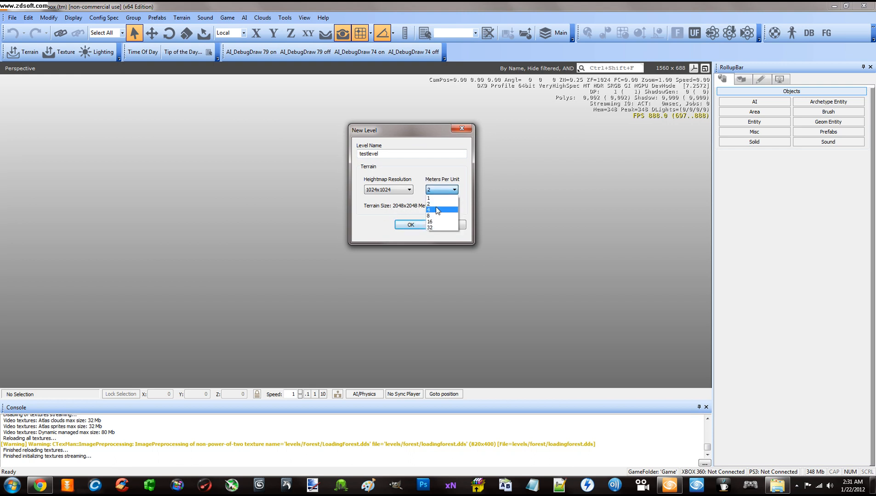
pyautogui.click(437, 209)
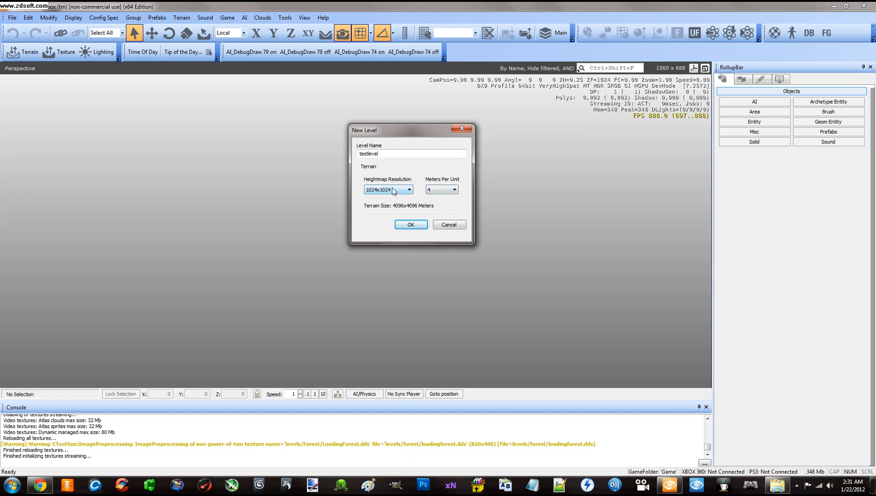
pyautogui.moveTo(416, 135)
pyautogui.mouseDown()
pyautogui.moveTo(414, 150)
pyautogui.moveTo(416, 132)
pyautogui.mouseUp()
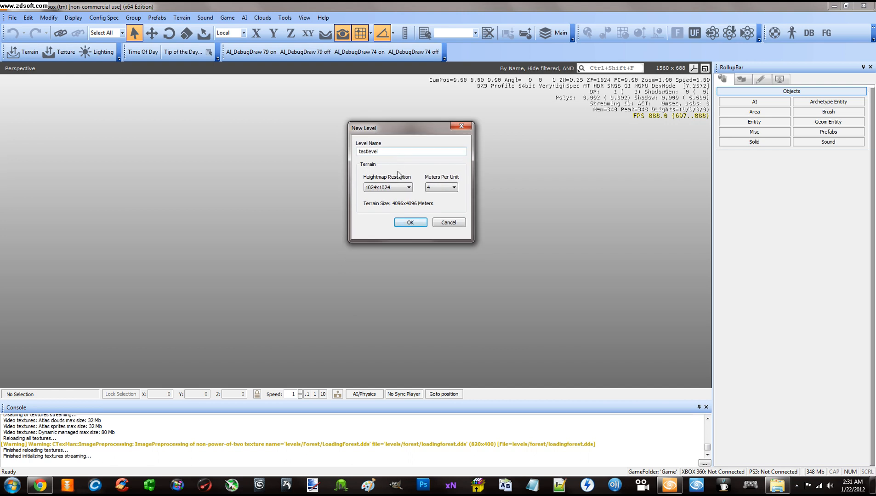
pyautogui.click(399, 188)
pyautogui.click(398, 189)
pyautogui.click(399, 188)
pyautogui.click(391, 189)
pyautogui.click(439, 189)
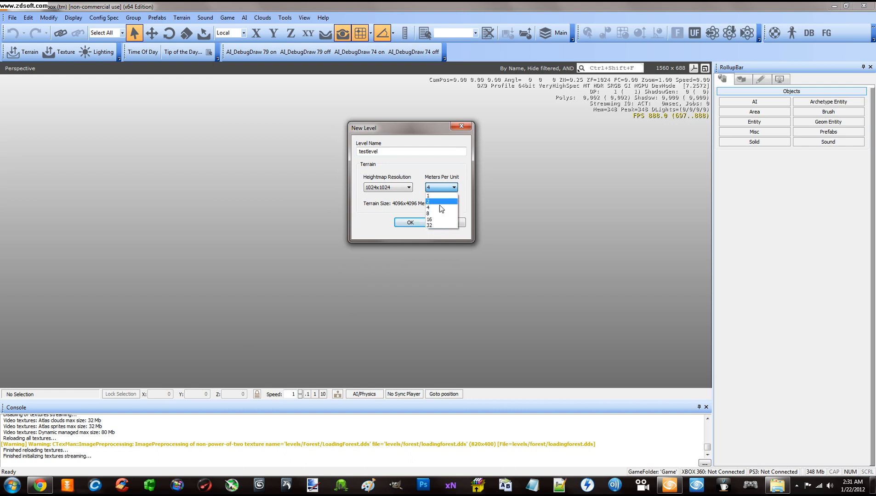
pyautogui.click(440, 191)
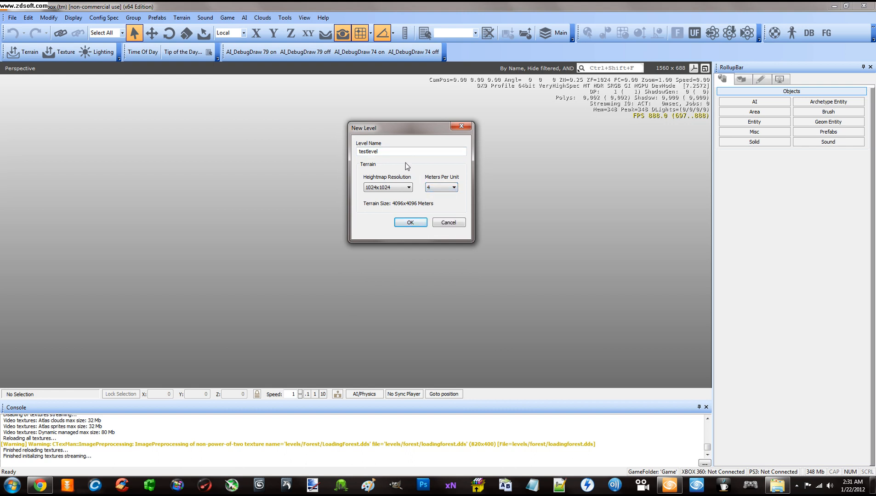
# - Set the new level's heightmap resolution to 512x512 and its meters per unit to 1
pyautogui.click(404, 187)
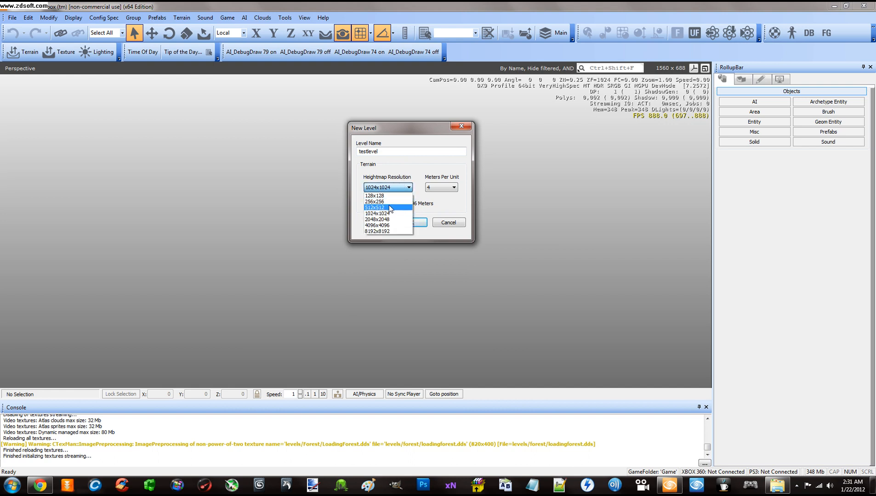
pyautogui.click(390, 208)
pyautogui.moveTo(409, 132); pyautogui.dragTo(413, 141)
pyautogui.click(432, 195)
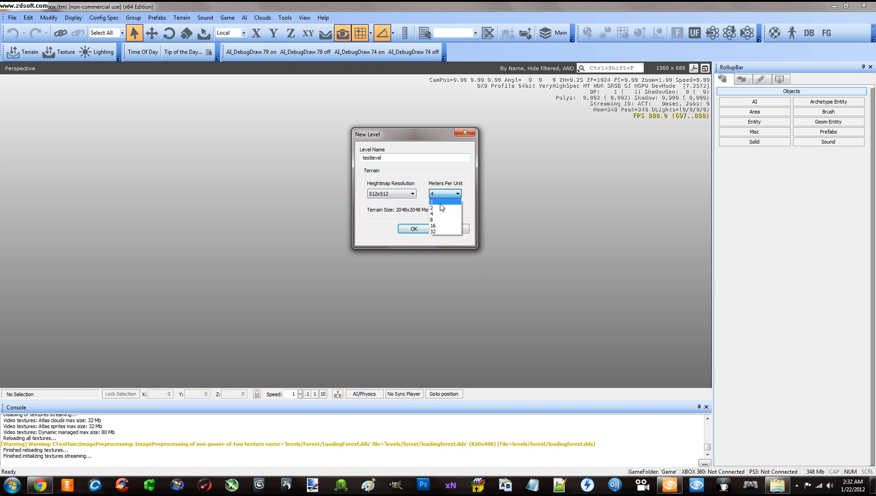
pyautogui.click(441, 203)
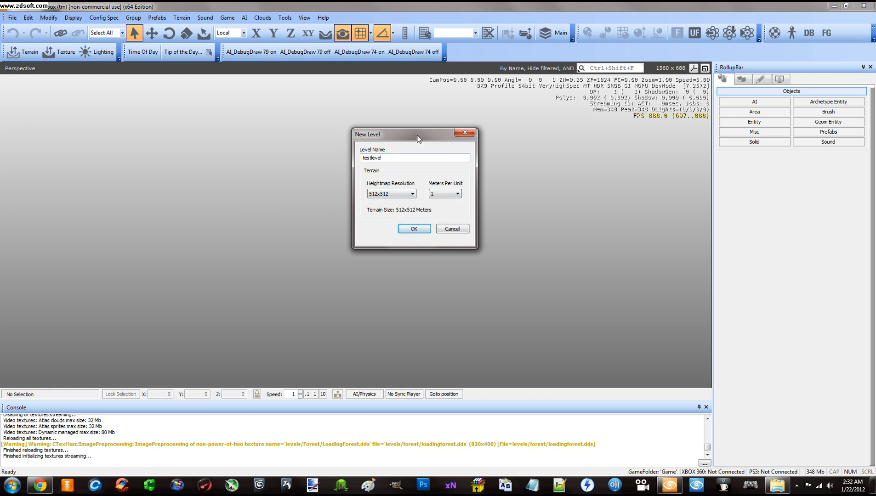
# - Accept the name and terrain settings to create the new level
pyautogui.moveTo(417, 136)
pyautogui.mouseDown()
pyautogui.moveTo(422, 156)
pyautogui.moveTo(420, 148)
pyautogui.mouseUp()
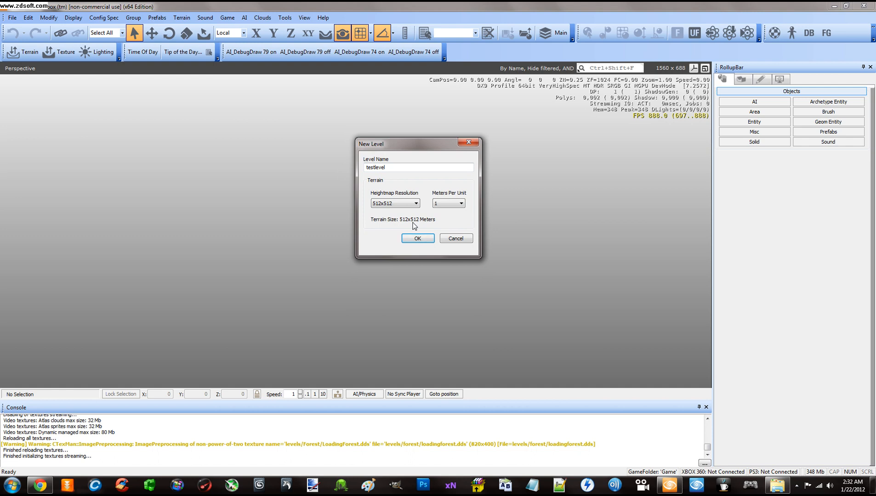
pyautogui.moveTo(413, 153); pyautogui.dragTo(413, 160)
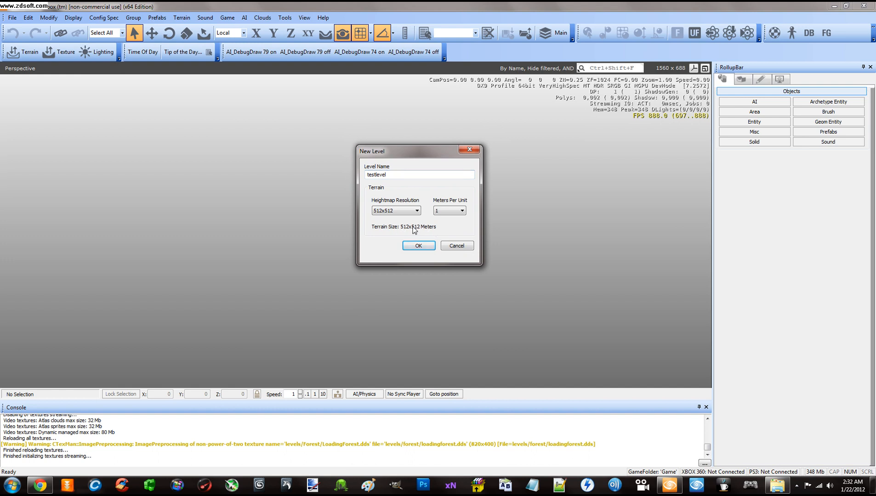
pyautogui.moveTo(422, 153)
pyautogui.mouseDown()
pyautogui.moveTo(421, 172)
pyautogui.moveTo(420, 154)
pyautogui.mouseUp()
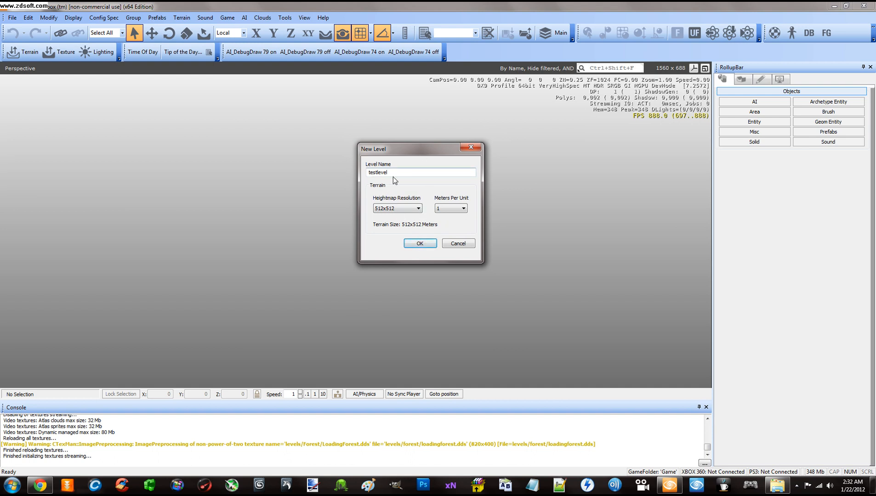
pyautogui.click(415, 243)
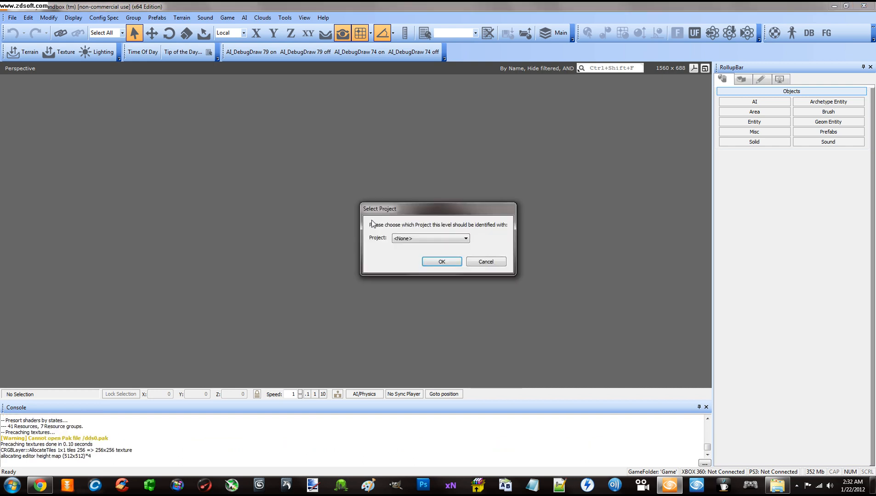
# - Examine the projects that the new level can be identified with
pyautogui.click(435, 238)
pyautogui.click(435, 237)
pyautogui.click(434, 238)
pyautogui.click(434, 238)
pyautogui.click(433, 238)
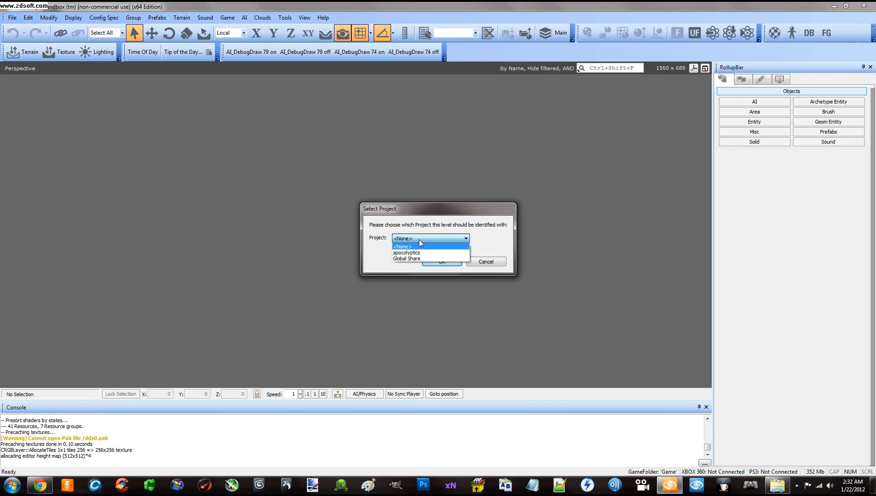
pyautogui.click(419, 240)
pyautogui.click(417, 239)
pyautogui.click(416, 239)
pyautogui.click(412, 240)
pyautogui.click(413, 240)
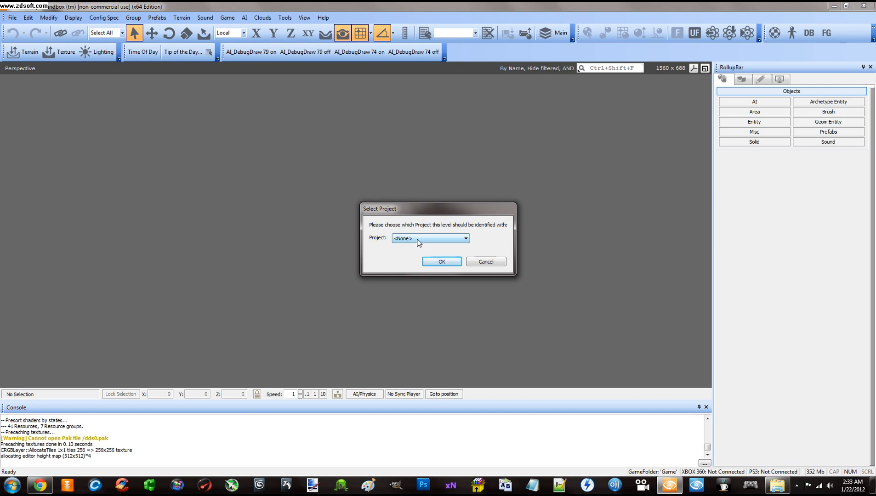
# - Assign the new level to the Global Share project and confirm the choice
pyautogui.click(418, 242)
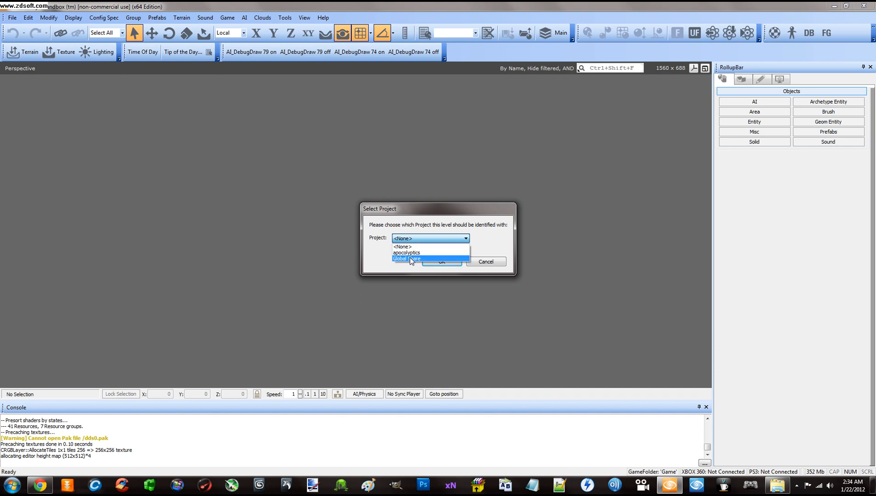
pyautogui.click(411, 260)
pyautogui.moveTo(424, 211); pyautogui.dragTo(434, 200)
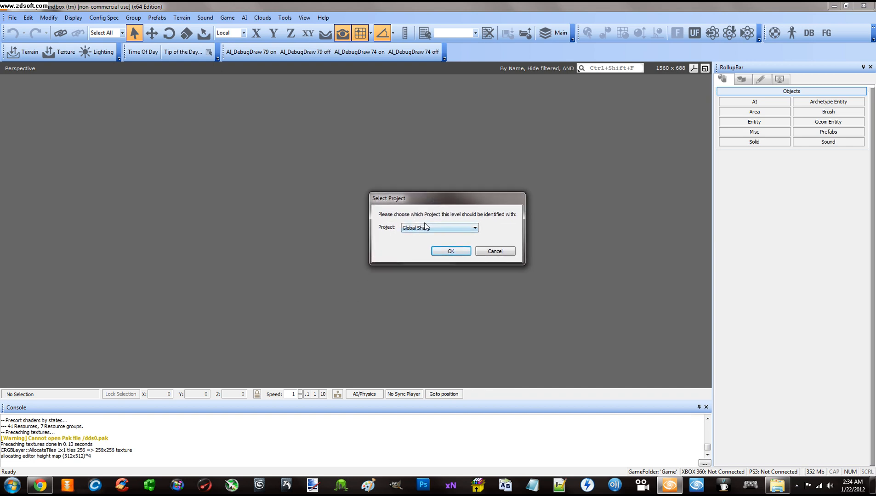
pyautogui.click(451, 252)
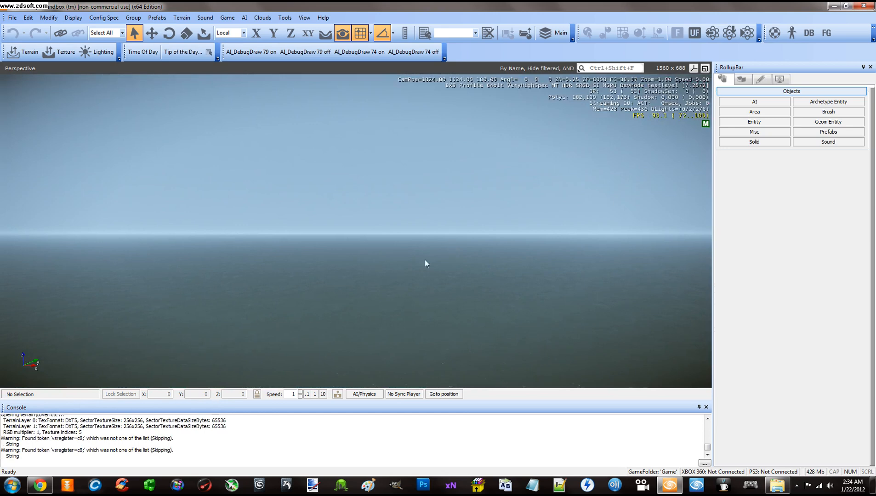
# - Fly the viewport camera low over the ocean to inspect the newly created level
pyautogui.moveTo(425, 259)
pyautogui.mouseDown(button='right')
pyautogui.moveTo(425, 244)
pyautogui.moveTo(414, 244)
pyautogui.moveTo(429, 243)
pyautogui.moveTo(420, 243)
pyautogui.mouseUp(button='right')
pyautogui.press('w')
pyautogui.press('s')
pyautogui.press('w')
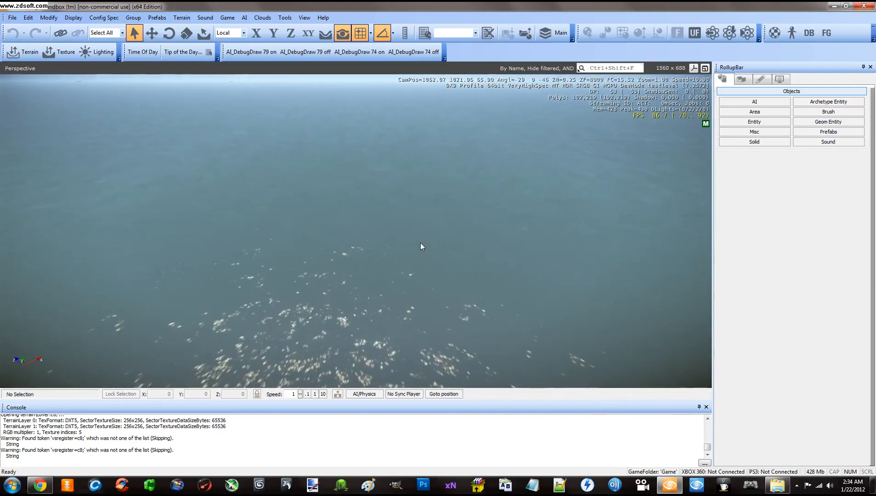
pyautogui.press('w')
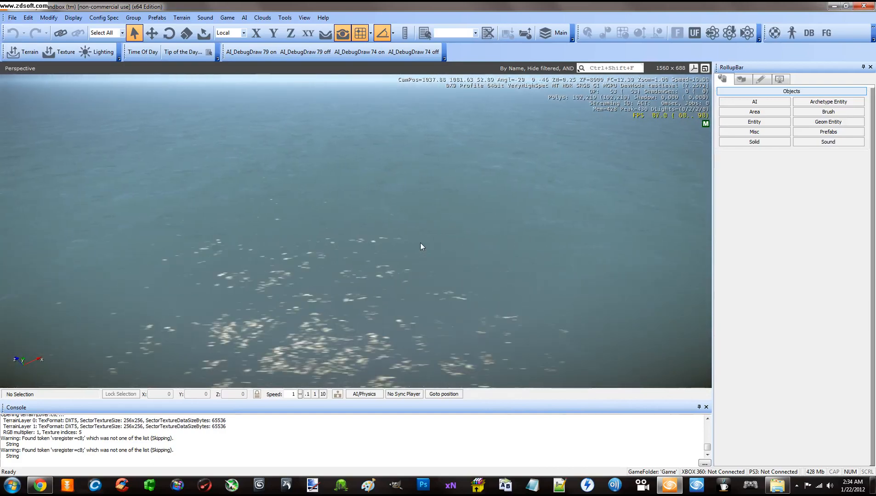
pyautogui.press('d')
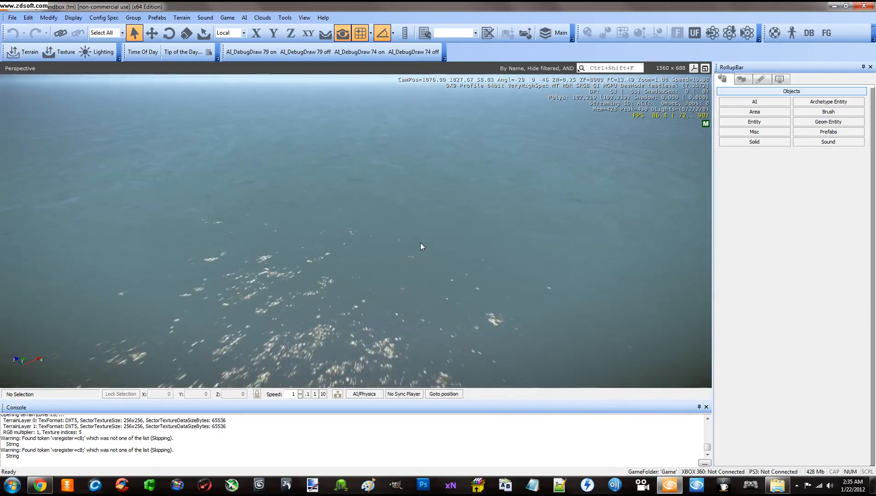
# - Fly the camera down through the terrain to view the level from below, and return above the water
pyautogui.moveTo(420, 243); pyautogui.dragTo(420, 244, button='right')
pyautogui.press('w')
pyautogui.press('w')
pyautogui.press('w')
pyautogui.press('w')
pyautogui.press('w')
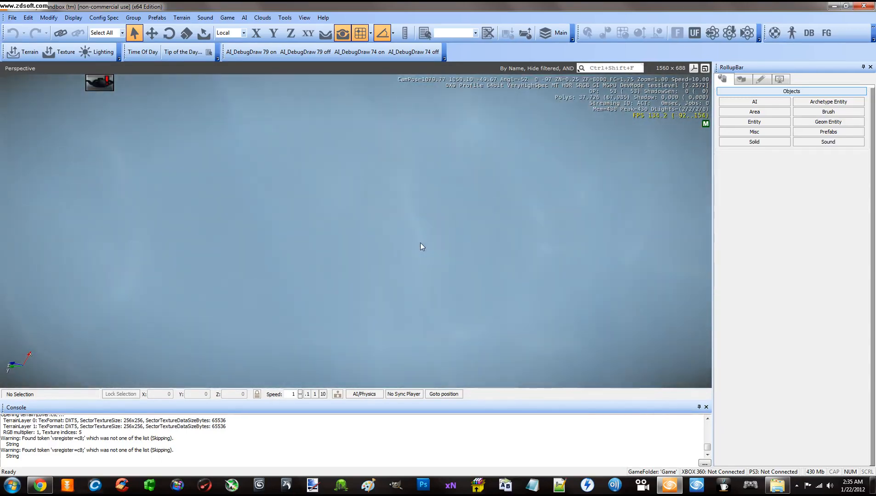
pyautogui.press('w')
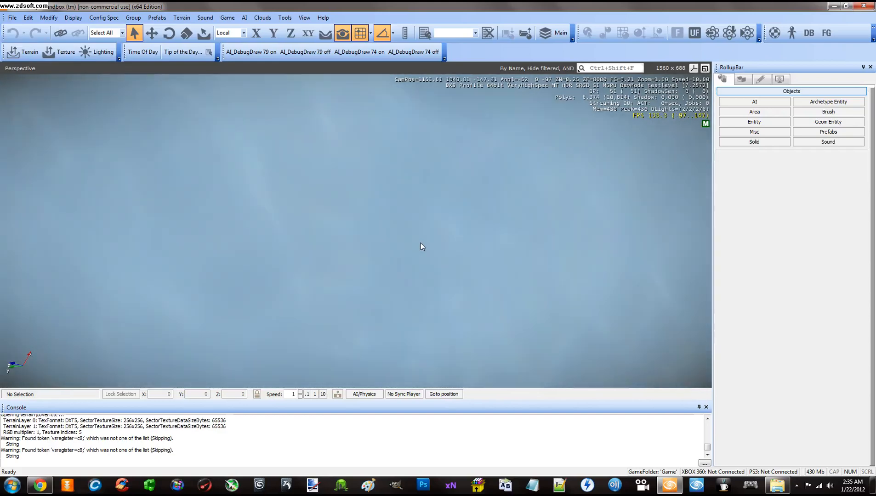
pyautogui.press('w')
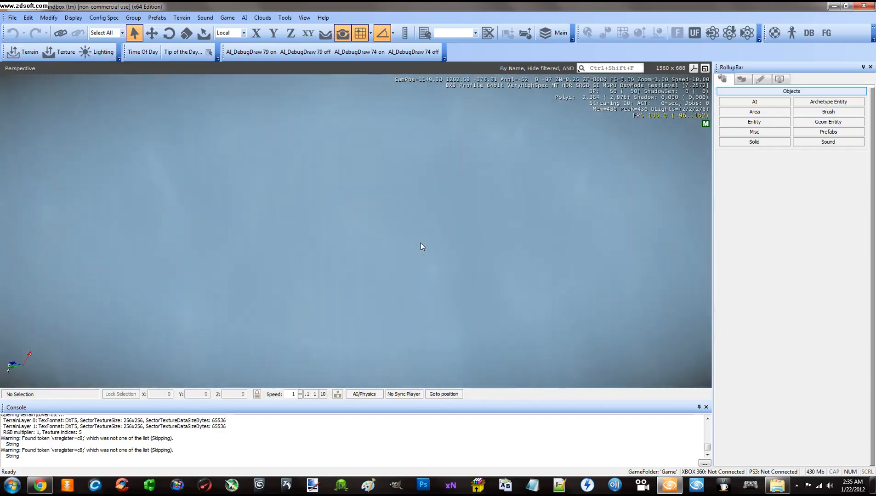
pyautogui.press('w')
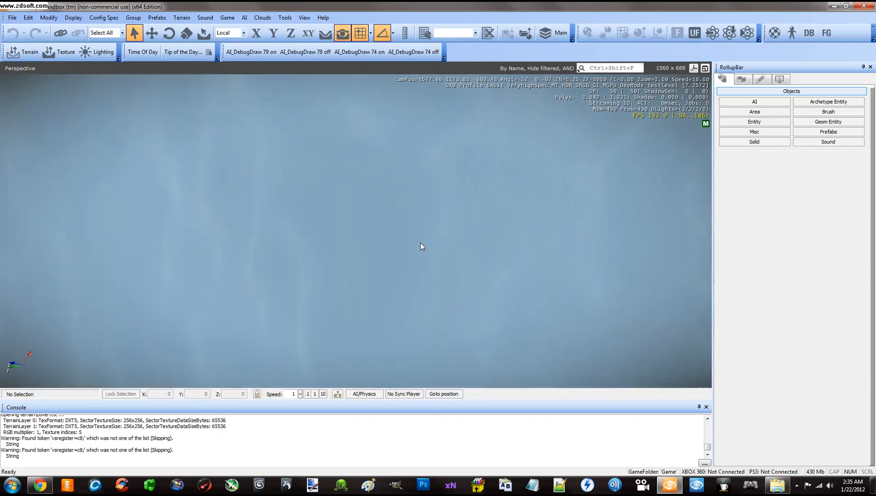
pyautogui.moveTo(420, 243); pyautogui.dragTo(420, 243, button='right')
pyautogui.press('w')
pyautogui.press('w')
pyautogui.press('s')
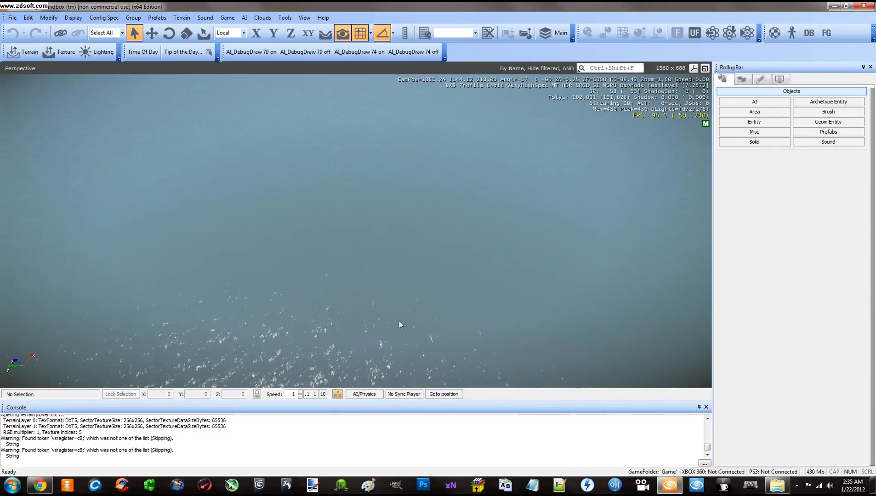
# - Dive the camera underwater and inspect the terrain on the ocean floor
pyautogui.moveTo(399, 321); pyautogui.dragTo(399, 321, button='right')
pyautogui.press('w')
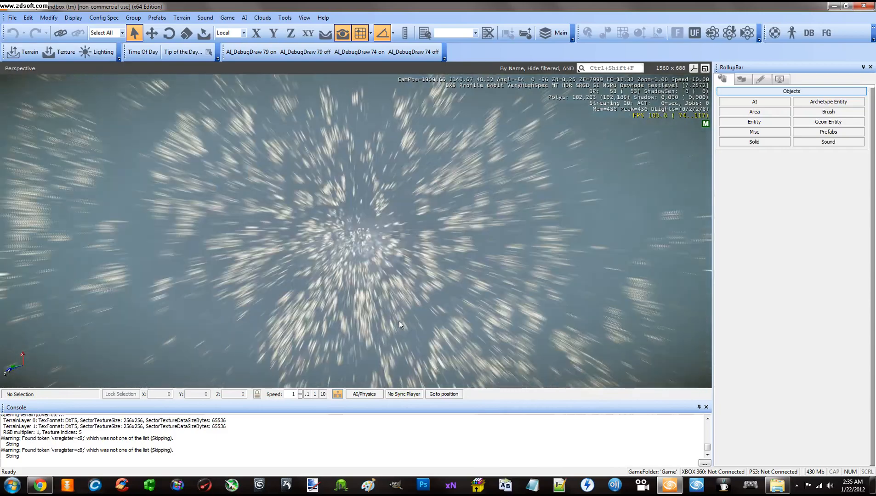
pyautogui.press('w')
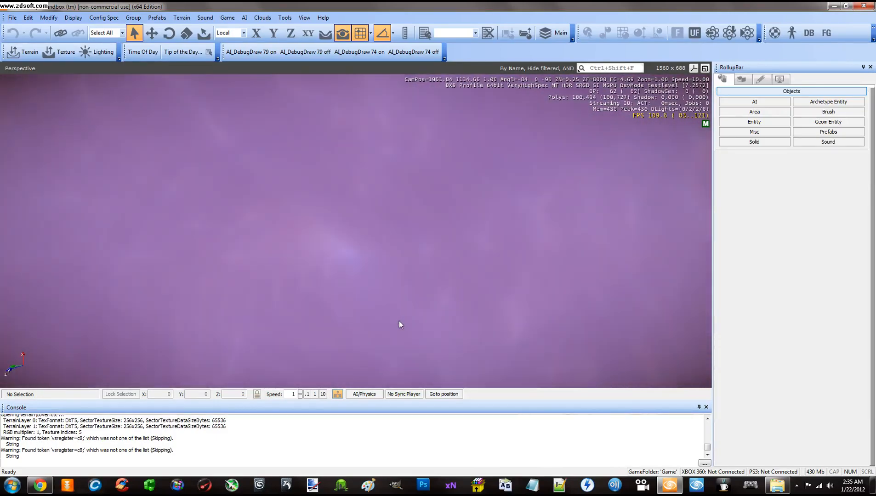
pyautogui.press('w')
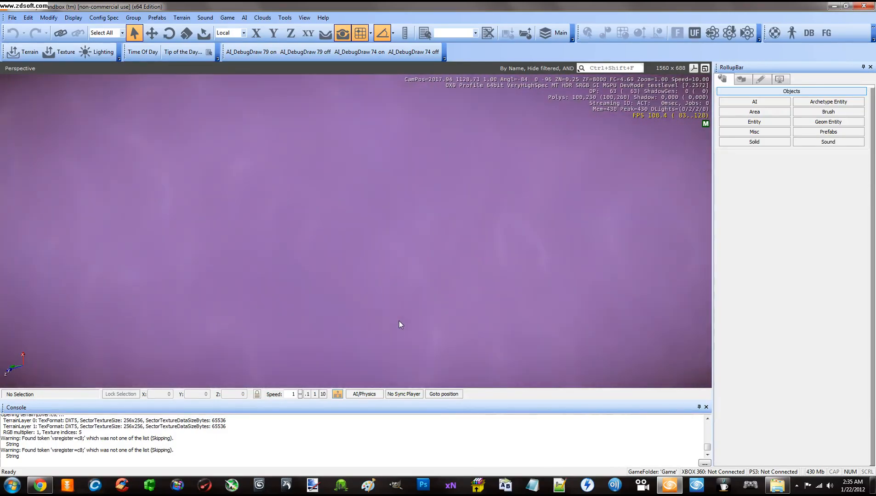
pyautogui.press('w')
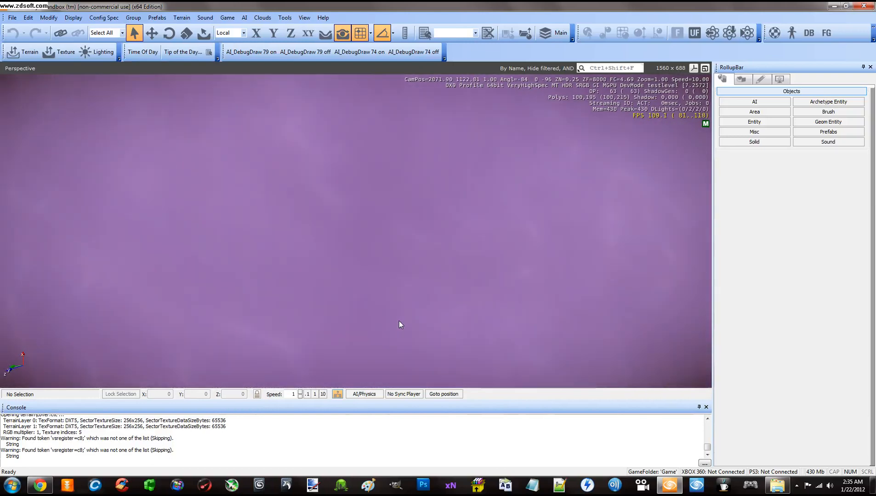
pyautogui.press('w')
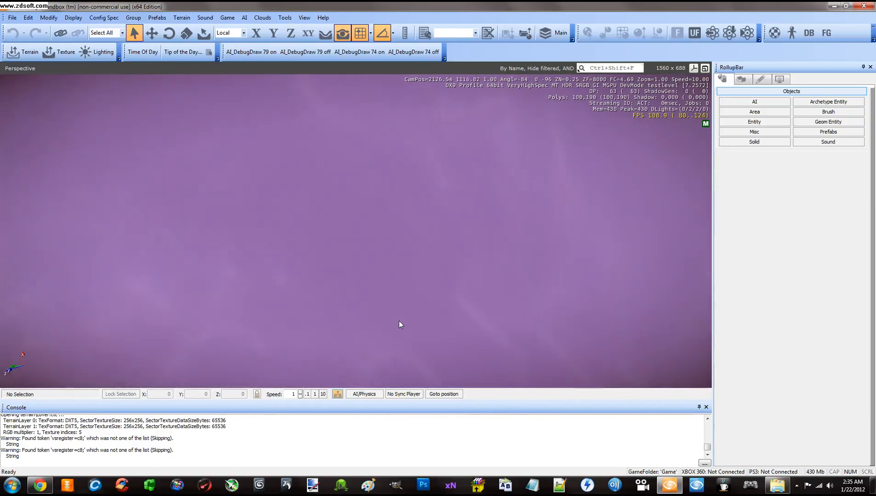
pyautogui.moveTo(399, 321); pyautogui.dragTo(399, 321, button='right')
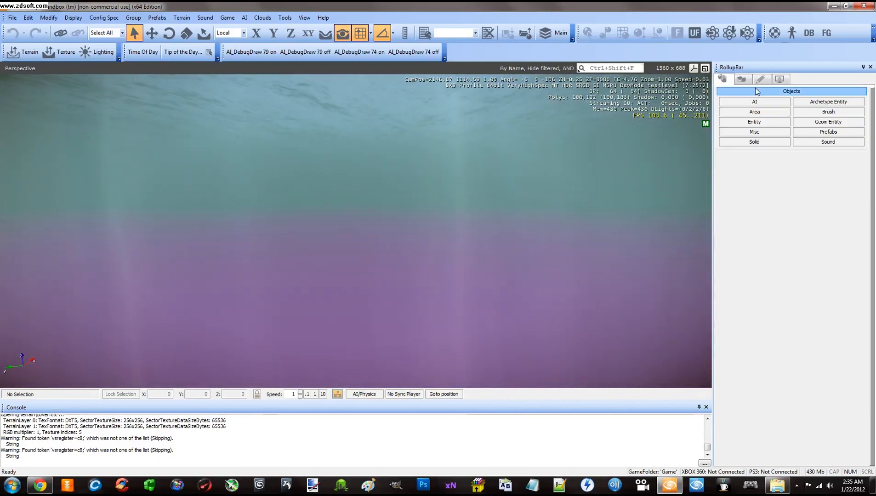
pyautogui.moveTo(527, 224)
pyautogui.mouseDown(button='right')
pyautogui.moveTo(527, 210)
pyautogui.moveTo(528, 243)
pyautogui.moveTo(527, 220)
pyautogui.mouseUp(button='right')
pyautogui.press('w')
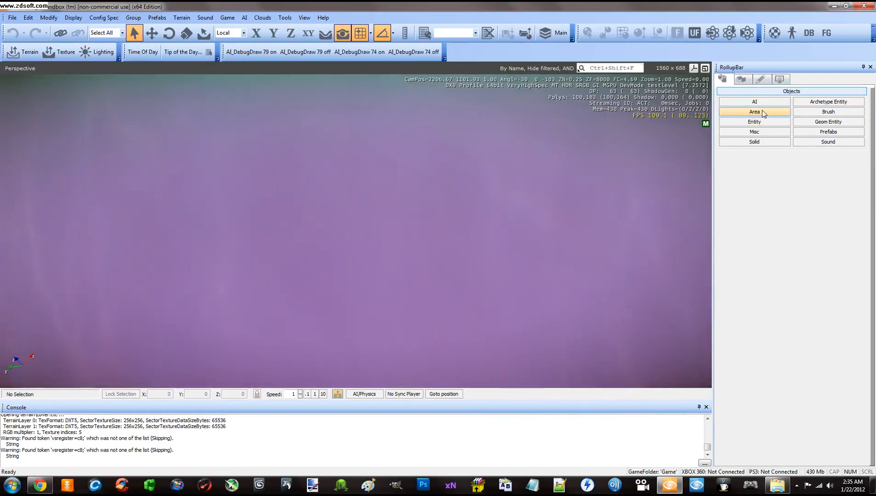
pyautogui.moveTo(563, 167); pyautogui.dragTo(561, 167, button='right')
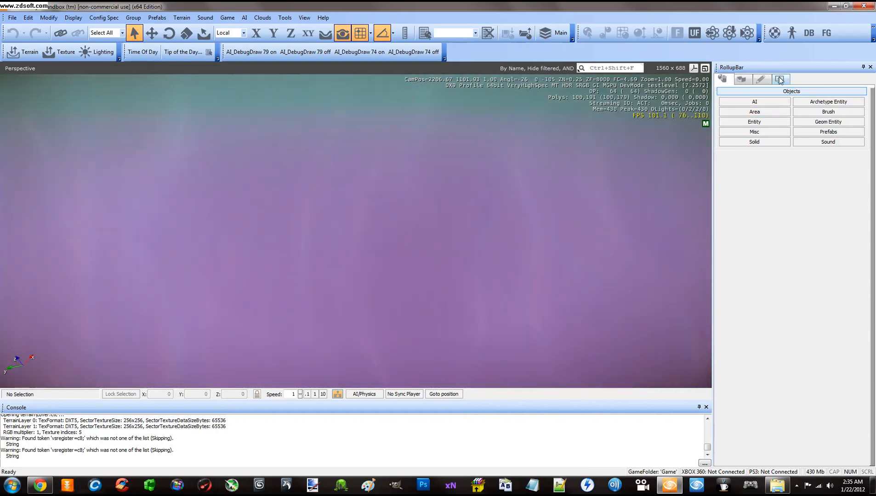
# - Turn off ocean rendering in the render settings and view the level from high above
pyautogui.click(780, 80)
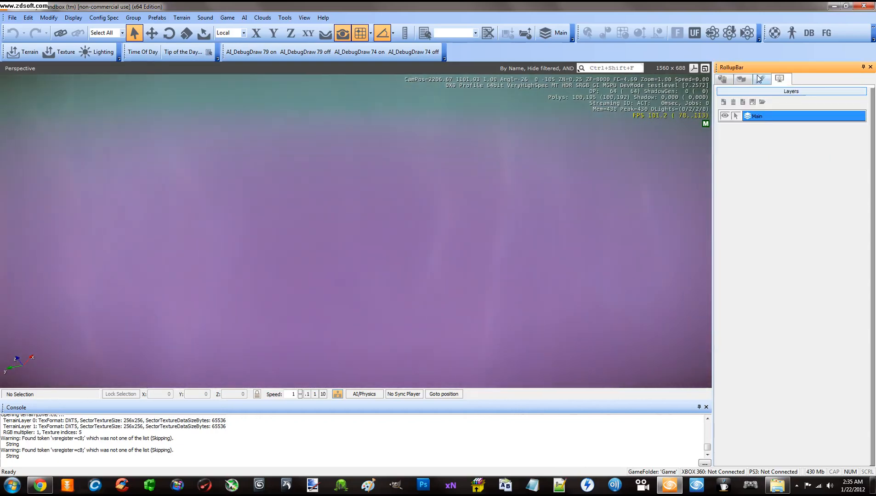
pyautogui.click(761, 79)
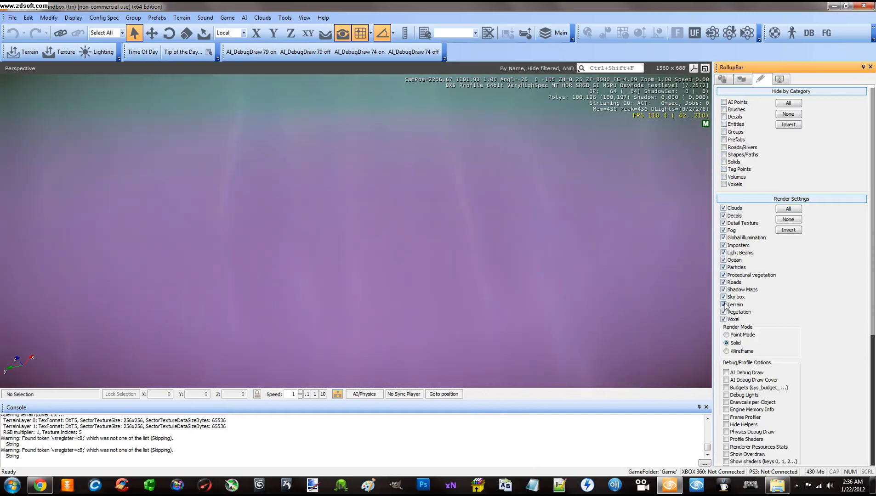
pyautogui.click(723, 261)
pyautogui.click(724, 260)
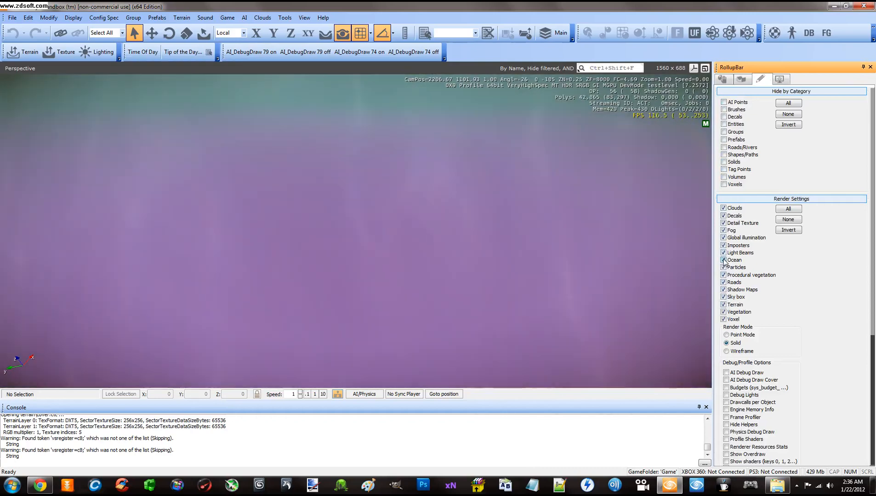
pyautogui.click(724, 260)
pyautogui.press('w')
pyautogui.moveTo(563, 243); pyautogui.dragTo(563, 243, button='right')
pyautogui.press('w')
pyautogui.press('s')
pyautogui.moveTo(563, 243); pyautogui.dragTo(564, 243, button='right')
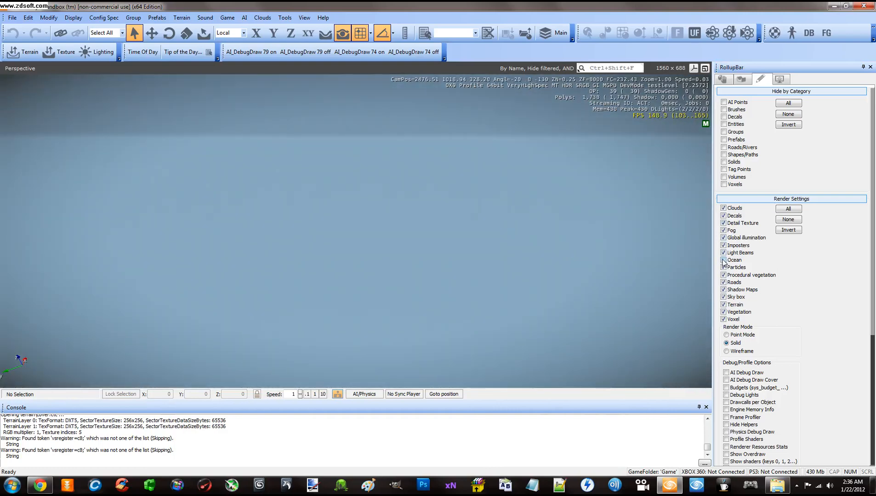
# - Restore the ocean and fog in the render settings and look toward the horizon
pyautogui.click(723, 260)
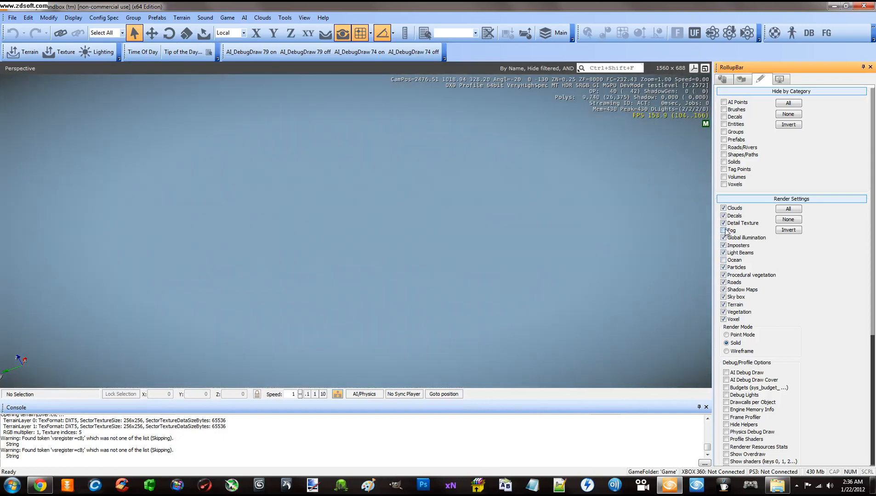
pyautogui.click(723, 260)
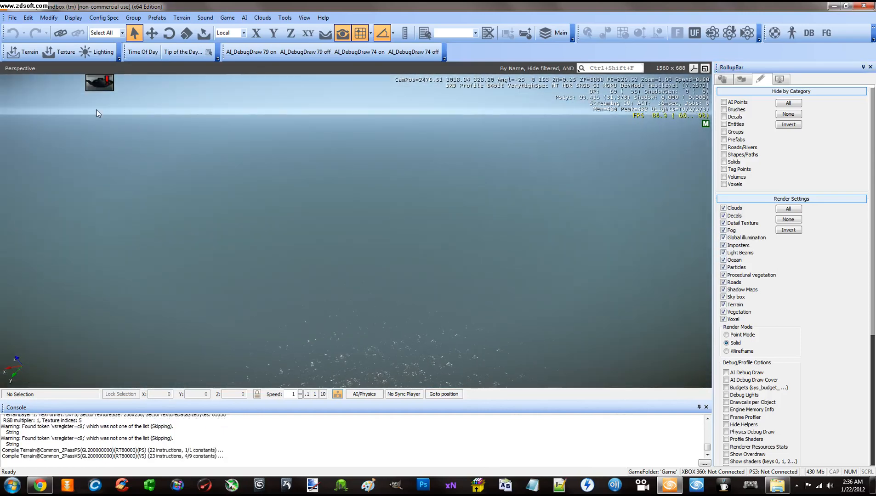
pyautogui.moveTo(160, 92); pyautogui.dragTo(63, 111, button='right')
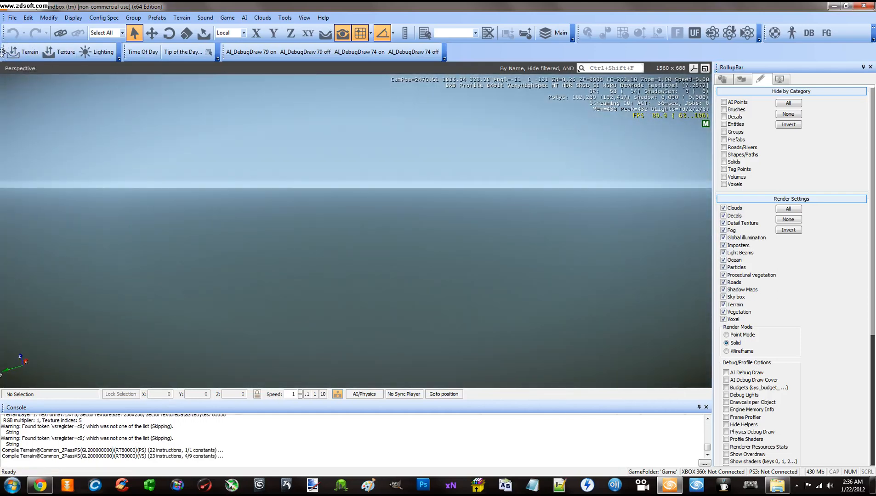
# - Open the Terrain Editor and remove the water from the level's heightmap
pyautogui.click(29, 56)
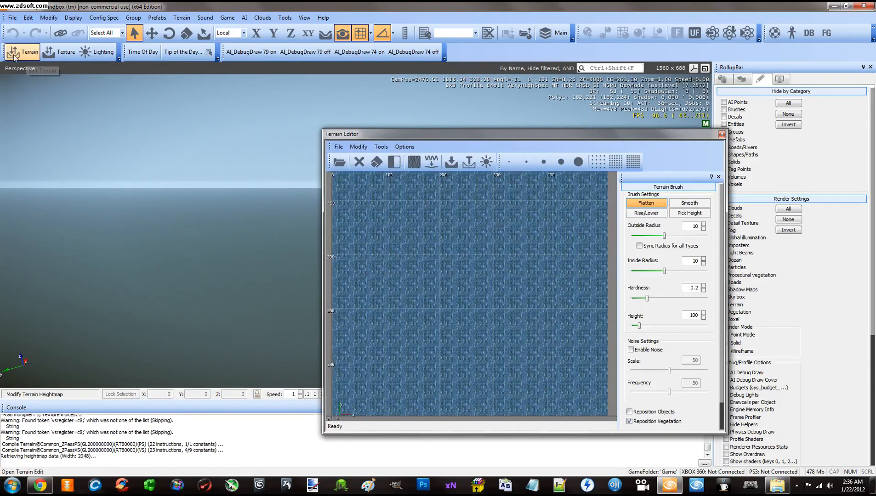
pyautogui.moveTo(424, 138); pyautogui.dragTo(386, 118)
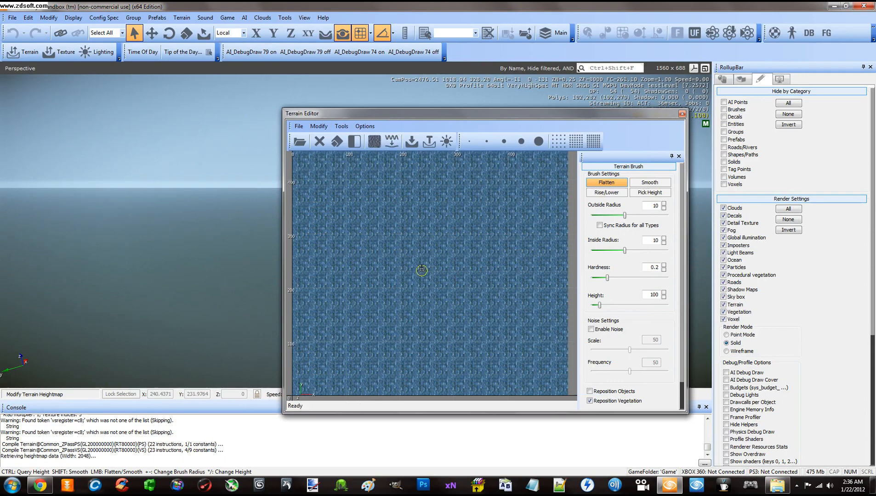
pyautogui.click(318, 127)
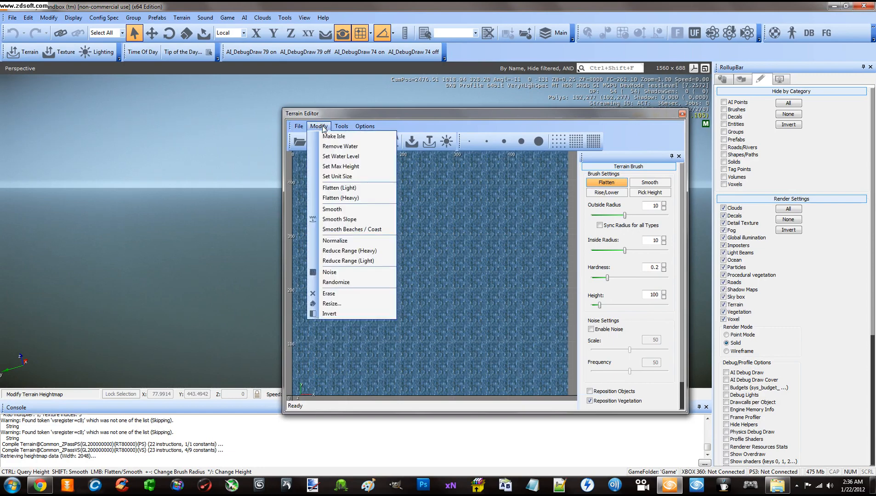
pyautogui.click(341, 147)
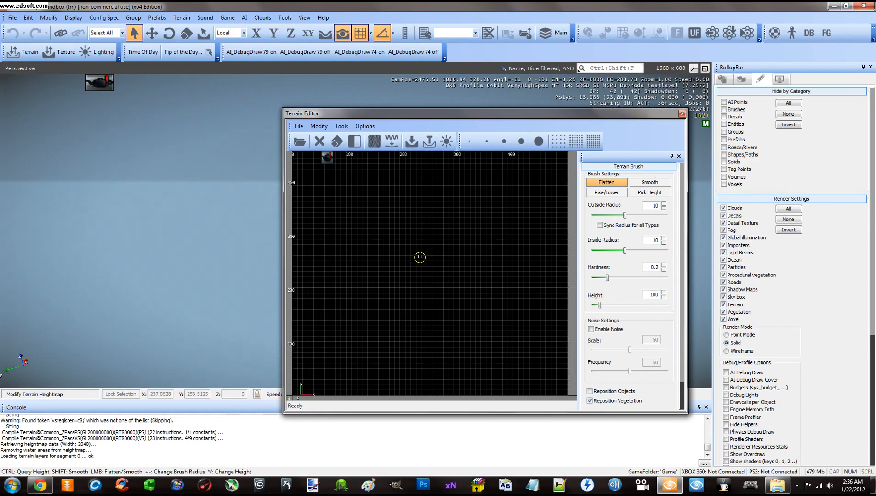
# - Raise rock pillars near the map's centre with the Flatten brush, and switch to the Rise/Lower brush with both radii at 100
pyautogui.moveTo(208, 194); pyautogui.dragTo(209, 196, button='right')
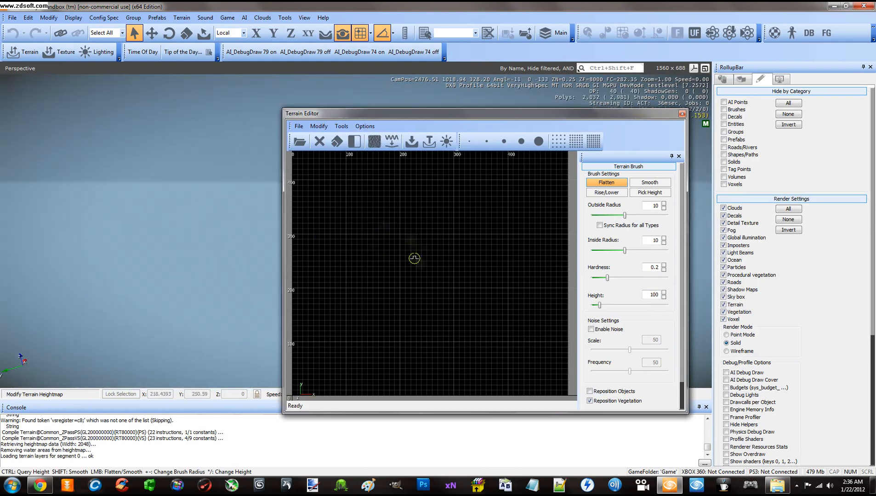
pyautogui.click(608, 193)
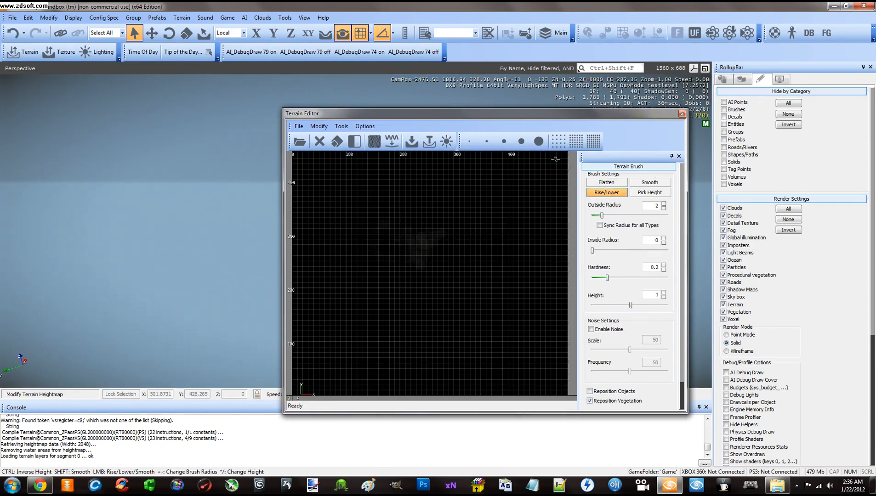
pyautogui.click(543, 144)
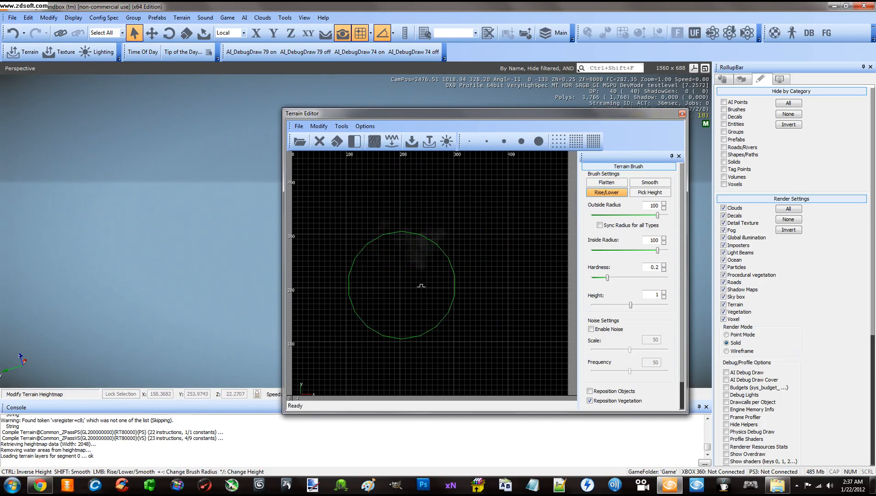
pyautogui.moveTo(202, 227); pyautogui.dragTo(201, 227, button='right')
pyautogui.hotkey('shift', 'w')
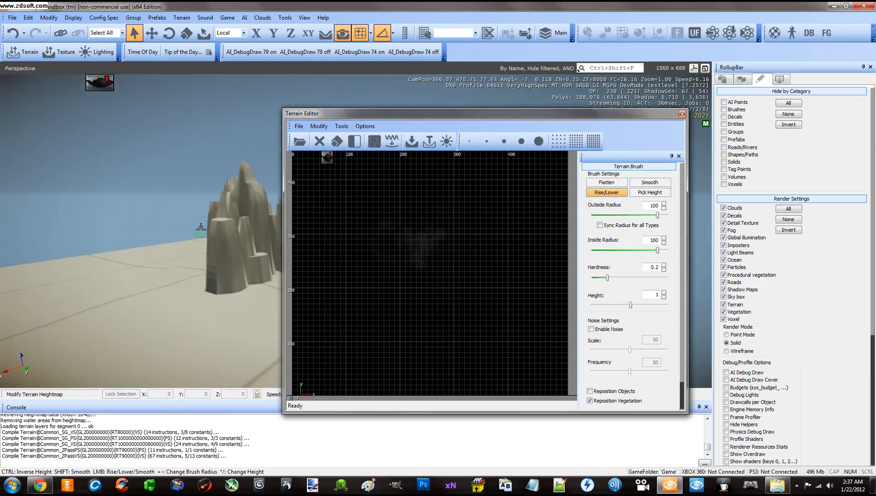
# - Set the water level to 100 and look over the flooded terrain toward the rock pillars
pyautogui.click(319, 126)
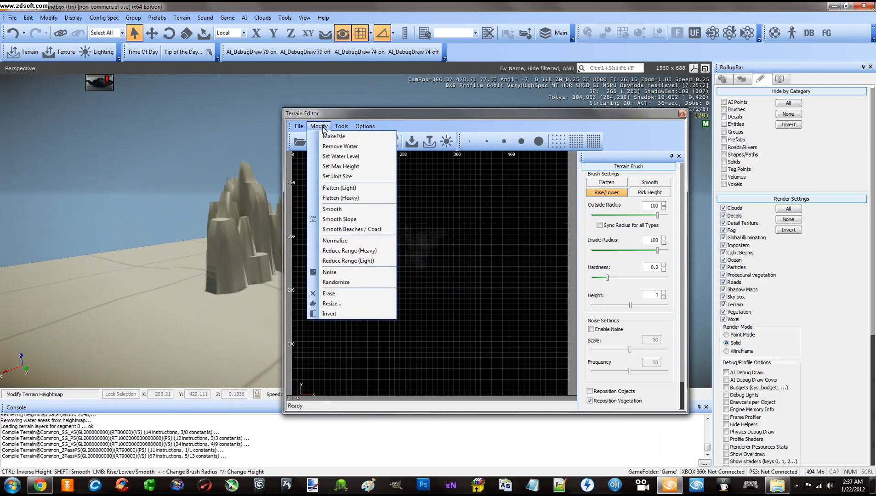
pyautogui.click(340, 156)
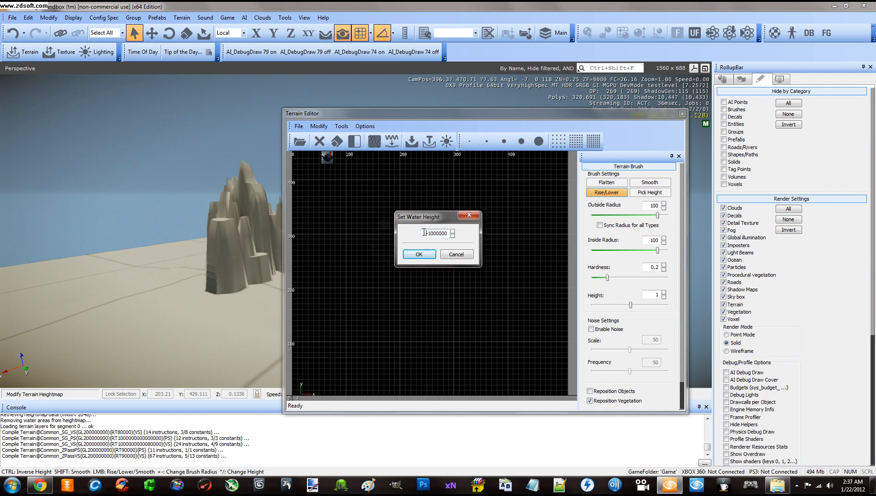
pyautogui.moveTo(427, 222); pyautogui.dragTo(429, 212)
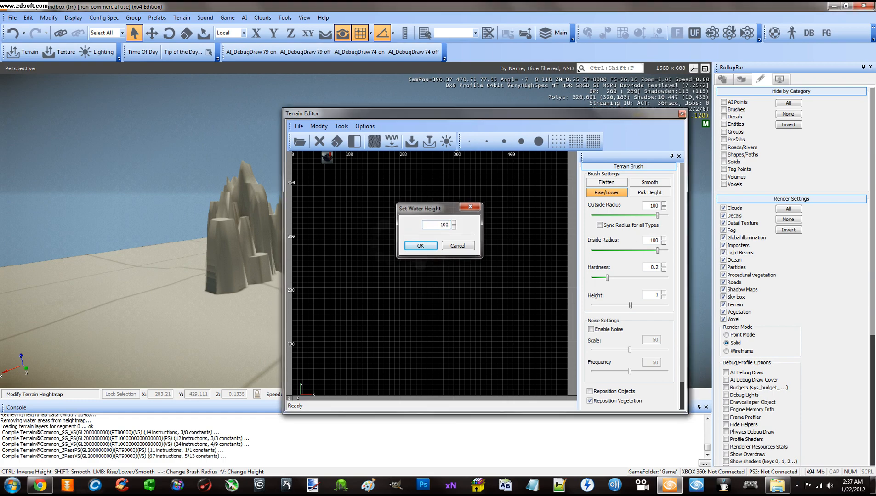
pyautogui.press('Return')
pyautogui.moveTo(222, 226)
pyautogui.mouseDown(button='right')
pyautogui.moveTo(218, 235)
pyautogui.moveTo(228, 232)
pyautogui.mouseUp(button='right')
pyautogui.hotkey('shift', 'w')
pyautogui.press('w')
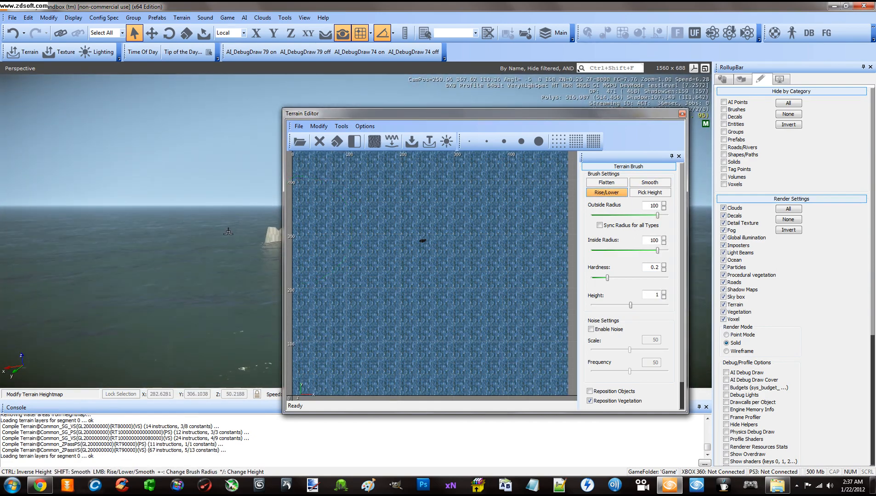
# - Set the water level to 32 and fly up to the rock pillars to check the waterline
pyautogui.click(317, 127)
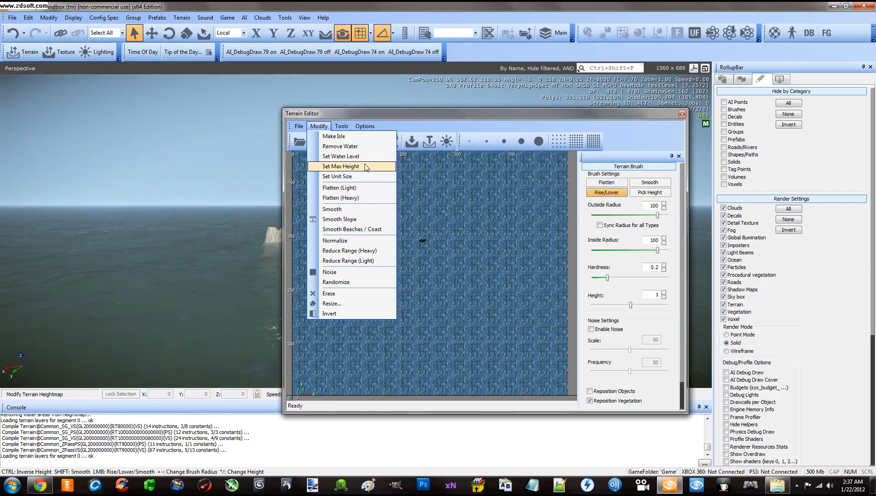
pyautogui.click(358, 157)
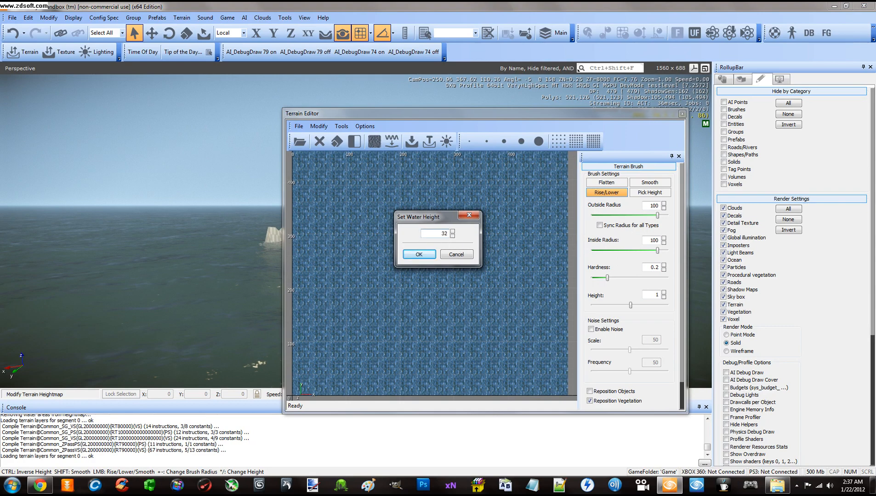
pyautogui.click(414, 257)
pyautogui.moveTo(203, 253); pyautogui.dragTo(201, 253, button='right')
pyautogui.press('w')
pyautogui.hotkey('shift', 'w')
pyautogui.press('s')
pyautogui.press('w')
pyautogui.press('s')
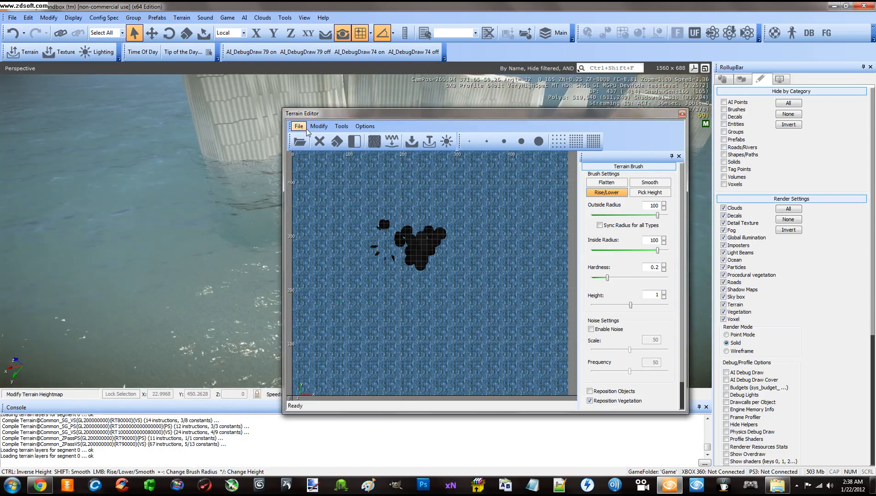
# - Set the water level to 16 and view the rock pillars from above
pyautogui.click(323, 133)
pyautogui.click(334, 157)
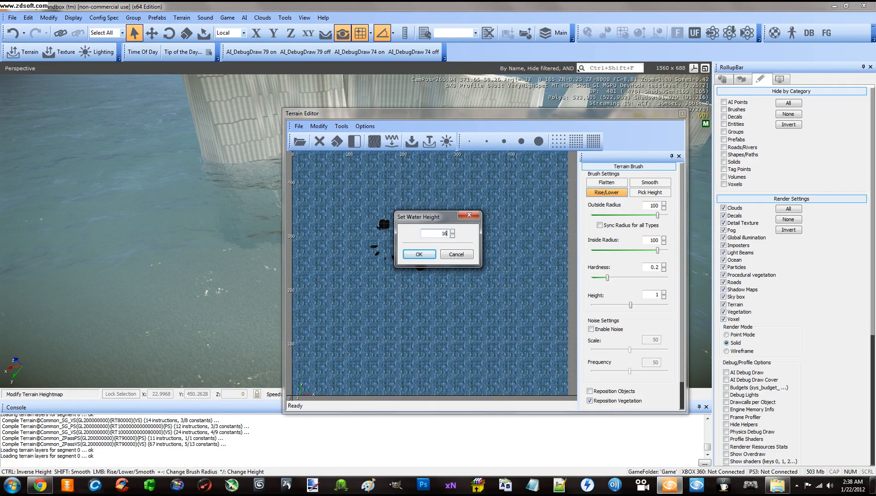
pyautogui.write('16')
pyautogui.click(418, 254)
pyautogui.press('s')
pyautogui.moveTo(148, 267); pyautogui.dragTo(144, 262, button='right')
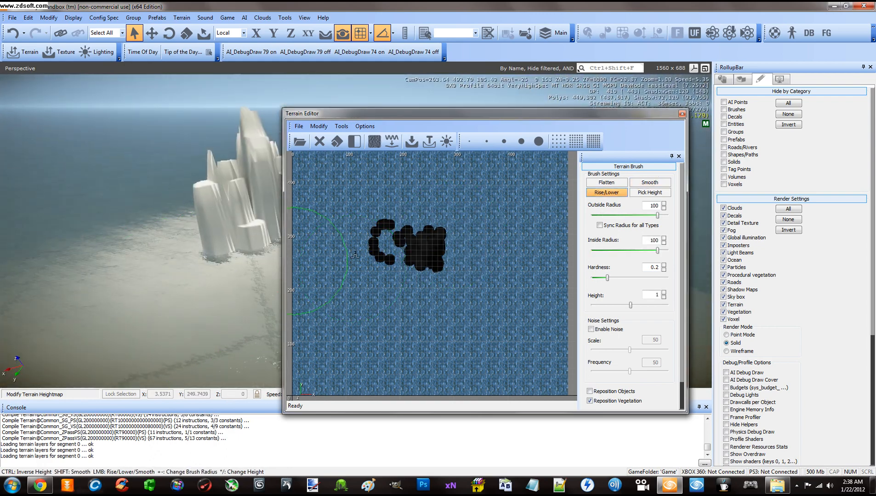
# - Build a large mound over the rock pillars using the Flatten brush with outside and inside radius 100 and height 100
pyautogui.moveTo(491, 113); pyautogui.dragTo(551, 97)
pyautogui.click(578, 127)
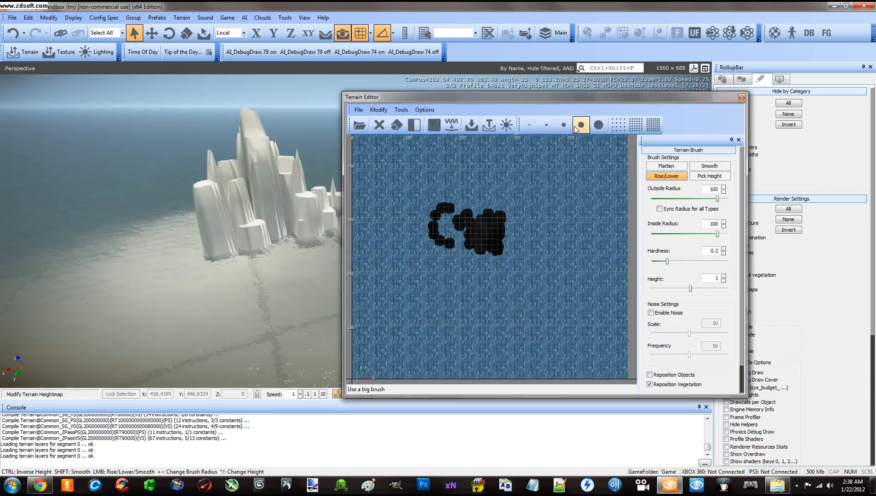
pyautogui.click(658, 166)
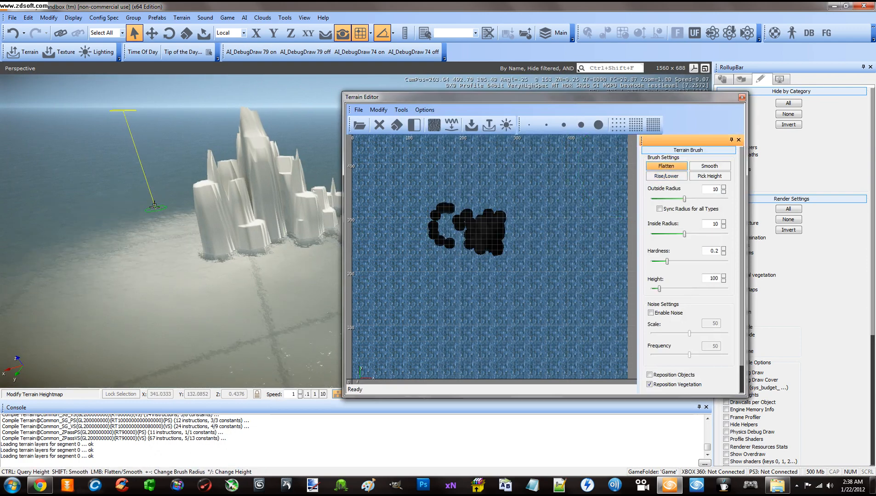
pyautogui.click(598, 125)
pyautogui.moveTo(281, 184); pyautogui.dragTo(286, 225)
pyautogui.press('s')
pyautogui.press('d')
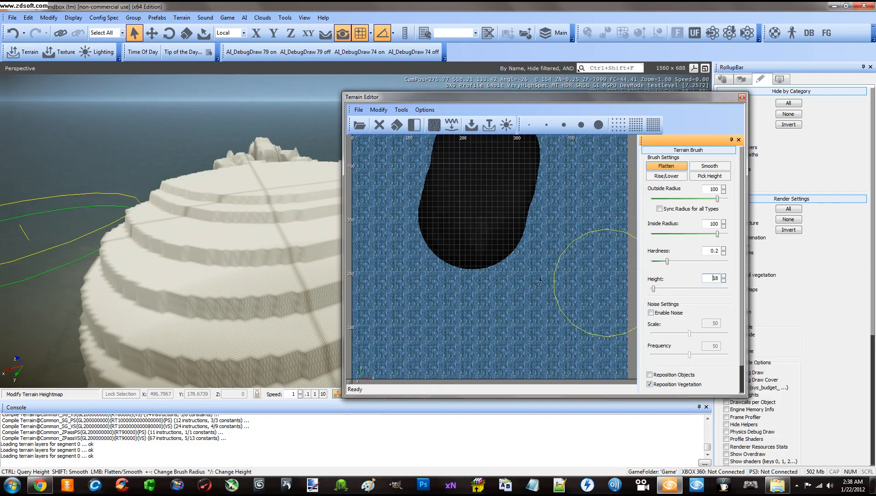
# - Flatten the terrain across the whole map at height 18 with the Flatten brush, and close the Terrain Editor
pyautogui.moveTo(239, 230)
pyautogui.mouseDown()
pyautogui.moveTo(207, 271)
pyautogui.moveTo(228, 309)
pyautogui.moveTo(203, 293)
pyautogui.moveTo(129, 318)
pyautogui.moveTo(202, 166)
pyautogui.moveTo(229, 304)
pyautogui.moveTo(117, 264)
pyautogui.moveTo(250, 172)
pyautogui.moveTo(246, 187)
pyautogui.mouseUp()
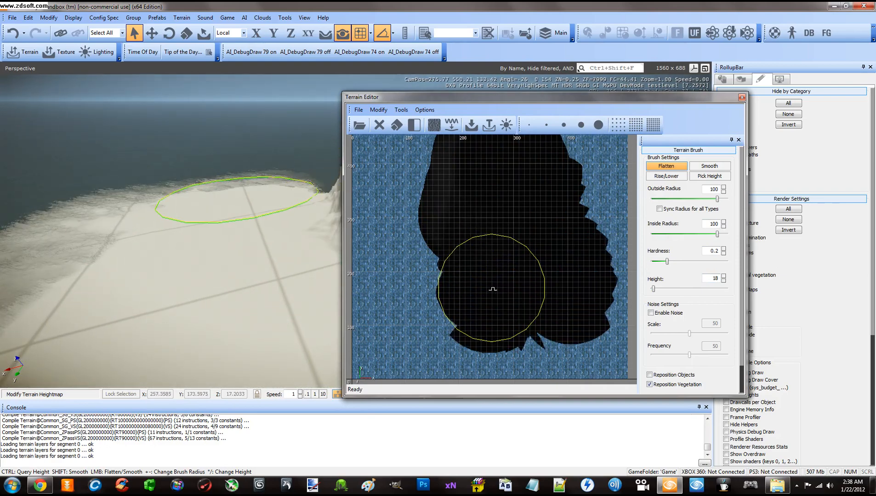
pyautogui.moveTo(493, 290)
pyautogui.mouseDown()
pyautogui.moveTo(413, 379)
pyautogui.moveTo(373, 349)
pyautogui.moveTo(454, 366)
pyautogui.moveTo(581, 361)
pyautogui.moveTo(532, 375)
pyautogui.moveTo(479, 342)
pyautogui.moveTo(386, 176)
pyautogui.moveTo(411, 156)
pyautogui.moveTo(439, 159)
pyautogui.moveTo(381, 186)
pyautogui.moveTo(396, 316)
pyautogui.moveTo(421, 205)
pyautogui.moveTo(572, 156)
pyautogui.moveTo(601, 188)
pyautogui.moveTo(592, 307)
pyautogui.moveTo(401, 372)
pyautogui.mouseUp()
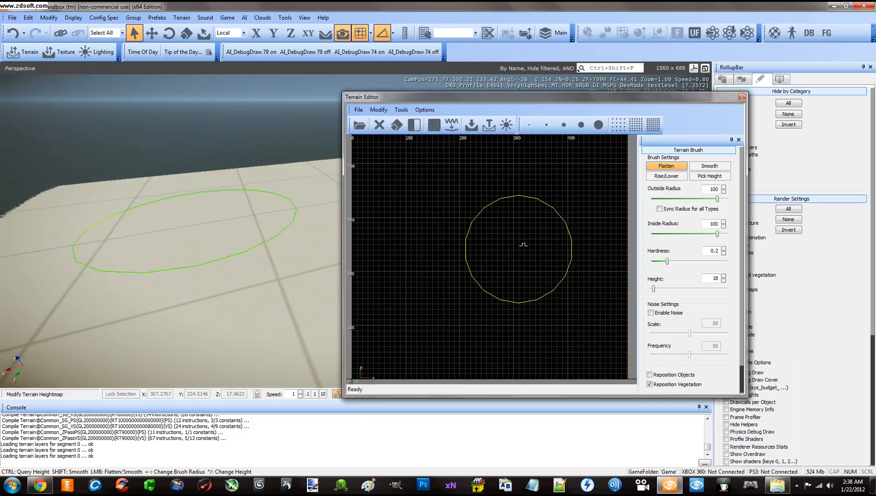
pyautogui.click(742, 97)
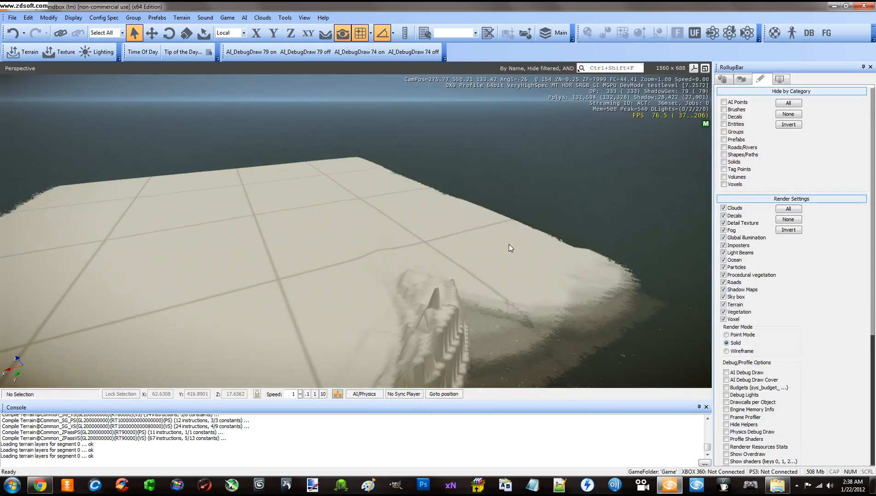
# - Fly over the flattened island and inspect its surface and shoreline
pyautogui.moveTo(508, 244); pyautogui.dragTo(509, 244, button='right')
pyautogui.press('w')
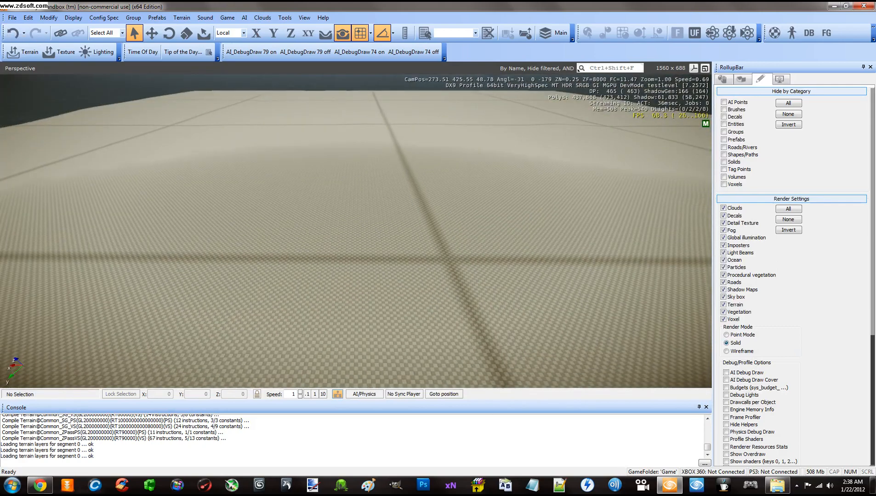
pyautogui.moveTo(359, 201); pyautogui.dragTo(360, 201, button='right')
pyautogui.press('s')
pyautogui.press('w')
pyautogui.press('w')
pyautogui.press('d')
pyautogui.press('a')
pyautogui.press('d')
pyautogui.press('s')
pyautogui.press('s')
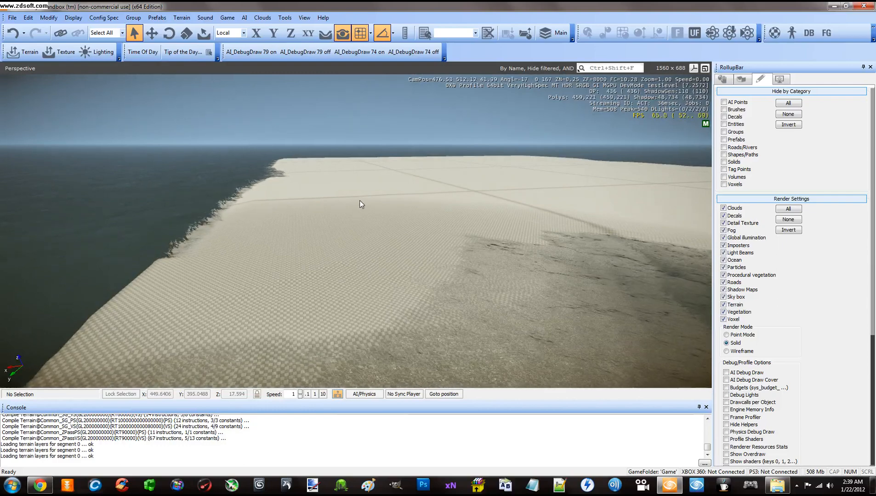
pyautogui.press('w')
pyautogui.moveTo(360, 201); pyautogui.dragTo(360, 201, button='right')
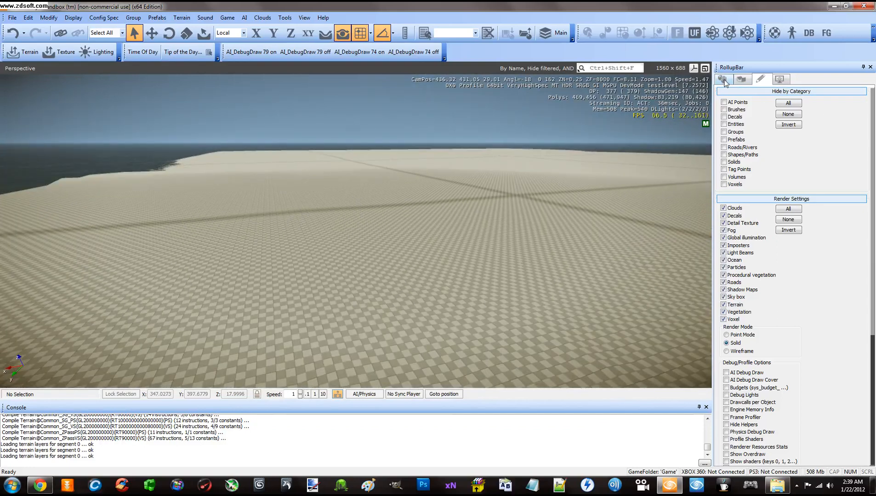
# - Activate the terrain Modify tool for the viewport and review its Flatten and Smooth brush types
pyautogui.click(724, 80)
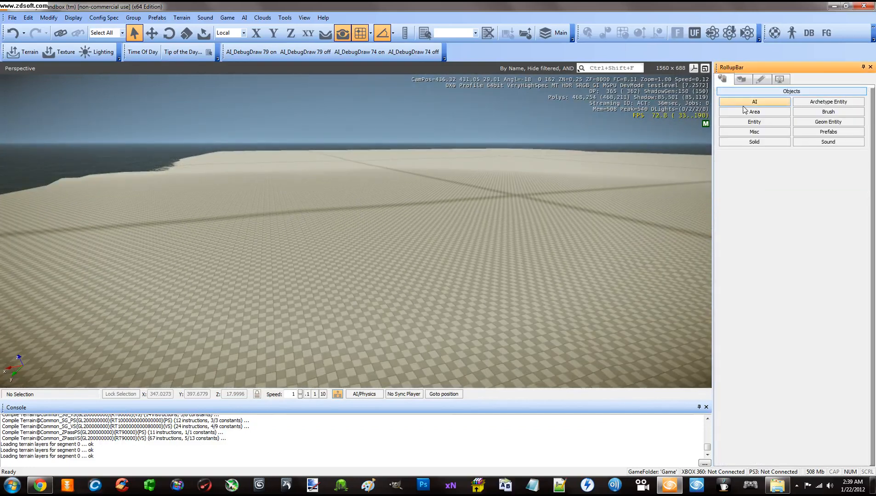
pyautogui.click(741, 80)
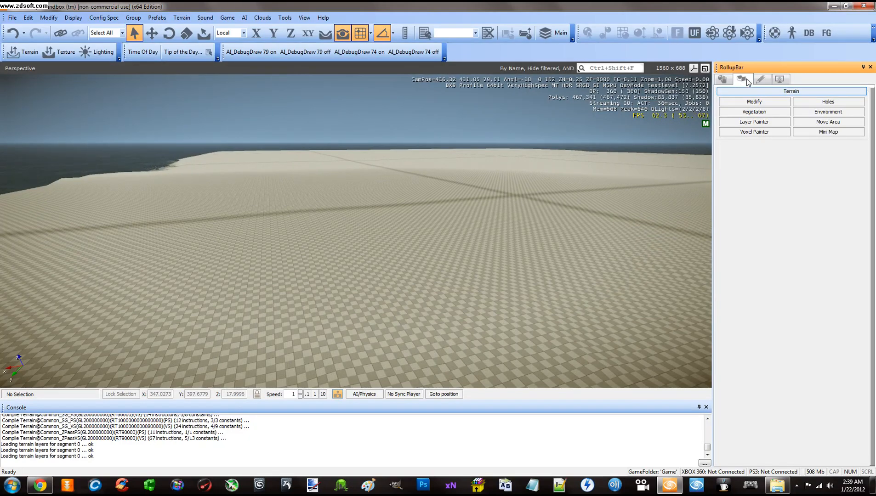
pyautogui.click(754, 102)
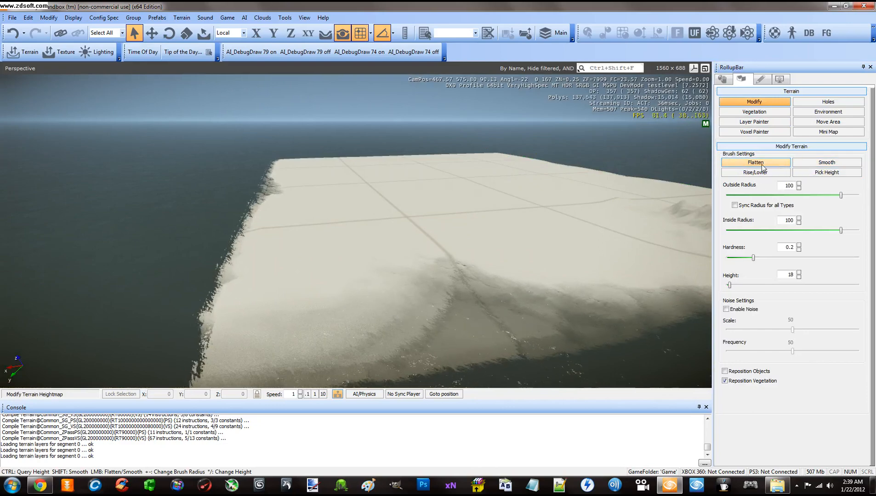
pyautogui.hotkey('shift', 'w')
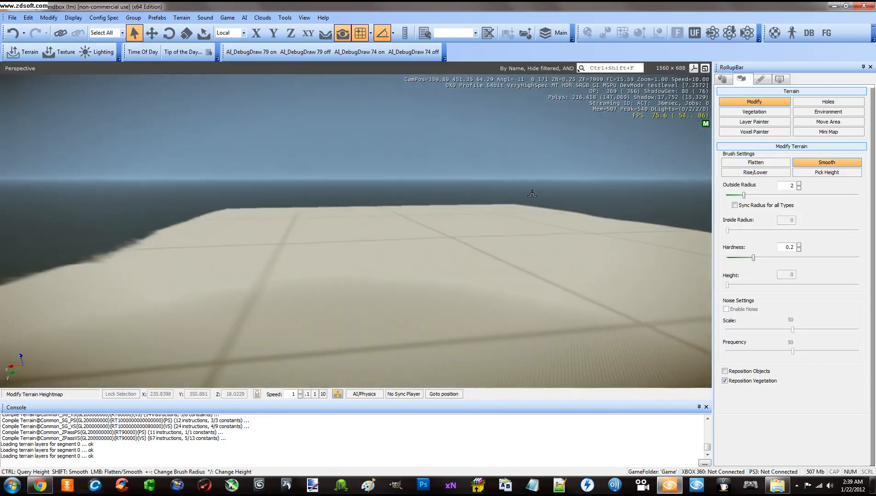
pyautogui.moveTo(533, 193); pyautogui.dragTo(532, 193, button='right')
pyautogui.hotkey('shift', 's')
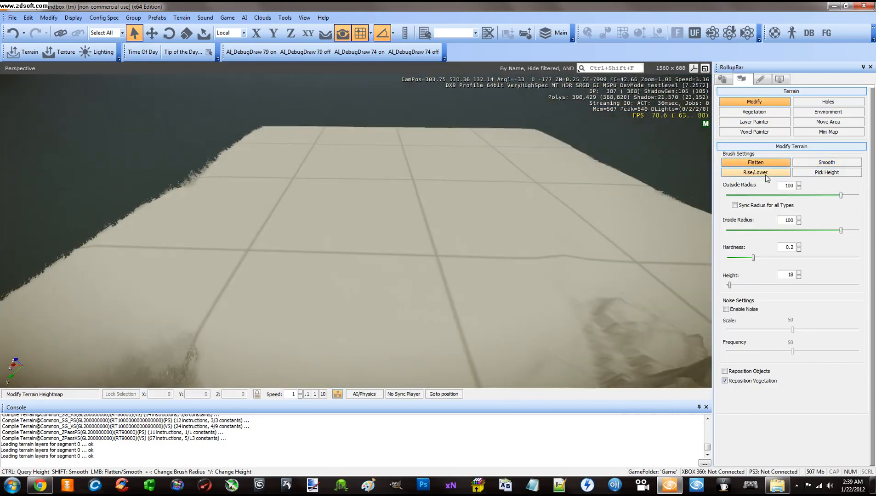
# - Raise a broad plateau in the middle of the island with the Rise/Lower brush at radius 100 and height 1
pyautogui.click(754, 173)
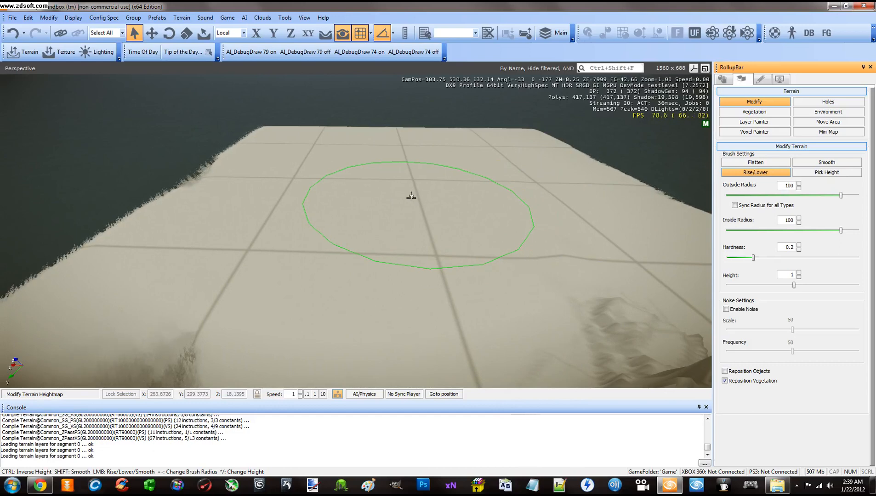
pyautogui.moveTo(411, 195)
pyautogui.mouseDown()
pyautogui.moveTo(390, 189)
pyautogui.moveTo(409, 193)
pyautogui.moveTo(404, 182)
pyautogui.moveTo(411, 186)
pyautogui.mouseUp()
pyautogui.press('d')
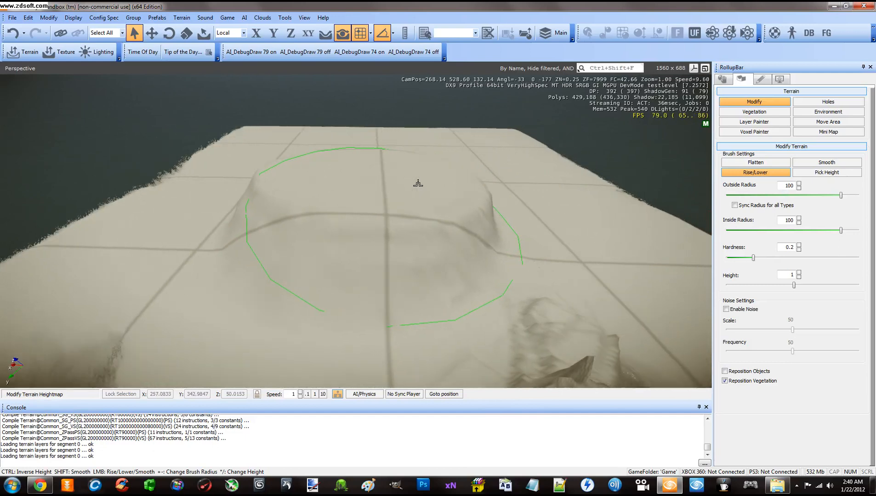
# - Raise a small jagged peak beside the grid line in front of the plateau with the Rise/Lower brush at outside and inside radius 2.8840
pyautogui.moveTo(841, 196); pyautogui.dragTo(753, 197)
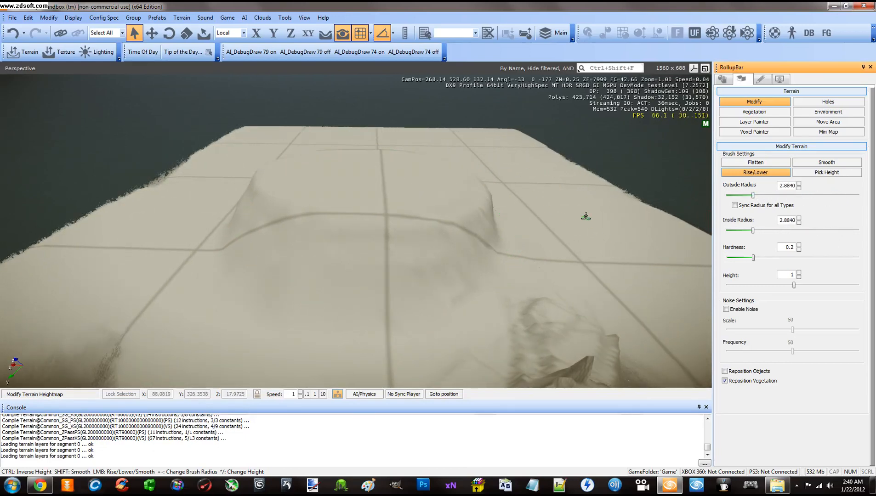
pyautogui.press('w')
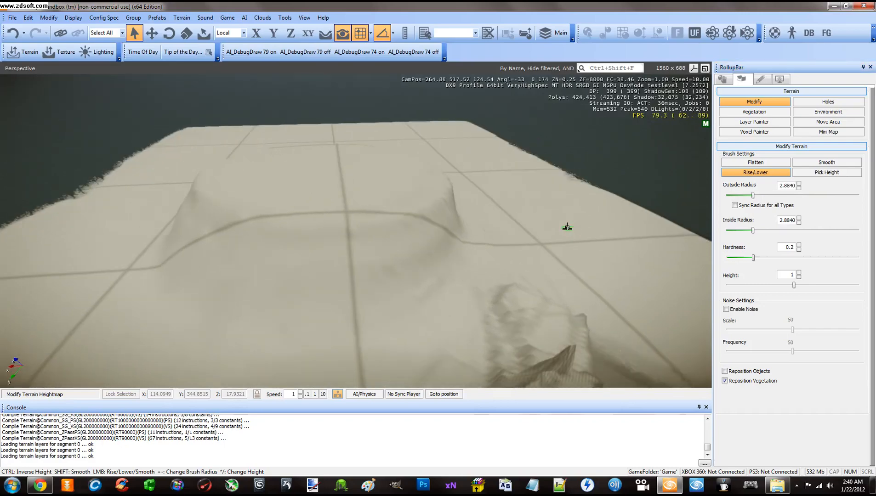
pyautogui.press('w')
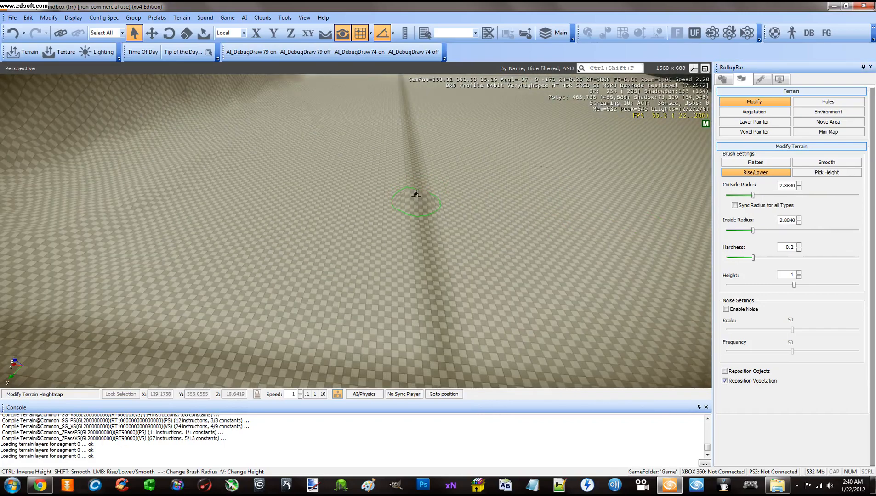
pyautogui.moveTo(411, 196)
pyautogui.mouseDown()
pyautogui.moveTo(378, 193)
pyautogui.moveTo(371, 216)
pyautogui.moveTo(374, 231)
pyautogui.moveTo(409, 258)
pyautogui.moveTo(401, 246)
pyautogui.moveTo(361, 251)
pyautogui.moveTo(442, 227)
pyautogui.mouseUp()
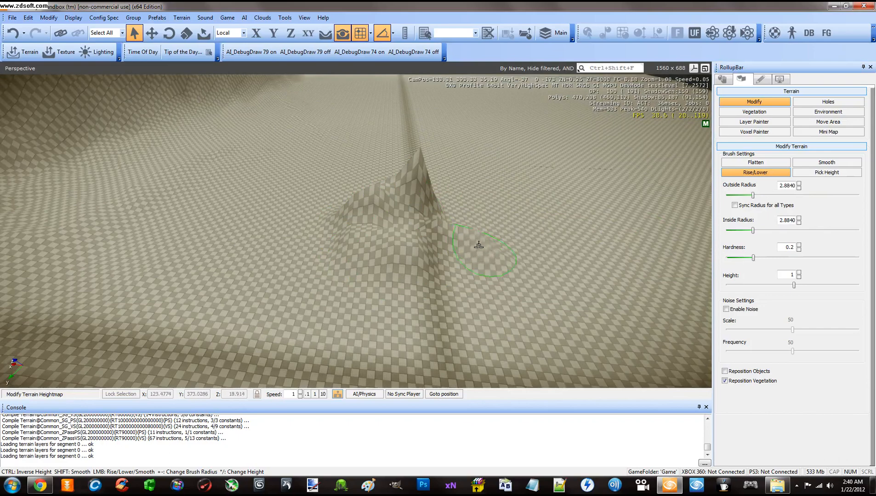
# - Set the Rise/Lower brush's outside radius to 199.52 and inside radius to 37.153
pyautogui.press('s')
pyautogui.moveTo(317, 200); pyautogui.dragTo(316, 200, button='right')
pyautogui.hotkey('shift', 's')
pyautogui.hotkey('shift', 'w')
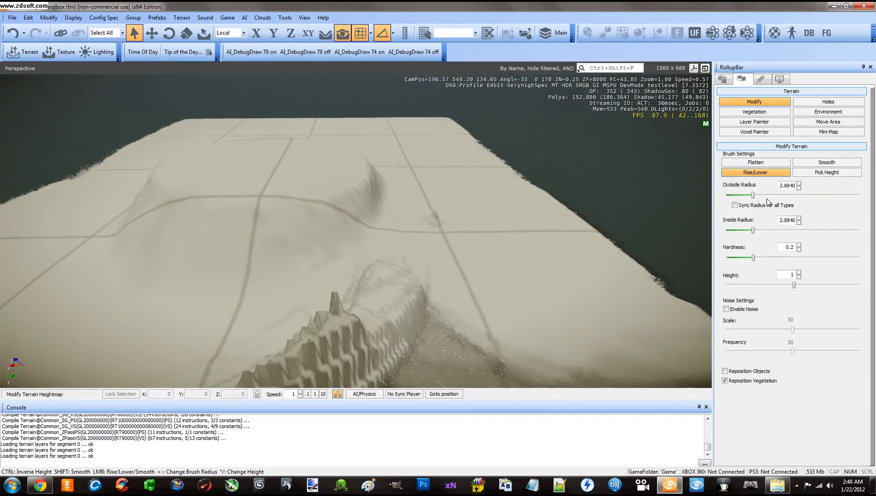
pyautogui.moveTo(753, 196); pyautogui.dragTo(859, 194)
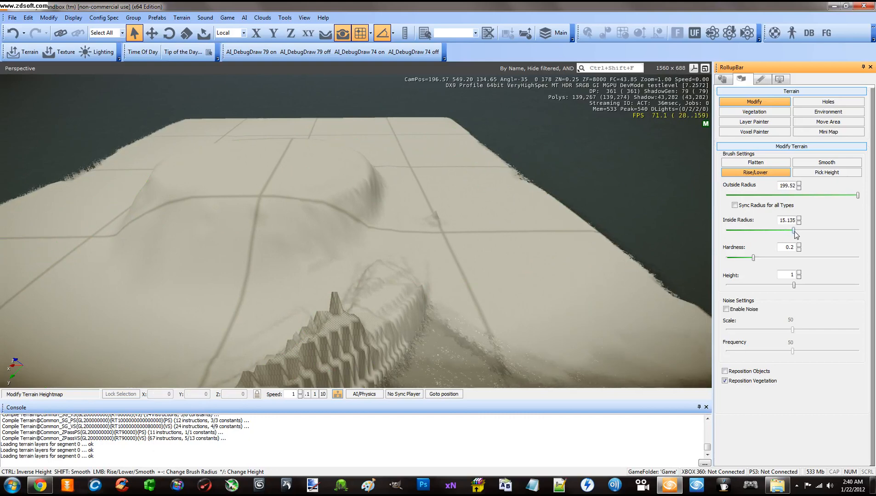
pyautogui.moveTo(794, 231); pyautogui.dragTo(816, 231)
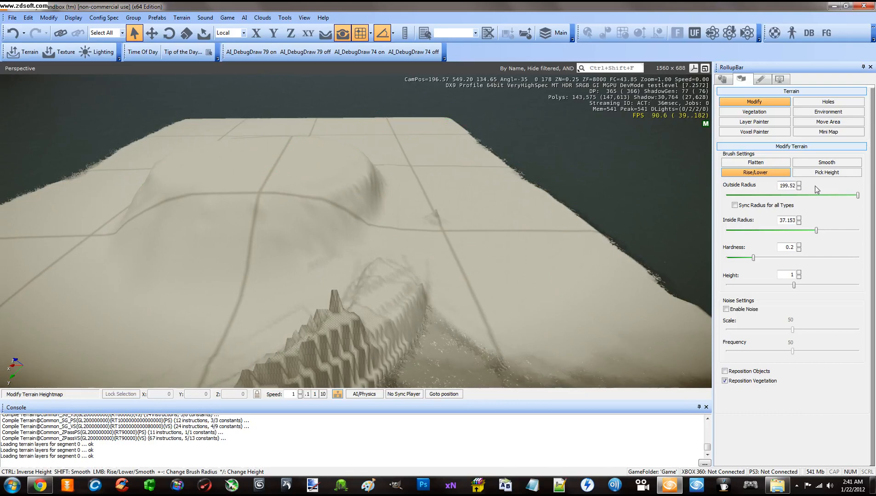
# - Raise a rounded mound on the flat ground near the small peak, using Rise/Lower with outside radius 10 and inside radius 3.9810
pyautogui.moveTo(858, 195); pyautogui.dragTo(752, 233)
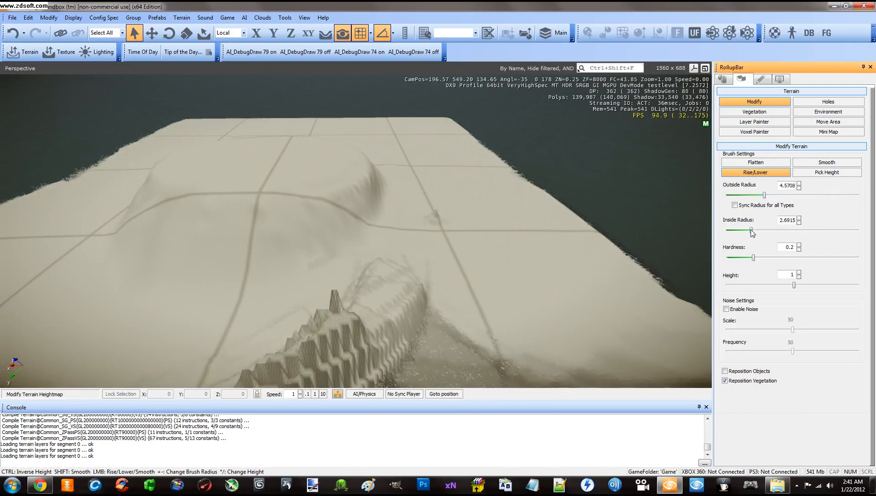
pyautogui.press('w')
pyautogui.press('d')
pyautogui.moveTo(484, 229); pyautogui.dragTo(483, 228, button='right')
pyautogui.press('shift')
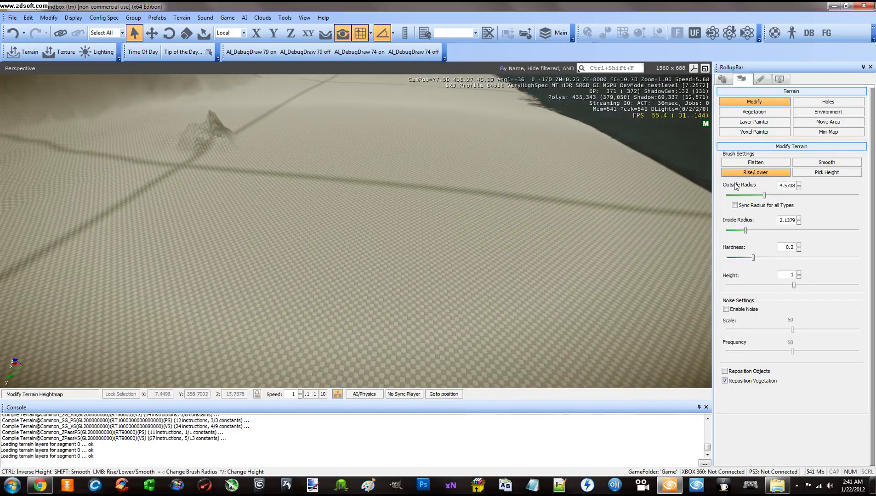
pyautogui.moveTo(765, 195); pyautogui.dragTo(783, 195)
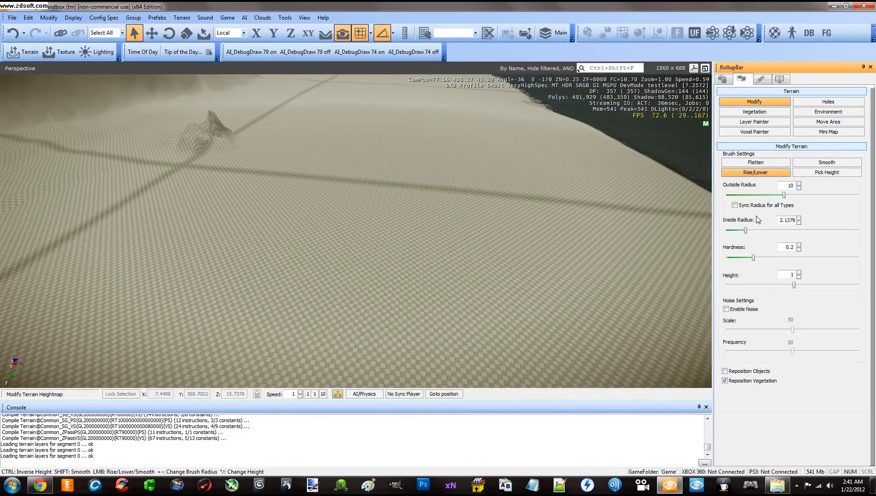
pyautogui.moveTo(747, 233); pyautogui.dragTo(755, 235)
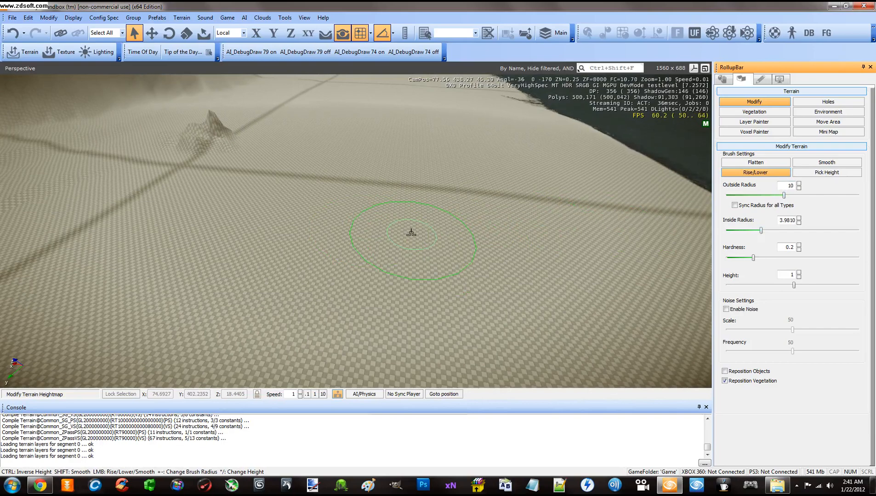
pyautogui.moveTo(411, 233); pyautogui.dragTo(405, 230)
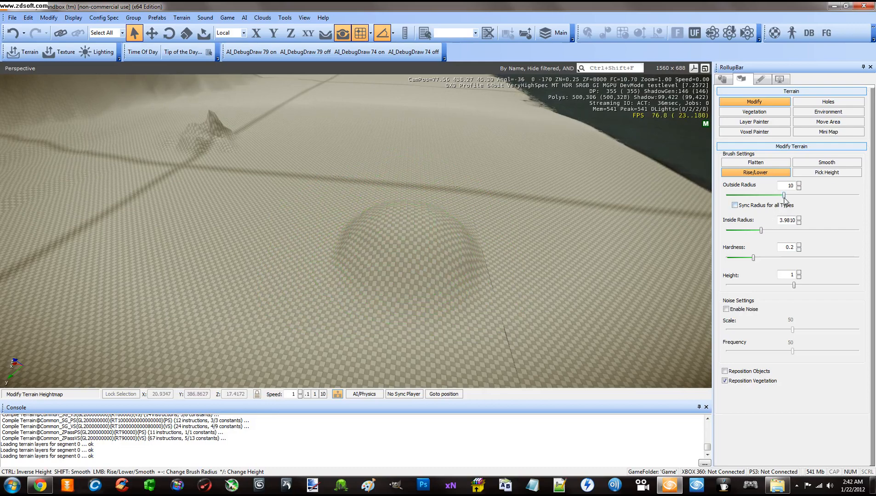
# - Raise two steep, flat-topped mounds on either side of the rounded mound with both Rise/Lower radii at 8.9125
pyautogui.moveTo(784, 195); pyautogui.dragTo(774, 195)
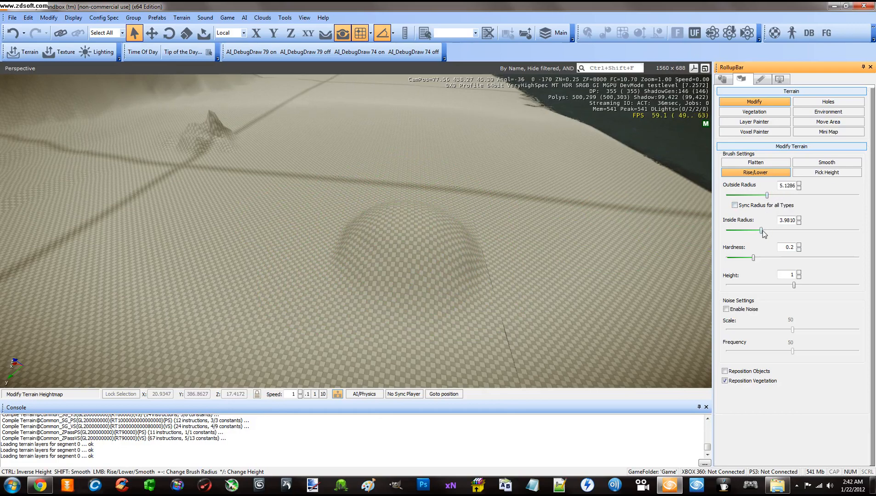
pyautogui.moveTo(762, 231); pyautogui.dragTo(781, 231)
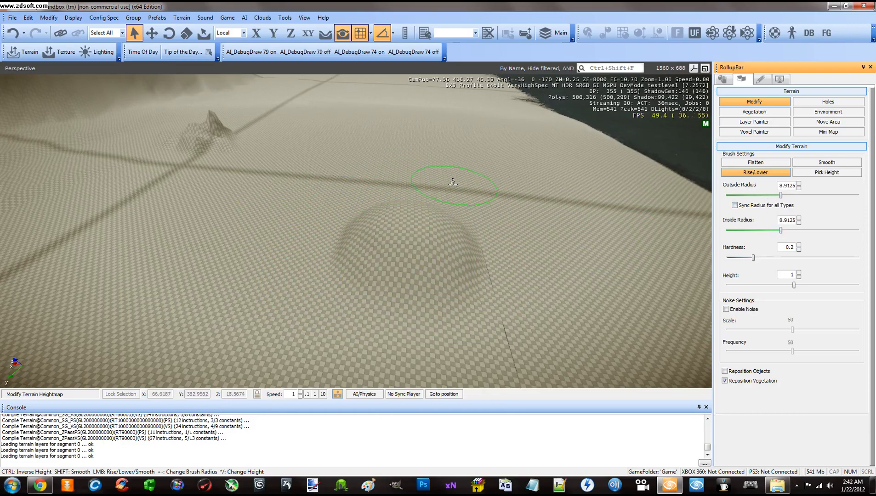
pyautogui.moveTo(493, 169); pyautogui.dragTo(503, 157)
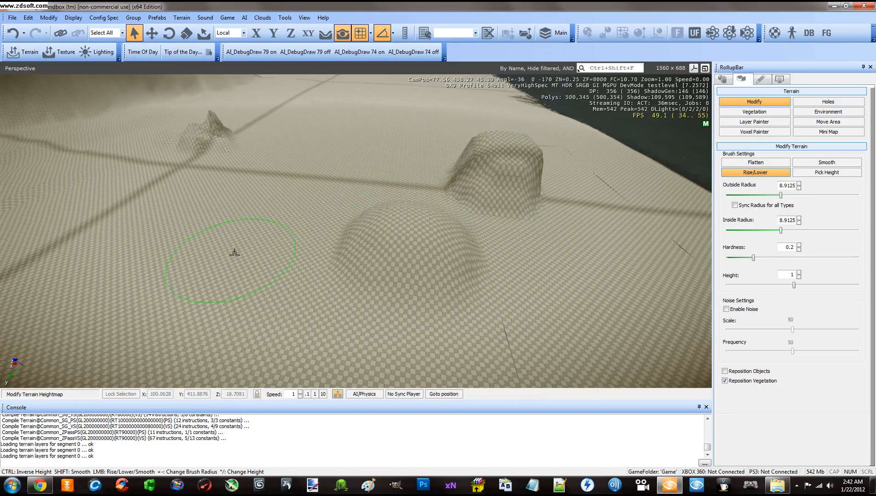
pyautogui.moveTo(235, 252); pyautogui.dragTo(231, 245)
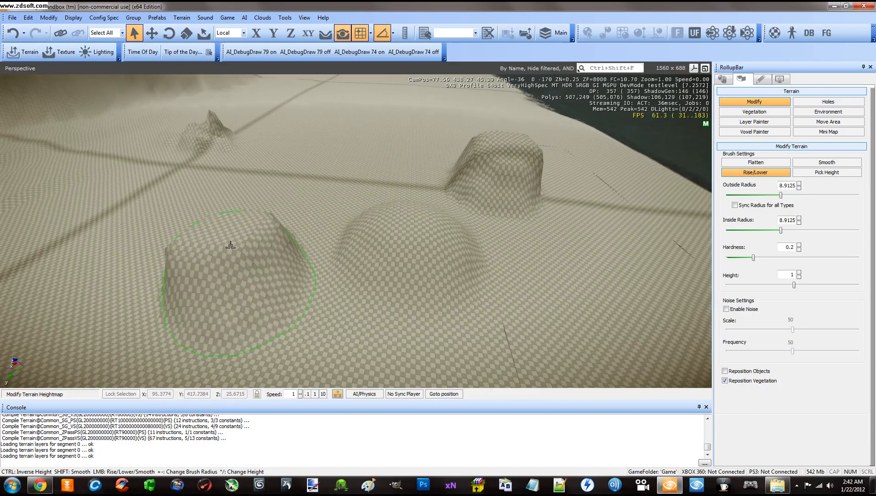
# - Lift the ground around the three mounds into a broad hill with Rise/Lower at outside radius 52.480 and inside radius 8.9125
pyautogui.moveTo(781, 196); pyautogui.dragTo(826, 203)
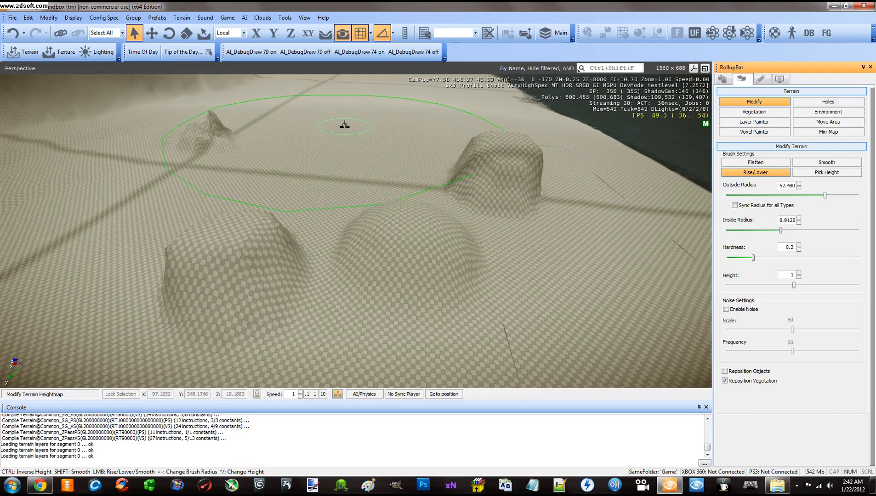
pyautogui.moveTo(352, 122)
pyautogui.mouseDown()
pyautogui.moveTo(340, 113)
pyautogui.moveTo(342, 102)
pyautogui.mouseUp()
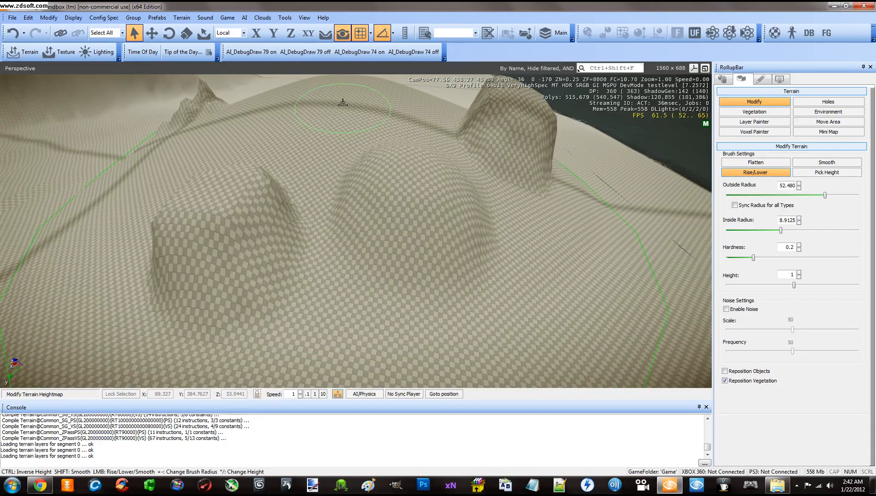
pyautogui.press('s')
pyautogui.hotkey('shift', 's')
pyautogui.moveTo(343, 102); pyautogui.dragTo(343, 103, button='right')
# - Switch to the Flatten brush and set its height to 94 and both radii to 3.2359
pyautogui.hotkey('shift', 'w')
pyautogui.press('w')
pyautogui.hotkey('shift', 'w')
pyautogui.hotkey('shift', 'w')
pyautogui.press('s')
pyautogui.moveTo(372, 167); pyautogui.dragTo(373, 166, button='right')
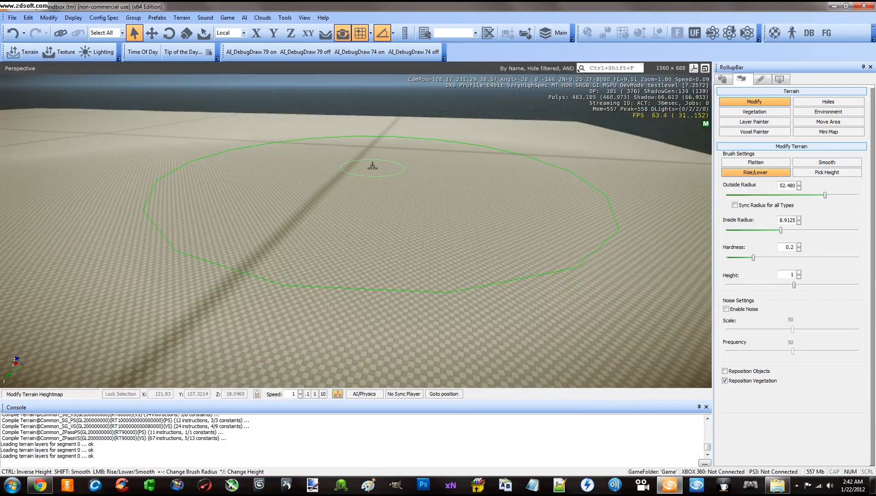
pyautogui.click(769, 164)
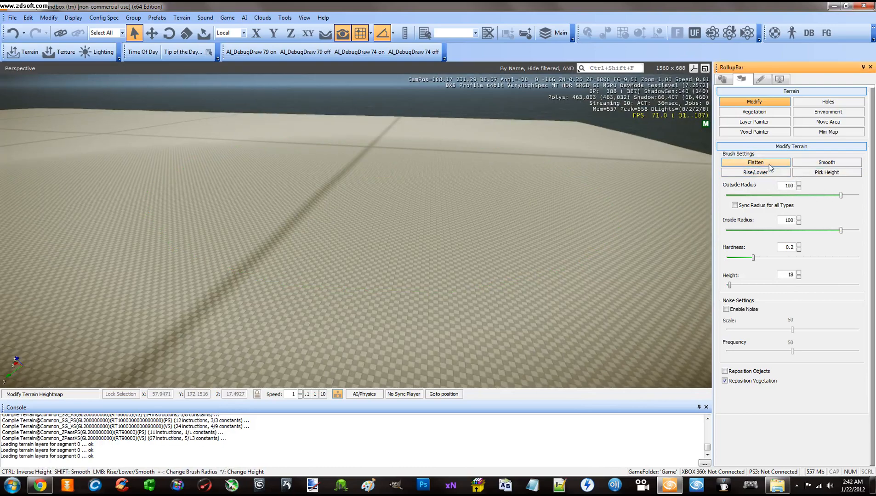
pyautogui.scroll(-2, 546, 209)
pyautogui.scroll(-3, 546, 209)
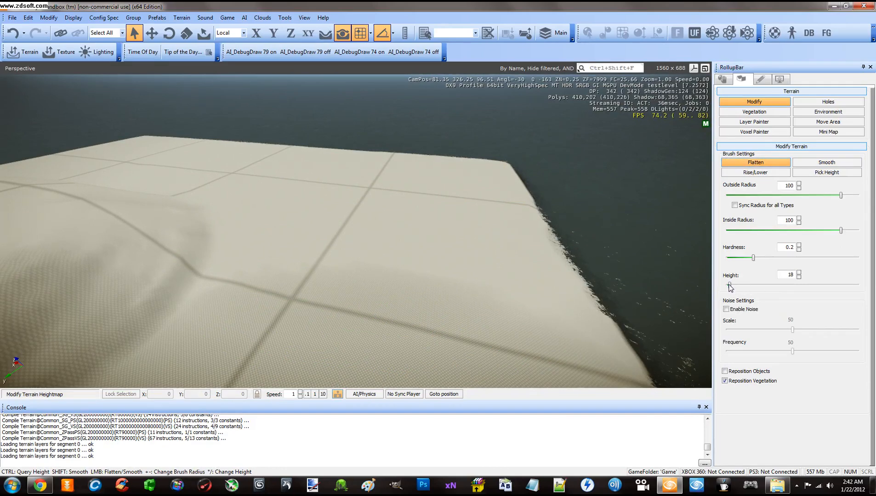
pyautogui.moveTo(729, 285); pyautogui.dragTo(731, 285)
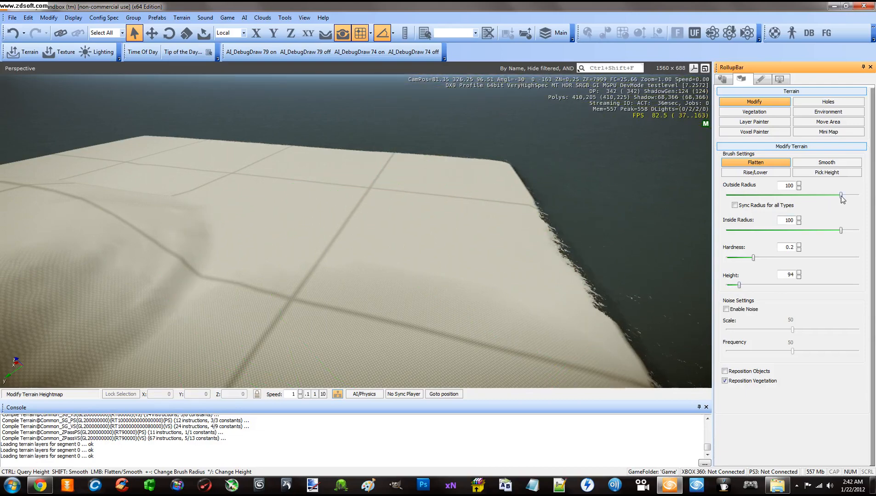
pyautogui.moveTo(840, 196); pyautogui.dragTo(757, 199)
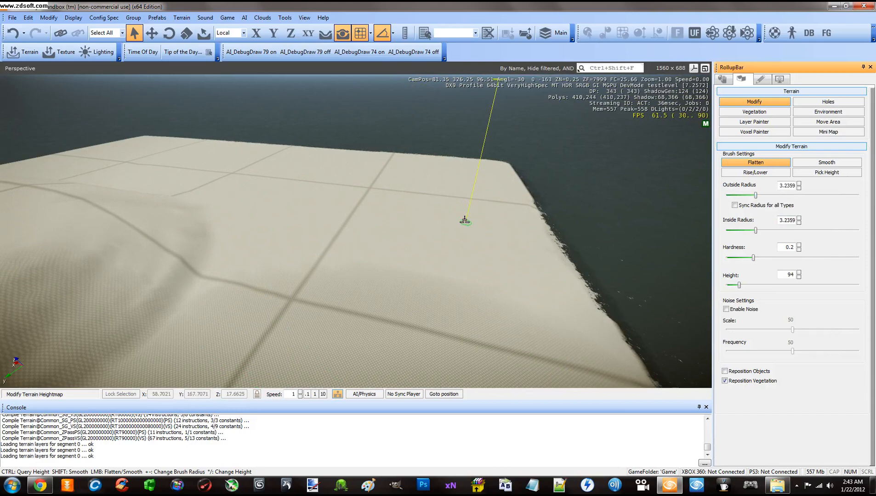
# - Pull up tall, thin columns and jagged walls on the flat ground with the Flatten brush at height 94
pyautogui.press('w')
pyautogui.moveTo(456, 220); pyautogui.dragTo(456, 220, button='right')
pyautogui.moveTo(455, 220); pyautogui.dragTo(422, 236)
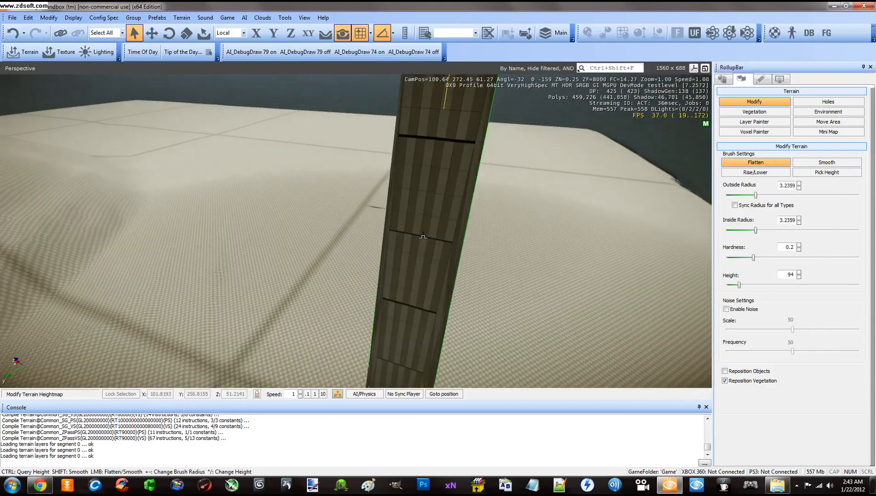
pyautogui.press('s')
pyautogui.press('d')
pyautogui.moveTo(423, 235); pyautogui.dragTo(422, 236, button='right')
pyautogui.moveTo(424, 260)
pyautogui.mouseDown()
pyautogui.moveTo(422, 272)
pyautogui.moveTo(504, 268)
pyautogui.moveTo(570, 205)
pyautogui.moveTo(568, 225)
pyautogui.mouseUp()
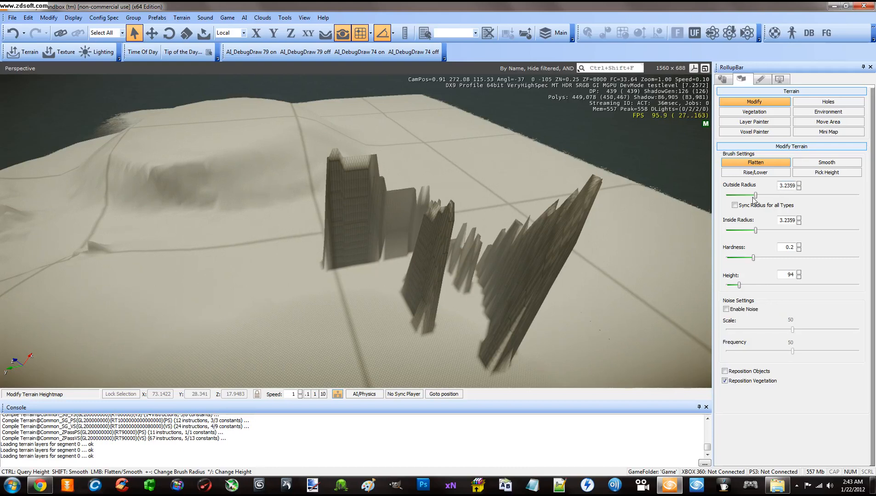
# - Build a thick, tall pillar over the jagged wall using Flatten with outside radius 14.791 and inside radius 14.454
pyautogui.moveTo(756, 195); pyautogui.dragTo(776, 196)
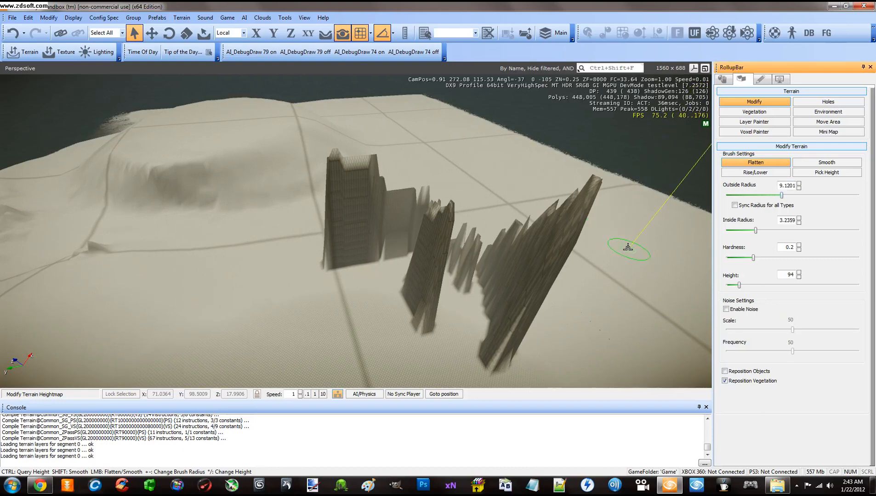
pyautogui.moveTo(755, 230); pyautogui.dragTo(764, 231)
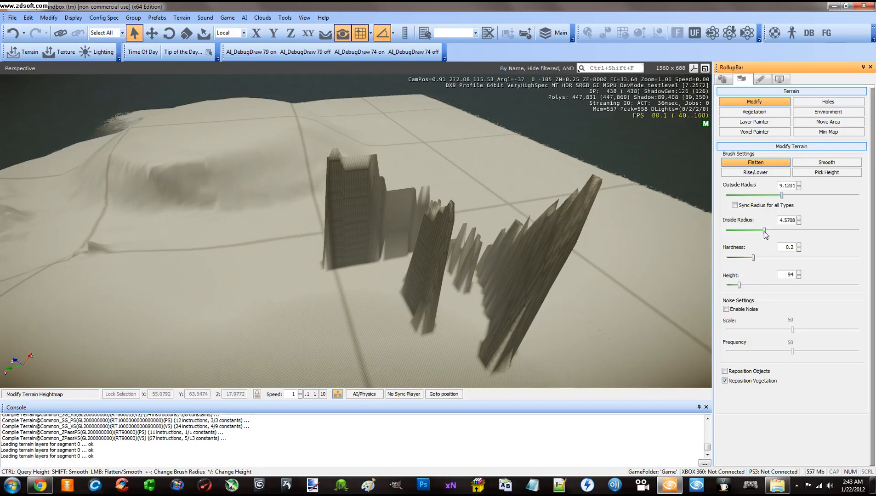
pyautogui.press('d')
pyautogui.press('w')
pyautogui.moveTo(432, 211); pyautogui.dragTo(431, 212, button='right')
pyautogui.moveTo(432, 211); pyautogui.dragTo(425, 226)
# - Extend the pillar into a large, high plateau along the island's edge with the Flatten brush at height 94
pyautogui.hotkey('shift', 's')
pyautogui.moveTo(425, 226); pyautogui.dragTo(420, 228, button='right')
pyautogui.press('a')
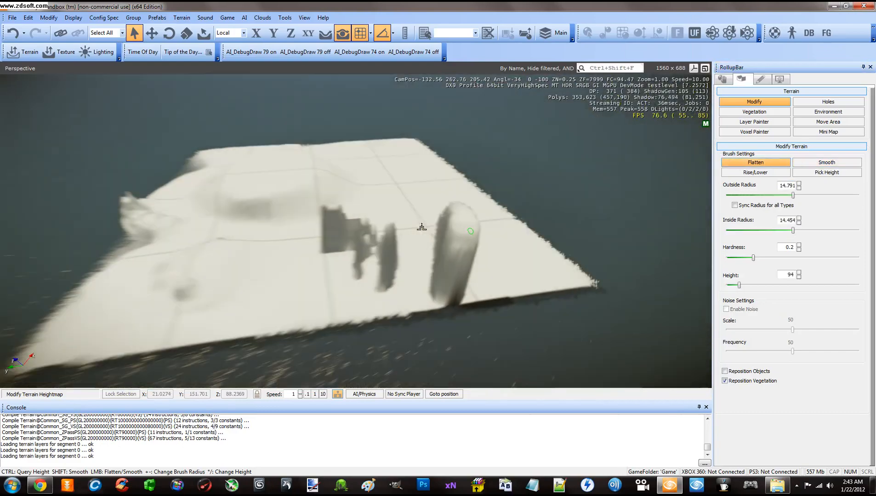
pyautogui.moveTo(421, 228)
pyautogui.mouseDown()
pyautogui.moveTo(421, 237)
pyautogui.moveTo(370, 222)
pyautogui.moveTo(420, 212)
pyautogui.mouseUp()
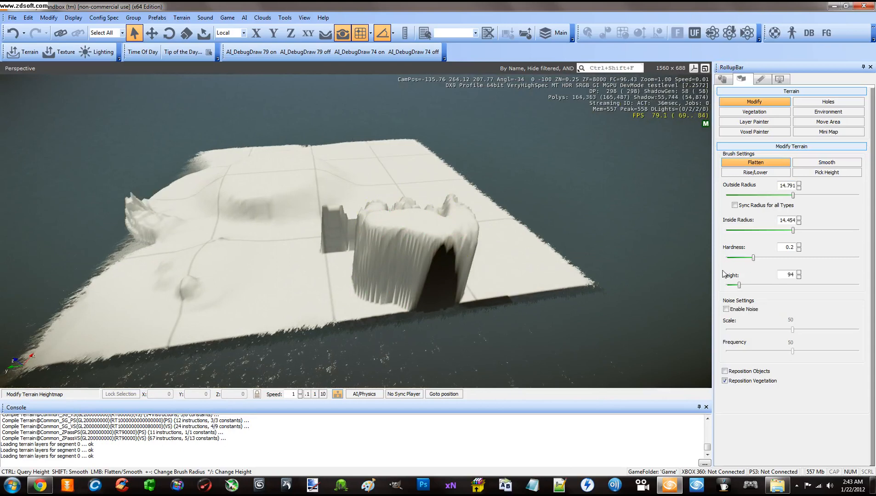
pyautogui.moveTo(400, 229)
pyautogui.mouseDown()
pyautogui.moveTo(324, 230)
pyautogui.moveTo(468, 224)
pyautogui.mouseUp()
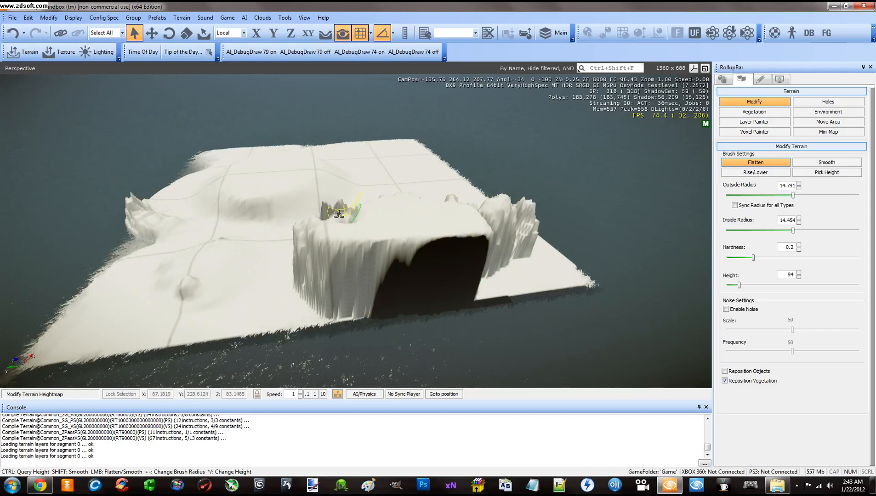
pyautogui.moveTo(339, 214); pyautogui.dragTo(380, 212)
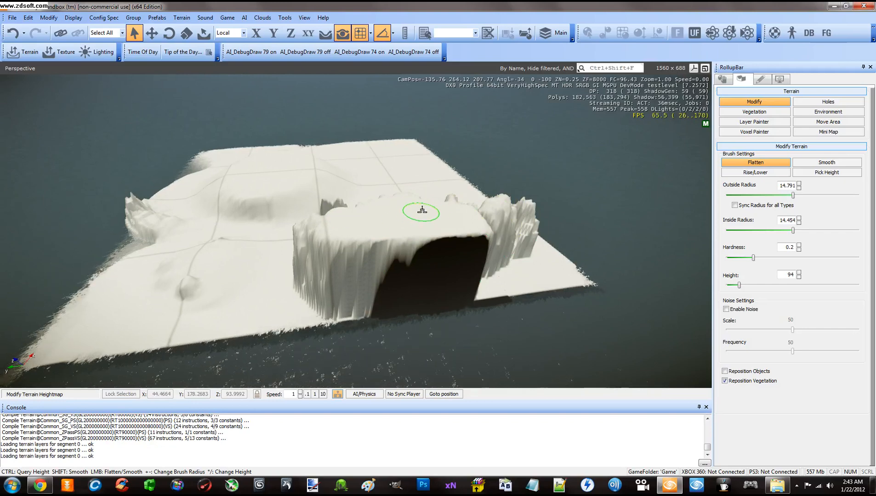
pyautogui.moveTo(359, 224)
pyautogui.mouseDown()
pyautogui.moveTo(294, 241)
pyautogui.moveTo(313, 243)
pyautogui.mouseUp()
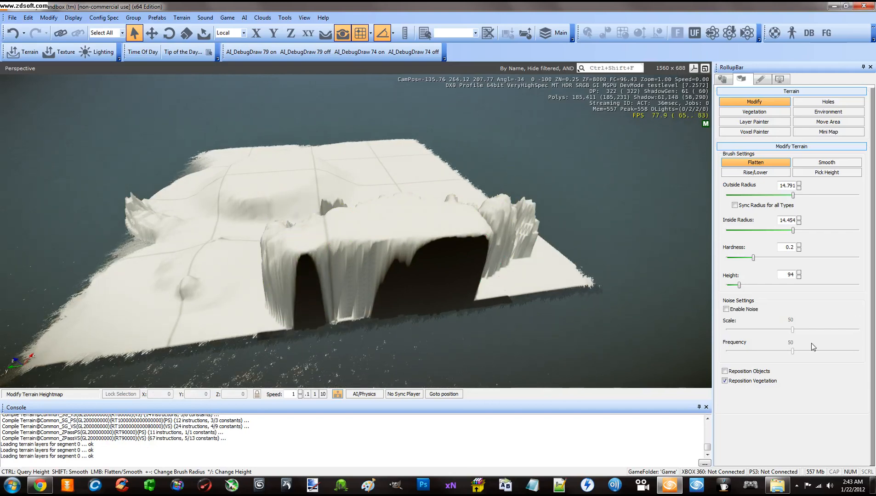
# - Cut the high plateau's seaward front down with the Flatten brush at height 28, and set the outside radius to 22.387
pyautogui.moveTo(739, 285); pyautogui.dragTo(736, 286)
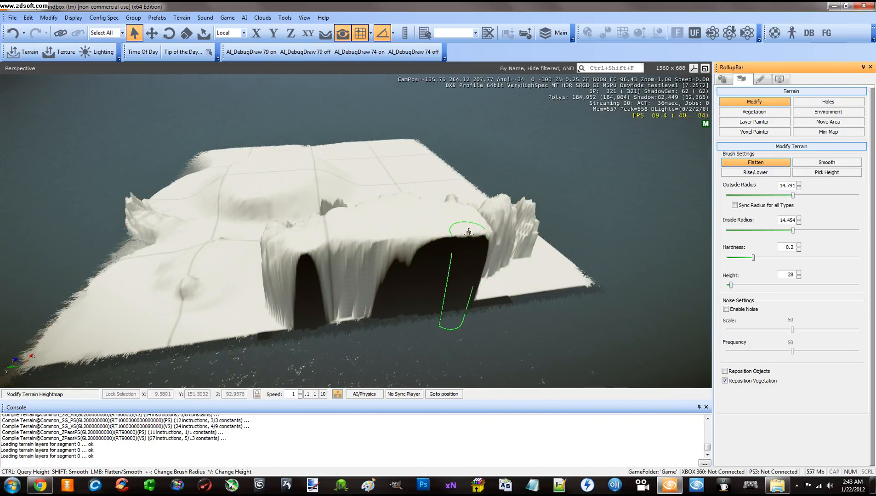
pyautogui.moveTo(468, 233)
pyautogui.mouseDown()
pyautogui.moveTo(436, 260)
pyautogui.moveTo(456, 276)
pyautogui.moveTo(379, 274)
pyautogui.moveTo(421, 294)
pyautogui.mouseUp()
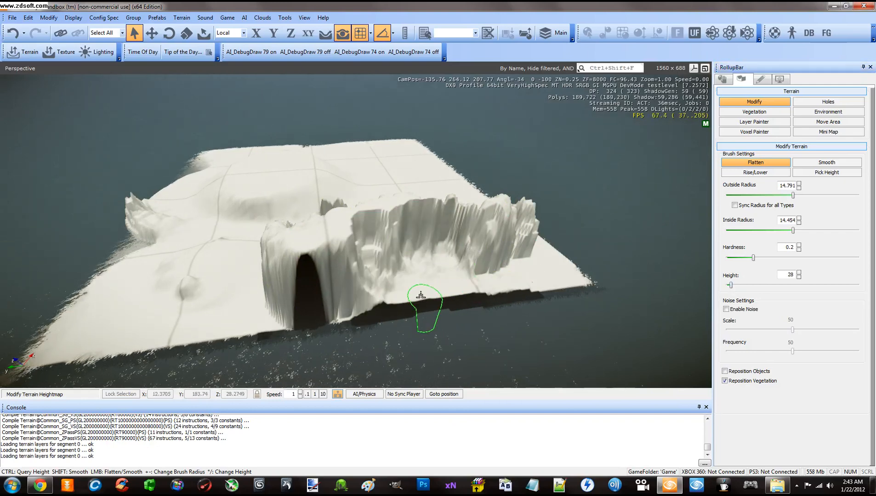
pyautogui.click(793, 197)
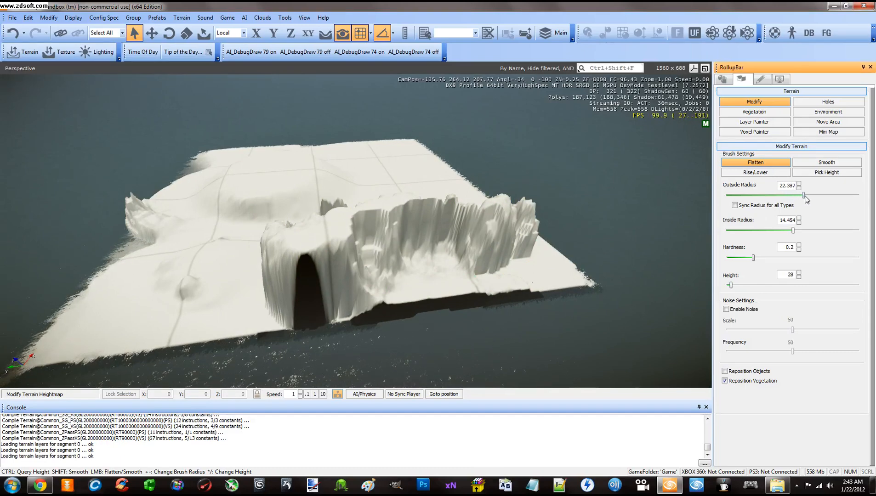
# - Set the Flatten brush's outside radius to 74.131 and level the high plateau down to the surrounding ground at height 28
pyautogui.moveTo(836, 202); pyautogui.dragTo(837, 203)
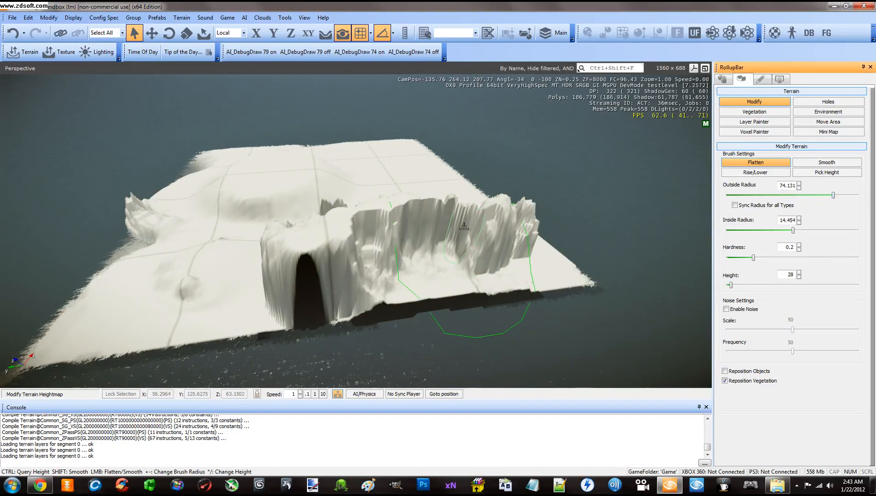
pyautogui.moveTo(460, 317)
pyautogui.mouseDown()
pyautogui.moveTo(497, 226)
pyautogui.moveTo(455, 222)
pyautogui.moveTo(283, 268)
pyautogui.moveTo(337, 251)
pyautogui.moveTo(300, 280)
pyautogui.moveTo(359, 264)
pyautogui.mouseUp()
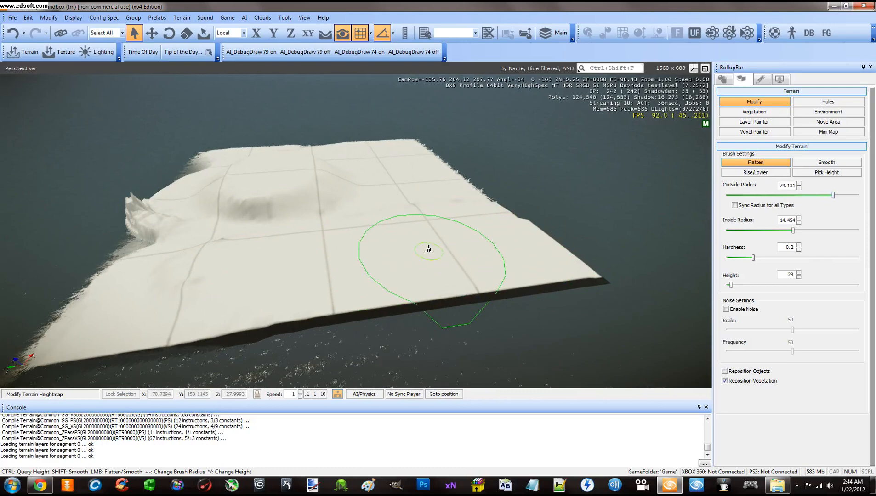
pyautogui.hotkey('shift', 'w')
pyautogui.moveTo(428, 249); pyautogui.dragTo(429, 249, button='right')
pyautogui.hotkey('shift', 'w')
pyautogui.press('w')
pyautogui.moveTo(449, 232)
pyautogui.mouseDown()
pyautogui.moveTo(428, 226)
pyautogui.moveTo(446, 211)
pyautogui.moveTo(461, 248)
pyautogui.moveTo(424, 247)
pyautogui.mouseUp()
pyautogui.press('w')
# - Try the Flatten brush on the open ground with its hardness set to 0
pyautogui.moveTo(416, 259); pyautogui.dragTo(417, 260, button='right')
pyautogui.press('s')
pyautogui.hotkey('shift', 's')
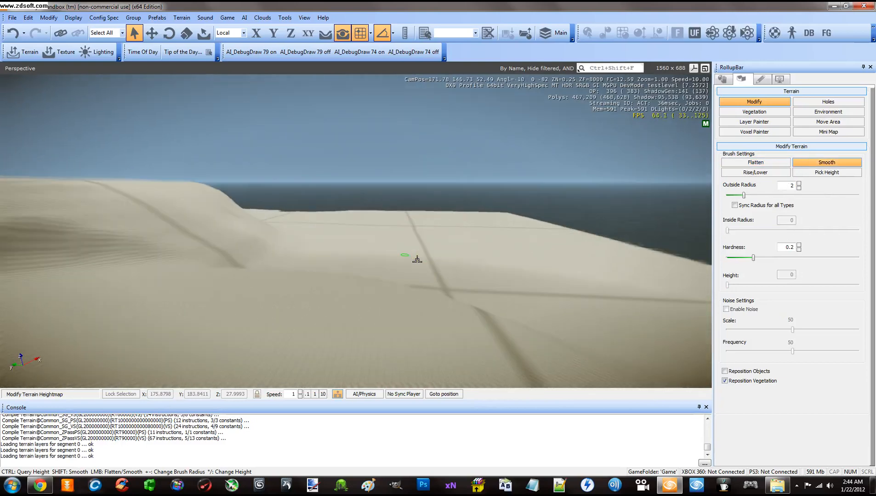
pyautogui.press('s')
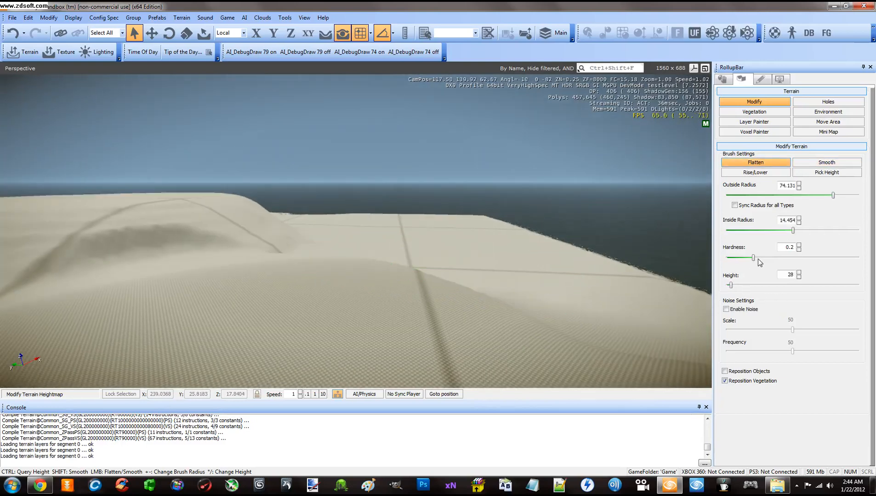
pyautogui.moveTo(752, 259); pyautogui.dragTo(727, 259)
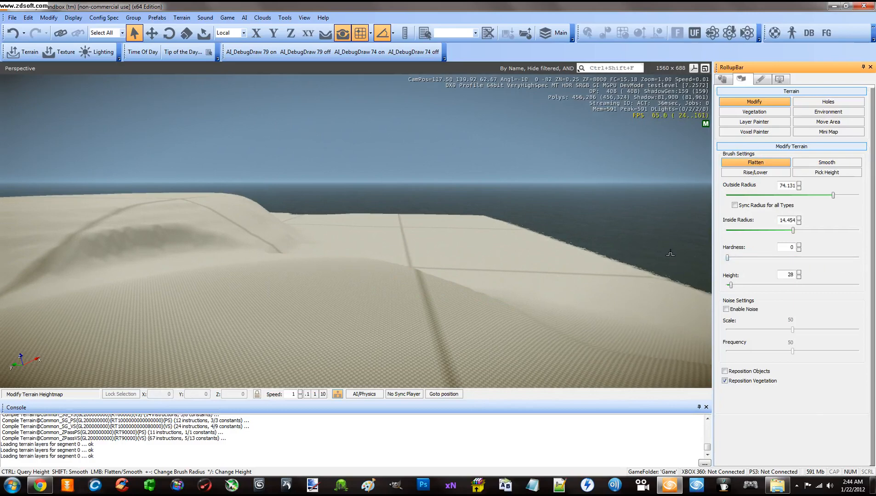
pyautogui.moveTo(560, 255); pyautogui.dragTo(562, 258, button='right')
pyautogui.press('d')
pyautogui.hotkey('shift', 's')
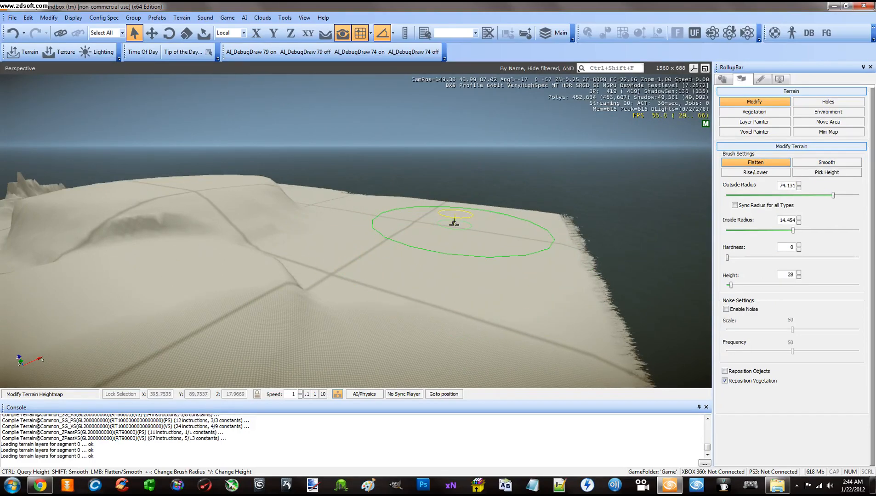
pyautogui.press('w')
pyautogui.moveTo(445, 245); pyautogui.dragTo(444, 245, button='right')
pyautogui.press('w')
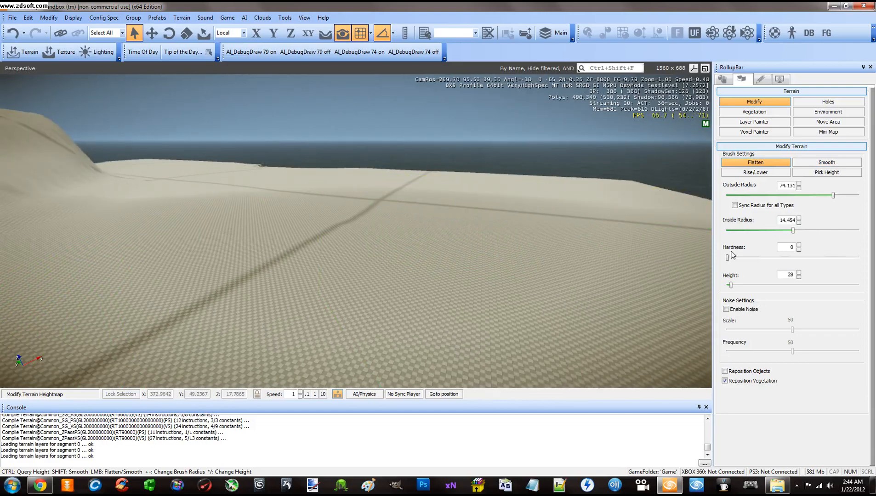
# - Set the Flatten brush's hardness to 1 and level the hills and slopes along the island at height 28
pyautogui.moveTo(727, 259); pyautogui.dragTo(807, 258)
pyautogui.moveTo(439, 236); pyautogui.dragTo(438, 236, button='right')
pyautogui.press('s')
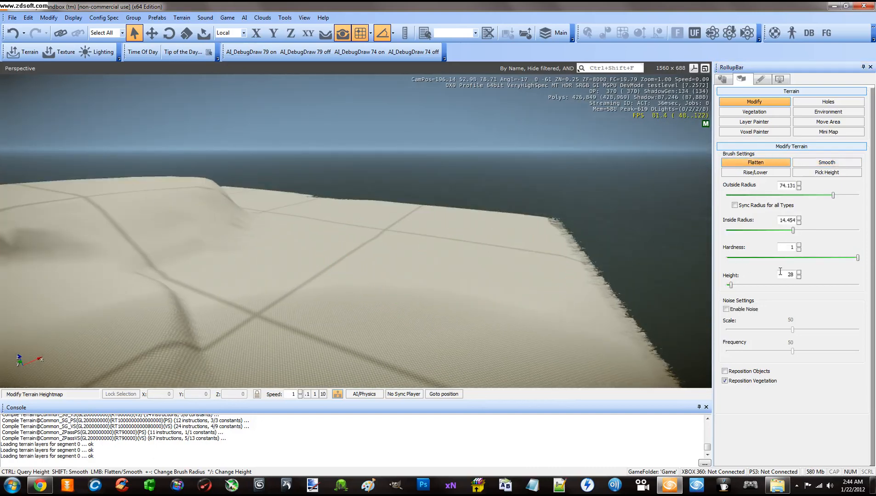
pyautogui.moveTo(430, 242)
pyautogui.mouseDown()
pyautogui.moveTo(366, 238)
pyautogui.moveTo(430, 218)
pyautogui.moveTo(434, 262)
pyautogui.moveTo(348, 247)
pyautogui.moveTo(339, 227)
pyautogui.moveTo(289, 219)
pyautogui.moveTo(238, 229)
pyautogui.moveTo(225, 289)
pyautogui.moveTo(340, 251)
pyautogui.moveTo(242, 192)
pyautogui.moveTo(164, 213)
pyautogui.moveTo(147, 239)
pyautogui.mouseUp()
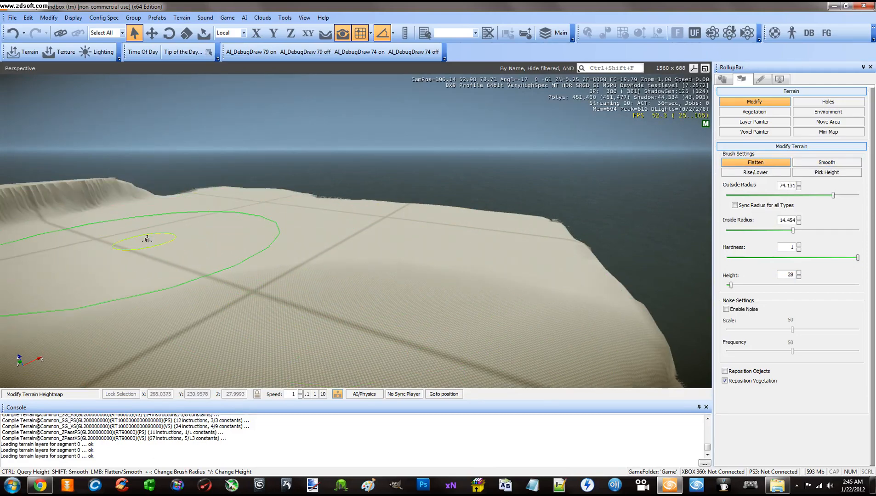
pyautogui.moveTo(239, 224); pyautogui.dragTo(231, 221, button='right')
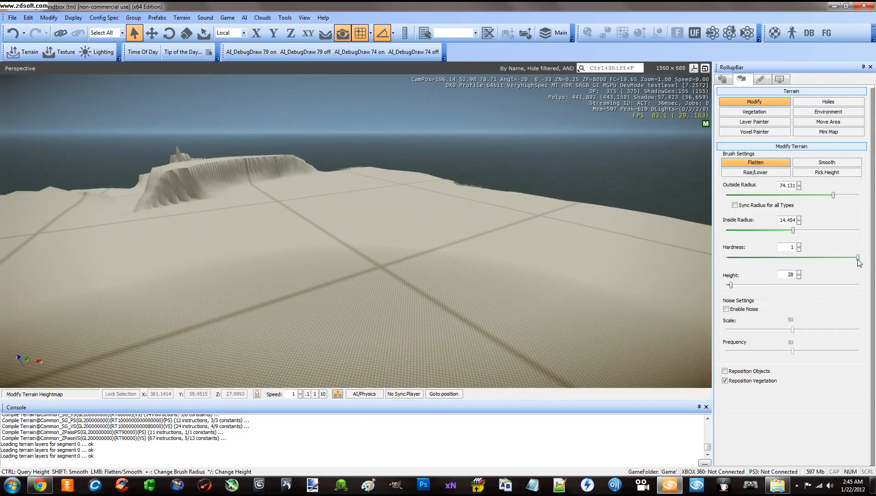
# - Set the hardness to 0.12 and flatten the remaining steep ridge in front of the far jagged peaks
pyautogui.moveTo(857, 259); pyautogui.dragTo(738, 269)
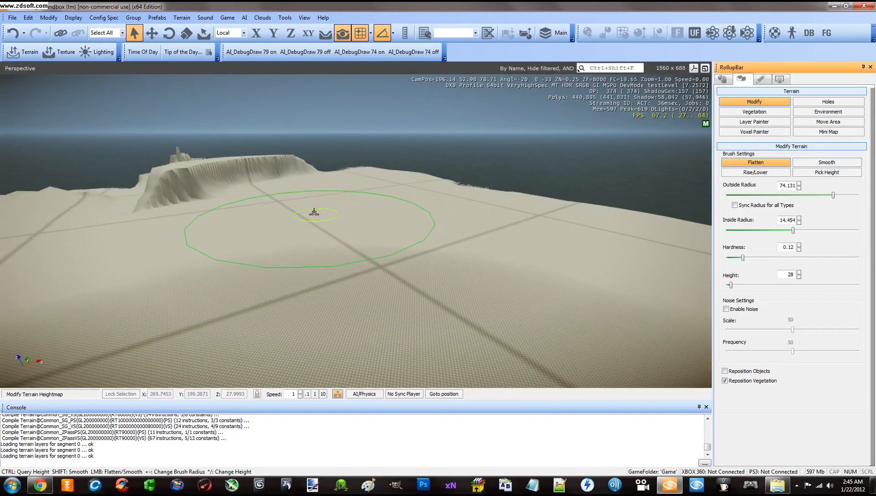
pyautogui.moveTo(314, 212)
pyautogui.mouseDown()
pyautogui.moveTo(221, 188)
pyautogui.moveTo(179, 203)
pyautogui.moveTo(252, 177)
pyautogui.moveTo(317, 176)
pyautogui.mouseUp()
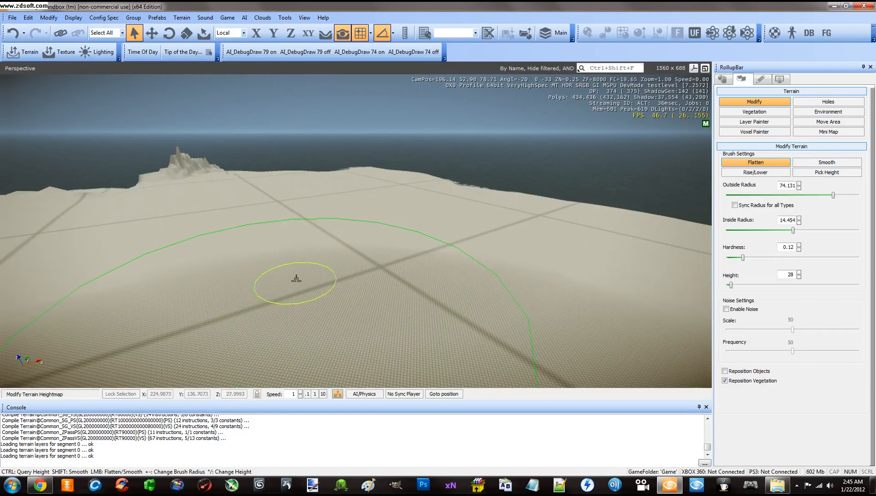
pyautogui.press('s')
pyautogui.moveTo(307, 264); pyautogui.dragTo(307, 260, button='right')
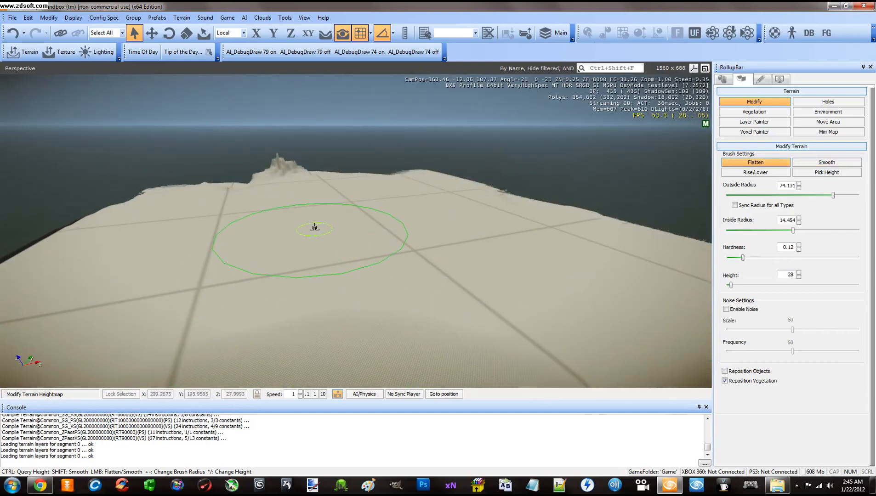
# - Enable noise at scale 50 and frequency 50 and raise rough, bumpy mountains on the flat ground with the Flatten brush
pyautogui.click(726, 309)
pyautogui.moveTo(565, 281); pyautogui.dragTo(392, 248)
pyautogui.hotkey('shift', 'a')
pyautogui.moveTo(404, 239); pyautogui.dragTo(408, 240, button='right')
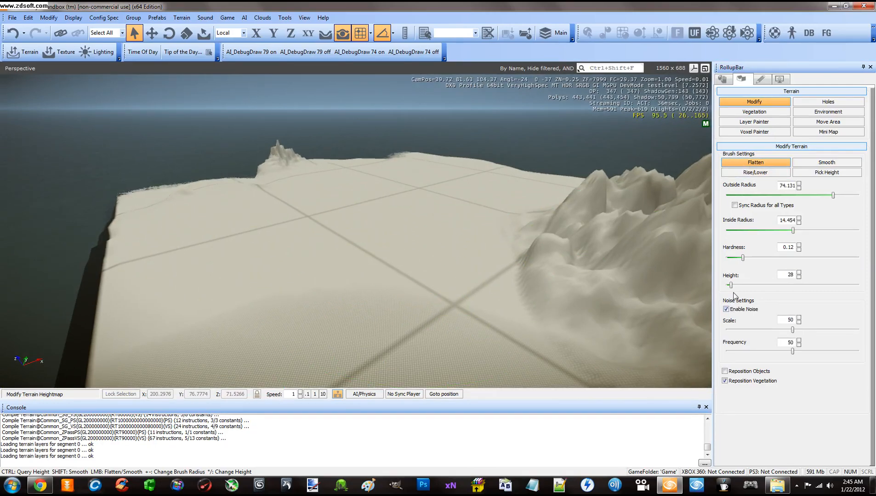
pyautogui.moveTo(339, 239); pyautogui.dragTo(434, 195)
pyautogui.press('w')
pyautogui.moveTo(434, 195); pyautogui.dragTo(434, 196, button='right')
pyautogui.press('d')
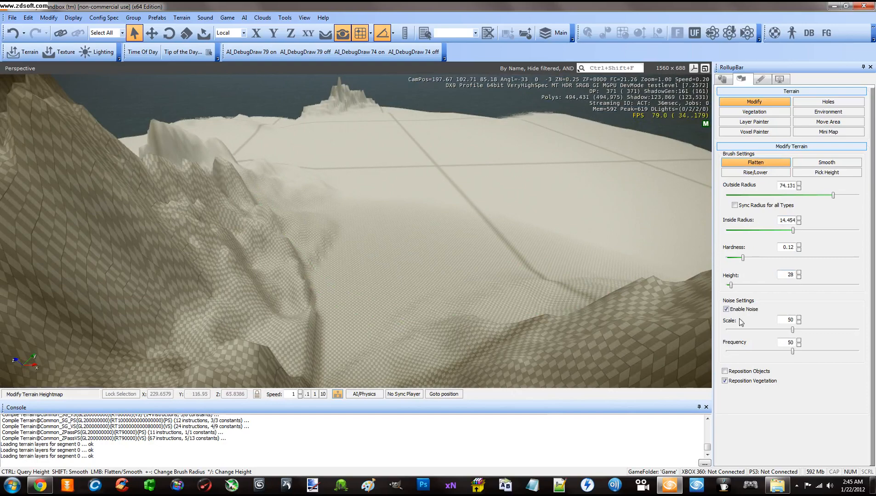
# - Build the rough mountains up into a dense mass of jagged peaks using the noise-enabled Flatten brush
pyautogui.moveTo(487, 219); pyautogui.dragTo(488, 218, button='right')
pyautogui.press('s')
pyautogui.hotkey('shift', 'd')
pyautogui.moveTo(436, 230)
pyautogui.mouseDown()
pyautogui.moveTo(358, 237)
pyautogui.moveTo(414, 221)
pyautogui.moveTo(358, 211)
pyautogui.moveTo(390, 192)
pyautogui.moveTo(489, 201)
pyautogui.mouseUp()
pyautogui.hotkey('shift', 's')
pyautogui.moveTo(489, 201); pyautogui.dragTo(479, 202, button='right')
pyautogui.hotkey('shift', 'd')
pyautogui.press('w')
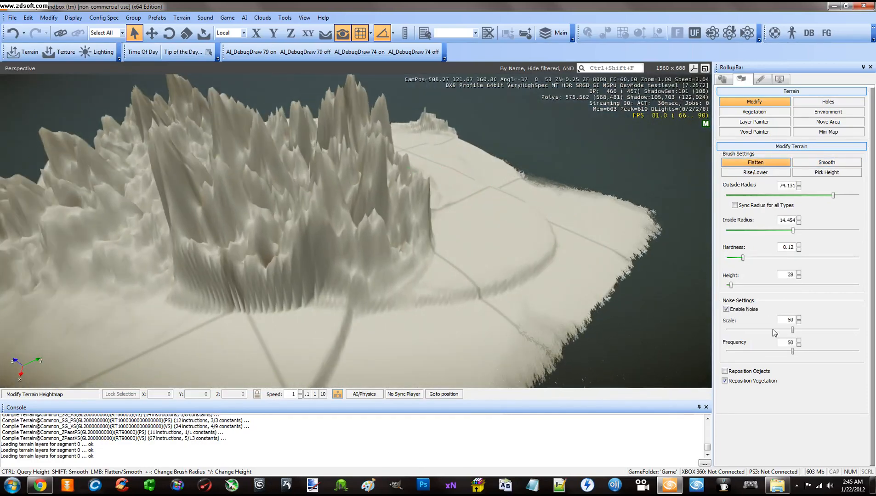
# - Set the noise frequency to 78 and paint tall, sharp peaks over the flat ground beside the existing mountains
pyautogui.moveTo(792, 352); pyautogui.dragTo(799, 354)
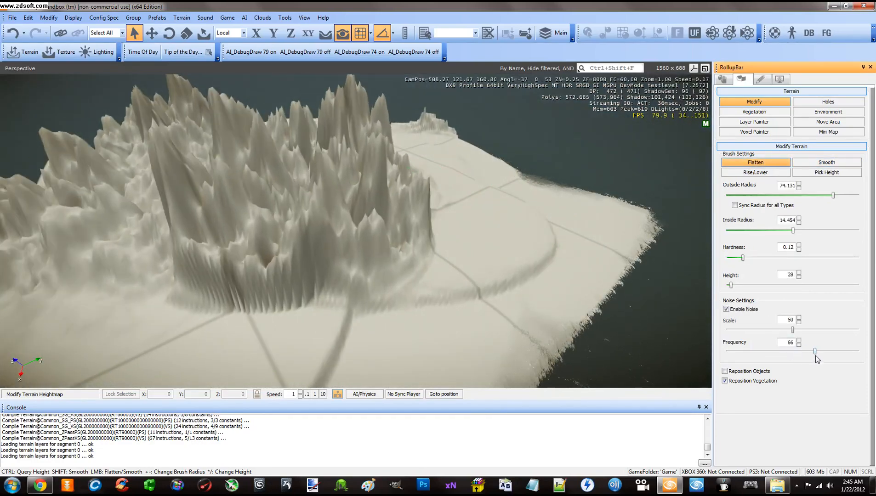
pyautogui.moveTo(460, 321); pyautogui.dragTo(458, 256)
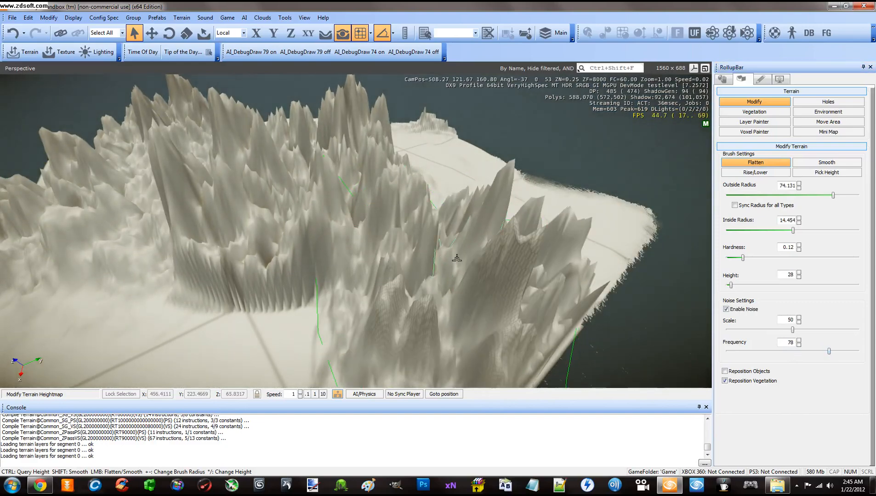
pyautogui.hotkey('shift', 'a')
pyautogui.moveTo(458, 256); pyautogui.dragTo(467, 259, button='right')
pyautogui.moveTo(467, 259)
pyautogui.mouseDown()
pyautogui.moveTo(470, 251)
pyautogui.moveTo(446, 248)
pyautogui.mouseUp()
pyautogui.press('d')
pyautogui.moveTo(446, 249); pyautogui.dragTo(446, 250, button='right')
pyautogui.press('d')
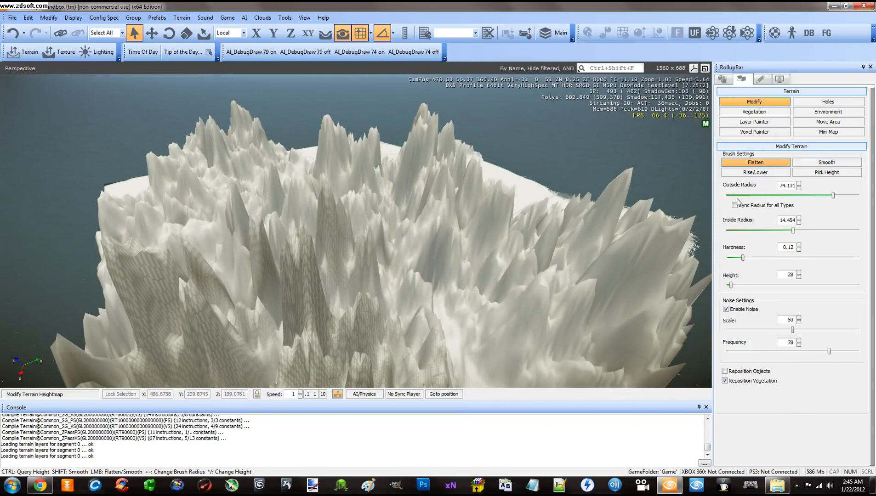
# - Disable noise and flatten the nearest jagged peaks back down at height 28
pyautogui.click(728, 311)
pyautogui.moveTo(464, 281)
pyautogui.mouseDown()
pyautogui.moveTo(360, 289)
pyautogui.moveTo(397, 314)
pyautogui.moveTo(614, 269)
pyautogui.moveTo(528, 307)
pyautogui.moveTo(508, 254)
pyautogui.moveTo(322, 298)
pyautogui.moveTo(246, 338)
pyautogui.moveTo(255, 303)
pyautogui.moveTo(156, 313)
pyautogui.moveTo(391, 307)
pyautogui.moveTo(427, 223)
pyautogui.moveTo(391, 262)
pyautogui.moveTo(444, 207)
pyautogui.moveTo(336, 248)
pyautogui.moveTo(294, 216)
pyautogui.mouseUp()
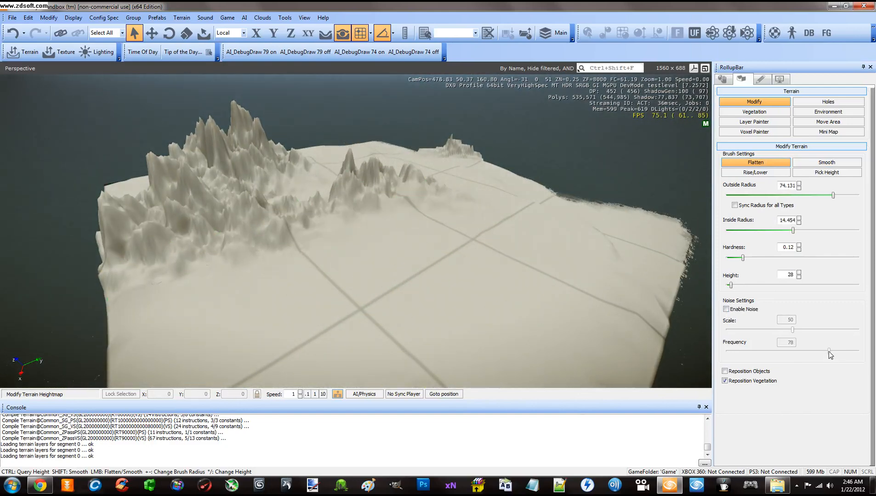
# - Re-enable noise, lower its frequency to 1, and raise a broad, smooth hill on the cleared ground
pyautogui.click(726, 309)
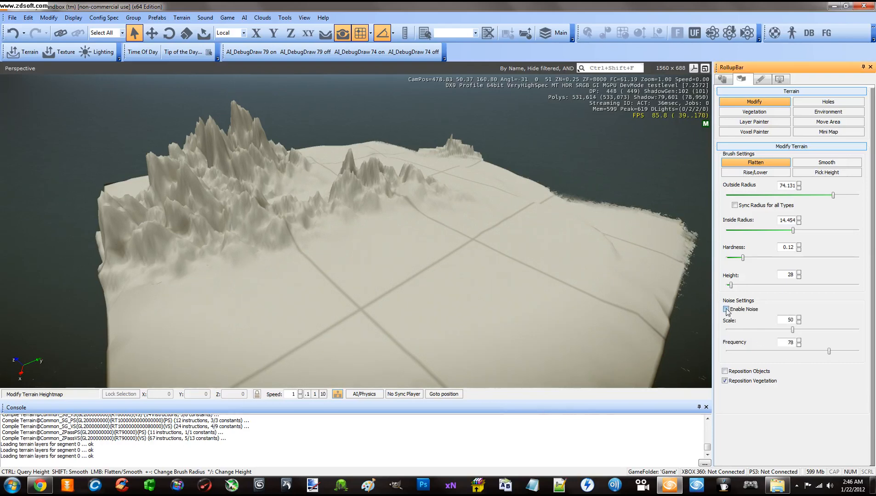
pyautogui.moveTo(828, 352); pyautogui.dragTo(727, 353)
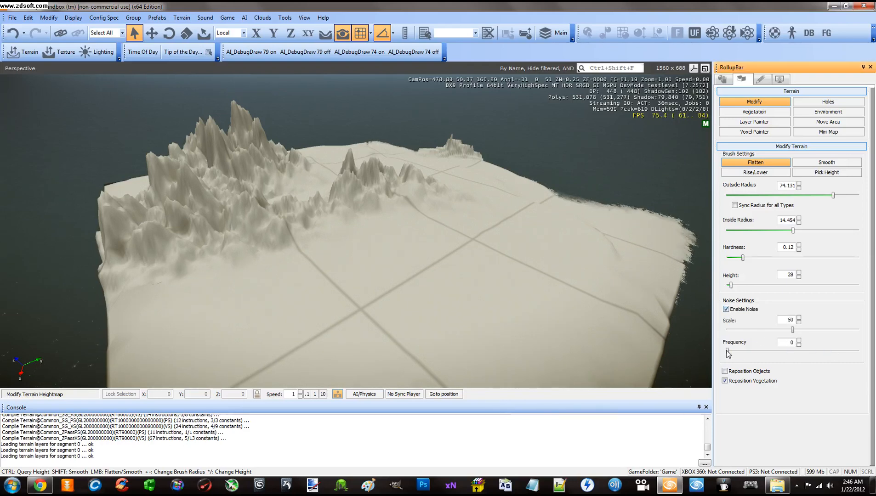
pyautogui.moveTo(482, 295); pyautogui.dragTo(328, 282)
pyautogui.moveTo(452, 284); pyautogui.dragTo(459, 280, button='right')
pyautogui.press('d')
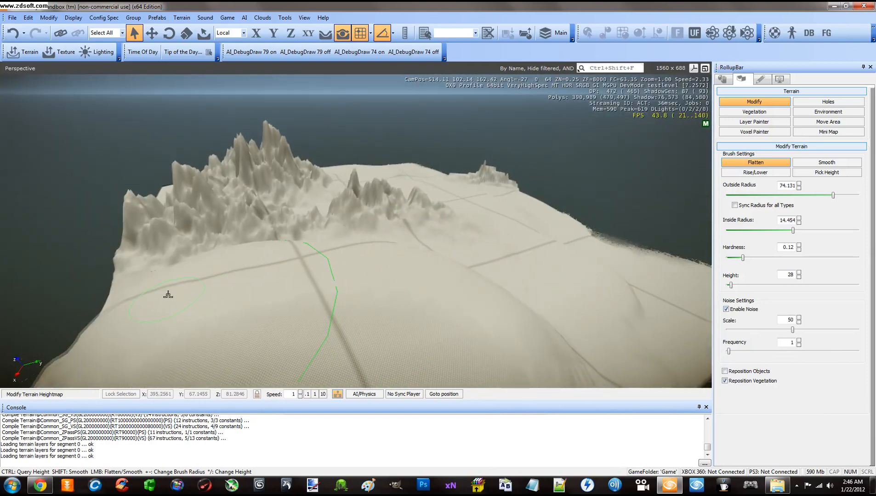
pyautogui.press('w')
pyautogui.moveTo(190, 297); pyautogui.dragTo(383, 302, button='right')
pyautogui.press('w')
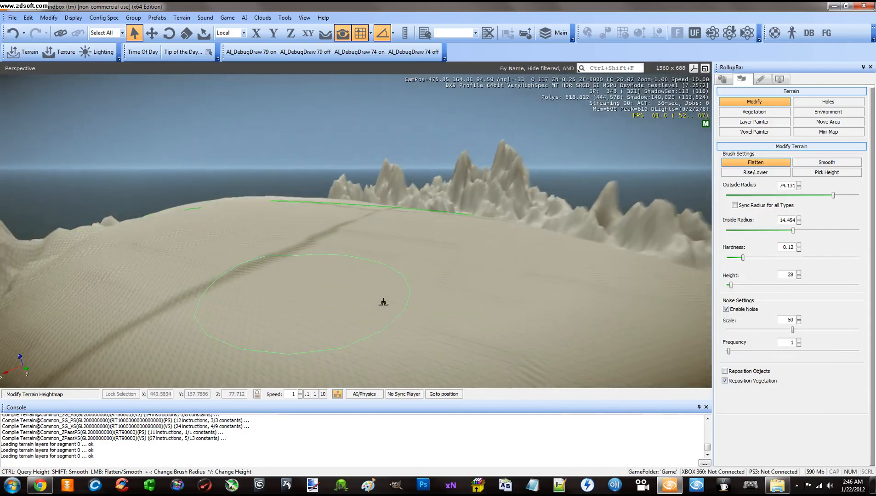
# - Set the Flatten brush's noise frequency to its maximum of 100
pyautogui.press('s')
pyautogui.press('d')
pyautogui.moveTo(383, 303); pyautogui.dragTo(427, 313, button='right')
pyautogui.press('s')
pyautogui.press('d')
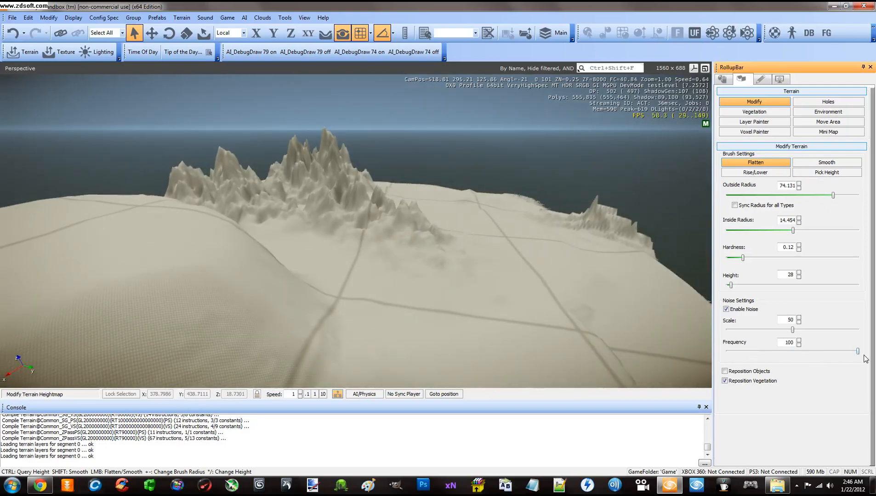
# - Set the noise scale to 100 and raise clusters of spiky mountains on both sides of the flat ground
pyautogui.press('w')
pyautogui.moveTo(644, 346)
pyautogui.mouseDown(button='right')
pyautogui.moveTo(302, 267)
pyautogui.moveTo(347, 261)
pyautogui.mouseUp(button='right')
pyautogui.press('s')
pyautogui.press('w')
pyautogui.press('d')
pyautogui.press('s')
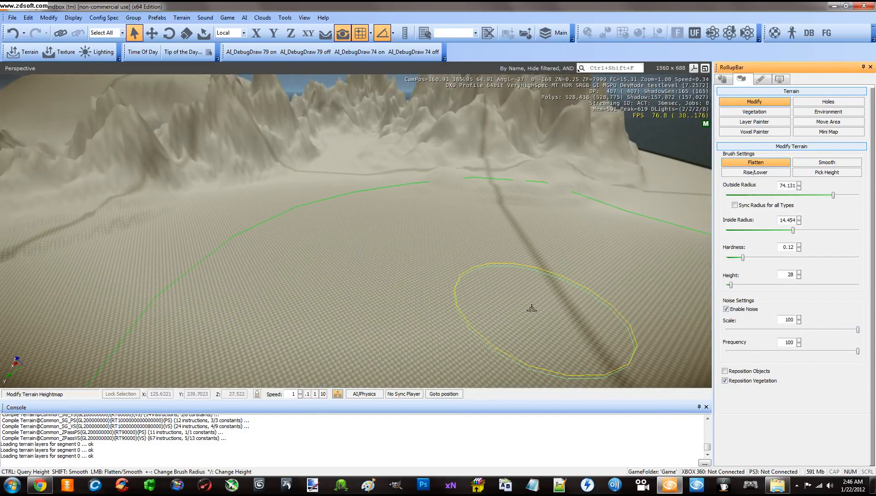
pyautogui.press('s')
pyautogui.moveTo(391, 262); pyautogui.dragTo(389, 262, button='right')
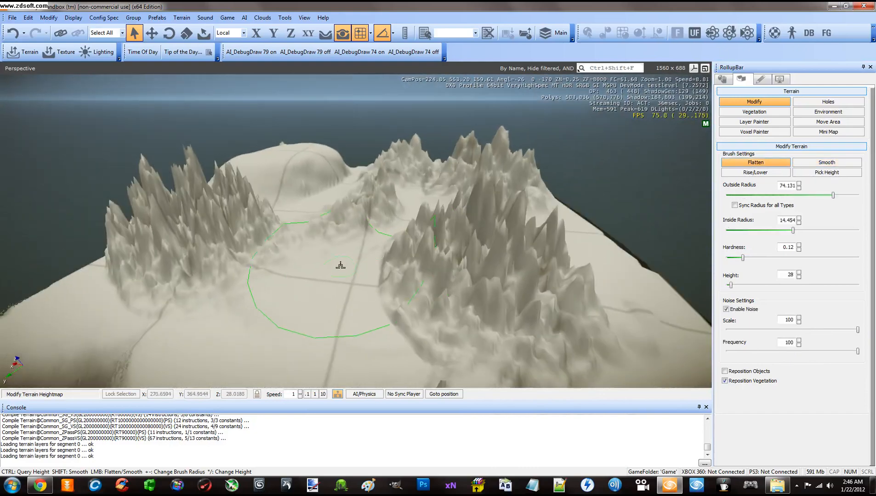
# - Fill the ground between and around the spiky clusters with a dense field of tall peaks using noise scale and frequency 100
pyautogui.moveTo(340, 266); pyautogui.dragTo(350, 272)
pyautogui.press('d')
pyautogui.moveTo(349, 272); pyautogui.dragTo(351, 274, button='right')
pyautogui.press('w')
pyautogui.press('d')
pyautogui.moveTo(385, 276); pyautogui.dragTo(418, 274)
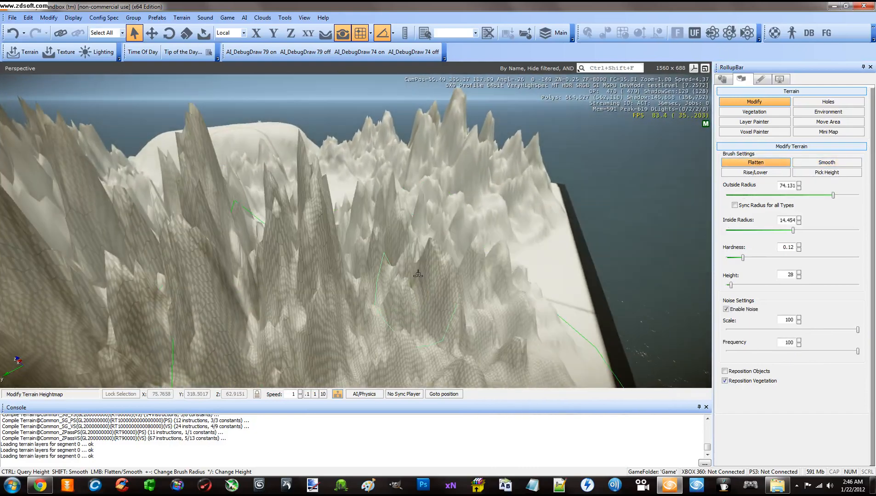
pyautogui.moveTo(417, 275)
pyautogui.mouseDown(button='right')
pyautogui.moveTo(408, 265)
pyautogui.moveTo(418, 265)
pyautogui.mouseUp(button='right')
pyautogui.press('w')
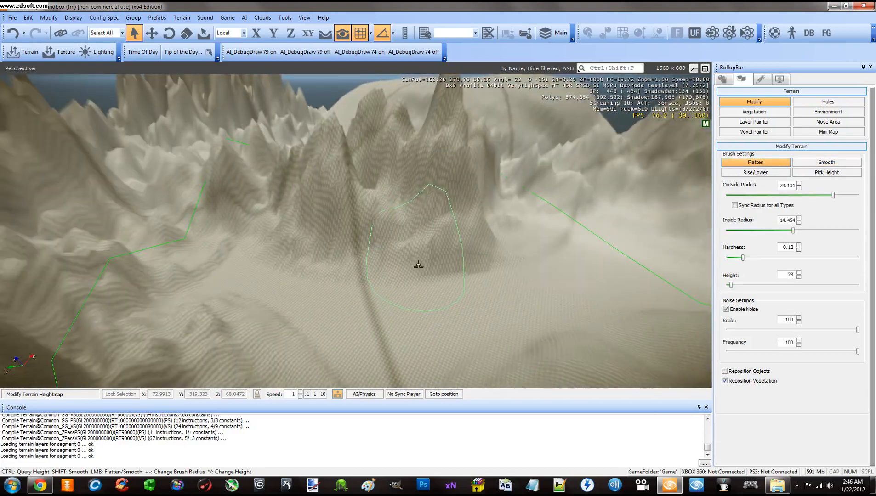
pyautogui.moveTo(419, 265)
pyautogui.mouseDown()
pyautogui.moveTo(418, 275)
pyautogui.moveTo(406, 270)
pyautogui.mouseUp()
pyautogui.press('s')
pyautogui.keyDown('shift'); pyautogui.moveTo(407, 270); pyautogui.dragTo(408, 262, button='right'); pyautogui.keyUp('shift')
pyautogui.press('w')
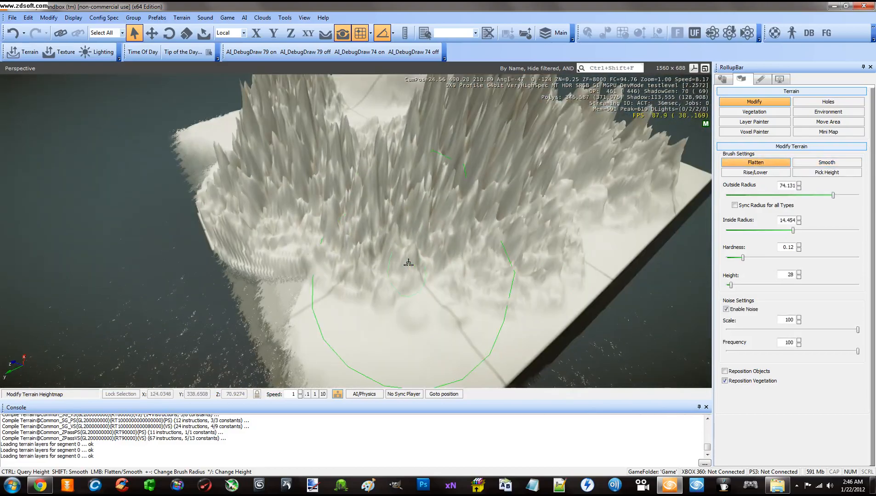
pyautogui.moveTo(504, 255); pyautogui.dragTo(500, 239, button='right')
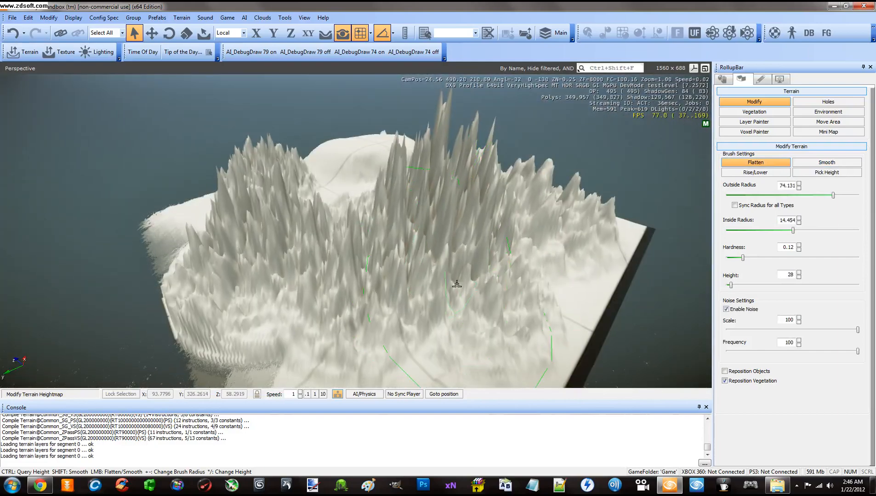
# - Disable noise, set the outside radius to 199.52, and flatten the spiky peaks across the island at height 28
pyautogui.click(726, 309)
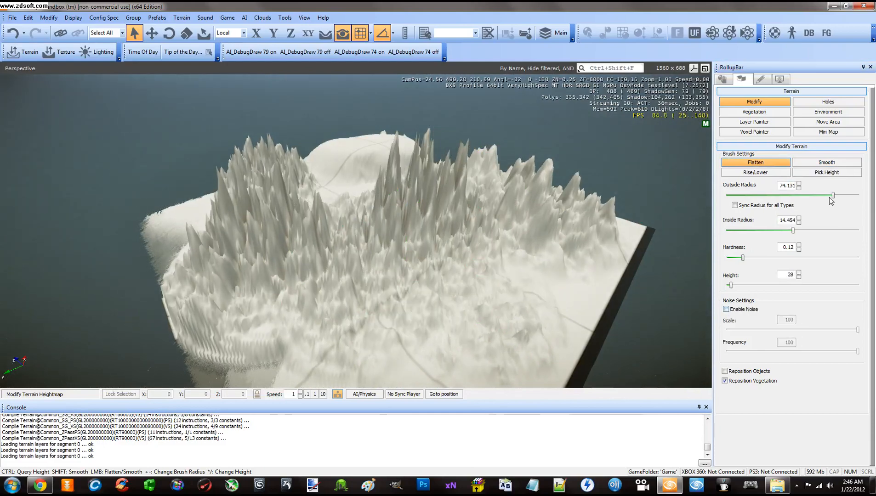
pyautogui.moveTo(833, 199); pyautogui.dragTo(867, 201)
pyautogui.moveTo(503, 250)
pyautogui.mouseDown()
pyautogui.moveTo(611, 223)
pyautogui.moveTo(351, 268)
pyautogui.moveTo(444, 216)
pyautogui.moveTo(514, 246)
pyautogui.moveTo(354, 246)
pyautogui.moveTo(478, 188)
pyautogui.moveTo(448, 227)
pyautogui.mouseUp()
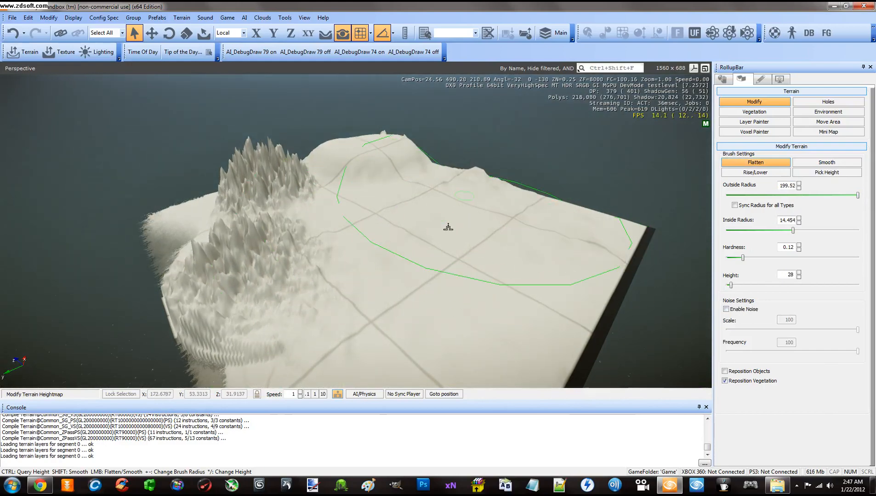
pyautogui.moveTo(366, 169)
pyautogui.mouseDown()
pyautogui.moveTo(276, 184)
pyautogui.moveTo(248, 221)
pyautogui.moveTo(284, 328)
pyautogui.moveTo(234, 335)
pyautogui.moveTo(204, 164)
pyautogui.moveTo(284, 166)
pyautogui.moveTo(267, 186)
pyautogui.moveTo(410, 234)
pyautogui.moveTo(418, 279)
pyautogui.mouseUp()
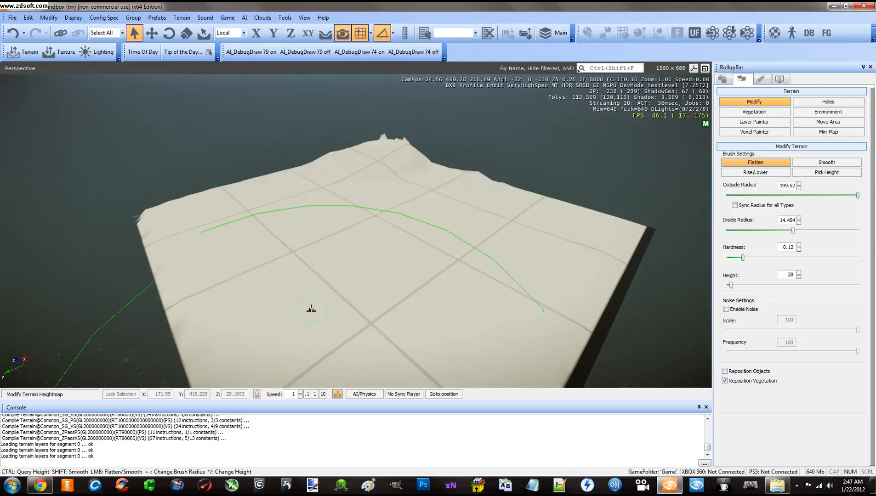
pyautogui.press('w')
pyautogui.keyDown('shift'); pyautogui.moveTo(385, 266); pyautogui.dragTo(385, 266, button='right'); pyautogui.keyUp('shift')
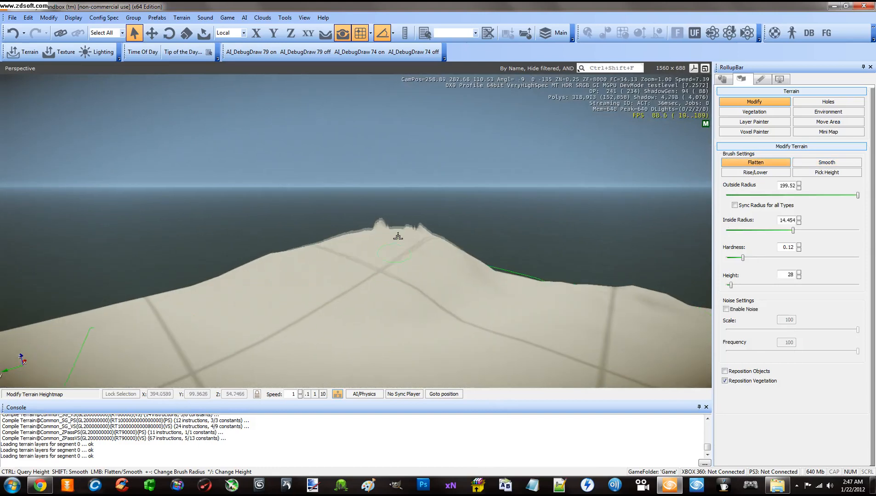
# - Flatten the remaining spiky peaks on the far side of the island at height 28 with outside radius 199.52
pyautogui.moveTo(398, 237)
pyautogui.mouseDown()
pyautogui.moveTo(398, 256)
pyautogui.moveTo(358, 301)
pyautogui.mouseUp()
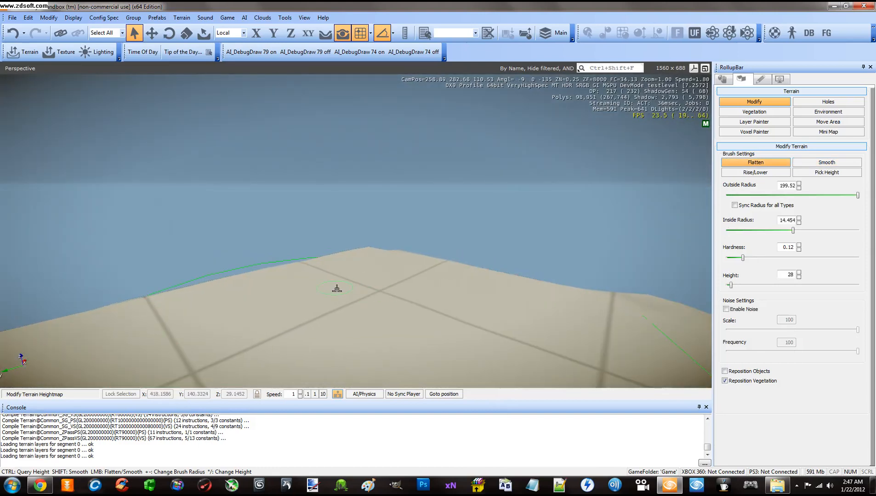
pyautogui.moveTo(377, 298); pyautogui.dragTo(378, 299, button='right')
pyautogui.press('s')
pyautogui.press('w')
pyautogui.press('d')
pyautogui.press('w')
pyautogui.press('d')
pyautogui.press('d')
pyautogui.press('w')
pyautogui.press('w')
pyautogui.press('d')
pyautogui.press('s')
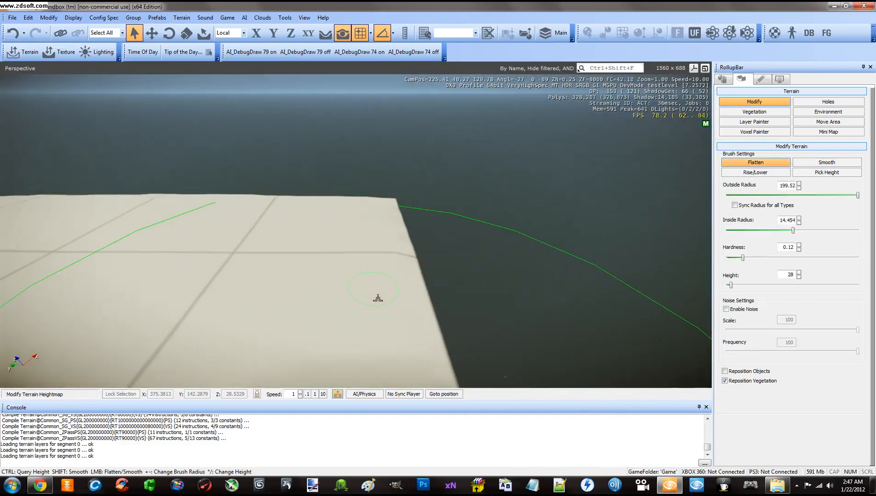
pyautogui.press('d')
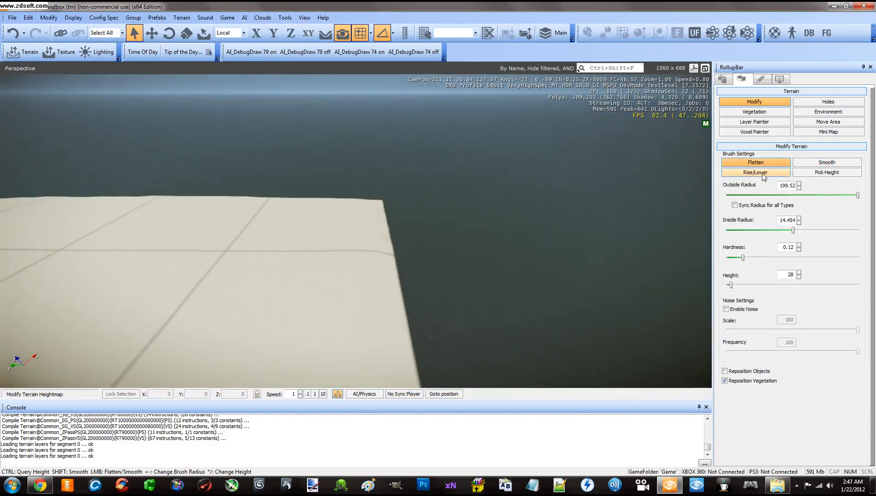
# - Set the Flatten brush height to 3 and lower the terrain along one side of the island with outside radius 199.52
pyautogui.click(806, 166)
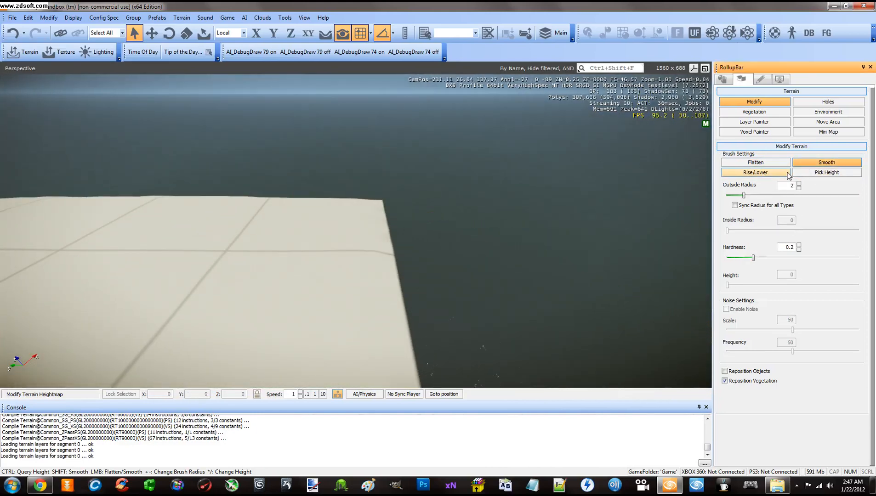
pyautogui.click(757, 164)
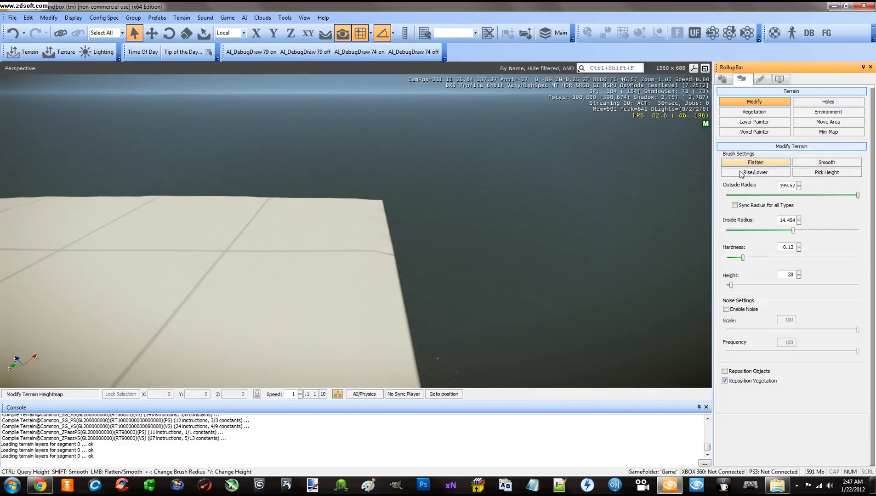
pyautogui.click(374, 257)
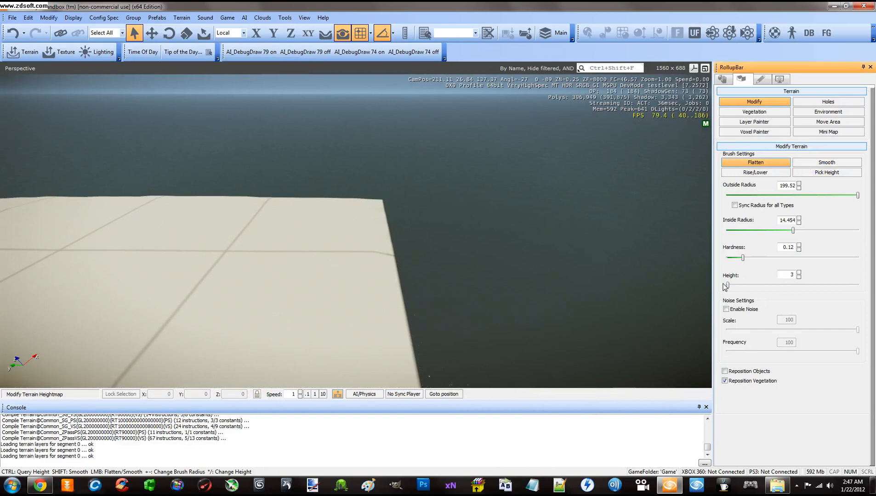
pyautogui.moveTo(382, 233); pyautogui.dragTo(388, 251)
pyautogui.press('s')
pyautogui.press('d')
pyautogui.moveTo(398, 257); pyautogui.dragTo(396, 255, button='right')
pyautogui.hotkey('shift', 's')
pyautogui.hotkey('shift', 'd')
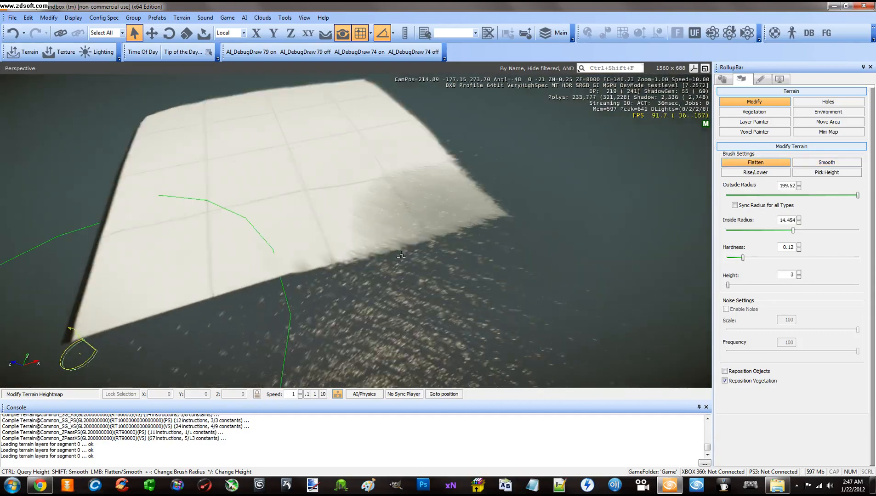
pyautogui.moveTo(286, 250)
pyautogui.mouseDown()
pyautogui.moveTo(264, 262)
pyautogui.moveTo(133, 279)
pyautogui.moveTo(148, 277)
pyautogui.mouseUp()
pyautogui.hotkey('shift', 'a')
pyautogui.moveTo(147, 276); pyautogui.dragTo(148, 276, button='right')
pyautogui.hotkey('shift', 's')
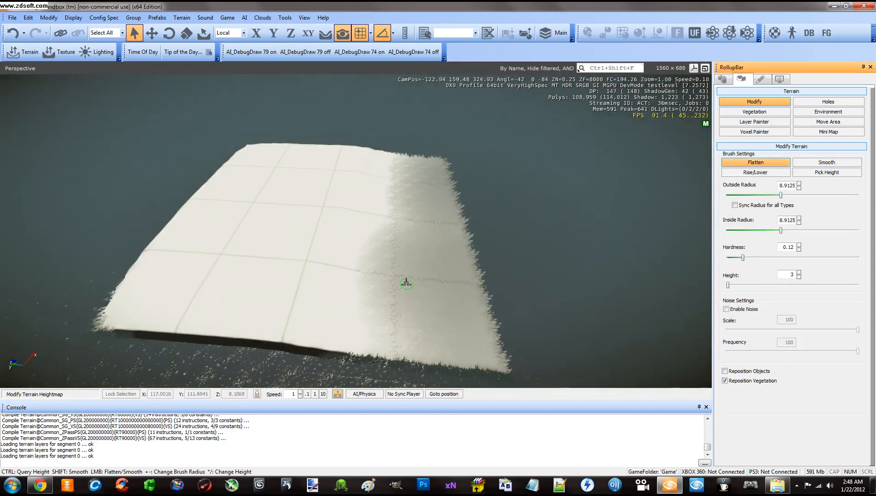
# - Flatten the adjoining island edges down to height 3 using outside radius 24.547 and inside radius 8.9125
pyautogui.moveTo(399, 301); pyautogui.dragTo(406, 312, button='right')
pyautogui.hotkey('shift', 's')
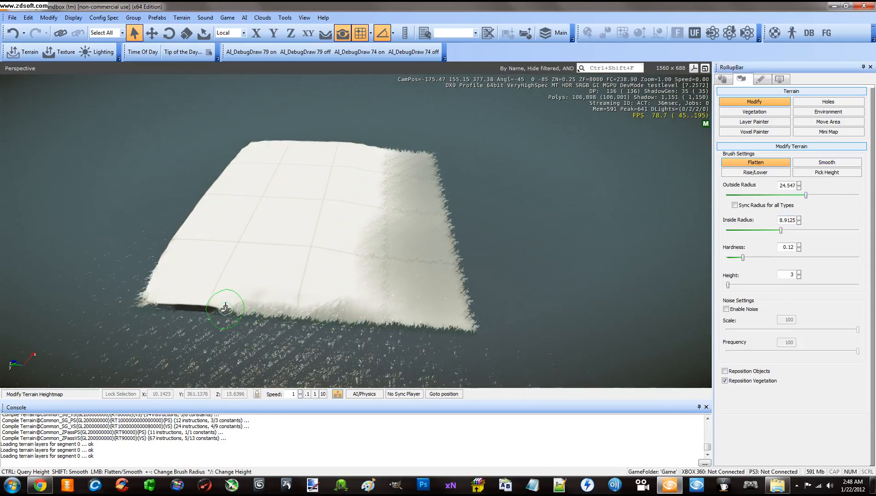
pyautogui.press('a')
pyautogui.moveTo(178, 298); pyautogui.dragTo(177, 297, button='right')
pyautogui.hotkey('shift', 'w')
pyautogui.hotkey('shift', 's')
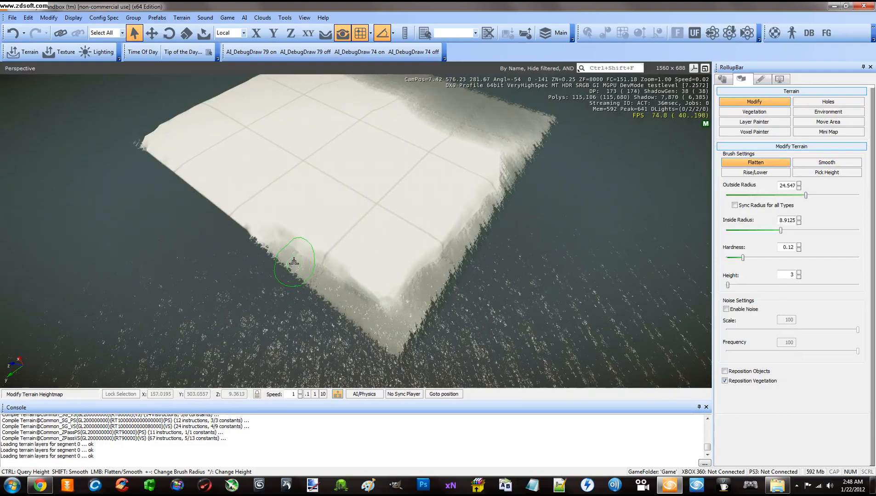
pyautogui.moveTo(230, 211); pyautogui.dragTo(217, 195)
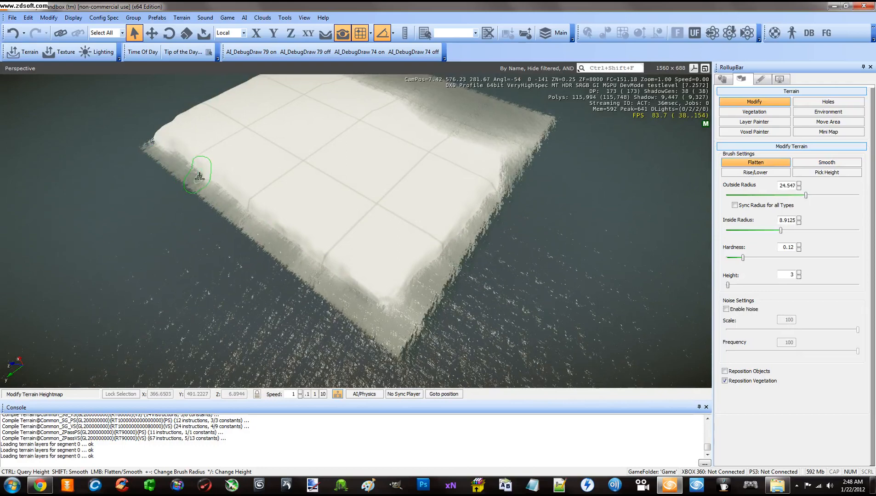
# - Lower the last raised edge of the island to height 3 so the sloping shore runs around the plateau
pyautogui.hotkey('shift', 'w')
pyautogui.moveTo(199, 178); pyautogui.dragTo(200, 178, button='right')
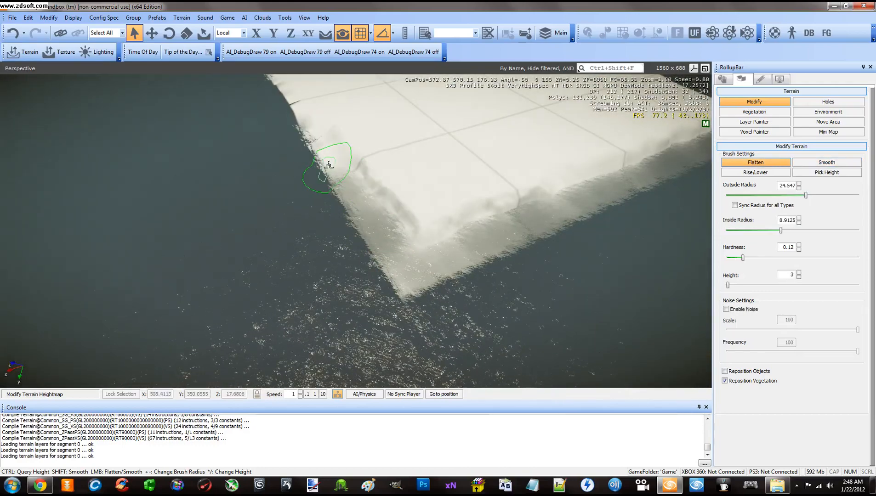
pyautogui.moveTo(315, 139); pyautogui.dragTo(273, 84)
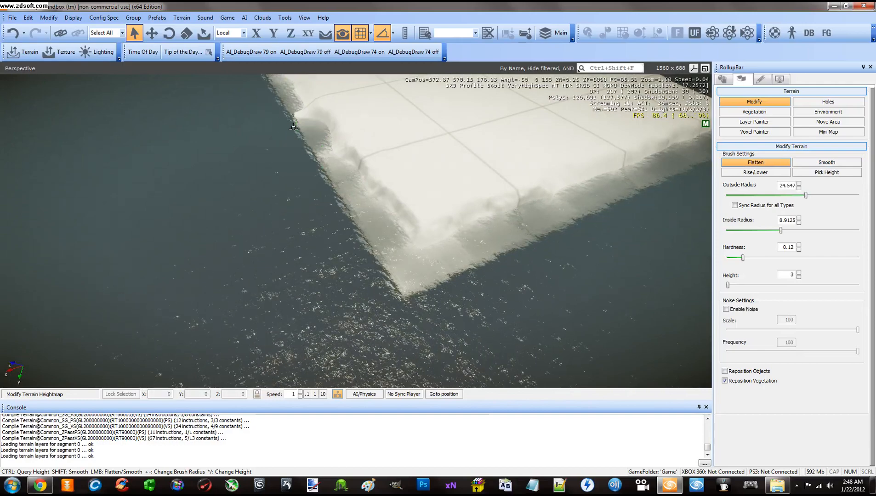
pyautogui.moveTo(378, 224); pyautogui.dragTo(378, 224, button='right')
pyautogui.hotkey('shift', 'w')
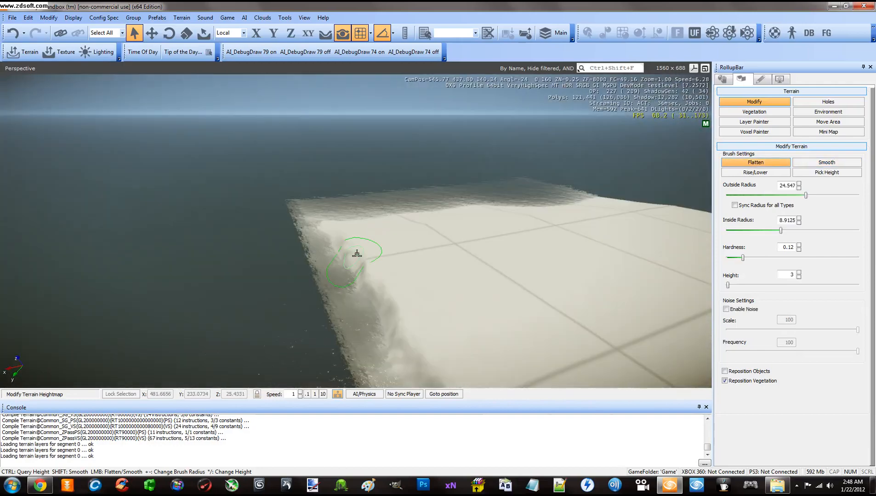
pyautogui.hotkey('shift', 'w')
pyautogui.hotkey('shift', 'w')
# - Examine the lowered shoreline and the flat plateau from close range and from above
pyautogui.moveTo(362, 256)
pyautogui.mouseDown(button='right')
pyautogui.moveTo(353, 256)
pyautogui.moveTo(362, 256)
pyautogui.mouseUp(button='right')
pyautogui.press('w')
pyautogui.press('w')
pyautogui.press('w')
pyautogui.press('w')
pyautogui.press('w')
pyautogui.press('s')
pyautogui.press('w')
pyautogui.press('s')
pyautogui.press('w')
pyautogui.press('w')
pyautogui.press('d')
pyautogui.press('s')
pyautogui.press('a')
pyautogui.press('w')
pyautogui.press('d')
pyautogui.press('s')
pyautogui.press('w')
pyautogui.press('s')
pyautogui.press('a')
pyautogui.press('w')
pyautogui.press('w')
pyautogui.press('w')
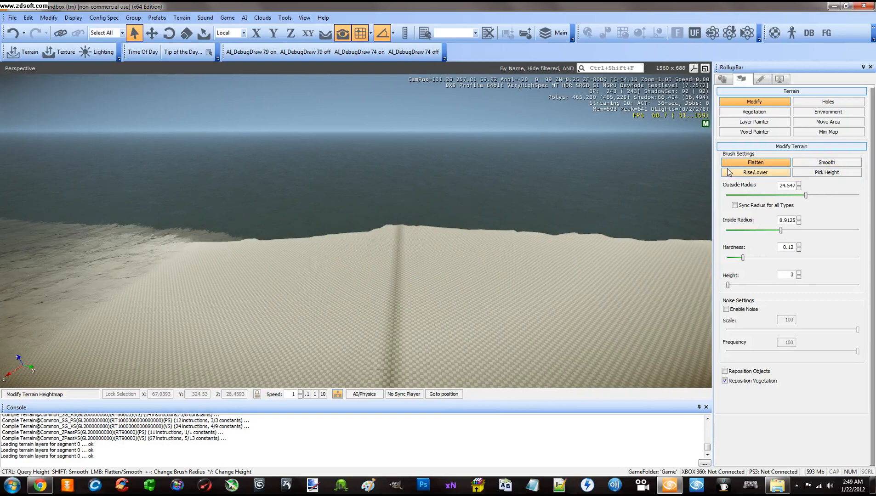
pyautogui.hotkey('shift', 's')
pyautogui.moveTo(657, 175); pyautogui.dragTo(650, 198, button='right')
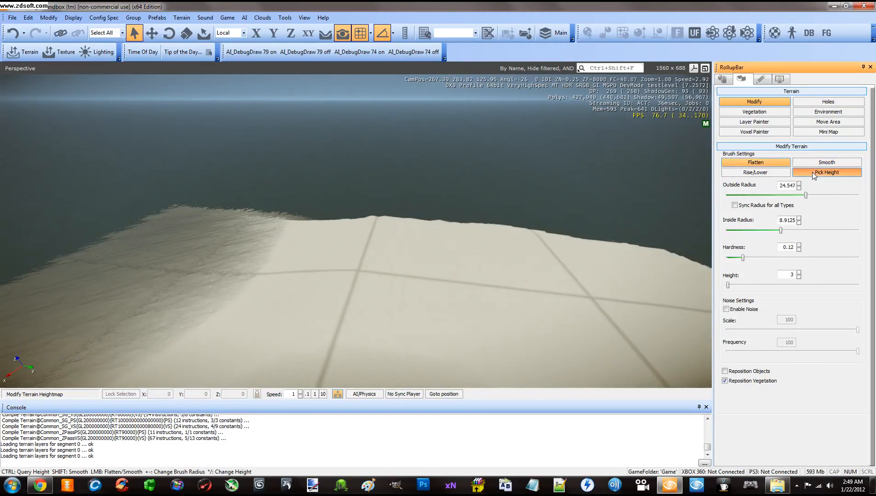
# - Sample the terrain height on the slope near the shoreline with Pick Height
pyautogui.click(812, 173)
pyautogui.moveTo(434, 290); pyautogui.dragTo(432, 291, button='right')
pyautogui.press('w')
pyautogui.press('w')
pyautogui.press('a')
pyautogui.press('a')
pyautogui.press('s')
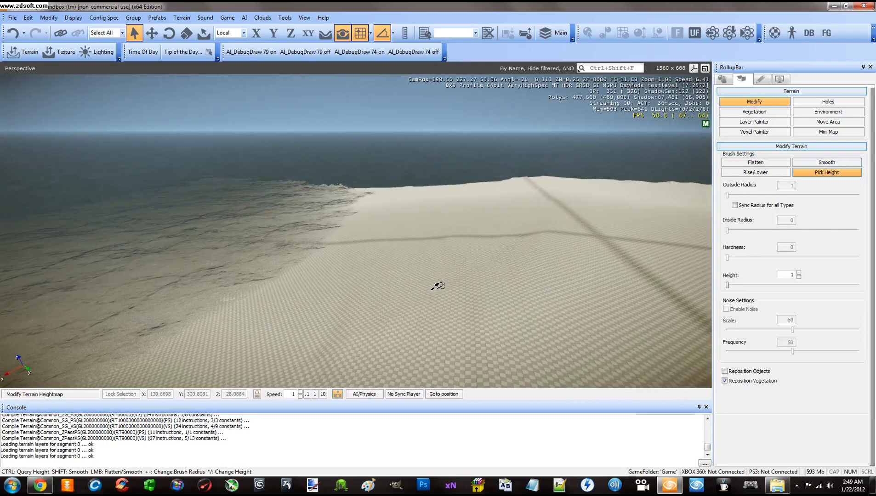
pyautogui.press('w')
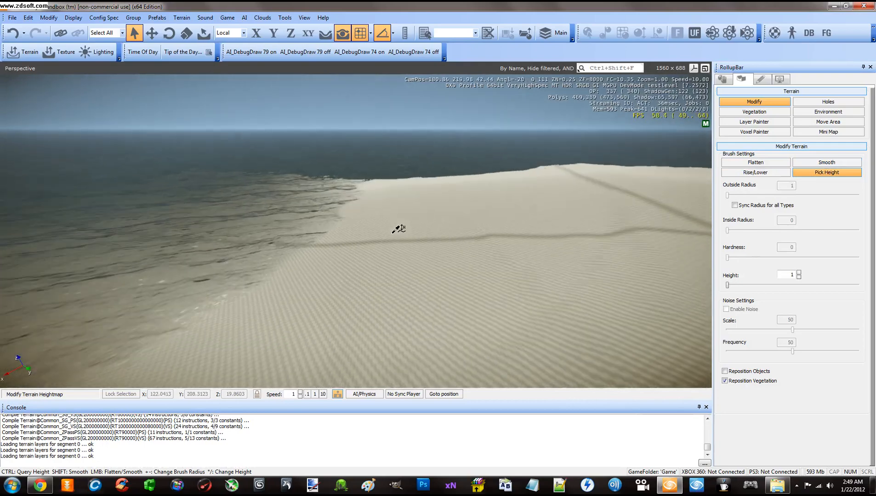
pyautogui.moveTo(393, 232); pyautogui.dragTo(389, 208, button='right')
pyautogui.press('s')
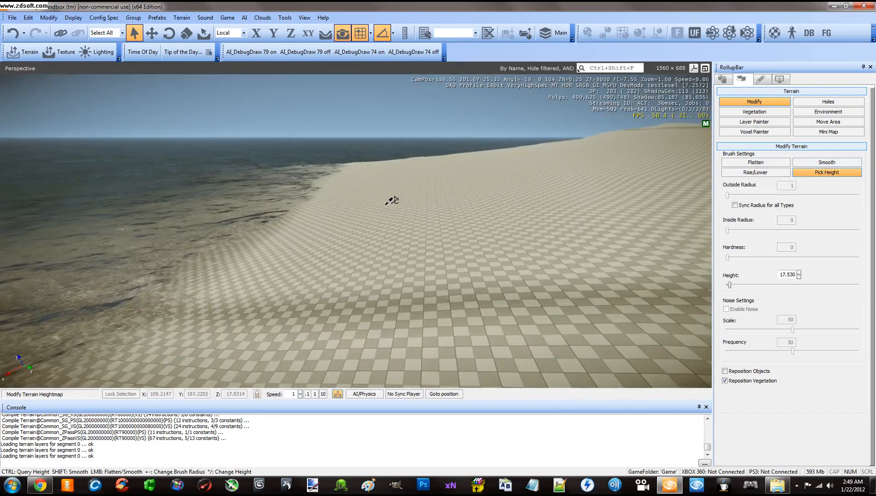
pyautogui.moveTo(391, 201); pyautogui.dragTo(433, 207, button='right')
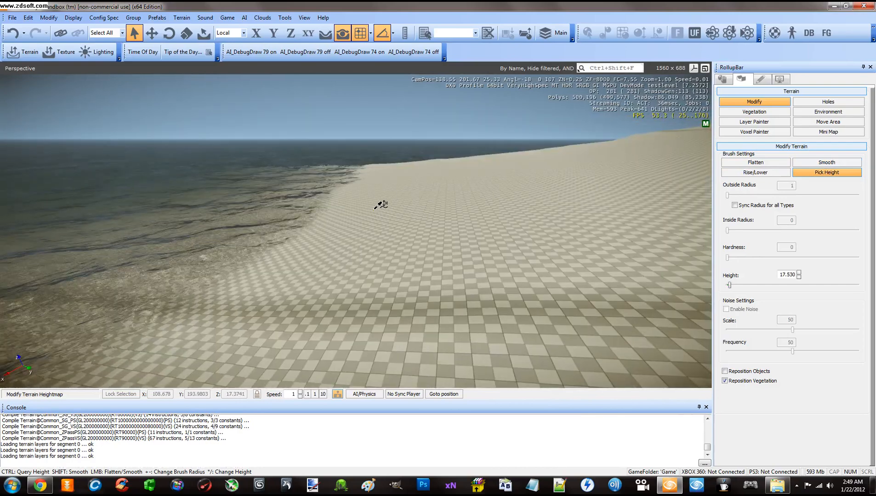
pyautogui.press('w')
pyautogui.moveTo(389, 212); pyautogui.dragTo(391, 214, button='right')
# - Carve a trench across the plateau toward the shore with the Flatten brush at height 3, and undo it
pyautogui.click(772, 163)
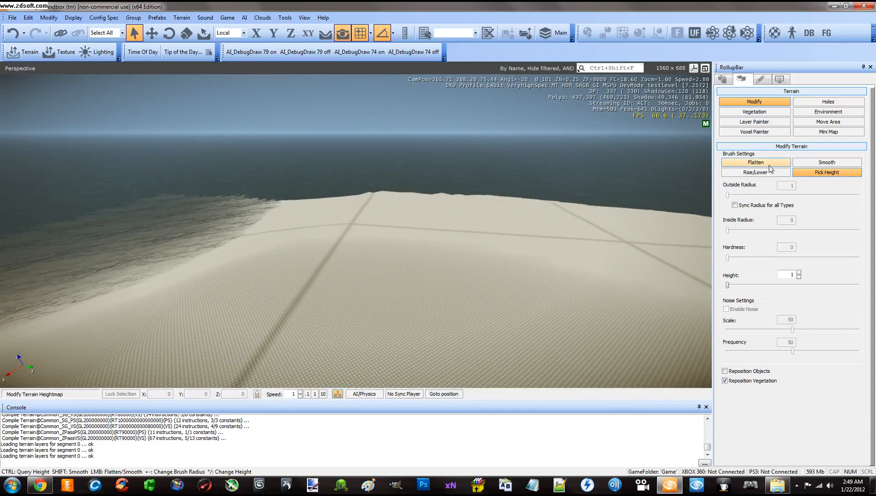
pyautogui.moveTo(538, 265); pyautogui.dragTo(269, 253)
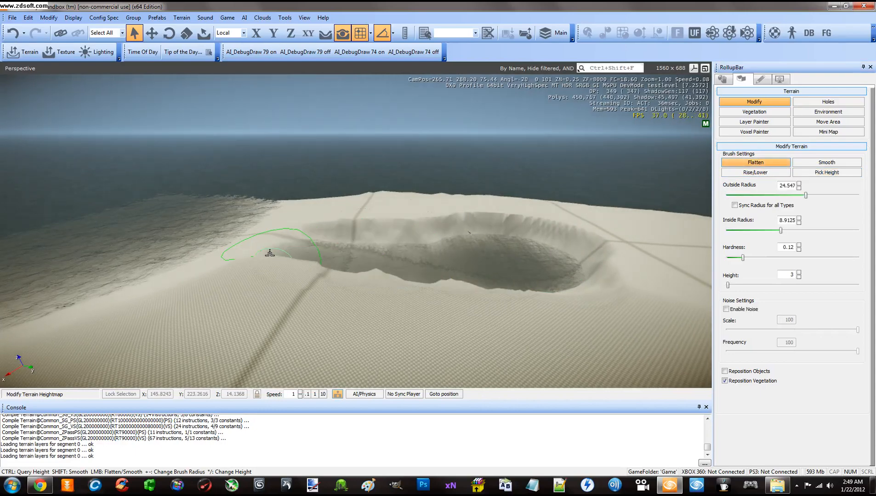
pyautogui.moveTo(327, 258)
pyautogui.mouseDown()
pyautogui.moveTo(515, 263)
pyautogui.moveTo(571, 245)
pyautogui.mouseUp()
pyautogui.press('ctrl')
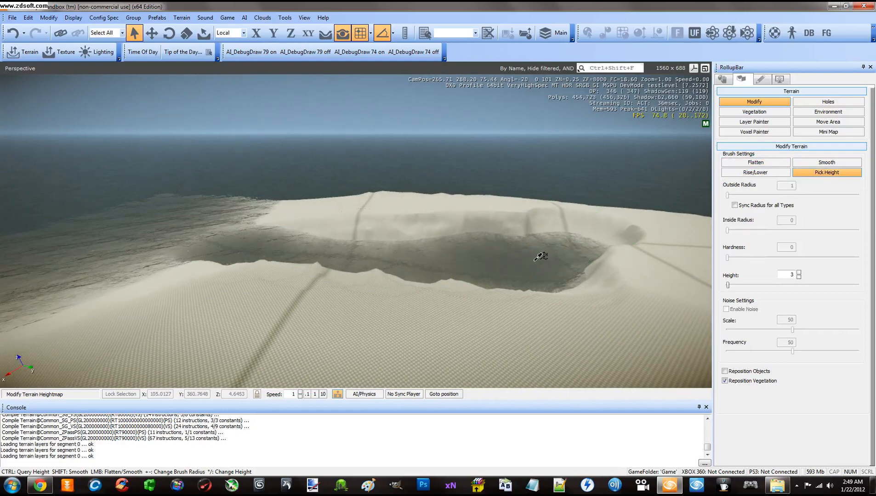
pyautogui.hotkey('ctrl', 'z')
# - Use Pick Height to sample the terrain just inland of the waterline, beside the grid line
pyautogui.press('w')
pyautogui.press('a')
pyautogui.moveTo(456, 268); pyautogui.dragTo(456, 268, button='right')
pyautogui.press('s')
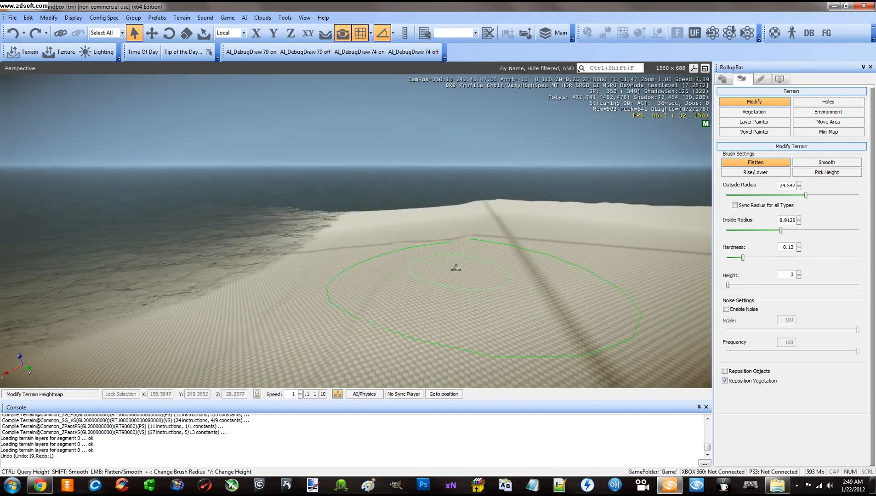
pyautogui.click(769, 173)
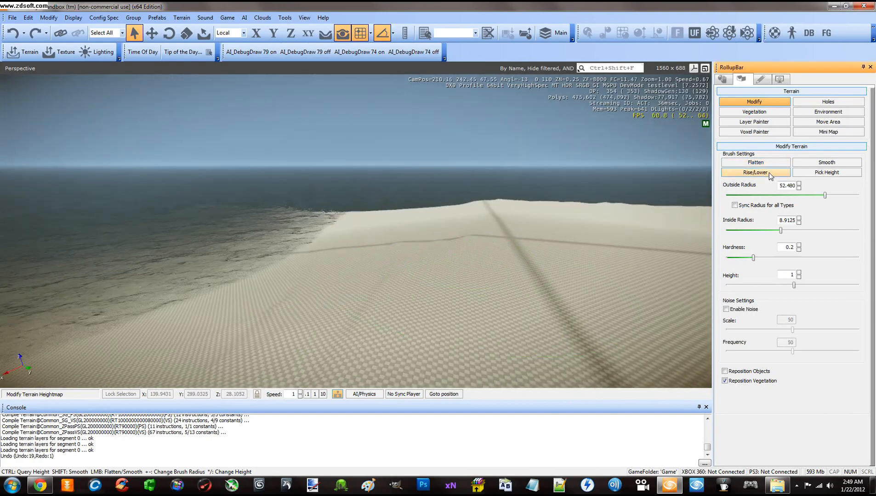
pyautogui.click(826, 172)
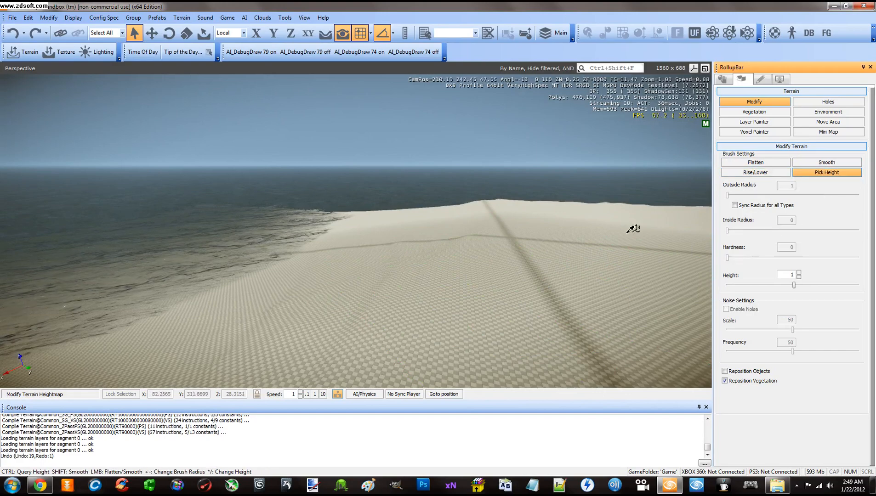
pyautogui.click(337, 233)
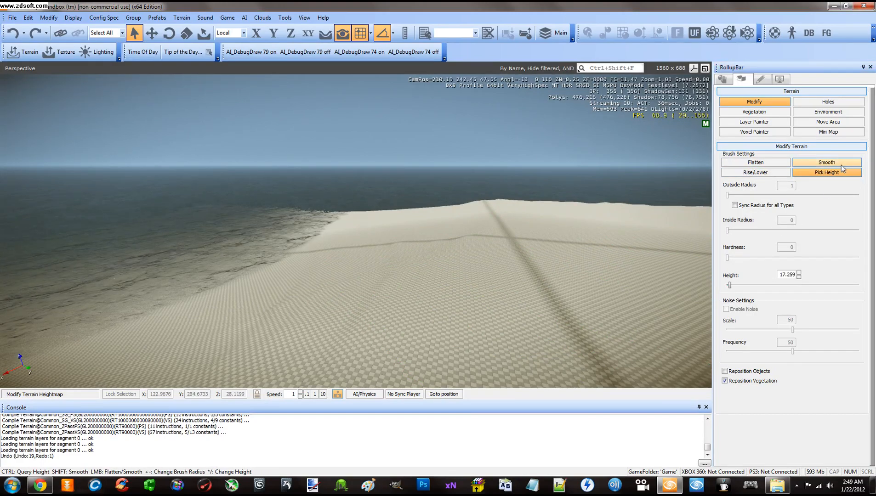
# - Activate the Smooth brush and set its outside radius to 12.882
pyautogui.click(826, 162)
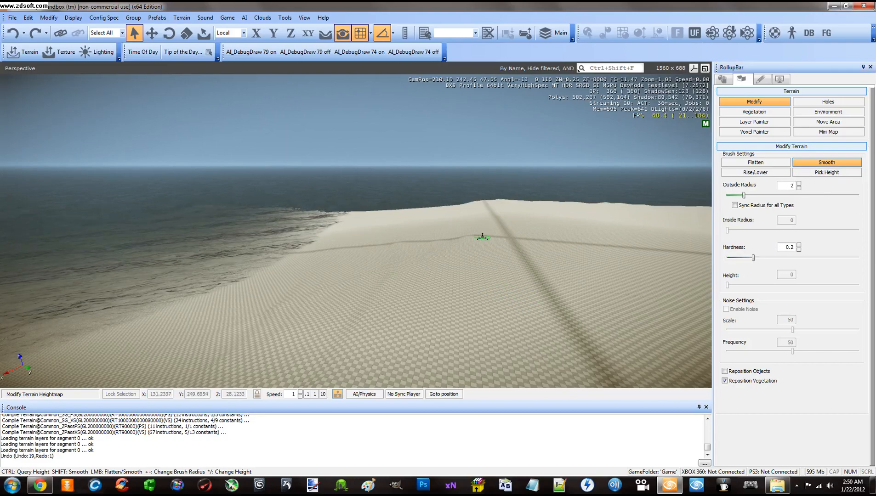
pyautogui.moveTo(744, 196); pyautogui.dragTo(789, 196)
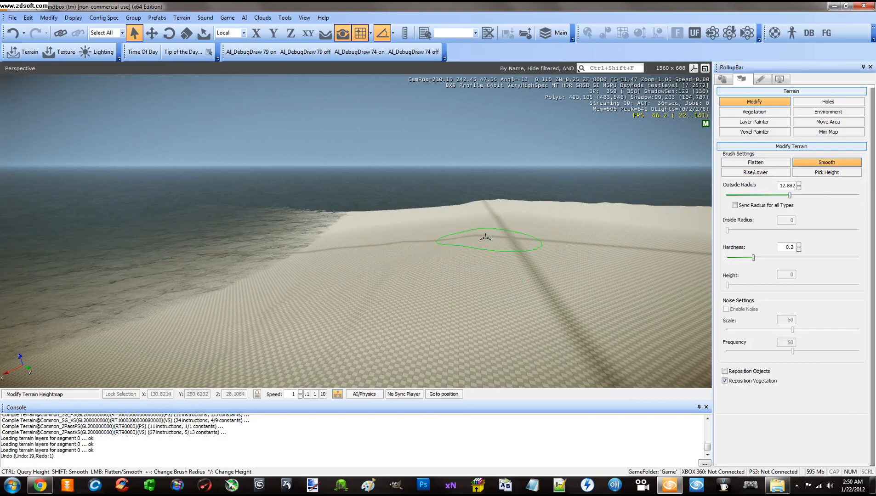
# - Compare terrain heights with Pick Height by sampling the shore slope and the plateau, ending on the slope
pyautogui.click(816, 173)
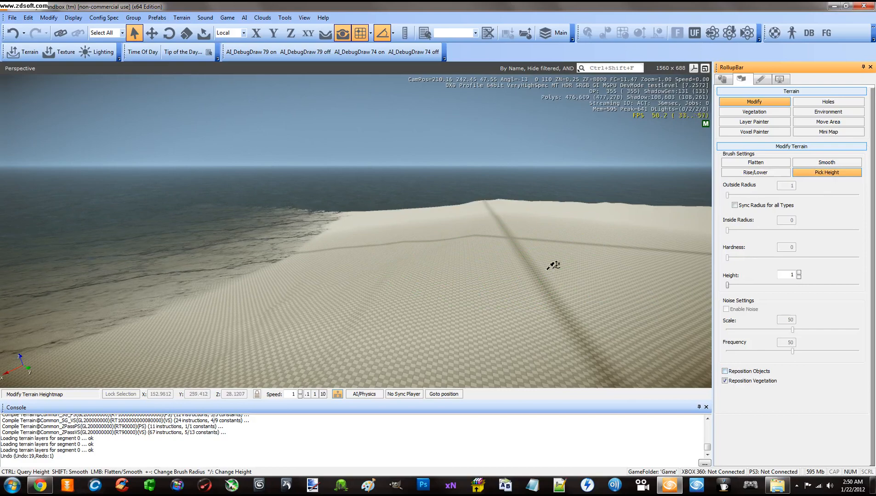
pyautogui.click(367, 227)
pyautogui.click(599, 284)
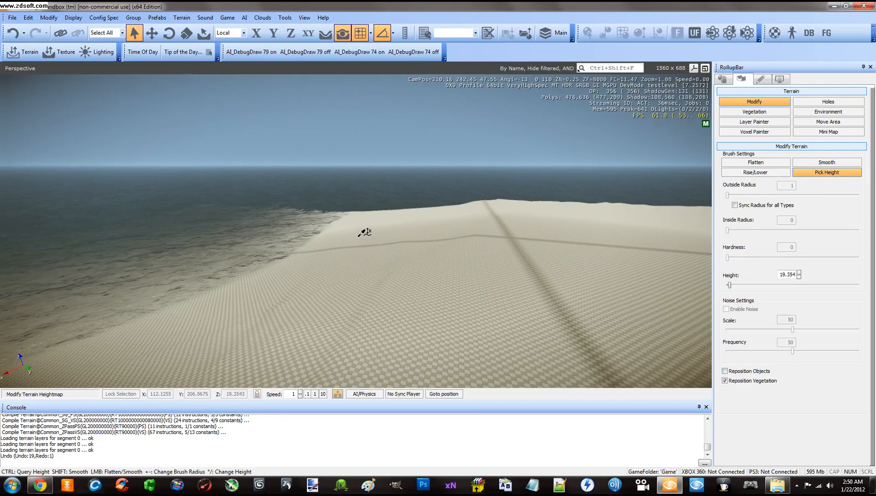
pyautogui.click(490, 236)
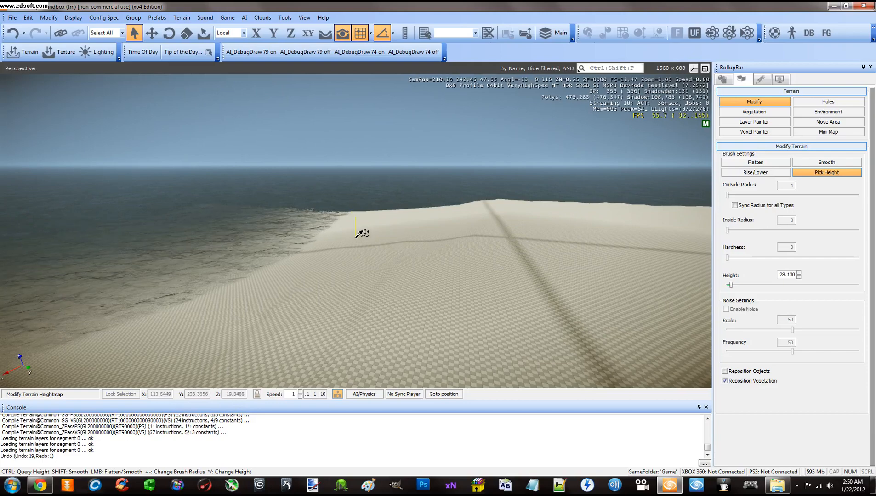
pyautogui.click(399, 237)
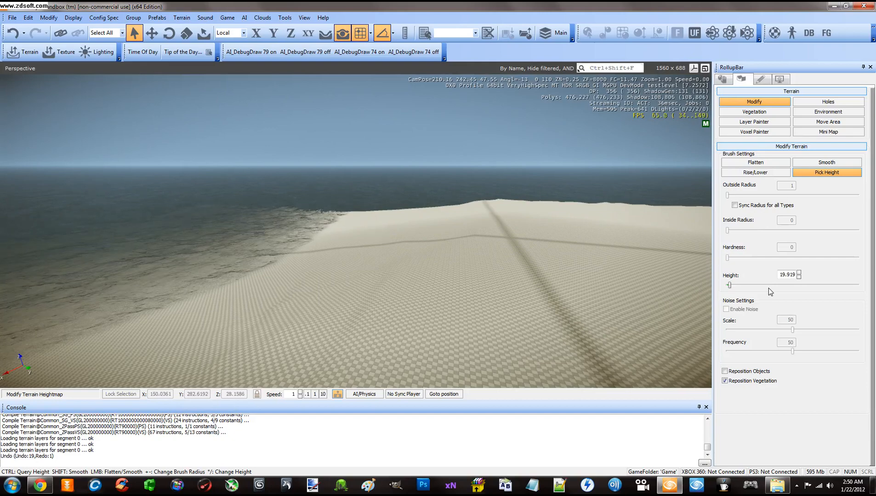
# - Copy the picked height of 19.919 and use it as the Flatten brush's height
pyautogui.moveTo(781, 276); pyautogui.dragTo(800, 275)
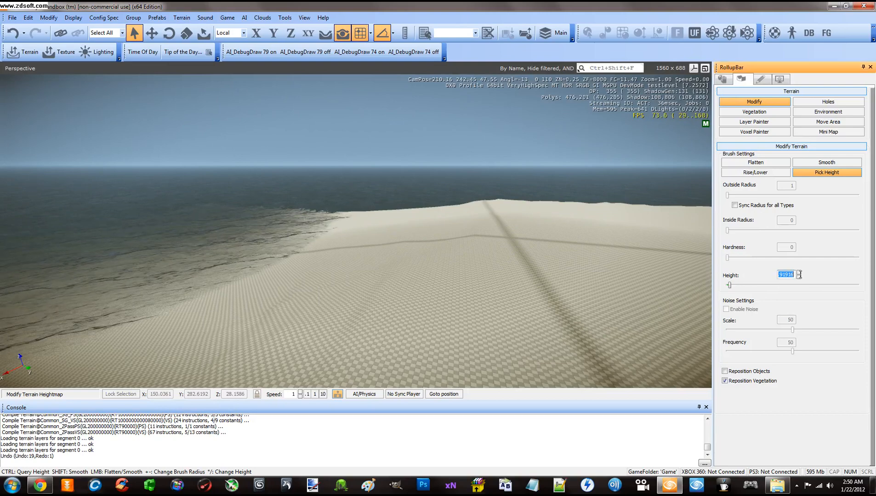
pyautogui.rightClick(788, 275)
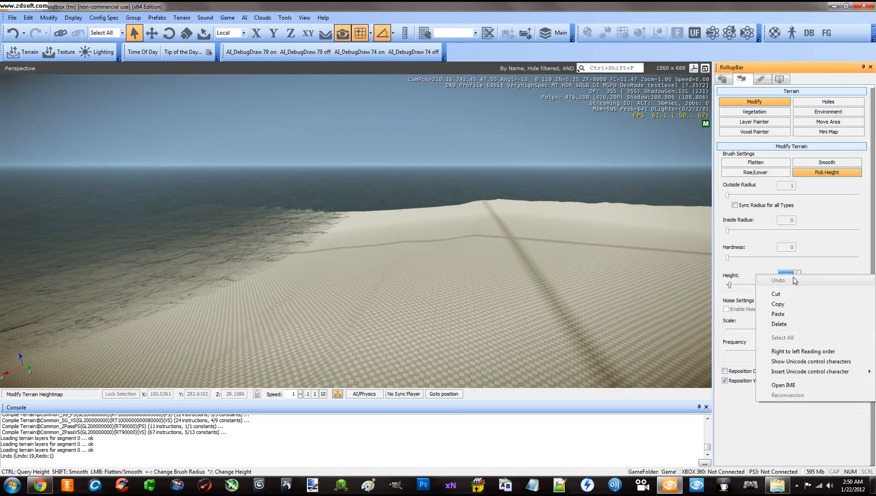
pyautogui.click(778, 305)
pyautogui.click(756, 163)
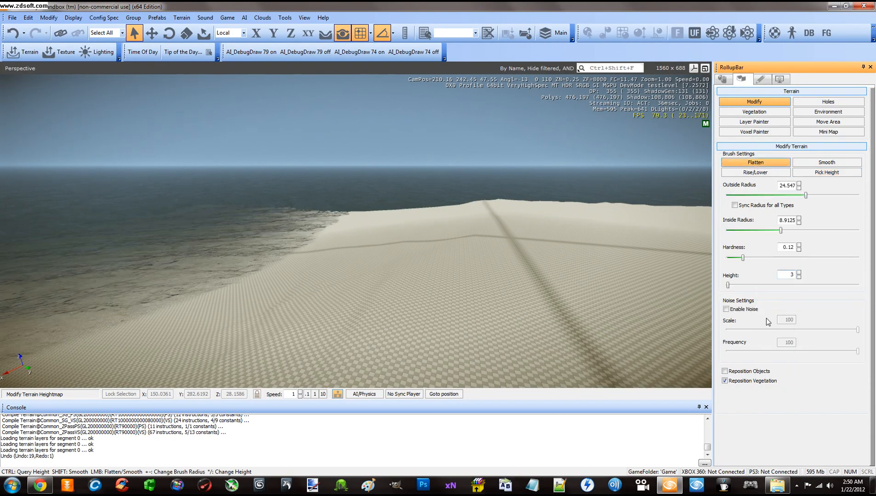
pyautogui.rightClick(790, 276)
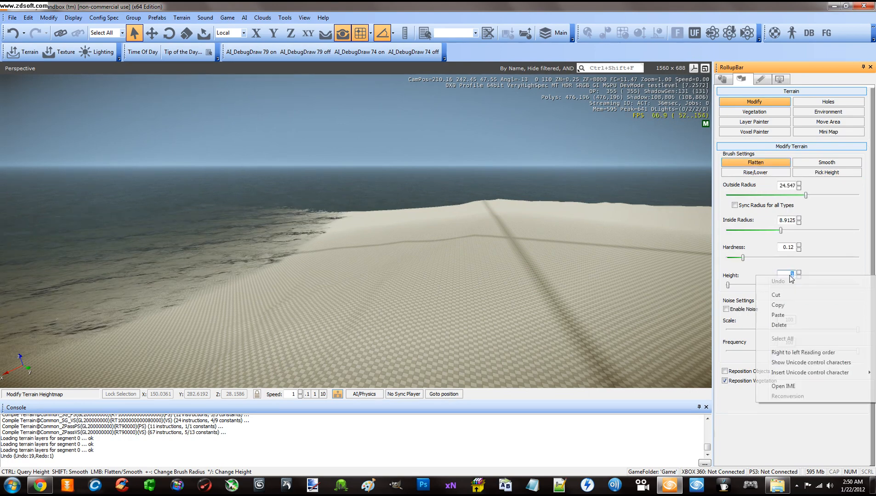
pyautogui.click(786, 317)
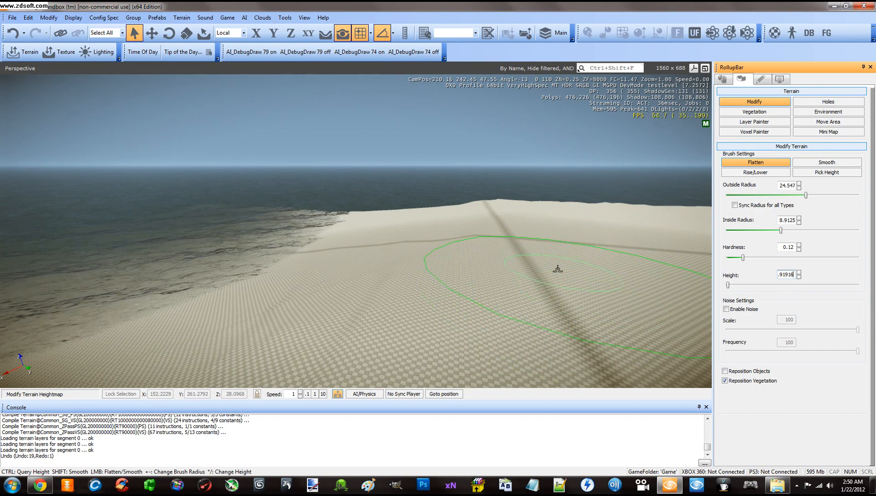
# - Flatten the terrain inland of the shore at height 19.919, painting outward across the plateau around the crossing grid lines
pyautogui.moveTo(538, 263)
pyautogui.mouseDown()
pyautogui.moveTo(357, 248)
pyautogui.moveTo(345, 225)
pyautogui.mouseUp()
pyautogui.press('w')
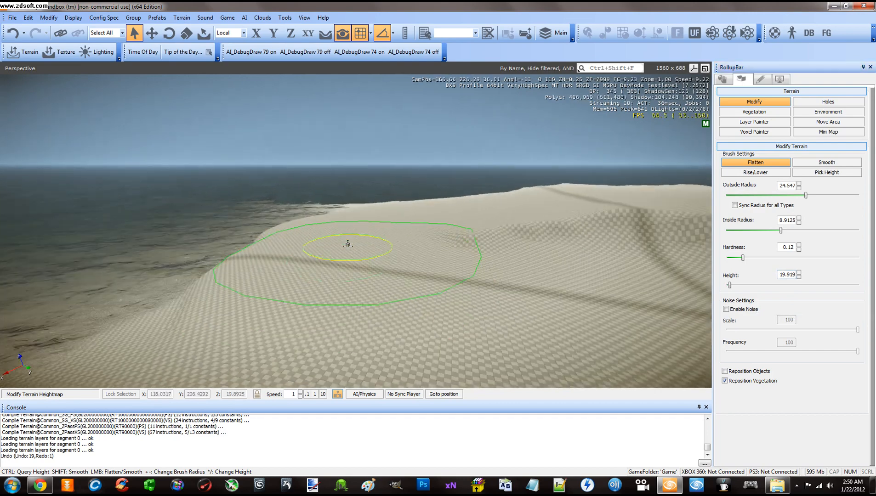
pyautogui.moveTo(481, 241)
pyautogui.mouseDown()
pyautogui.moveTo(614, 219)
pyautogui.moveTo(471, 213)
pyautogui.moveTo(343, 248)
pyautogui.moveTo(542, 242)
pyautogui.moveTo(493, 275)
pyautogui.moveTo(362, 253)
pyautogui.moveTo(362, 229)
pyautogui.moveTo(357, 238)
pyautogui.moveTo(307, 251)
pyautogui.mouseUp()
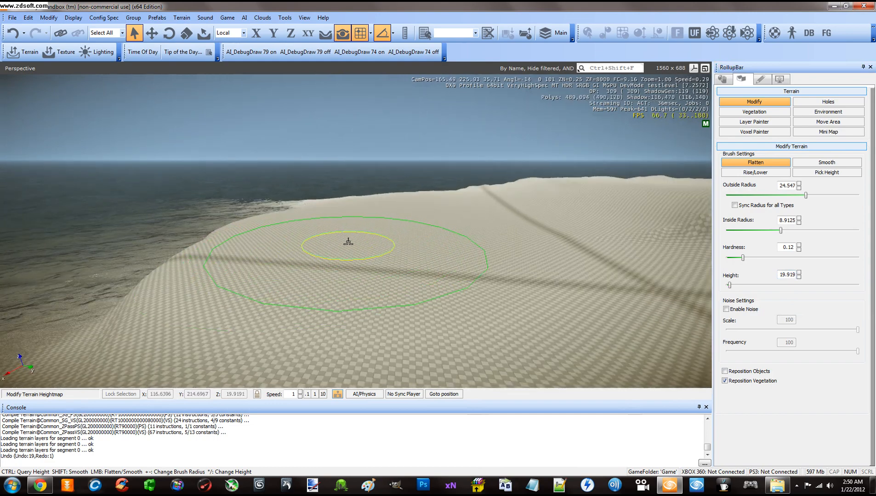
pyautogui.moveTo(348, 242); pyautogui.dragTo(348, 242, button='right')
pyautogui.moveTo(416, 229)
pyautogui.mouseDown()
pyautogui.moveTo(523, 218)
pyautogui.moveTo(347, 217)
pyautogui.mouseUp()
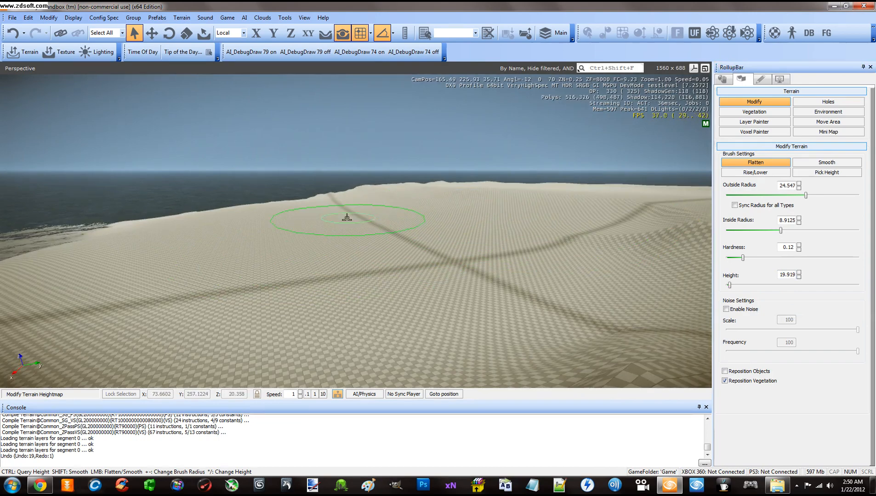
pyautogui.moveTo(409, 201)
pyautogui.mouseDown()
pyautogui.moveTo(524, 260)
pyautogui.moveTo(272, 256)
pyautogui.mouseUp()
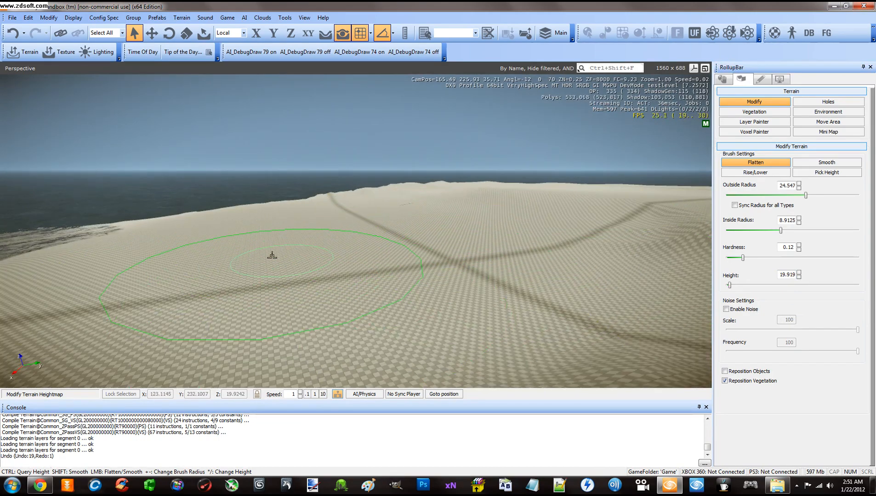
pyautogui.moveTo(397, 212); pyautogui.dragTo(405, 204)
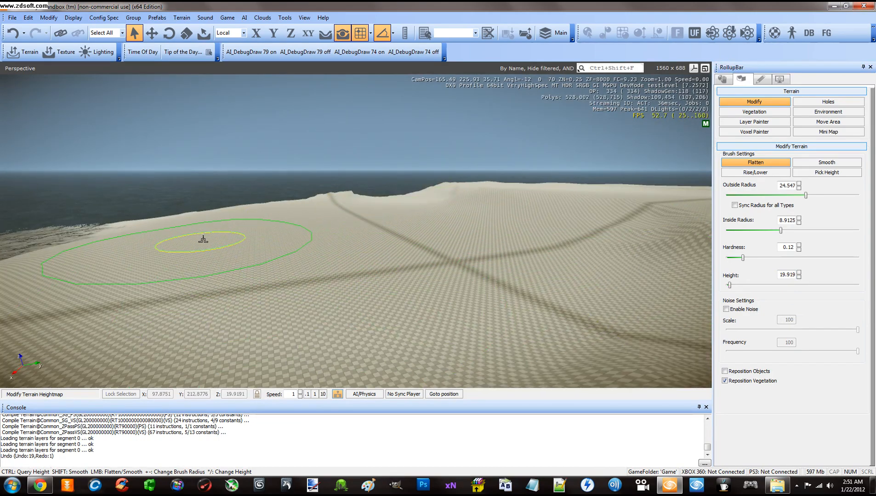
pyautogui.moveTo(501, 259); pyautogui.dragTo(665, 274, button='right')
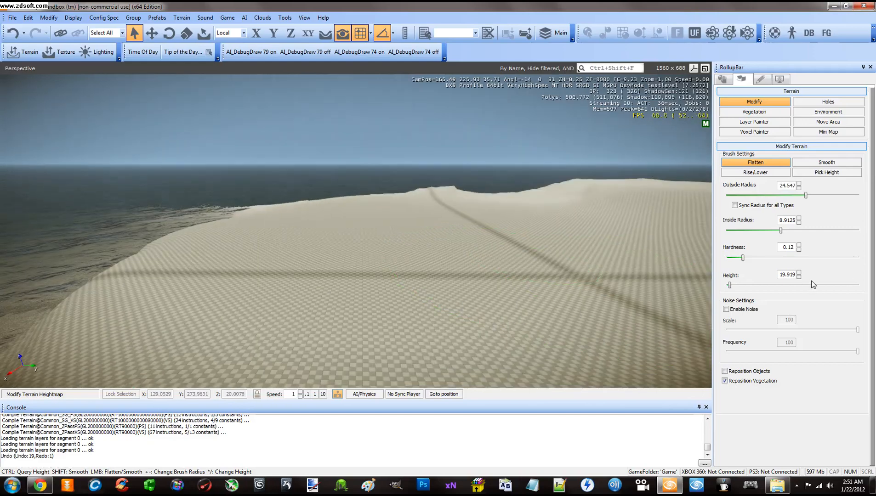
pyautogui.moveTo(528, 271); pyautogui.dragTo(522, 272, button='right')
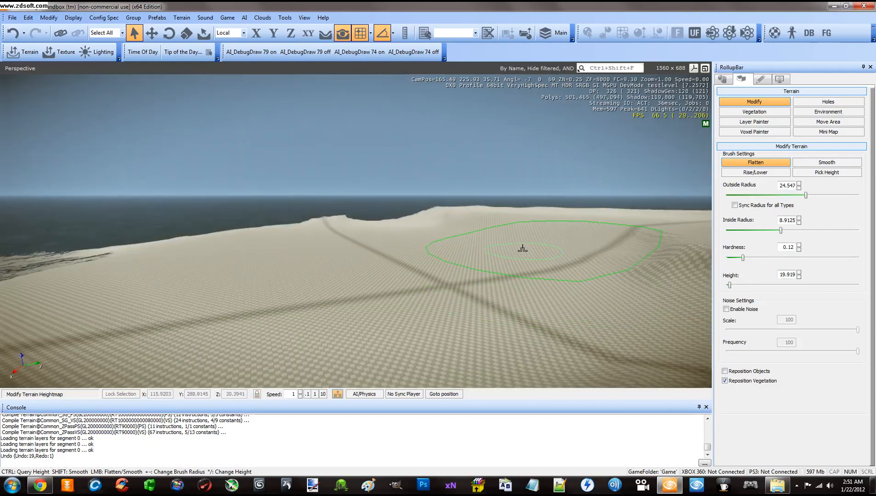
pyautogui.moveTo(484, 239)
pyautogui.mouseDown()
pyautogui.moveTo(518, 237)
pyautogui.moveTo(469, 261)
pyautogui.moveTo(332, 260)
pyautogui.moveTo(347, 247)
pyautogui.moveTo(586, 248)
pyautogui.moveTo(588, 274)
pyautogui.moveTo(440, 225)
pyautogui.moveTo(524, 209)
pyautogui.moveTo(475, 225)
pyautogui.moveTo(364, 228)
pyautogui.moveTo(258, 247)
pyautogui.mouseUp()
# - Activate the Smooth brush for the edge of the flattened area and set its hardness to 1
pyautogui.press('s')
pyautogui.moveTo(577, 278); pyautogui.dragTo(576, 279, button='right')
pyautogui.press('d')
pyautogui.press('s')
pyautogui.click(838, 165)
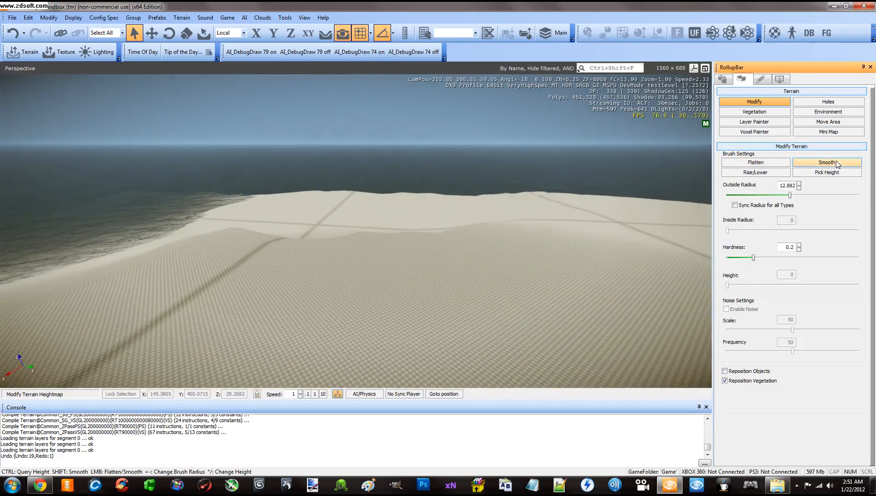
pyautogui.press('w')
pyautogui.moveTo(376, 276); pyautogui.dragTo(376, 276, button='right')
pyautogui.press('s')
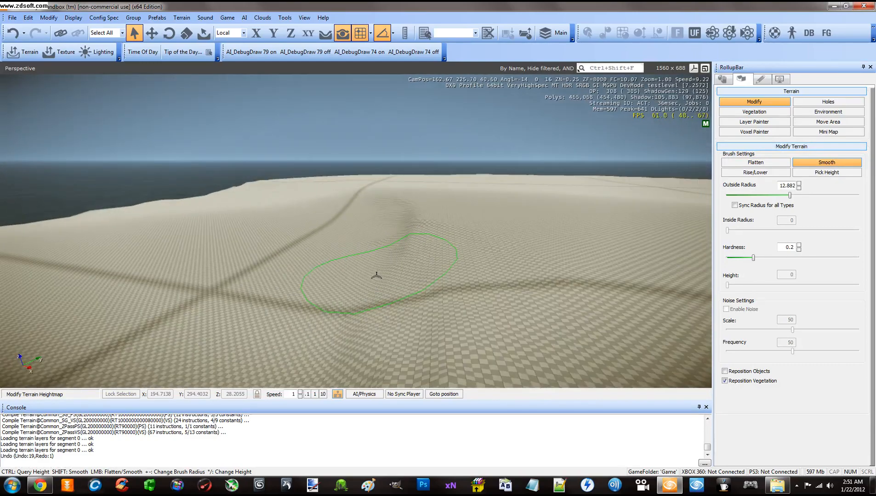
pyautogui.press('w')
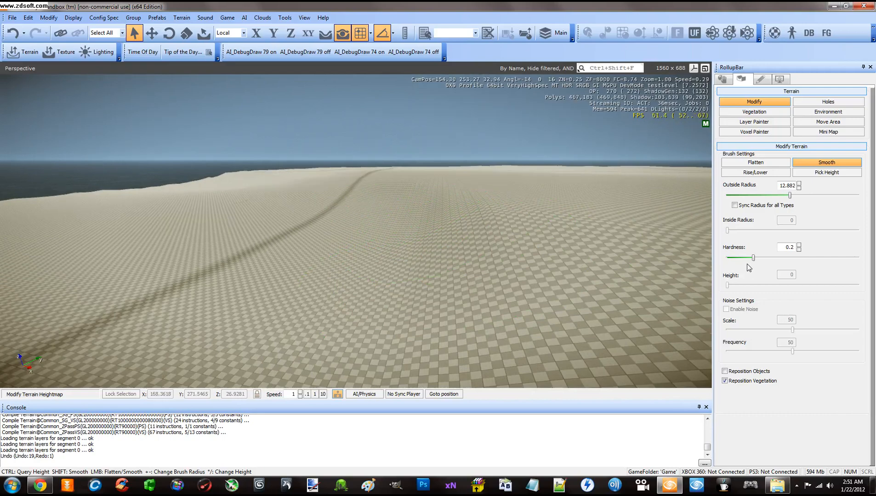
pyautogui.moveTo(753, 259); pyautogui.dragTo(869, 267)
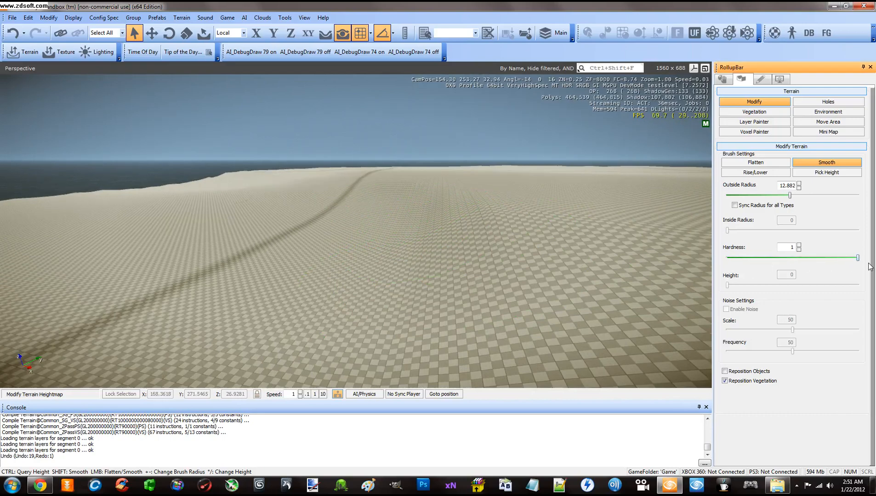
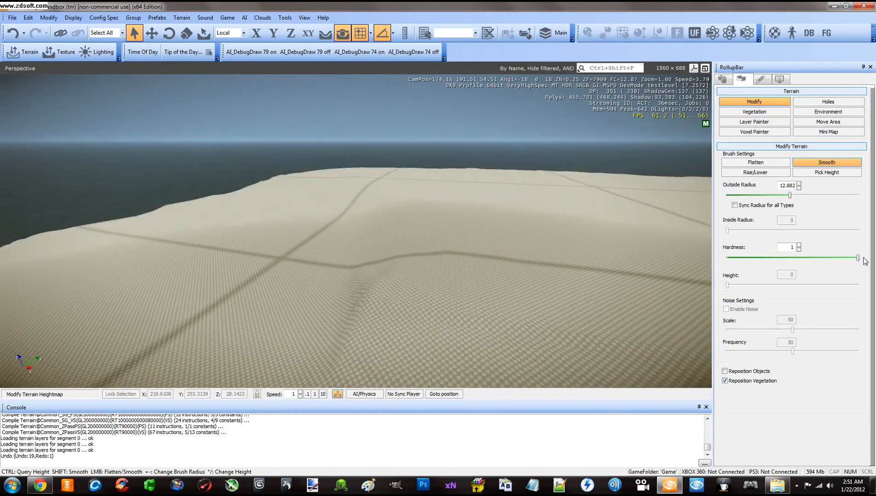
# - Lower the Smooth brush's hardness to 0.05 and smooth the steep bank at the edge of the flattened area
pyautogui.moveTo(857, 259); pyautogui.dragTo(730, 259)
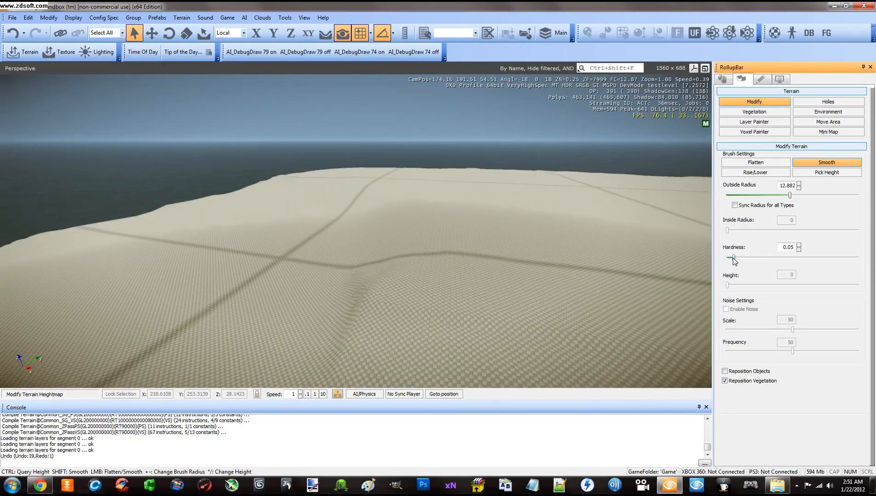
pyautogui.moveTo(475, 249); pyautogui.dragTo(473, 250, button='right')
pyautogui.press('s')
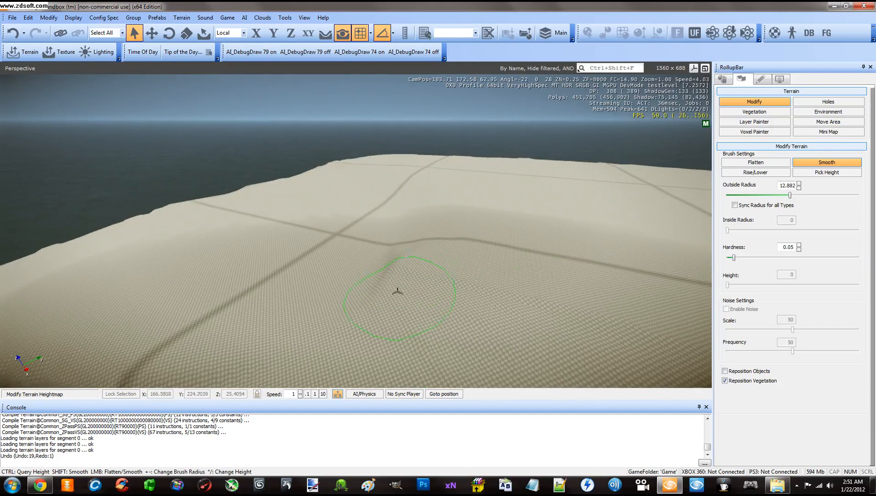
pyautogui.press('w')
pyautogui.moveTo(398, 293); pyautogui.dragTo(396, 286, button='right')
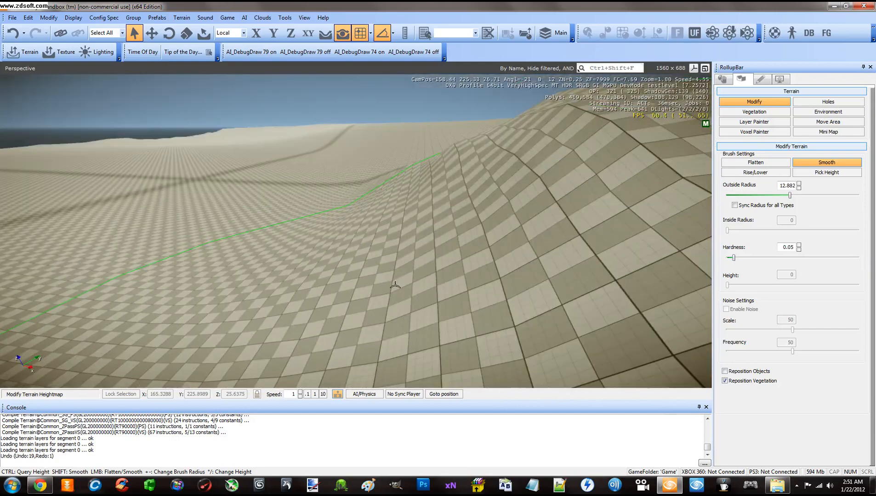
pyautogui.moveTo(395, 286)
pyautogui.mouseDown()
pyautogui.moveTo(414, 238)
pyautogui.moveTo(441, 249)
pyautogui.moveTo(461, 206)
pyautogui.moveTo(424, 216)
pyautogui.mouseUp()
pyautogui.press('s')
pyautogui.moveTo(423, 216); pyautogui.dragTo(423, 222, button='right')
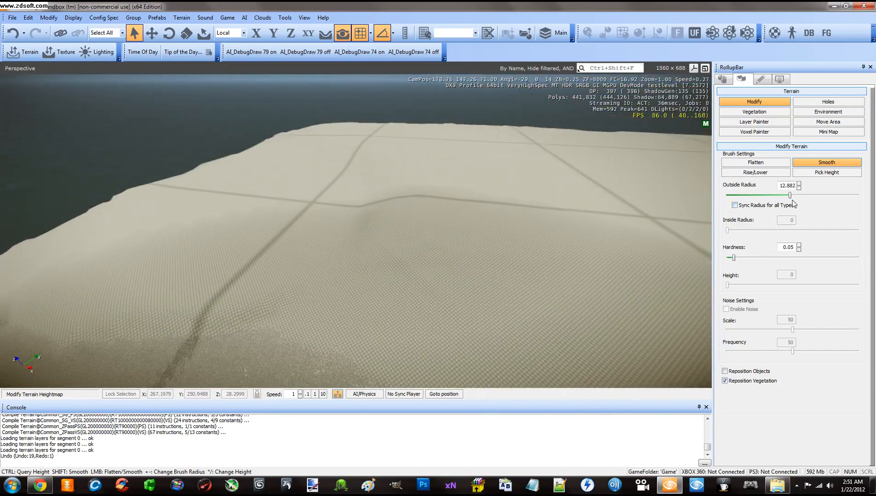
# - Set the Smooth brush's outside radius to 45.708 and aim it over the plateau
pyautogui.moveTo(791, 196); pyautogui.dragTo(821, 196)
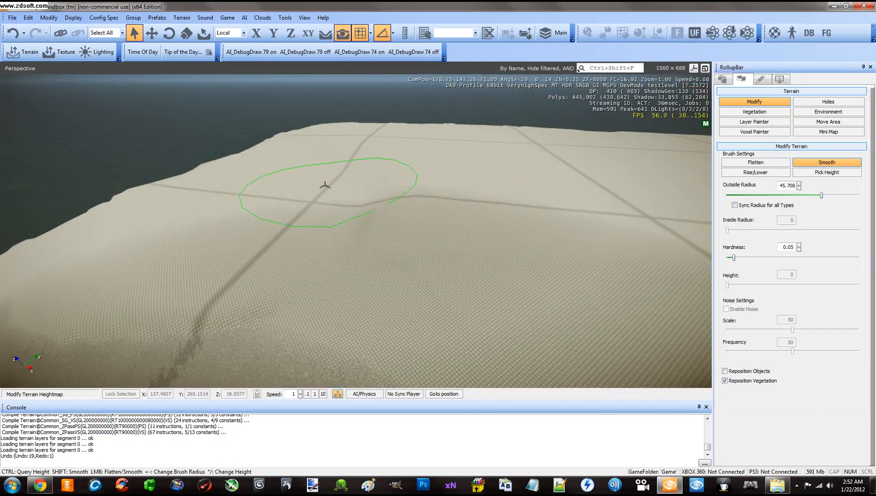
pyautogui.press('w')
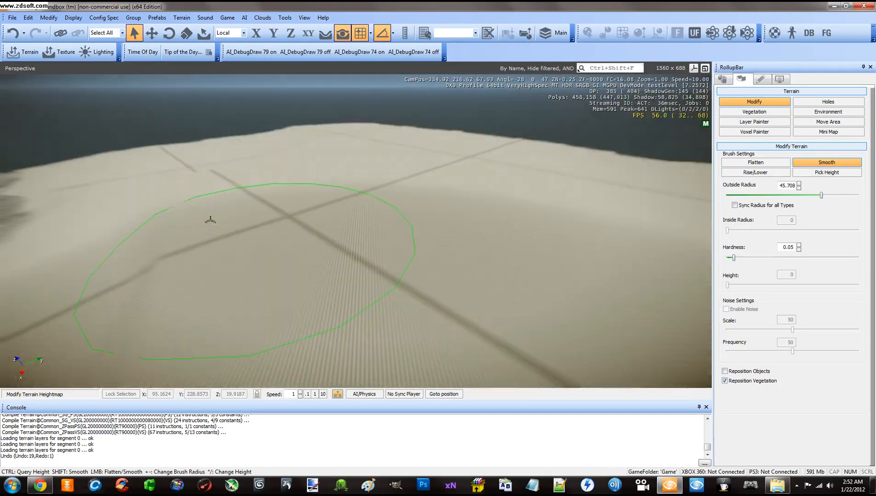
pyautogui.press('d')
pyautogui.moveTo(210, 220); pyautogui.dragTo(210, 220, button='right')
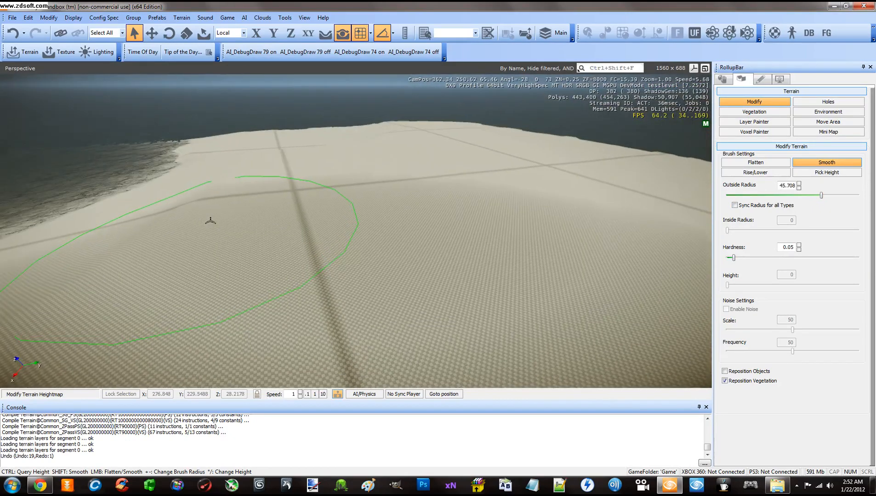
# - Raise broad hills on the plateau with the Rise/Lower brush at outside radius 52.480, hardness 0.2 and height 1
pyautogui.click(733, 175)
pyautogui.press('w')
pyautogui.moveTo(527, 256); pyautogui.dragTo(527, 256, button='right')
pyautogui.hotkey('shift', 's')
pyautogui.hotkey('shift', 's')
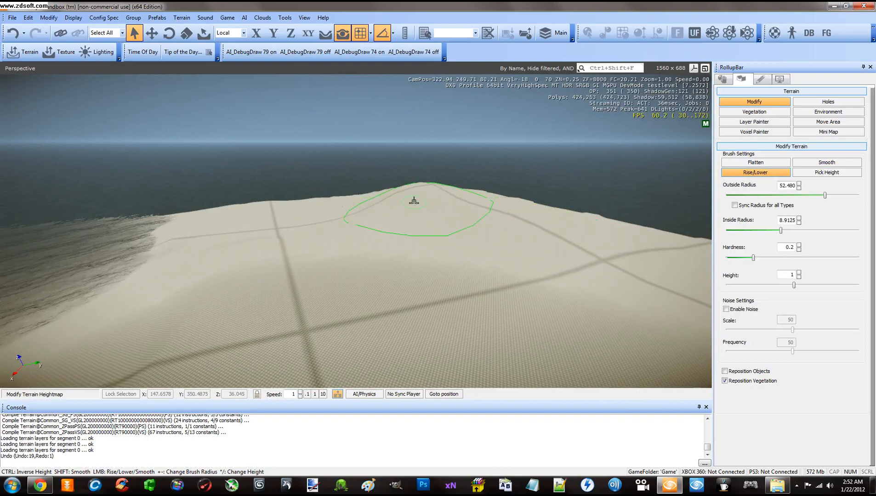
pyautogui.moveTo(561, 248); pyautogui.dragTo(533, 240, button='right')
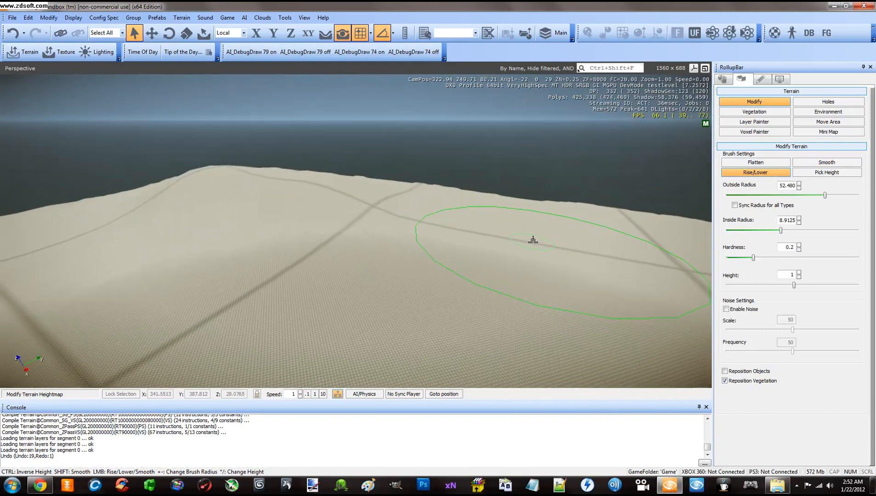
pyautogui.moveTo(453, 220)
pyautogui.mouseDown()
pyautogui.moveTo(367, 197)
pyautogui.moveTo(410, 198)
pyautogui.moveTo(457, 205)
pyautogui.moveTo(311, 200)
pyautogui.moveTo(465, 207)
pyautogui.mouseUp()
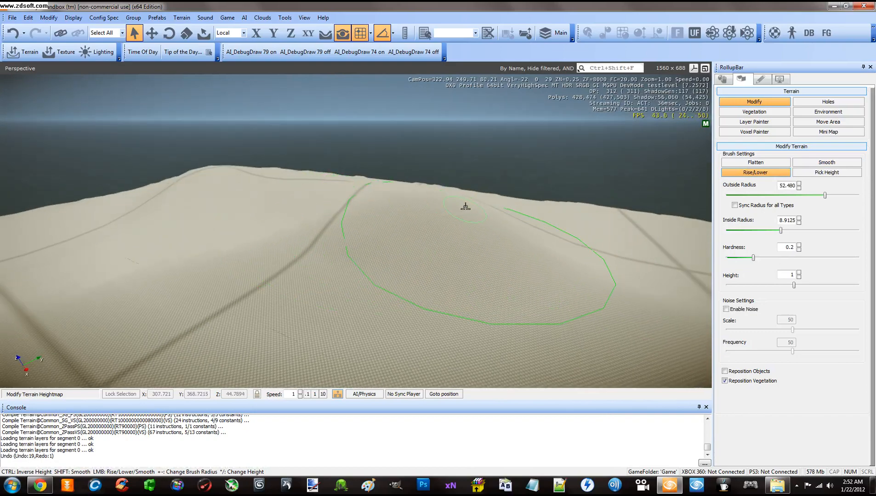
pyautogui.moveTo(465, 207); pyautogui.dragTo(475, 213, button='right')
pyautogui.moveTo(509, 212)
pyautogui.mouseDown()
pyautogui.moveTo(614, 219)
pyautogui.moveTo(507, 208)
pyautogui.mouseUp()
pyautogui.moveTo(508, 208); pyautogui.dragTo(505, 208, button='right')
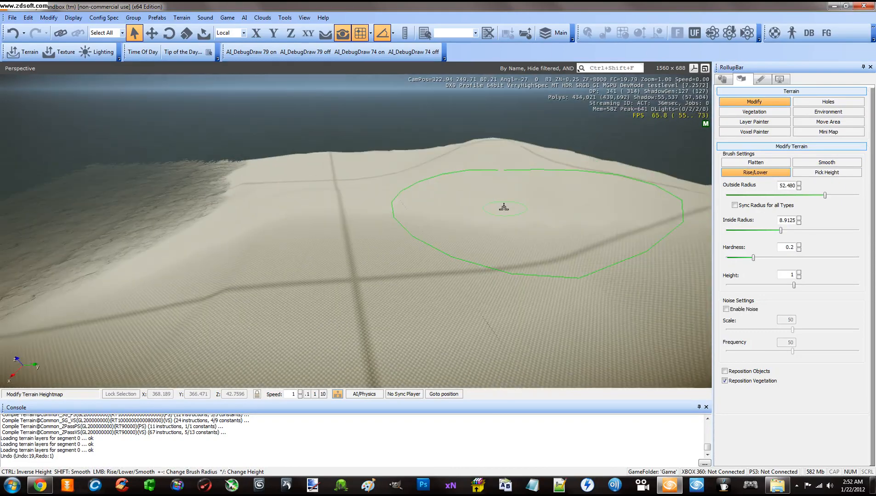
# - Set the Rise/Lower brush to outside radius 3.8018, hardness 0.56 and height 5, and raise rows of jagged spikes across the plateau
pyautogui.moveTo(825, 197); pyautogui.dragTo(762, 193)
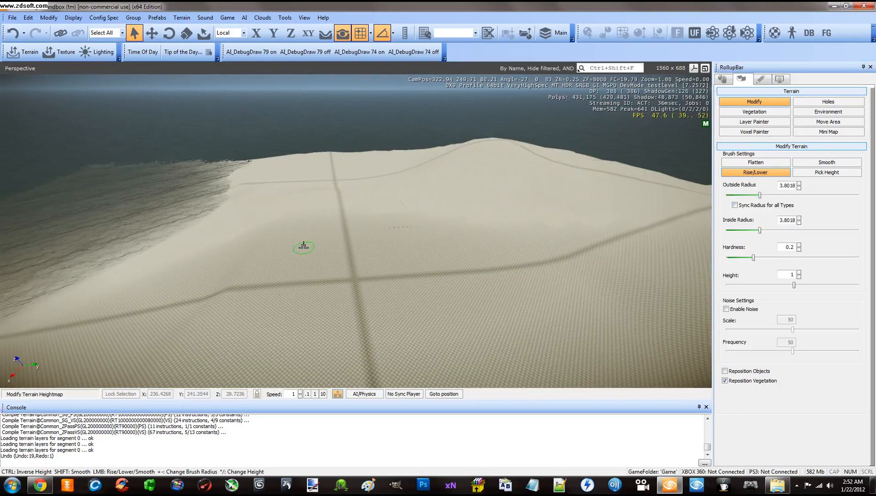
pyautogui.moveTo(753, 257); pyautogui.dragTo(801, 260)
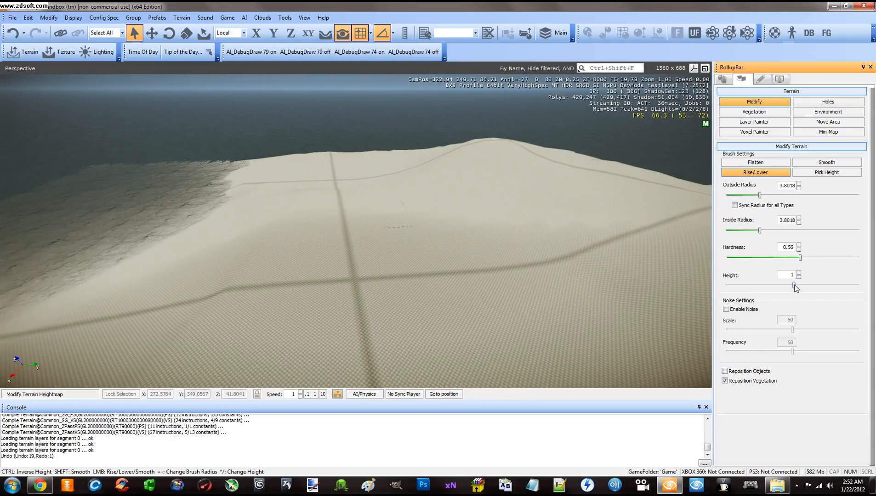
pyautogui.moveTo(592, 247)
pyautogui.mouseDown()
pyautogui.moveTo(290, 238)
pyautogui.moveTo(462, 226)
pyautogui.moveTo(607, 188)
pyautogui.moveTo(515, 220)
pyautogui.moveTo(188, 245)
pyautogui.moveTo(291, 261)
pyautogui.moveTo(370, 304)
pyautogui.moveTo(488, 347)
pyautogui.mouseUp()
pyautogui.moveTo(514, 325); pyautogui.dragTo(518, 320, button='right')
pyautogui.press('s')
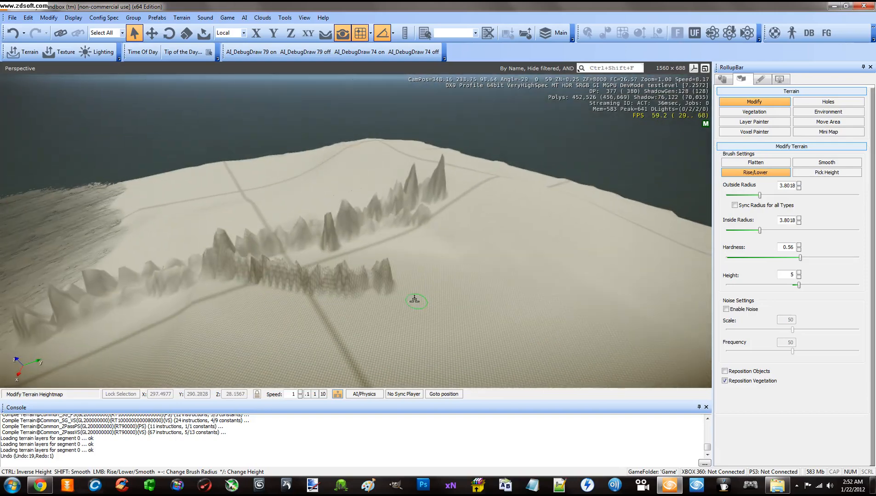
pyautogui.moveTo(392, 285)
pyautogui.mouseDown()
pyautogui.moveTo(502, 270)
pyautogui.moveTo(277, 269)
pyautogui.mouseUp()
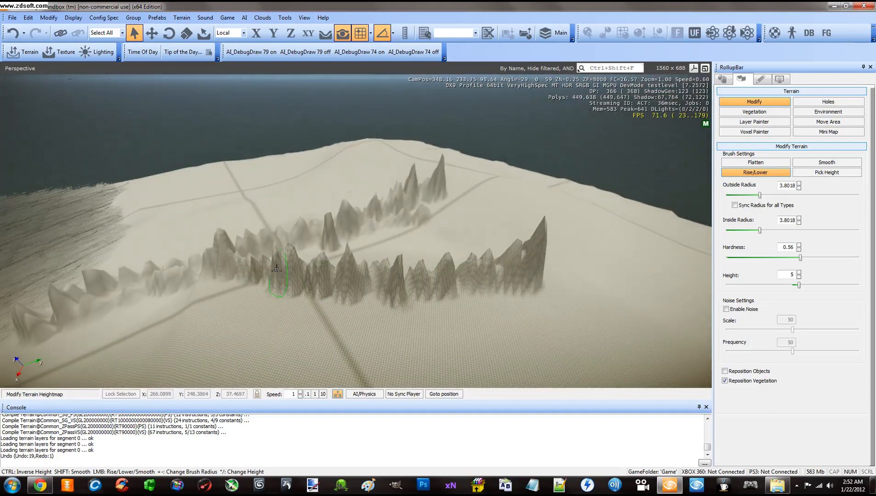
# - Smooth down the rows of jagged spikes across the plateau with the Smooth brush at outside radius 45.708 and hardness 0.2
pyautogui.click(836, 166)
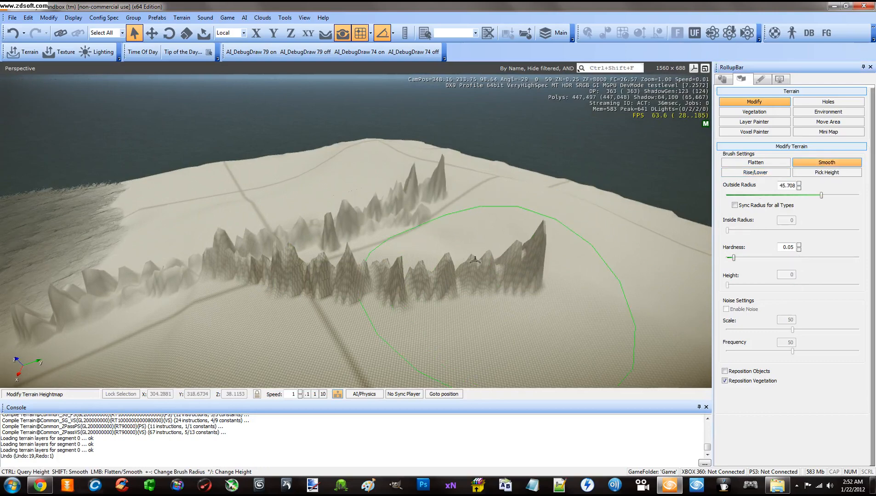
pyautogui.moveTo(474, 261); pyautogui.dragTo(512, 269)
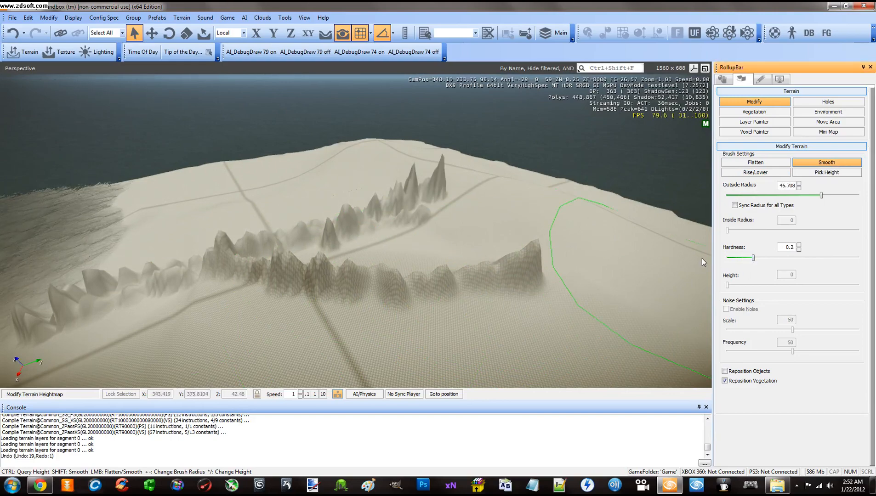
pyautogui.moveTo(702, 262)
pyautogui.mouseDown()
pyautogui.moveTo(455, 278)
pyautogui.moveTo(528, 254)
pyautogui.moveTo(401, 274)
pyautogui.moveTo(276, 262)
pyautogui.moveTo(235, 249)
pyautogui.moveTo(299, 269)
pyautogui.mouseUp()
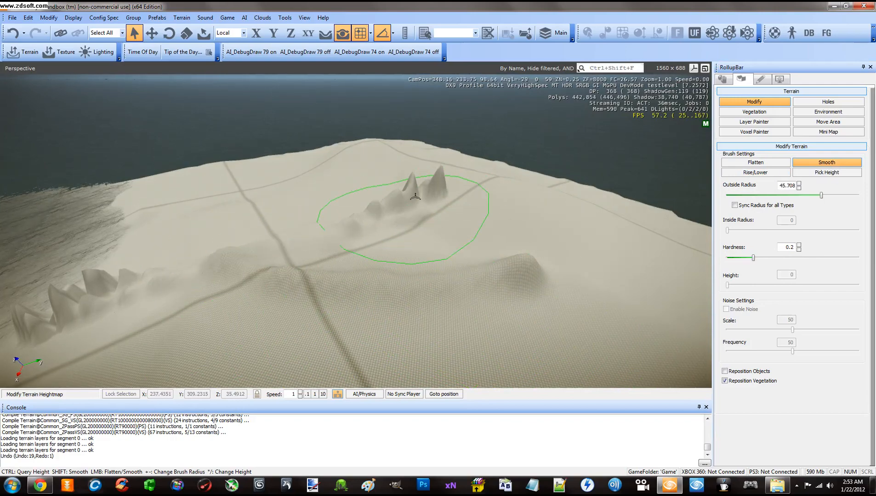
pyautogui.moveTo(415, 197); pyautogui.dragTo(361, 227)
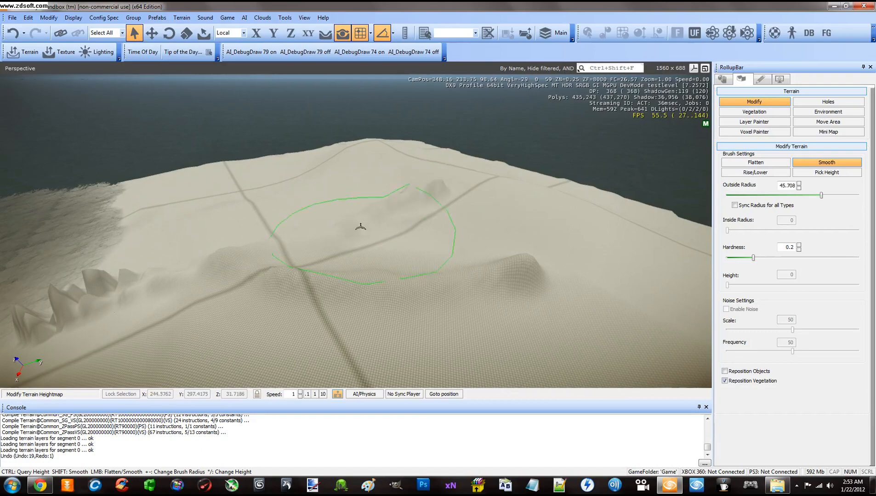
pyautogui.moveTo(114, 285); pyautogui.dragTo(164, 262)
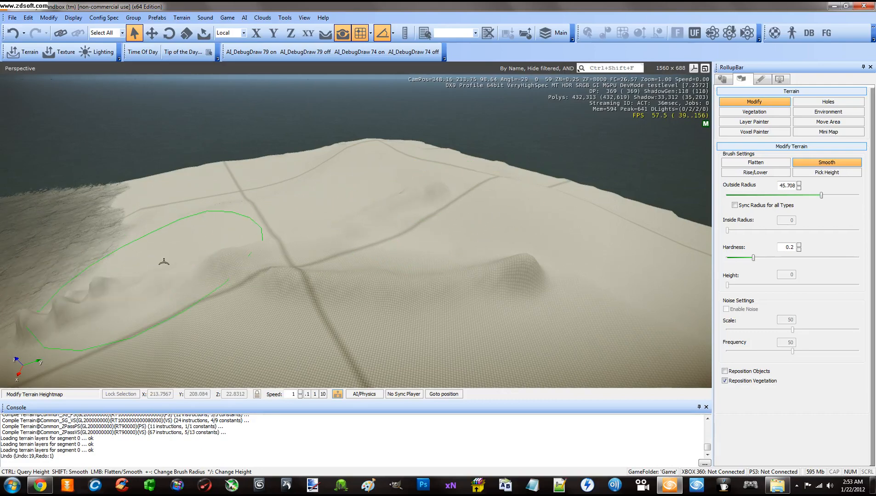
pyautogui.moveTo(64, 297); pyautogui.dragTo(103, 294)
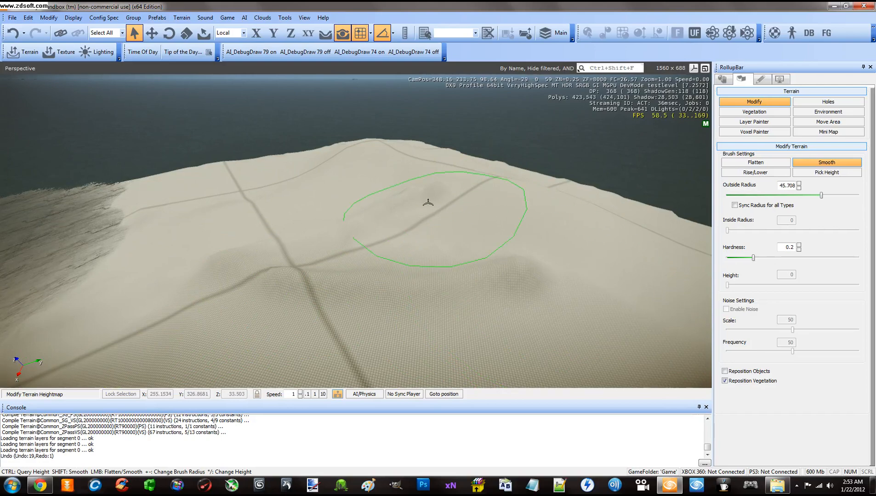
# - Examine the smoothed plateau from several camera angles and leave the terrain Modify tool
pyautogui.press('s')
pyautogui.moveTo(346, 244)
pyautogui.mouseDown(button='right')
pyautogui.moveTo(354, 244)
pyautogui.moveTo(346, 245)
pyautogui.mouseUp(button='right')
pyautogui.press('w')
pyautogui.press('w')
pyautogui.press('s')
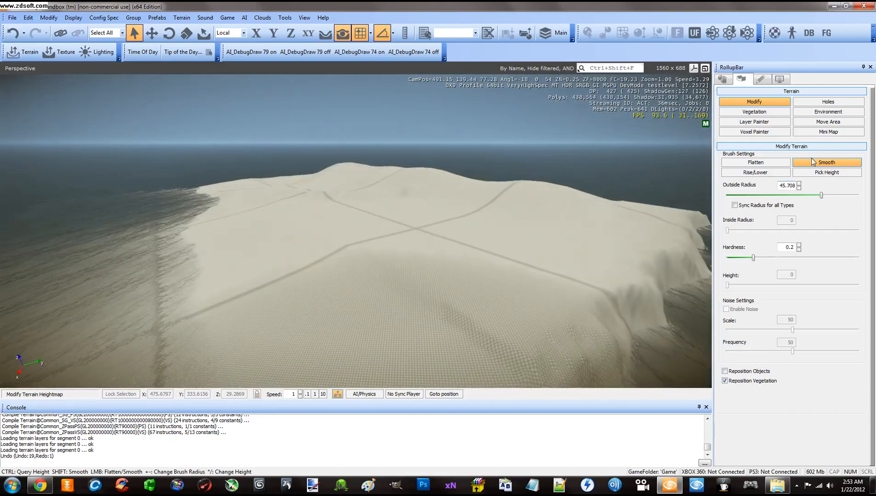
pyautogui.press('w')
pyautogui.moveTo(452, 241); pyautogui.dragTo(453, 242, button='right')
pyautogui.press('s')
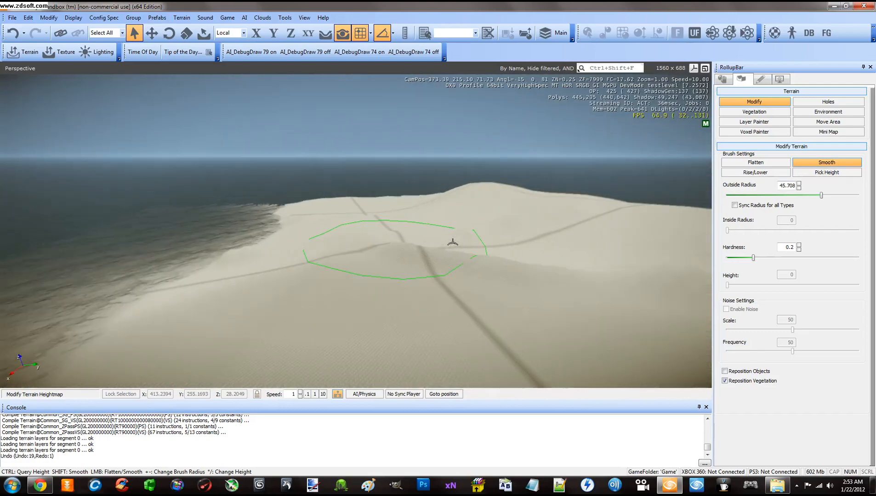
pyautogui.click(814, 162)
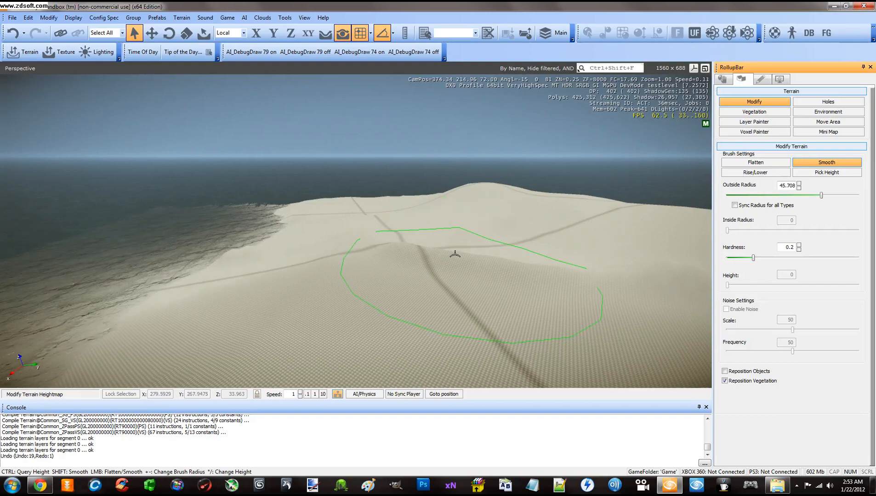
pyautogui.press('Escape')
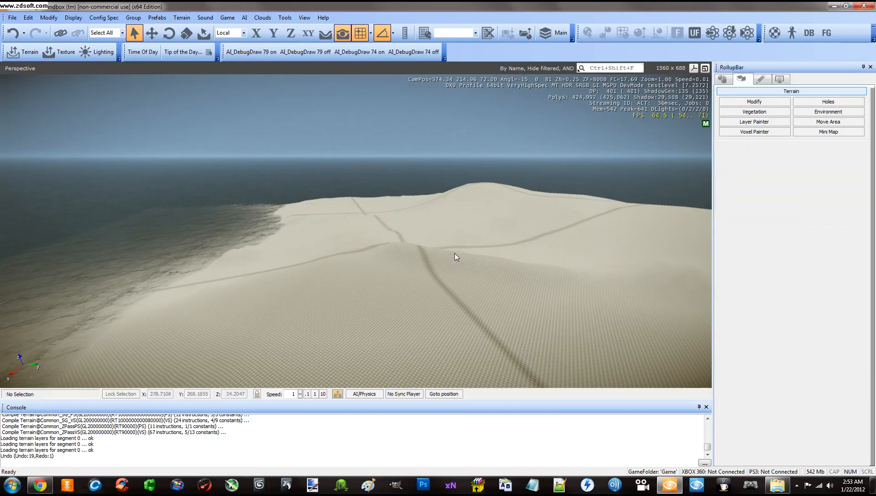
pyautogui.moveTo(454, 253); pyautogui.dragTo(460, 250, button='right')
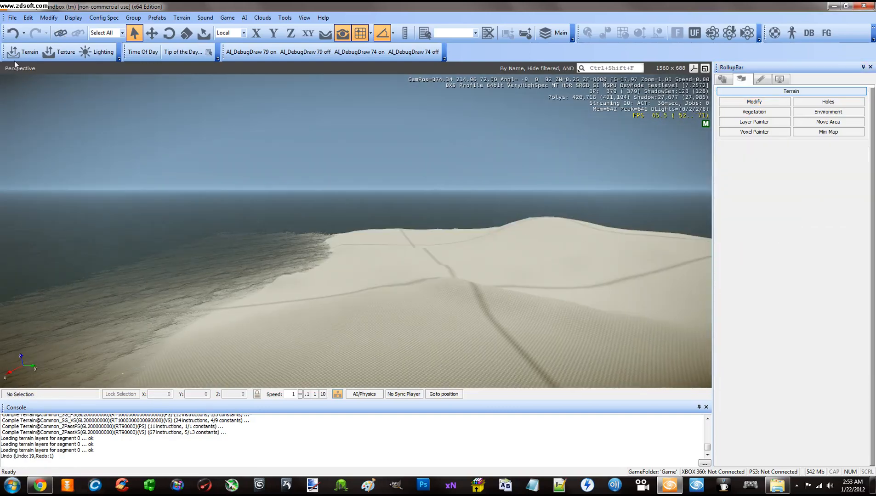
# - Open the Terrain Texture Layers editor, compare its Default layer with the checkered ground up close, and close it
pyautogui.click(63, 53)
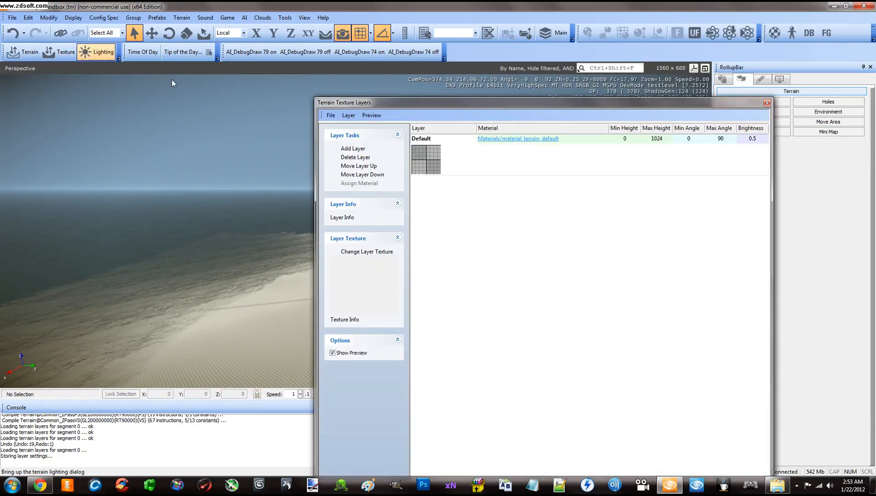
pyautogui.moveTo(408, 108); pyautogui.dragTo(395, 88)
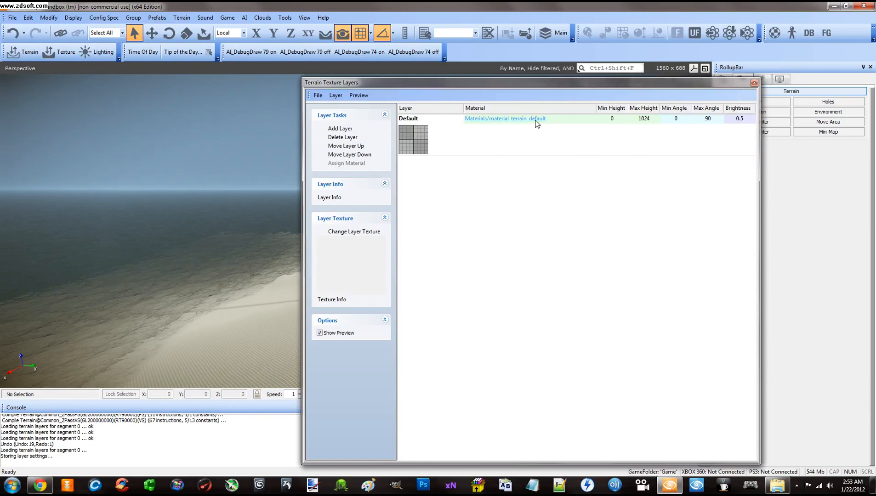
pyautogui.moveTo(265, 125); pyautogui.dragTo(273, 141, button='right')
pyautogui.press('w')
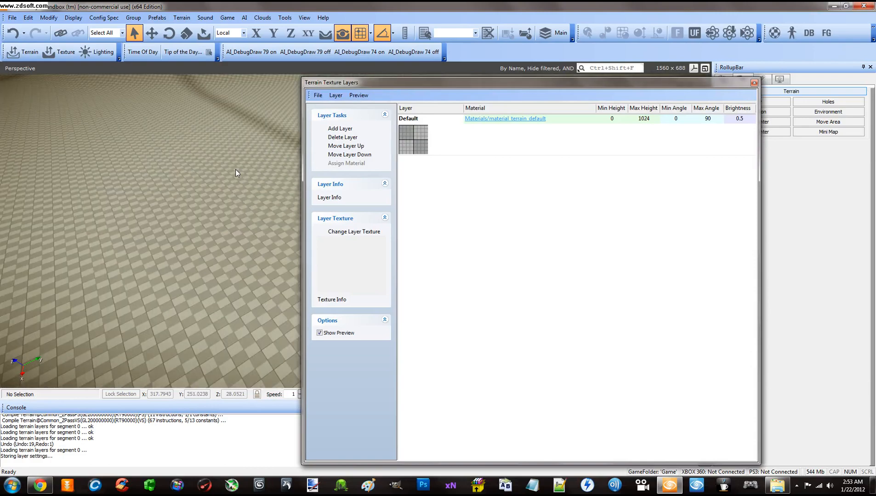
pyautogui.moveTo(247, 207); pyautogui.dragTo(233, 196, button='right')
pyautogui.press('s')
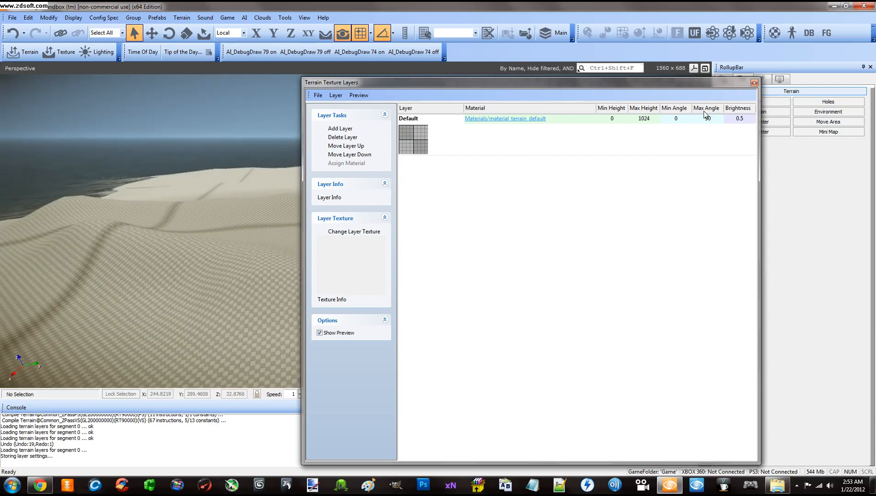
pyautogui.click(754, 83)
pyautogui.press('w')
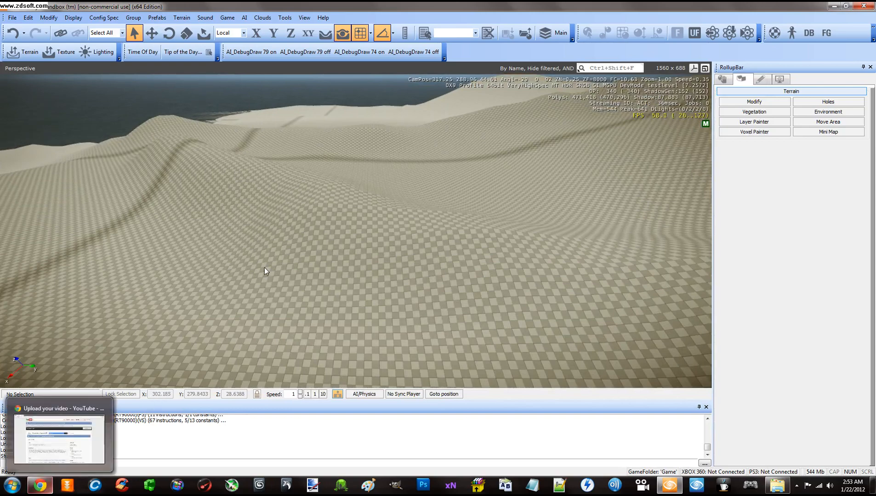
pyautogui.moveTo(266, 264); pyautogui.dragTo(266, 265, button='right')
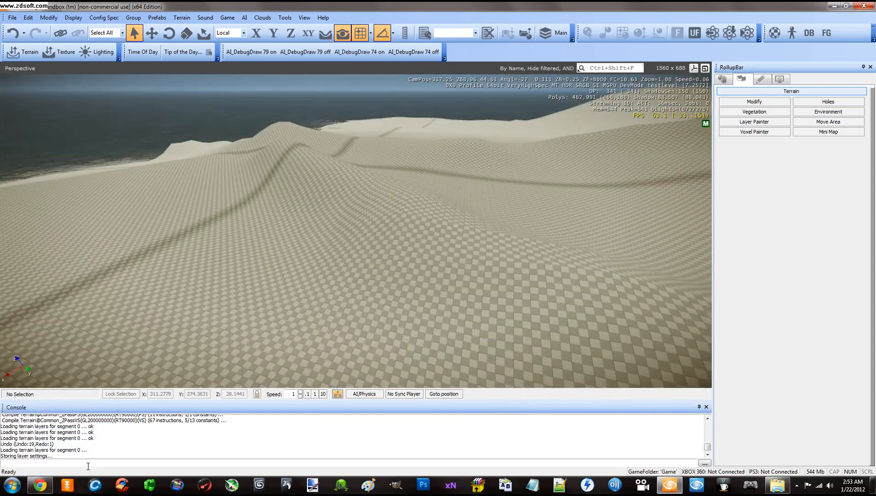
# - Switch to Chrome, open Google Images in a new tab and search for "grass"
pyautogui.click(40, 485)
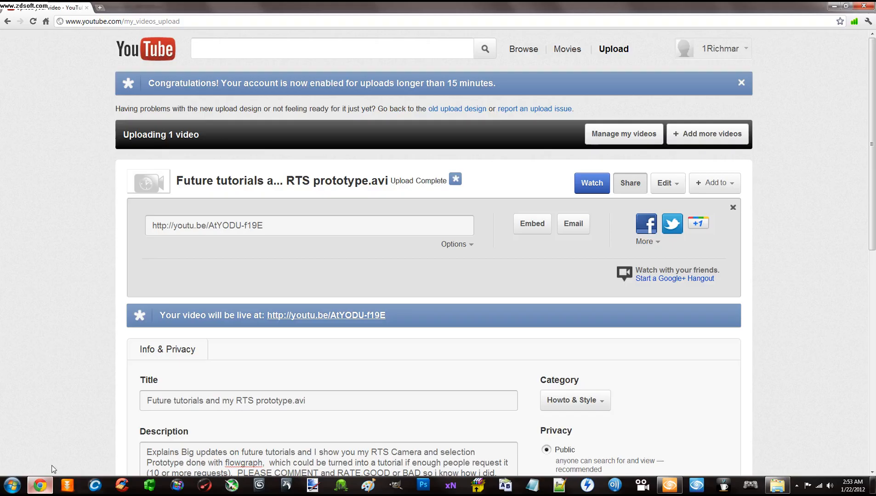
pyautogui.click(100, 8)
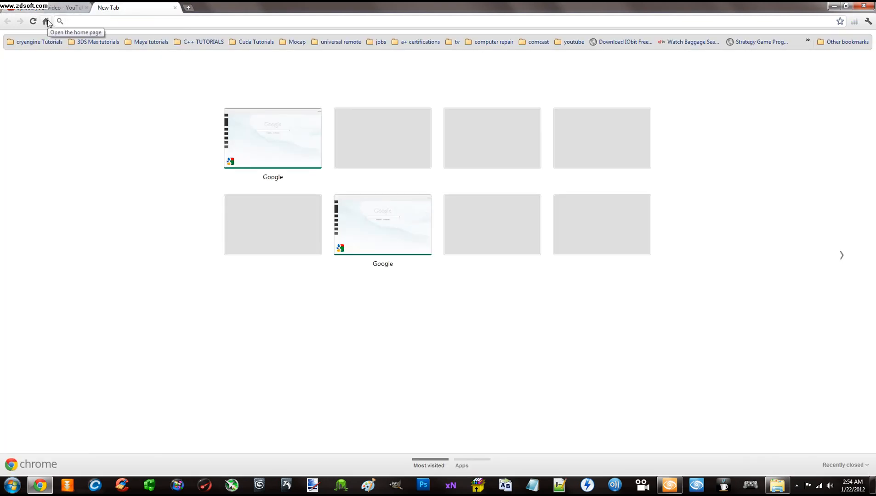
pyautogui.click(46, 21)
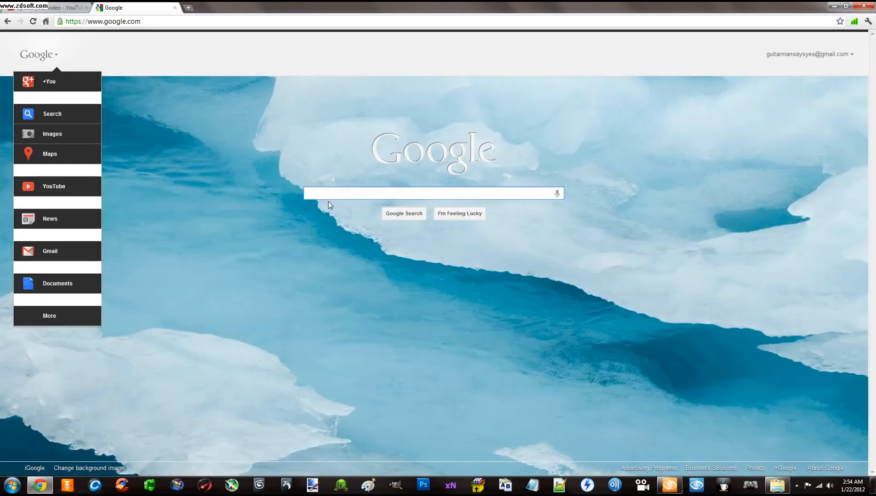
pyautogui.moveTo(46, 54)
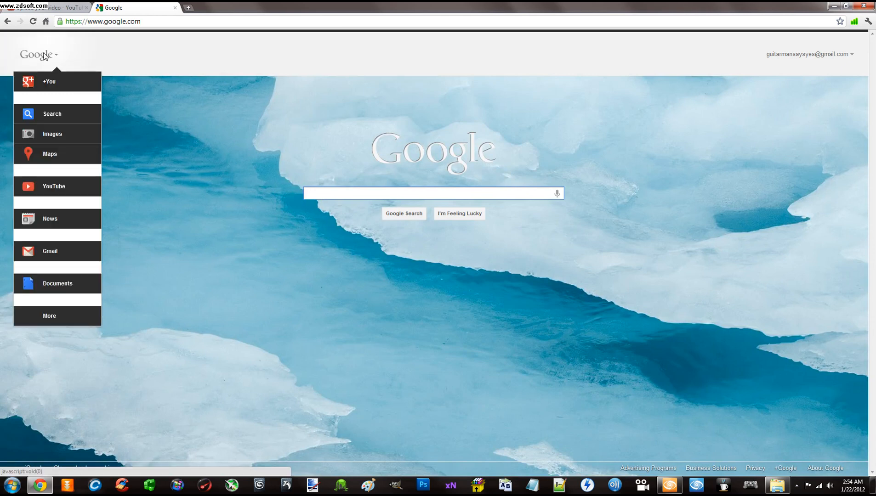
pyautogui.click(50, 129)
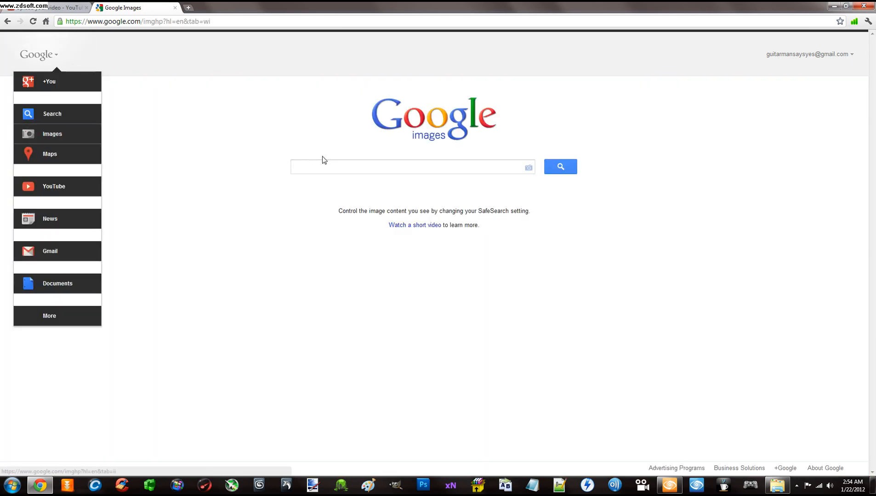
pyautogui.write('grass')
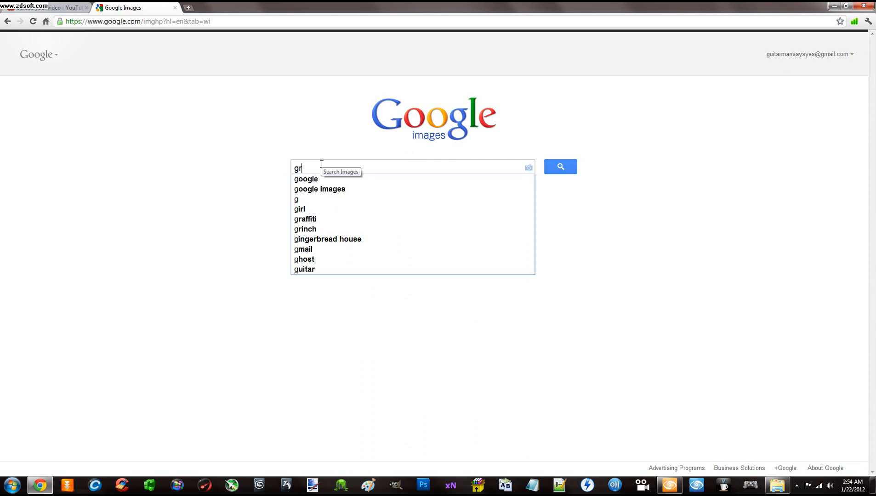
pyautogui.press('Return')
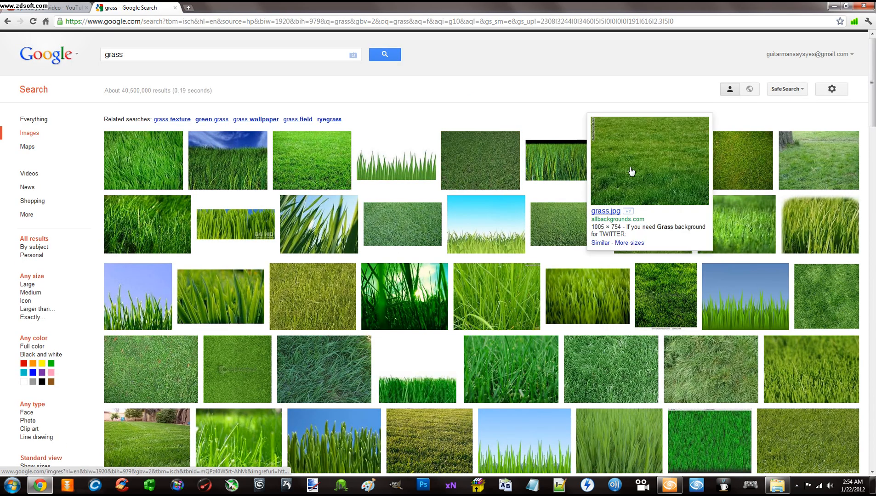
# - Browse the grass image results for evenly covered pictures that could serve as a ground texture
pyautogui.scroll(-2, 518, 292)
pyautogui.scroll(-5, 518, 299)
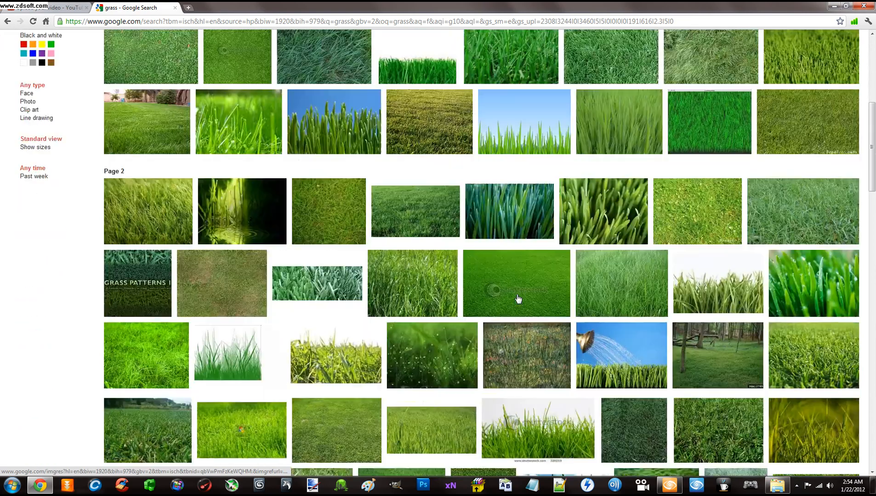
pyautogui.moveTo(387, 274)
pyautogui.moveTo(344, 227)
pyautogui.scroll(-1, 617, 248)
pyautogui.moveTo(691, 177)
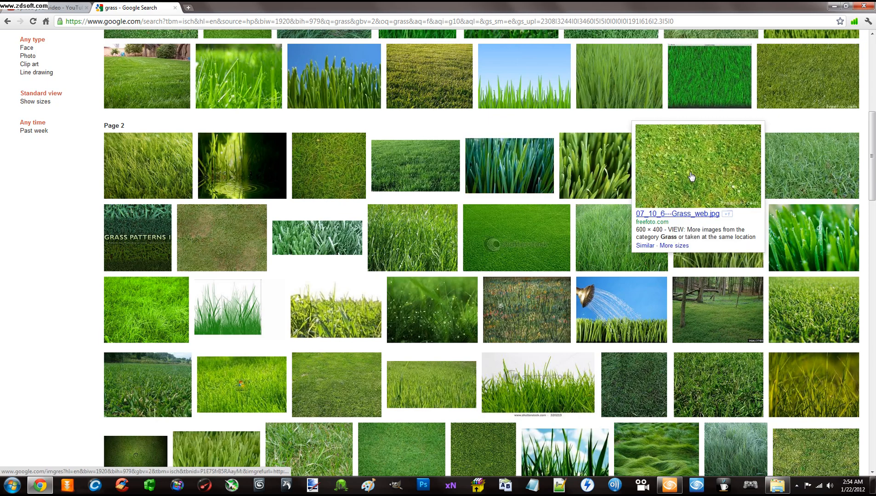
pyautogui.scroll(8, 433, 188)
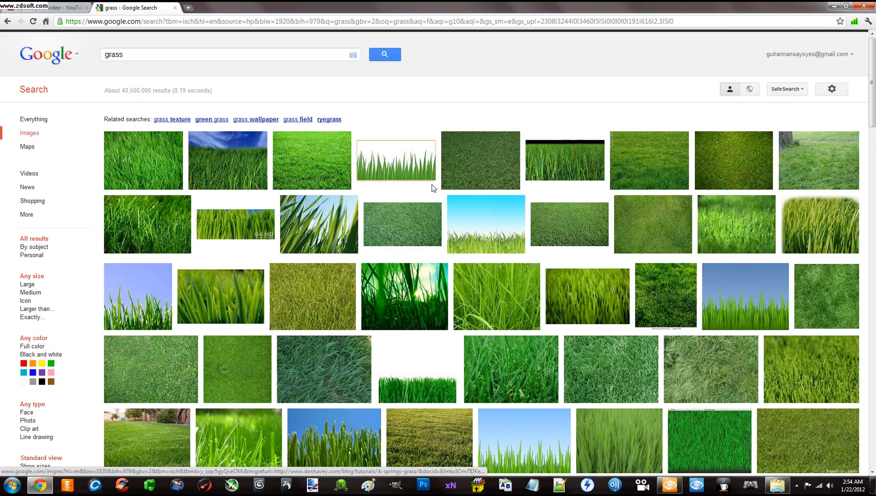
# - Replace the image search query with "grass high res" and run the search
pyautogui.doubleClick(243, 58)
pyautogui.press('BackSpace')
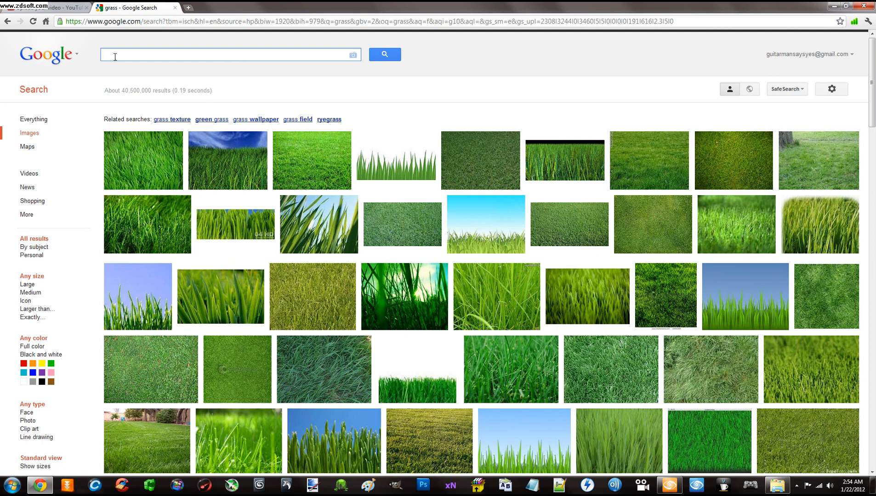
pyautogui.write('gr')
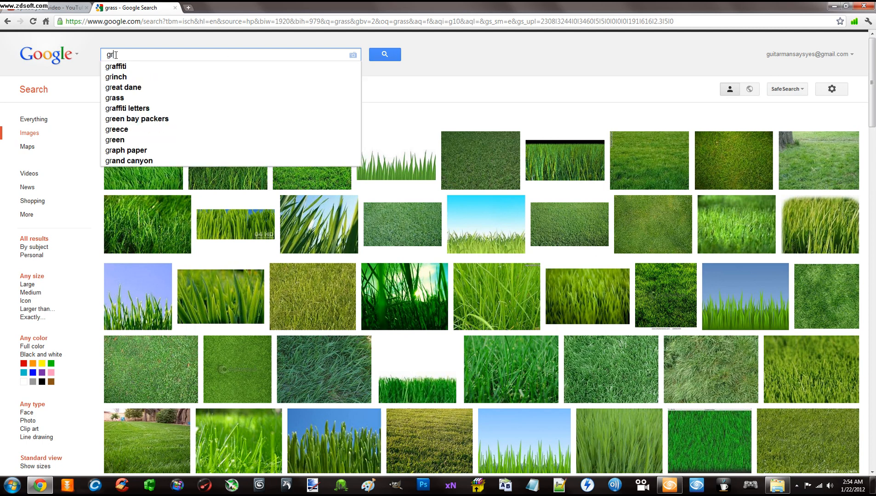
pyautogui.write('ass high re')
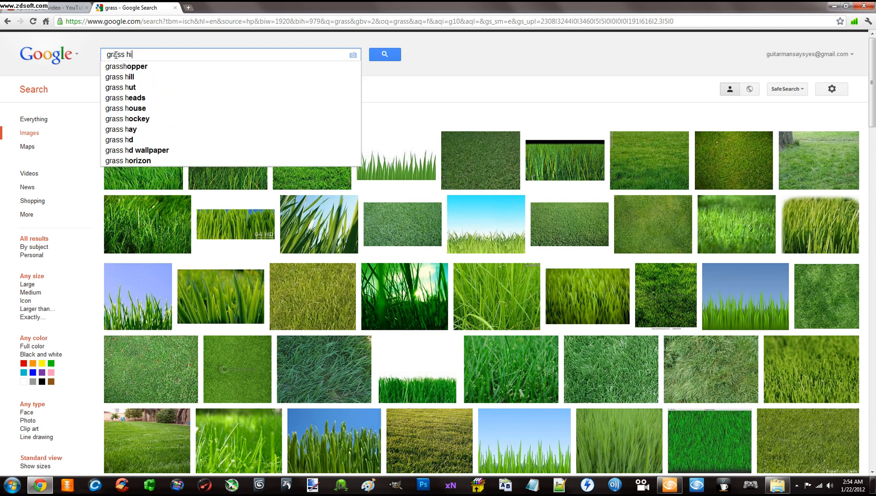
pyautogui.write('s')
pyautogui.press('Return')
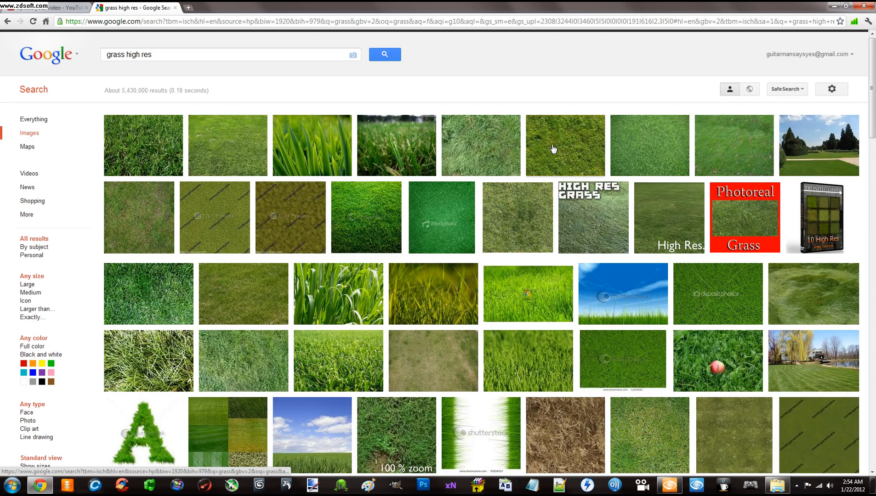
# - Compare previews and pixel dimensions of the high-res grass results to pick an evenly covered, large ground texture
pyautogui.moveTo(648, 153)
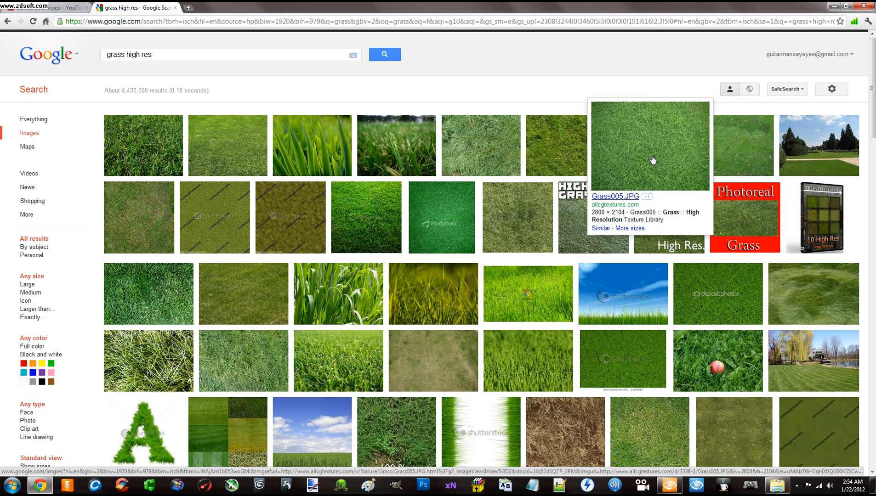
pyautogui.moveTo(149, 209)
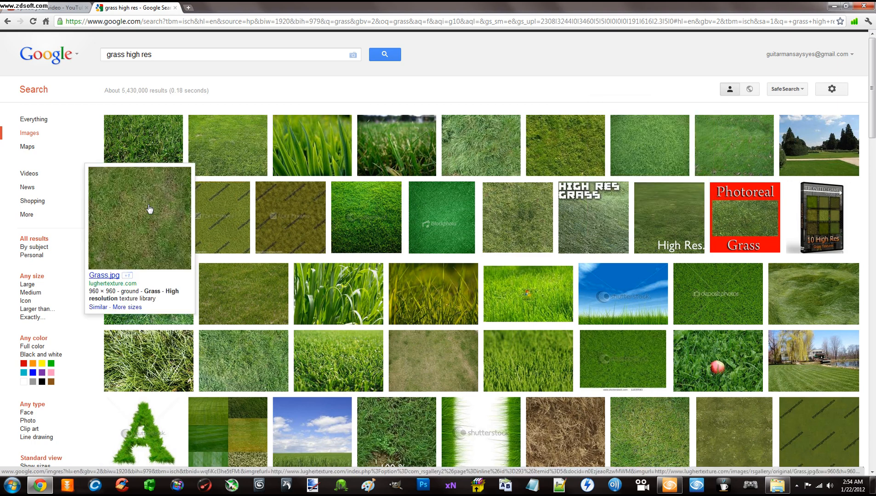
pyautogui.moveTo(515, 238)
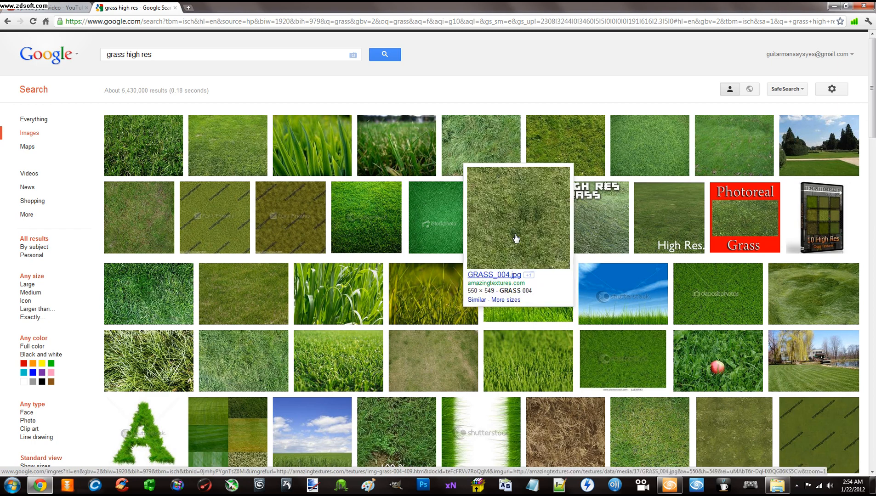
pyautogui.scroll(-2, 519, 235)
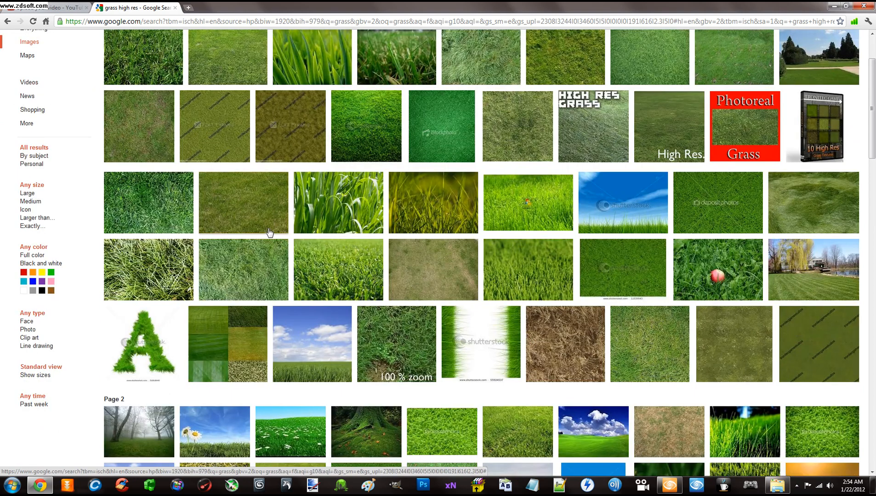
pyautogui.moveTo(264, 225)
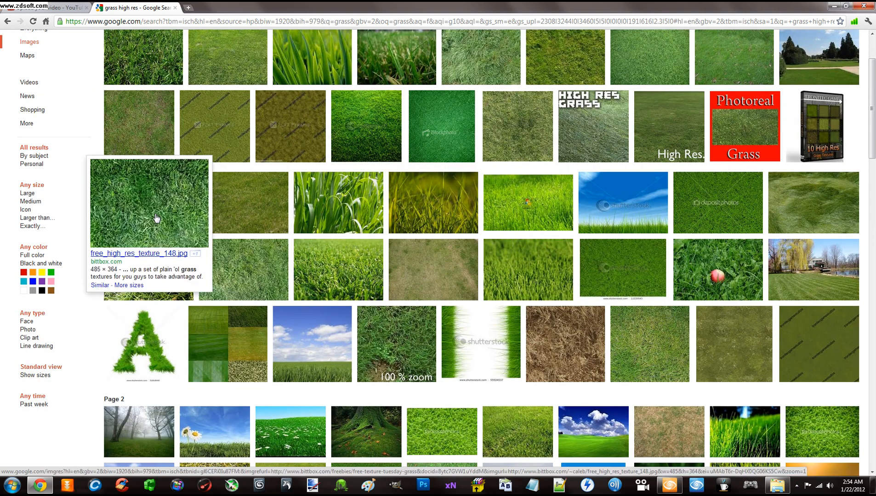
pyautogui.moveTo(258, 275)
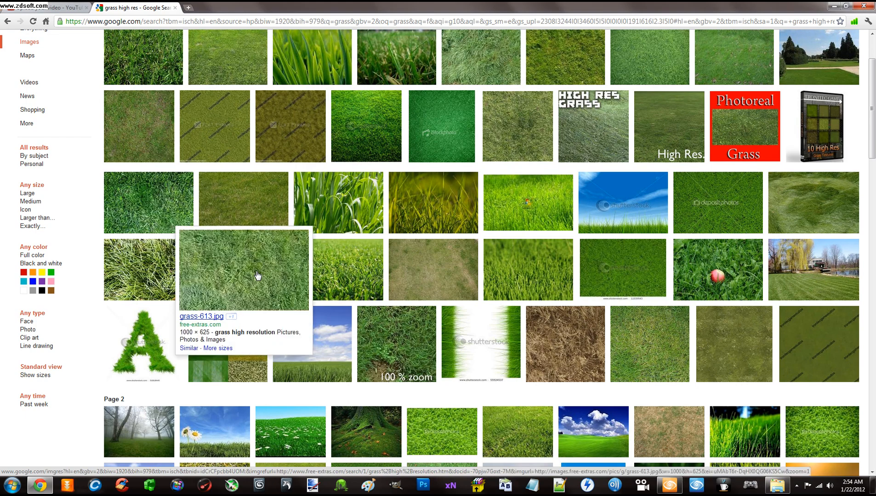
pyautogui.moveTo(636, 357)
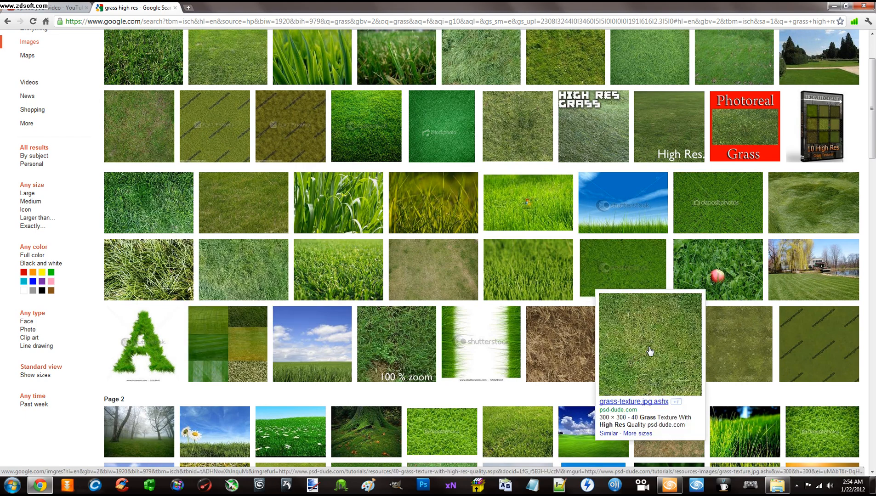
pyautogui.scroll(-4, 724, 353)
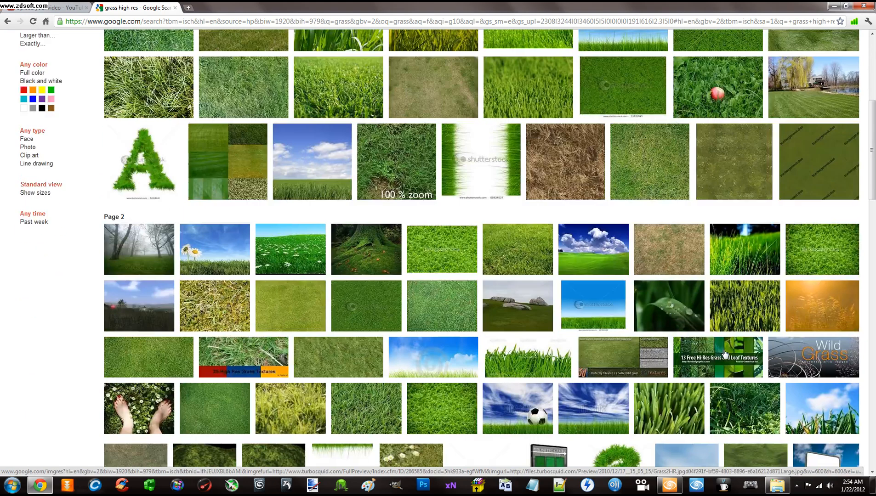
pyautogui.moveTo(671, 269)
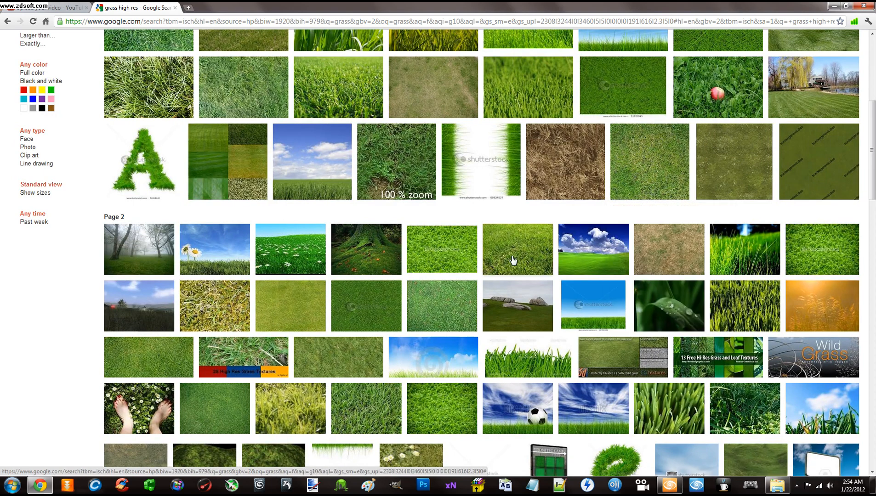
pyautogui.moveTo(670, 243)
pyautogui.moveTo(637, 176)
# - Open the 2560 × 1920 short grass texture from mayang.com and save the image to the Desktop as grass
pyautogui.click(675, 250)
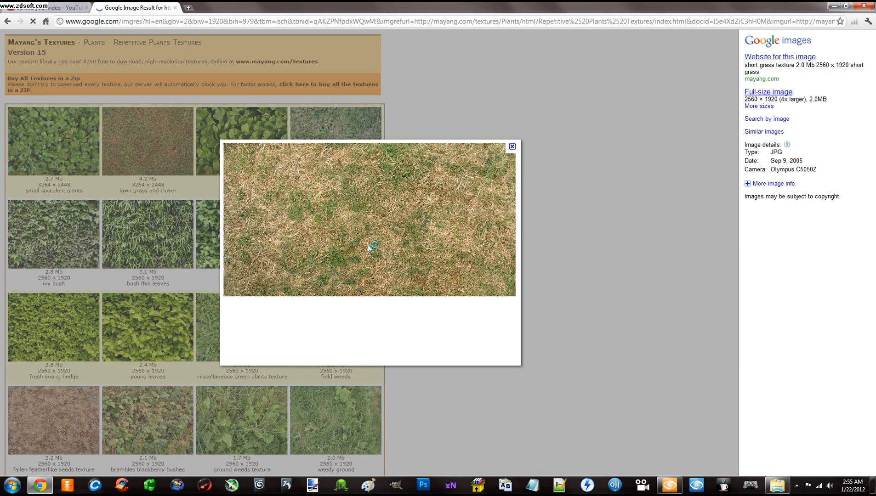
pyautogui.rightClick(367, 245)
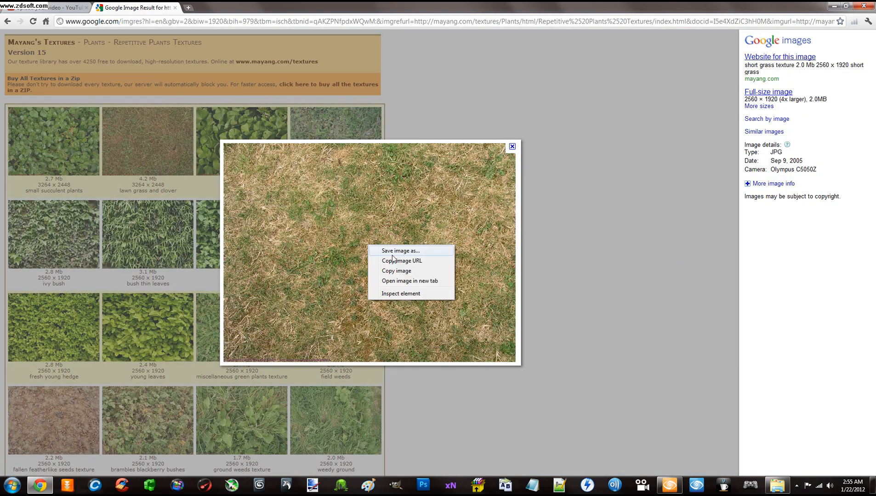
pyautogui.click(391, 249)
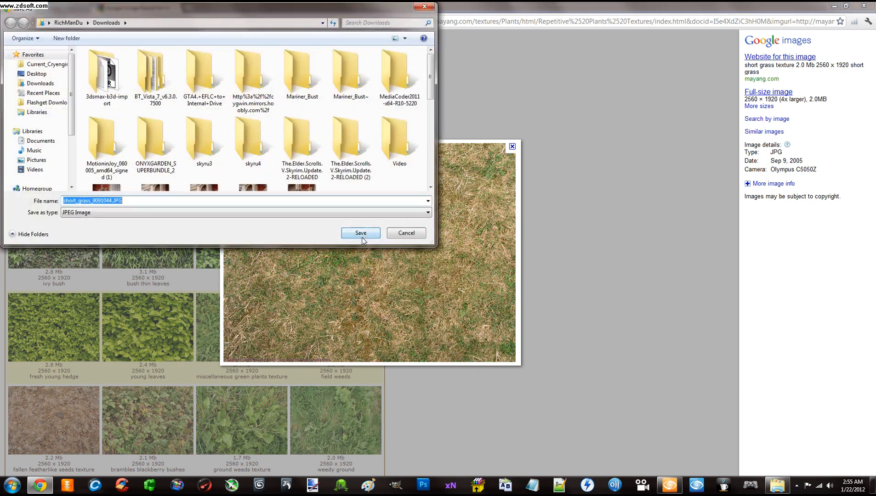
pyautogui.click(36, 74)
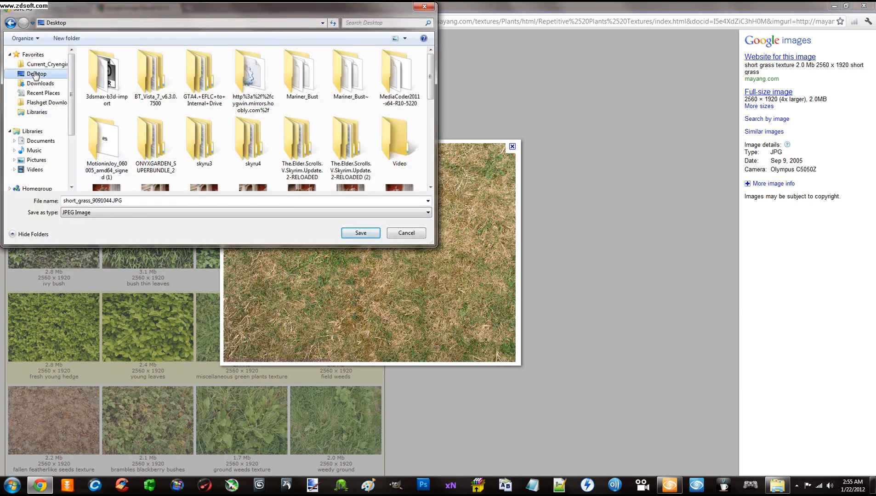
pyautogui.doubleClick(139, 200)
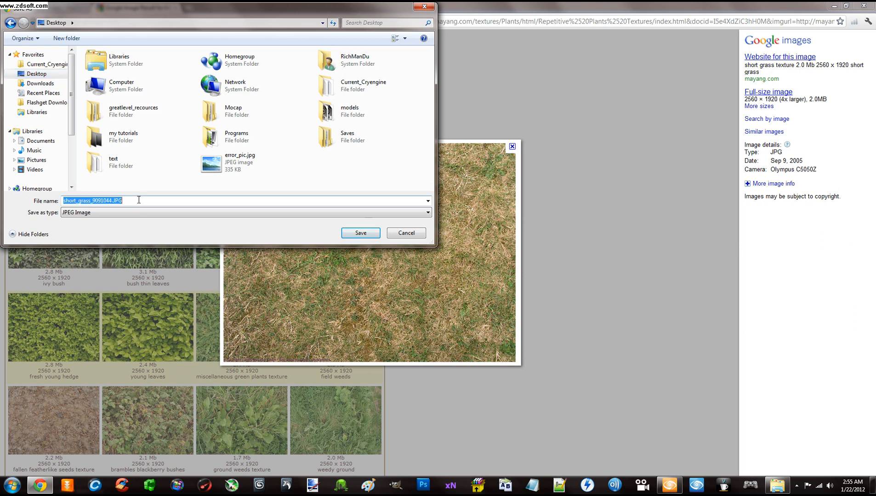
pyautogui.moveTo(124, 201); pyautogui.dragTo(90, 199)
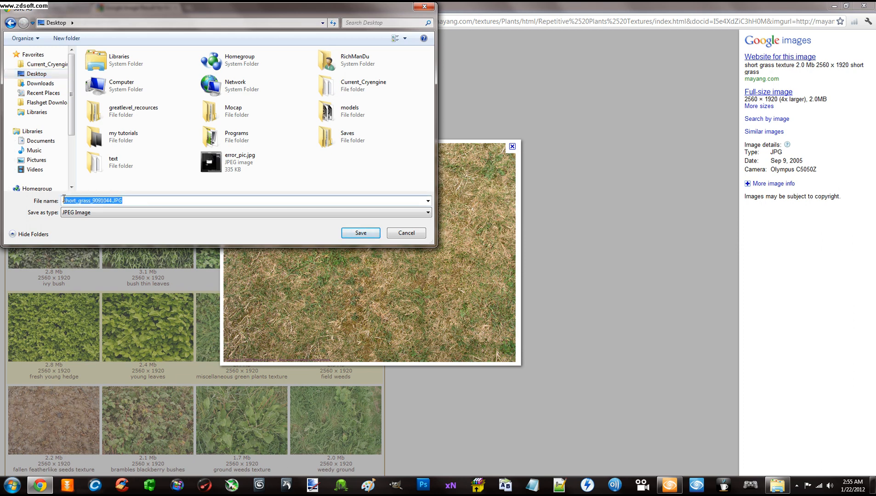
pyautogui.write('gr')
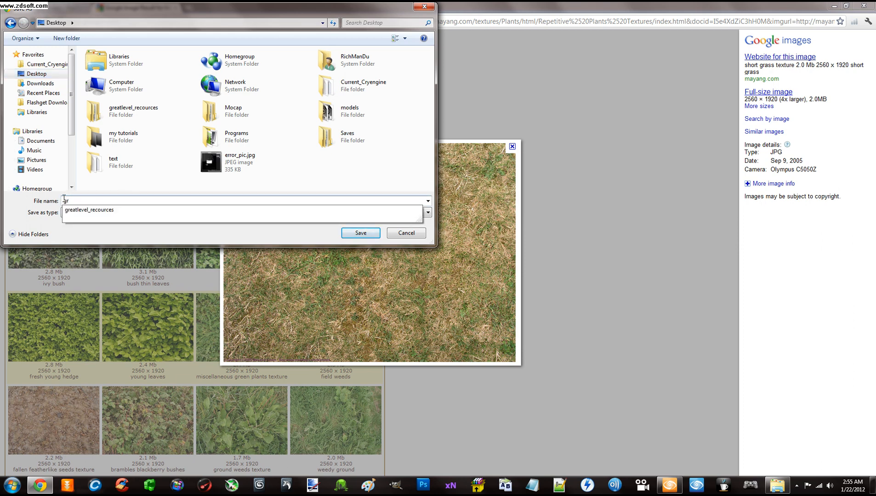
pyautogui.write('ass')
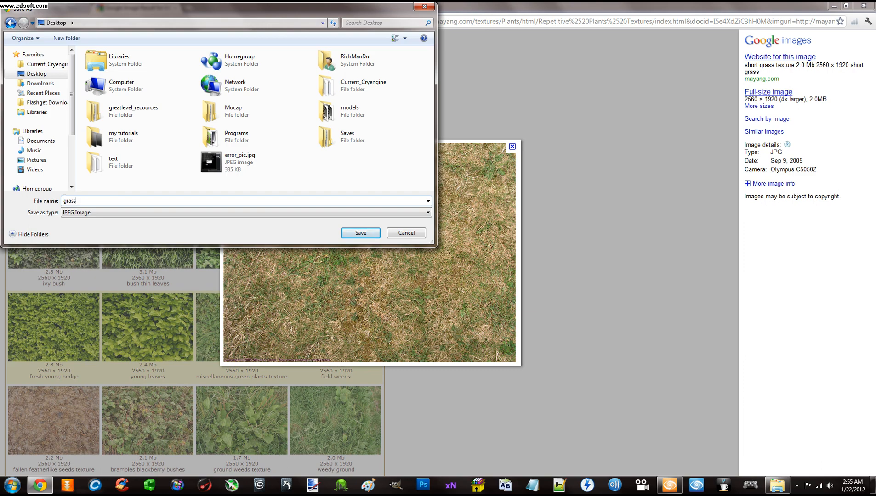
pyautogui.press('Return')
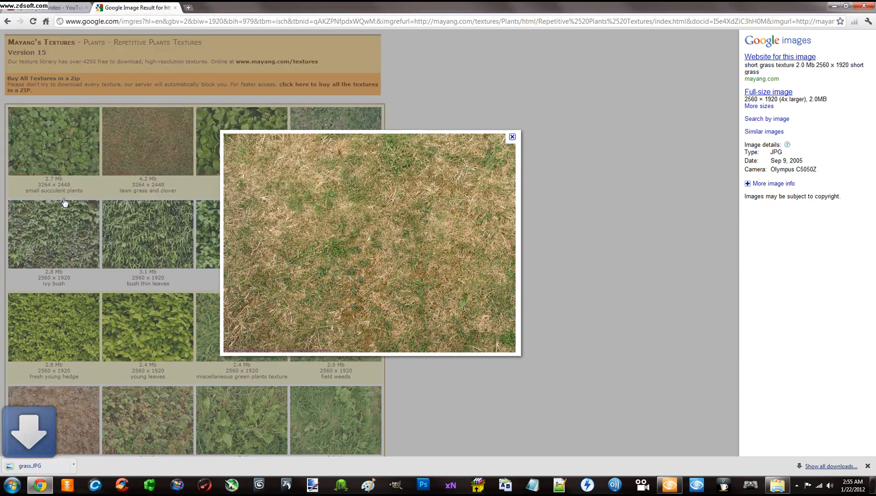
# - Return to the grass image results, preview other candidates and open the 2800 × 2104 Grass005 image from allcgtextures.com
pyautogui.click(7, 21)
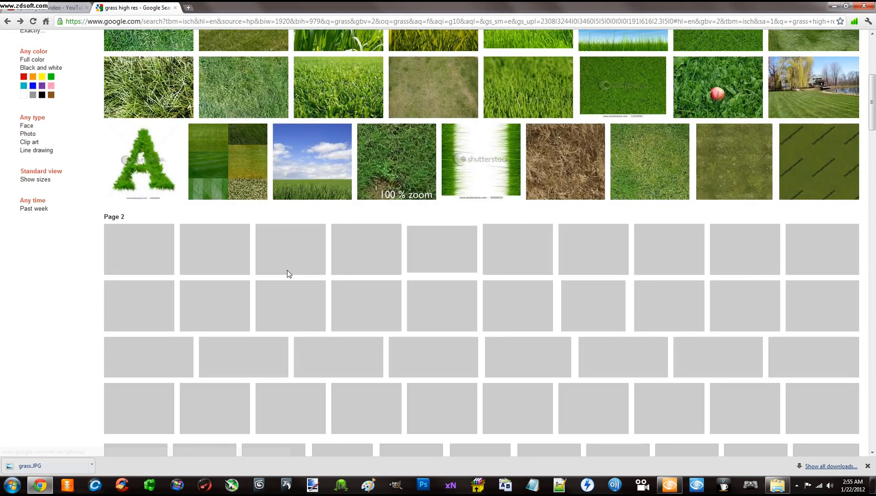
pyautogui.scroll(5, 289, 274)
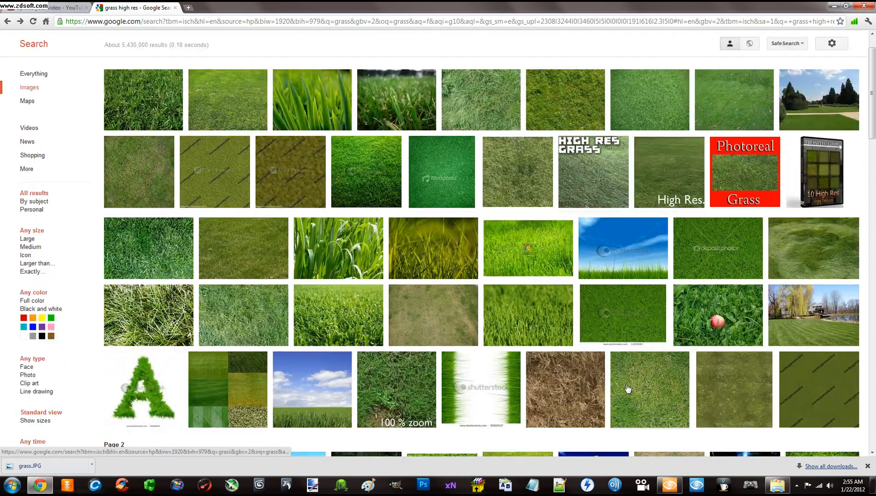
pyautogui.moveTo(139, 185)
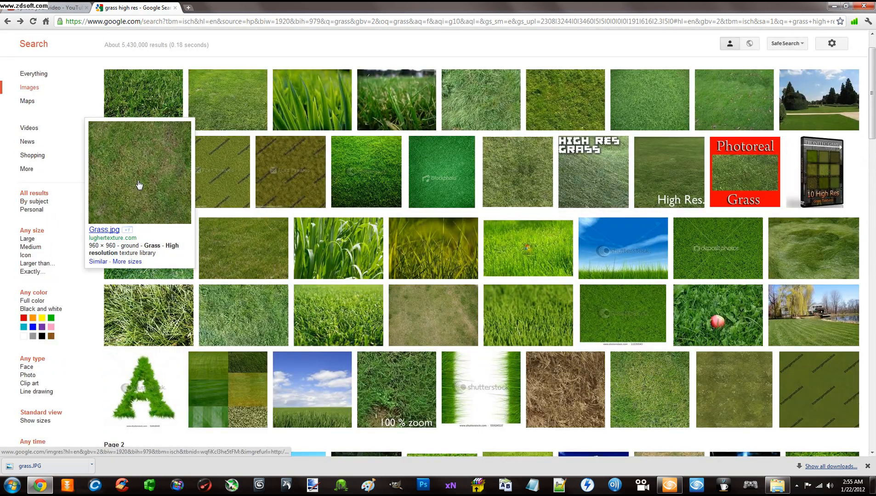
pyautogui.moveTo(485, 100)
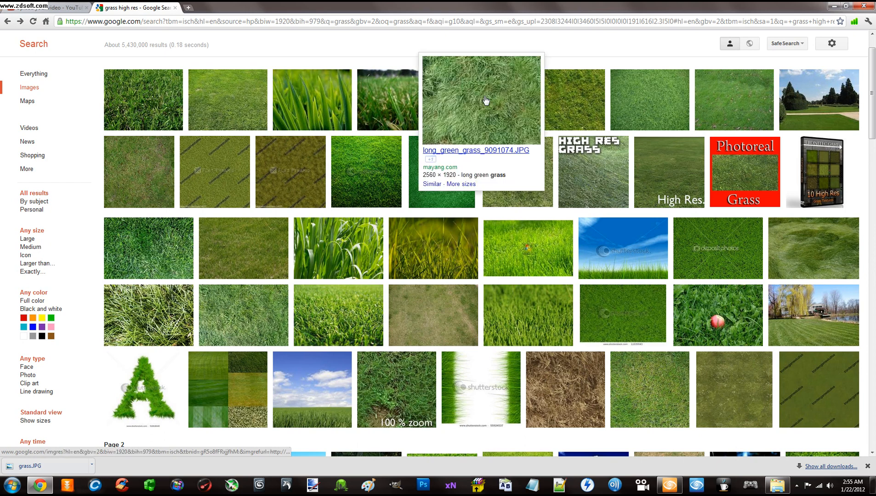
pyautogui.scroll(1, 485, 110)
pyautogui.moveTo(555, 158)
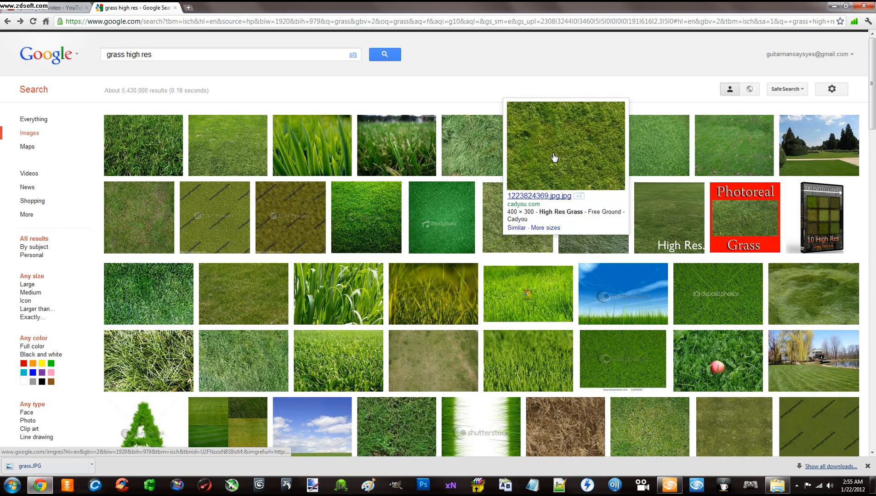
pyautogui.click(664, 151)
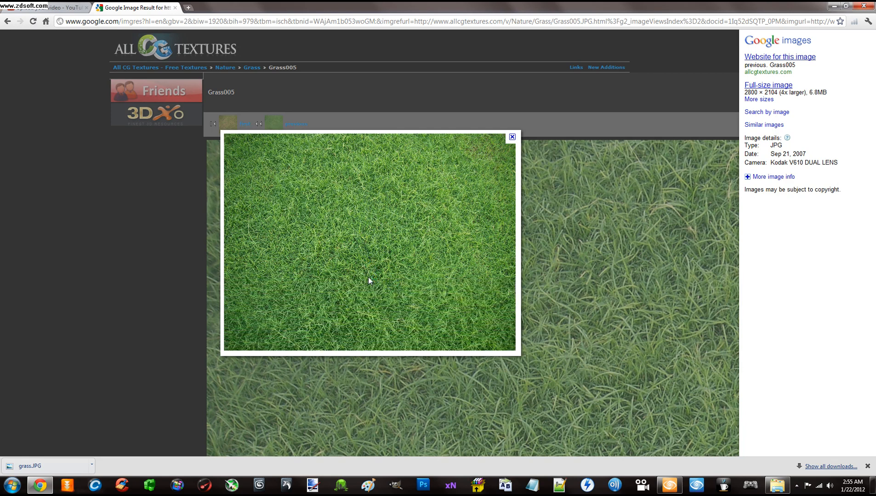
# - Save the Grass005 image to the Desktop as Grass_2
pyautogui.rightClick(371, 251)
pyautogui.click(391, 258)
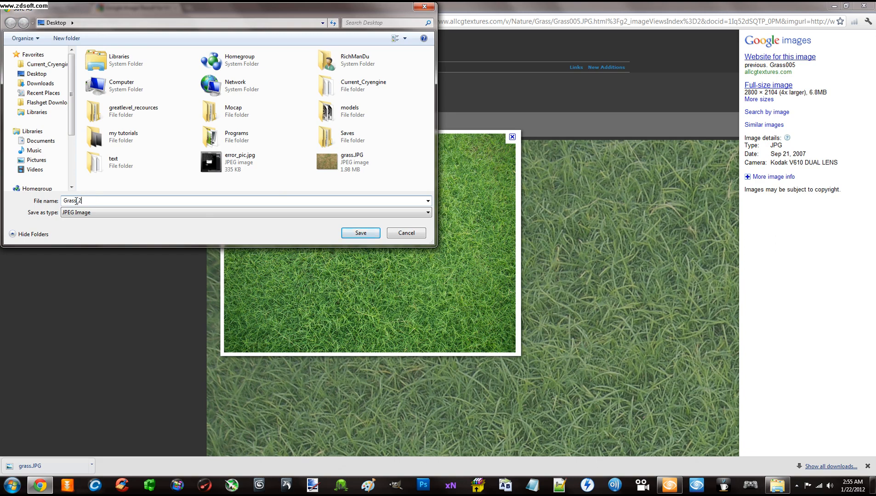
pyautogui.write('Grass_2')
pyautogui.press('Return')
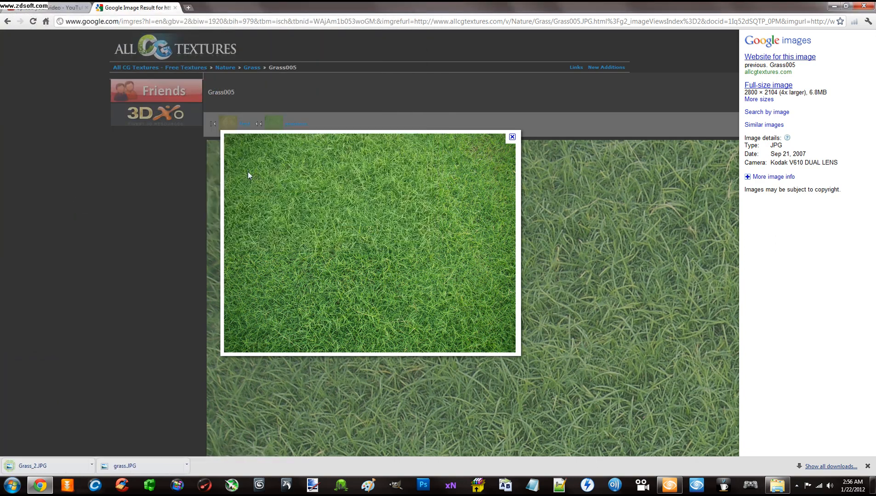
# - Minimize the browser and the Sandbox level editor to reach the desktop with the saved grass images
pyautogui.click(833, 6)
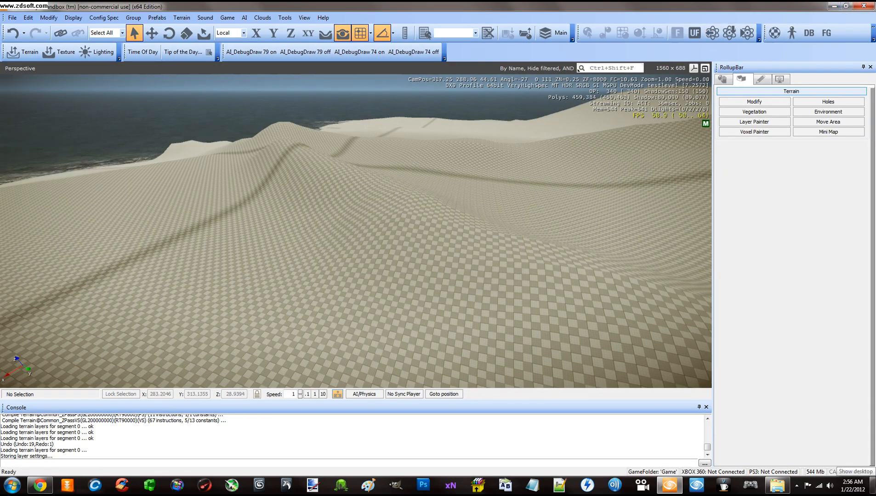
pyautogui.click(873, 485)
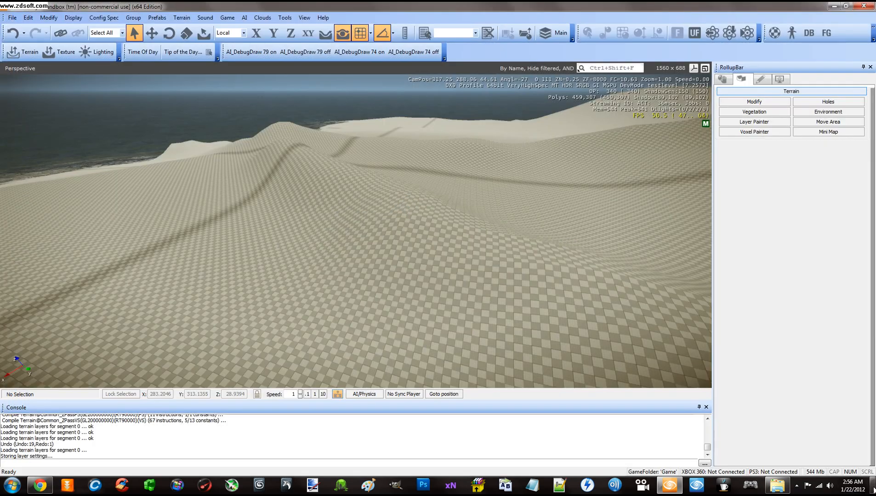
pyautogui.click(835, 6)
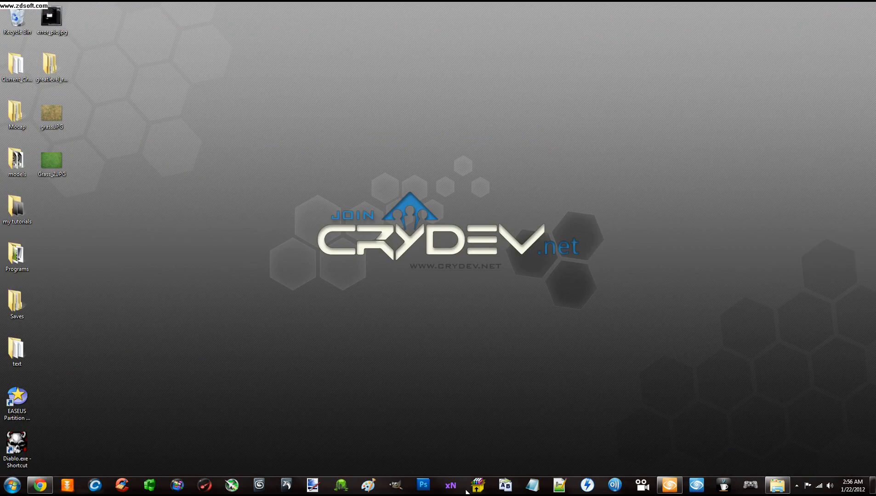
# - Launch Photoshop, keep its window beside the desktop icons, and open grass.JPG and Grass_2.JPG as separate documents
pyautogui.click(422, 484)
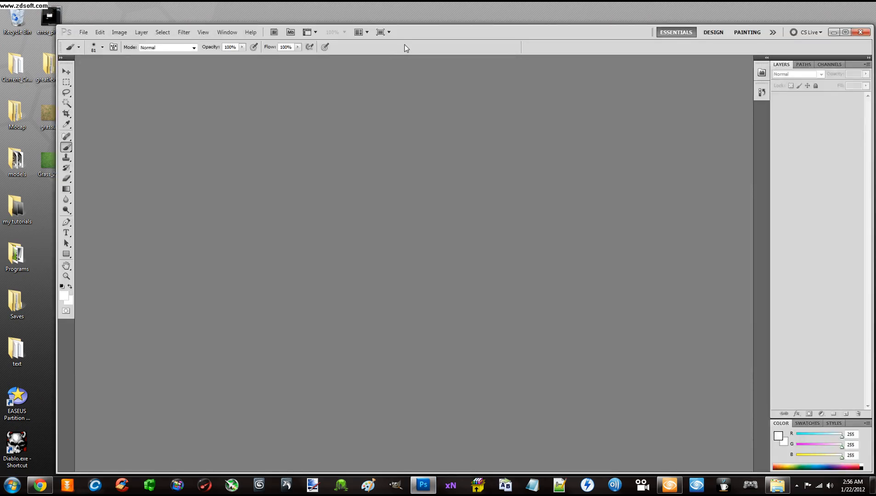
pyautogui.doubleClick(412, 36)
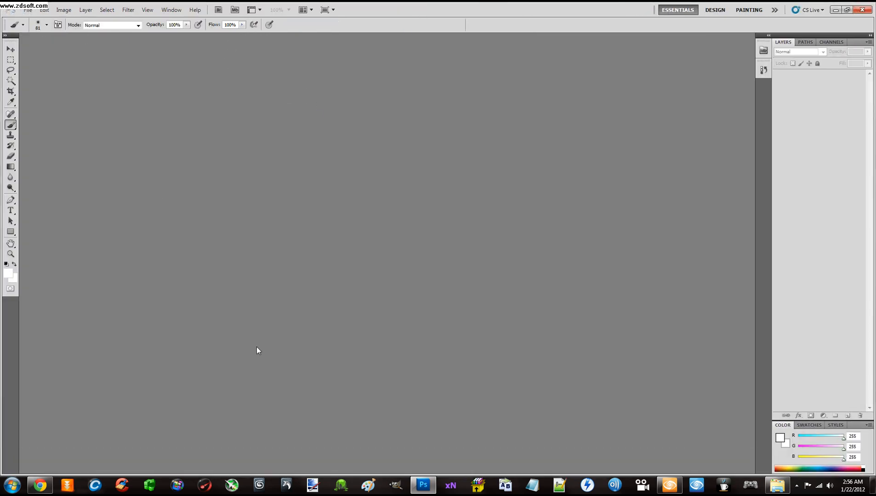
pyautogui.doubleClick(374, 8)
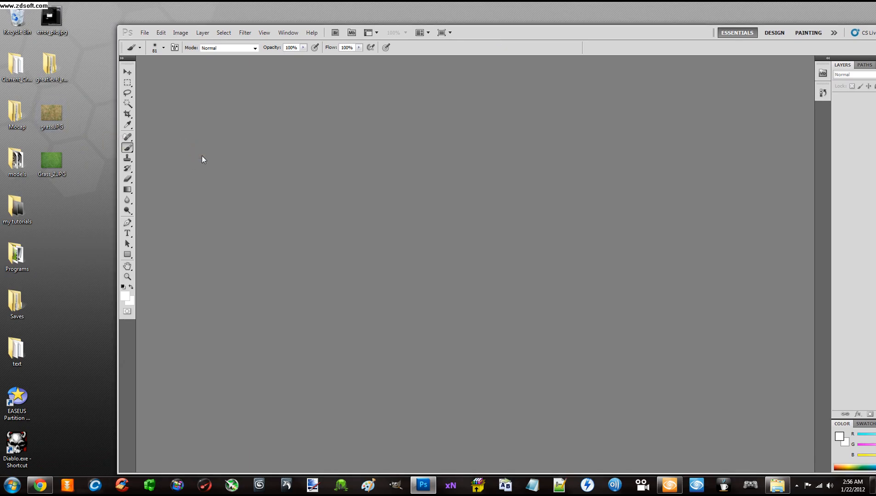
pyautogui.doubleClick(56, 163)
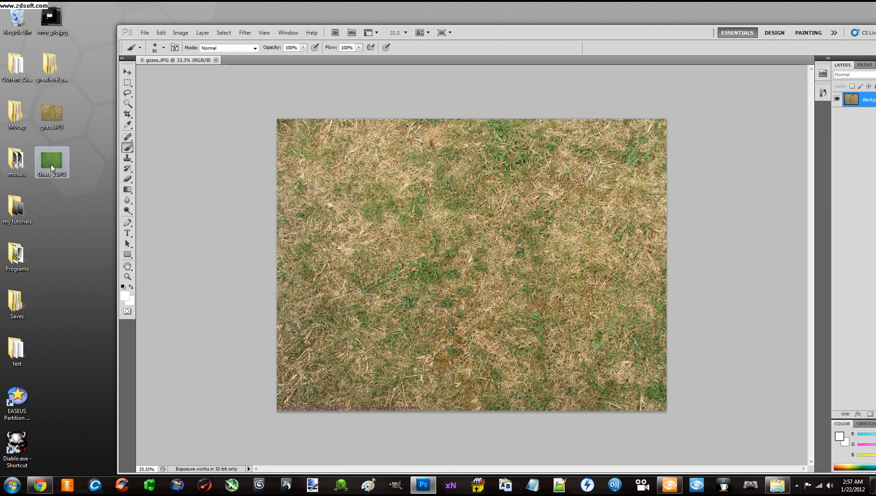
pyautogui.moveTo(51, 164); pyautogui.dragTo(238, 58)
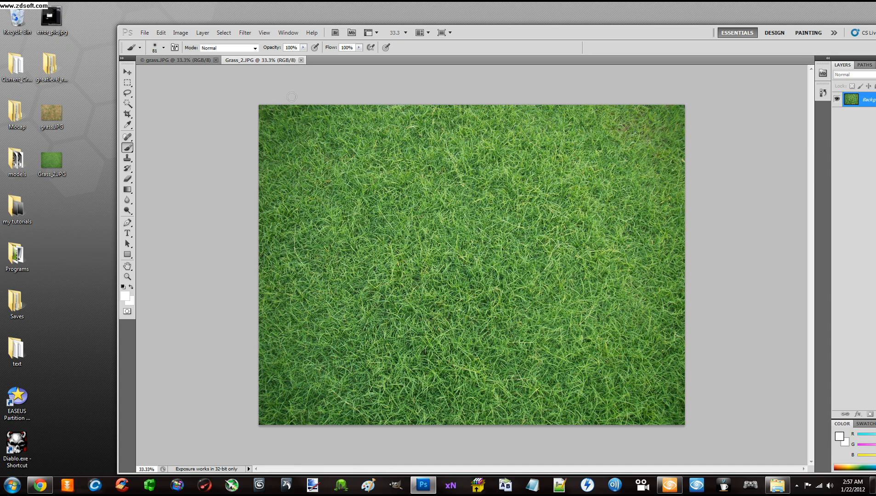
# - Resize the Grass_2.JPG image to 2048 pixels wide and 2048 pixels high
pyautogui.click(181, 32)
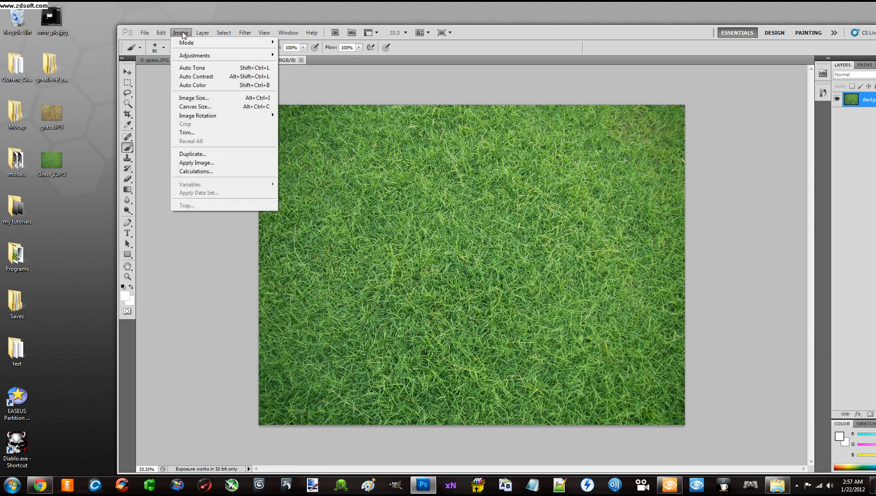
pyautogui.click(203, 100)
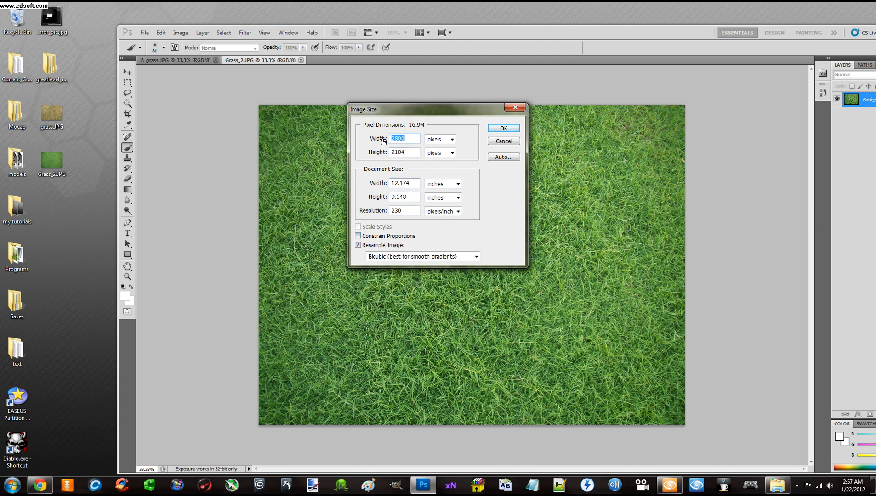
pyautogui.write('20')
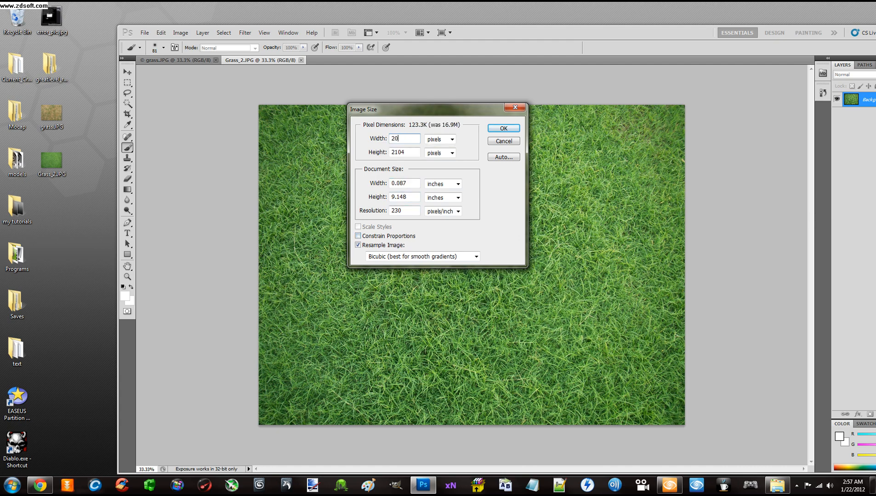
pyautogui.write('48')
pyautogui.doubleClick(407, 153)
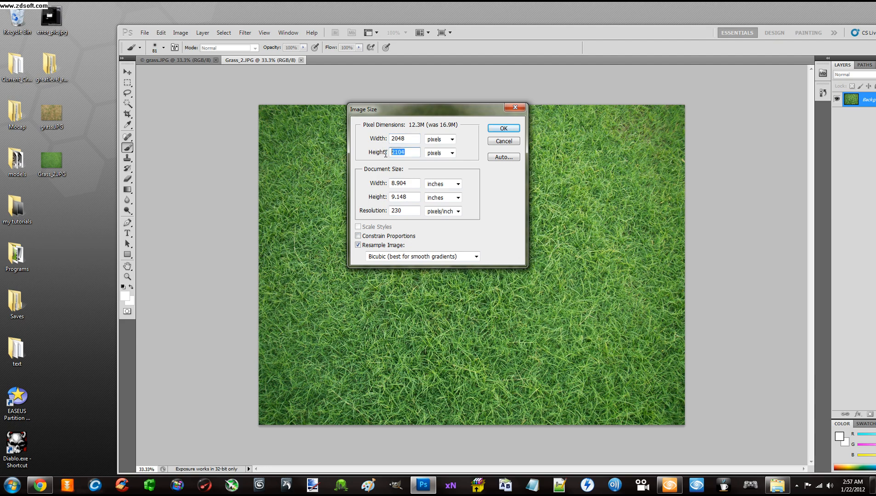
pyautogui.write('20')
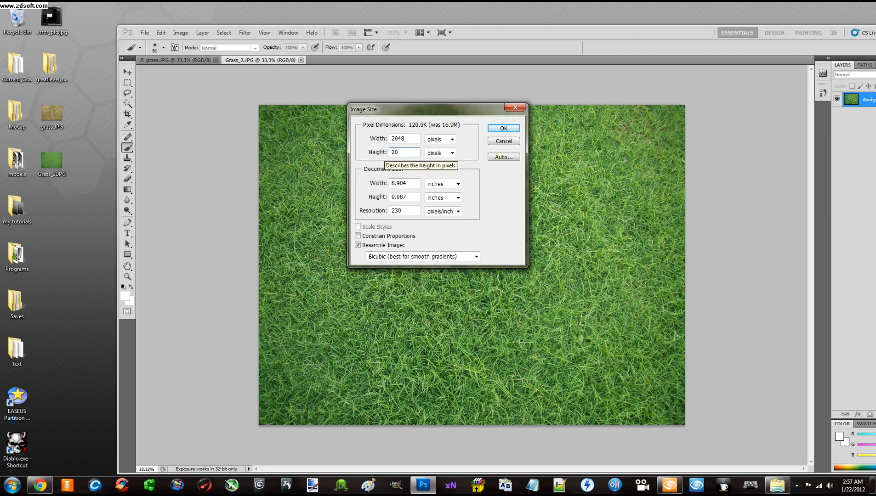
pyautogui.write('48')
pyautogui.click(417, 138)
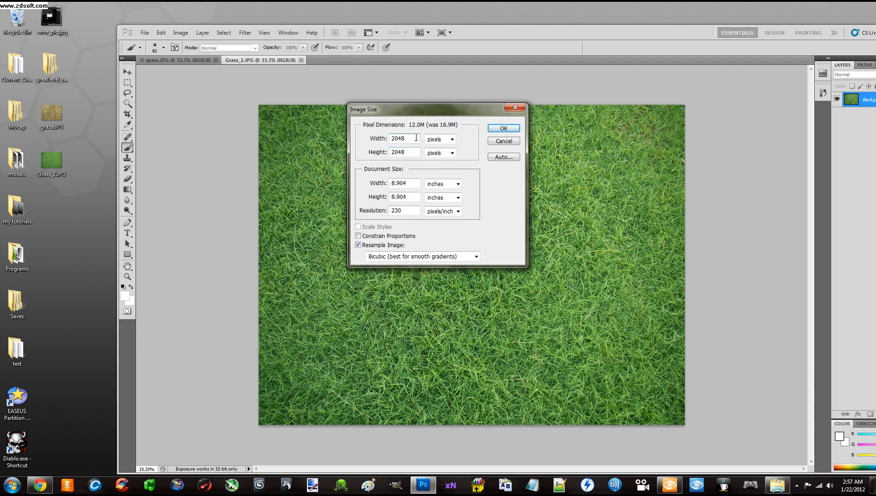
pyautogui.click(491, 129)
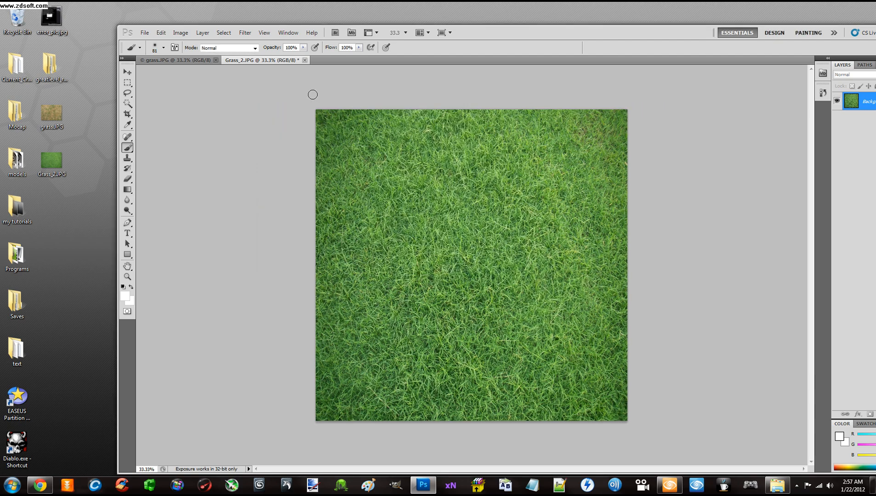
# - Switch to the grass.JPG document and resize its image to 2048 × 2048 pixels
pyautogui.click(197, 59)
pyautogui.click(180, 33)
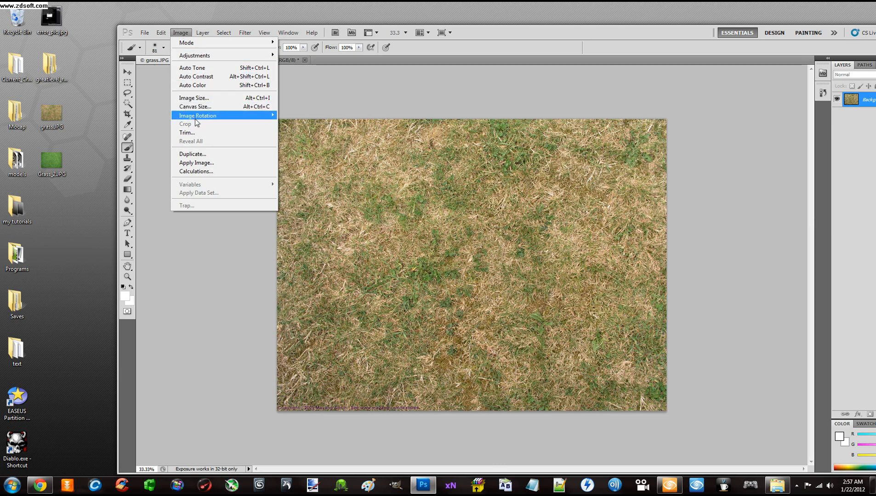
pyautogui.click(193, 98)
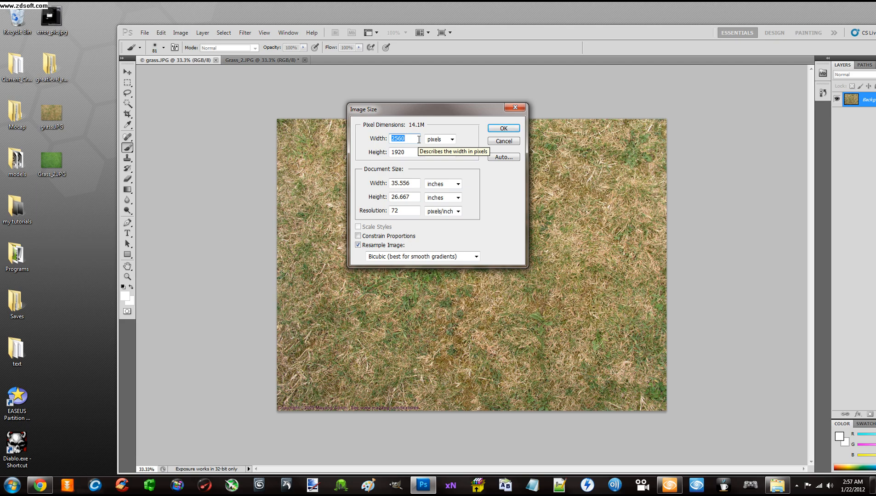
pyautogui.write('2048')
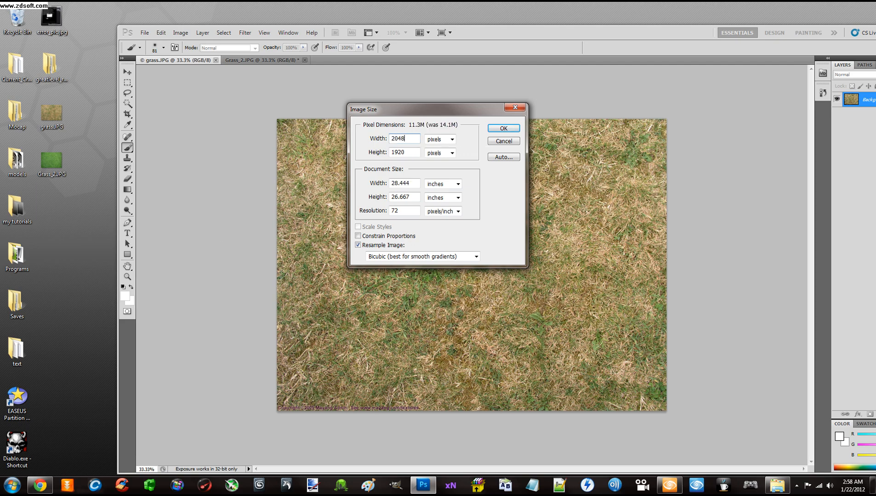
pyautogui.doubleClick(396, 152)
pyautogui.write('20')
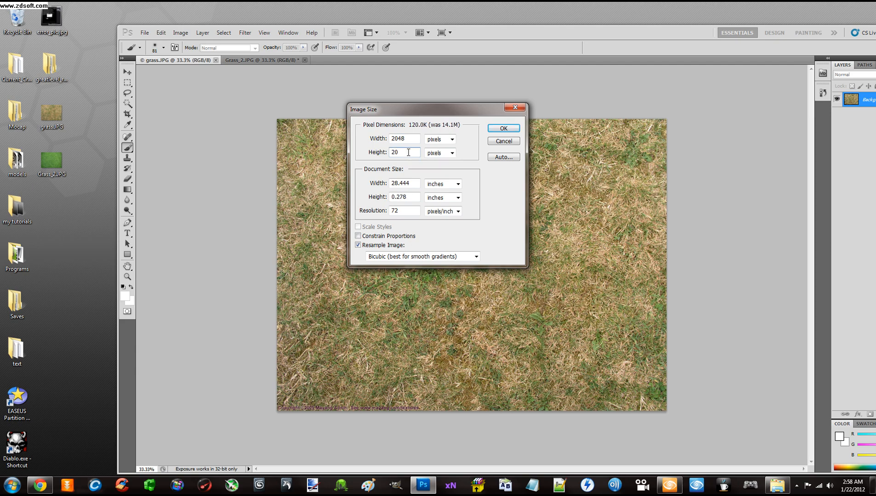
pyautogui.write('48')
pyautogui.click(504, 129)
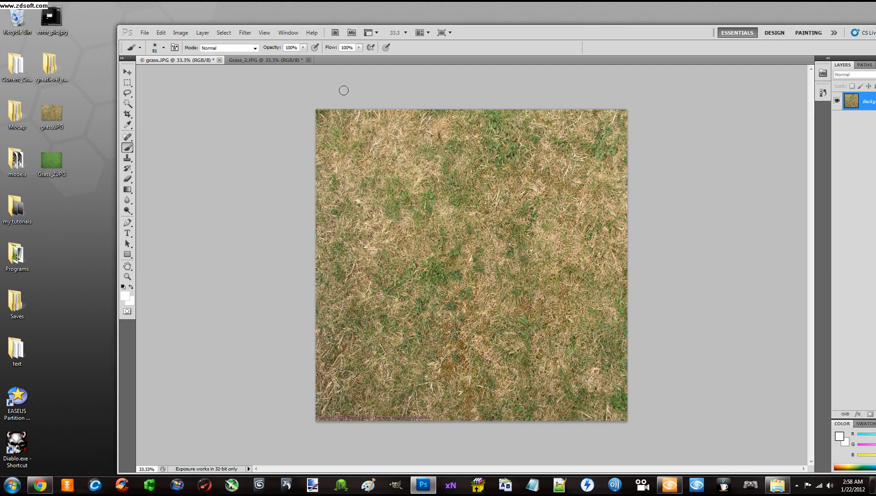
# - Switch back and forth between grass.JPG and Grass_2.JPG to compare the two resized images
pyautogui.click(274, 60)
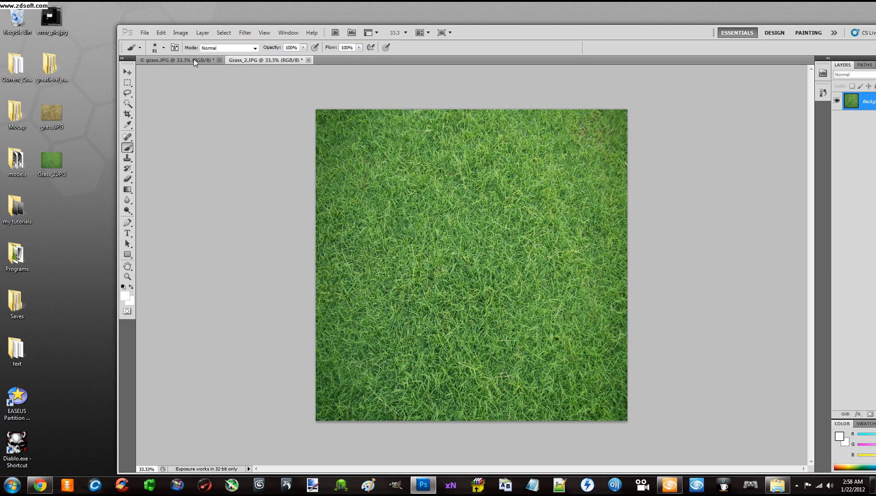
pyautogui.click(194, 60)
pyautogui.click(235, 60)
pyautogui.click(200, 60)
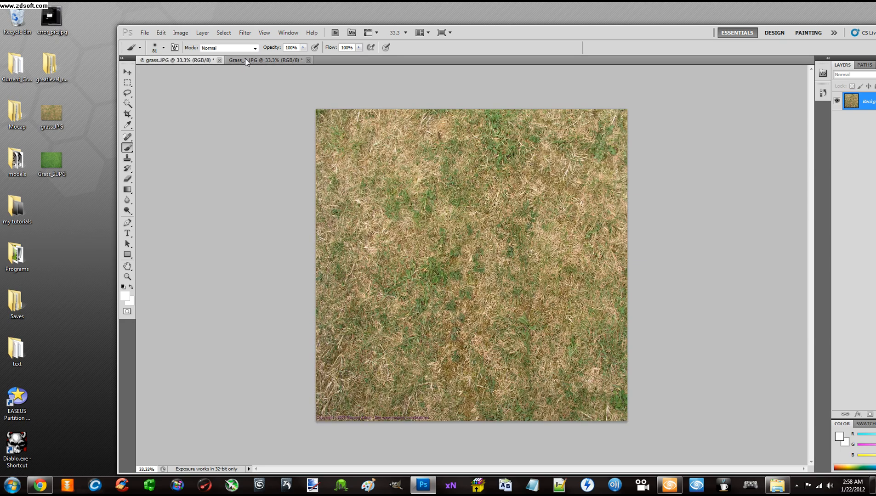
pyautogui.click(245, 60)
pyautogui.click(198, 60)
pyautogui.click(253, 60)
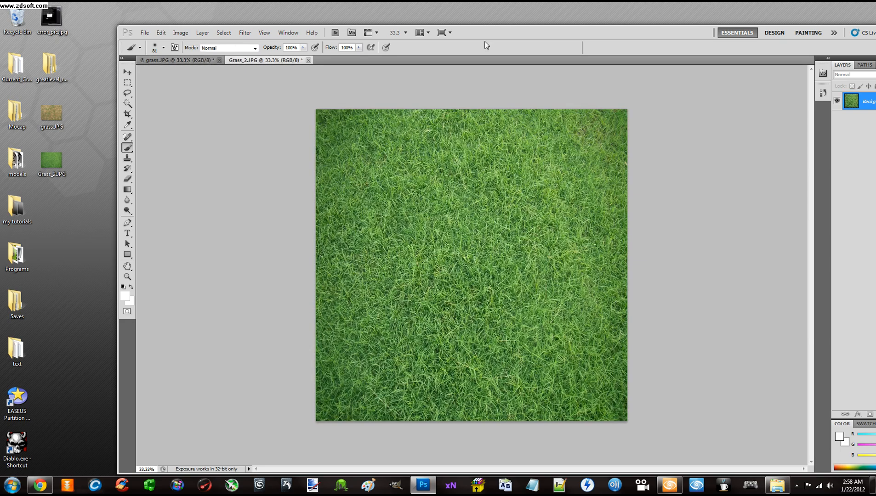
# - Reposition the Photoshop window to bring the layer list into full view, recheck both grass documents and leave grass.JPG active
pyautogui.moveTo(511, 39); pyautogui.dragTo(484, 28)
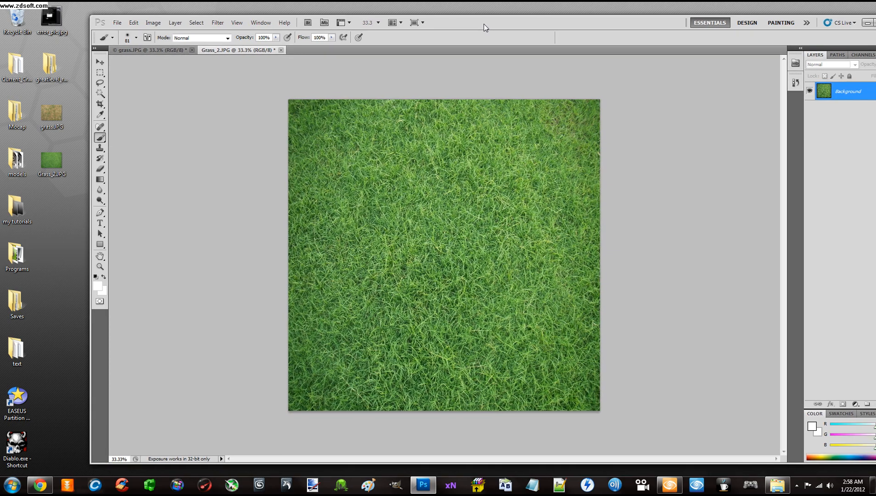
pyautogui.click(173, 52)
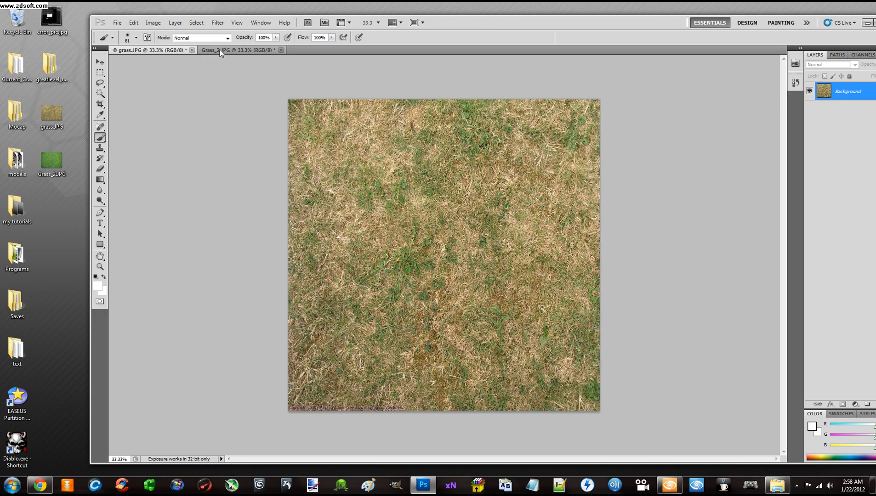
pyautogui.click(220, 50)
pyautogui.click(170, 50)
pyautogui.click(241, 50)
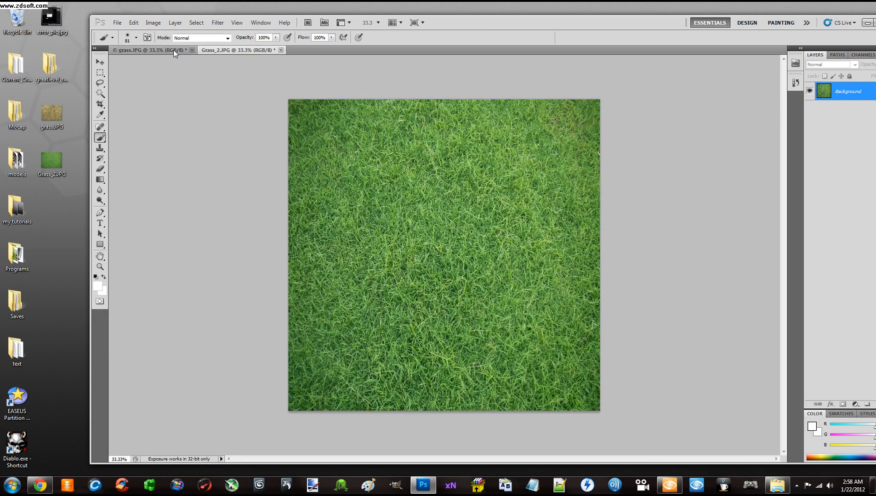
pyautogui.click(174, 50)
pyautogui.click(238, 51)
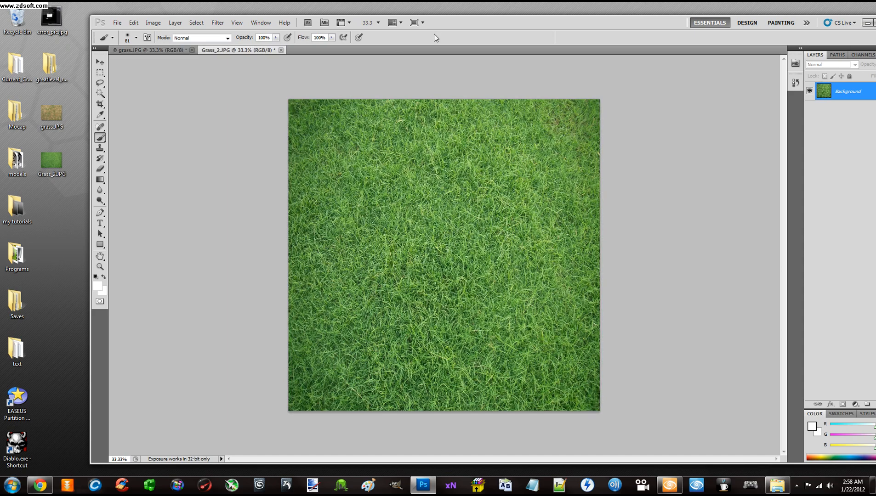
pyautogui.moveTo(443, 23); pyautogui.dragTo(433, 12)
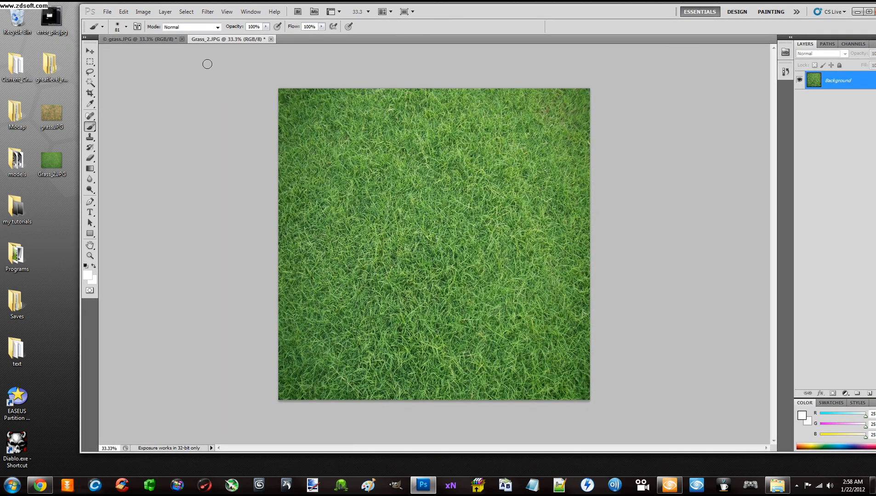
pyautogui.click(153, 40)
pyautogui.click(214, 39)
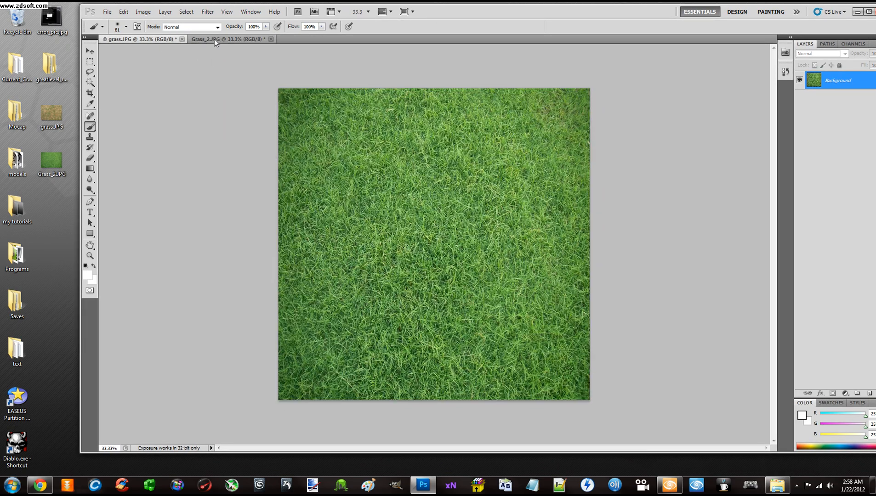
pyautogui.click(163, 41)
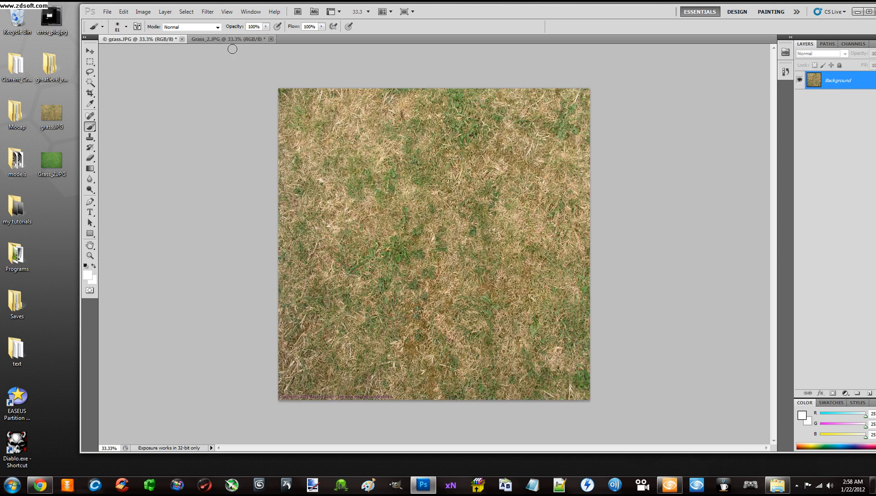
pyautogui.moveTo(637, 15); pyautogui.dragTo(628, 15)
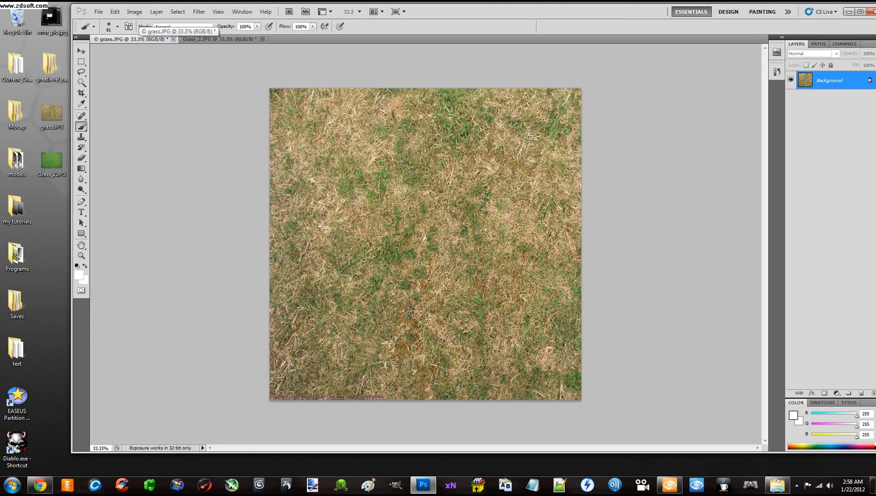
# - Add a new empty layer above the background in grass.JPG
pyautogui.rightClick(833, 128)
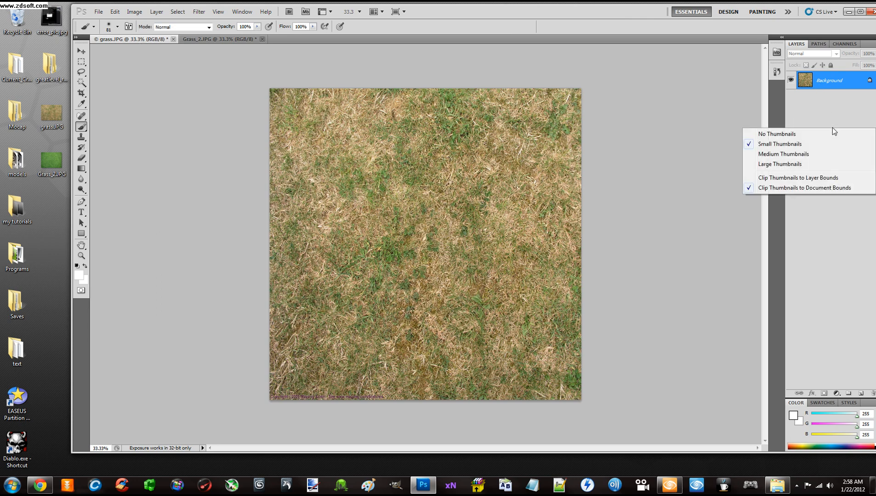
pyautogui.click(831, 120)
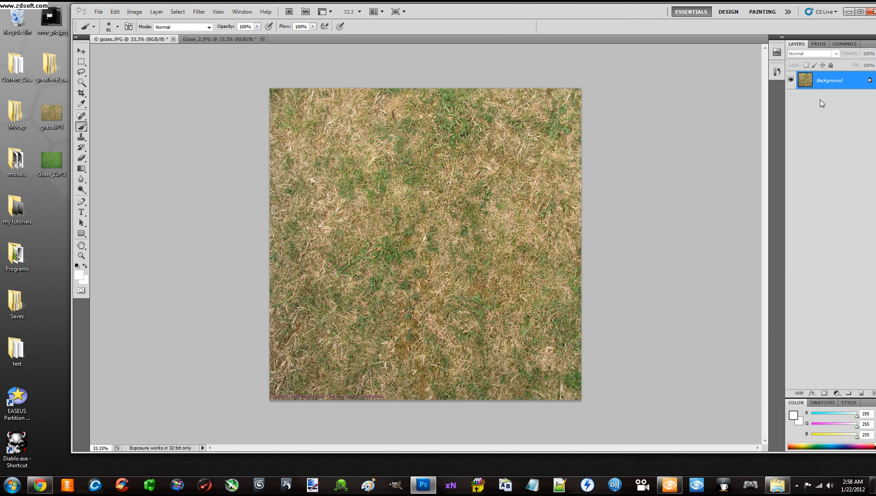
pyautogui.click(860, 394)
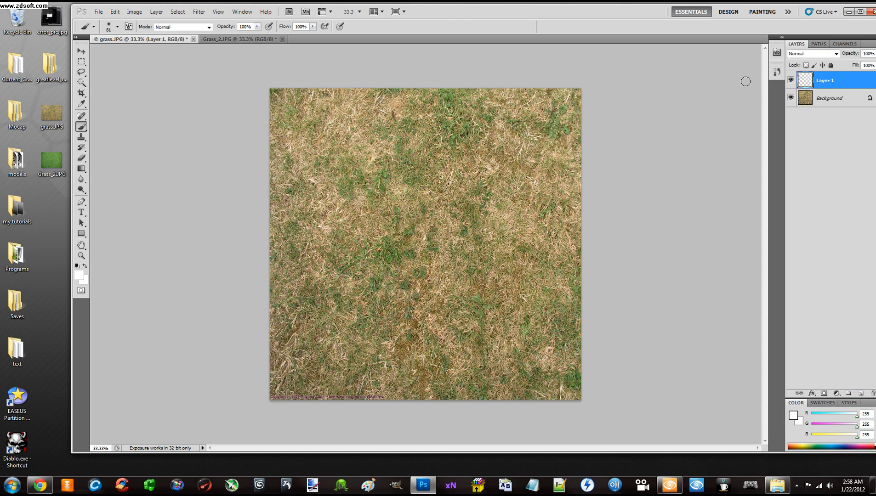
# - Copy the entire Grass_2.JPG image and paste it into the new empty layer of grass.JPG
pyautogui.click(211, 41)
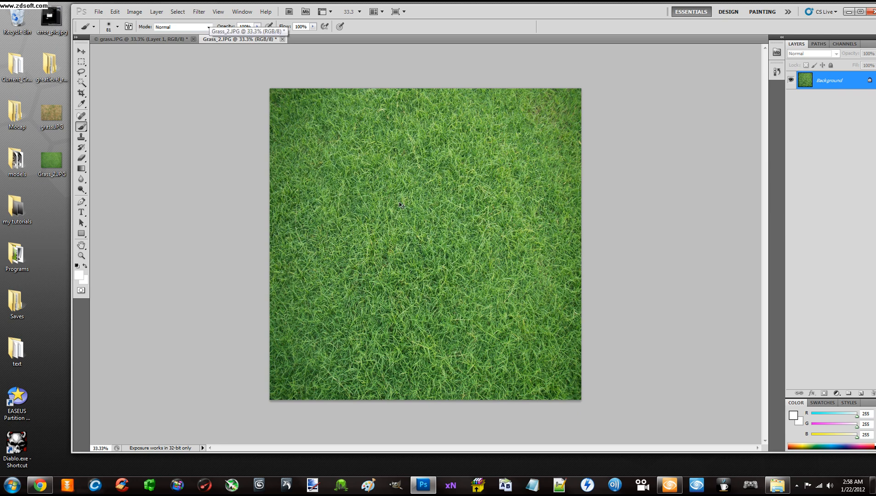
pyautogui.hotkey('ctrl', 'a')
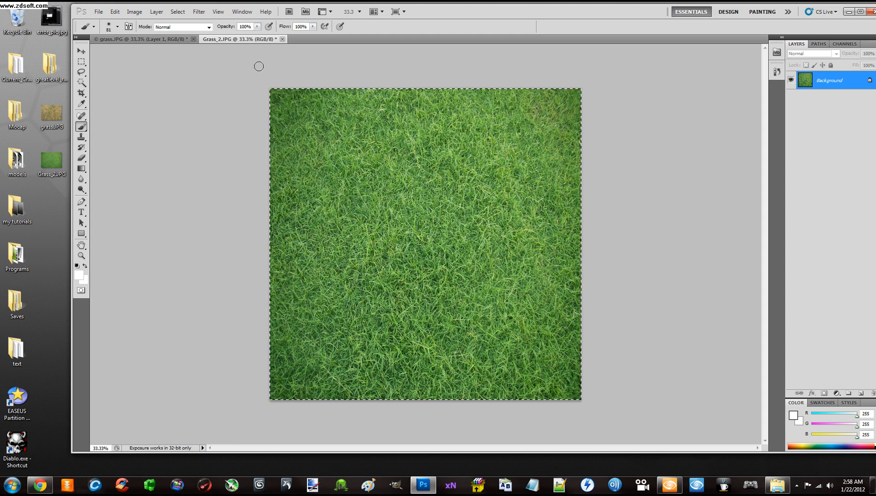
pyautogui.click(143, 39)
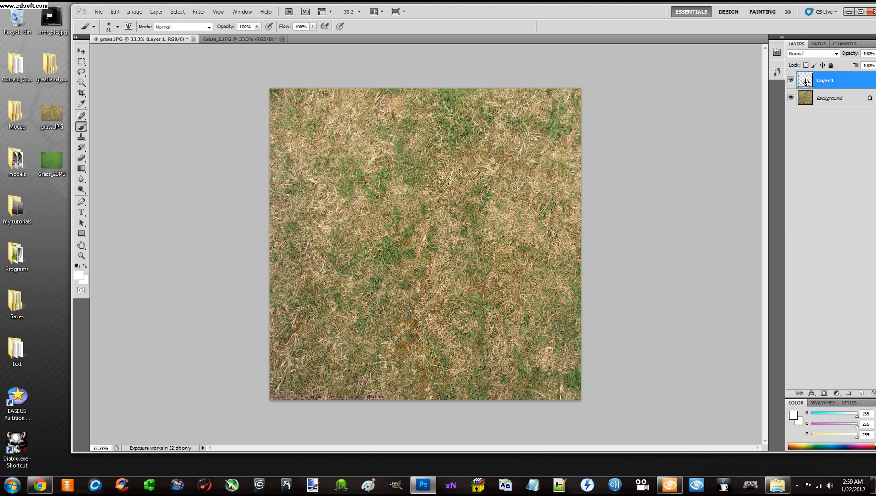
pyautogui.hotkey('ctrl', 'v')
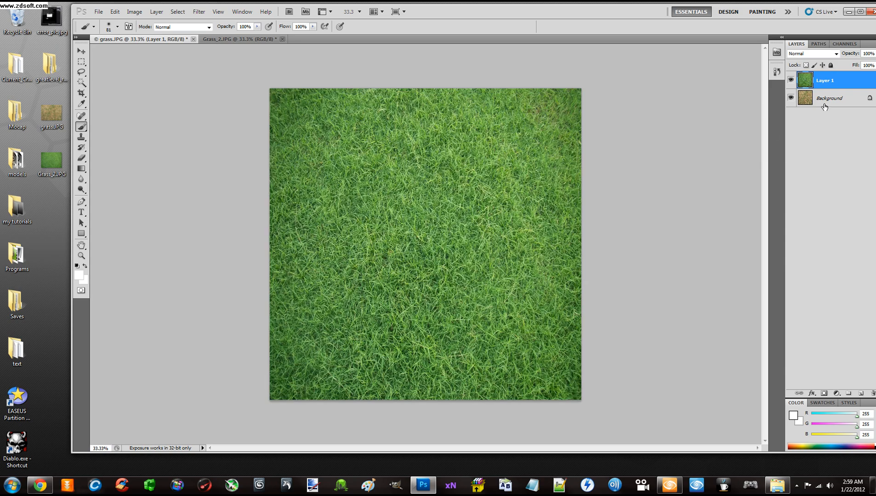
pyautogui.click(825, 106)
pyautogui.click(825, 86)
pyautogui.click(825, 104)
pyautogui.click(825, 87)
pyautogui.click(825, 104)
pyautogui.click(824, 87)
pyautogui.click(825, 102)
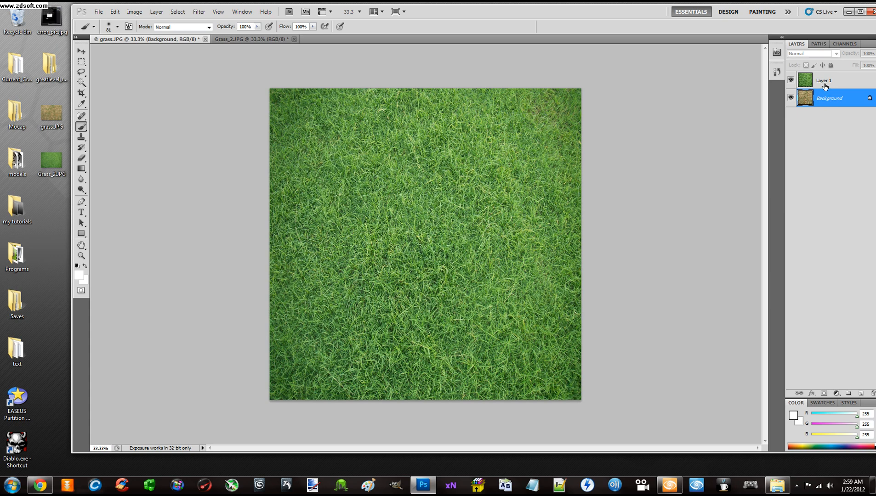
pyautogui.click(825, 87)
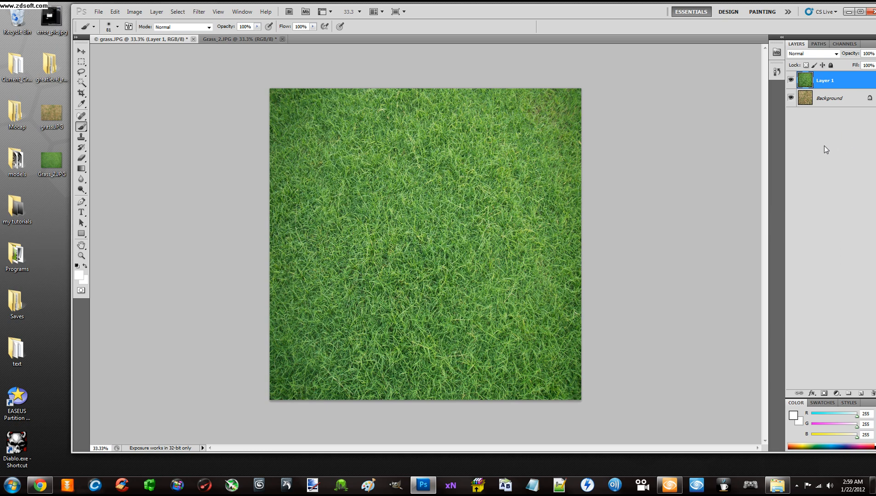
pyautogui.click(828, 98)
# - Try the Color Burn, Darken and Dissolve blend modes on the green grass layer and set it to Multiply
pyautogui.click(828, 81)
pyautogui.click(836, 54)
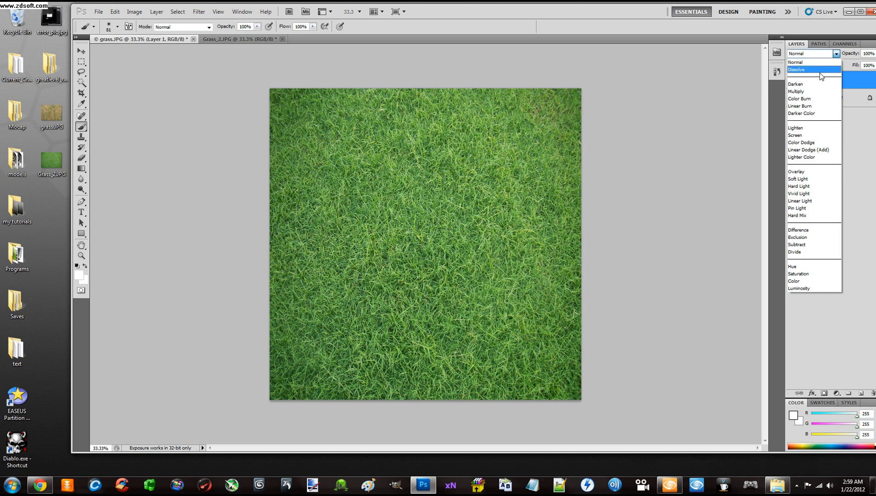
pyautogui.click(808, 99)
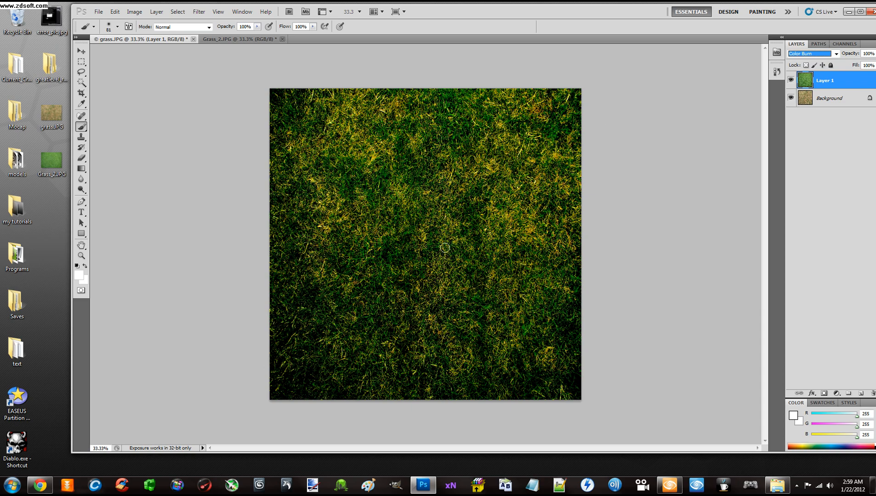
pyautogui.click(836, 54)
pyautogui.click(820, 84)
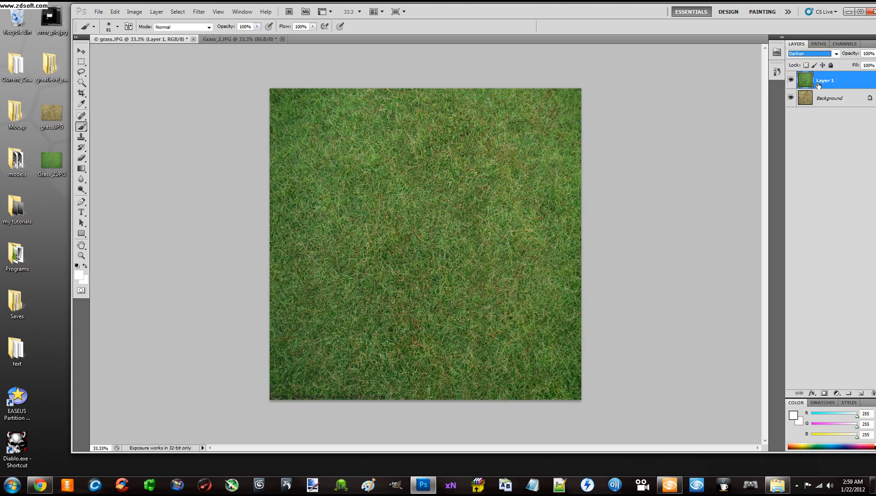
pyautogui.click(836, 54)
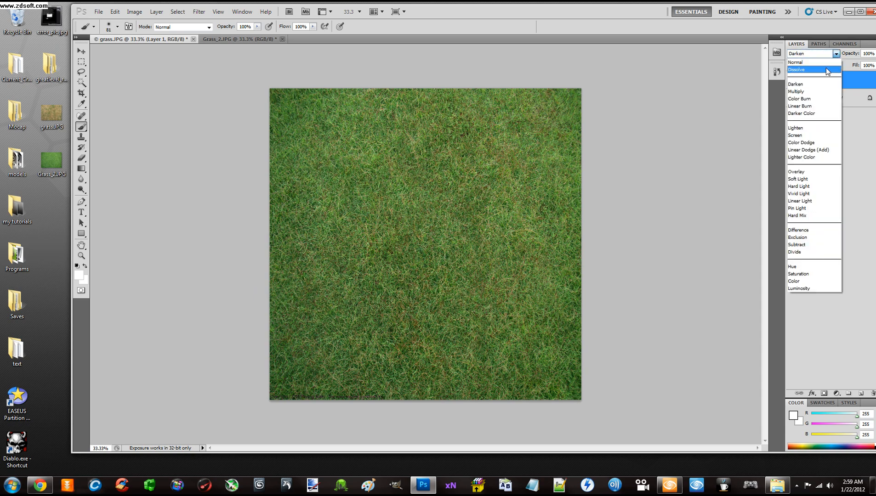
pyautogui.click(827, 69)
pyautogui.click(836, 54)
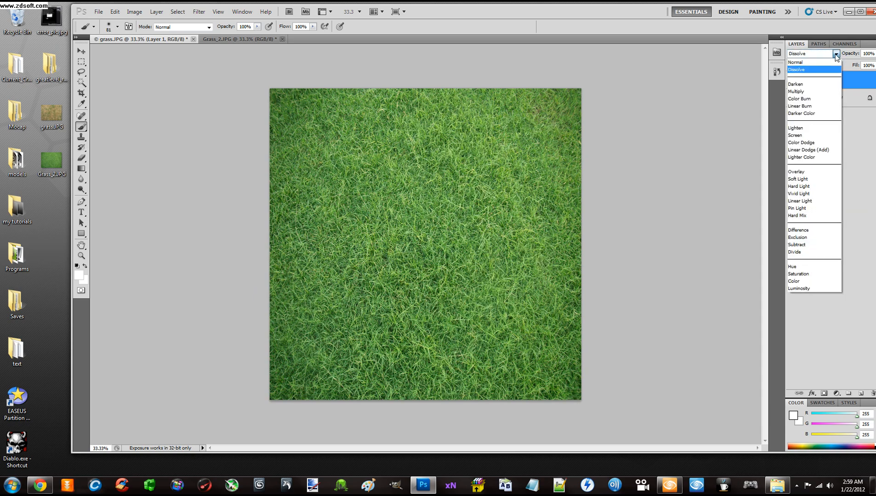
pyautogui.click(800, 92)
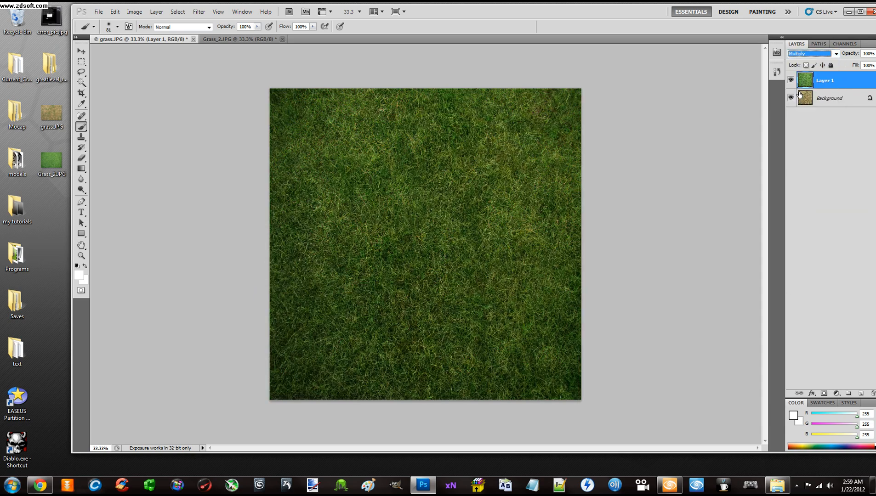
# - Try the Darker Color, Lighten, Screen, Soft Light and Pin Light blend modes on Layer 1
pyautogui.click(829, 54)
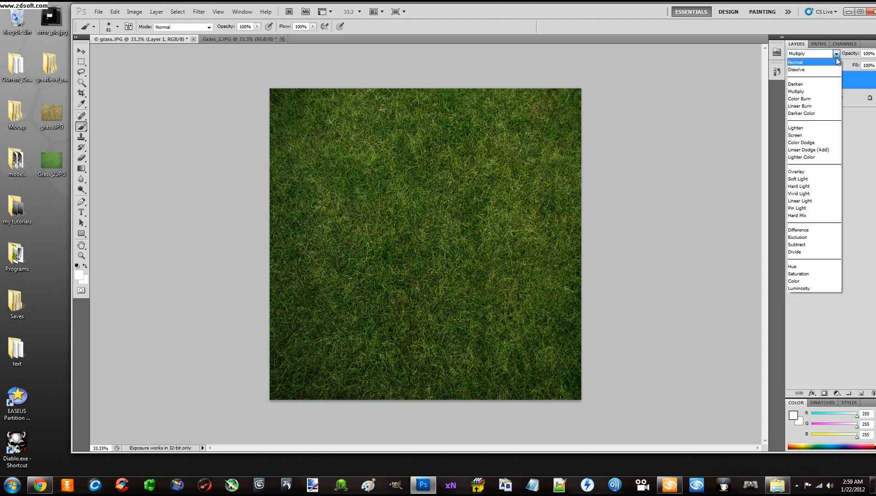
pyautogui.click(804, 115)
pyautogui.click(836, 54)
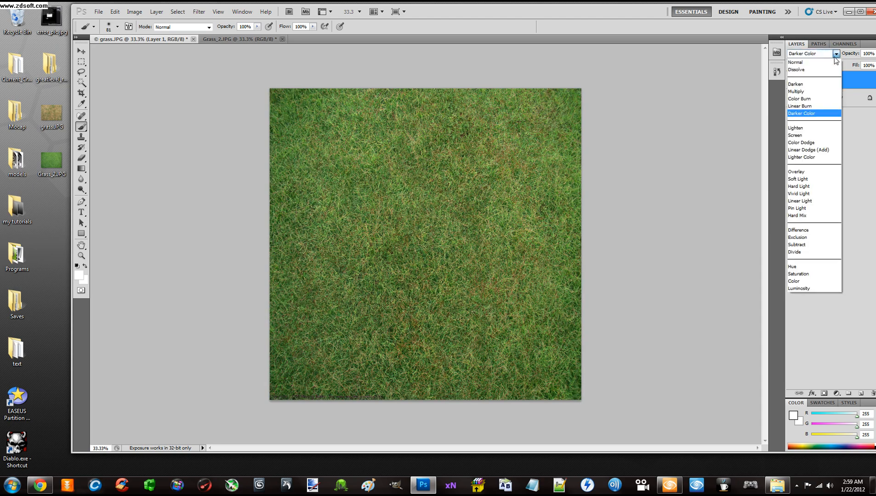
pyautogui.click(804, 127)
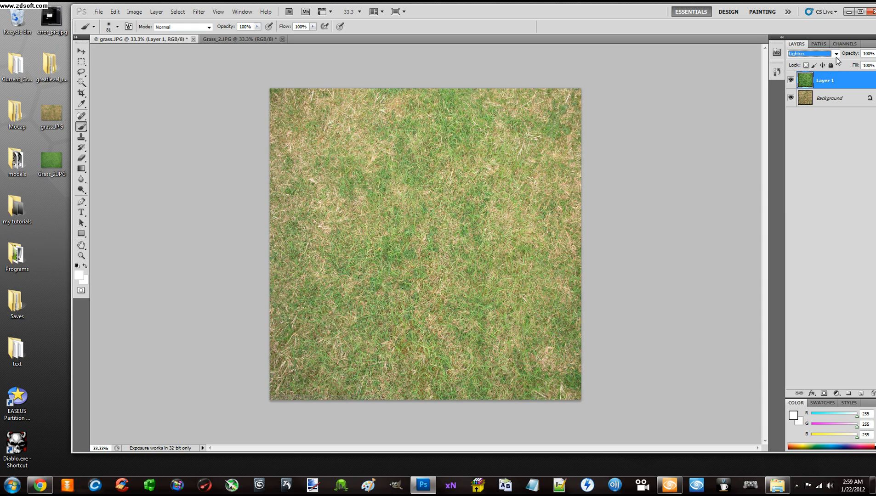
pyautogui.click(836, 54)
pyautogui.click(804, 135)
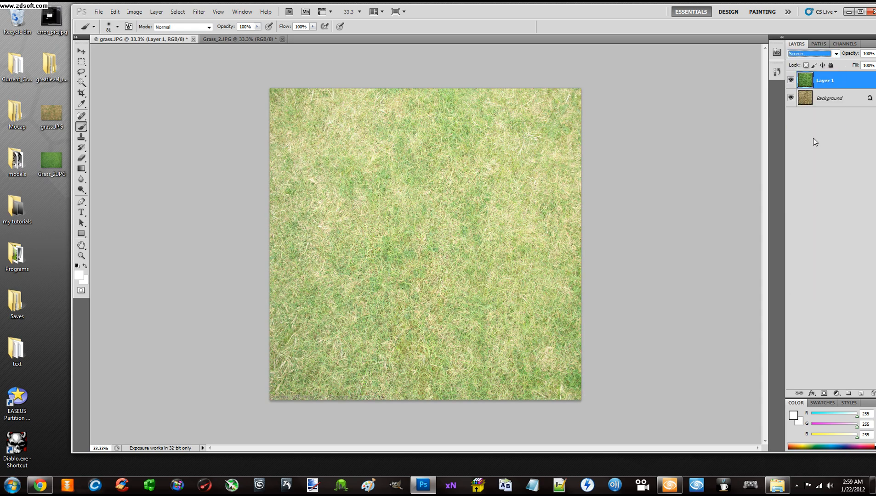
pyautogui.click(836, 54)
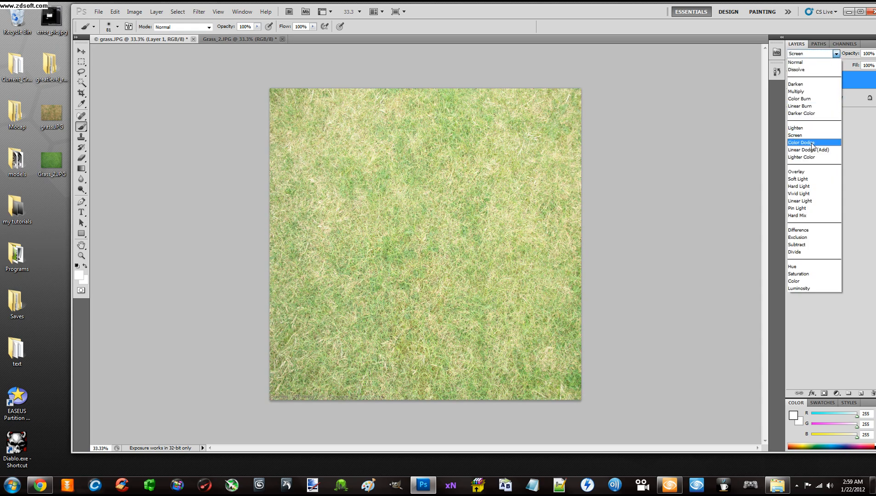
pyautogui.click(812, 179)
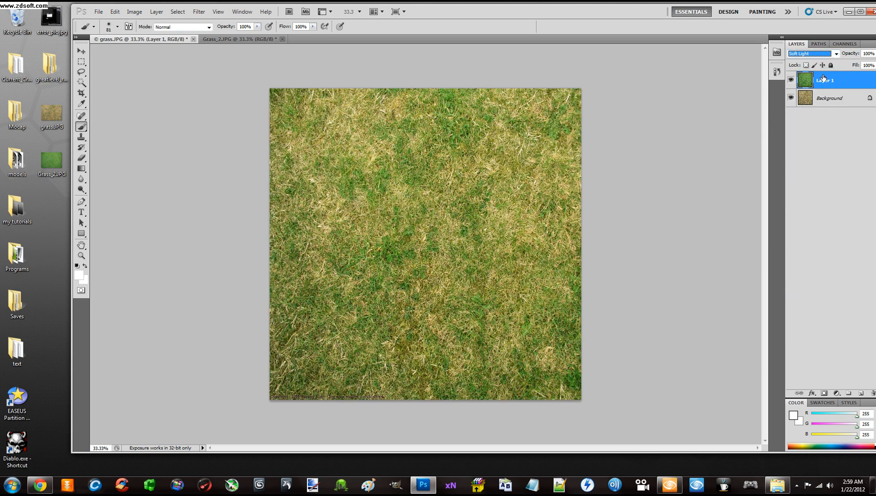
pyautogui.click(835, 53)
pyautogui.click(810, 210)
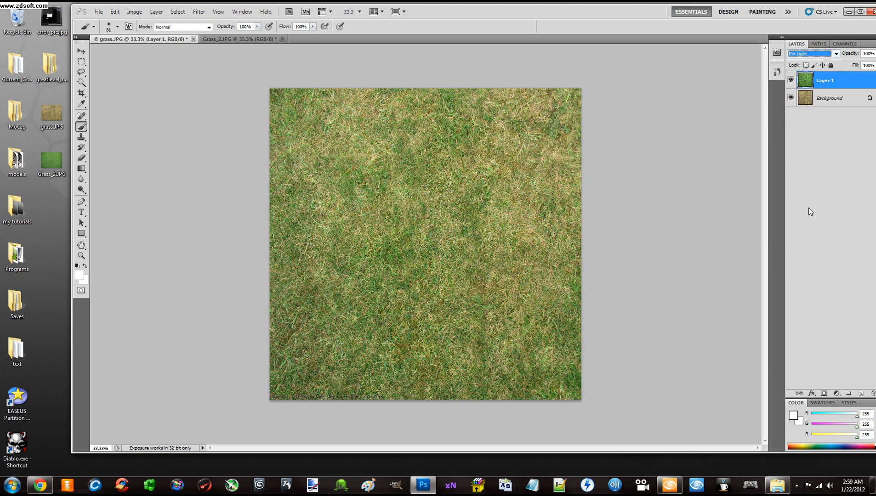
# - Compare the blended grass with the original background by toggling Layer 1's visibility off and on repeatedly
pyautogui.click(829, 102)
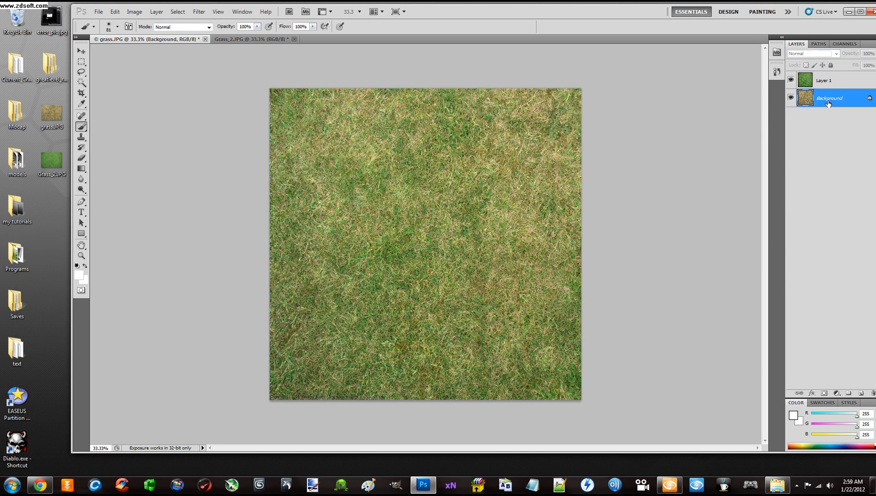
pyautogui.click(826, 81)
pyautogui.click(791, 81)
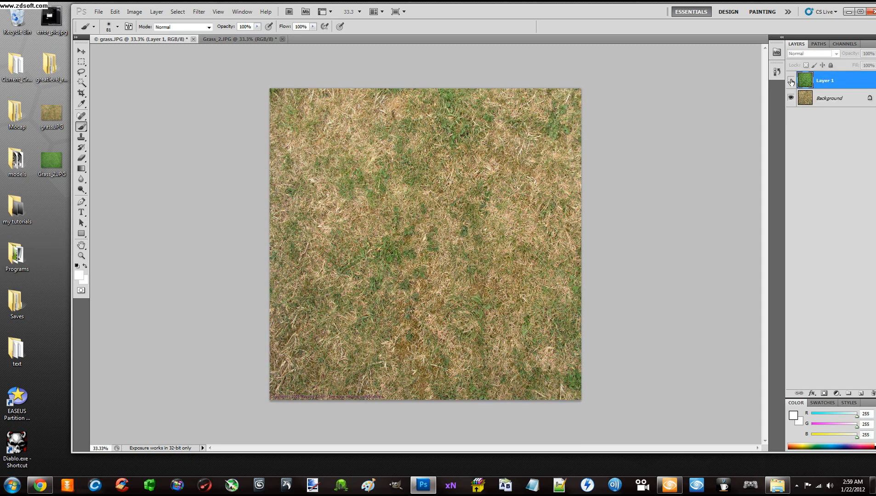
pyautogui.click(791, 81)
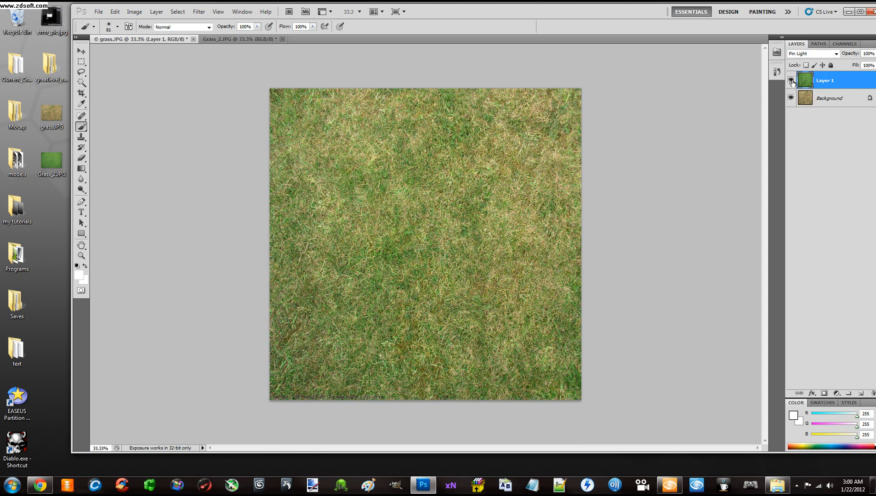
pyautogui.click(791, 81)
pyautogui.click(790, 80)
pyautogui.click(791, 81)
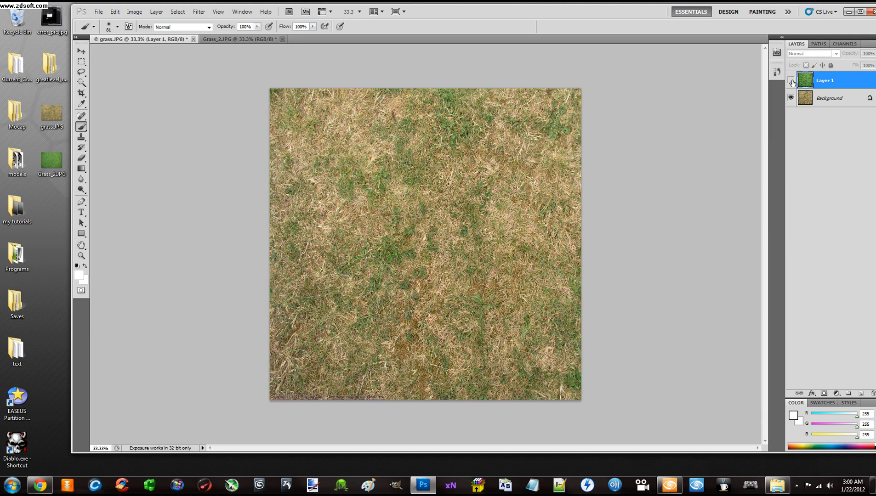
pyautogui.click(791, 81)
pyautogui.click(791, 81)
pyautogui.click(791, 81)
pyautogui.click(791, 81)
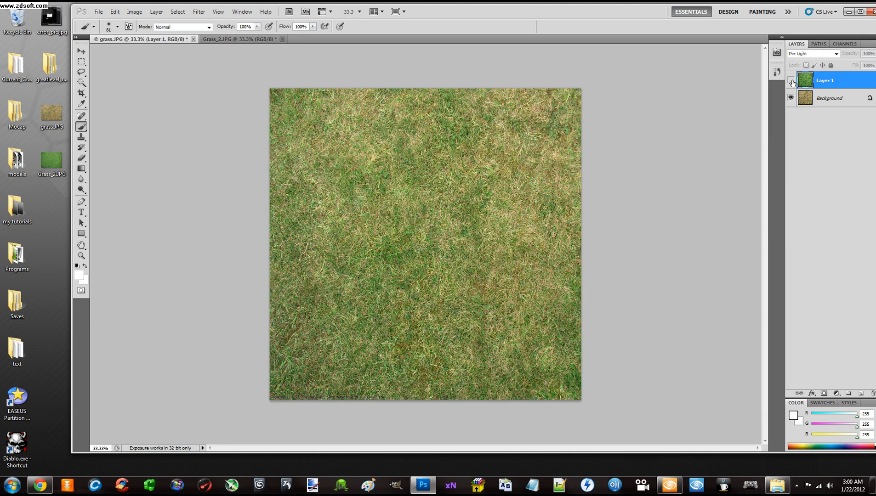
pyautogui.click(791, 81)
pyautogui.click(791, 80)
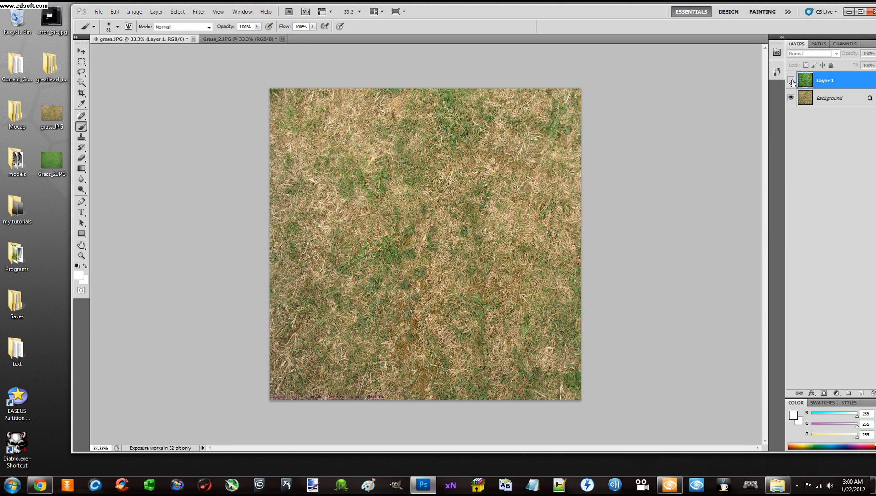
pyautogui.click(791, 81)
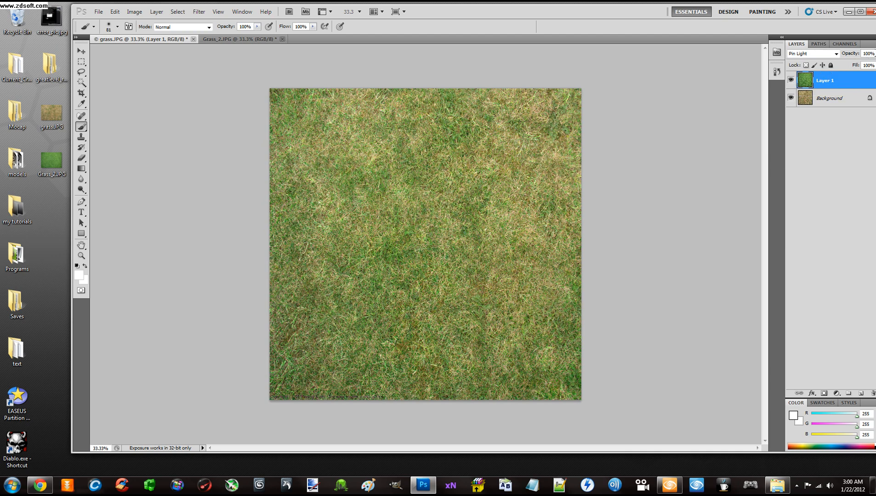
# - Maximize the program window and lower Layer 1's opacity to 75%
pyautogui.doubleClick(642, 17)
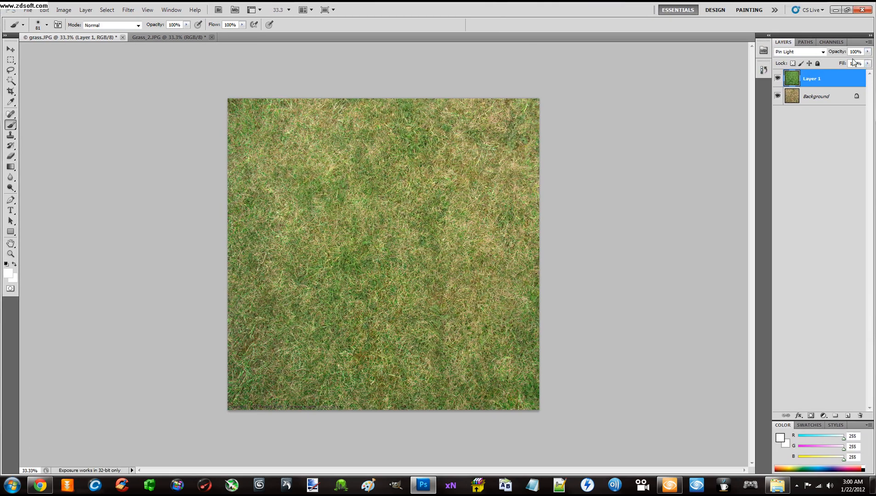
pyautogui.click(867, 52)
pyautogui.moveTo(867, 60)
pyautogui.mouseDown()
pyautogui.moveTo(830, 66)
pyautogui.moveTo(873, 65)
pyautogui.moveTo(822, 63)
pyautogui.moveTo(874, 65)
pyautogui.mouseUp()
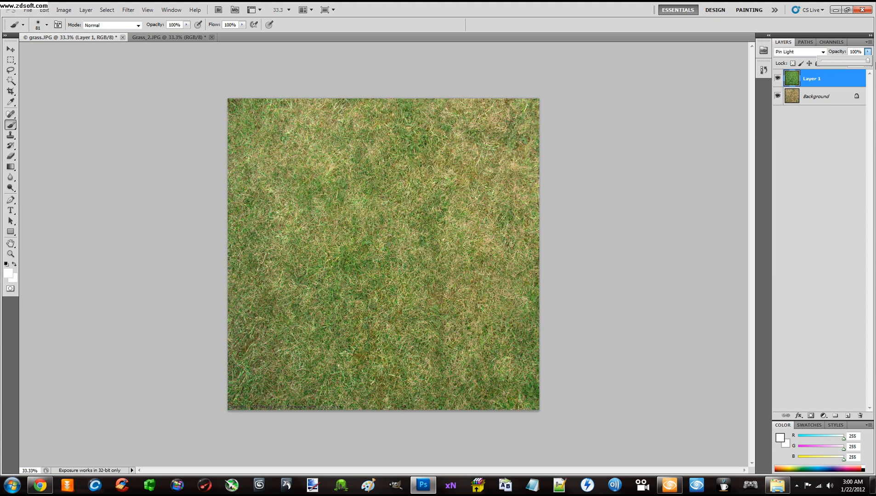
pyautogui.moveTo(868, 63); pyautogui.dragTo(857, 64)
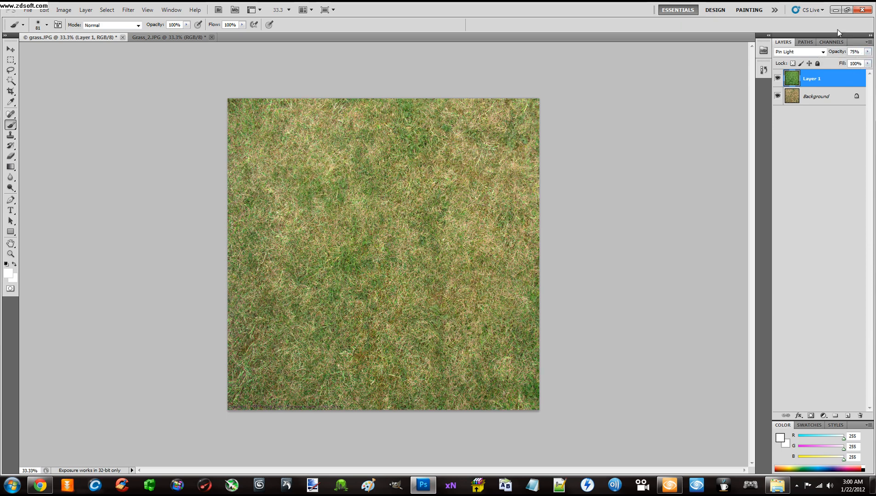
# - Try the Darken, Linear Burn, Subtract, Saturation and Color blend modes on Layer 1
pyautogui.click(822, 48)
pyautogui.click(812, 79)
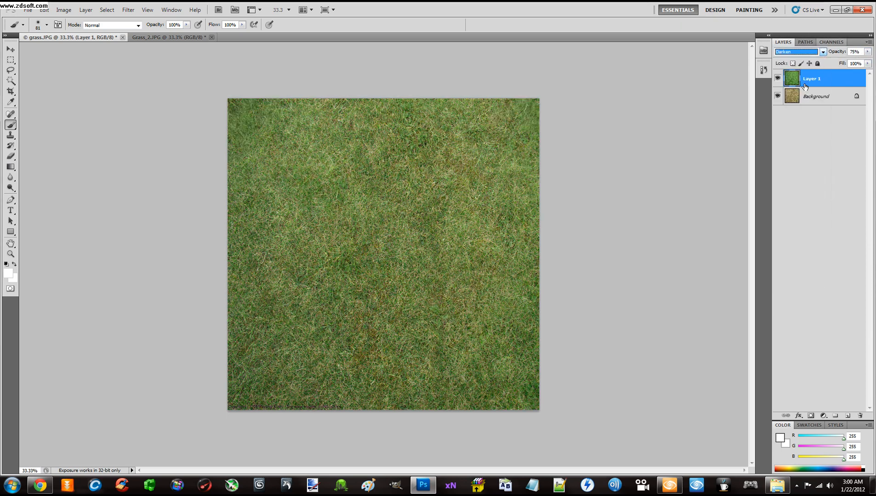
pyautogui.click(823, 51)
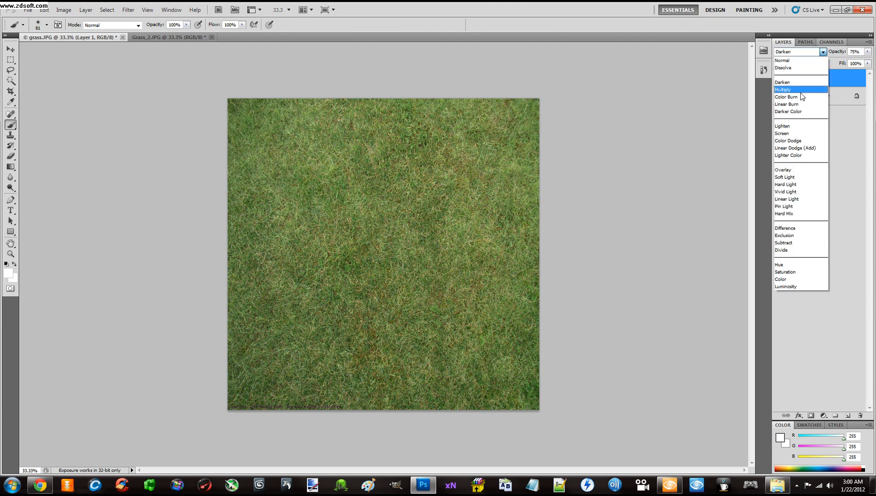
pyautogui.click(787, 104)
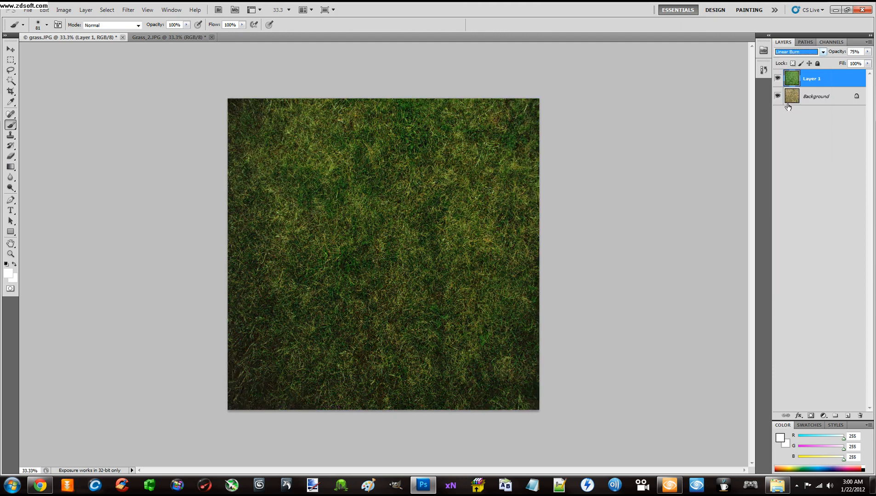
pyautogui.click(822, 52)
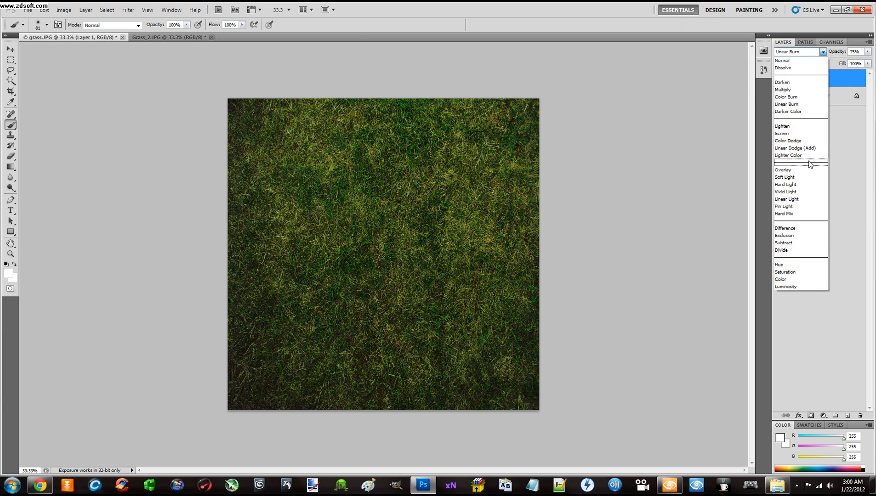
pyautogui.click(790, 243)
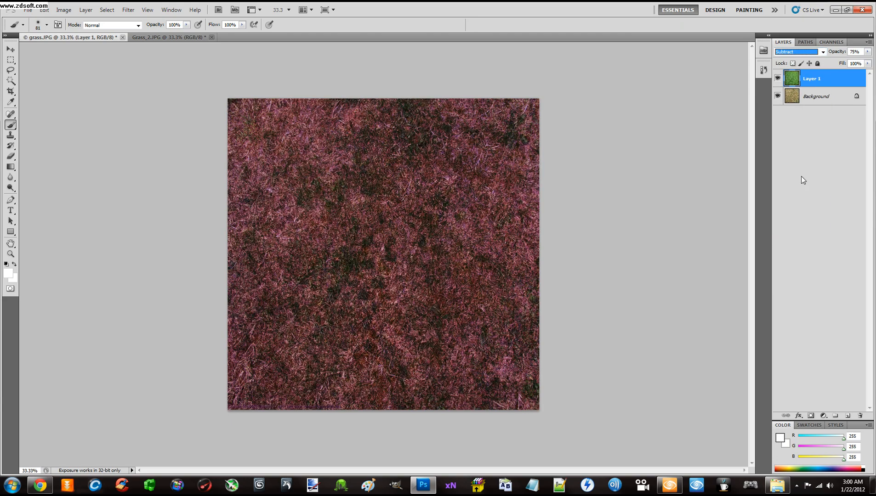
pyautogui.click(822, 51)
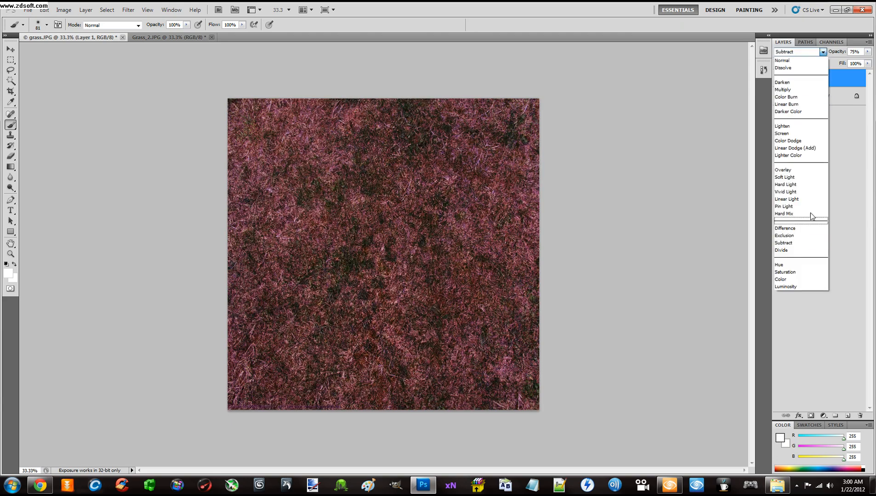
pyautogui.click(798, 265)
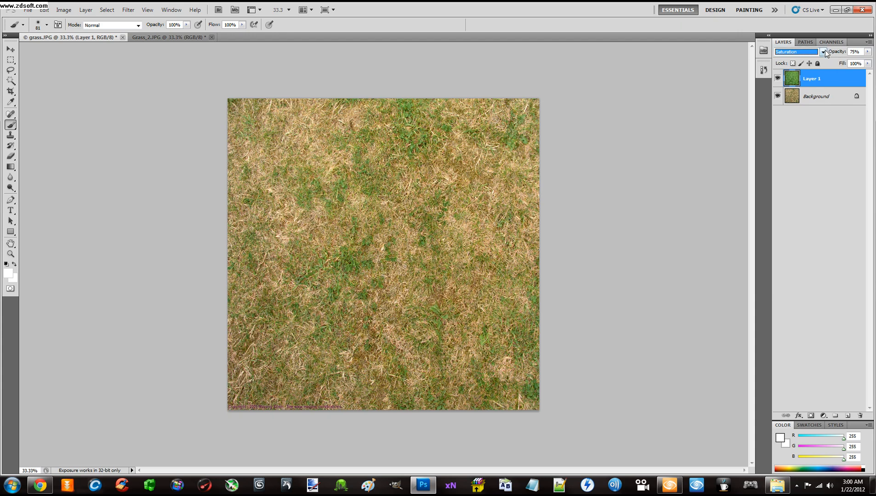
pyautogui.click(823, 52)
pyautogui.click(800, 279)
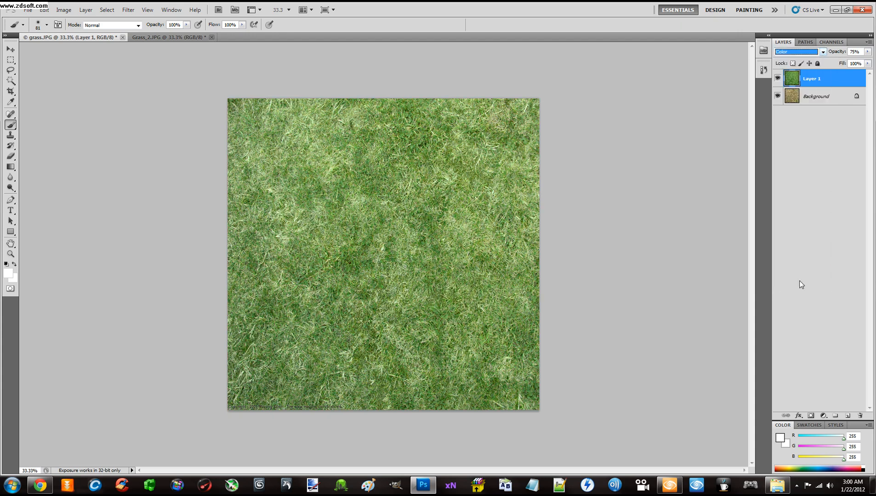
# - Set Layer 1's blend mode to Overlay and compare it with the background by toggling the layer's visibility
pyautogui.click(823, 52)
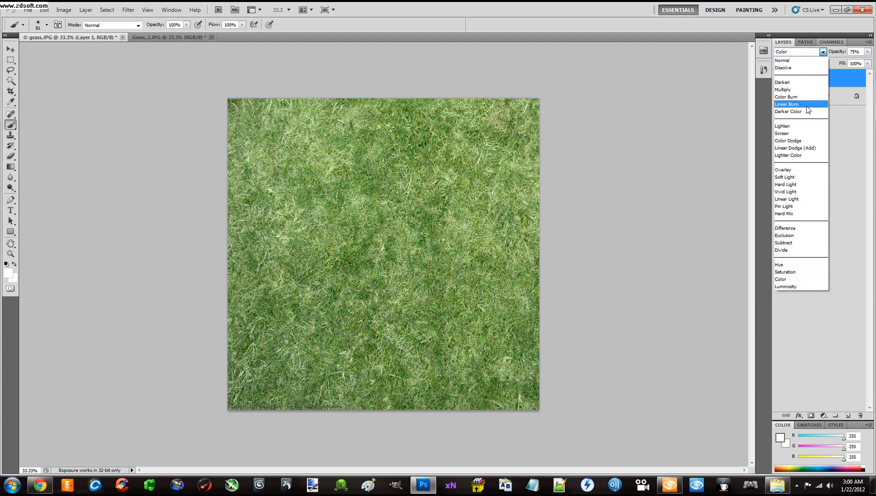
pyautogui.click(799, 170)
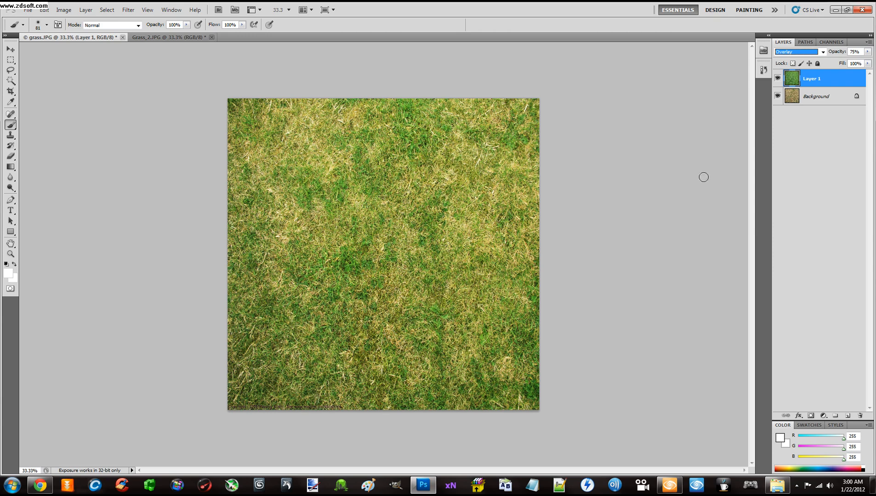
pyautogui.click(777, 78)
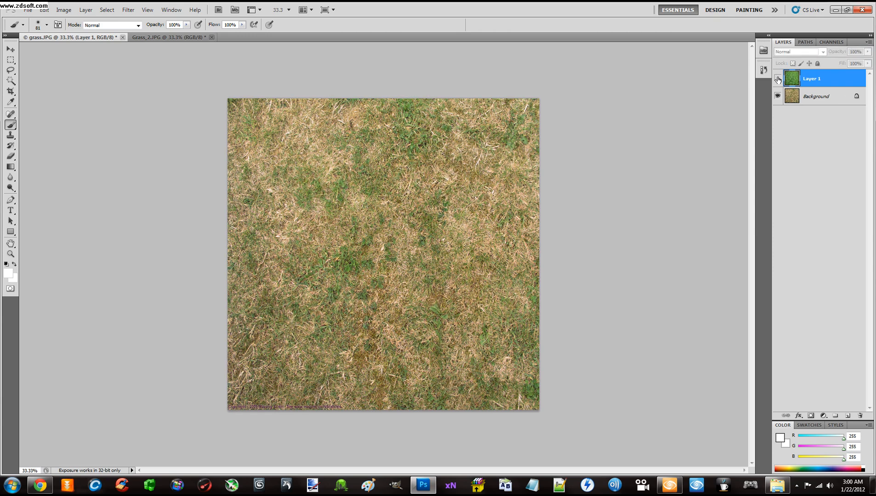
pyautogui.click(778, 78)
pyautogui.click(777, 79)
pyautogui.click(777, 78)
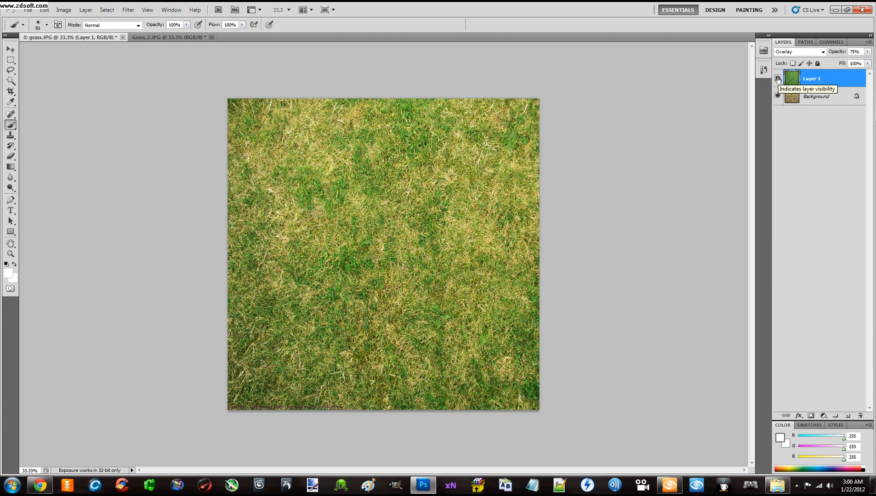
pyautogui.click(778, 78)
pyautogui.click(777, 79)
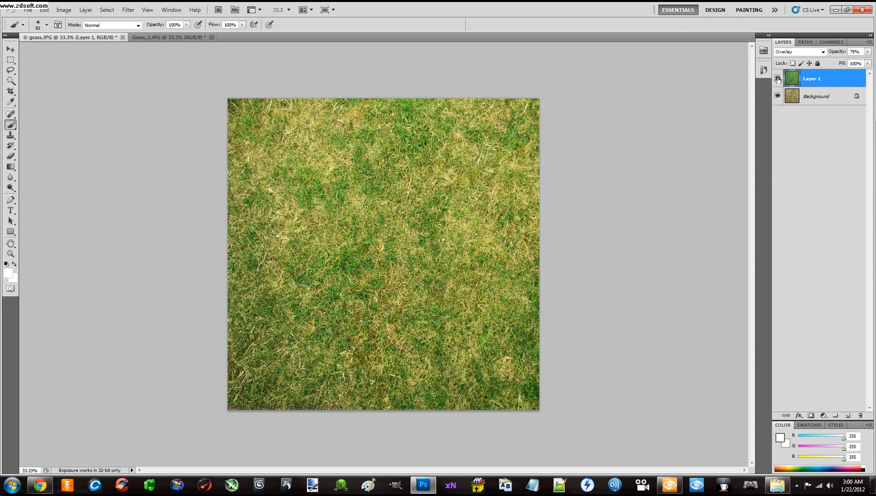
# - Set Layer 1's opacity to 76%, then leave no layer selected
pyautogui.click(867, 52)
pyautogui.moveTo(857, 63)
pyautogui.mouseDown()
pyautogui.moveTo(836, 63)
pyautogui.moveTo(855, 65)
pyautogui.mouseUp()
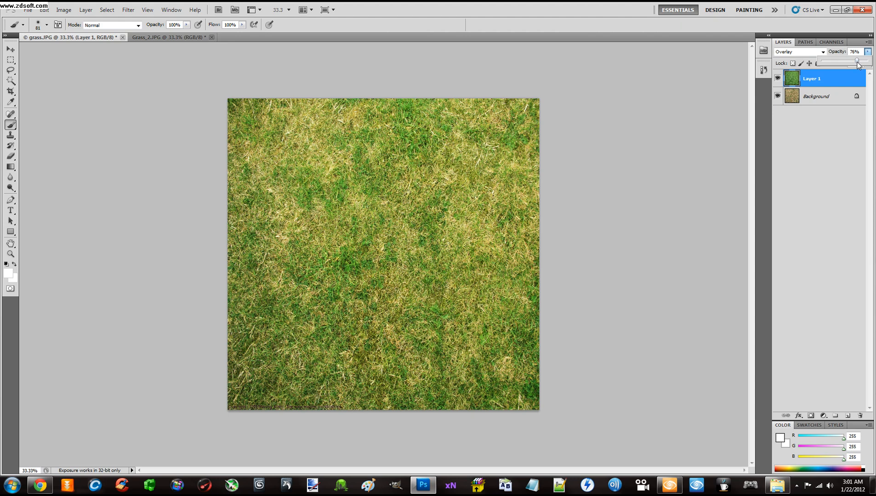
pyautogui.click(812, 135)
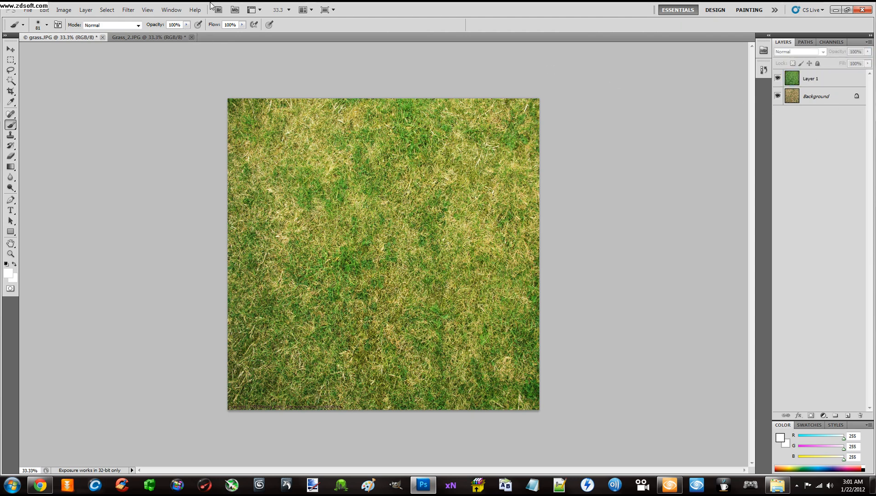
# - Close the Grass_2.JPG document without saving its changes
pyautogui.click(127, 39)
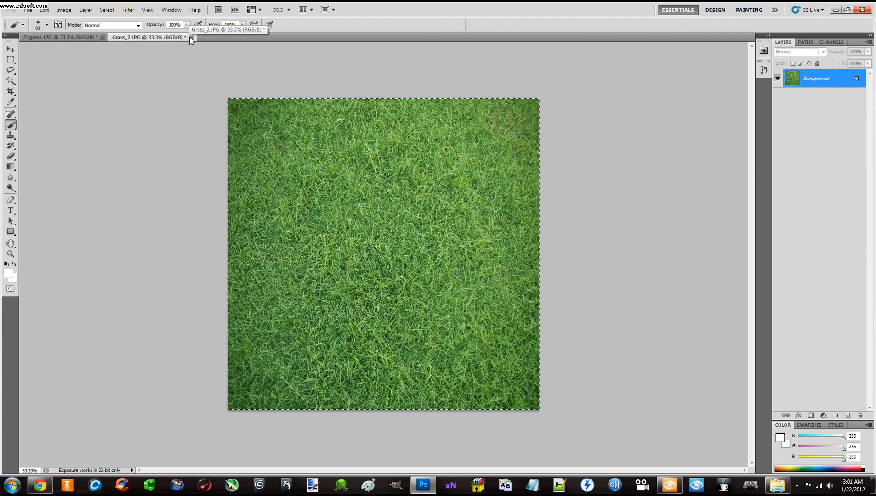
pyautogui.click(191, 37)
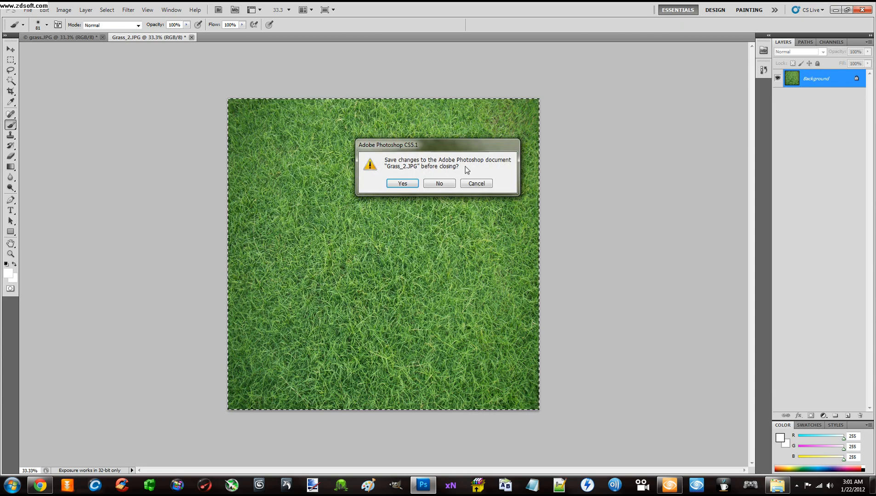
pyautogui.click(440, 183)
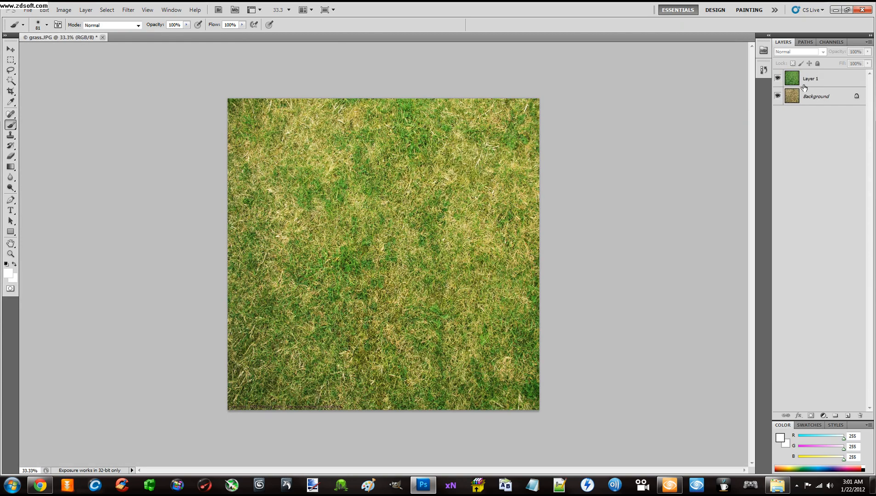
# - Compare the blended grass with the original background by toggling Layer 1's visibility, leaving the layer shown
pyautogui.click(777, 80)
pyautogui.click(778, 80)
pyautogui.click(777, 80)
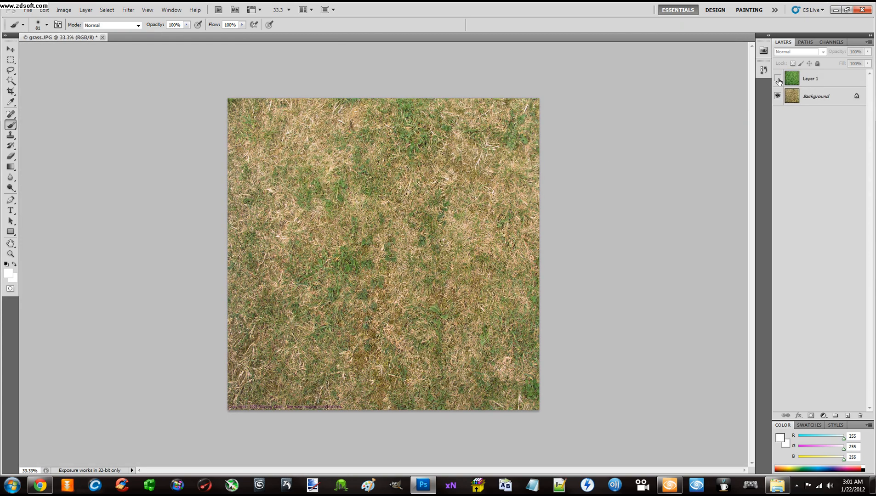
pyautogui.click(778, 80)
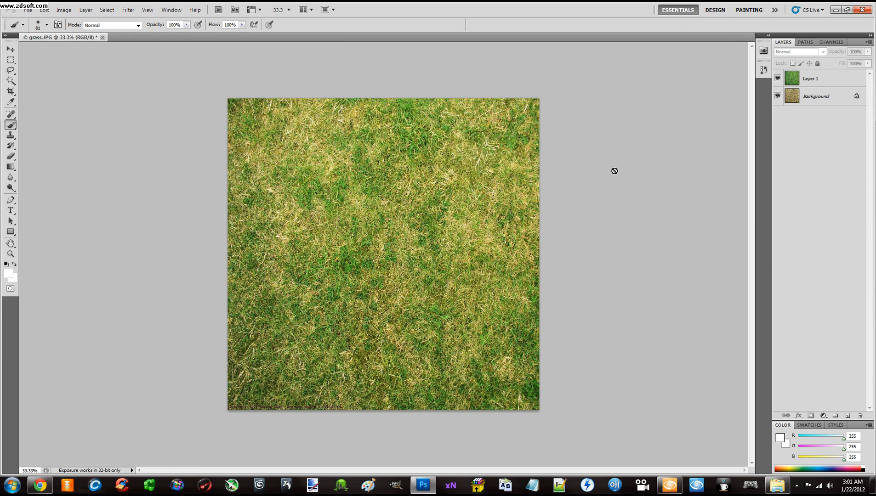
# - Merge Layer 1 down into the Background layer and check the merged image's channels
pyautogui.click(810, 82)
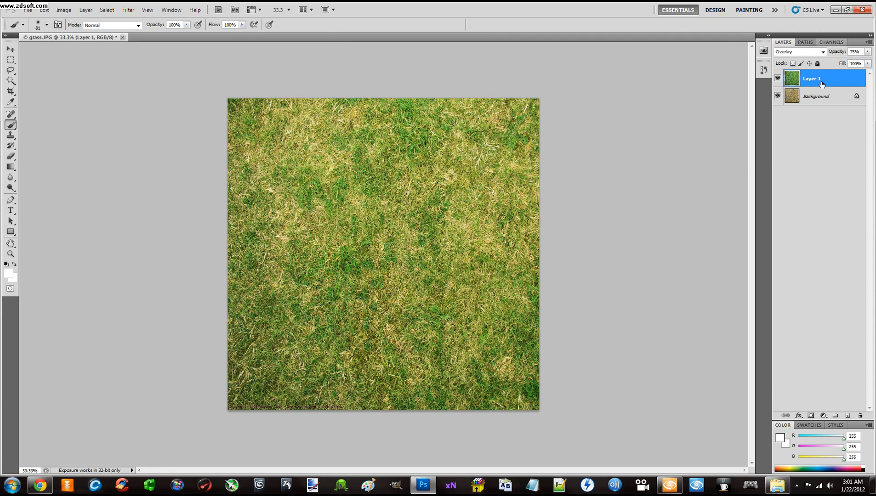
pyautogui.rightClick(811, 80)
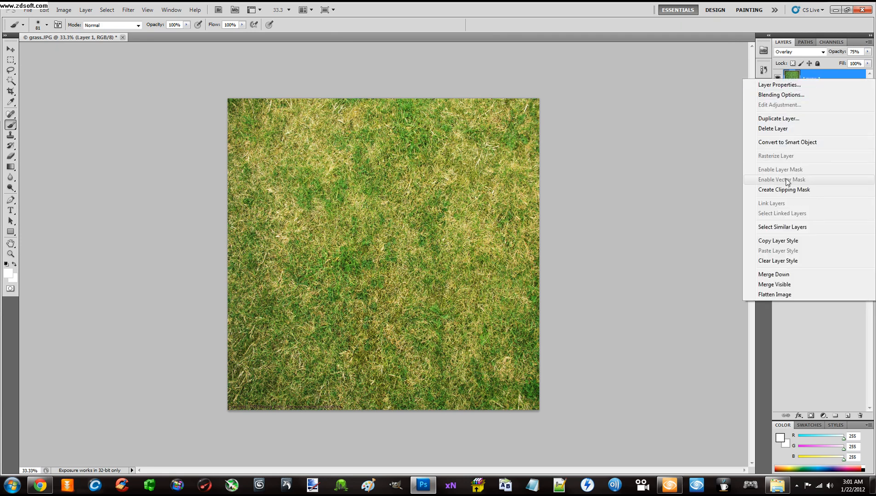
pyautogui.click(773, 277)
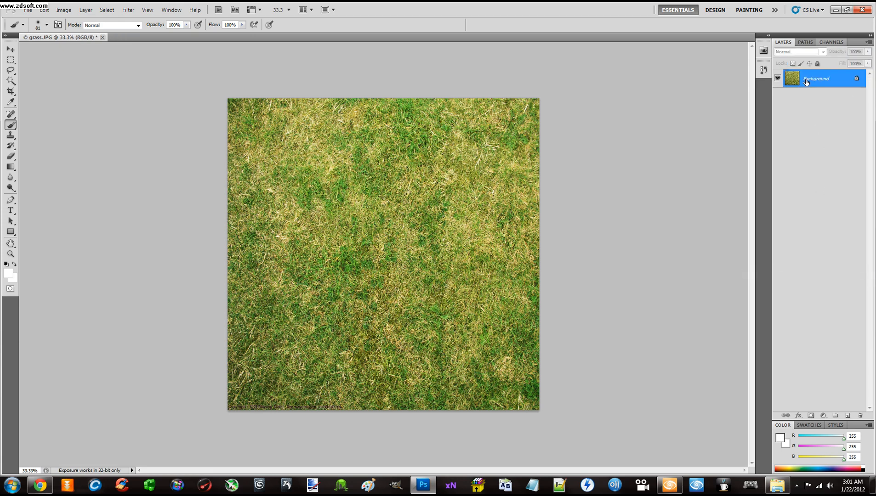
pyautogui.click(828, 42)
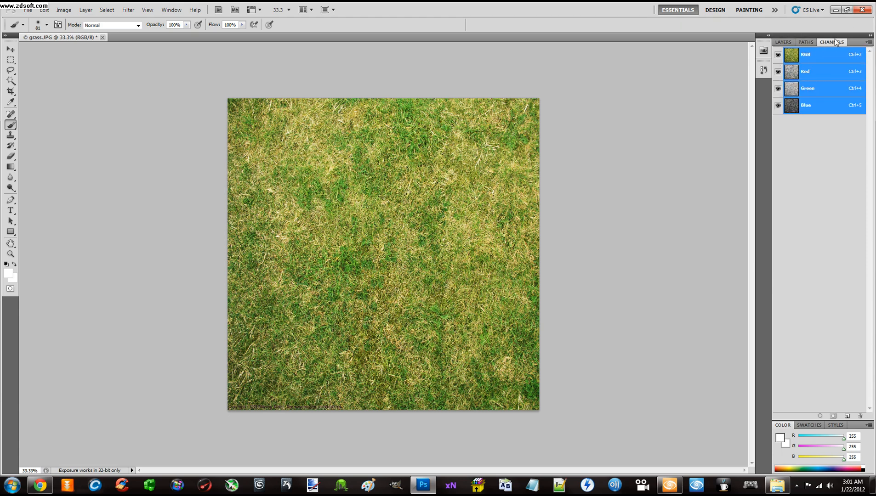
pyautogui.click(783, 42)
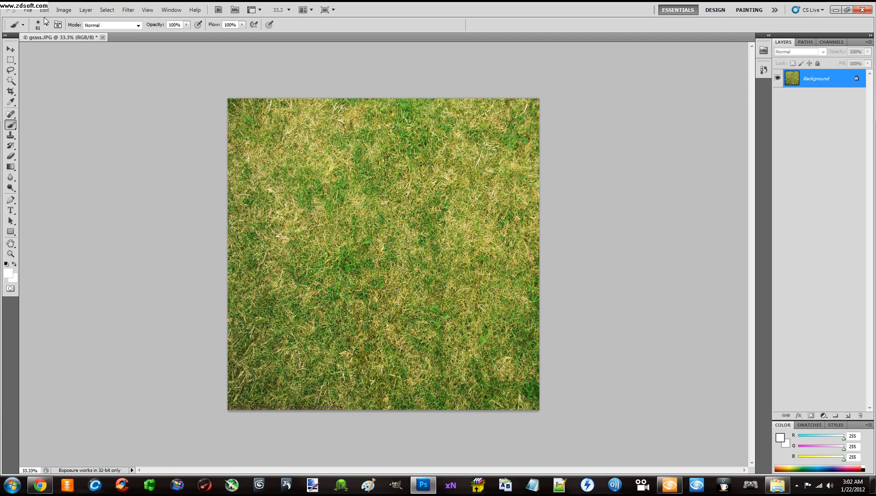
# - Start saving the image under a new name, with CryTIFPlugin (*.TIF) as the file format
pyautogui.click(28, 10)
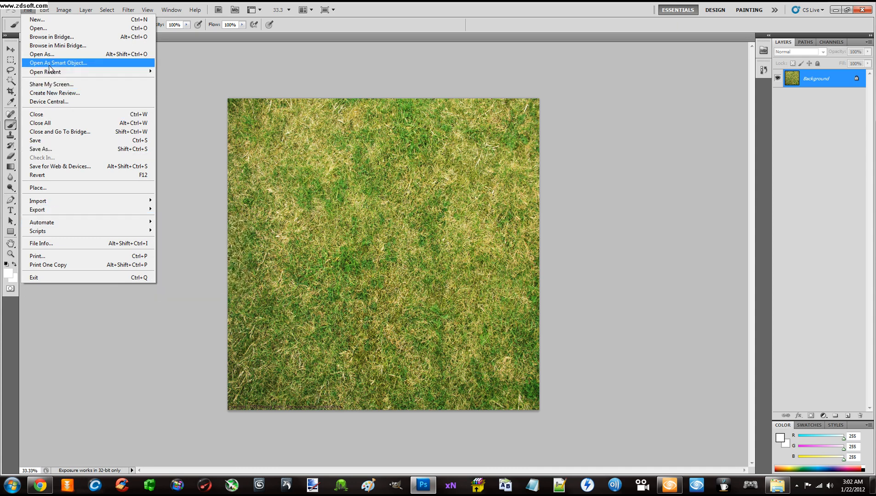
pyautogui.click(45, 150)
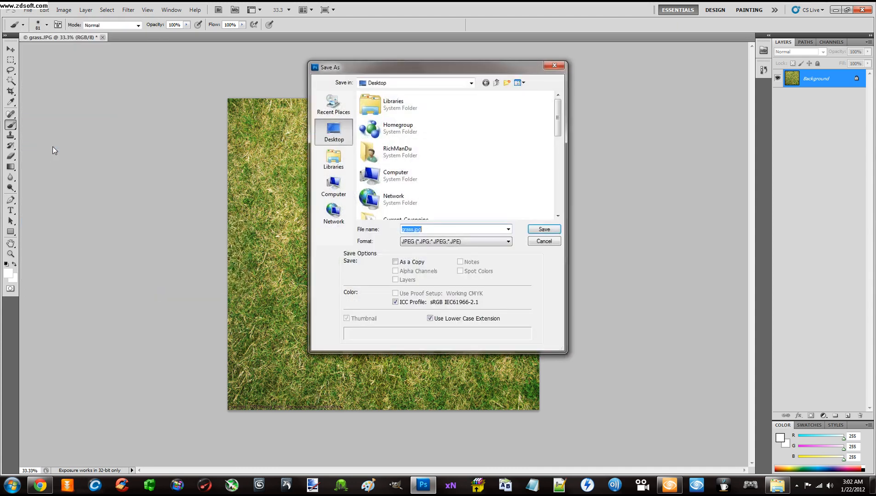
pyautogui.click(435, 242)
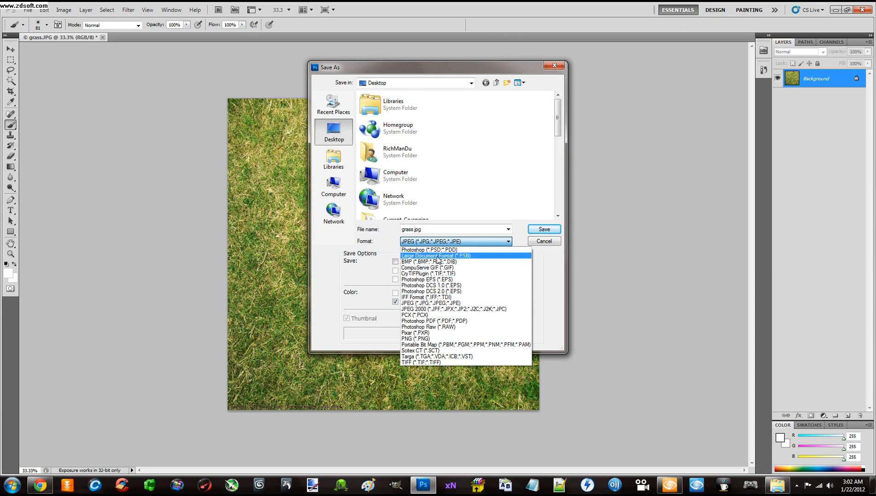
pyautogui.click(421, 274)
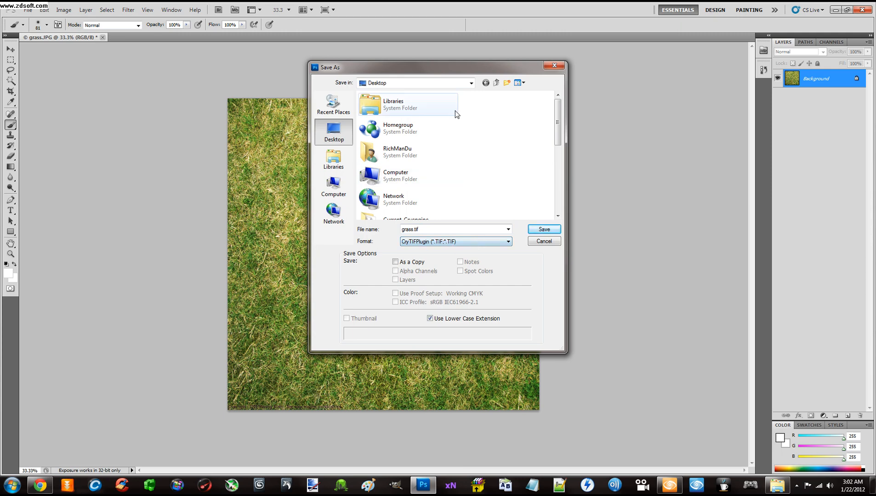
pyautogui.moveTo(448, 73); pyautogui.dragTo(468, 67)
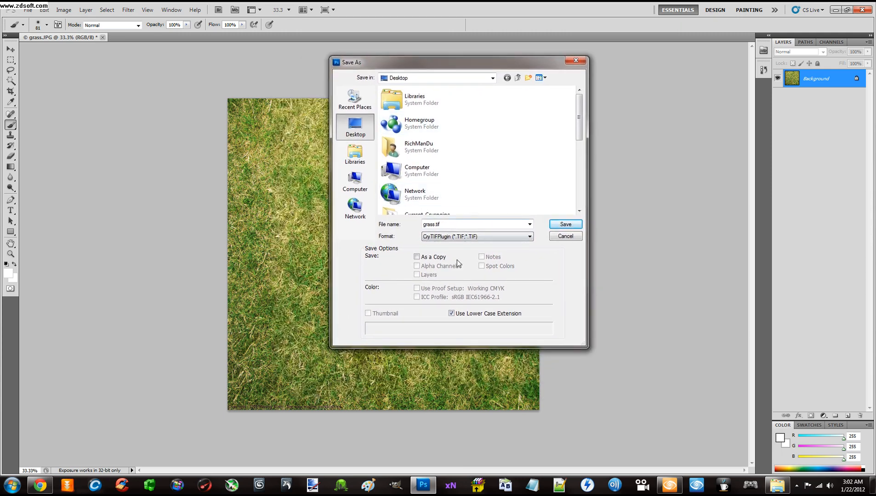
pyautogui.click(457, 242)
pyautogui.click(454, 271)
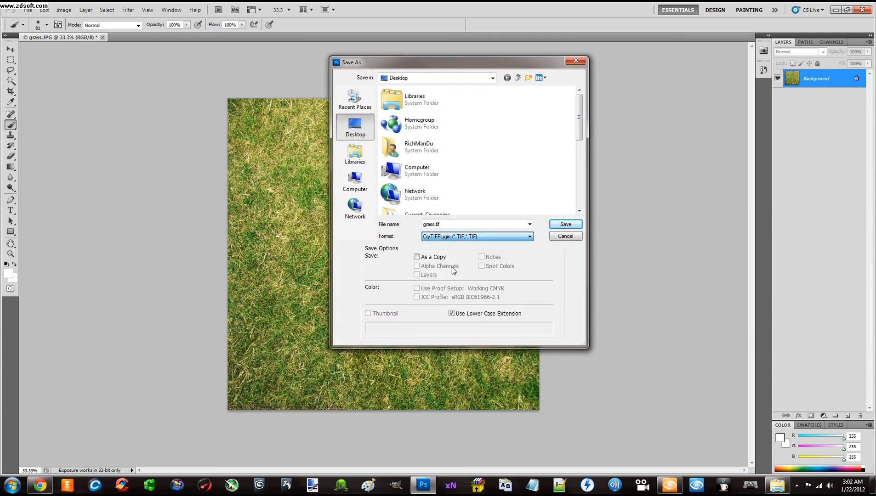
# - Name the file testgrass_diff.tif, keeping the CryTIFPlugin format
pyautogui.moveTo(443, 225); pyautogui.dragTo(418, 227)
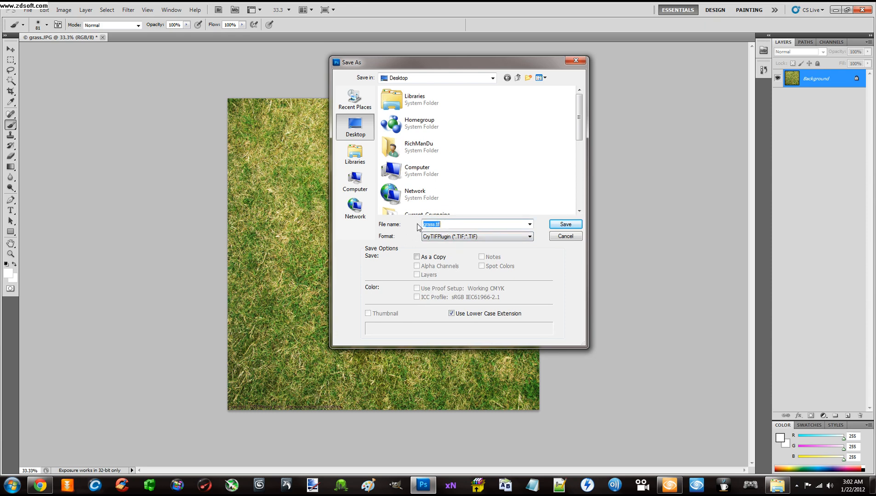
pyautogui.click(437, 224)
pyautogui.moveTo(435, 225); pyautogui.dragTo(416, 228)
pyautogui.press('BackSpace')
pyautogui.moveTo(457, 69)
pyautogui.mouseDown()
pyautogui.moveTo(451, 82)
pyautogui.moveTo(452, 74)
pyautogui.mouseUp()
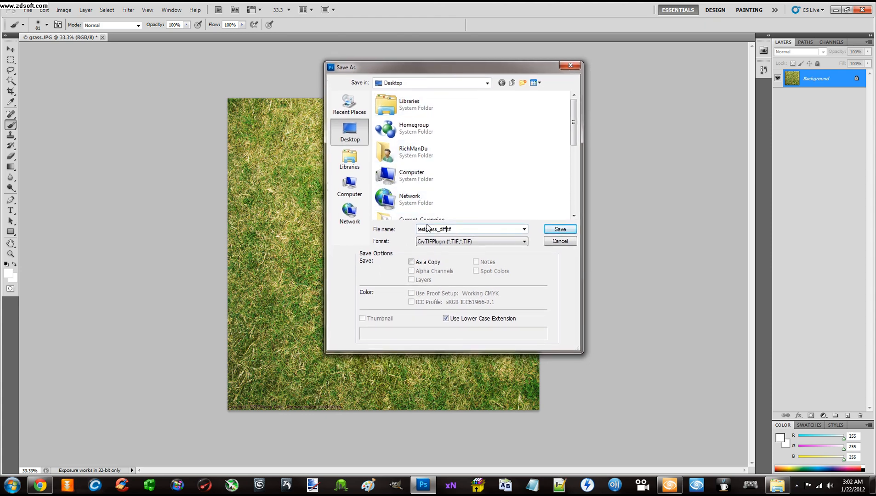
pyautogui.click(432, 241)
# - Browse from the Desktop to the Game folder inside Current_Cryengine as the save location
pyautogui.click(353, 162)
pyautogui.click(356, 134)
pyautogui.moveTo(573, 119); pyautogui.dragTo(576, 151)
pyautogui.doubleClick(408, 137)
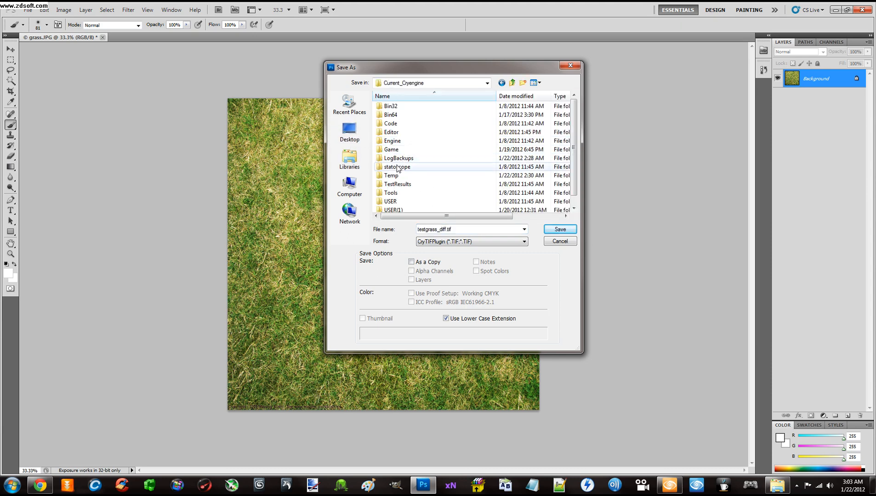
pyautogui.moveTo(432, 68); pyautogui.dragTo(437, 74)
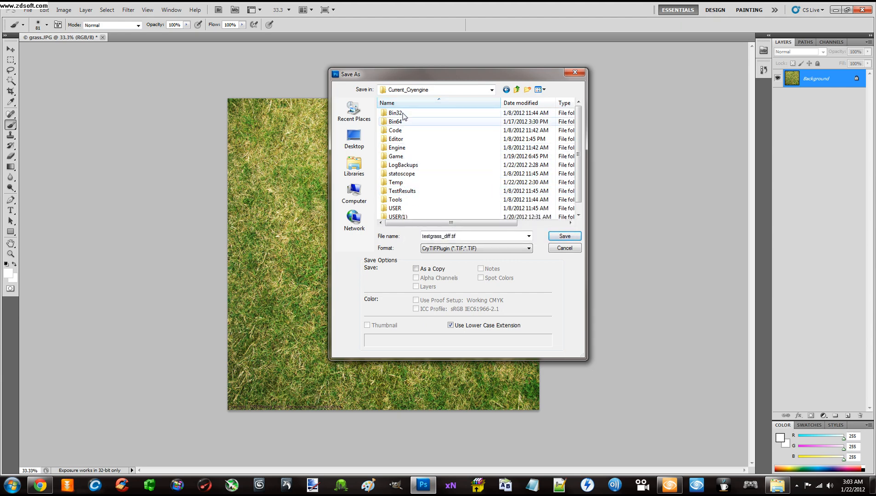
pyautogui.doubleClick(395, 157)
# - Save the file in the Textures folder inside My_Files
pyautogui.scroll(-1, 396, 165)
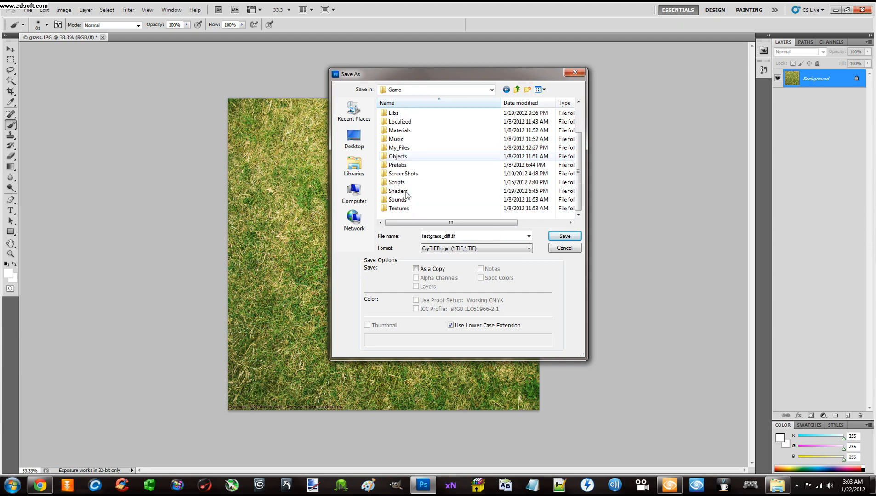
pyautogui.scroll(1, 400, 179)
pyautogui.scroll(-1, 406, 195)
pyautogui.scroll(-1, 407, 193)
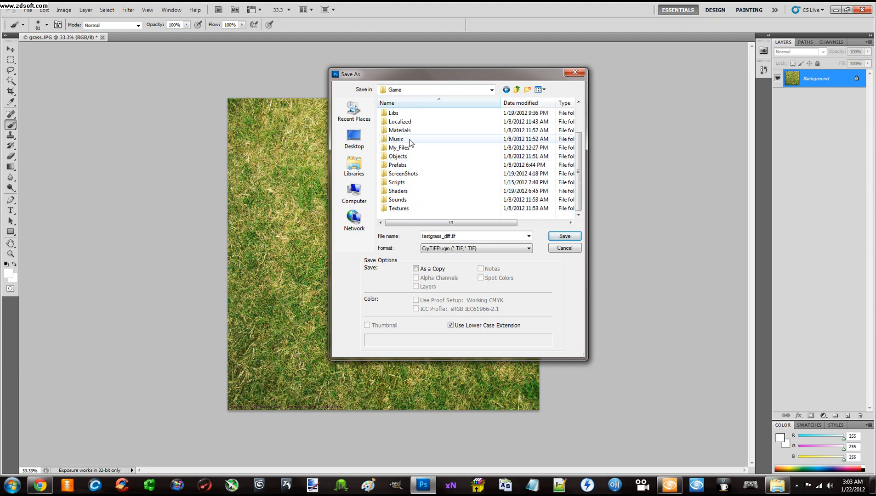
pyautogui.scroll(1, 402, 147)
pyautogui.scroll(-1, 409, 157)
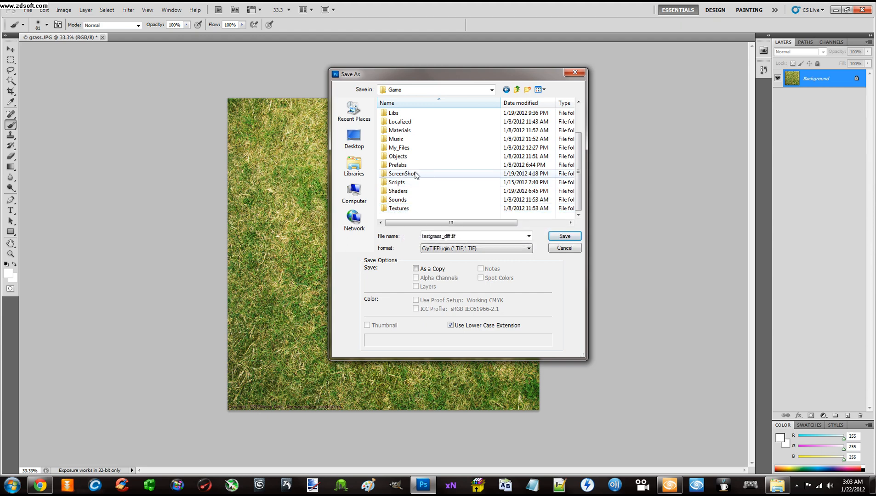
pyautogui.scroll(1, 412, 171)
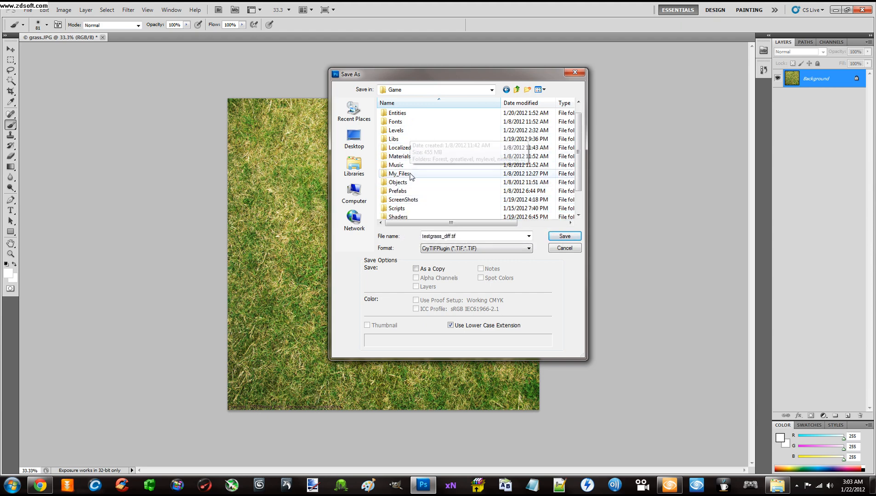
pyautogui.doubleClick(399, 174)
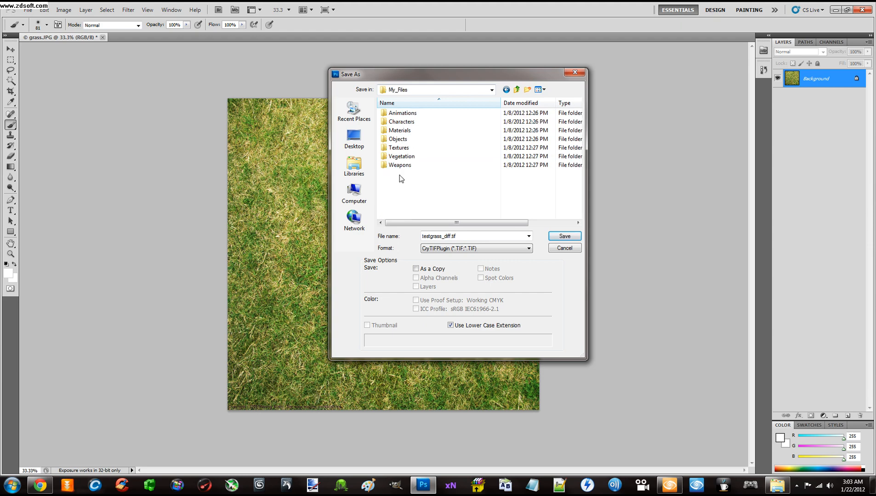
pyautogui.doubleClick(399, 148)
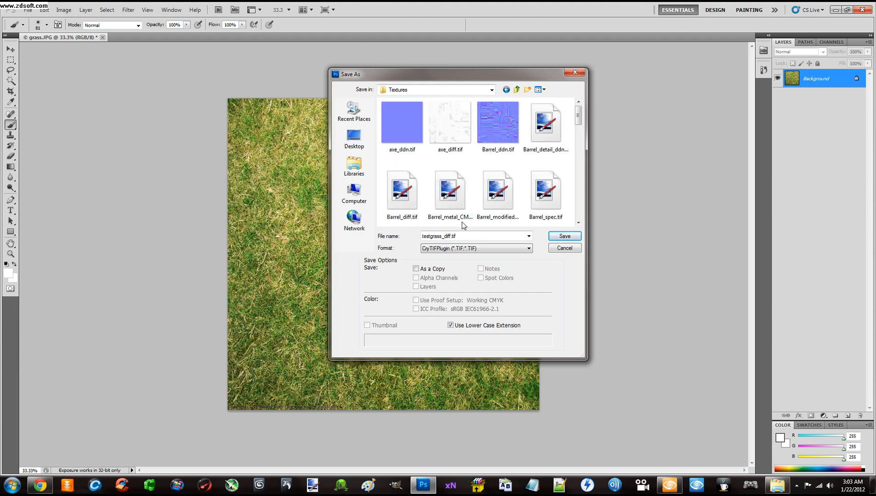
pyautogui.click(559, 238)
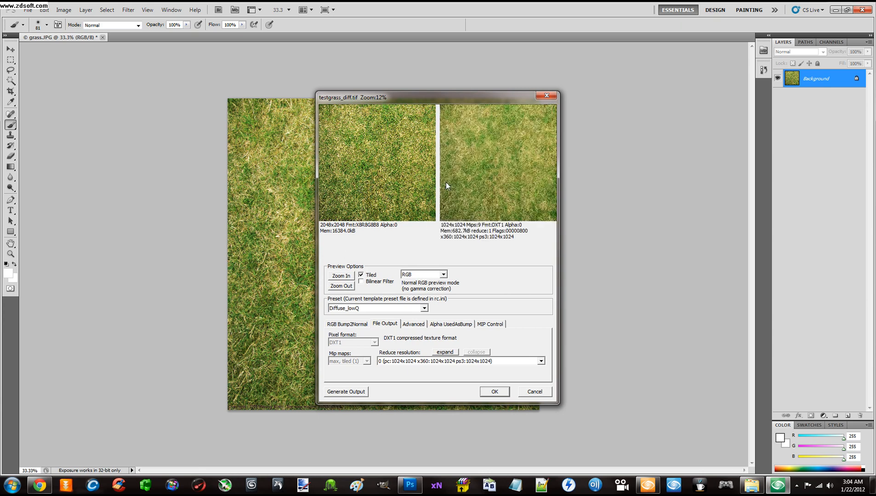
# - Set the texture export preset to TerrainDiffuse
pyautogui.moveTo(436, 99); pyautogui.dragTo(463, 90)
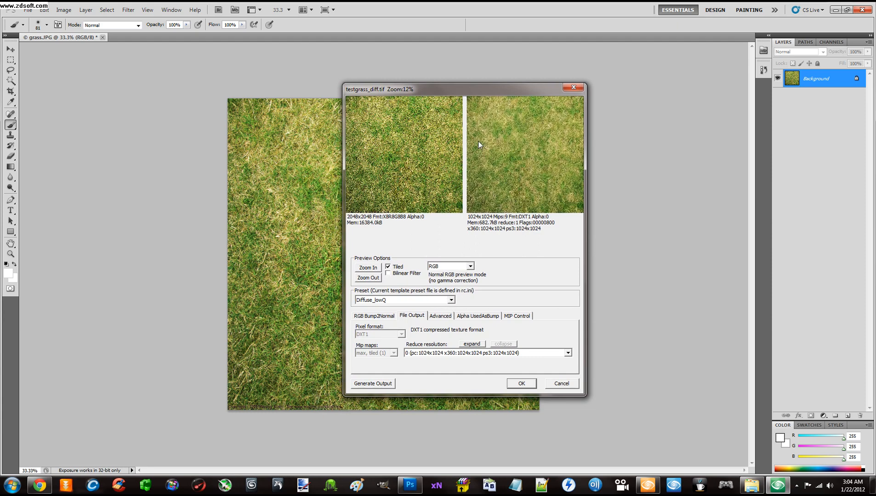
pyautogui.moveTo(476, 92)
pyautogui.mouseDown()
pyautogui.moveTo(487, 98)
pyautogui.moveTo(480, 91)
pyautogui.mouseUp()
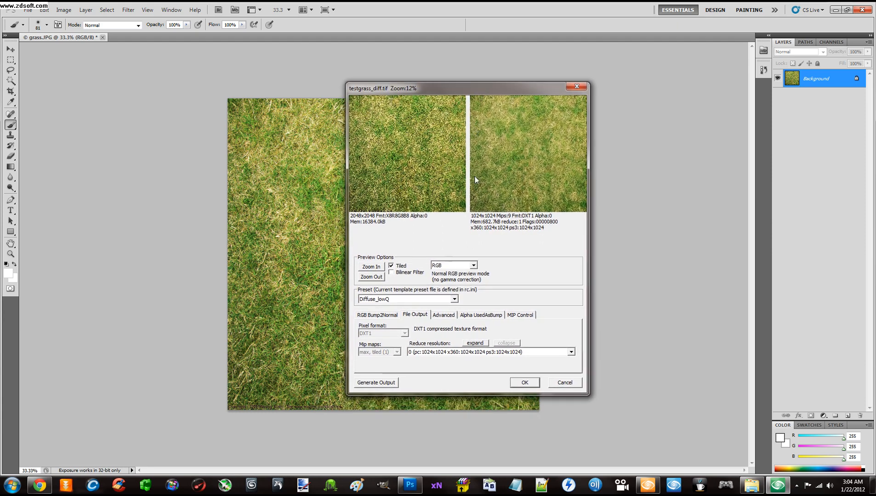
pyautogui.click(455, 298)
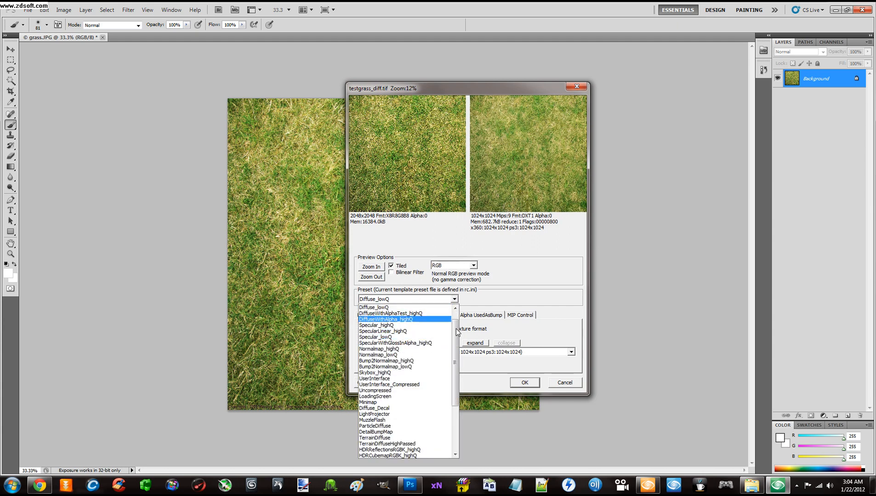
pyautogui.moveTo(457, 331); pyautogui.dragTo(456, 323)
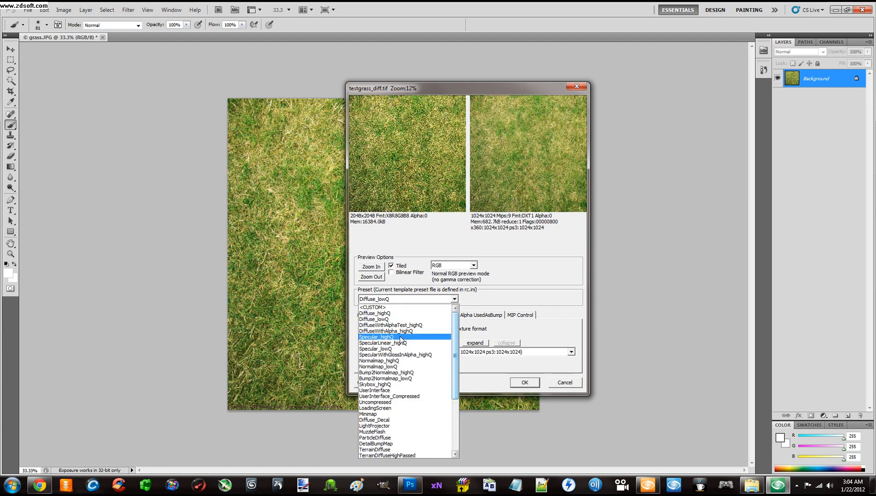
pyautogui.moveTo(457, 327)
pyautogui.mouseDown()
pyautogui.moveTo(458, 352)
pyautogui.moveTo(457, 317)
pyautogui.mouseUp()
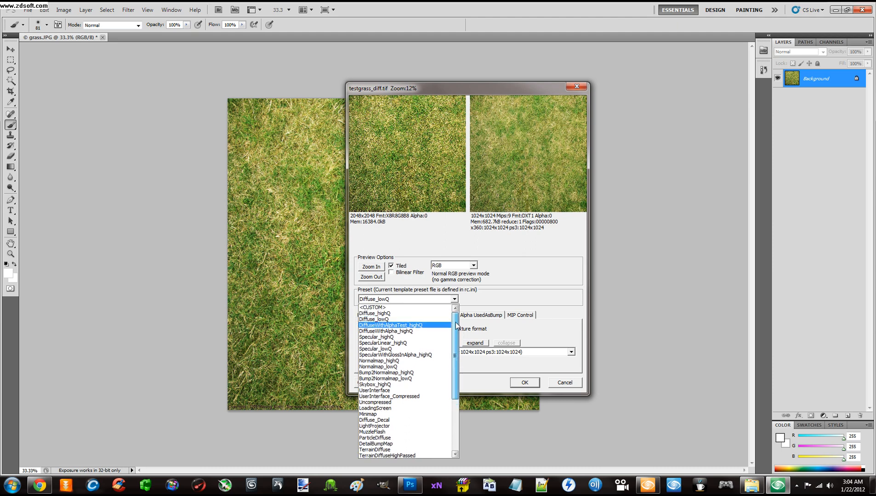
pyautogui.moveTo(456, 323); pyautogui.dragTo(456, 315)
pyautogui.moveTo(456, 322); pyautogui.dragTo(456, 363)
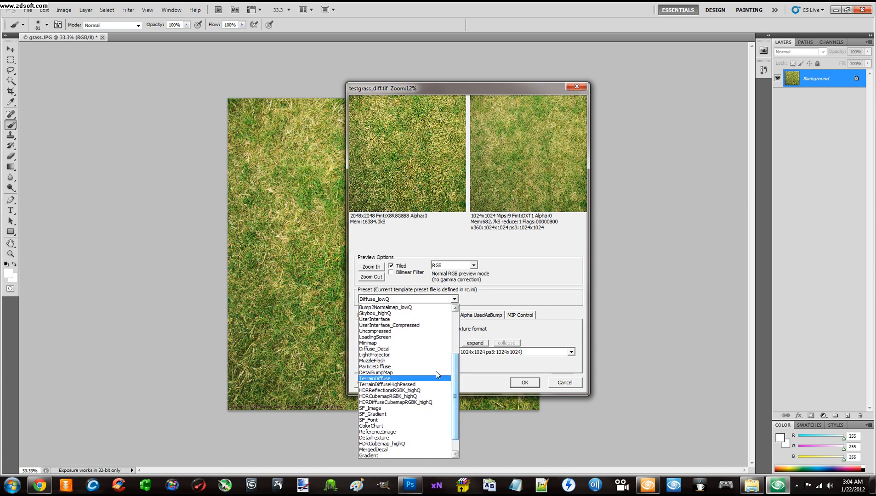
pyautogui.click(379, 379)
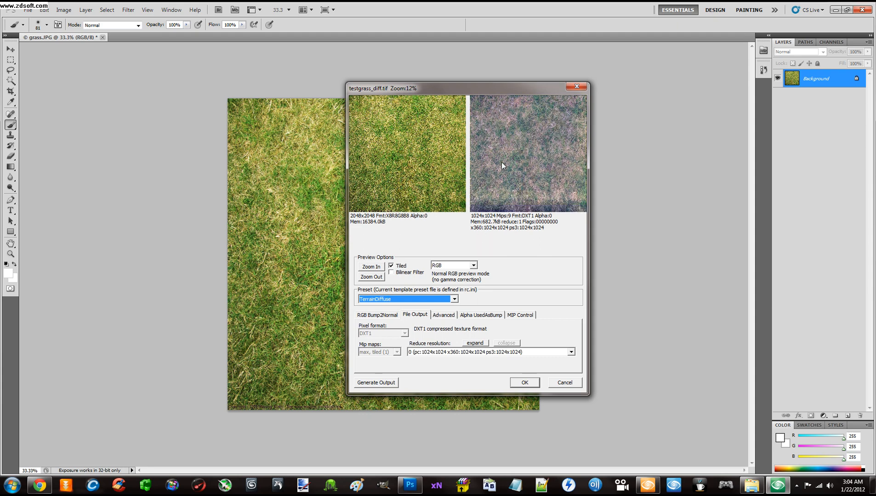
# - Set the resolution reduction to -1 (2048x2048 on all platforms) and confirm the texture export
pyautogui.moveTo(488, 88); pyautogui.dragTo(481, 84)
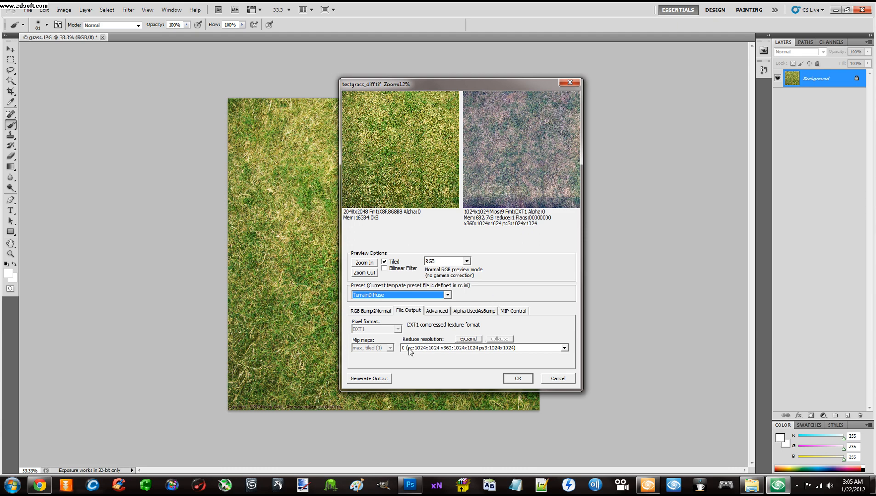
pyautogui.click(564, 348)
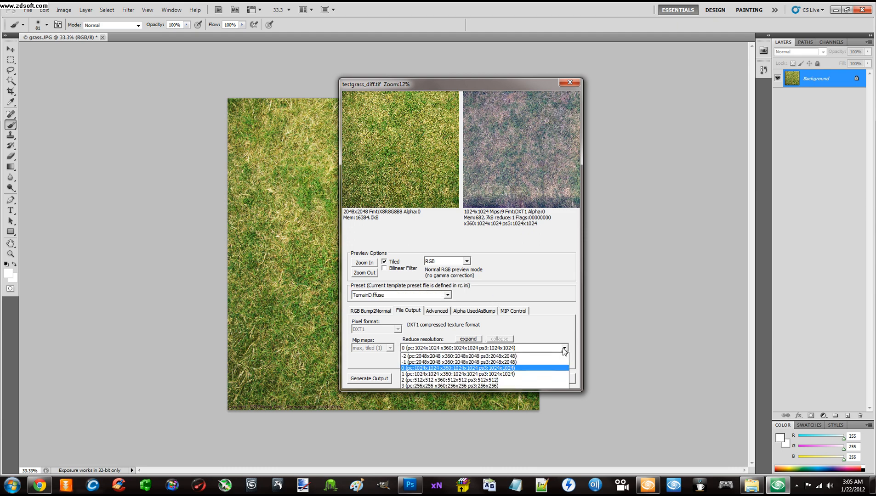
pyautogui.click(436, 362)
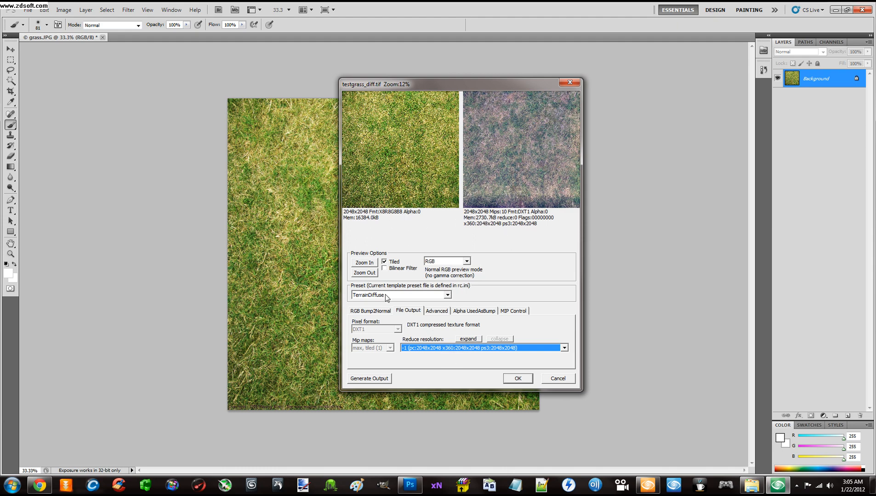
pyautogui.click(508, 378)
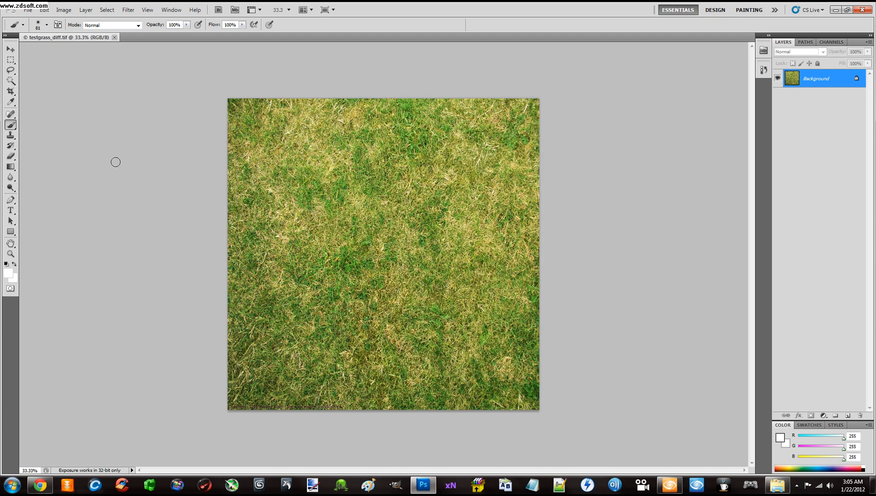
# - Close Photoshop, switch to the CryEngine Sandbox editor and open the Terrain Texture Layers window
pyautogui.click(866, 9)
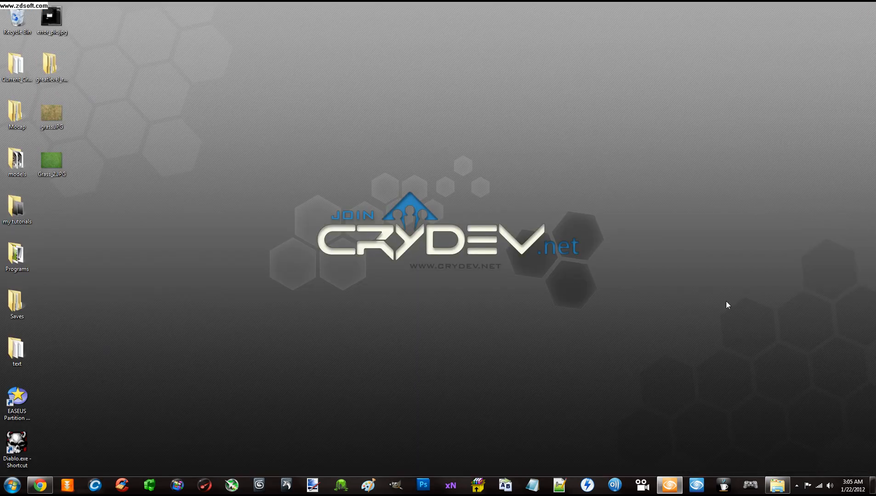
pyautogui.click(669, 485)
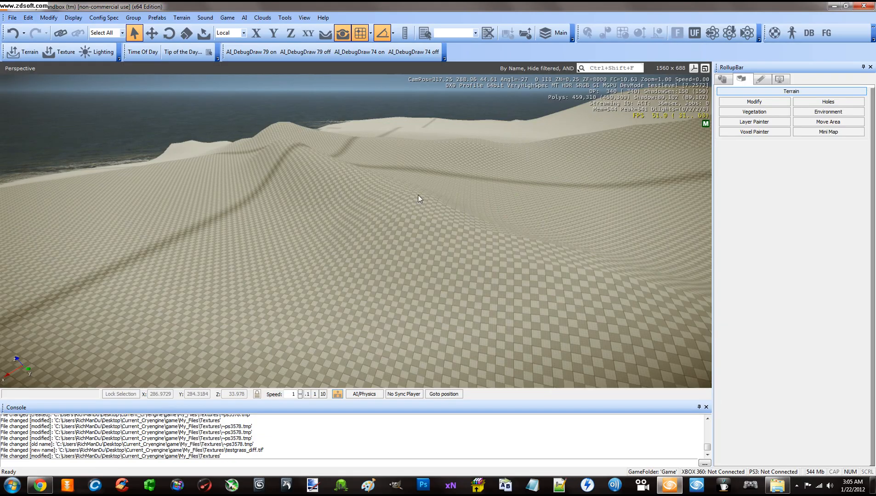
pyautogui.press('s')
pyautogui.moveTo(421, 195); pyautogui.dragTo(418, 193, button='right')
pyautogui.scroll(2, 417, 193)
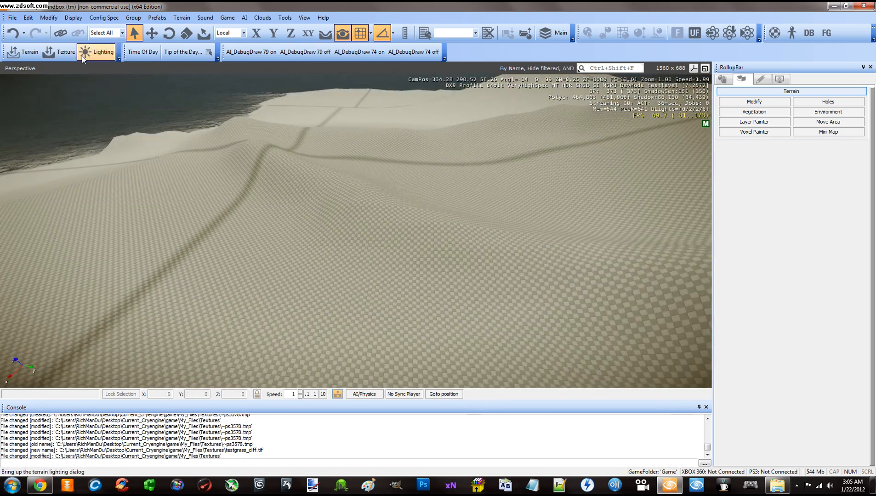
pyautogui.click(67, 53)
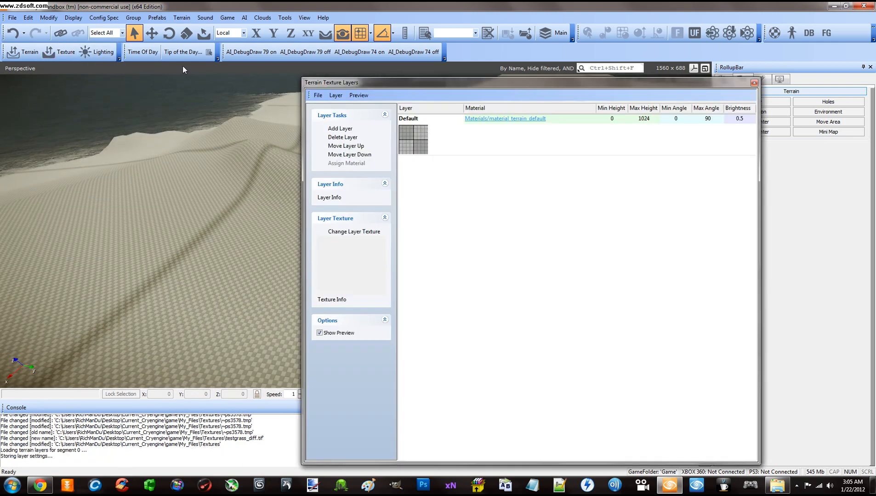
pyautogui.moveTo(407, 86); pyautogui.dragTo(451, 85)
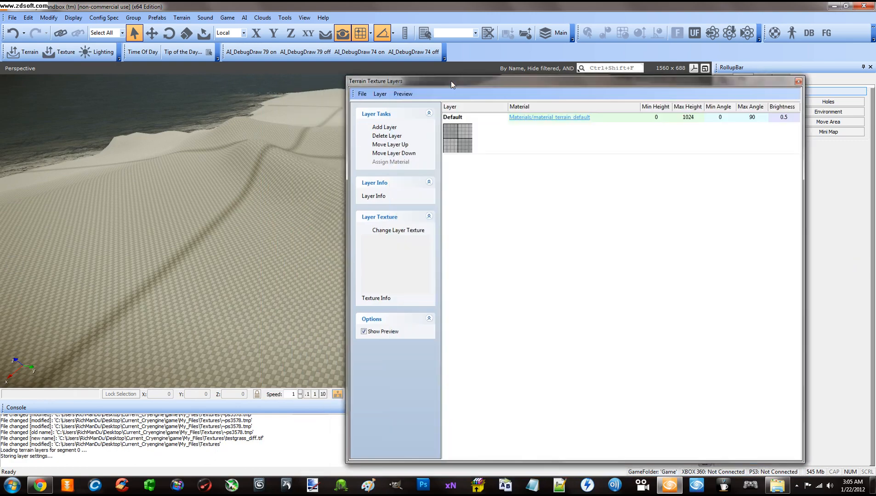
# - Add a new terrain texture layer below Default and rename it grass
pyautogui.click(502, 137)
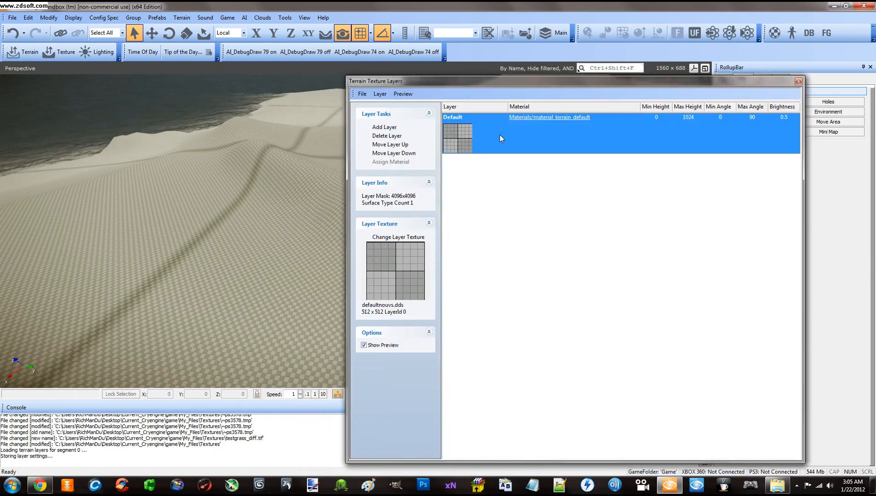
pyautogui.click(384, 127)
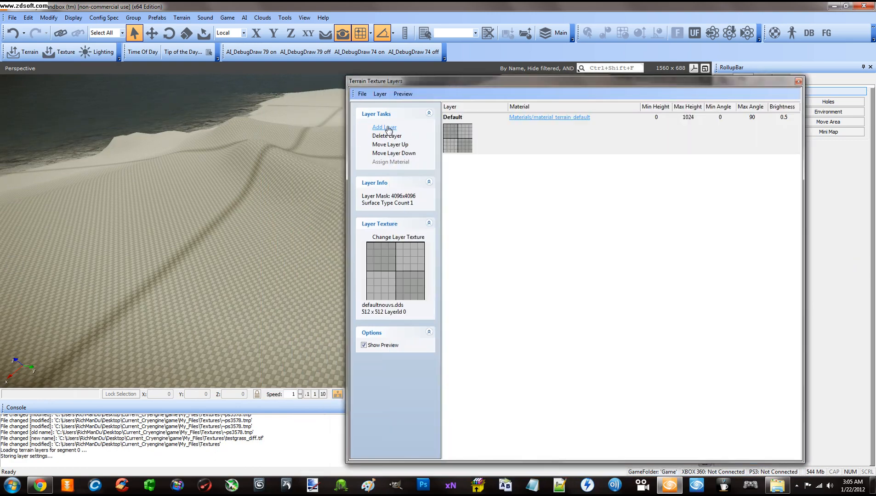
pyautogui.click(457, 159)
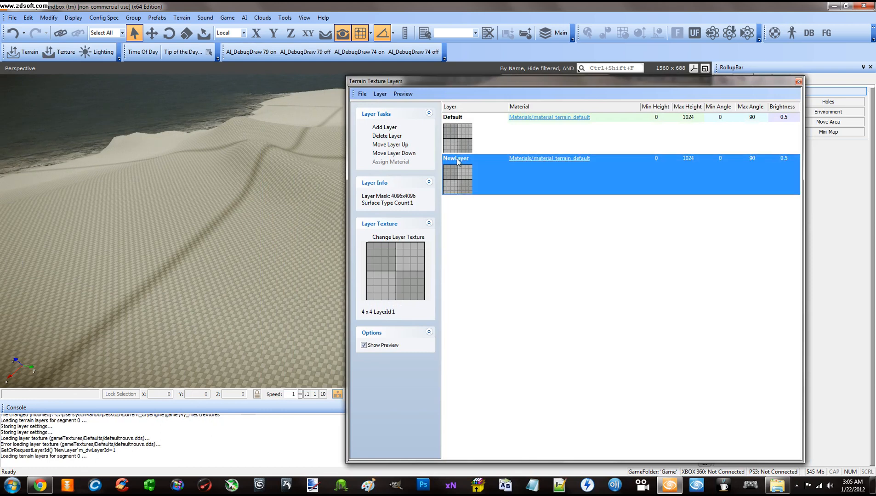
pyautogui.click(457, 160)
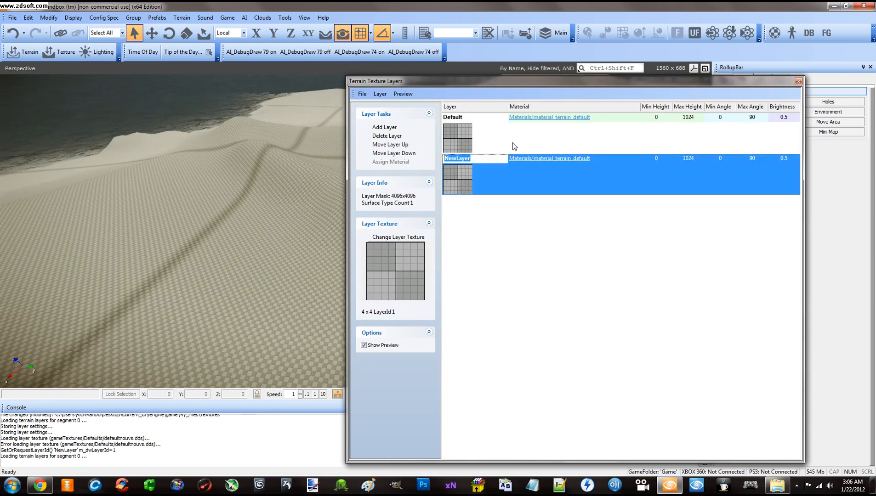
pyautogui.write('grass')
pyautogui.press('Return')
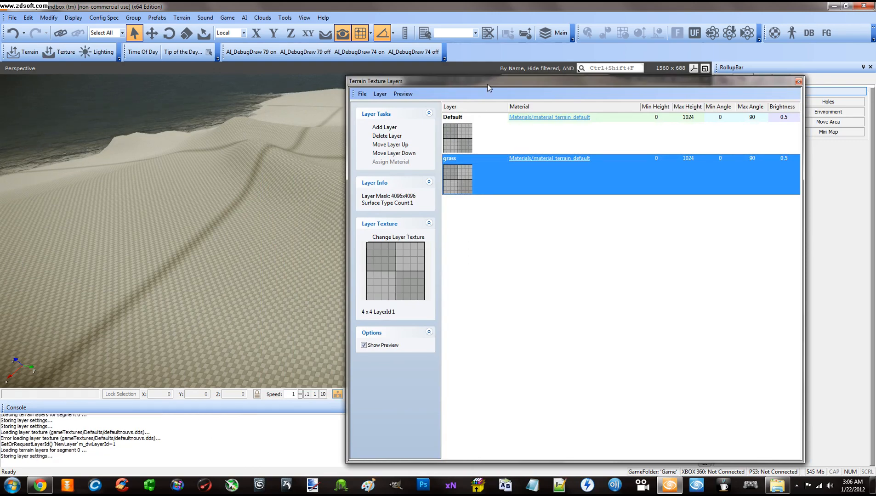
pyautogui.moveTo(487, 84); pyautogui.dragTo(478, 74)
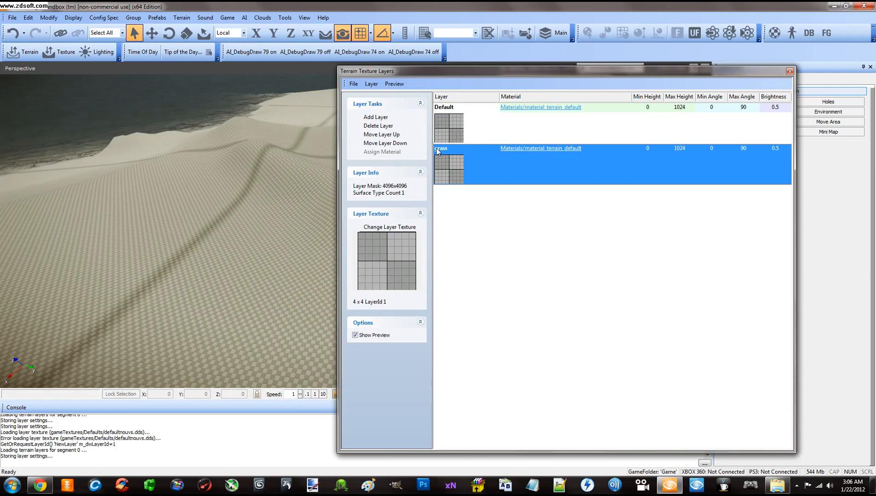
# - Open the grass layer's material in the Material Editor and expand the Materials folder inside My_Files
pyautogui.click(523, 148)
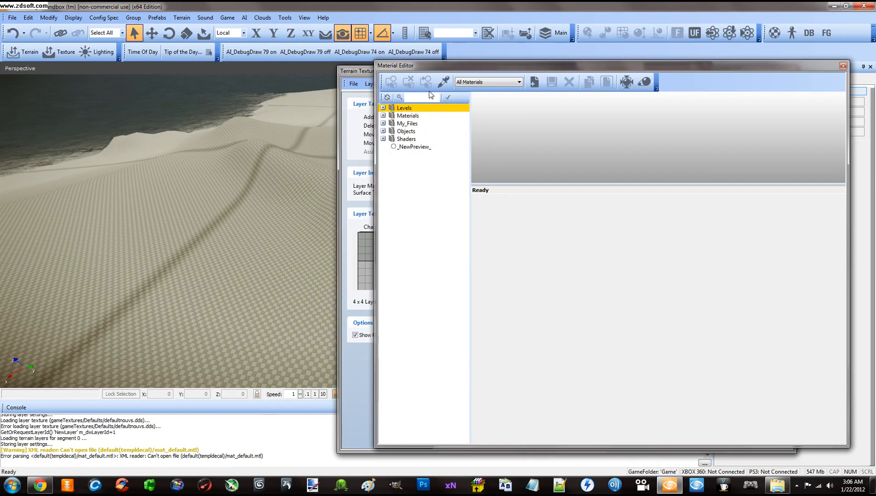
pyautogui.moveTo(430, 65); pyautogui.dragTo(422, 128)
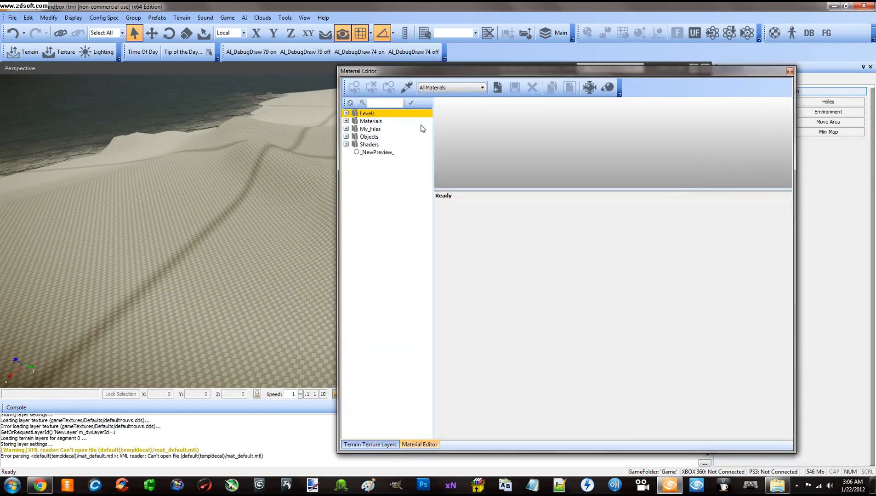
pyautogui.moveTo(423, 75); pyautogui.dragTo(420, 67)
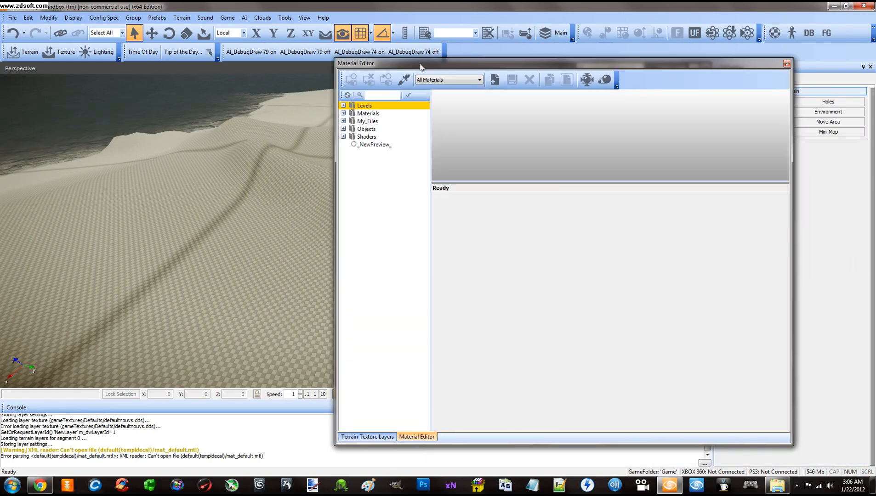
pyautogui.click(344, 122)
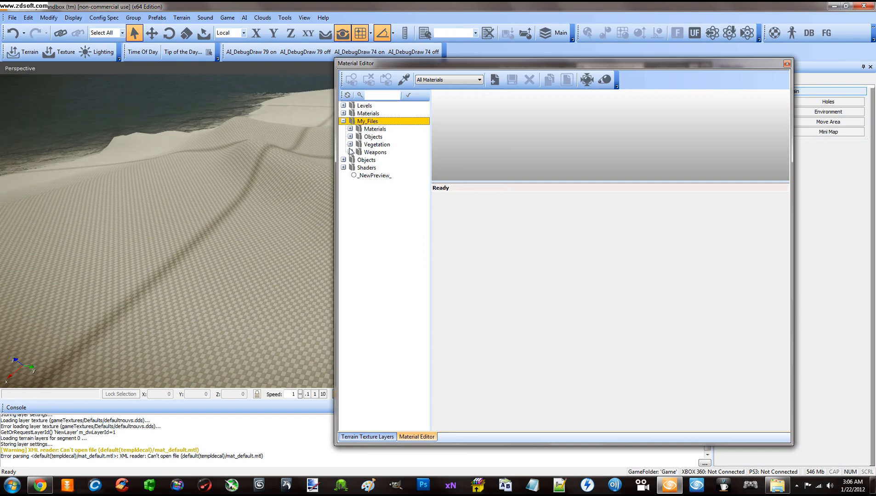
pyautogui.click(351, 130)
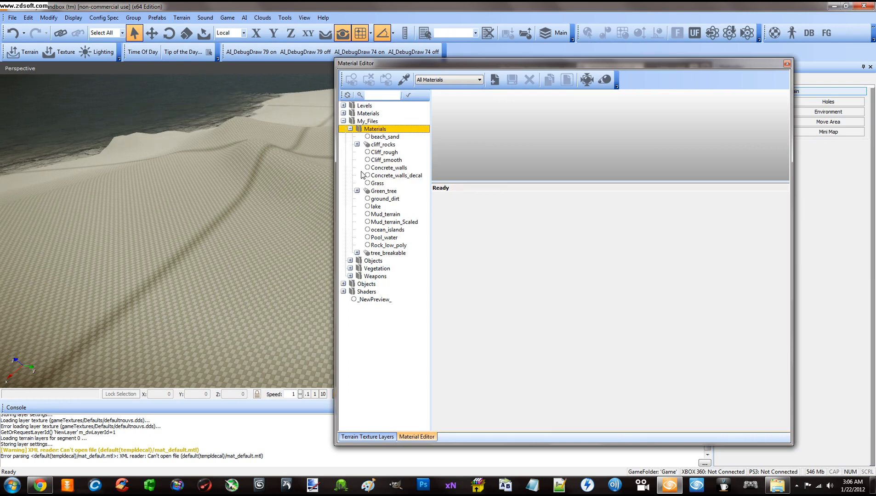
# - Start adding a new material and browse to the Game folder for its save location
pyautogui.click(494, 80)
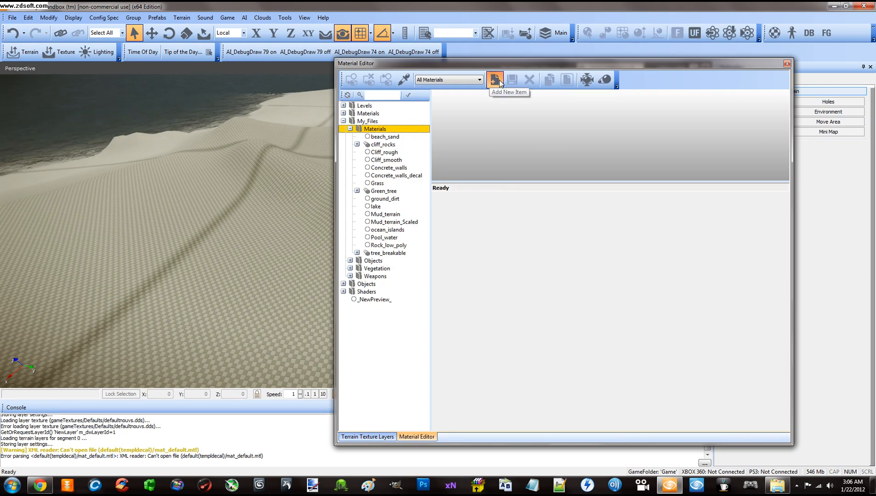
pyautogui.moveTo(458, 130); pyautogui.dragTo(479, 113)
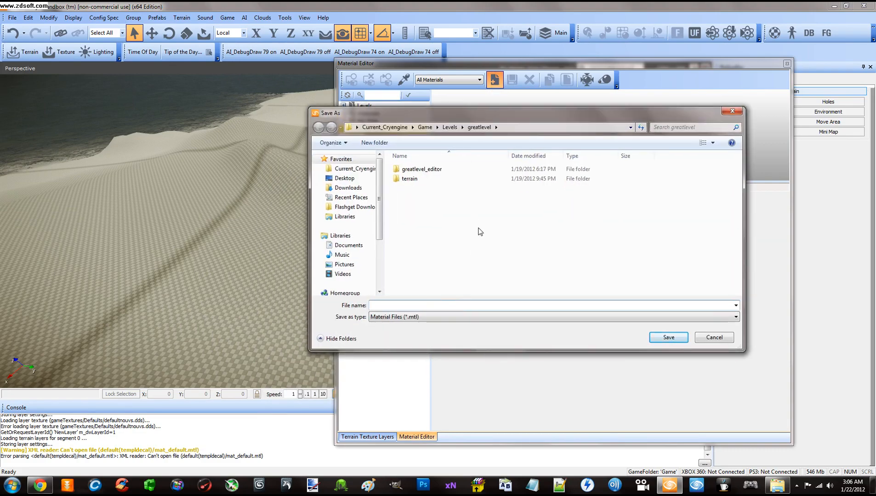
pyautogui.click(430, 130)
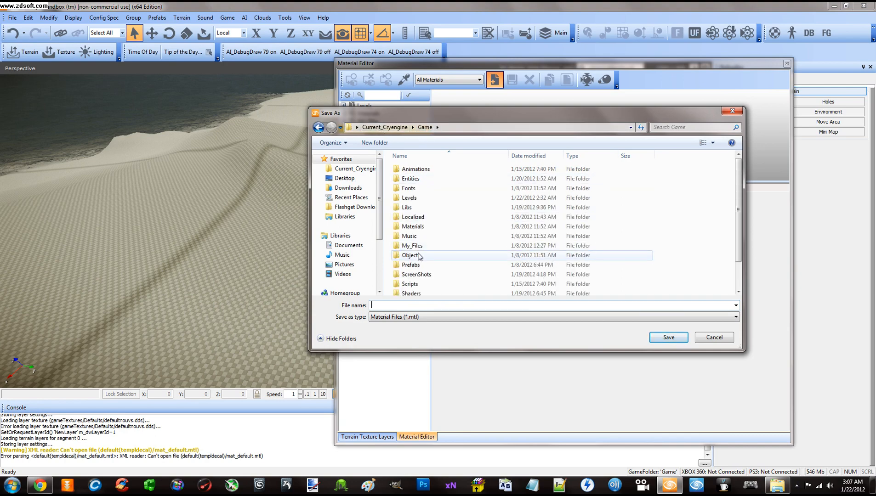
pyautogui.doubleClick(420, 227)
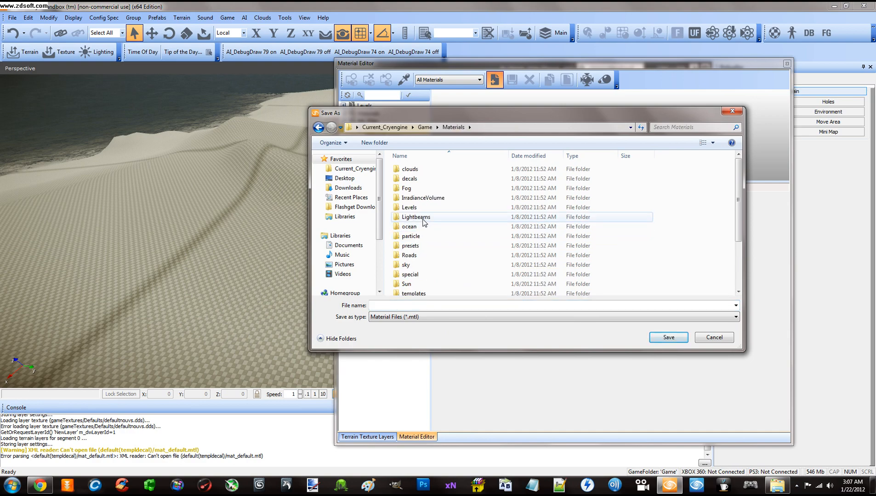
pyautogui.scroll(-1, 423, 222)
pyautogui.scroll(-2, 434, 248)
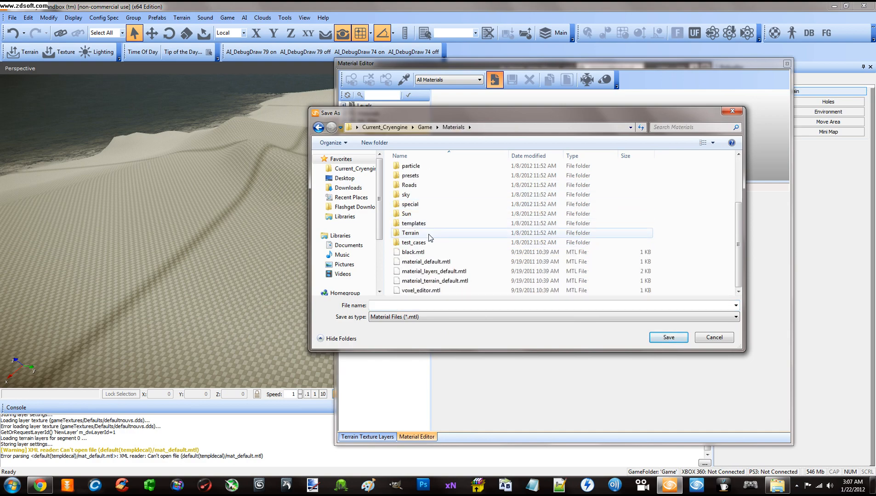
pyautogui.scroll(3, 431, 237)
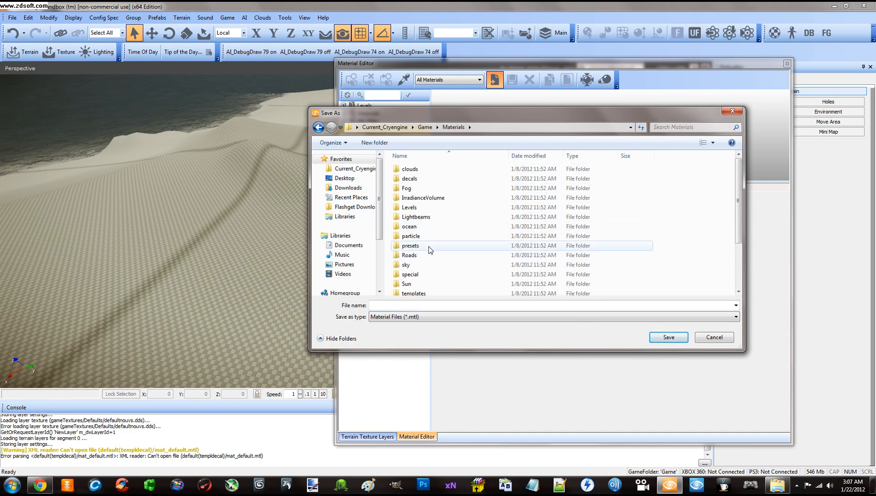
pyautogui.scroll(-3, 428, 227)
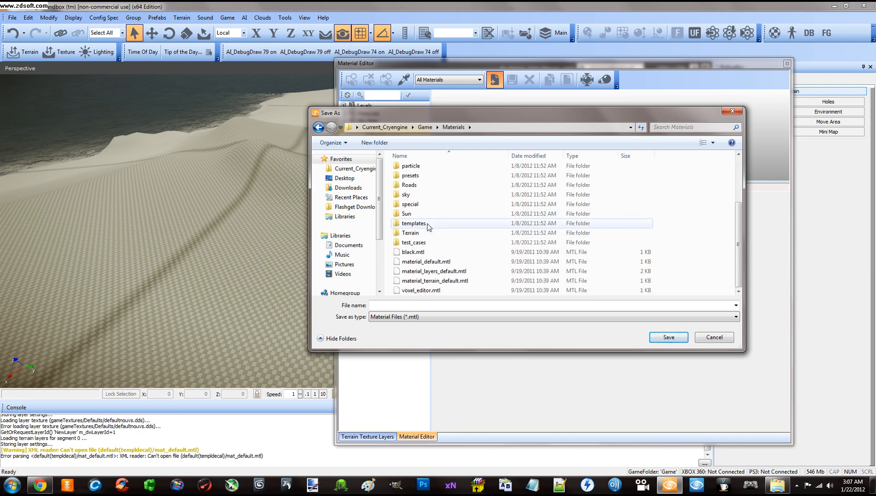
pyautogui.scroll(3, 429, 226)
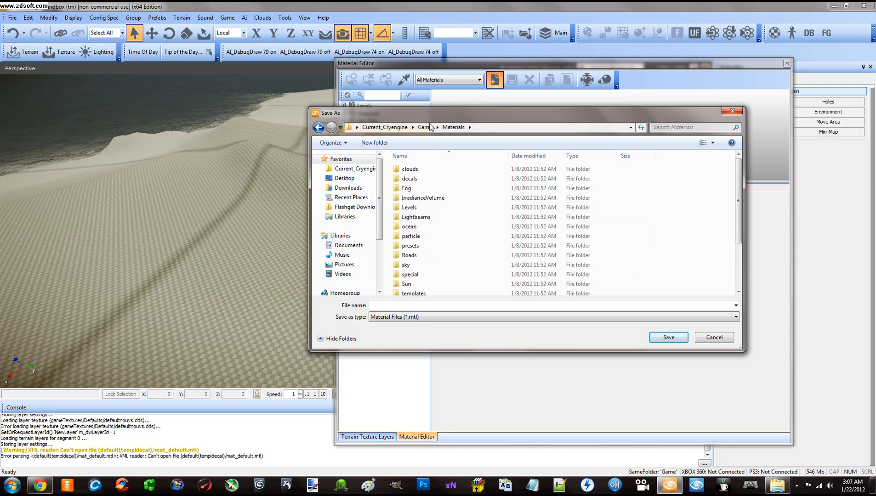
pyautogui.click(424, 129)
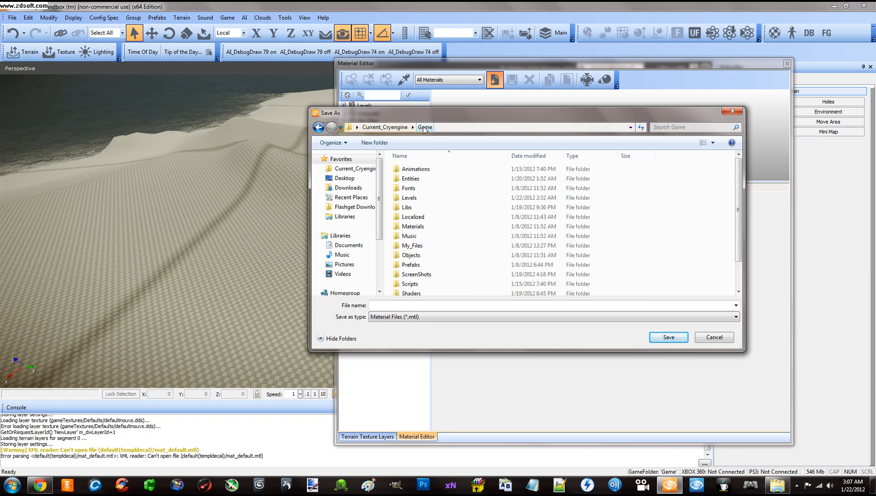
# - Save the new material as testgrass in the Materials folder inside My_Files
pyautogui.doubleClick(401, 246)
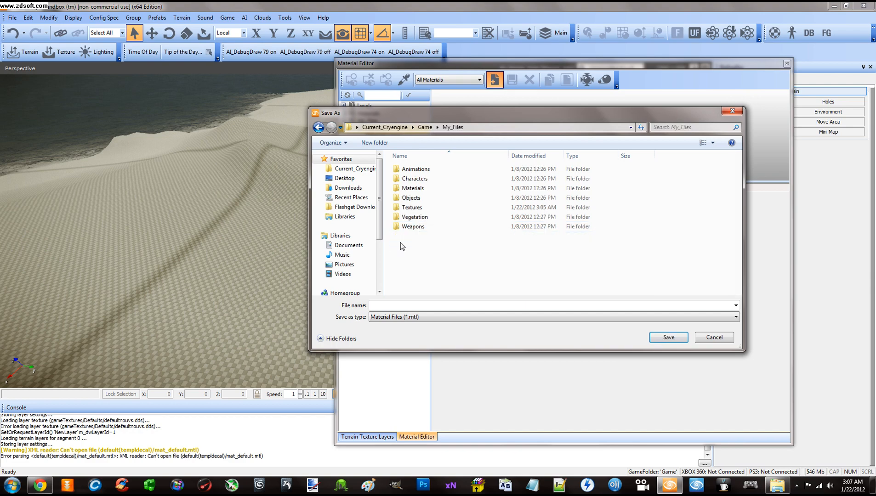
pyautogui.doubleClick(415, 190)
pyautogui.scroll(-2, 416, 193)
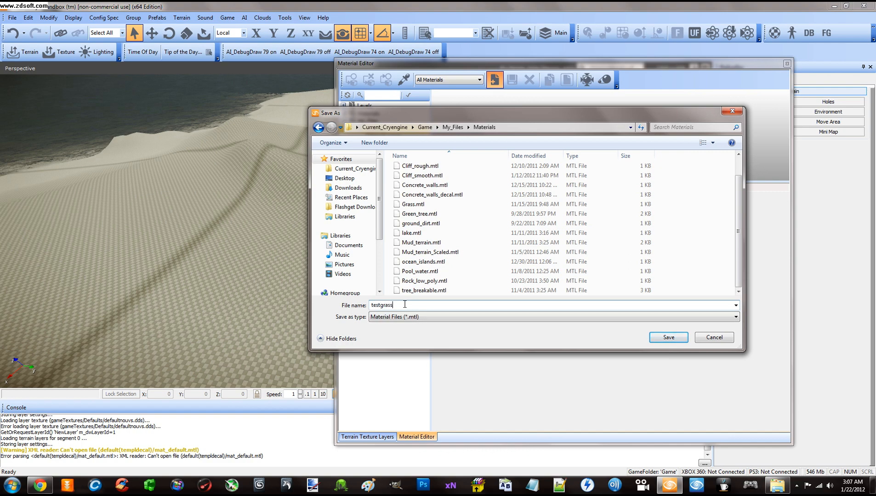
pyautogui.press('Return')
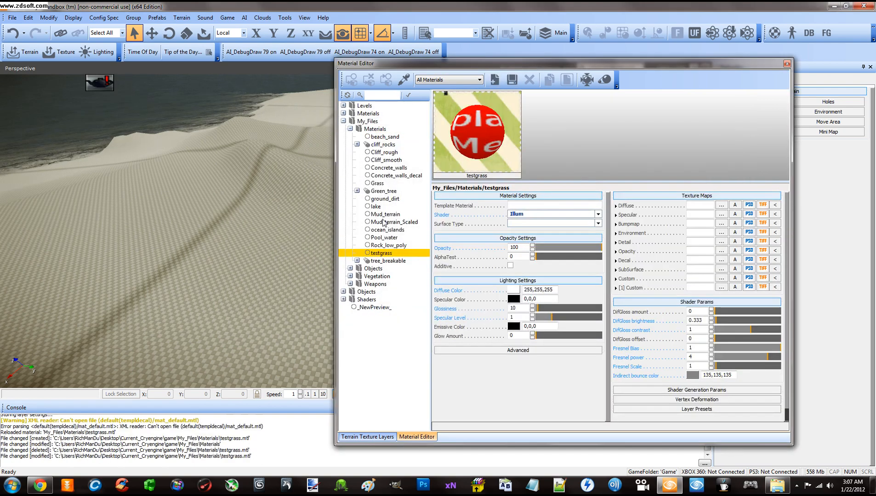
# - Assign testgrass_diff.tif from game/My_Files/Textures as the diffuse map of the testgrass material
pyautogui.click(390, 253)
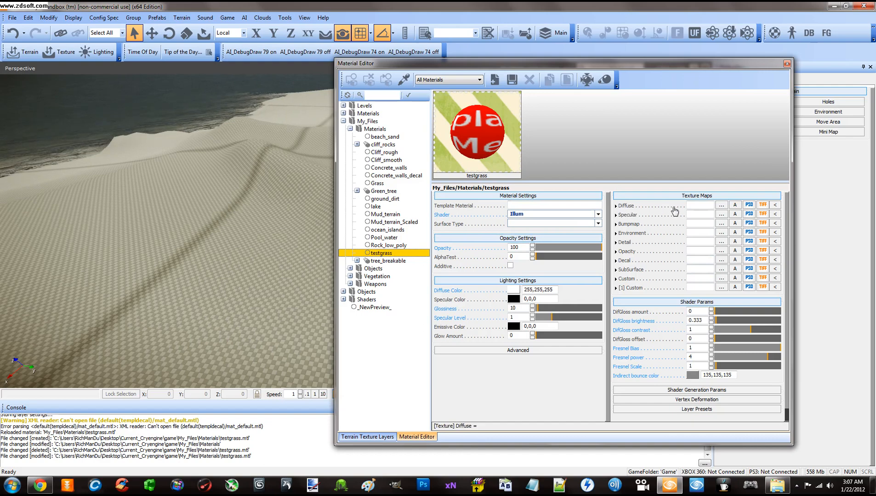
pyautogui.click(719, 205)
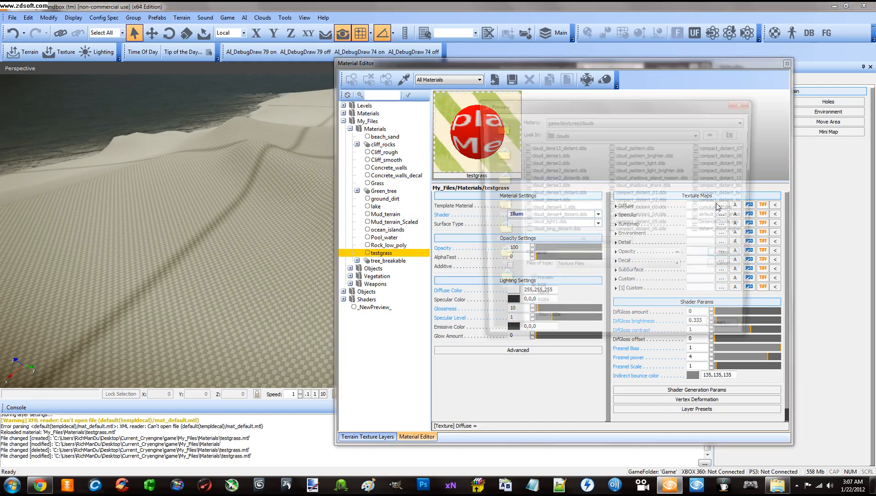
pyautogui.moveTo(628, 107); pyautogui.dragTo(569, 99)
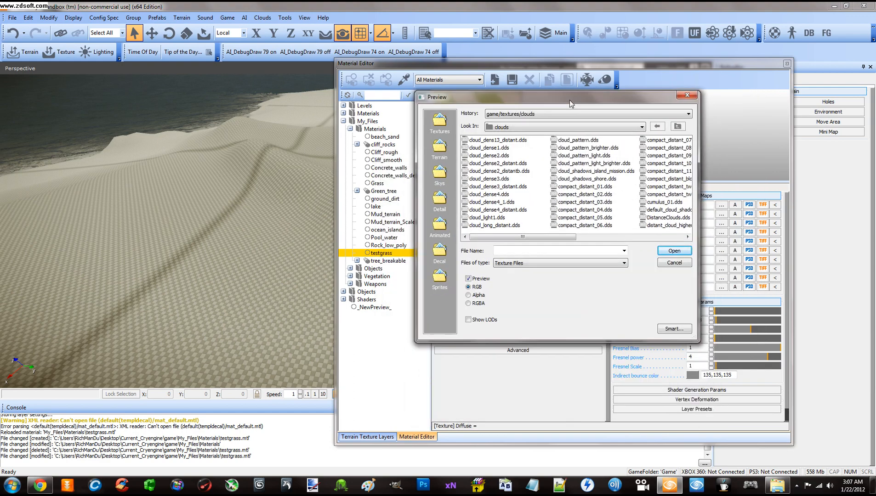
pyautogui.click(530, 115)
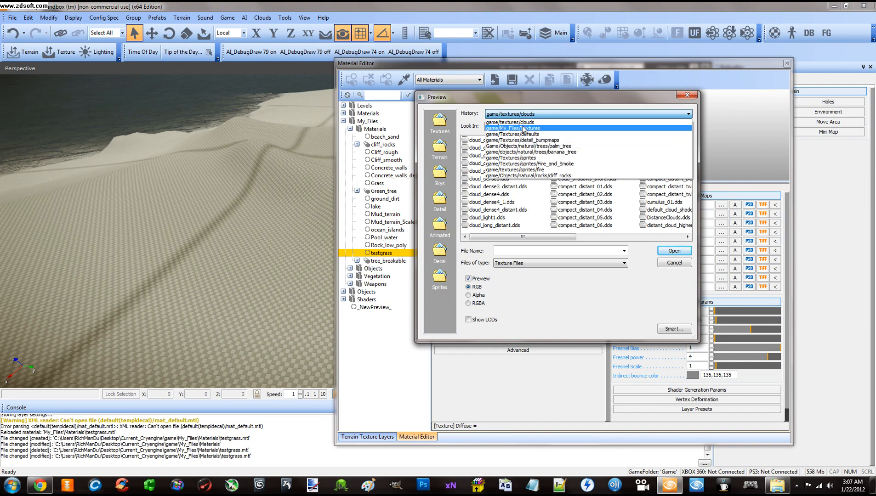
pyautogui.click(521, 129)
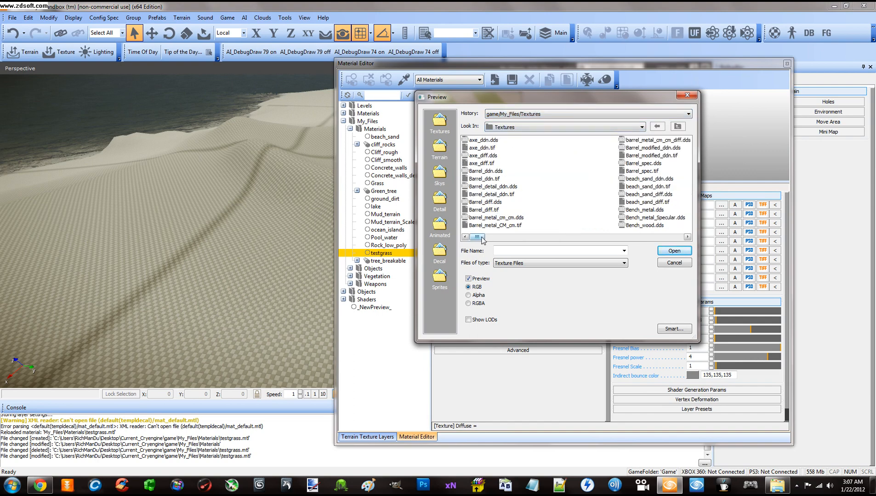
pyautogui.moveTo(476, 237); pyautogui.dragTo(660, 248)
pyautogui.click(494, 180)
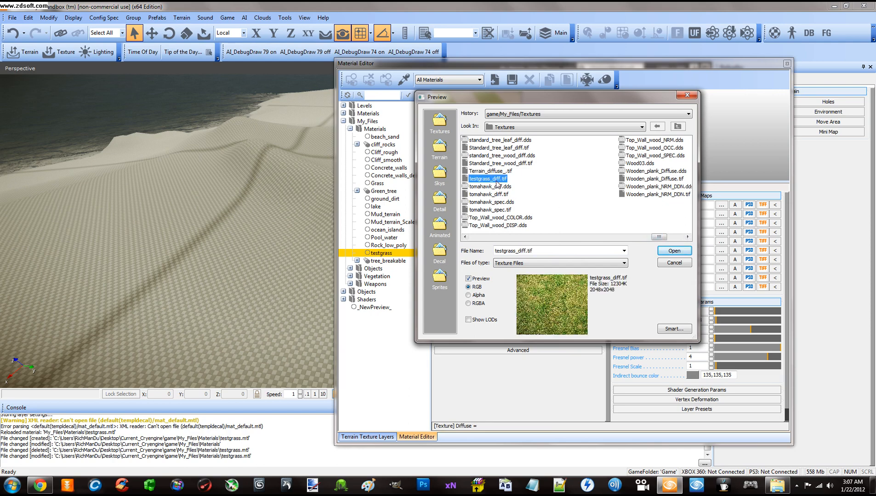
pyautogui.doubleClick(490, 179)
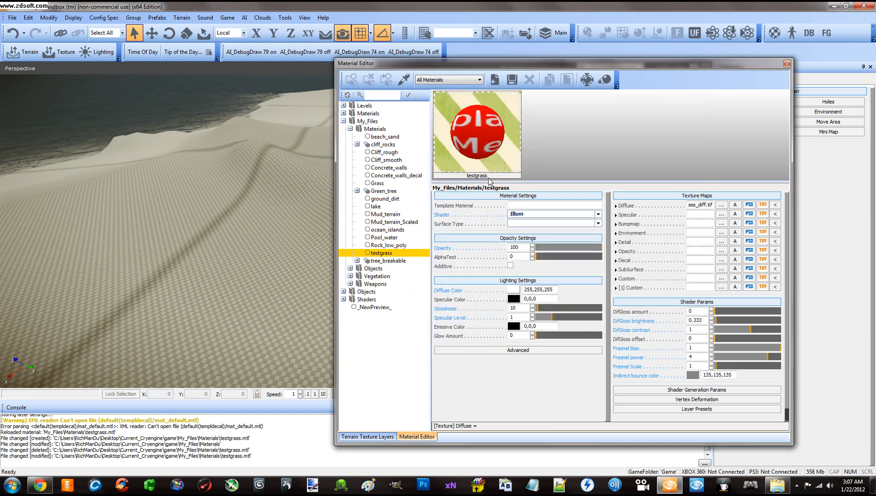
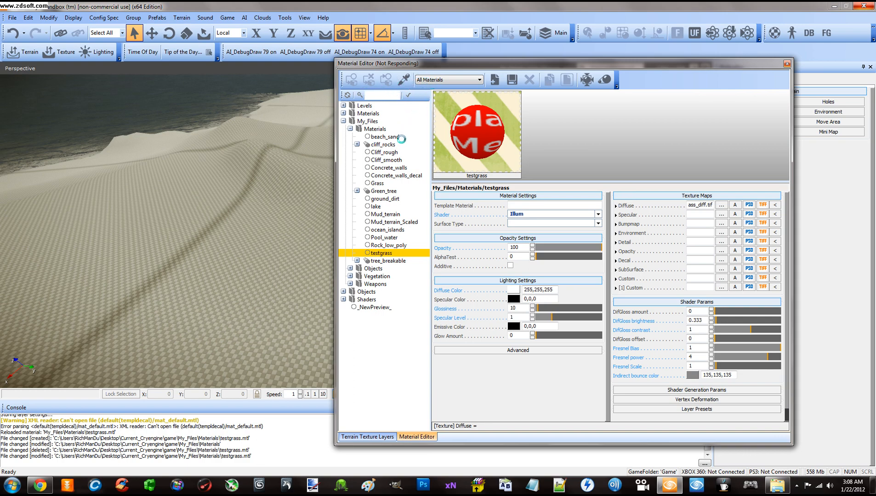
# - End the unresponsive Sandbox process, relaunch the editor and log in to CryDev
pyautogui.moveTo(418, 65)
pyautogui.mouseDown()
pyautogui.moveTo(390, 62)
pyautogui.moveTo(422, 74)
pyautogui.mouseUp()
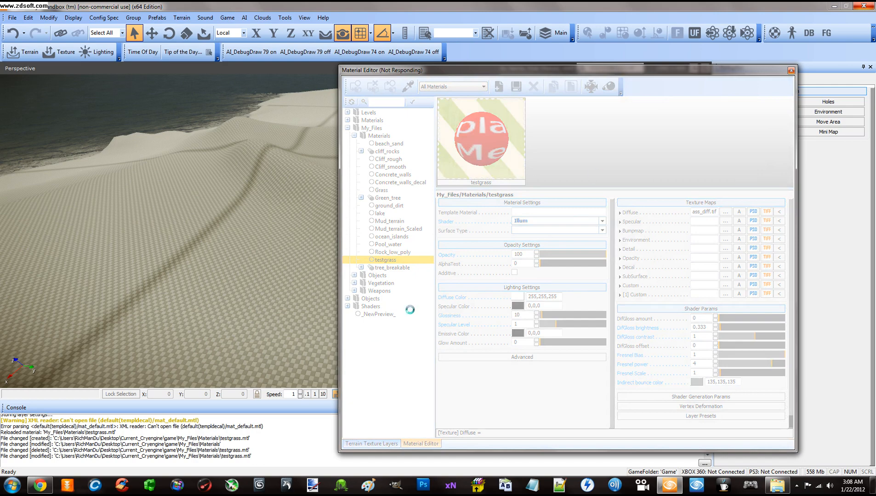
pyautogui.click(791, 70)
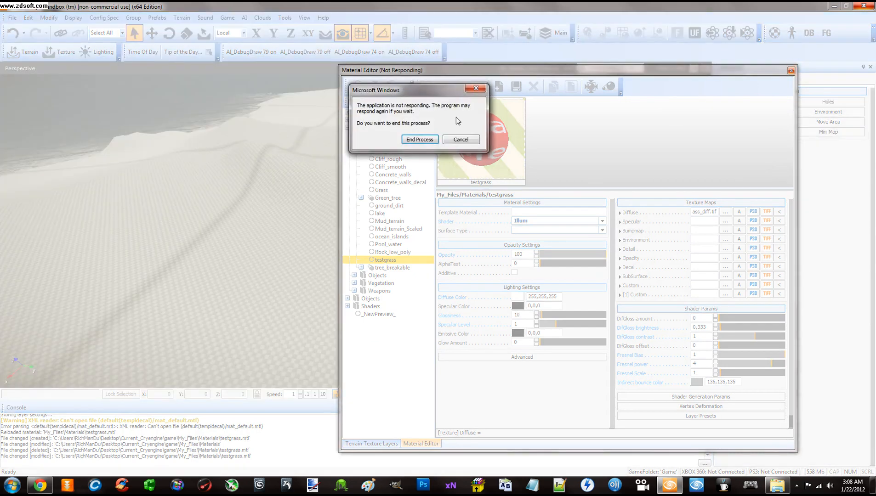
pyautogui.click(419, 139)
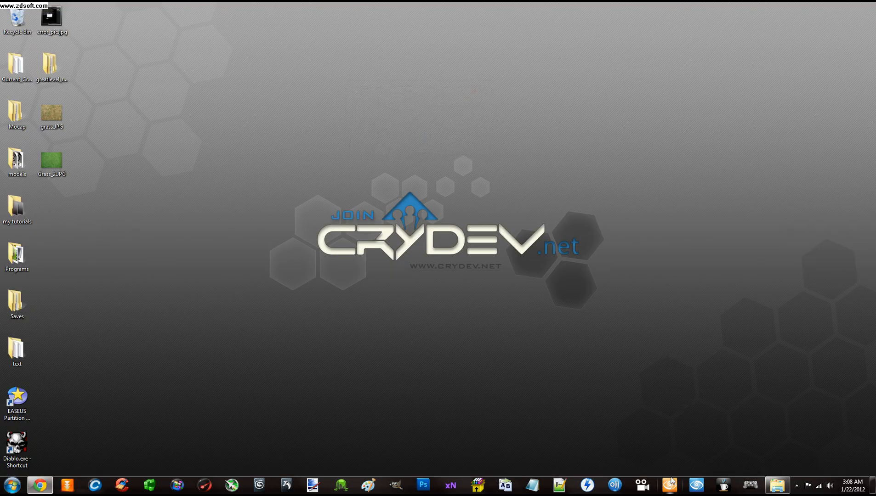
pyautogui.click(670, 480)
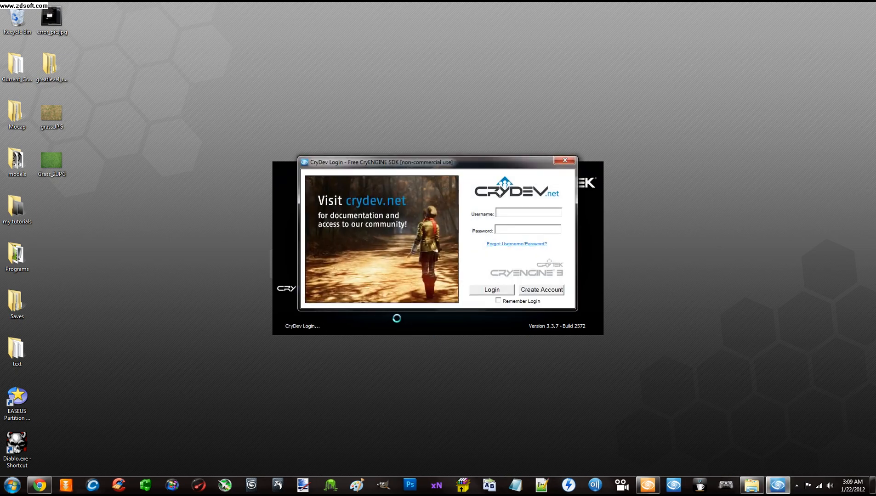
pyautogui.click(491, 290)
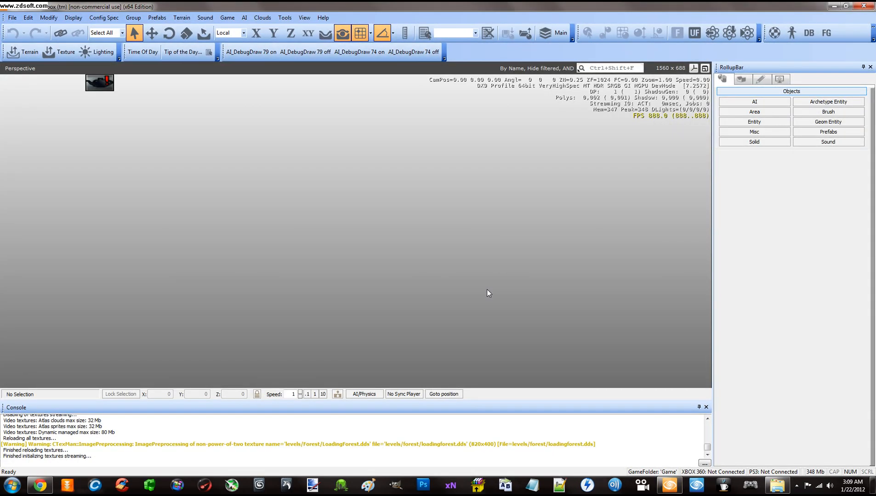
# - Open testlevel.cry from the testlevel folder in Game/Levels
pyautogui.click(11, 17)
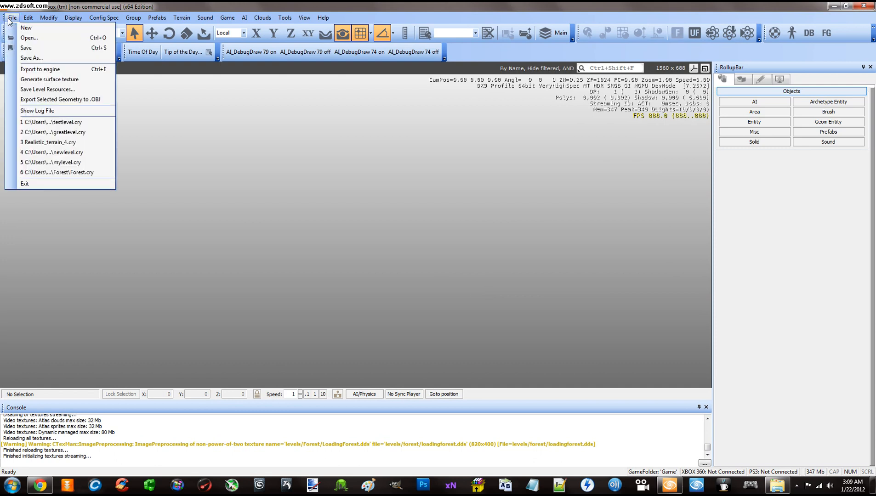
pyautogui.click(25, 37)
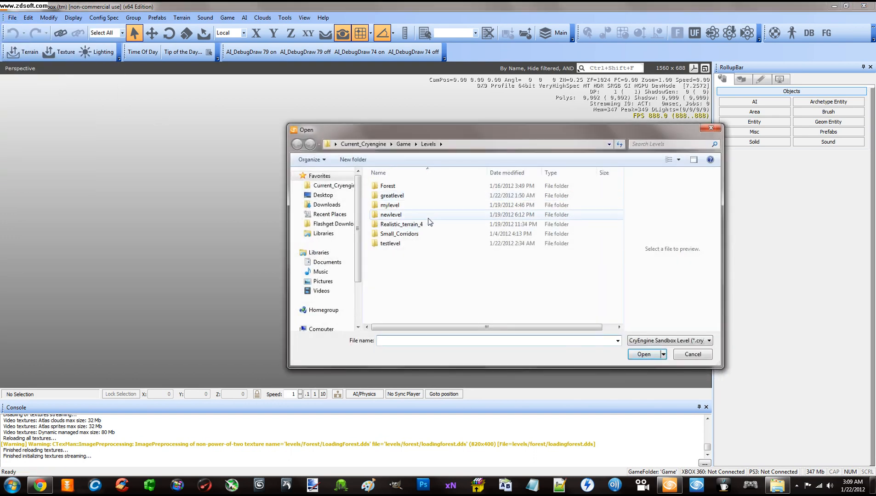
pyautogui.click(389, 244)
pyautogui.doubleClick(389, 245)
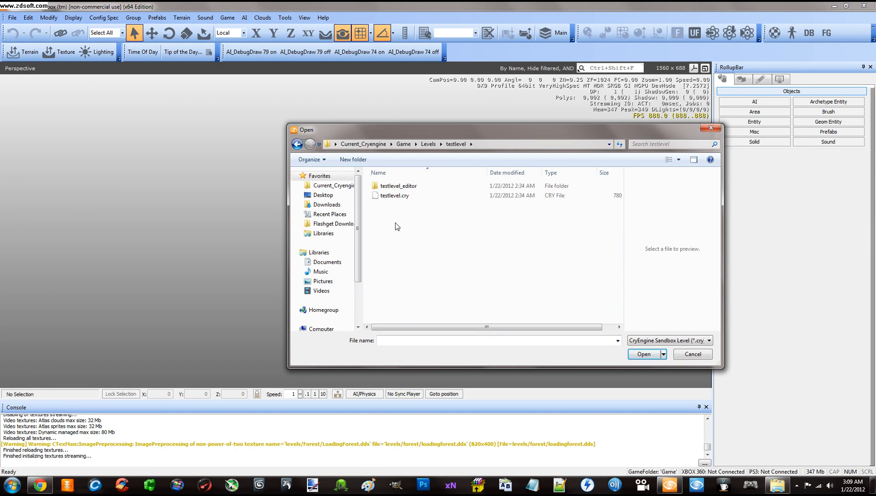
pyautogui.doubleClick(396, 195)
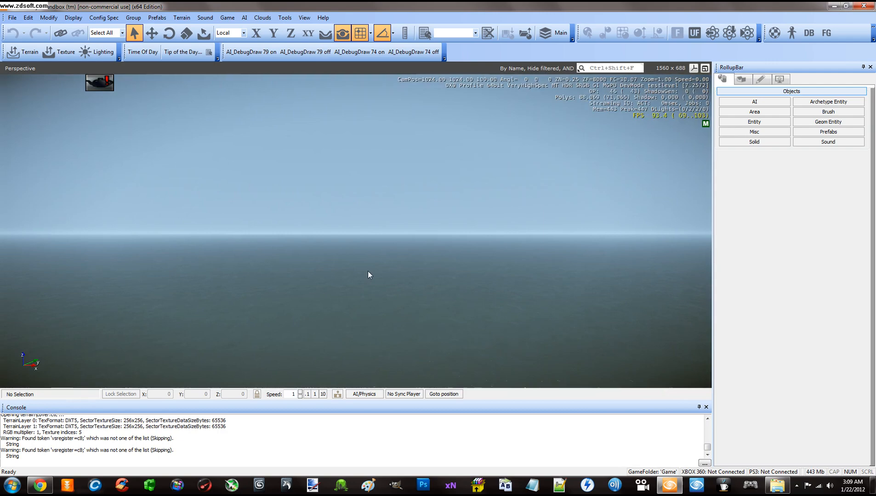
# - Fly around the loaded testlevel and check its surface for any land above the water
pyautogui.moveTo(367, 275)
pyautogui.mouseDown(button='right')
pyautogui.moveTo(374, 287)
pyautogui.moveTo(367, 278)
pyautogui.mouseUp(button='right')
pyautogui.press('w')
pyautogui.press('w')
pyautogui.press('s')
pyautogui.press('w')
pyautogui.press('a')
pyautogui.press('s')
pyautogui.press('w')
pyautogui.press('s')
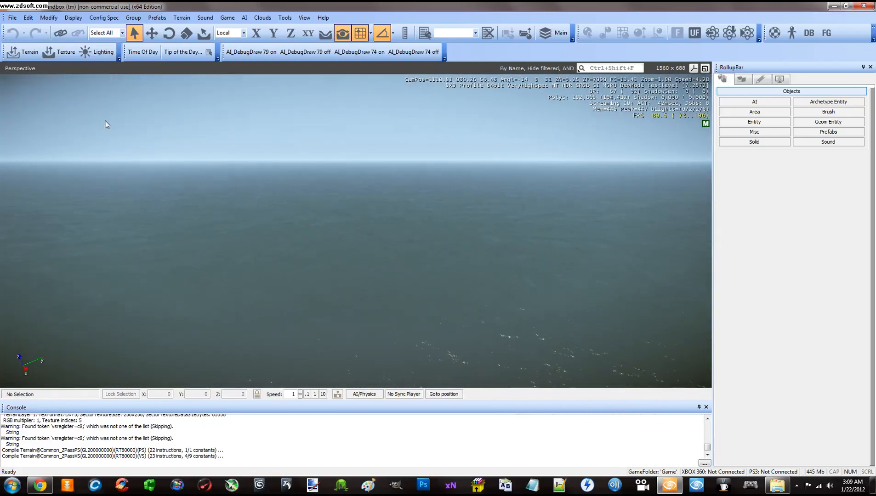
# - Open the Terrain Editor and check the water height setting without changing it
pyautogui.click(25, 53)
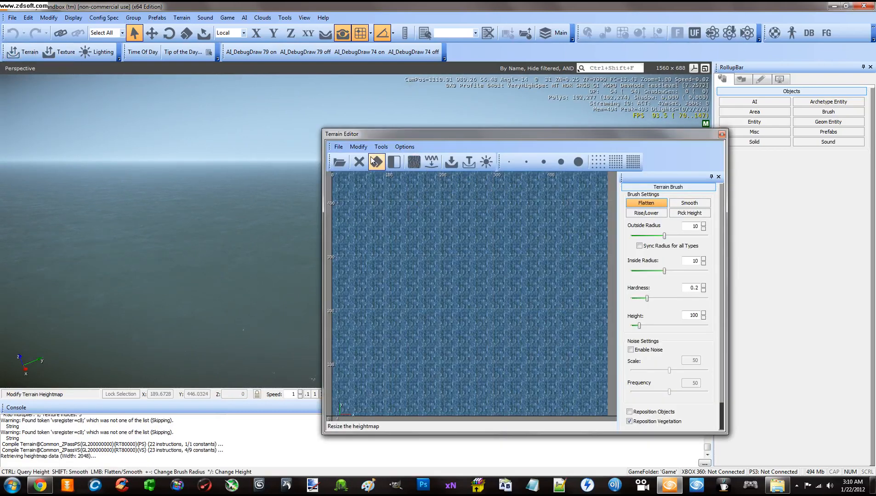
pyautogui.click(358, 148)
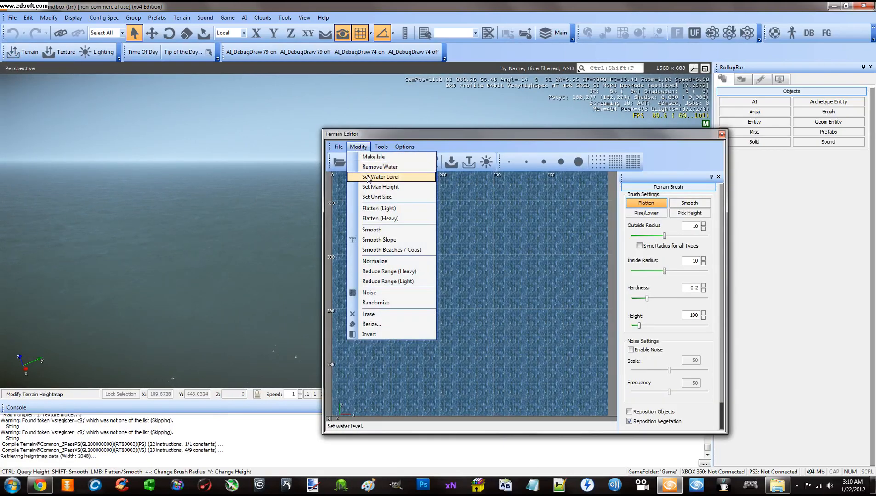
pyautogui.click(368, 178)
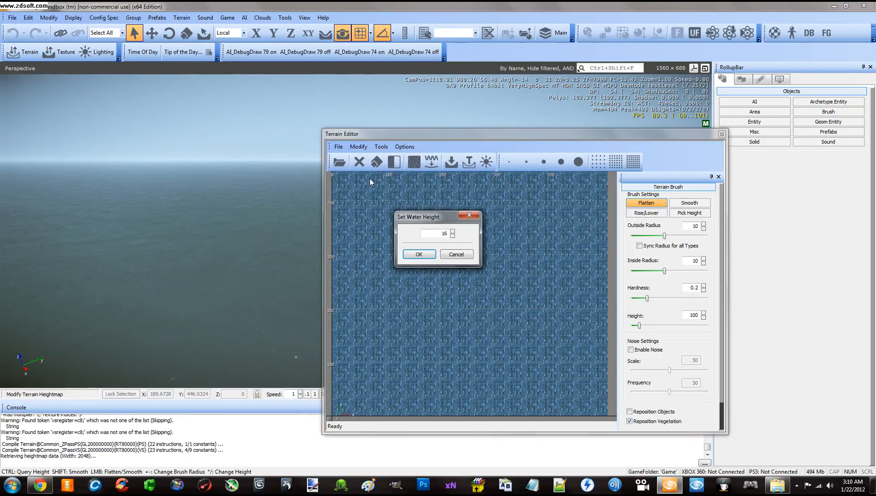
pyautogui.click(468, 216)
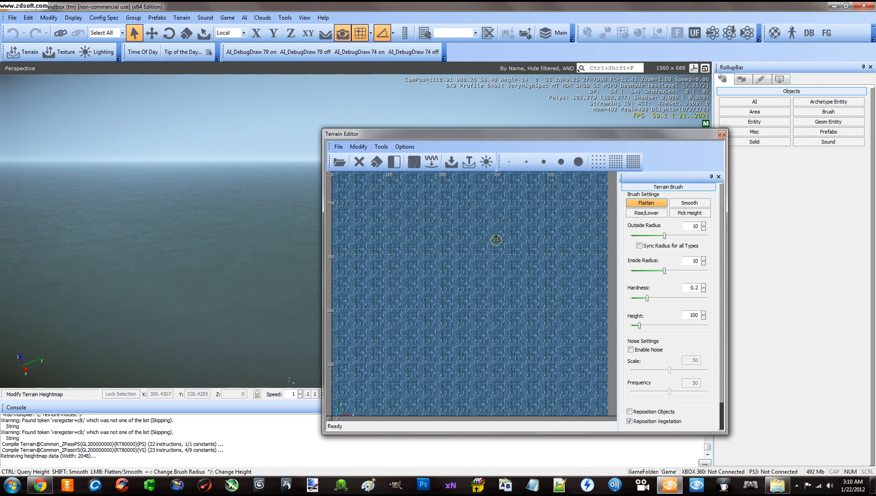
# - Paint a small raised patch on the heightmap with the Flatten brush at radius 10 and height 100, and inspect it in the viewport
pyautogui.moveTo(482, 284); pyautogui.dragTo(433, 268)
pyautogui.moveTo(251, 244); pyautogui.dragTo(251, 244, button='right')
pyautogui.hotkey('shift', 'w')
pyautogui.hotkey('shift', 'w')
pyautogui.hotkey('shift', 's')
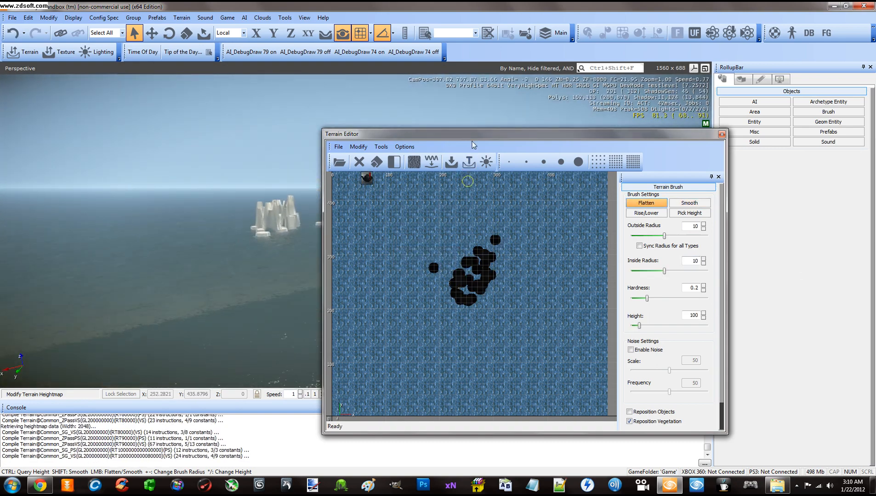
# - Enlarge the Flatten brush to radius 100, set its height to 18 and flatten the heightmap into broad low land
pyautogui.moveTo(483, 135); pyautogui.dragTo(524, 126)
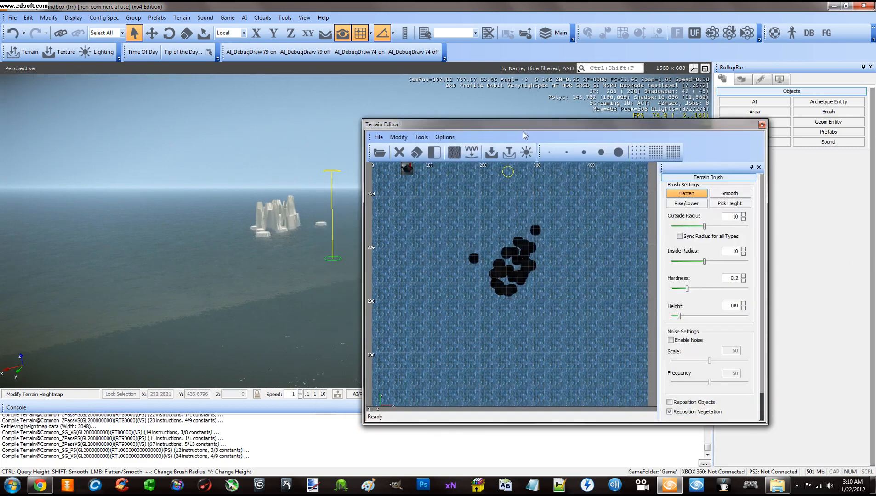
pyautogui.click(617, 153)
pyautogui.moveTo(560, 243)
pyautogui.mouseDown()
pyautogui.moveTo(479, 259)
pyautogui.moveTo(456, 275)
pyautogui.moveTo(366, 270)
pyautogui.moveTo(391, 367)
pyautogui.moveTo(491, 303)
pyautogui.moveTo(568, 365)
pyautogui.moveTo(491, 395)
pyautogui.moveTo(575, 382)
pyautogui.moveTo(616, 363)
pyautogui.mouseUp()
pyautogui.click(679, 317)
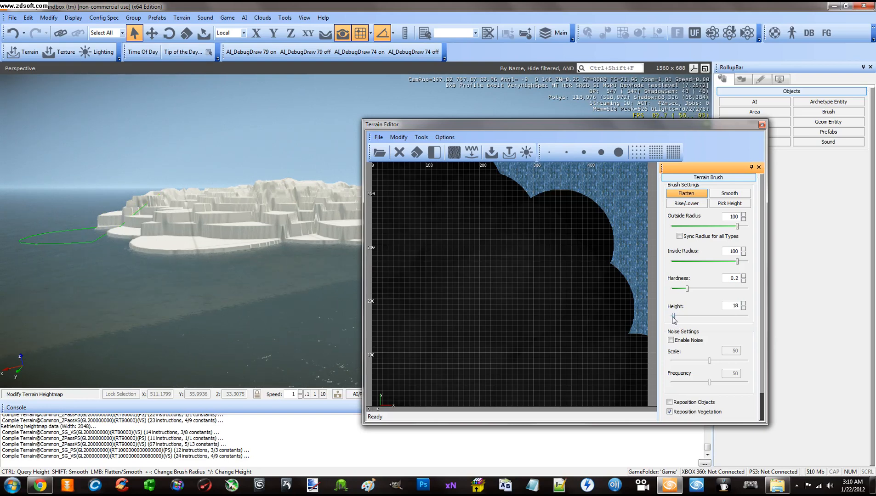
pyautogui.moveTo(577, 313)
pyautogui.mouseDown()
pyautogui.moveTo(512, 264)
pyautogui.moveTo(498, 264)
pyautogui.moveTo(608, 225)
pyautogui.moveTo(485, 227)
pyautogui.moveTo(434, 182)
pyautogui.moveTo(368, 254)
pyautogui.moveTo(387, 368)
pyautogui.moveTo(503, 372)
pyautogui.moveTo(597, 292)
pyautogui.moveTo(618, 200)
pyautogui.moveTo(625, 329)
pyautogui.moveTo(606, 189)
pyautogui.moveTo(417, 199)
pyautogui.moveTo(322, 239)
pyautogui.moveTo(477, 361)
pyautogui.moveTo(643, 331)
pyautogui.moveTo(572, 154)
pyautogui.moveTo(372, 176)
pyautogui.moveTo(538, 272)
pyautogui.mouseUp()
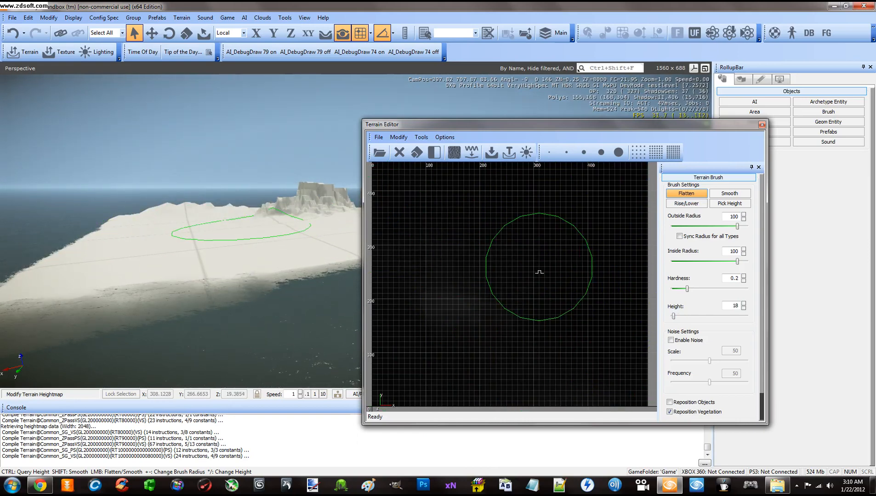
# - Close the Terrain Editor and level the leftover hills in the viewport with the Flatten brush at radius 100 and height 18
pyautogui.click(761, 126)
pyautogui.press('w')
pyautogui.moveTo(440, 213); pyautogui.dragTo(441, 211, button='right')
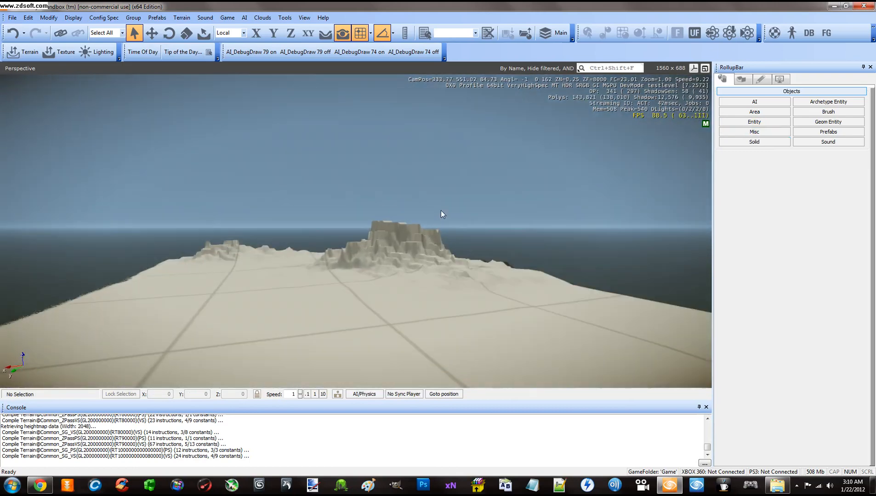
pyautogui.click(742, 79)
pyautogui.click(754, 102)
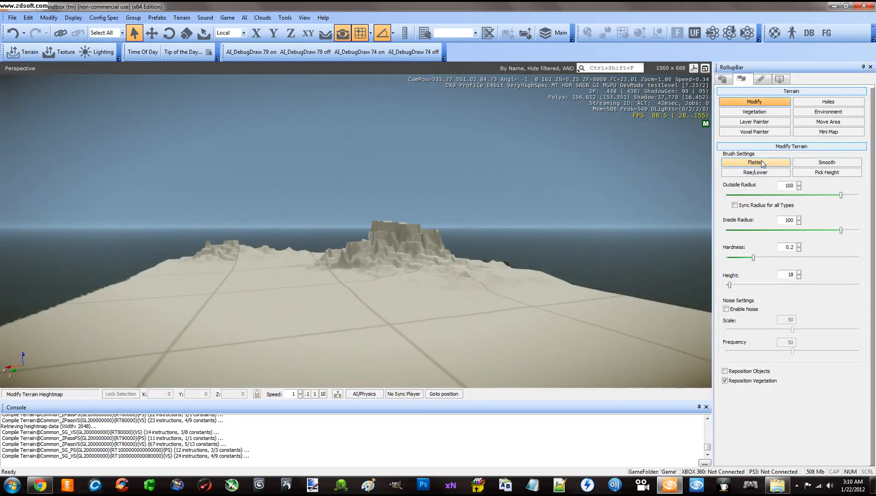
pyautogui.moveTo(419, 284); pyautogui.dragTo(388, 271)
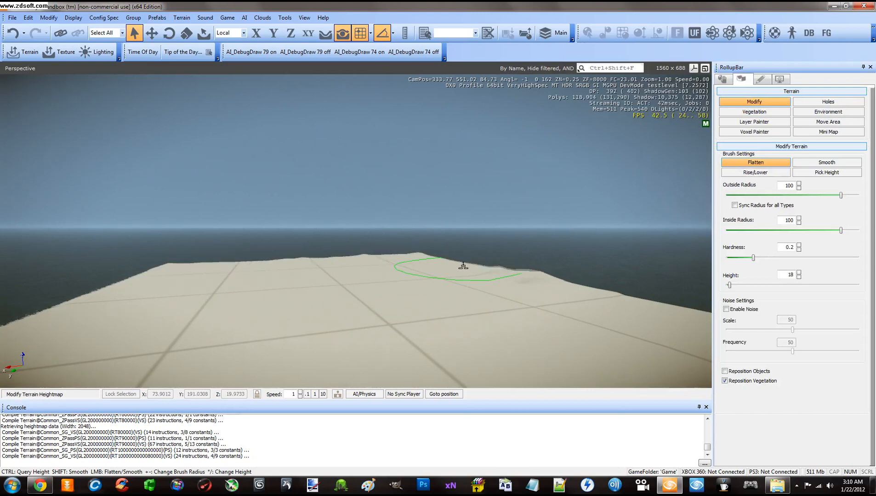
# - Flatten the uneven high-Y edge of the island, including its corner, at height 18
pyautogui.moveTo(288, 315); pyautogui.dragTo(287, 315, button='right')
pyautogui.press('s')
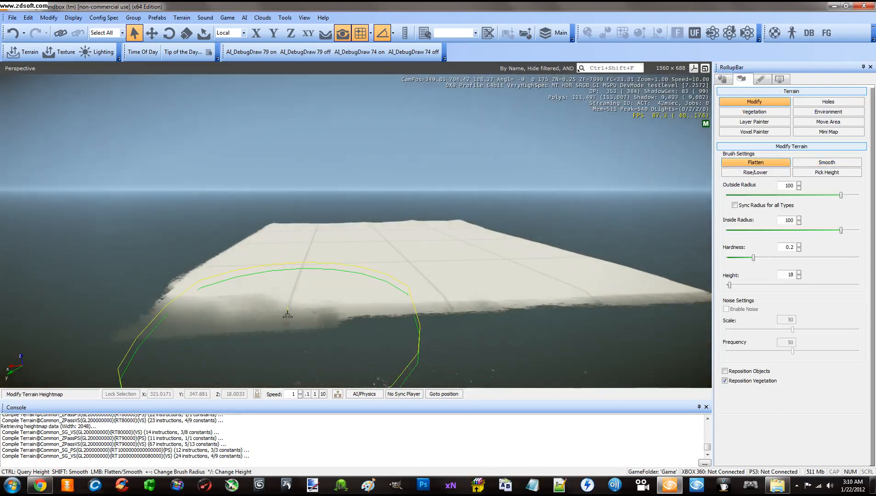
pyautogui.moveTo(287, 314)
pyautogui.mouseDown()
pyautogui.moveTo(215, 293)
pyautogui.moveTo(204, 272)
pyautogui.mouseUp()
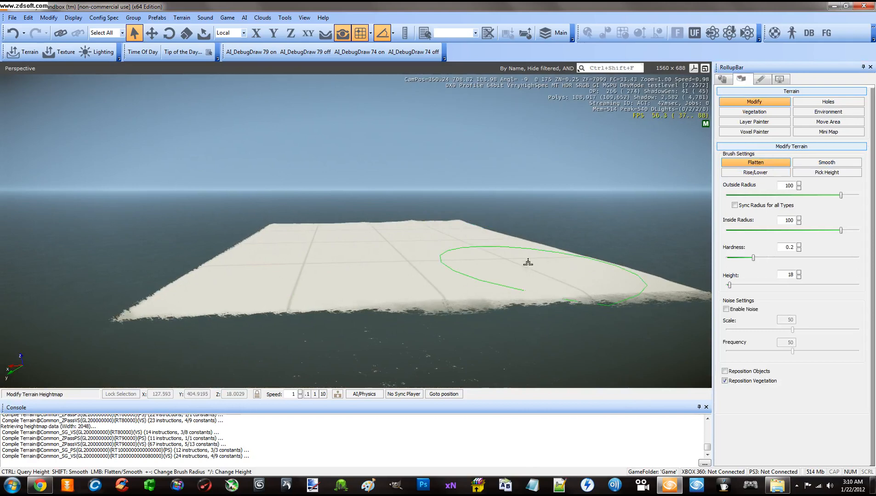
pyautogui.moveTo(528, 263); pyautogui.dragTo(503, 291)
# - Lower the island's high-Y edge into the water with the Rise/Lower brush at height -12
pyautogui.moveTo(502, 276); pyautogui.dragTo(503, 276, button='right')
pyautogui.press('s')
pyautogui.click(755, 175)
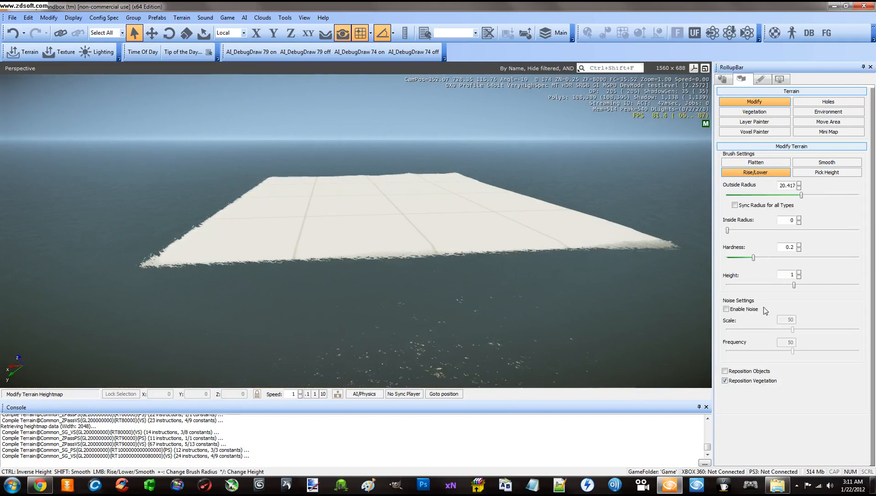
pyautogui.click(791, 285)
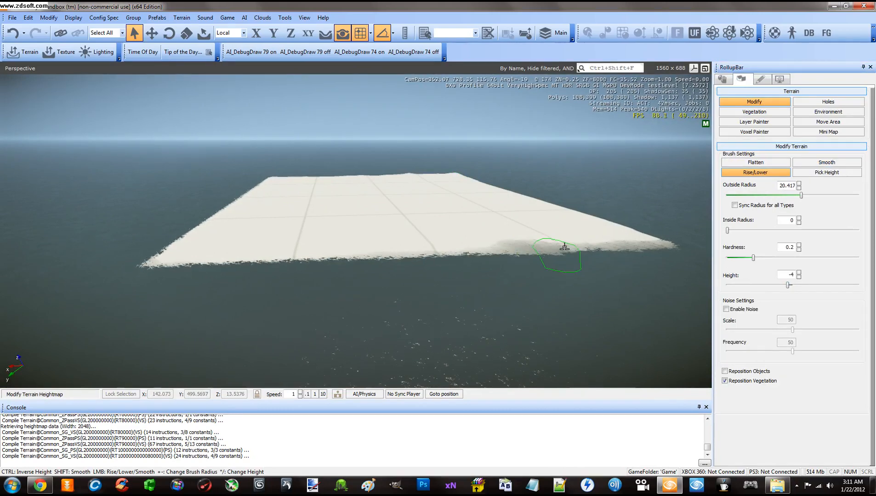
pyautogui.moveTo(787, 286); pyautogui.dragTo(778, 287)
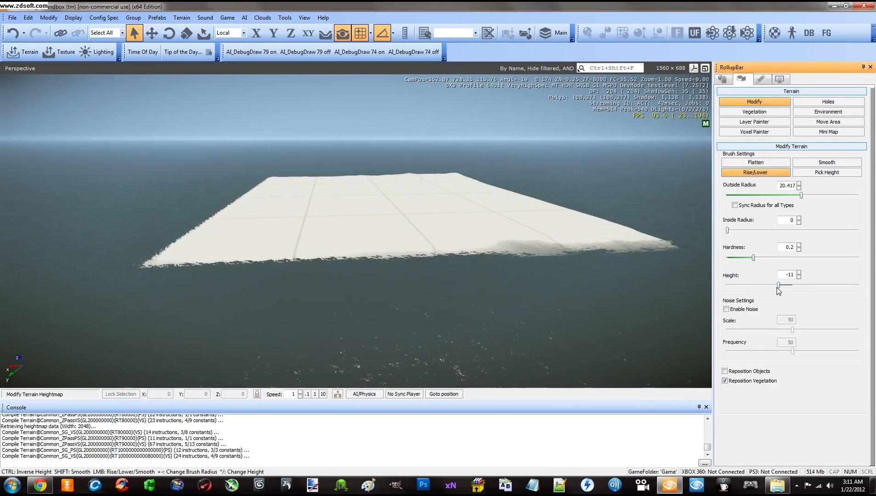
pyautogui.moveTo(522, 248); pyautogui.dragTo(405, 245)
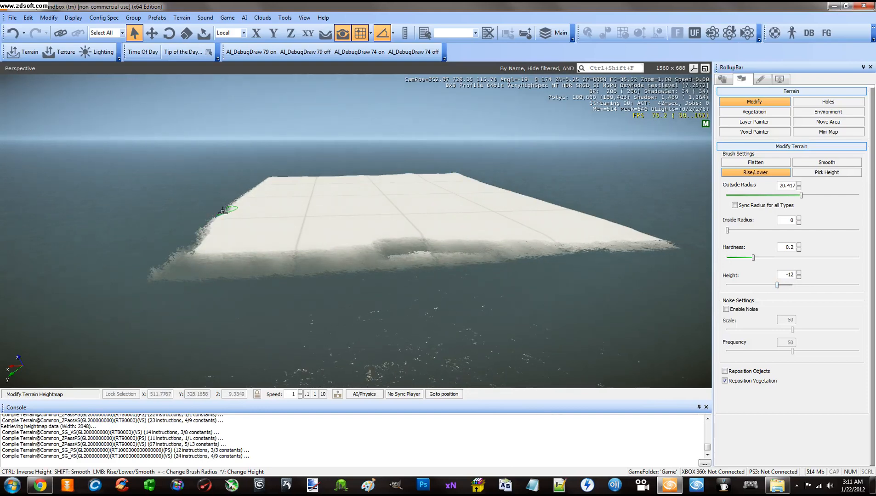
# - Lower the island's high-X edge along its full length with the Rise/Lower brush at height -12
pyautogui.press('w')
pyautogui.moveTo(222, 211); pyautogui.dragTo(245, 222, button='right')
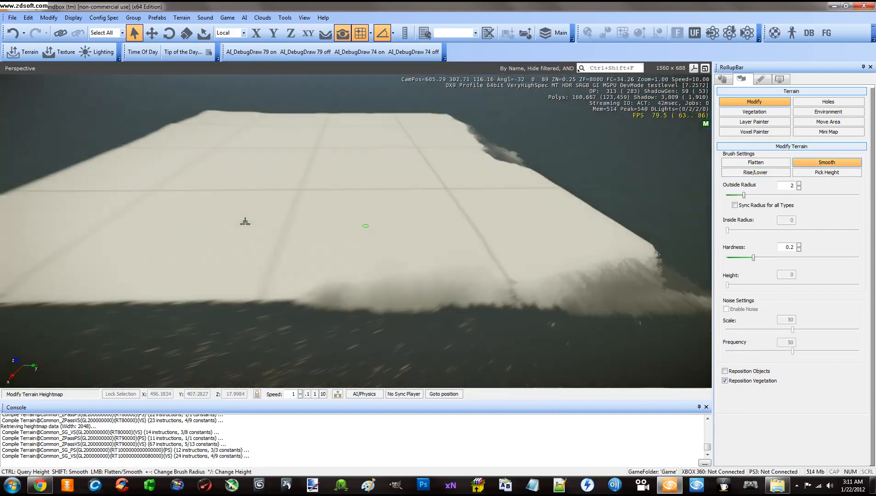
pyautogui.press('a')
pyautogui.press('s')
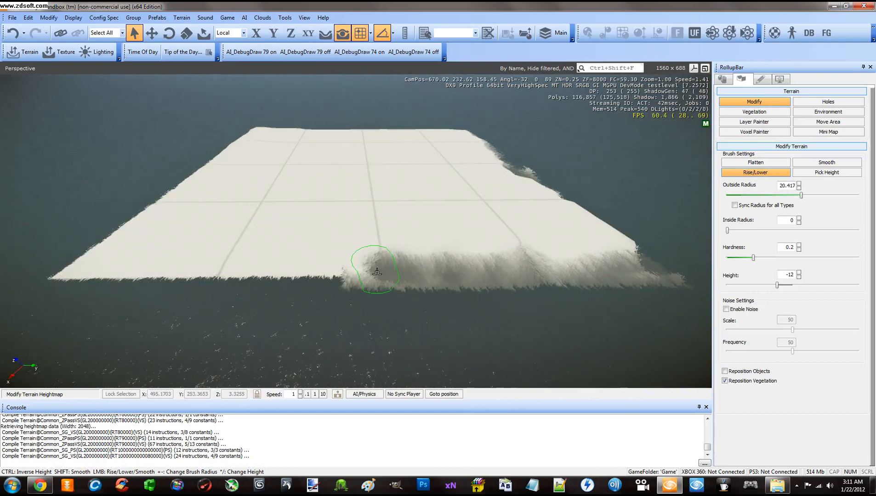
pyautogui.moveTo(195, 268); pyautogui.dragTo(121, 236)
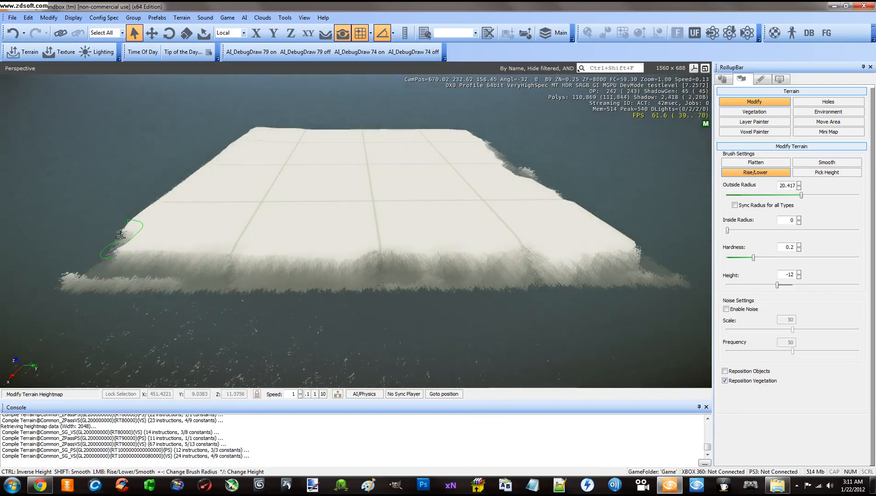
# - Lower the island edge near Y 0 from corner to corner with the same Rise/Lower brush
pyautogui.press('a')
pyautogui.keyDown('shift'); pyautogui.moveTo(135, 281); pyautogui.dragTo(160, 262, button='right'); pyautogui.keyUp('shift')
pyautogui.press('s')
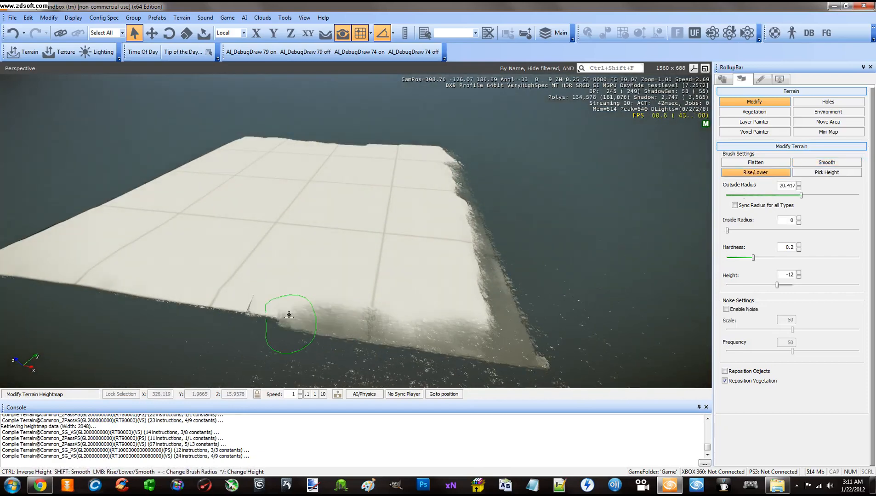
pyautogui.moveTo(111, 282)
pyautogui.mouseDown()
pyautogui.moveTo(34, 268)
pyautogui.moveTo(14, 251)
pyautogui.mouseUp()
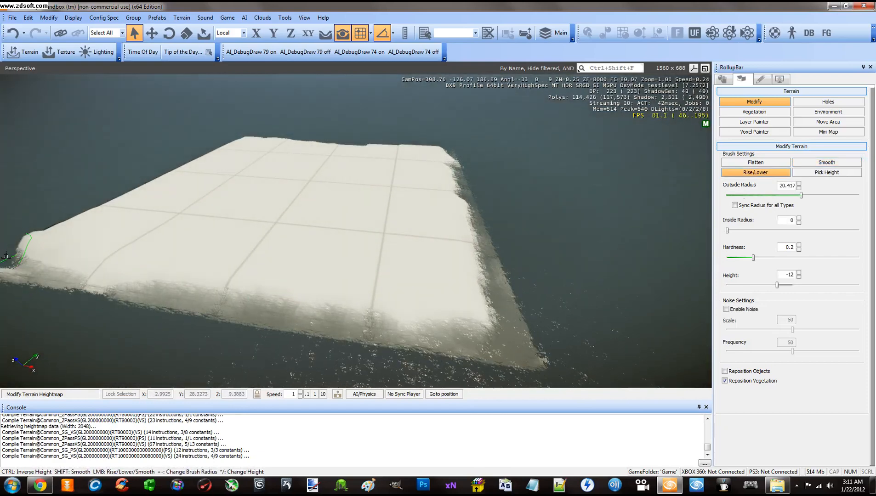
# - Lower the island edge near X 0 along its full length with the Rise/Lower brush at height -12
pyautogui.moveTo(51, 256); pyautogui.dragTo(85, 266, button='right')
pyautogui.press('w')
pyautogui.press('a')
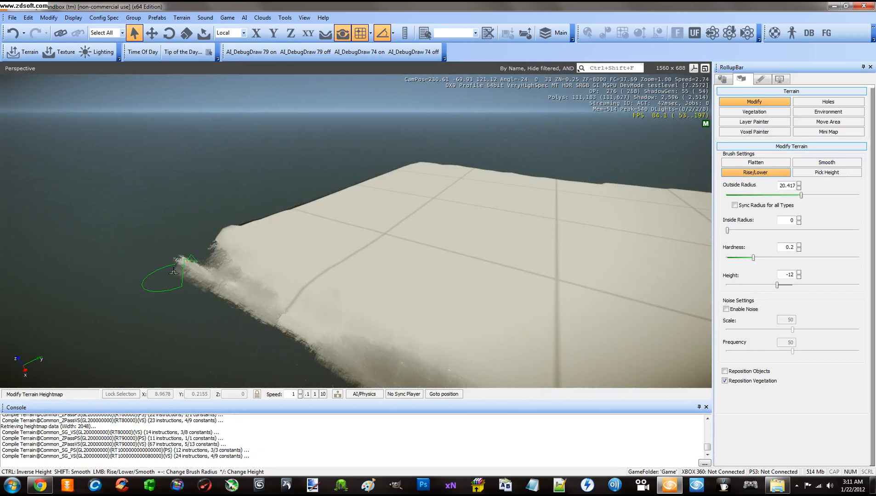
pyautogui.moveTo(177, 270); pyautogui.dragTo(338, 255, button='right')
pyautogui.press('a')
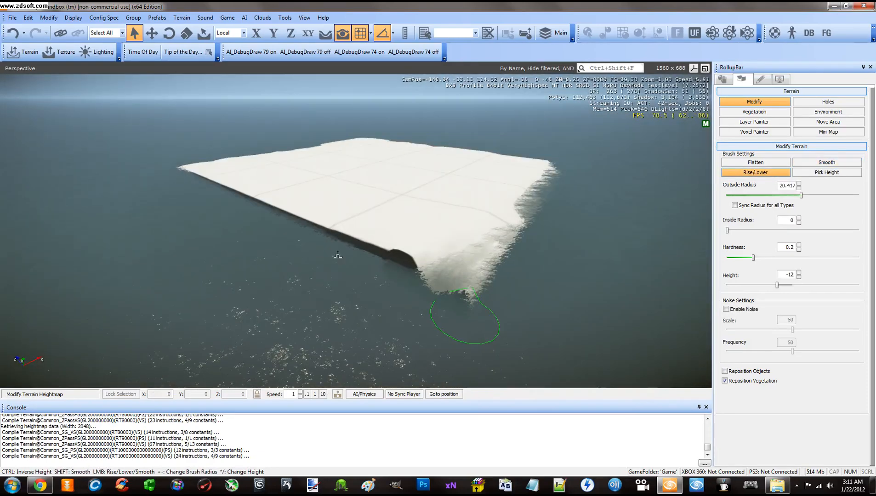
pyautogui.moveTo(350, 236); pyautogui.dragTo(300, 222)
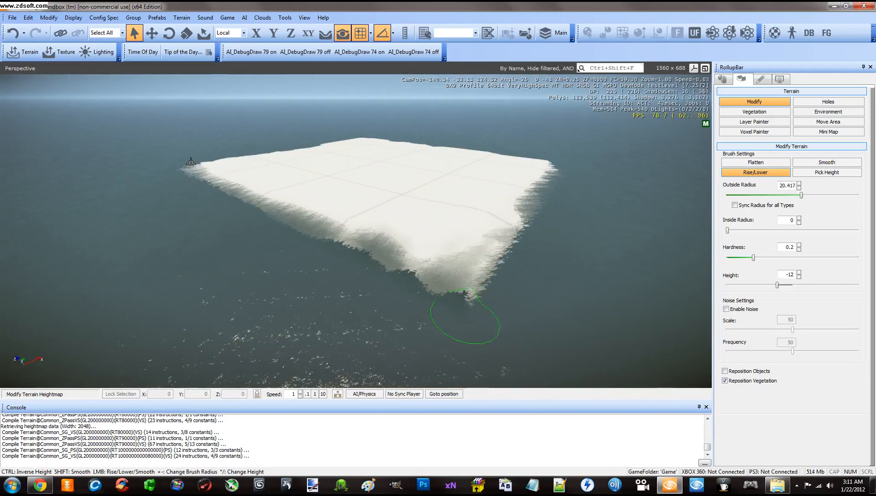
pyautogui.moveTo(191, 162)
pyautogui.mouseDown()
pyautogui.moveTo(313, 219)
pyautogui.moveTo(413, 294)
pyautogui.mouseUp()
# - Lower the island's high-Y edge further with the same Rise/Lower brush, working from the X 0 corner toward high X
pyautogui.moveTo(421, 344)
pyautogui.mouseDown(button='right')
pyautogui.moveTo(321, 240)
pyautogui.moveTo(349, 260)
pyautogui.mouseUp(button='right')
pyautogui.press('w')
pyautogui.moveTo(433, 290)
pyautogui.mouseDown()
pyautogui.moveTo(450, 315)
pyautogui.moveTo(372, 244)
pyautogui.moveTo(328, 135)
pyautogui.mouseUp()
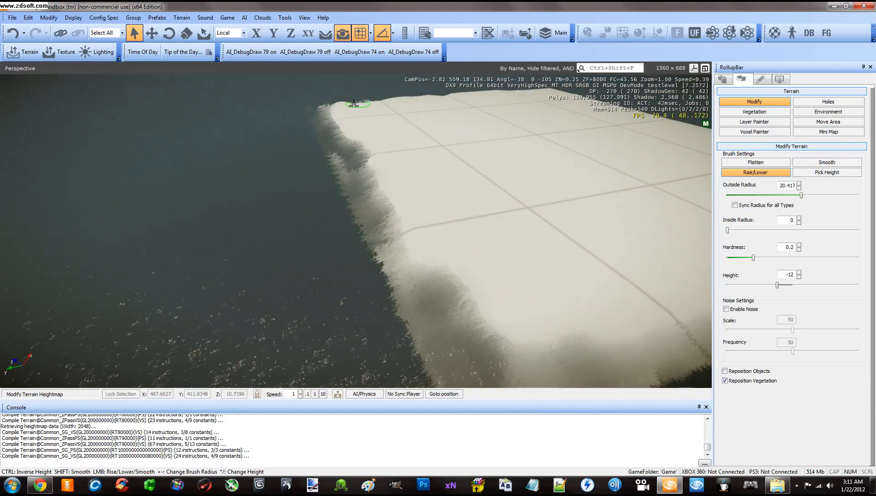
# - Set the Rise/Lower brush height to 11 and raise several small hills across the island's interior
pyautogui.press('w')
pyautogui.keyDown('shift'); pyautogui.moveTo(354, 104); pyautogui.dragTo(354, 104, button='right'); pyautogui.keyUp('shift')
pyautogui.moveTo(362, 148); pyautogui.dragTo(363, 149, button='right')
pyautogui.press('w')
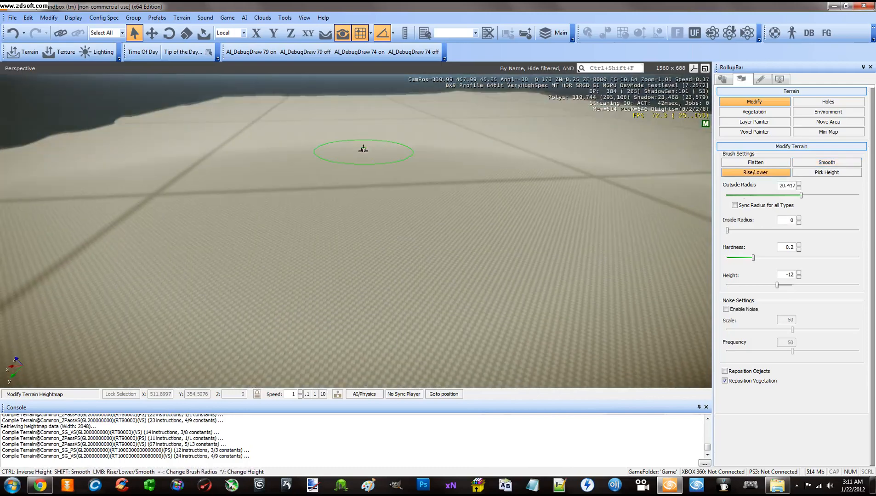
pyautogui.press('s')
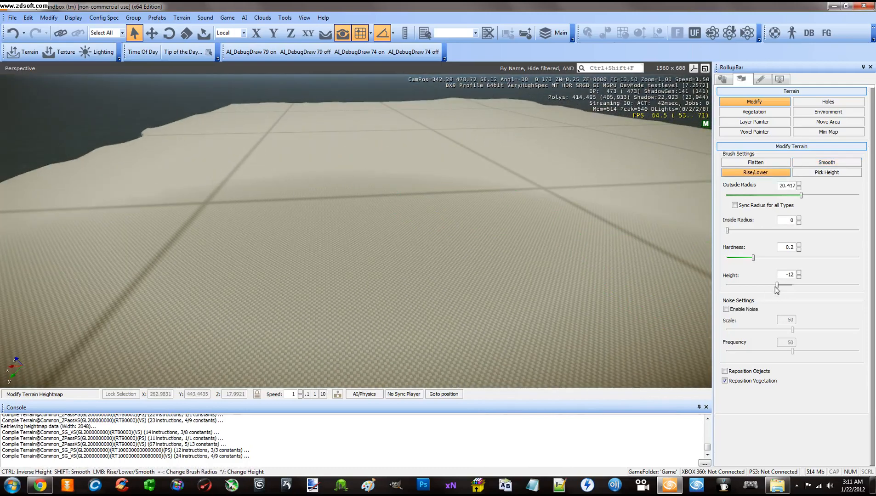
pyautogui.moveTo(777, 284); pyautogui.dragTo(798, 287)
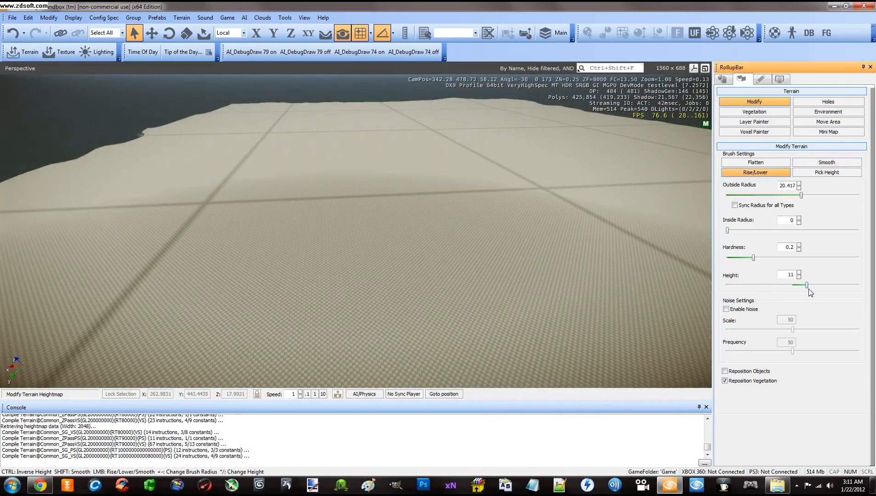
pyautogui.moveTo(425, 186)
pyautogui.mouseDown()
pyautogui.moveTo(297, 164)
pyautogui.moveTo(198, 175)
pyautogui.moveTo(244, 104)
pyautogui.mouseUp()
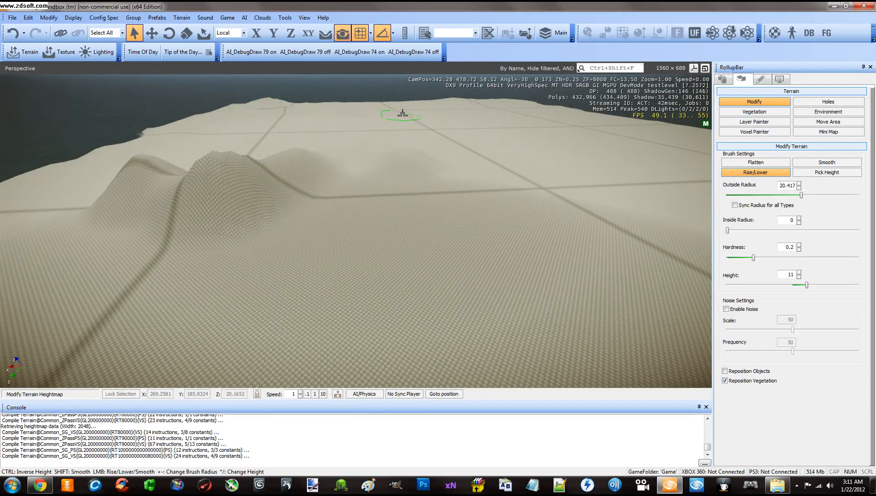
pyautogui.moveTo(403, 113)
pyautogui.mouseDown()
pyautogui.moveTo(313, 158)
pyautogui.moveTo(616, 169)
pyautogui.mouseUp()
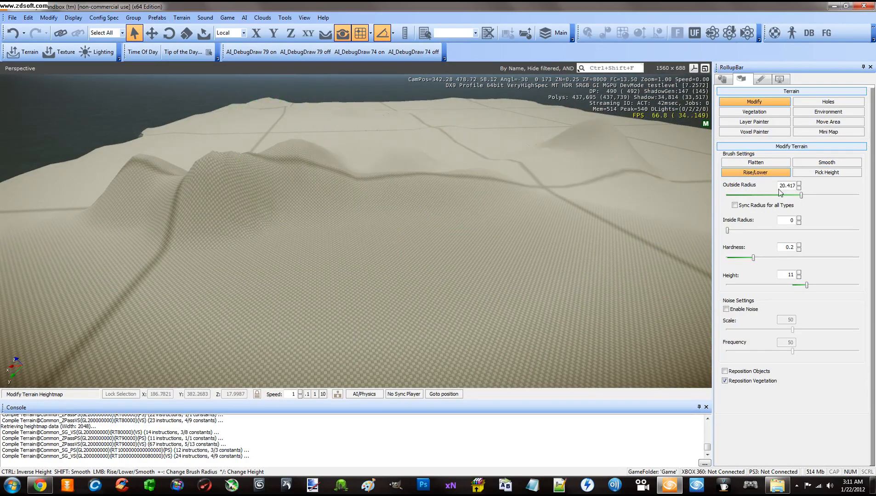
# - Enlarge the Rise/Lower brush to an outside radius of 91.201 and raise broad hills across the island at height 11
pyautogui.moveTo(804, 195); pyautogui.dragTo(822, 198)
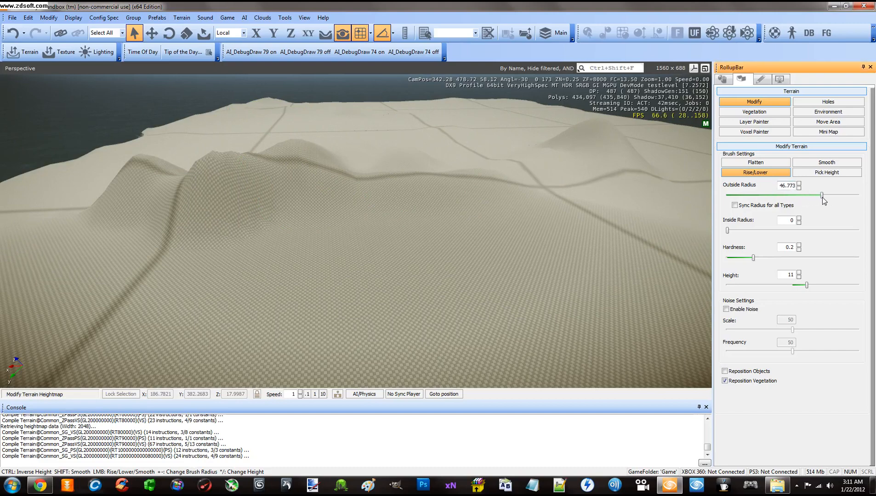
pyautogui.hotkey('shift', 's')
pyautogui.hotkey('shift', 'd')
pyautogui.moveTo(565, 201)
pyautogui.keyDown('shift'); pyautogui.mouseDown(button='right')
pyautogui.moveTo(547, 192)
pyautogui.moveTo(434, 202)
pyautogui.mouseUp(button='right'); pyautogui.keyUp('shift')
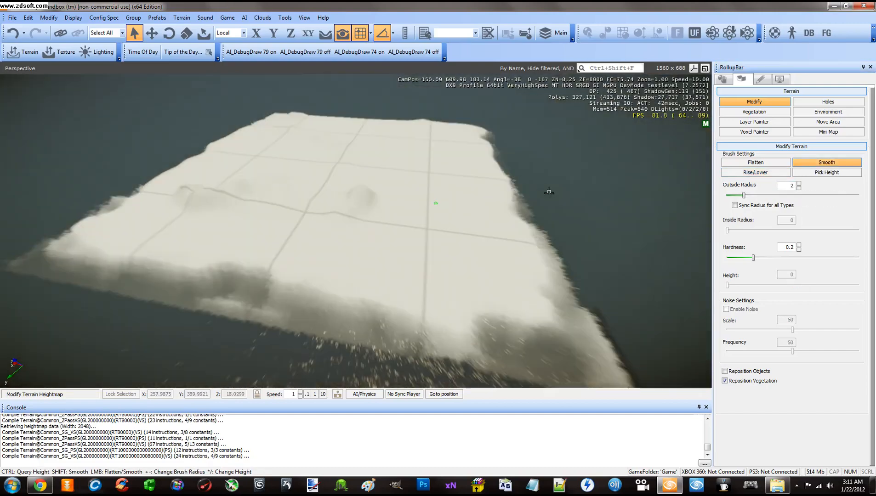
pyautogui.moveTo(449, 161)
pyautogui.mouseDown()
pyautogui.moveTo(391, 147)
pyautogui.moveTo(293, 166)
pyautogui.moveTo(337, 224)
pyautogui.moveTo(452, 264)
pyautogui.moveTo(248, 215)
pyautogui.moveTo(231, 178)
pyautogui.moveTo(333, 131)
pyautogui.moveTo(477, 290)
pyautogui.moveTo(379, 290)
pyautogui.moveTo(179, 313)
pyautogui.mouseUp()
# - Lower the shoreline near X 0 with the large Rise/Lower brush inverted to height -11
pyautogui.hotkey('shift', 'w')
pyautogui.keyDown('shift'); pyautogui.moveTo(340, 280); pyautogui.dragTo(352, 273, button='right'); pyautogui.keyUp('shift')
pyautogui.hotkey('shift', 's')
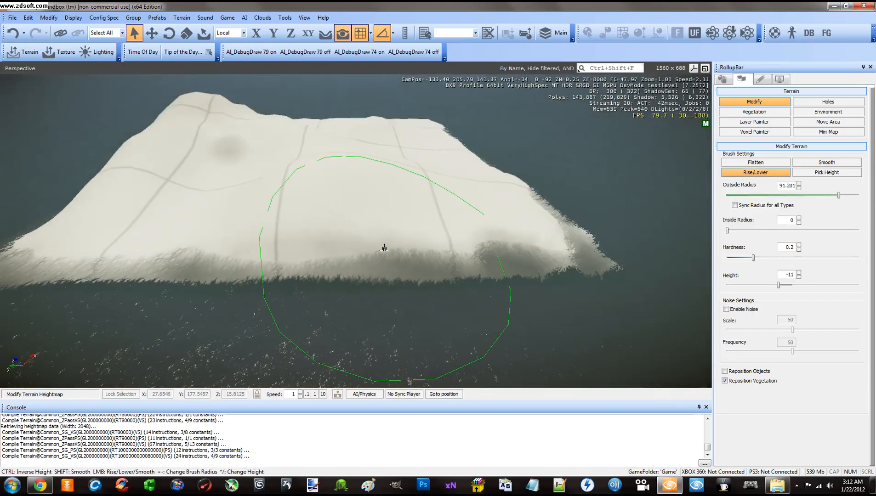
pyautogui.keyDown('ctrl'); pyautogui.moveTo(384, 248); pyautogui.dragTo(236, 258); pyautogui.keyUp('ctrl')
# - Inspect the sculpted shoreline and hills from the water and from inland, and leave terrain modification
pyautogui.moveTo(312, 252); pyautogui.dragTo(305, 256, button='right')
pyautogui.press('w')
pyautogui.hotkey('shift', 'w')
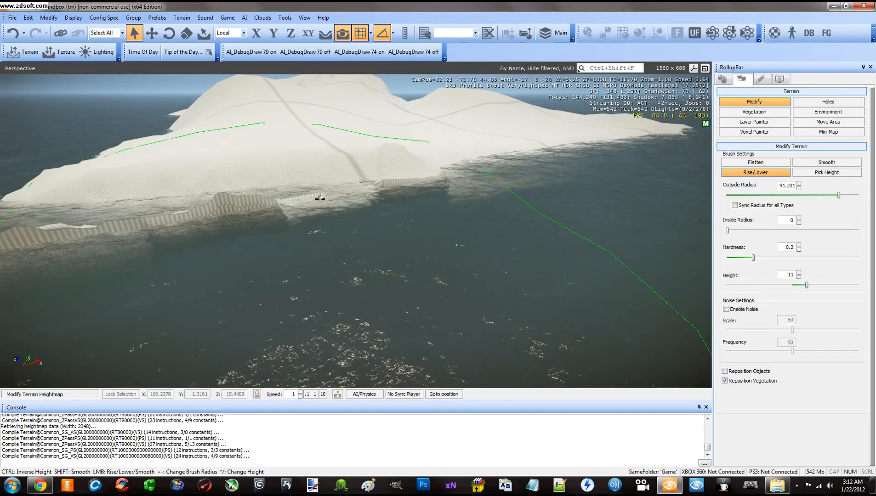
pyautogui.moveTo(319, 197); pyautogui.dragTo(261, 236, button='right')
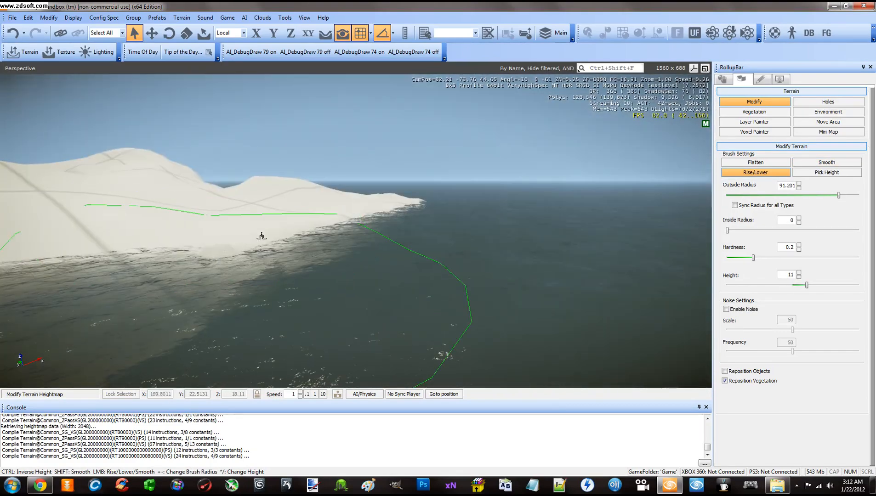
pyautogui.moveTo(294, 263); pyautogui.dragTo(295, 263, button='right')
pyautogui.hotkey('shift', 'w')
pyautogui.hotkey('shift', 'w')
pyautogui.hotkey('shift', 'd')
pyautogui.hotkey('shift', 'w')
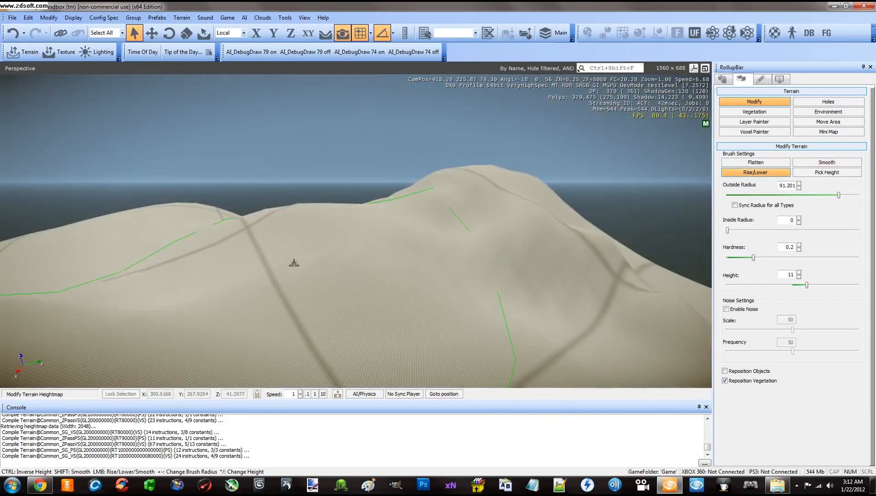
pyautogui.press('Escape')
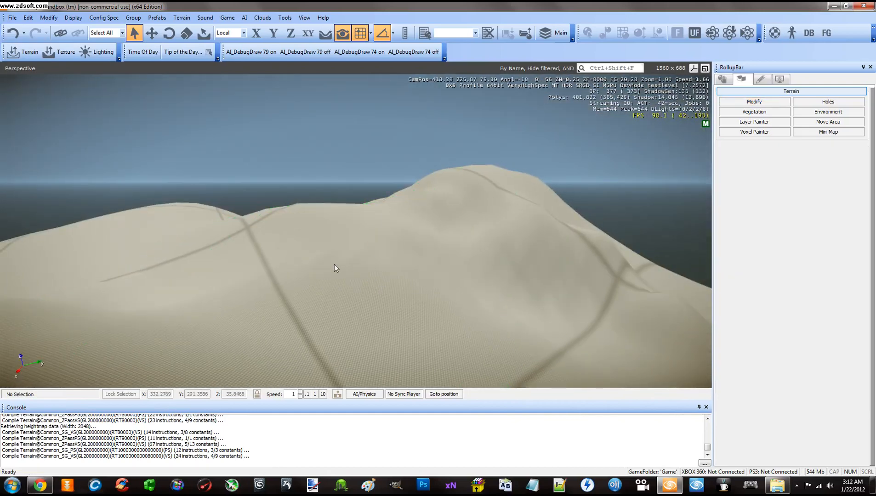
# - Save the level twice, identifying it with the Global Share project each time
pyautogui.click(14, 19)
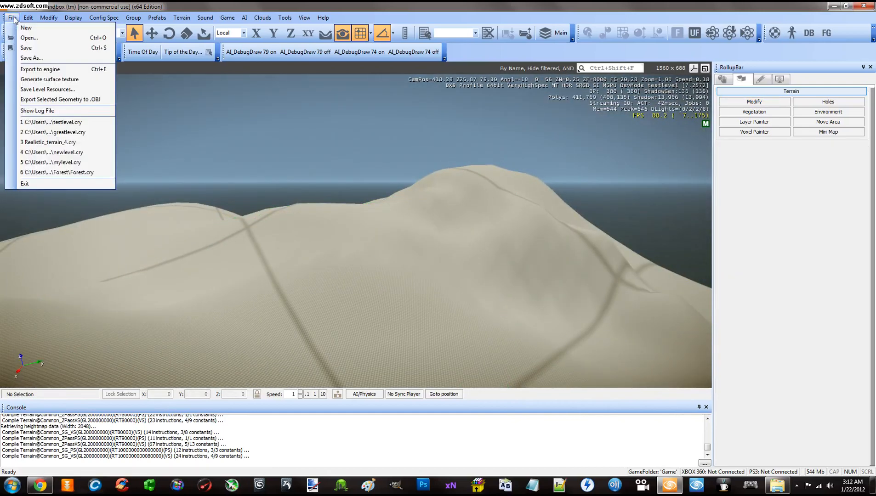
pyautogui.click(31, 52)
pyautogui.click(441, 262)
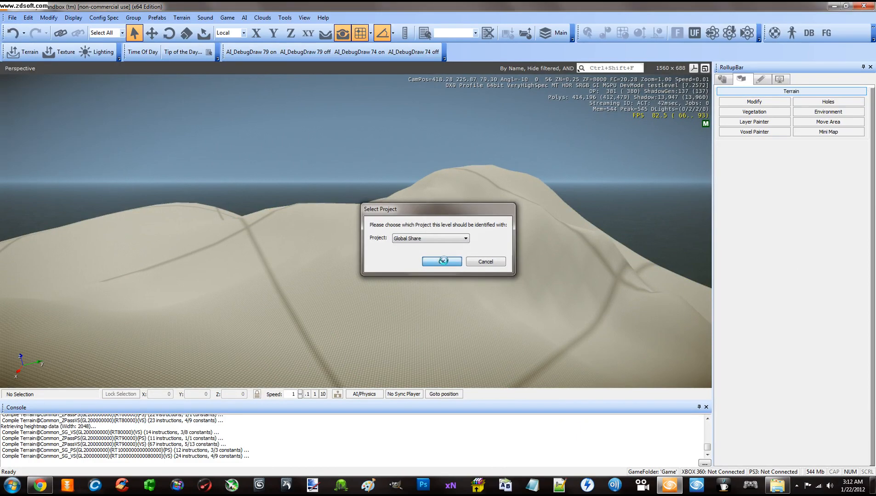
pyautogui.moveTo(415, 260); pyautogui.dragTo(408, 259, button='right')
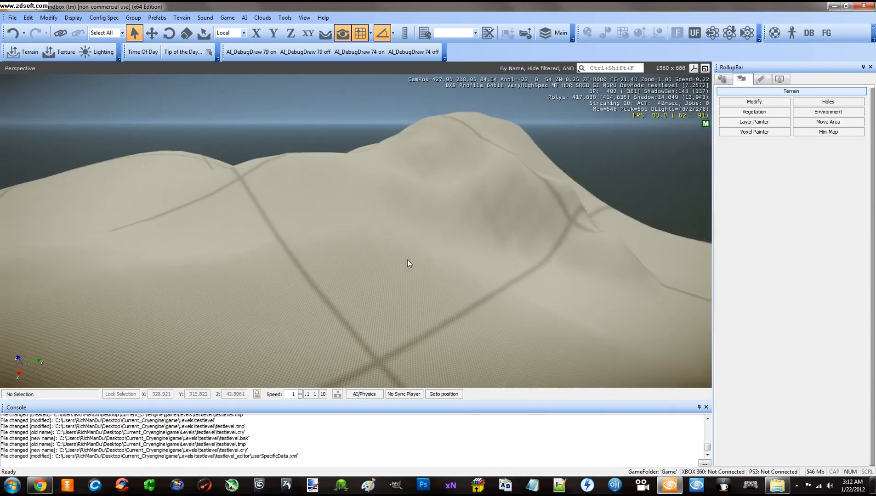
pyautogui.click(17, 22)
pyautogui.click(31, 52)
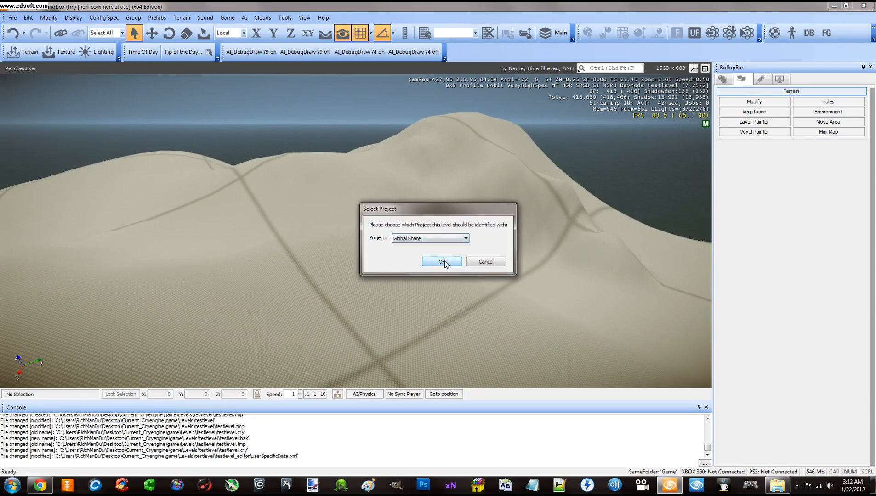
pyautogui.click(444, 261)
pyautogui.press('w')
pyautogui.moveTo(435, 244); pyautogui.dragTo(436, 243, button='right')
pyautogui.press('d')
pyautogui.press('s')
pyautogui.press('w')
pyautogui.press('s')
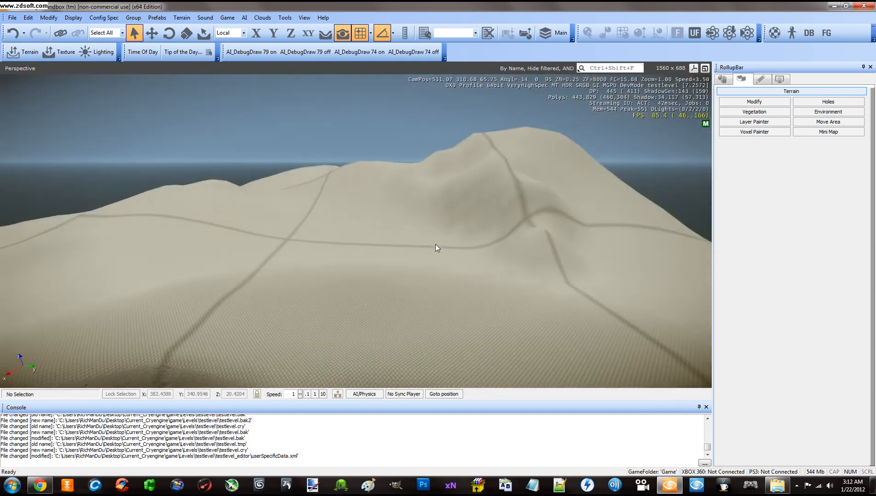
pyautogui.click(766, 80)
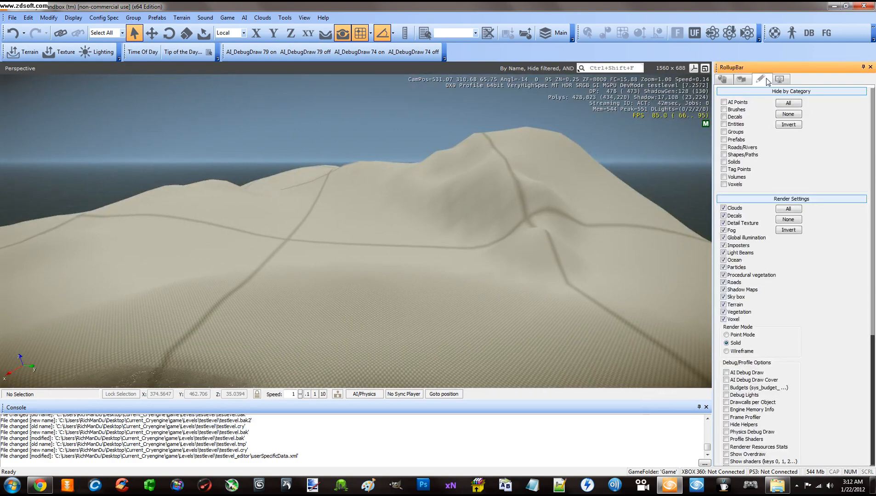
pyautogui.click(725, 80)
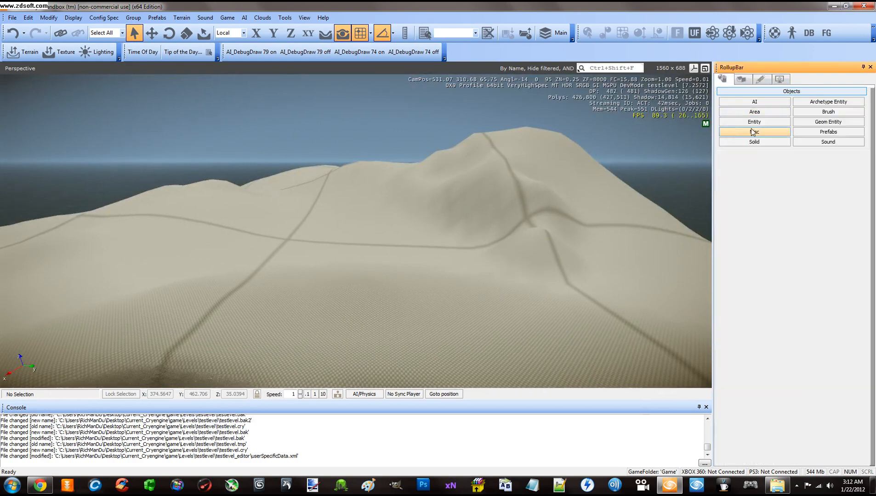
# - Add a new terrain texture layer and name it grass
pyautogui.click(50, 53)
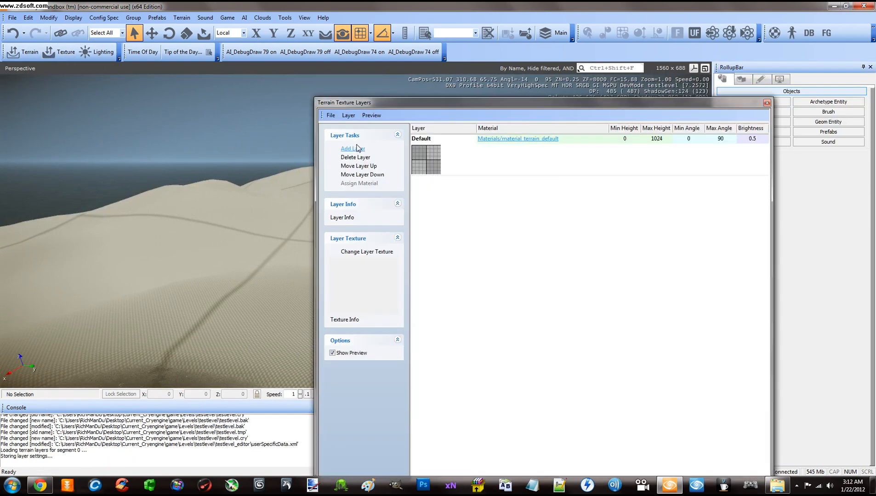
pyautogui.click(358, 148)
pyautogui.click(432, 181)
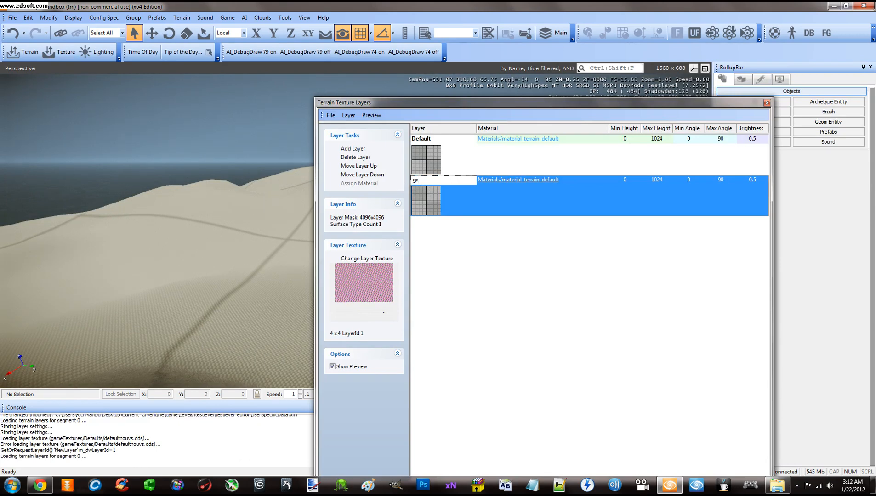
pyautogui.write('ss')
pyautogui.press('Return')
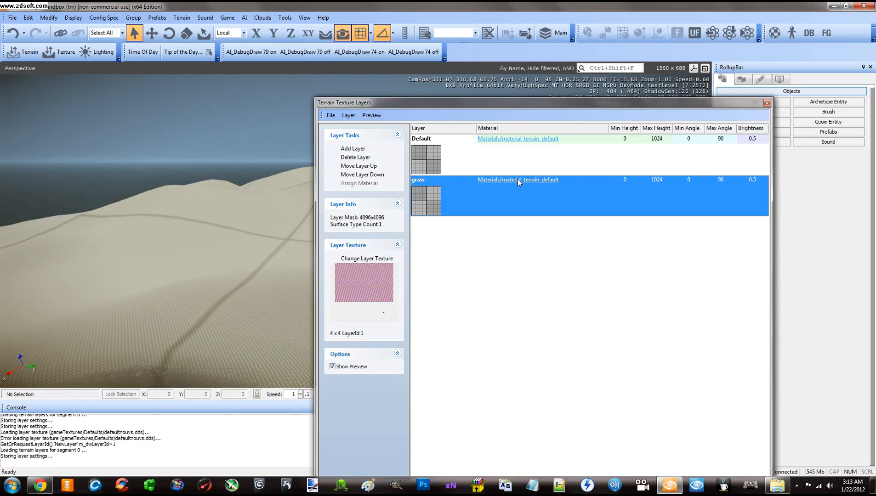
# - Open the grass layer's material in the Material Editor and select the testgrass material under My_Files/Materials
pyautogui.click(518, 179)
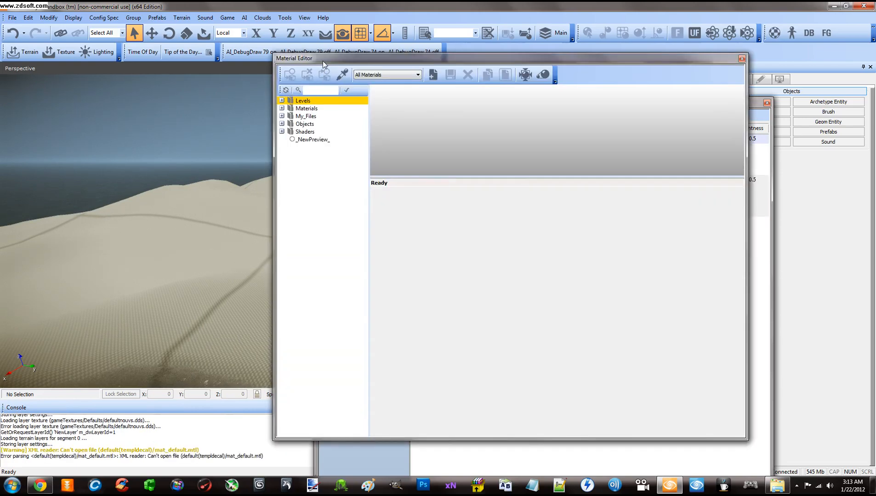
pyautogui.moveTo(324, 59); pyautogui.dragTo(406, 69)
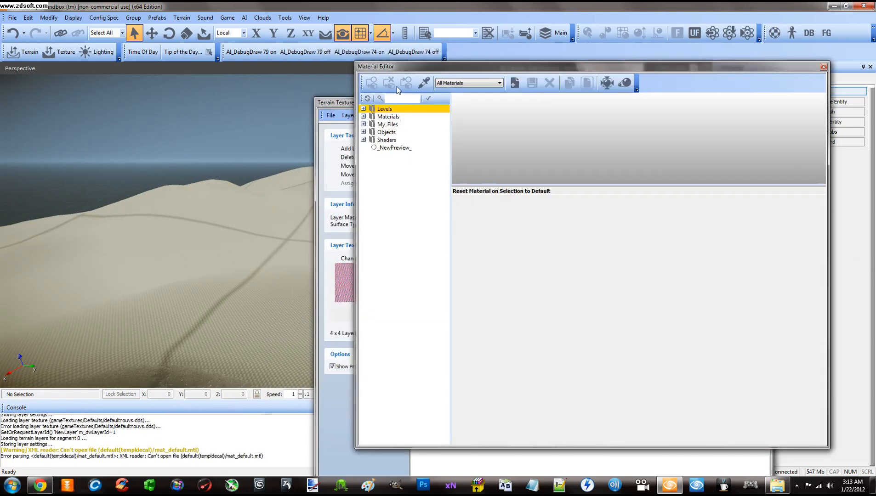
pyautogui.click(364, 125)
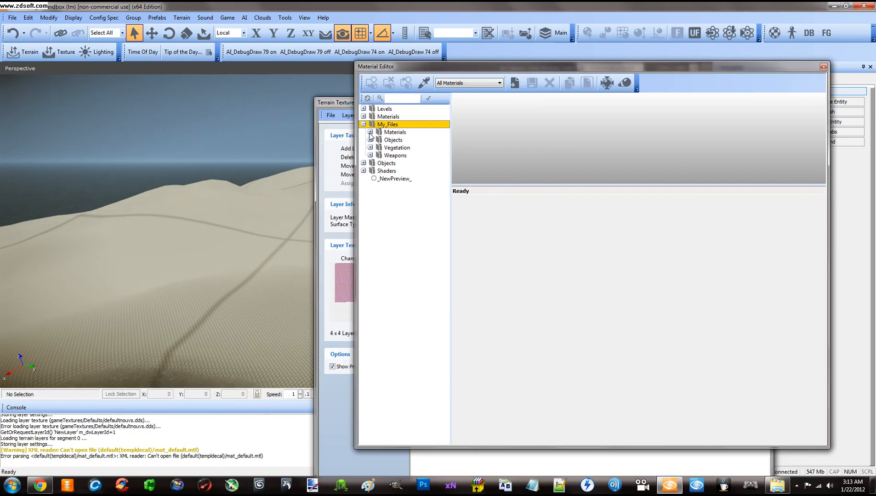
pyautogui.click(370, 132)
pyautogui.click(400, 256)
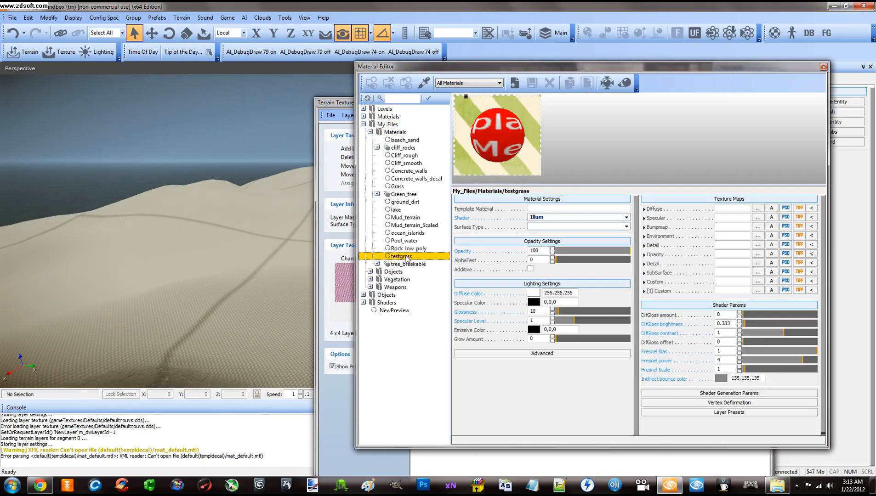
# - Assign testgrass_diff.tif from My_Files/Textures as the Diffuse texture map of the testgrass material
pyautogui.click(757, 208)
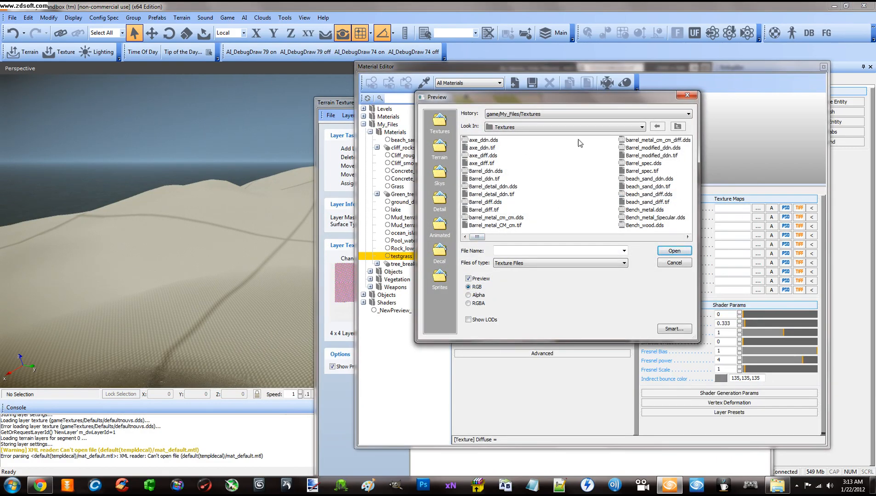
pyautogui.moveTo(479, 239); pyautogui.dragTo(659, 239)
pyautogui.click(489, 172)
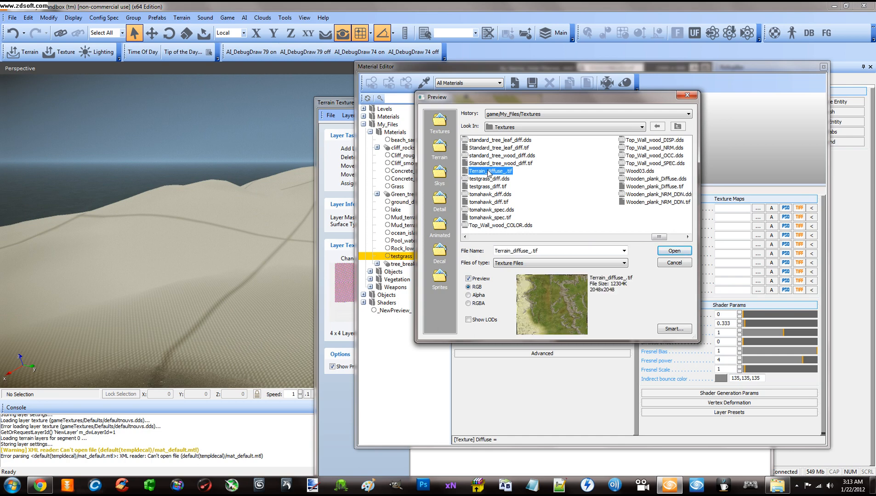
pyautogui.click(489, 187)
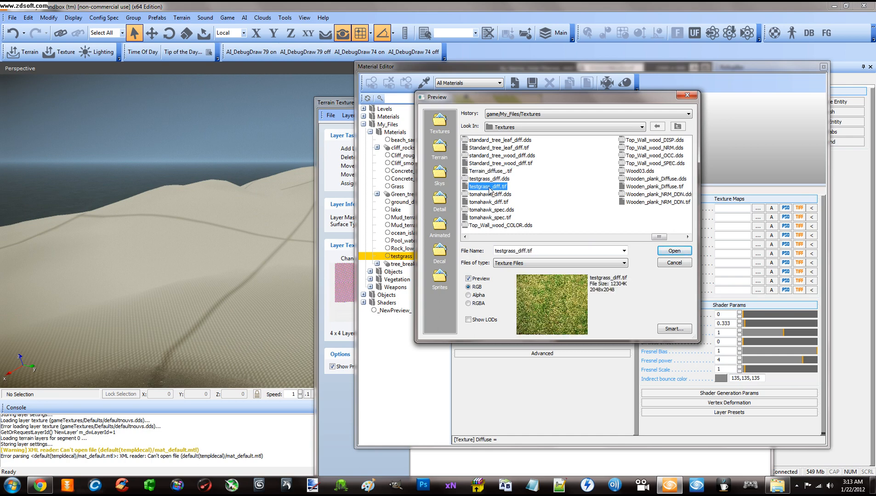
pyautogui.doubleClick(490, 189)
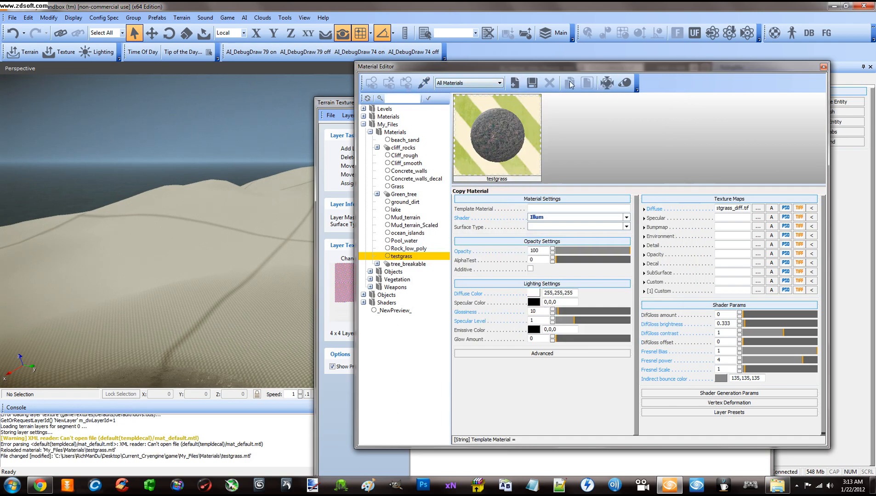
pyautogui.scroll(3, 250, 188)
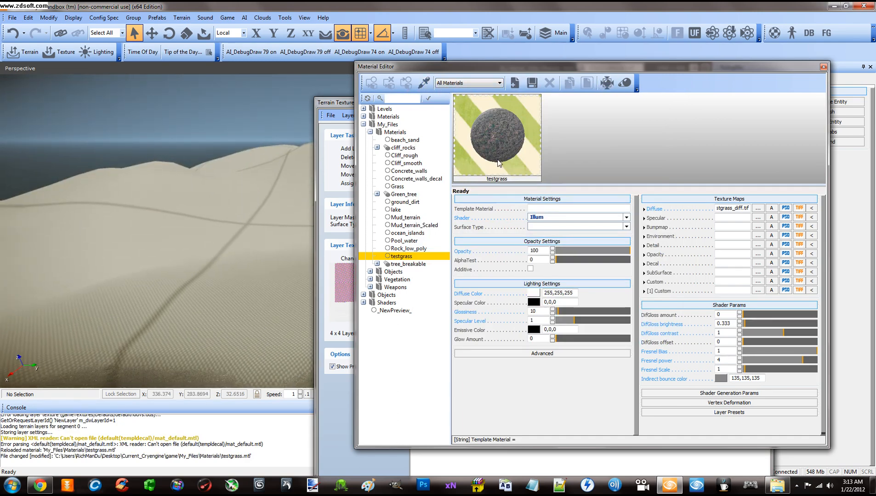
# - Copy the Diffuse map path testgrass_diff.tif into the Specular texture map of the testgrass material
pyautogui.click(741, 207)
pyautogui.rightClick(737, 210)
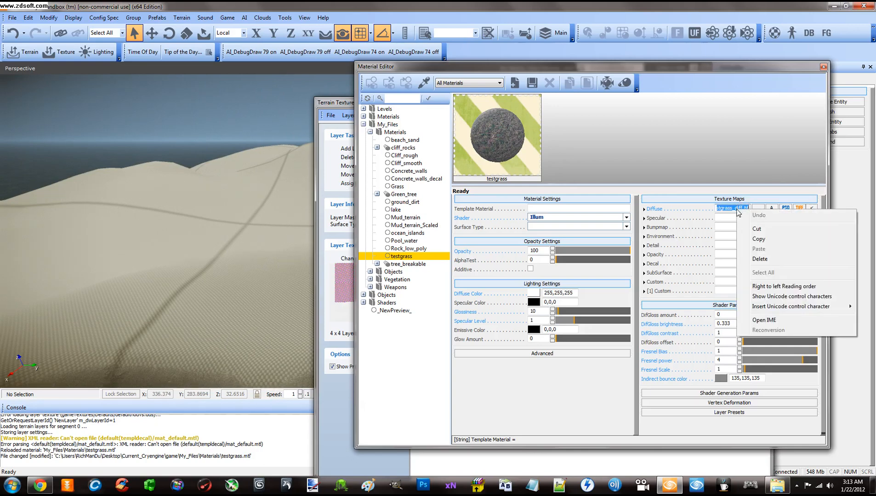
pyautogui.click(760, 239)
pyautogui.click(733, 217)
pyautogui.rightClick(731, 219)
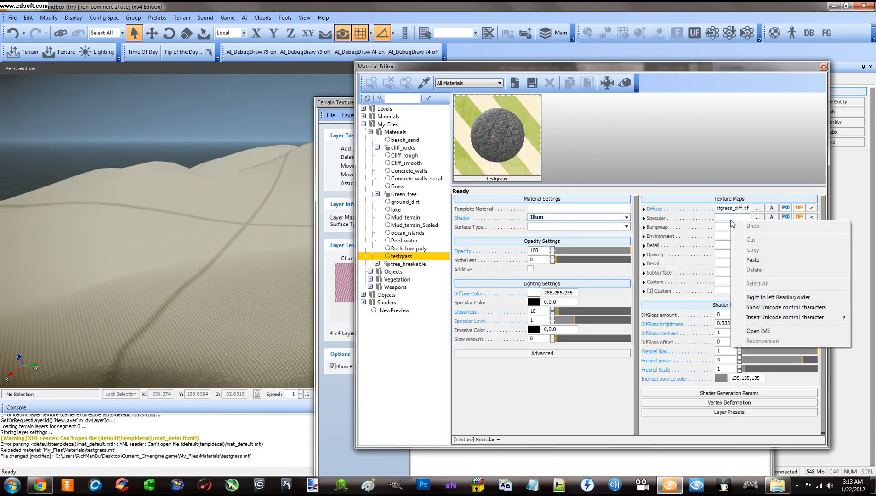
pyautogui.click(754, 260)
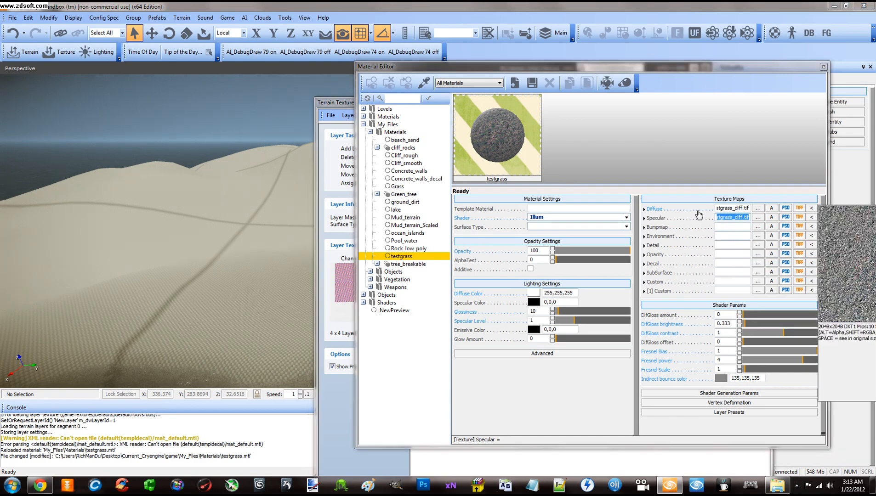
pyautogui.click(724, 228)
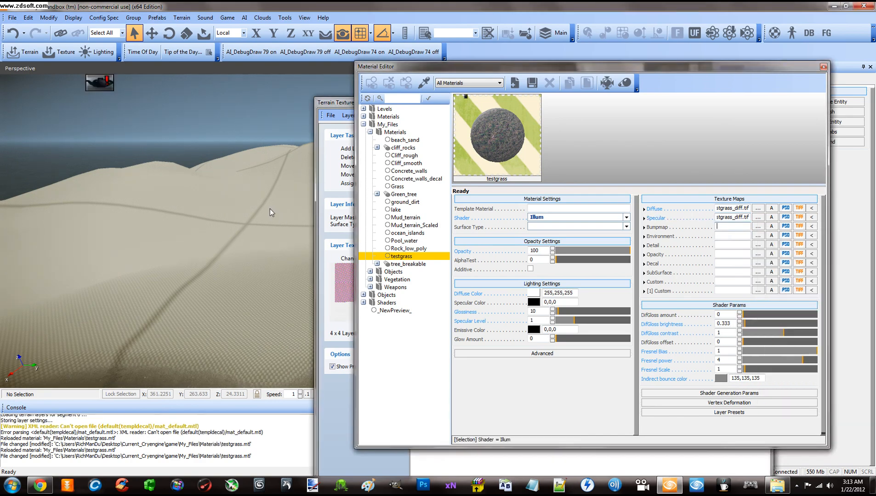
# - Set the testgrass material's shader to Terrain.Layer and its surface type to grass
pyautogui.moveTo(270, 209); pyautogui.dragTo(270, 209, button='right')
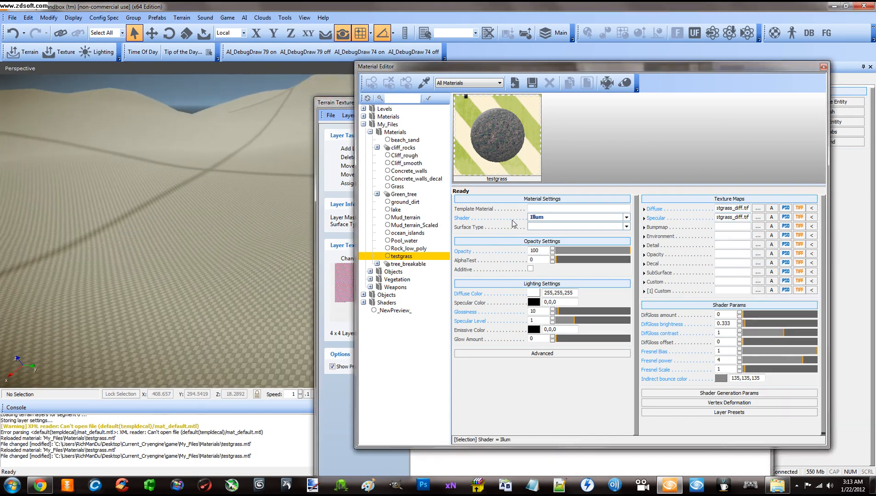
pyautogui.click(542, 218)
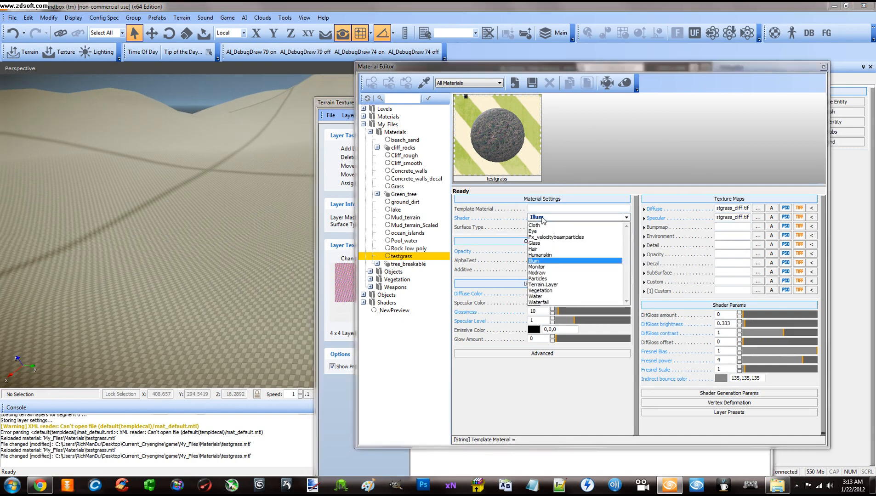
pyautogui.click(548, 286)
pyautogui.moveTo(269, 211); pyautogui.dragTo(270, 211, button='right')
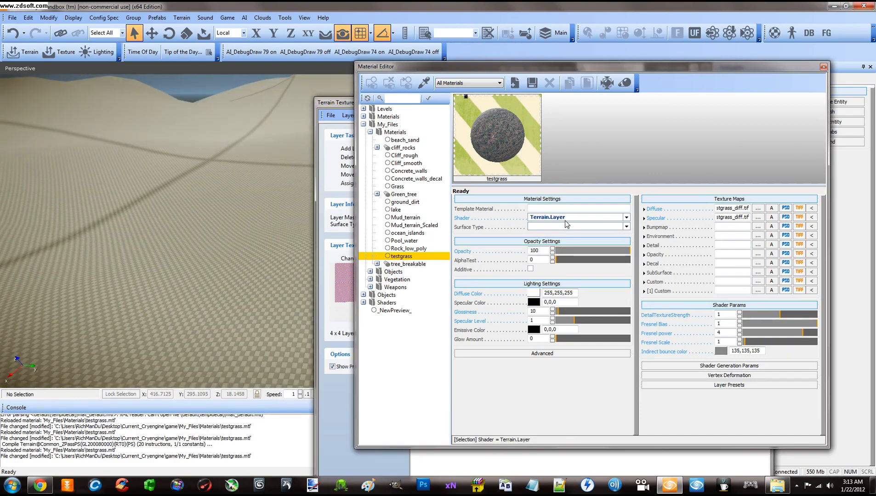
pyautogui.click(565, 227)
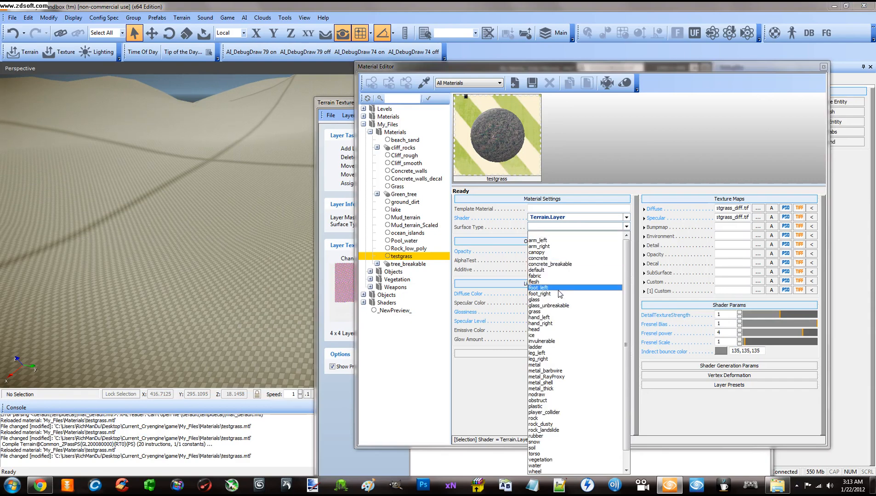
pyautogui.click(543, 316)
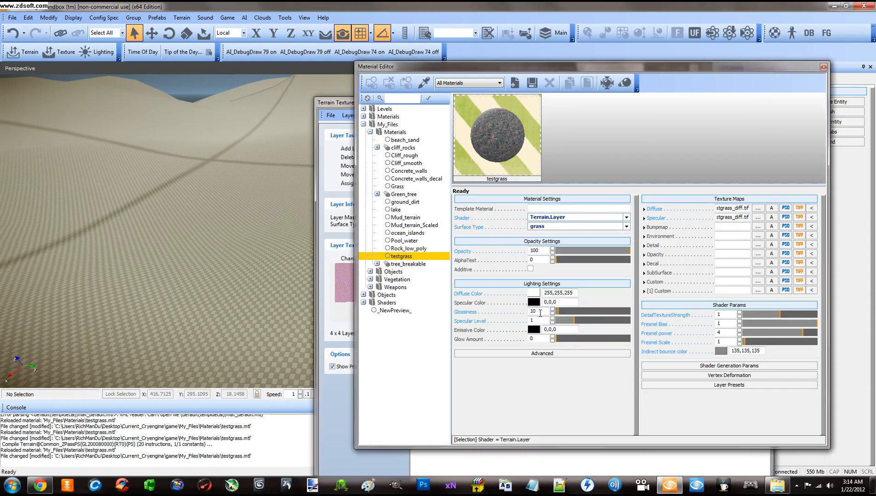
pyautogui.moveTo(245, 252); pyautogui.dragTo(244, 251, button='right')
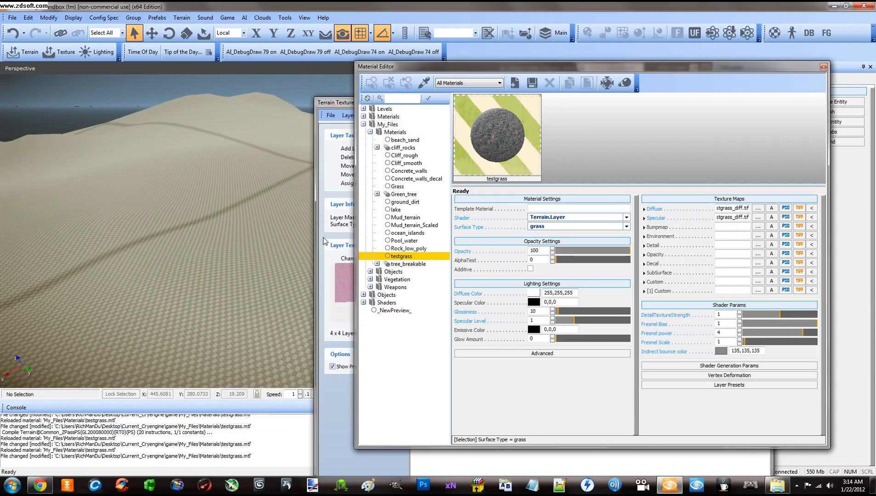
pyautogui.moveTo(306, 236); pyautogui.dragTo(306, 238, button='right')
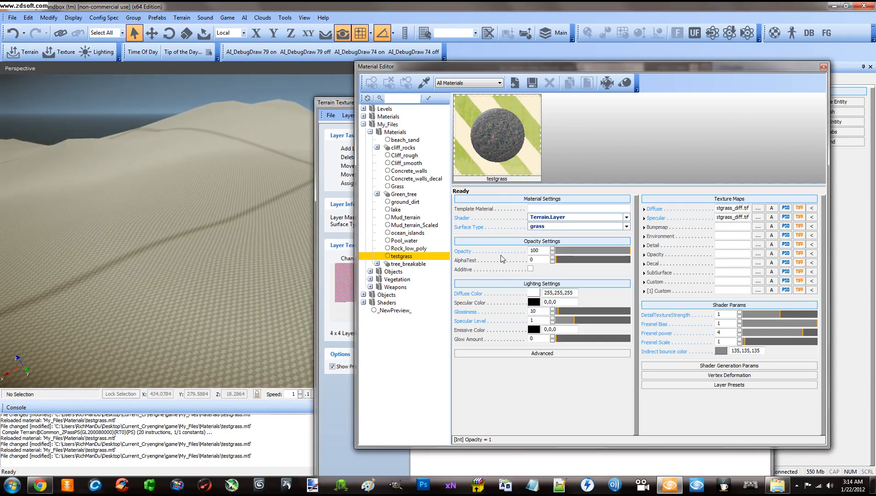
# - Keep the diffuse color at white 255,255,255 and set the specular color to mid grey 128,128,128
pyautogui.click(545, 293)
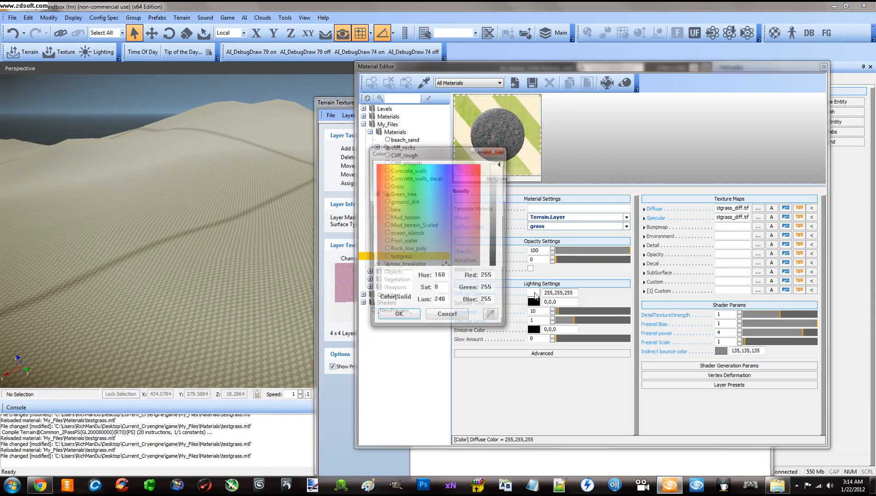
pyautogui.moveTo(499, 195); pyautogui.dragTo(500, 166)
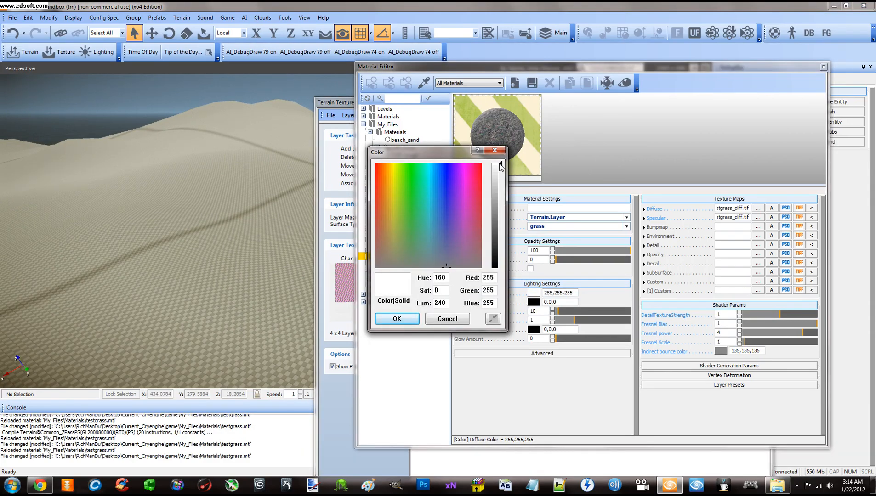
pyautogui.click(398, 319)
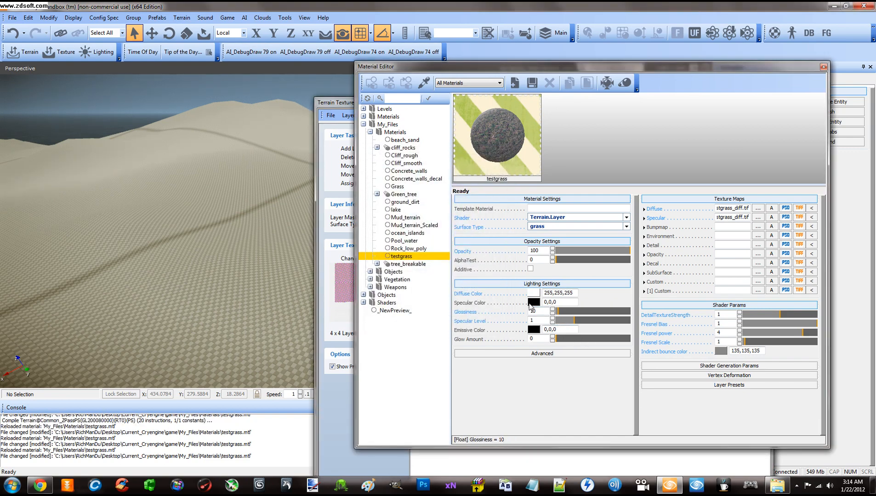
pyautogui.click(533, 302)
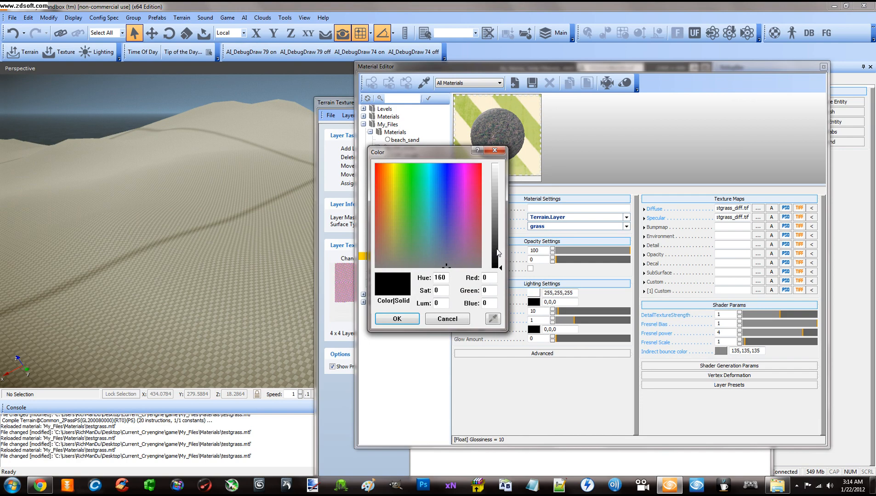
pyautogui.moveTo(497, 252); pyautogui.dragTo(500, 214)
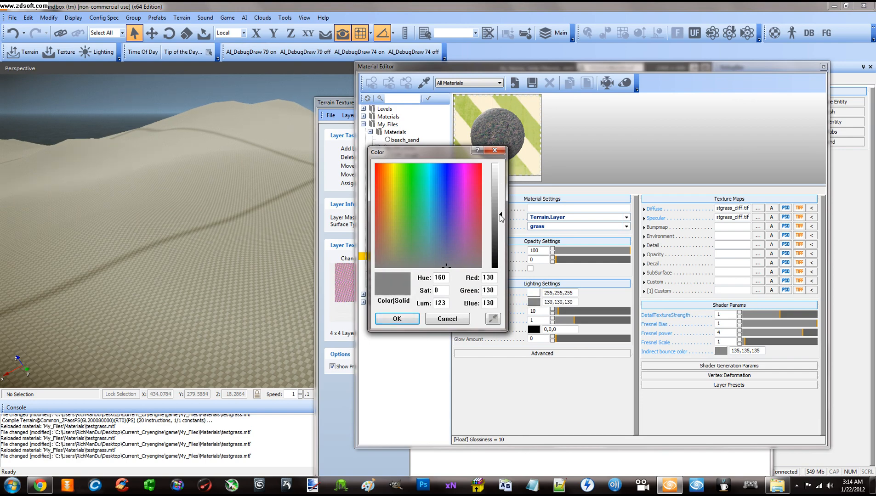
pyautogui.click(404, 319)
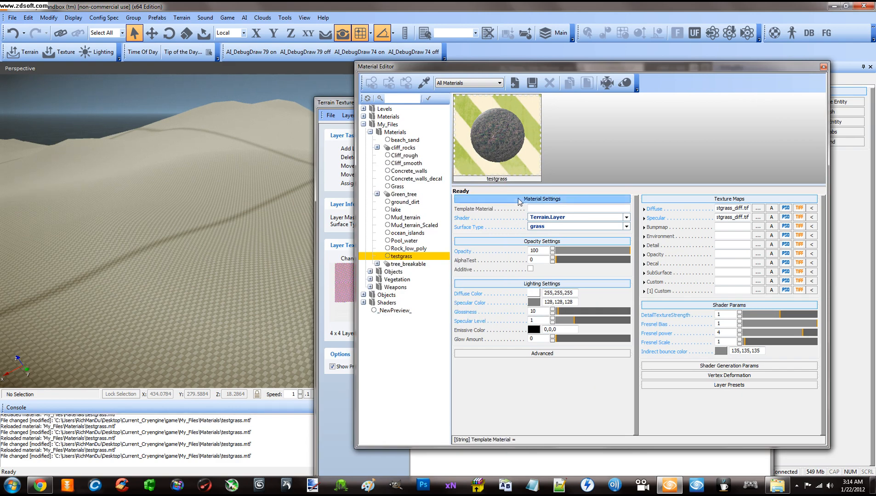
# - Save the testgrass material and assign it to the grass terrain texture layer
pyautogui.click(531, 83)
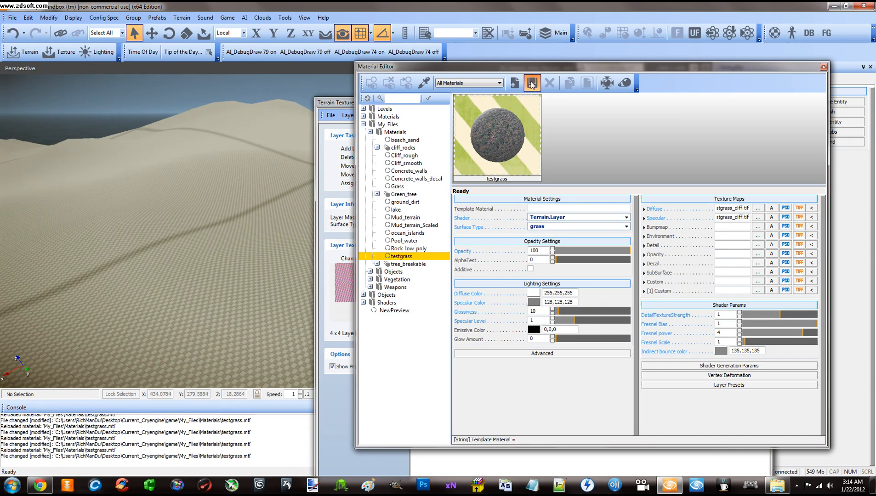
pyautogui.click(403, 256)
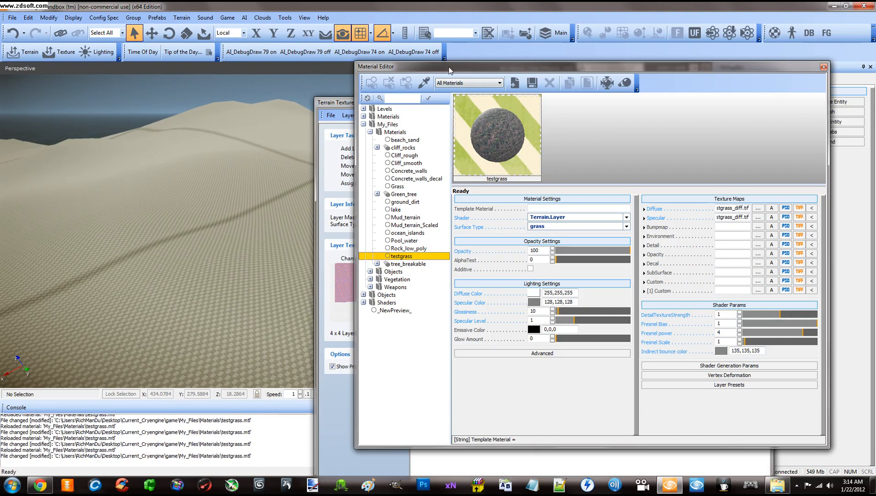
pyautogui.moveTo(449, 70); pyautogui.dragTo(635, 115)
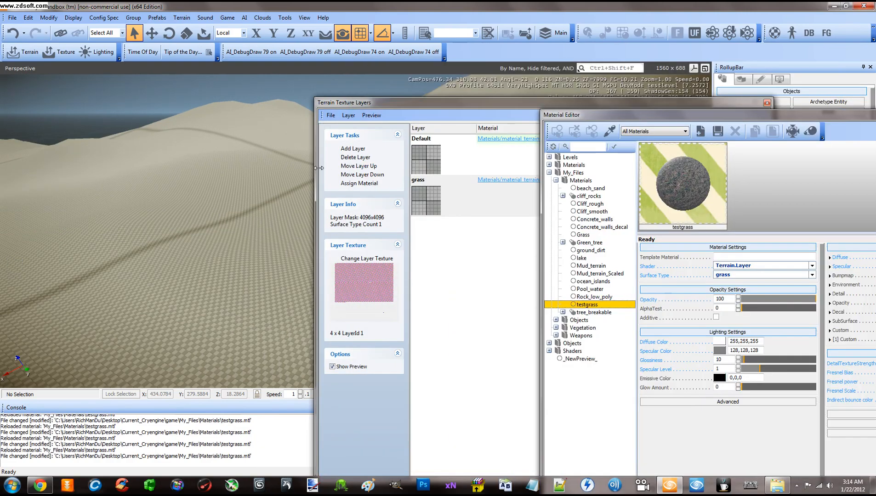
pyautogui.moveTo(481, 109); pyautogui.dragTo(275, 122)
pyautogui.click(615, 123)
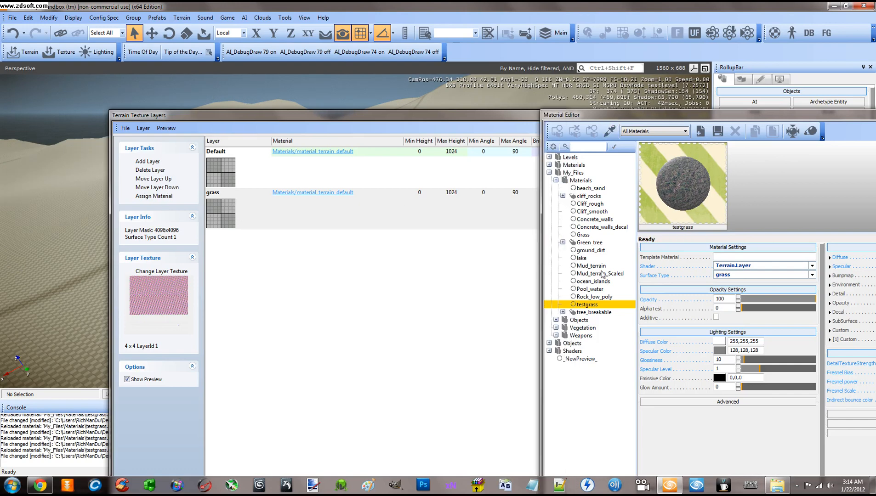
pyautogui.click(584, 305)
pyautogui.click(264, 201)
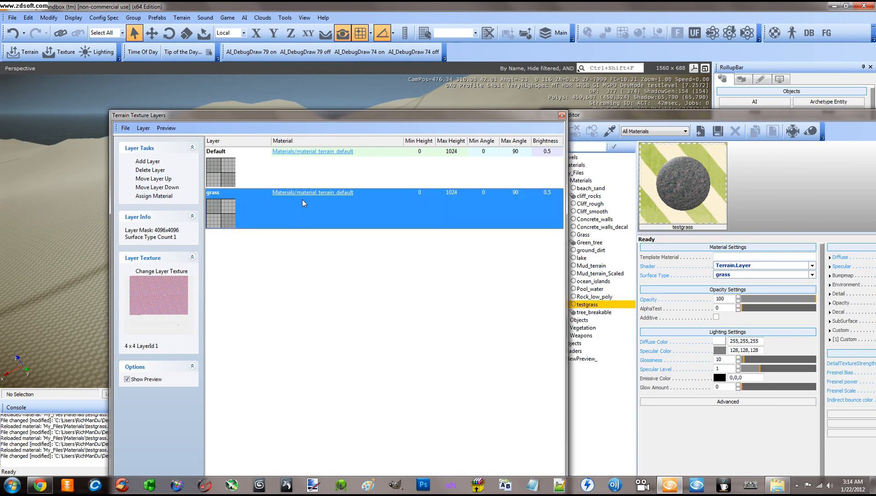
pyautogui.click(154, 197)
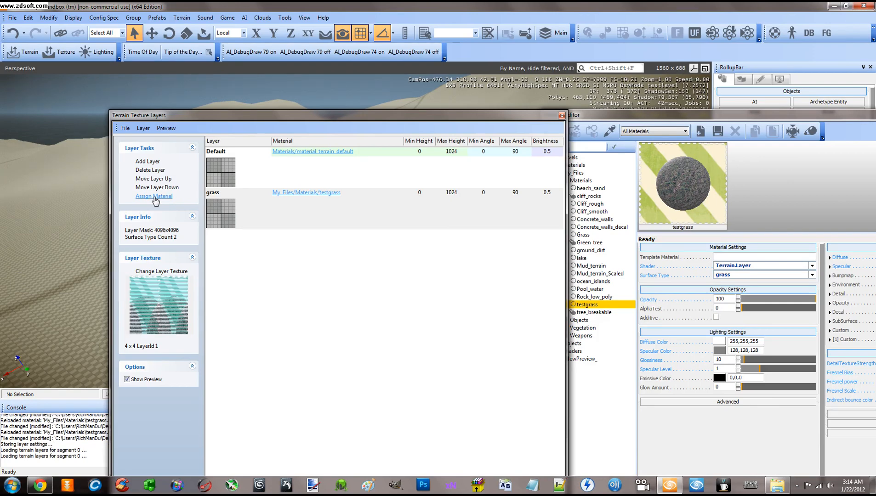
# - Close the Material Editor and select the grass layer, with the Terrain Texture Layers window moved fully into view
pyautogui.click(254, 173)
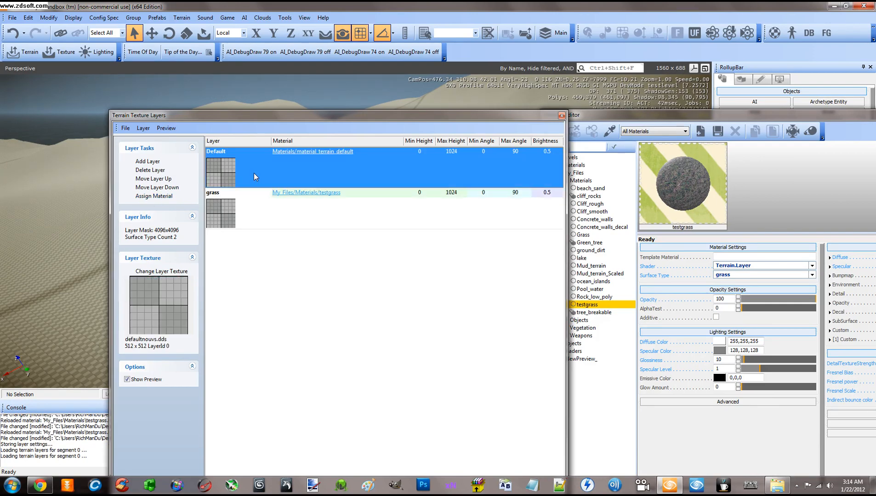
pyautogui.click(264, 194)
pyautogui.moveTo(694, 121); pyautogui.dragTo(568, 102)
pyautogui.click(770, 126)
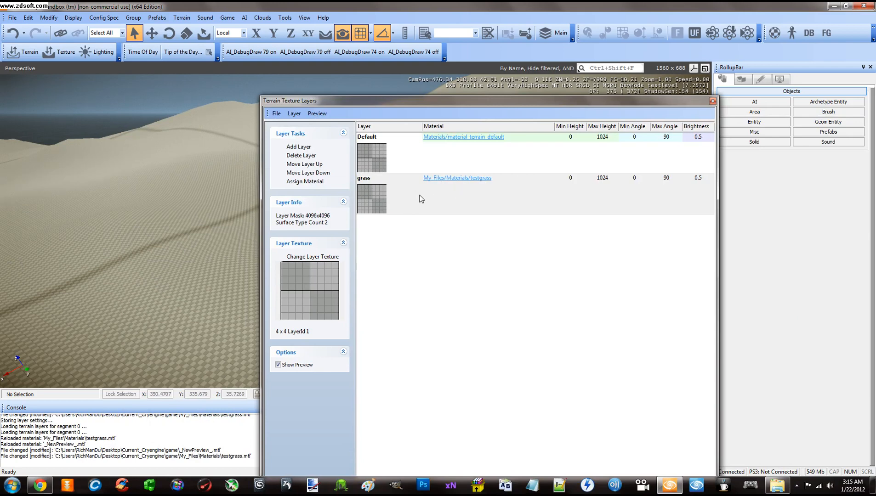
pyautogui.click(404, 173)
pyautogui.click(398, 202)
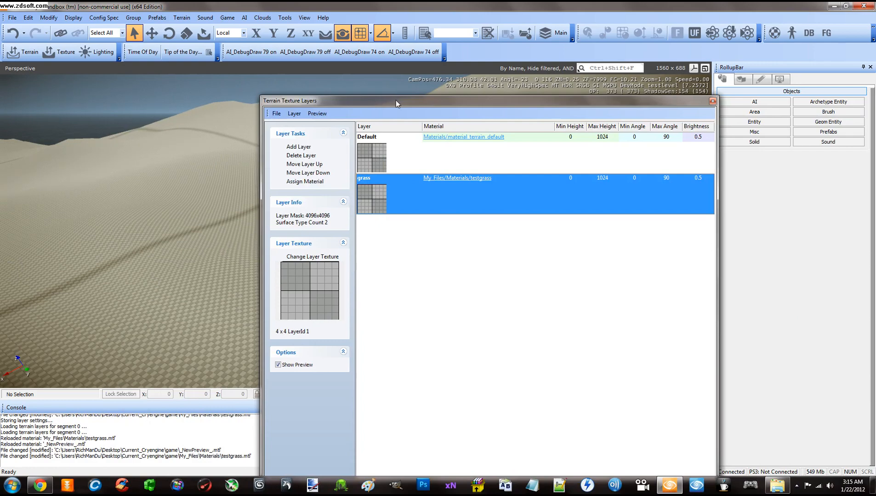
pyautogui.moveTo(395, 100); pyautogui.dragTo(402, 78)
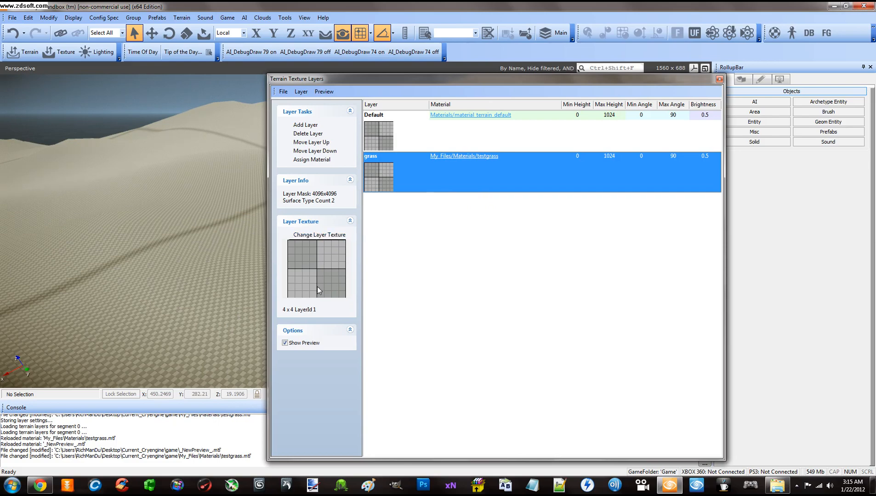
# - Start changing the grass layer's texture and browse to the Game/Textures/defaults folder
pyautogui.click(315, 236)
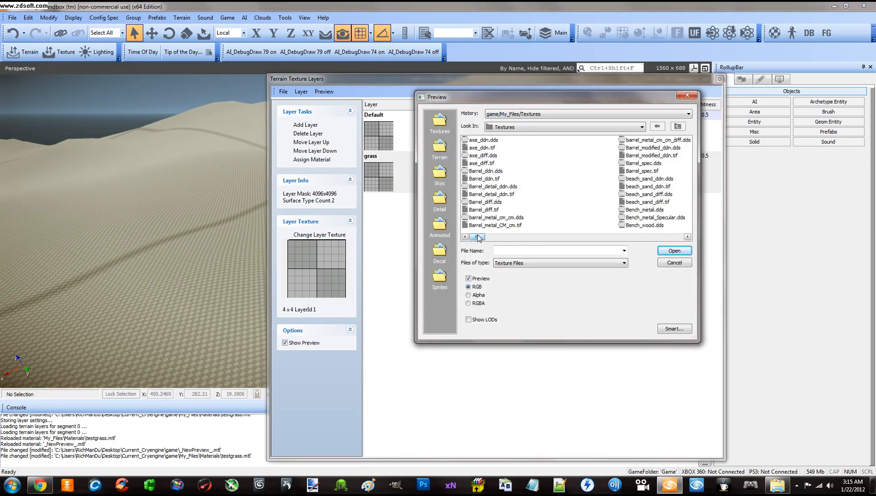
pyautogui.click(525, 115)
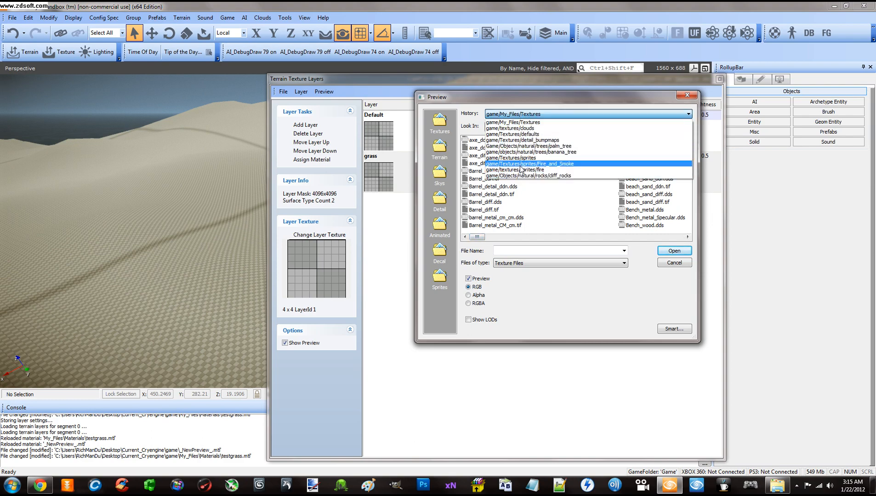
pyautogui.click(510, 134)
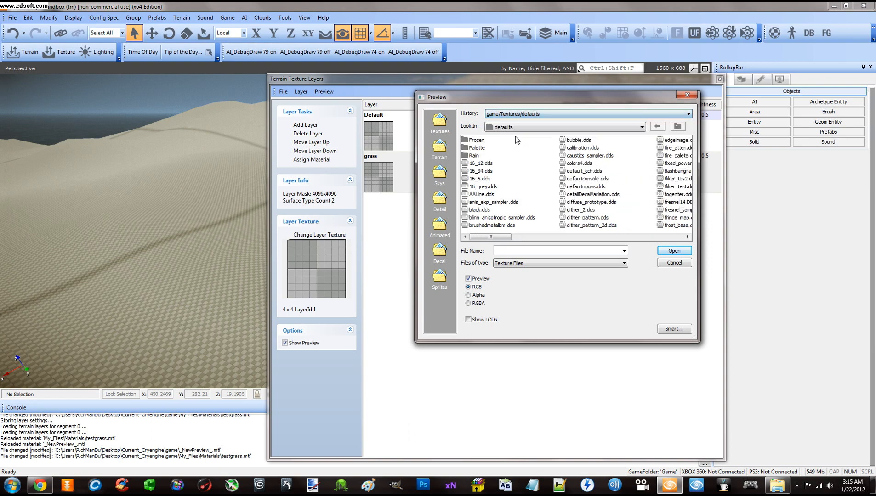
pyautogui.click(677, 127)
pyautogui.click(677, 127)
pyautogui.click(677, 127)
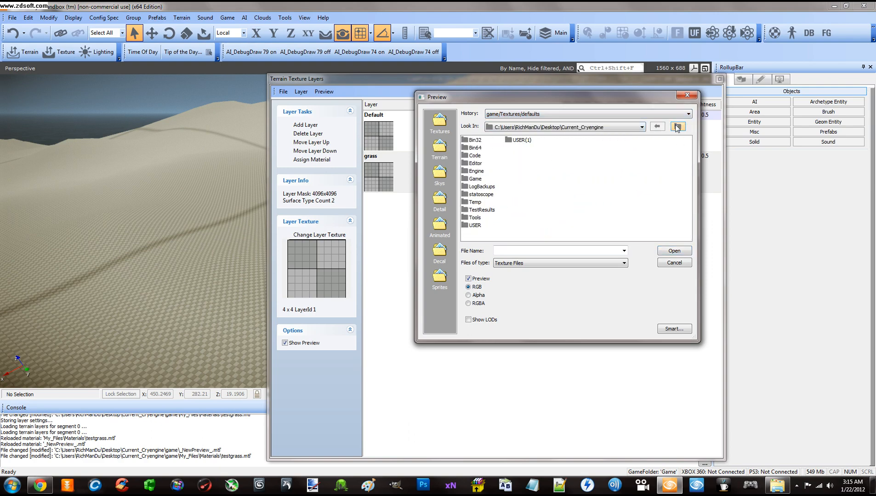
pyautogui.click(476, 179)
pyautogui.doubleClick(477, 180)
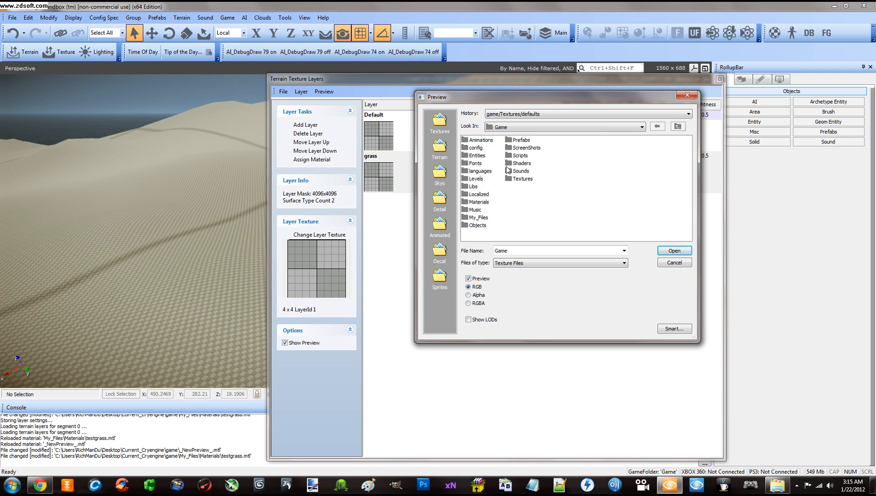
pyautogui.doubleClick(518, 180)
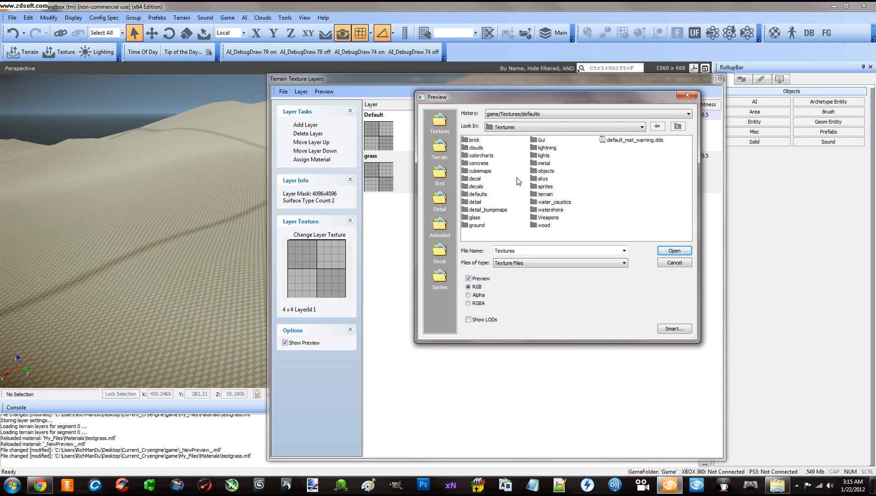
pyautogui.doubleClick(478, 195)
# - Assign grey.dds from the defaults folder as the grass layer's texture, keeping the grass layer selected
pyautogui.moveTo(488, 238); pyautogui.dragTo(540, 239)
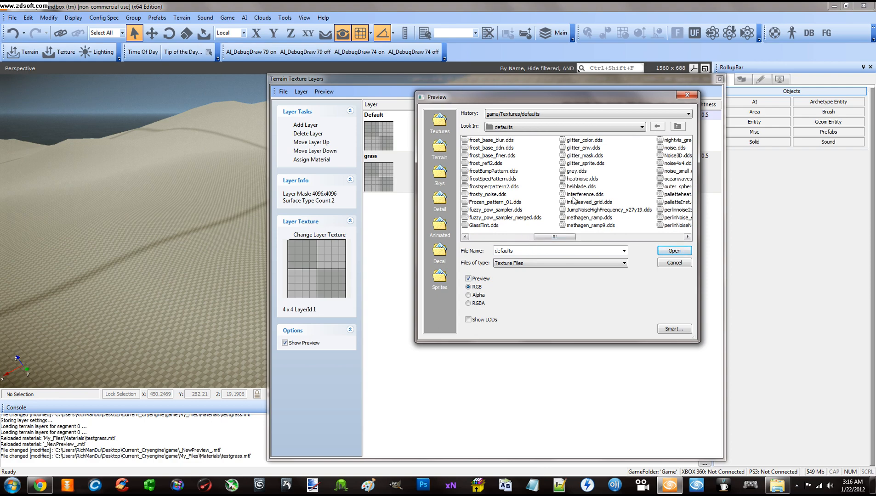
pyautogui.click(577, 171)
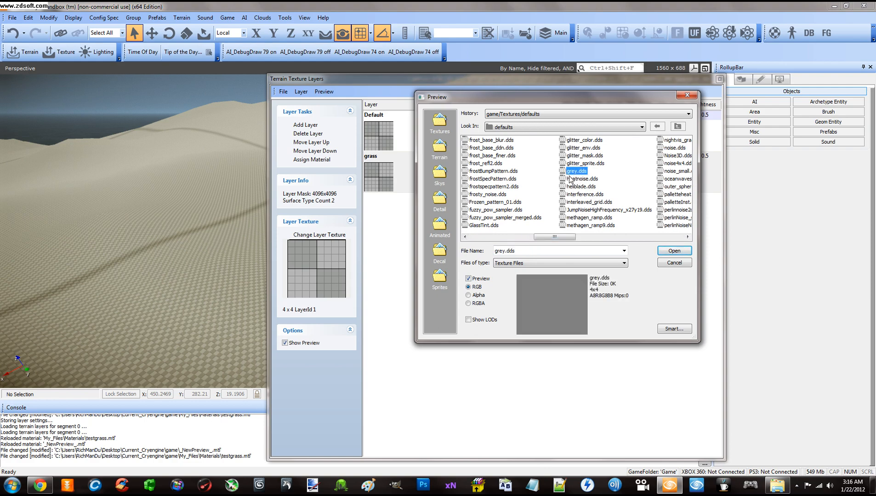
pyautogui.doubleClick(578, 172)
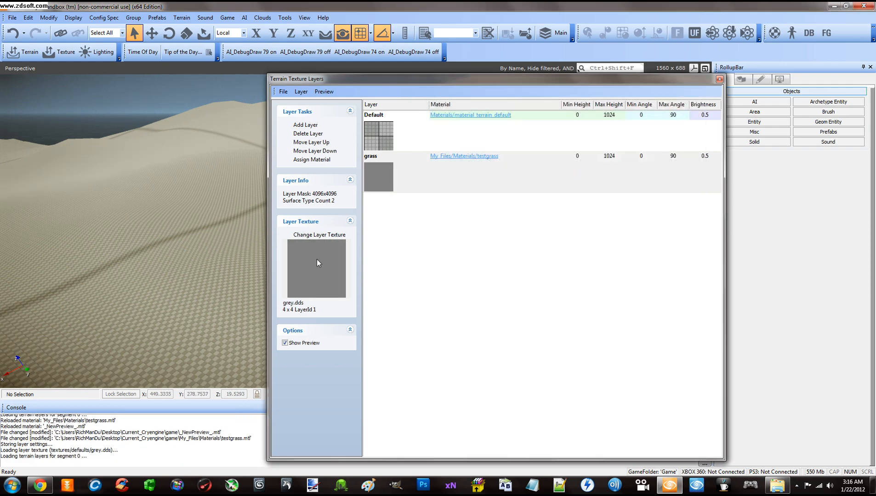
pyautogui.click(406, 113)
pyautogui.click(402, 170)
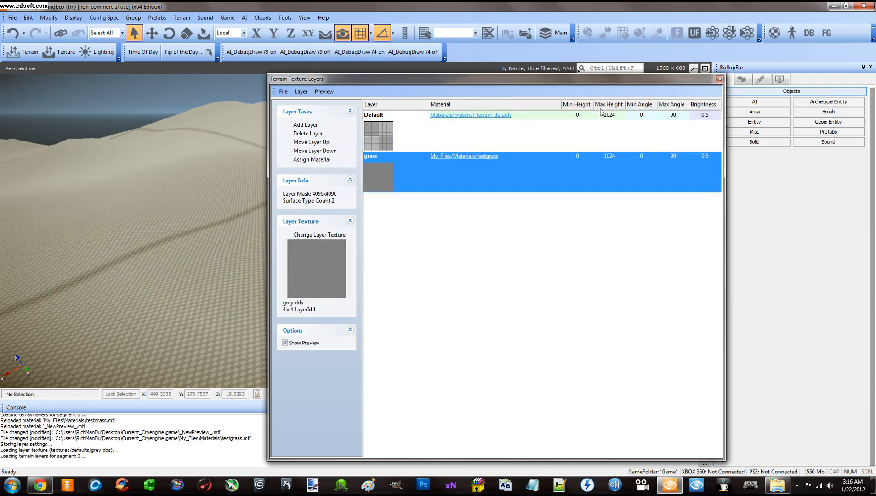
# - Close the Terrain Texture Layers window and save the level with Global Share as its project
pyautogui.click(719, 79)
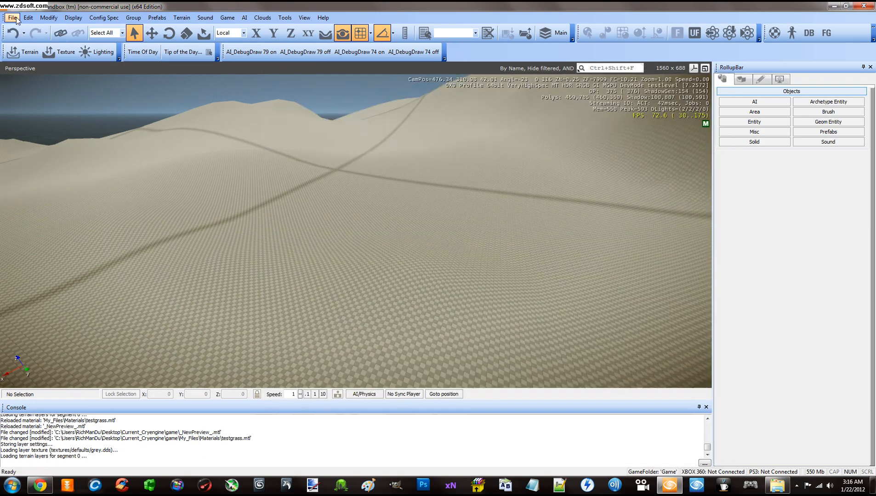
pyautogui.click(12, 18)
pyautogui.click(27, 48)
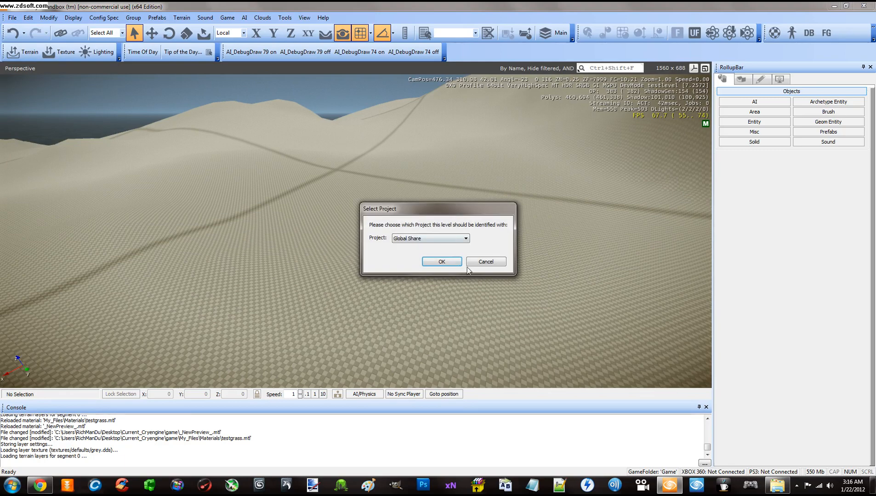
pyautogui.click(444, 262)
# - Activate the terrain Layer Painter over the dunes and choose the grass layer for painting
pyautogui.press('s')
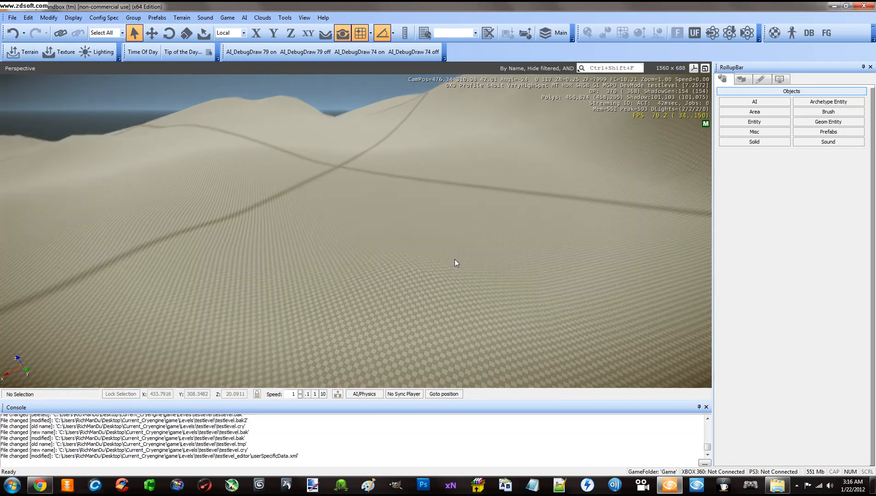
pyautogui.press('w')
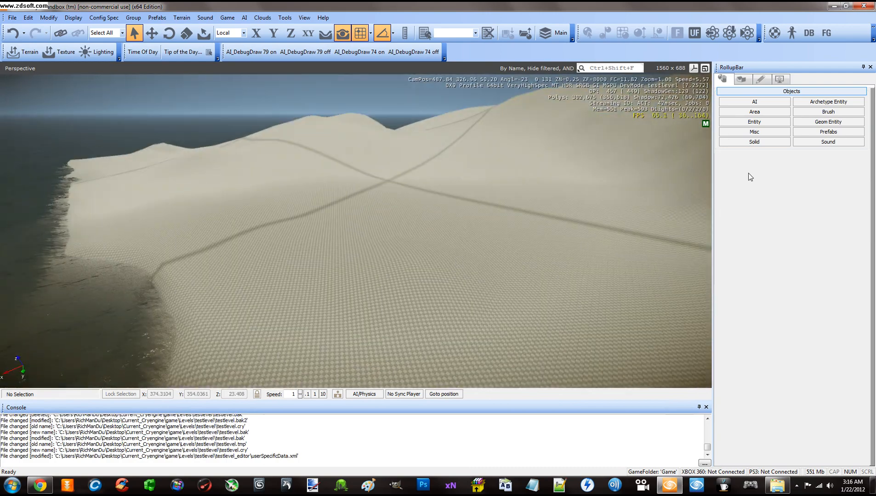
pyautogui.moveTo(543, 194); pyautogui.dragTo(543, 193, button='right')
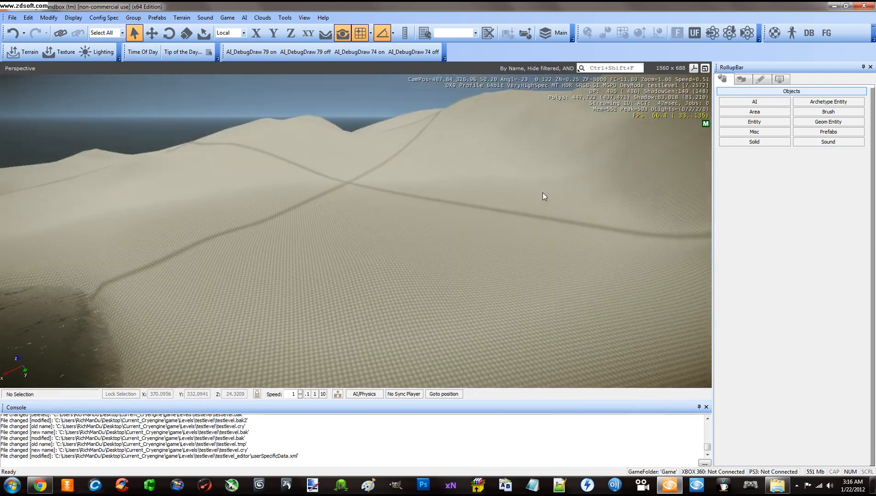
pyautogui.moveTo(467, 199); pyautogui.dragTo(451, 213, button='right')
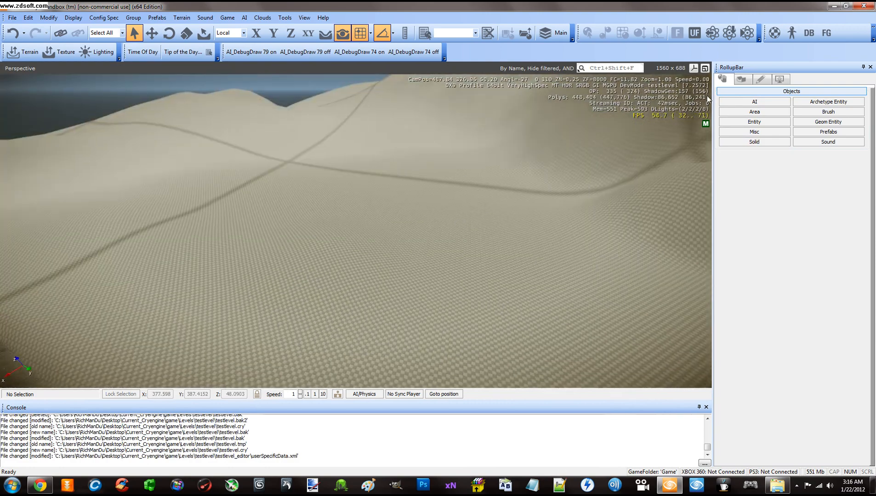
pyautogui.click(741, 79)
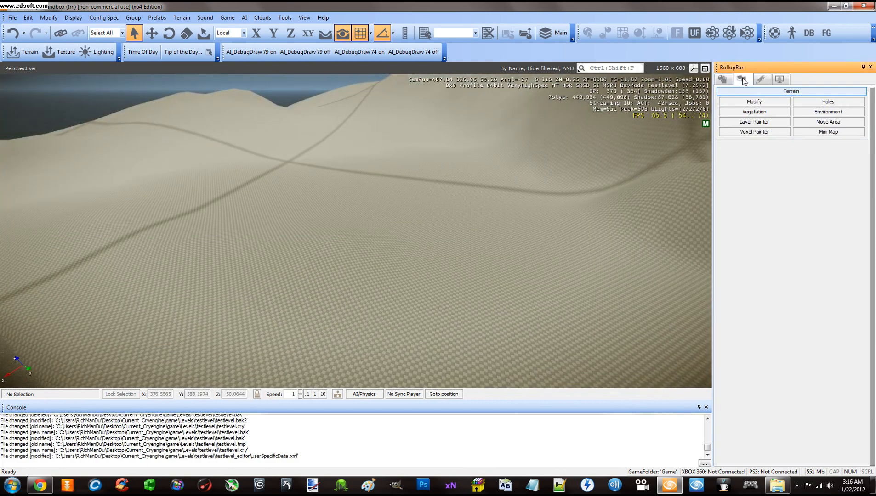
pyautogui.click(754, 122)
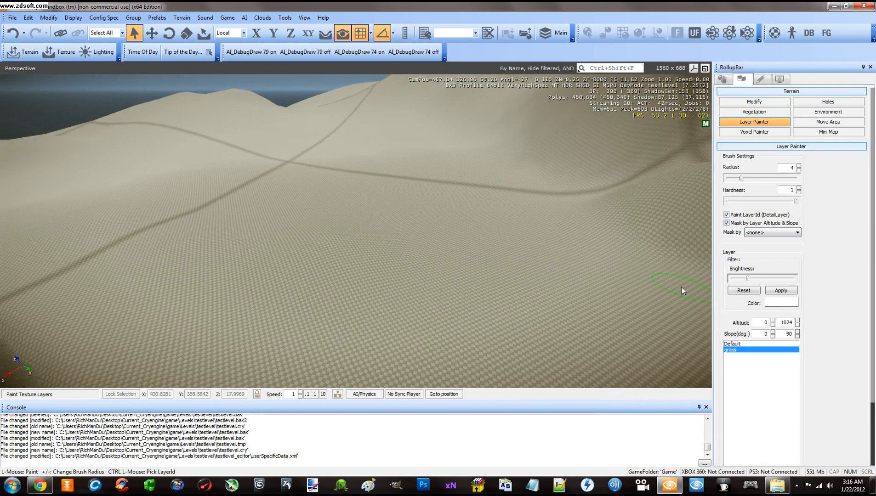
pyautogui.click(733, 345)
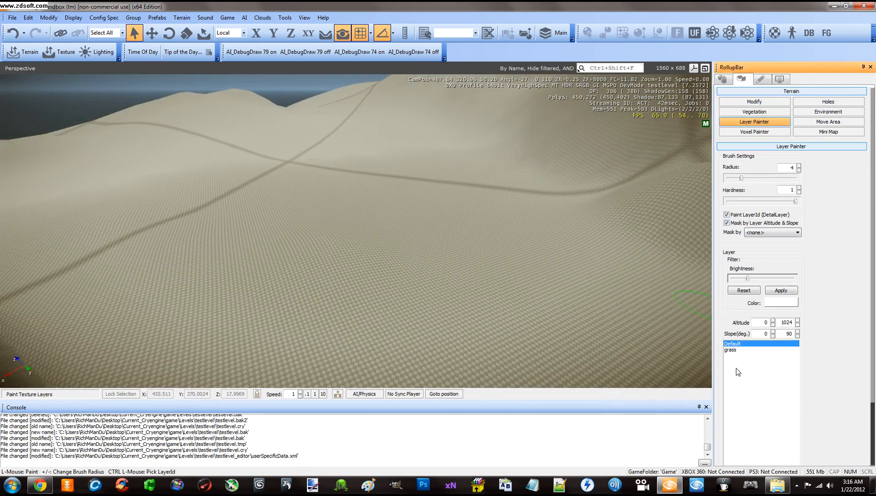
pyautogui.click(734, 351)
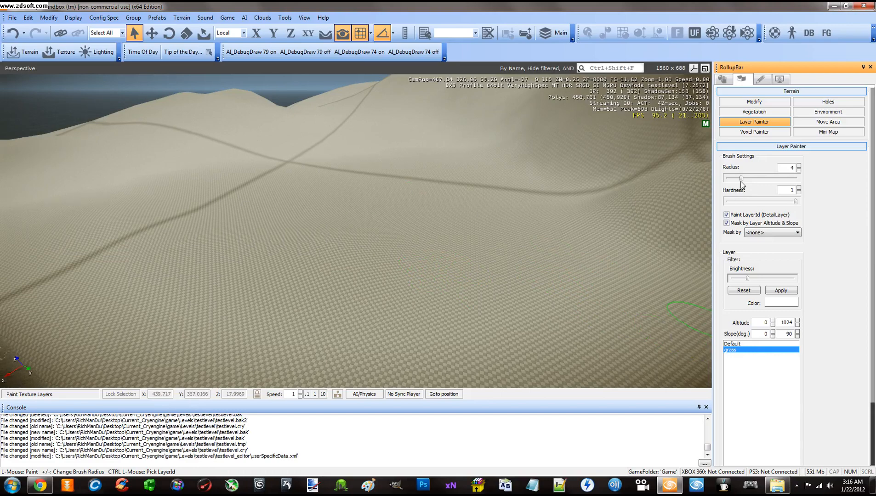
# - Set the Layer Painter brush radius to about 12.022 and its hardness to 1
pyautogui.moveTo(763, 178); pyautogui.dragTo(767, 179)
pyautogui.moveTo(767, 179); pyautogui.dragTo(752, 178)
pyautogui.moveTo(795, 202); pyautogui.dragTo(788, 202)
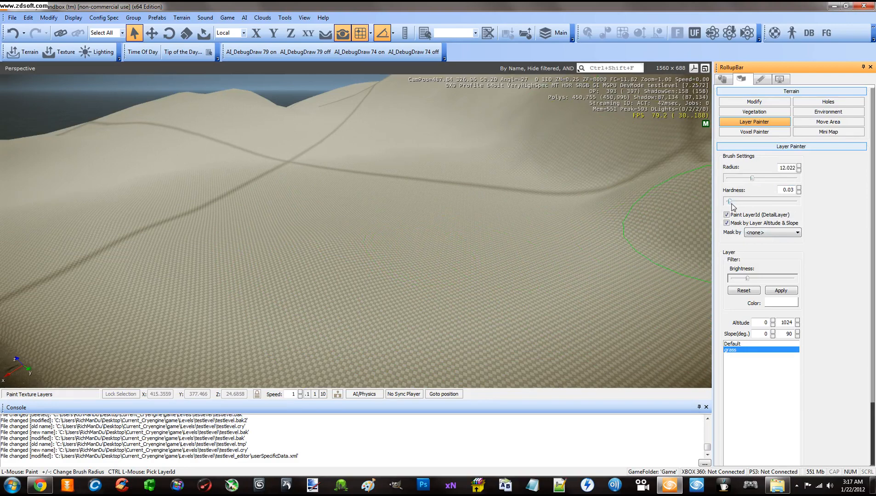
pyautogui.moveTo(730, 202); pyautogui.dragTo(813, 210)
# - Paint the grass layer over a large patch of the sandy terrain in front of the crossing dark lines
pyautogui.moveTo(472, 244)
pyautogui.mouseDown()
pyautogui.moveTo(359, 286)
pyautogui.moveTo(477, 306)
pyautogui.moveTo(347, 237)
pyautogui.moveTo(529, 222)
pyautogui.moveTo(278, 235)
pyautogui.moveTo(532, 194)
pyautogui.moveTo(308, 219)
pyautogui.moveTo(466, 193)
pyautogui.moveTo(391, 221)
pyautogui.moveTo(289, 231)
pyautogui.moveTo(273, 262)
pyautogui.moveTo(325, 334)
pyautogui.moveTo(404, 322)
pyautogui.mouseUp()
pyautogui.moveTo(521, 284); pyautogui.dragTo(301, 305)
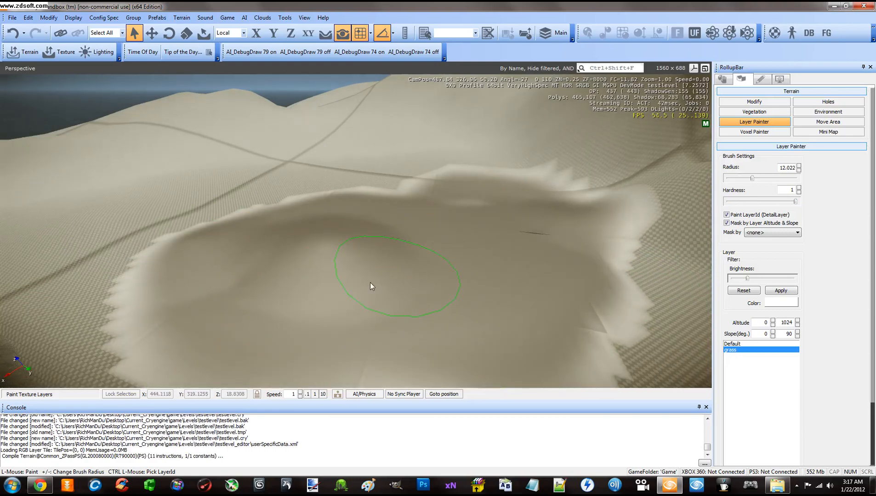
pyautogui.moveTo(370, 283); pyautogui.dragTo(415, 262)
pyautogui.moveTo(426, 223); pyautogui.dragTo(446, 276)
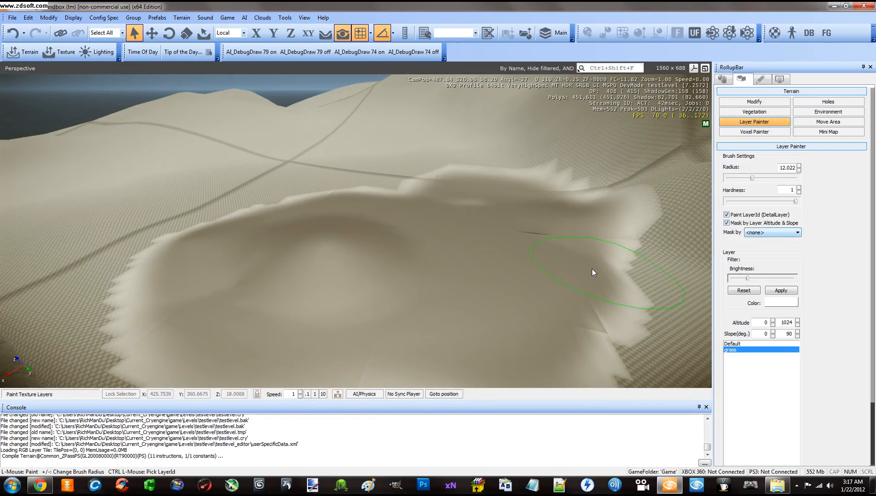
# - Examine the painted grass surface up close from several angles, with the camera speed set to 0.1
pyautogui.moveTo(427, 274); pyautogui.dragTo(427, 275, button='right')
pyautogui.press('w')
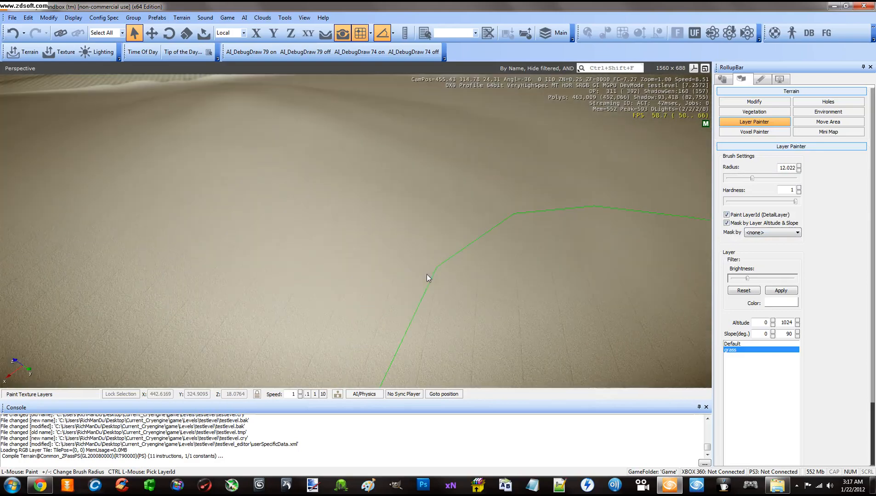
pyautogui.press('s')
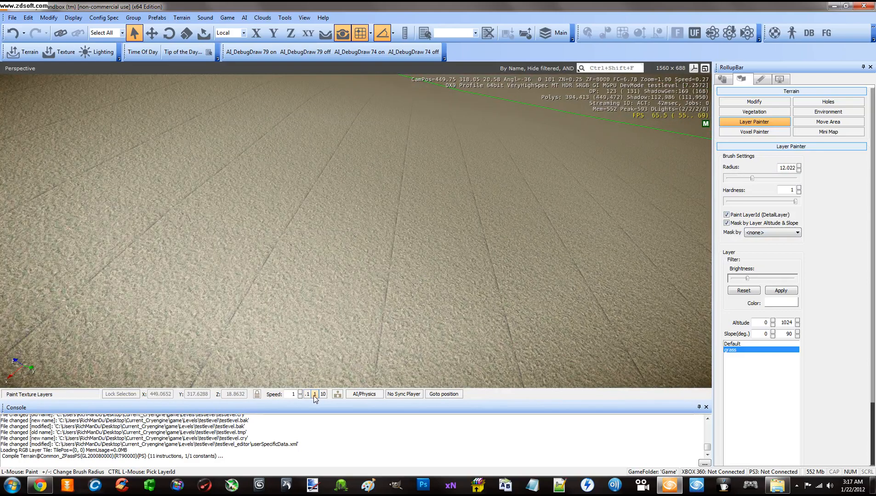
pyautogui.moveTo(349, 327); pyautogui.dragTo(348, 327, button='right')
pyautogui.press('w')
pyautogui.press('w')
pyautogui.press('s')
pyautogui.press('w')
pyautogui.press('w')
pyautogui.press('d')
pyautogui.press('s')
pyautogui.press('w')
pyautogui.press('s')
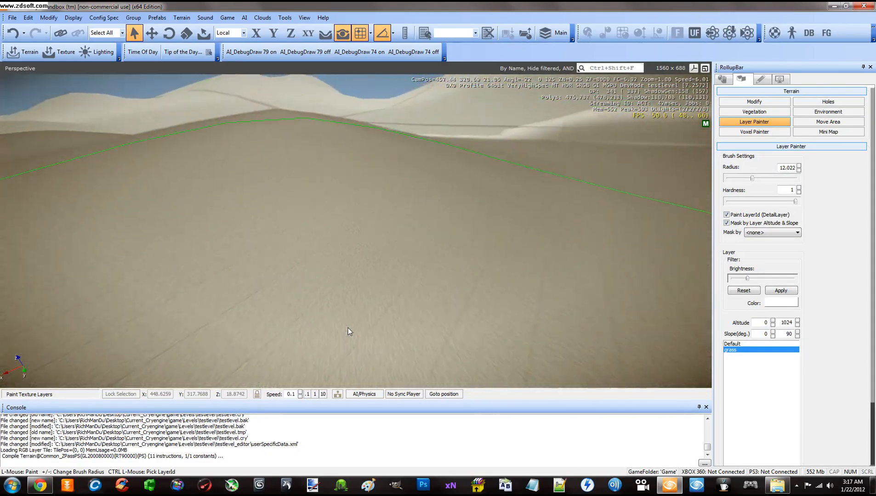
pyautogui.press('w')
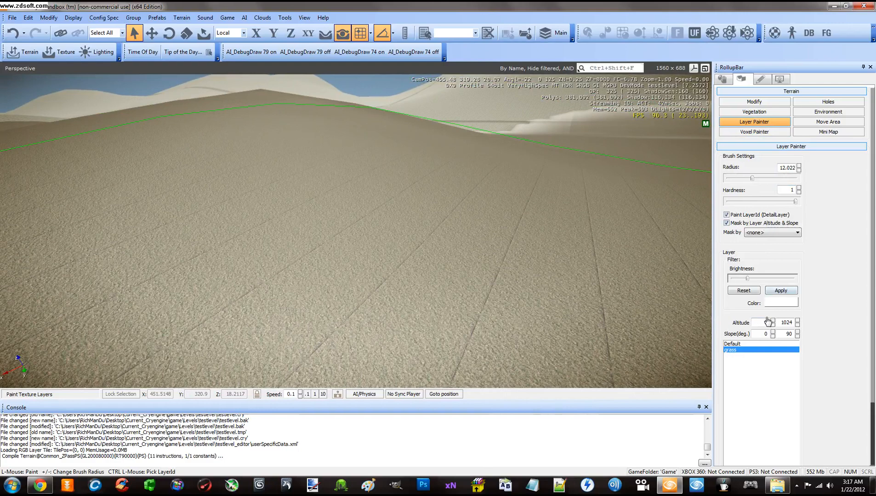
# - Paint a test spot on the grass patch using green filter color 134,157,123 and increased brightness
pyautogui.click(731, 353)
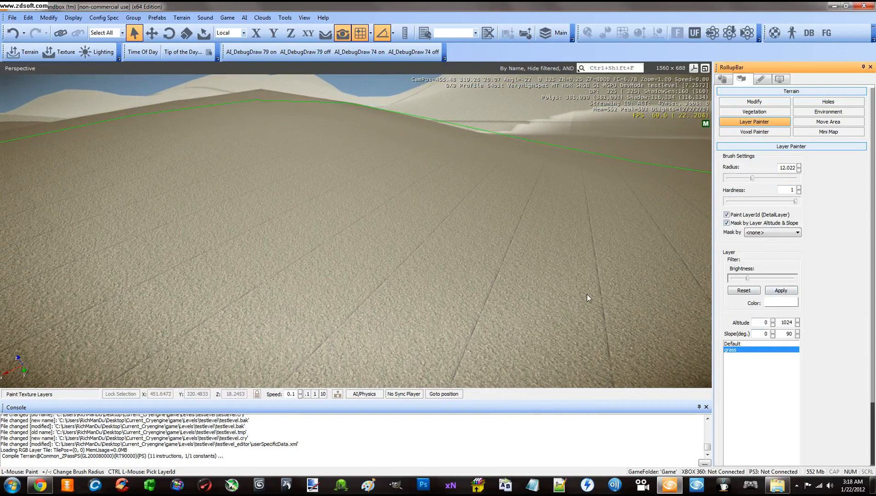
pyautogui.click(775, 304)
pyautogui.moveTo(435, 258); pyautogui.dragTo(405, 252)
pyautogui.moveTo(497, 196); pyautogui.dragTo(502, 214)
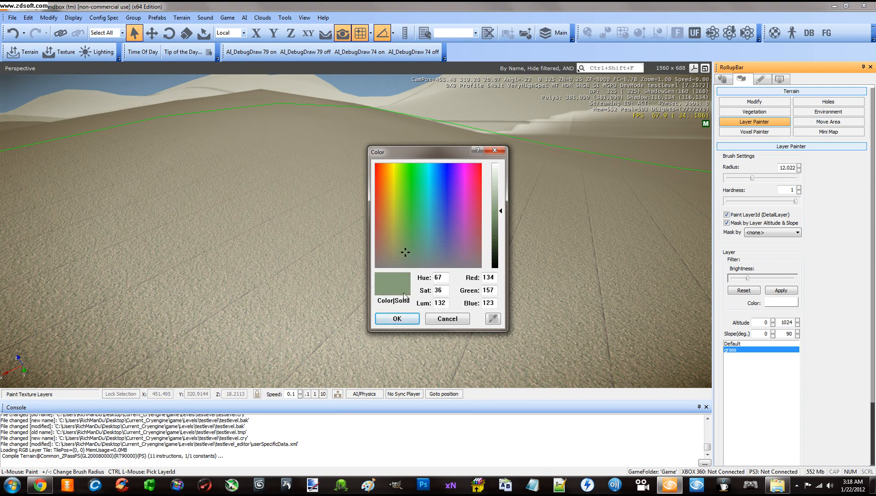
pyautogui.click(397, 319)
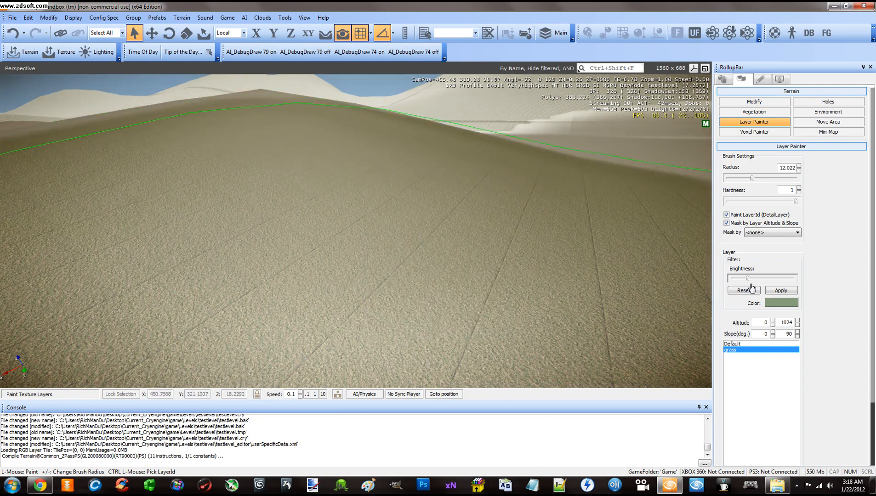
pyautogui.moveTo(748, 281); pyautogui.dragTo(777, 279)
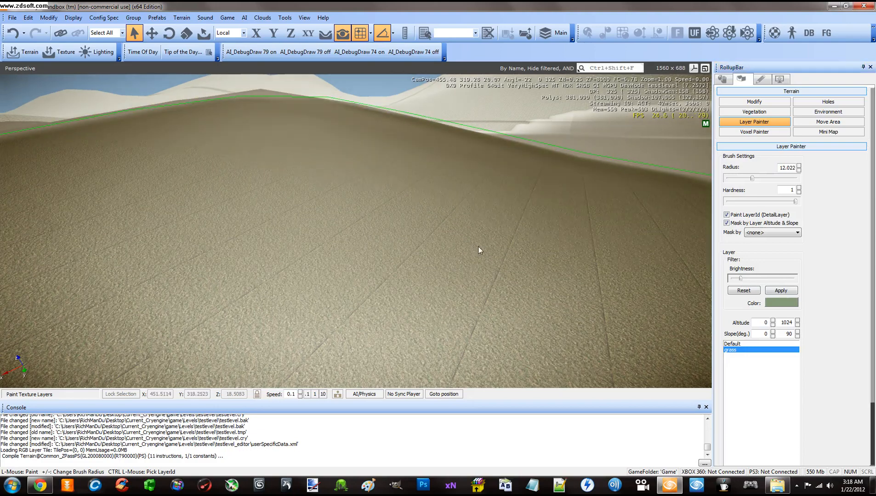
pyautogui.moveTo(742, 280); pyautogui.dragTo(778, 279)
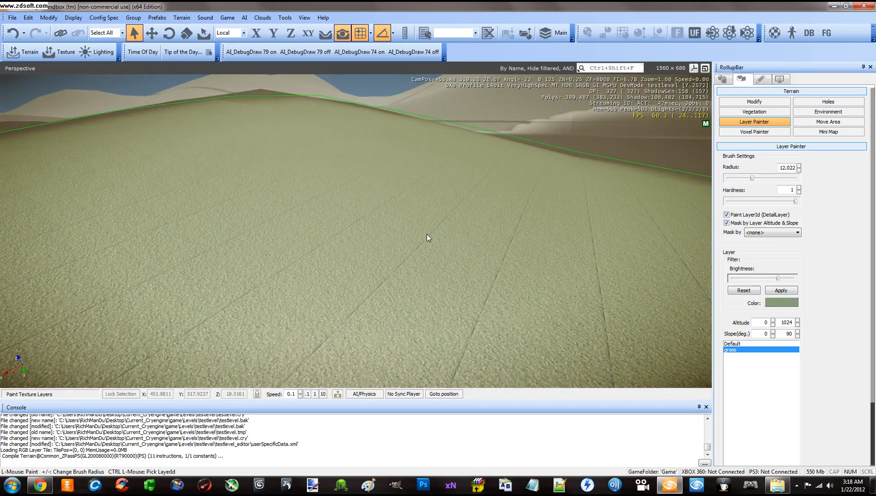
# - Examine the tinted spot and the surrounding painted grass area from farther away
pyautogui.moveTo(426, 234)
pyautogui.mouseDown(button='right')
pyautogui.moveTo(434, 244)
pyautogui.moveTo(427, 234)
pyautogui.mouseUp(button='right')
pyautogui.press('w')
pyautogui.press('s')
pyautogui.press('w')
pyautogui.press('s')
pyautogui.press('s')
pyautogui.press('s')
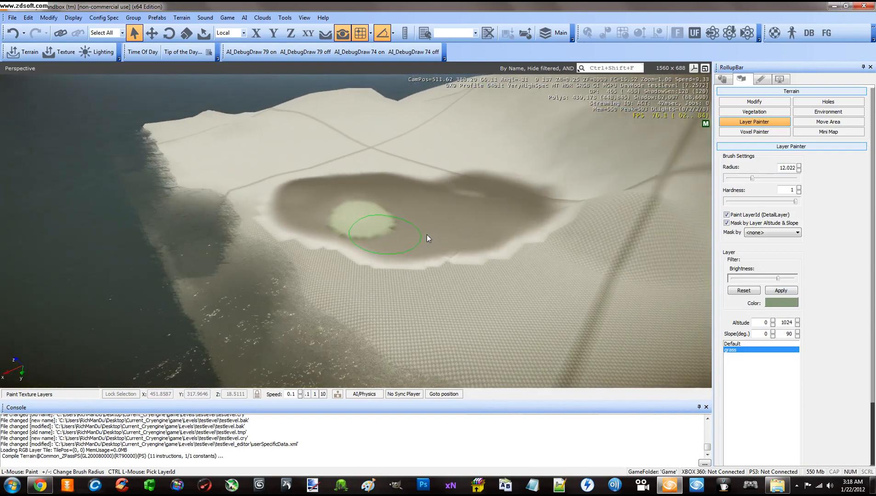
pyautogui.press('s')
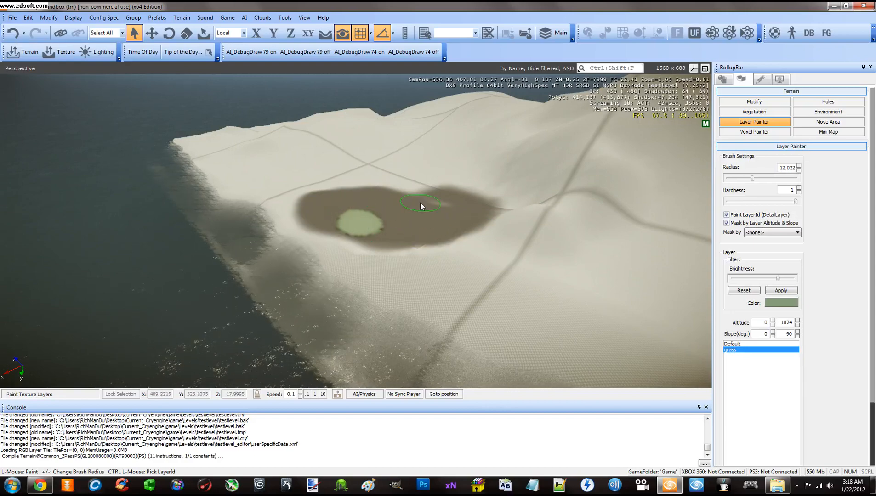
pyautogui.press('w')
pyautogui.press('w')
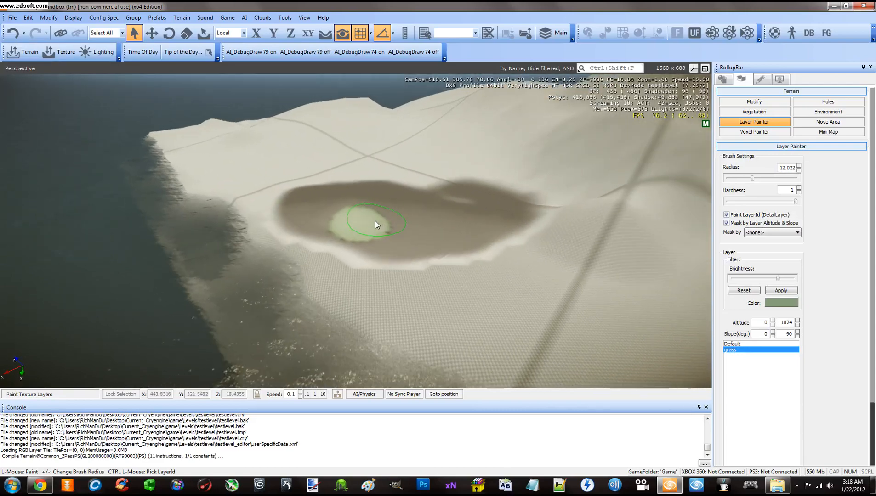
# - Repaint the tinted test spot on the grass patch using the more saturated green filter color 94,207,73
pyautogui.press('w')
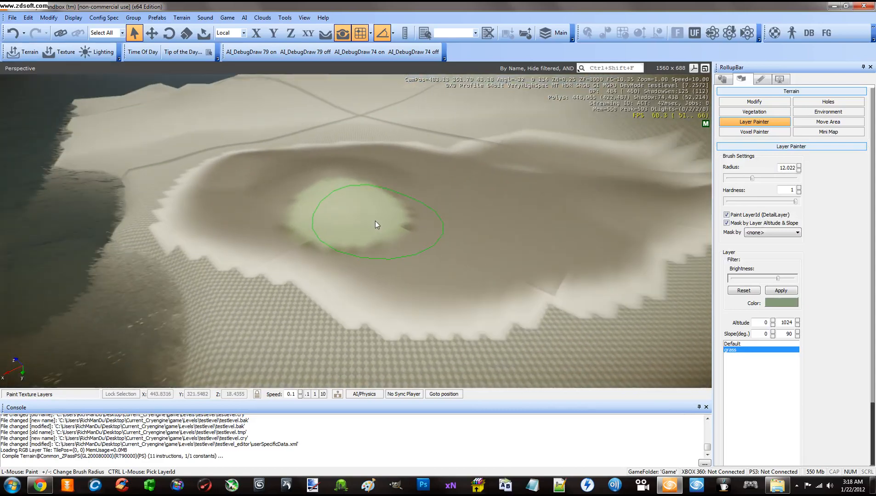
pyautogui.press('w')
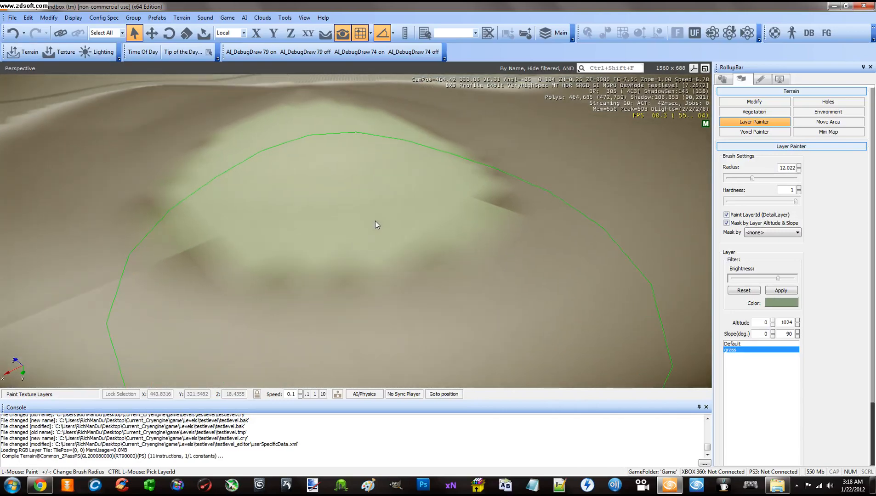
pyautogui.press('w')
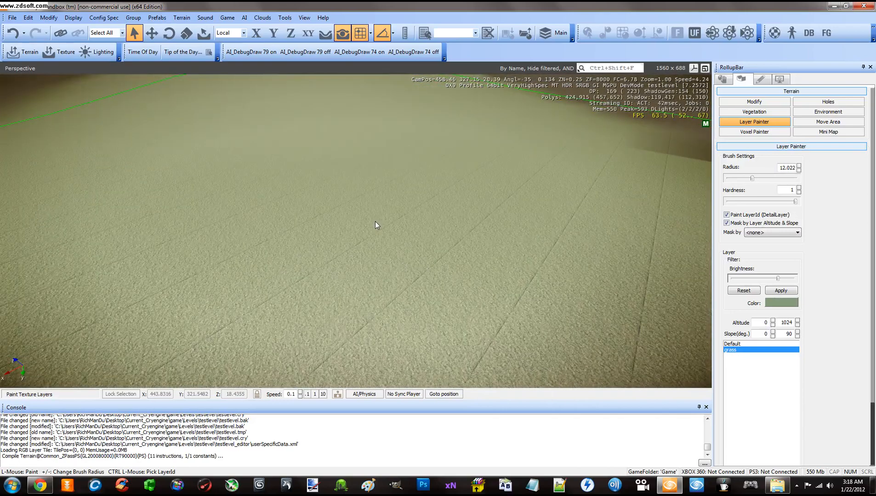
pyautogui.moveTo(375, 220); pyautogui.dragTo(375, 220, button='right')
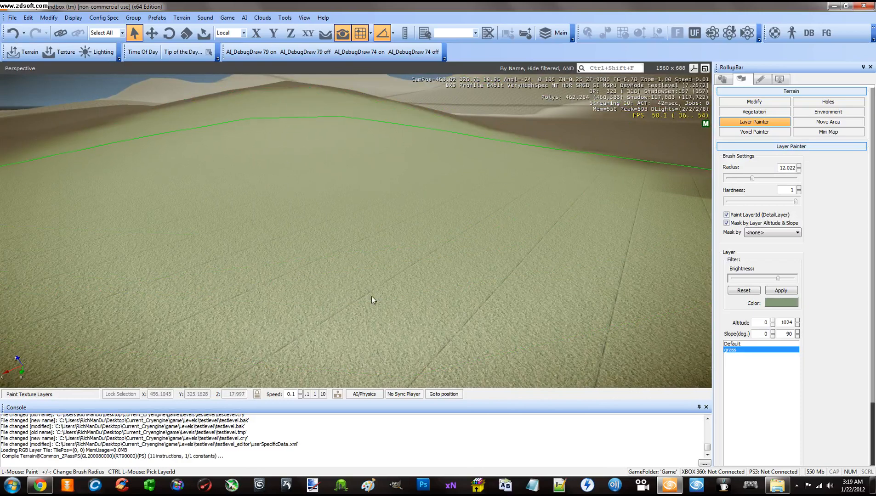
pyautogui.moveTo(381, 314); pyautogui.dragTo(381, 313, button='right')
pyautogui.press('w')
pyautogui.press('s')
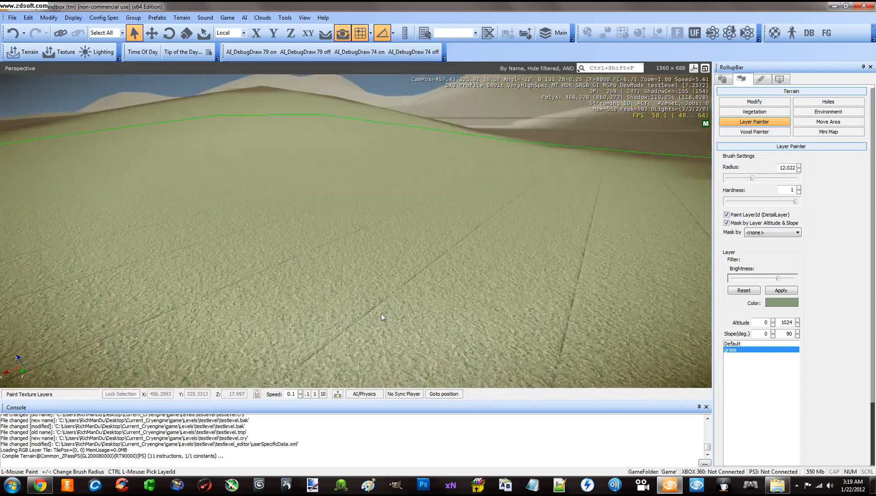
pyautogui.click(761, 305)
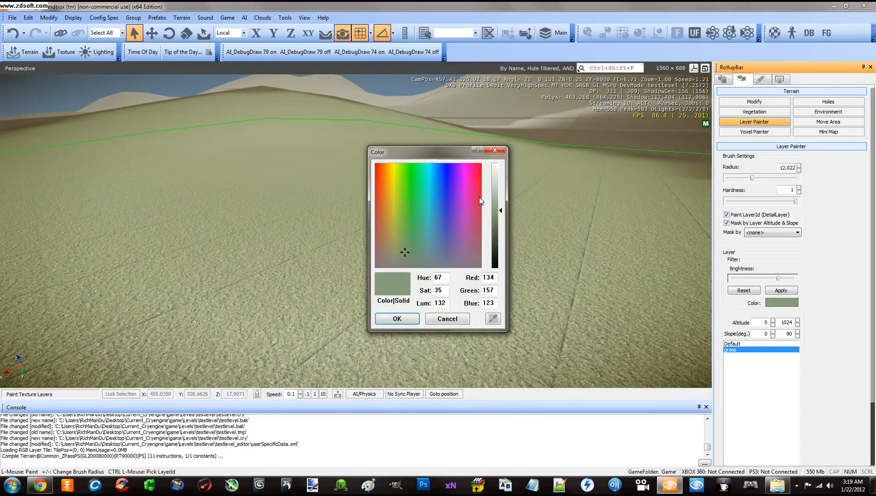
pyautogui.click(408, 208)
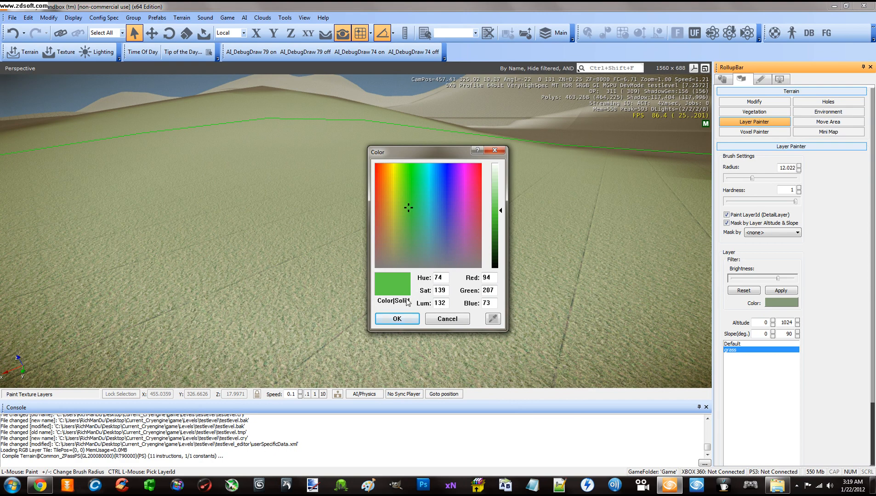
pyautogui.click(397, 319)
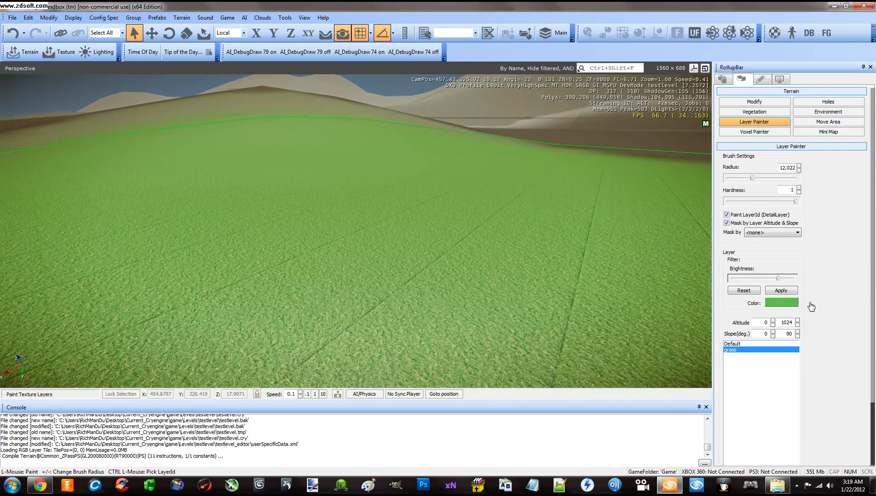
# - Lower the grass layer's filter brightness to below the middle of its range and repaint the green test spot
pyautogui.moveTo(778, 281); pyautogui.dragTo(748, 281)
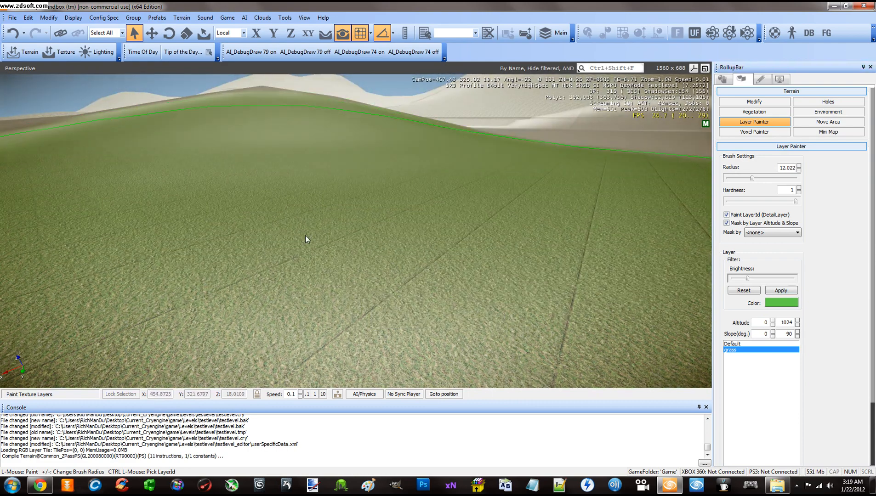
pyautogui.moveTo(345, 193); pyautogui.dragTo(337, 210, button='right')
pyautogui.scroll(-5, 344, 193)
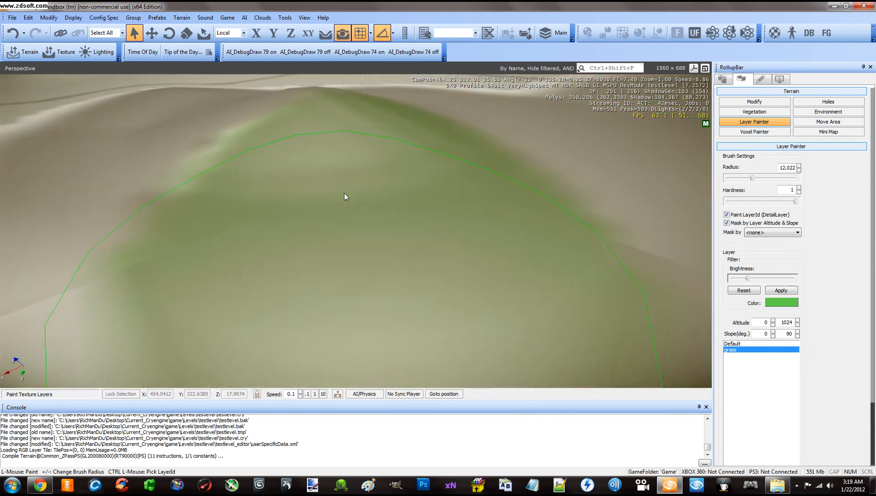
pyautogui.scroll(5, 345, 193)
pyautogui.scroll(4, 344, 193)
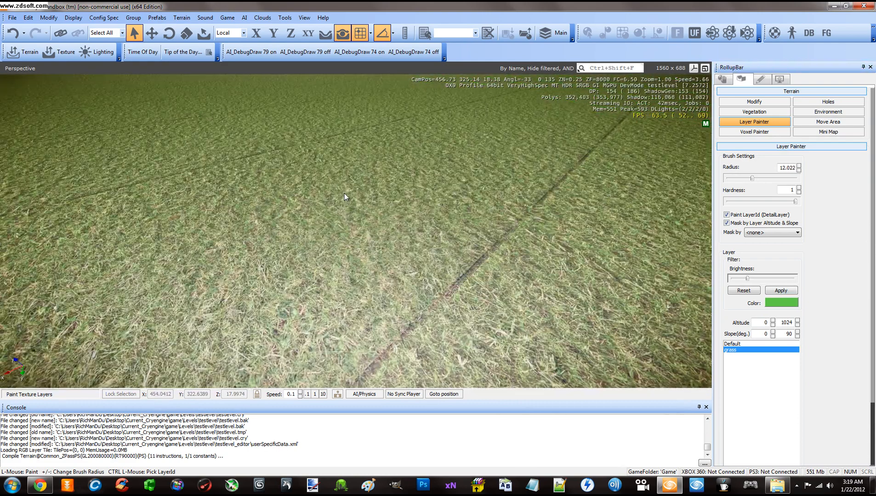
pyautogui.moveTo(344, 193); pyautogui.dragTo(345, 174, button='right')
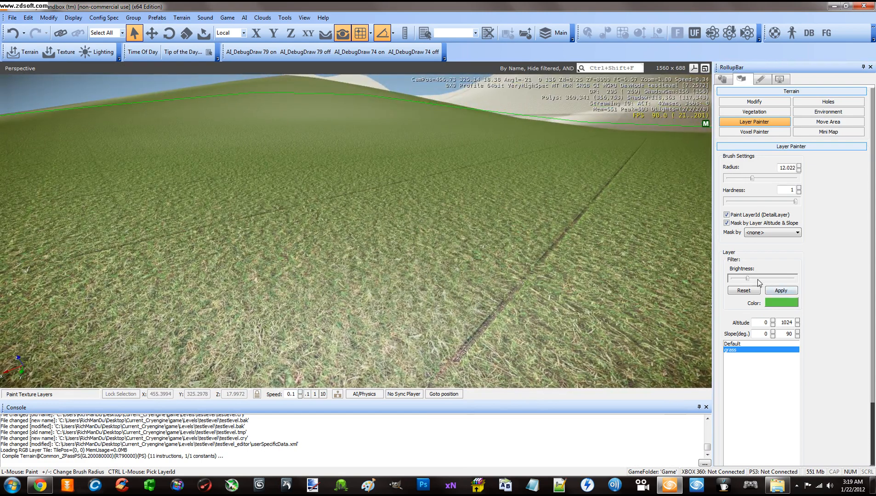
# - Set the grass layer's filter color to the softer green 121,183,98 and paint it over the surrounding patch
pyautogui.click(774, 302)
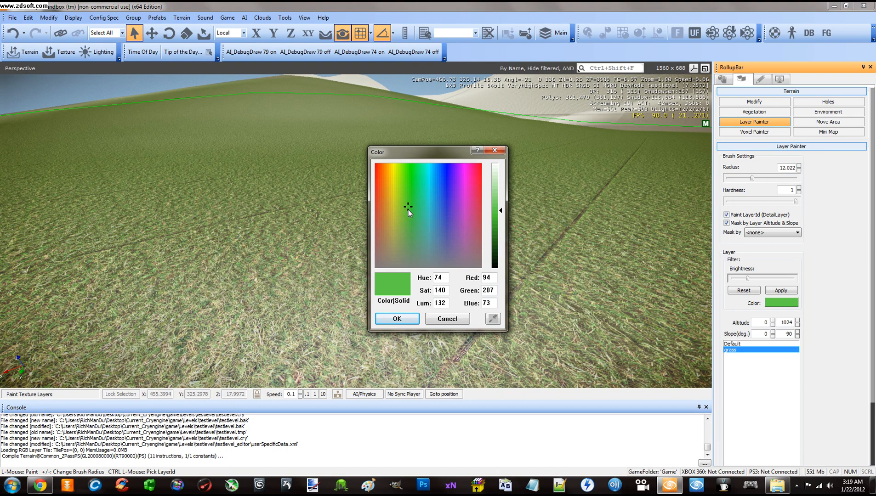
pyautogui.moveTo(408, 210); pyautogui.dragTo(407, 230)
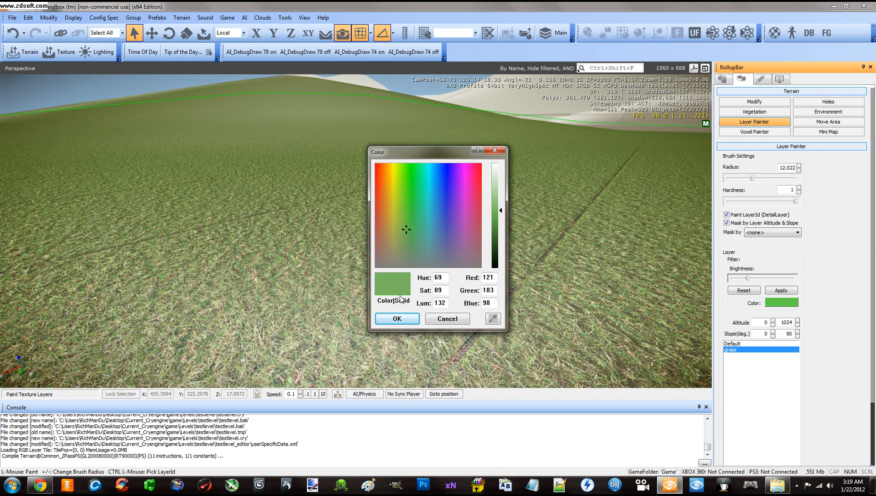
pyautogui.click(398, 319)
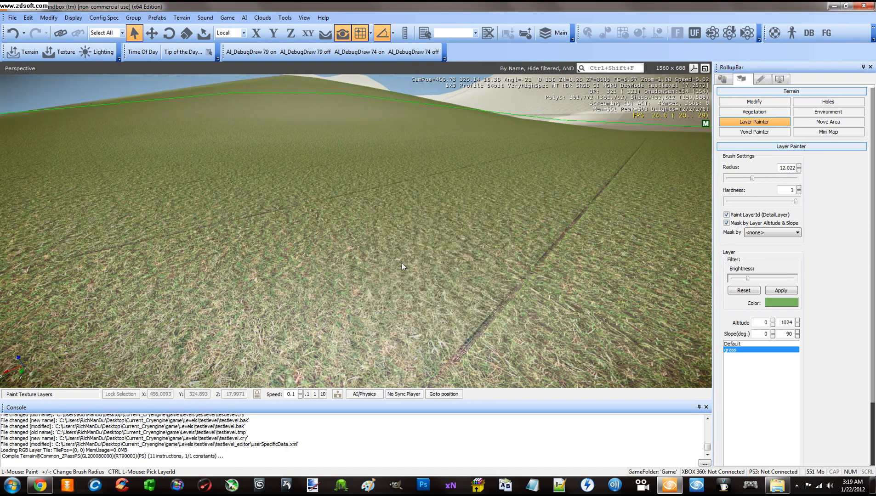
pyautogui.scroll(-3, 571, 190)
pyautogui.scroll(-5, 571, 189)
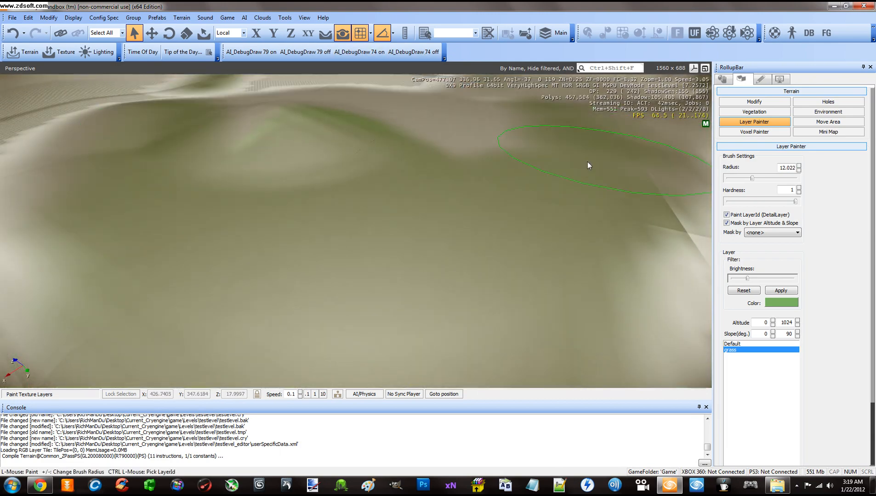
pyautogui.moveTo(587, 162)
pyautogui.mouseDown()
pyautogui.moveTo(303, 145)
pyautogui.moveTo(425, 132)
pyautogui.moveTo(327, 267)
pyautogui.mouseUp()
# - Set the brush radius to 1000 and cover the entire island with the tinted grass layer
pyautogui.press('w')
pyautogui.moveTo(388, 268); pyautogui.dragTo(388, 267, button='right')
pyautogui.press('w')
pyautogui.press('s')
pyautogui.press('s')
pyautogui.press('s')
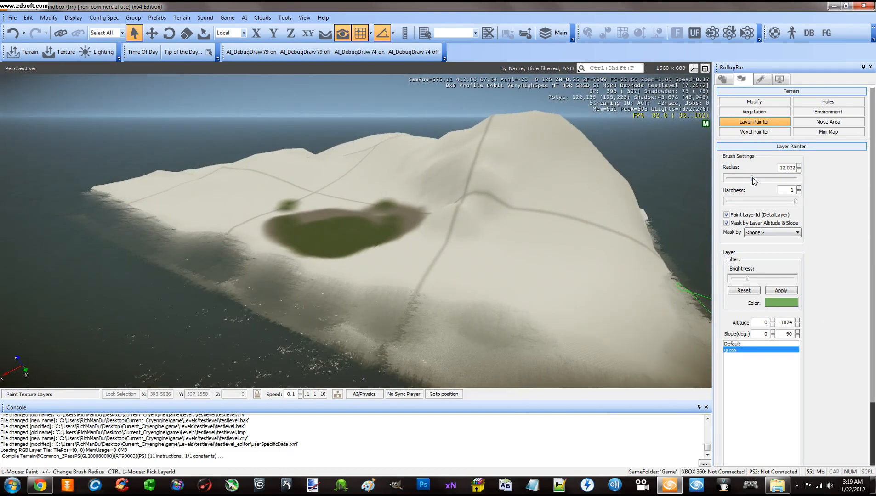
pyautogui.moveTo(754, 180); pyautogui.dragTo(825, 182)
pyautogui.click(408, 184)
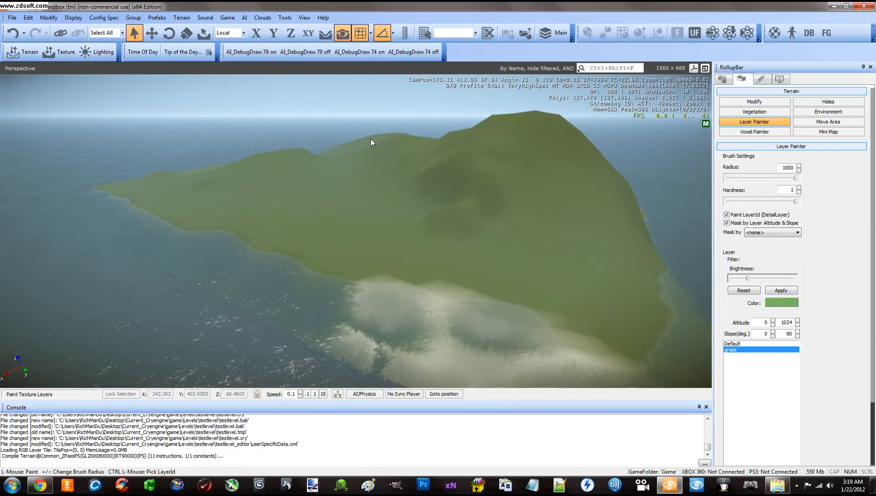
# - Examine the grass coverage on the island's hills and shoreline from varying distances
pyautogui.press('w')
pyautogui.moveTo(446, 210); pyautogui.dragTo(445, 210, button='right')
pyautogui.press('w')
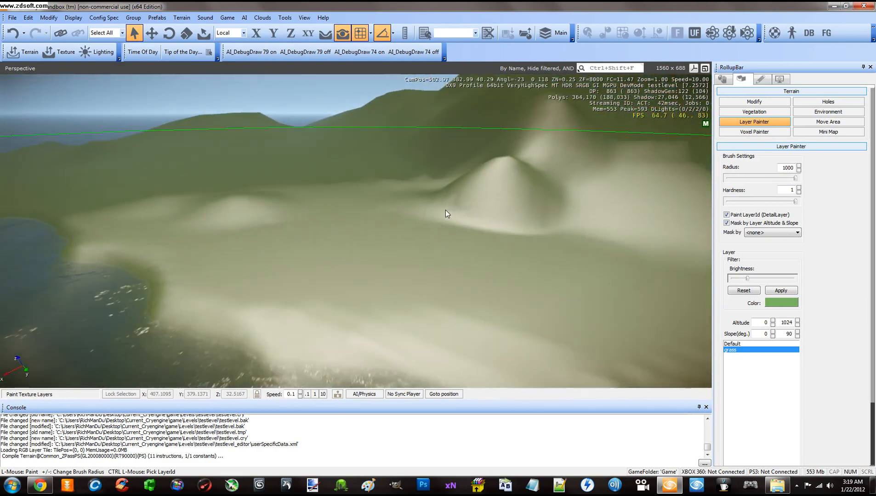
pyautogui.press('w')
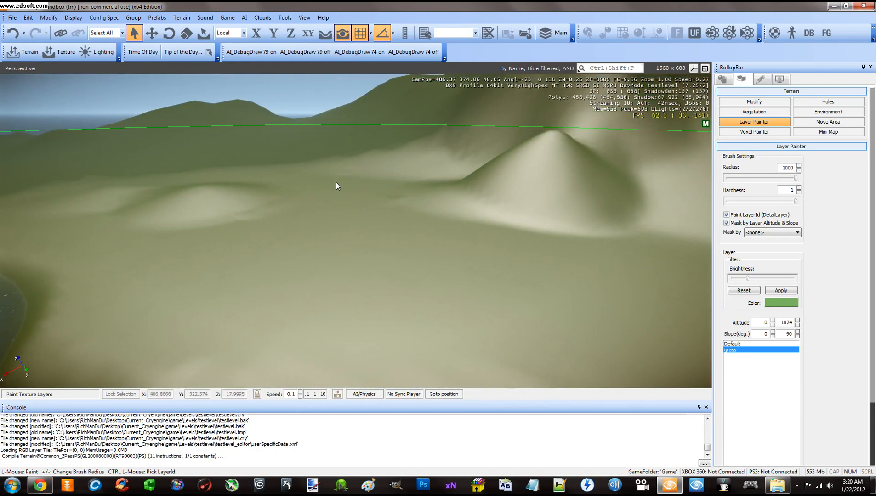
pyautogui.moveTo(336, 186); pyautogui.dragTo(336, 186, button='right')
pyautogui.press('s')
pyautogui.moveTo(394, 189); pyautogui.dragTo(393, 188, button='right')
pyautogui.press('s')
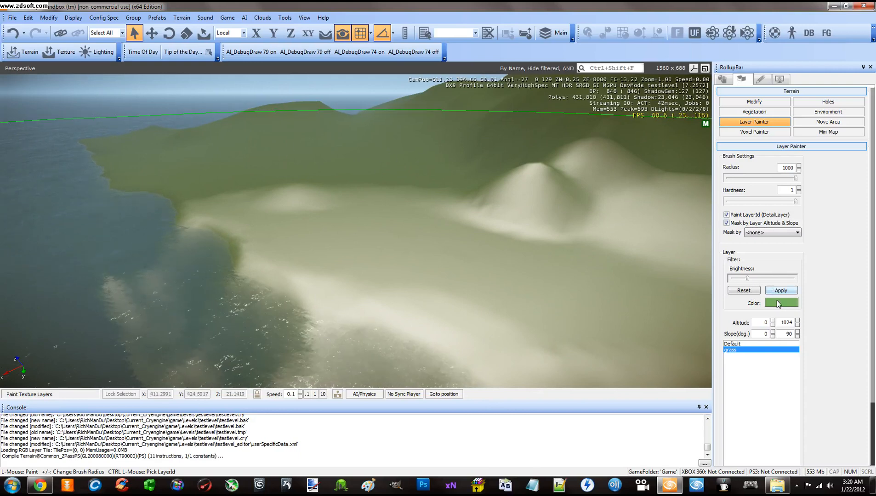
pyautogui.press('w')
pyautogui.moveTo(394, 151); pyautogui.dragTo(397, 154, button='right')
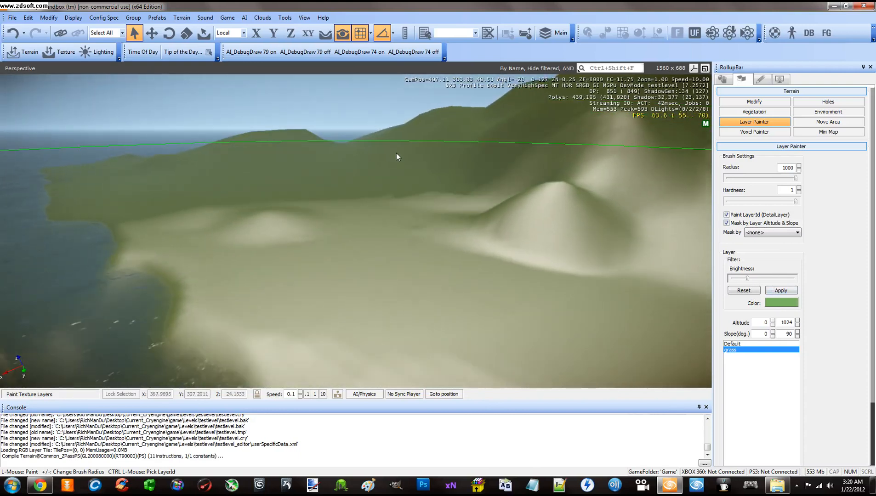
pyautogui.press('w')
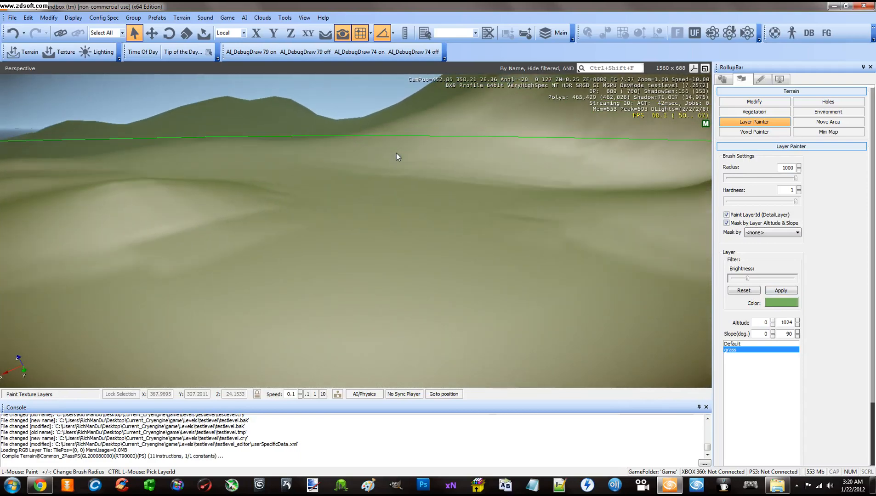
pyautogui.press('w')
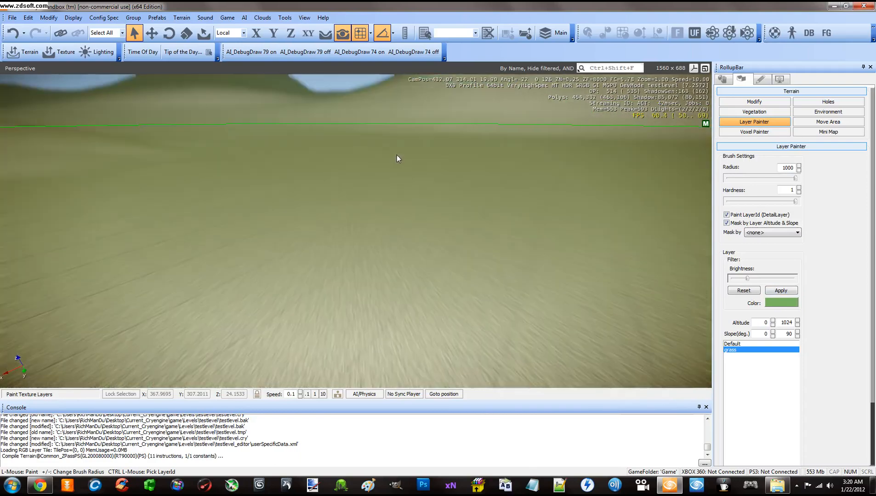
pyautogui.press('s')
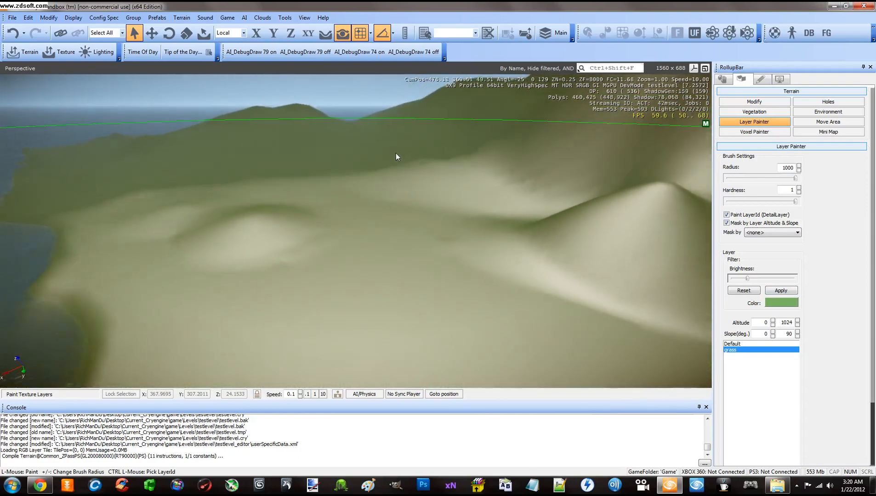
pyautogui.press('s')
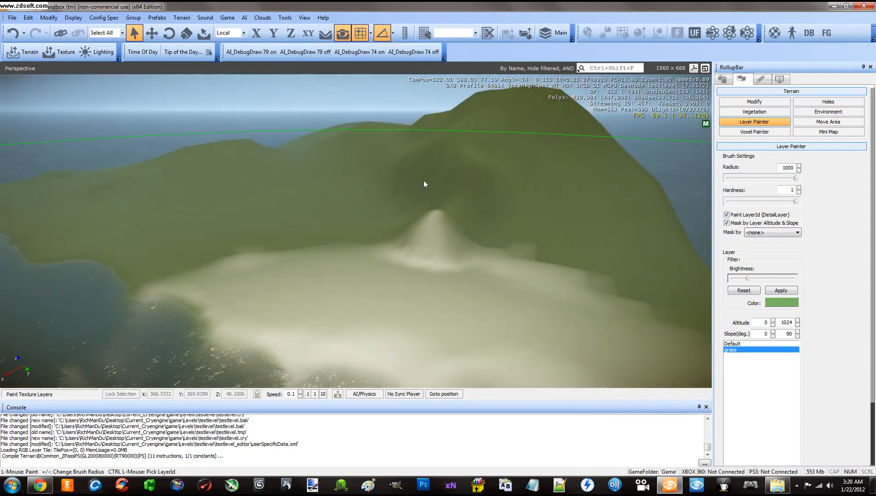
# - Examine the grass texture near ground level and over the water's edge
pyautogui.press('w')
pyautogui.moveTo(318, 201); pyautogui.dragTo(321, 200, button='right')
pyautogui.press('w')
pyautogui.press('w')
pyautogui.press('s')
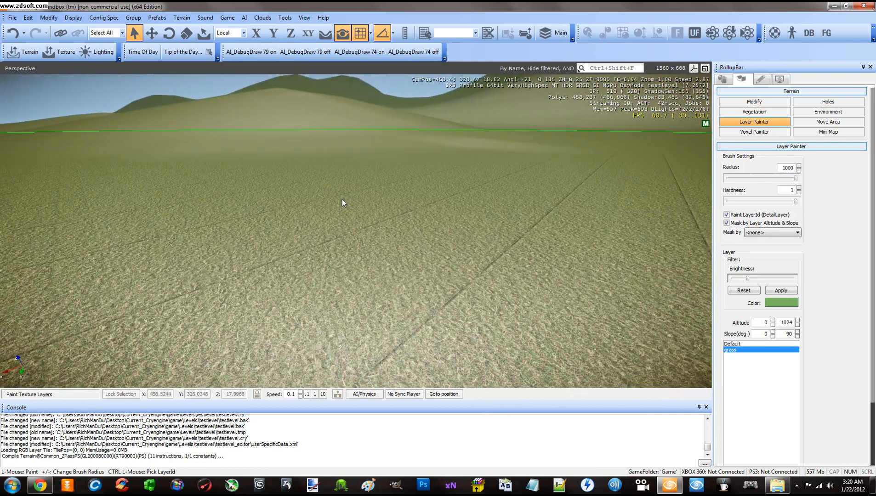
pyautogui.press('w')
pyautogui.moveTo(384, 201)
pyautogui.mouseDown(button='right')
pyautogui.moveTo(381, 221)
pyautogui.moveTo(383, 202)
pyautogui.mouseUp(button='right')
pyautogui.press('s')
pyautogui.press('w')
pyautogui.press('w')
pyautogui.press('w')
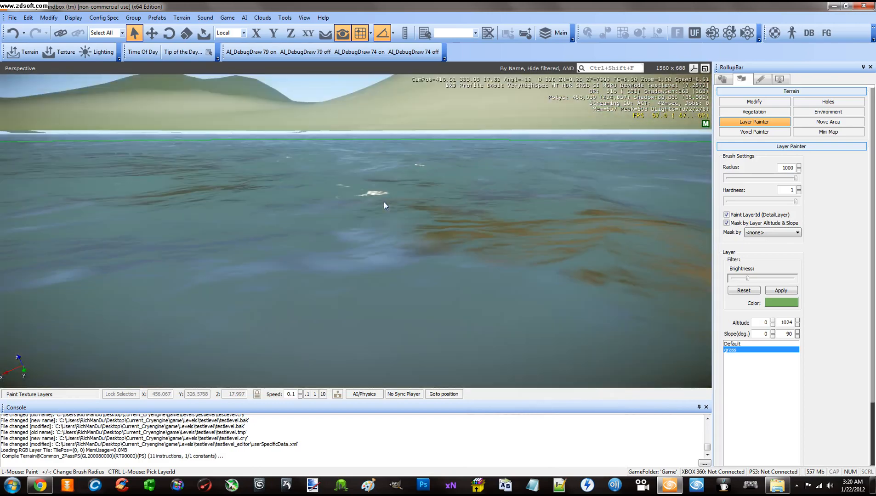
pyautogui.press('s')
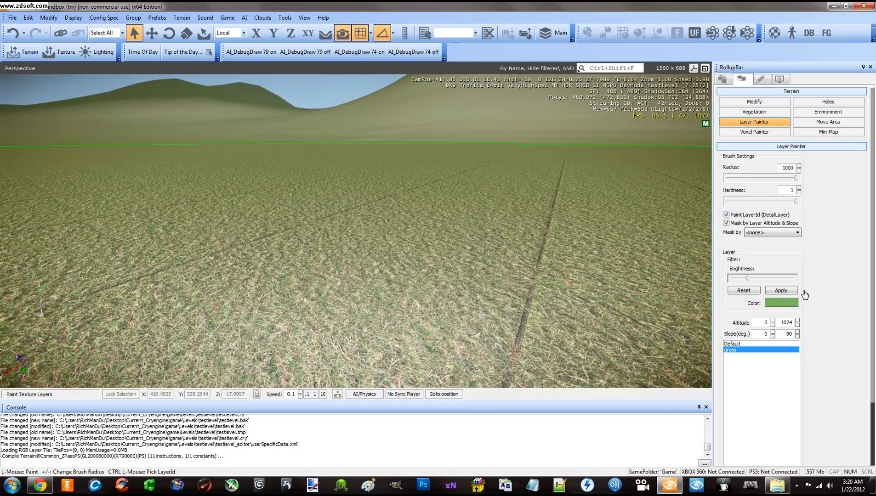
# - Exit the Layer Painter and view the finished grass terrain without the brush outline
pyautogui.press('Escape')
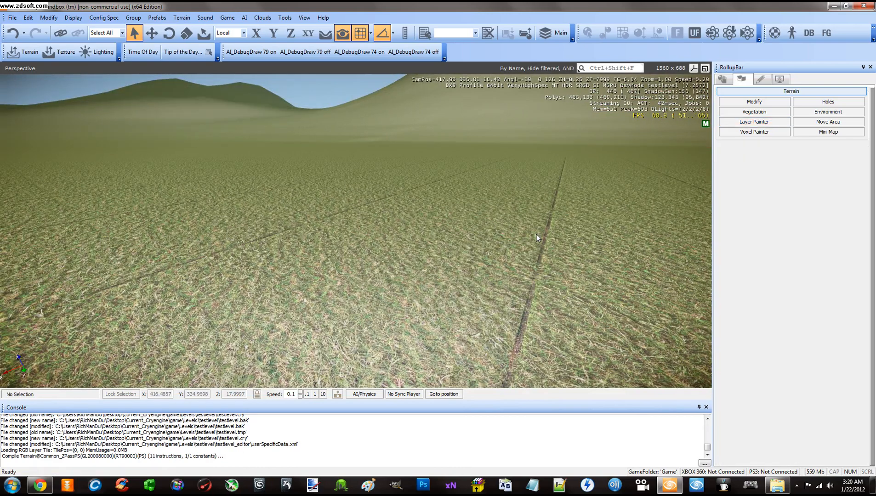
pyautogui.press('s')
pyautogui.moveTo(517, 232); pyautogui.dragTo(517, 232, button='right')
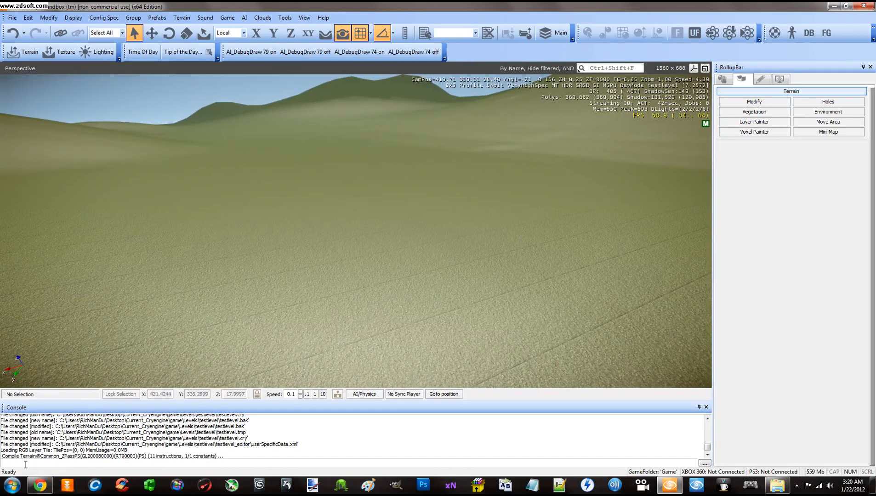
# - Switch to Chrome and search Google Images for "rocks texture high res"
pyautogui.click(40, 485)
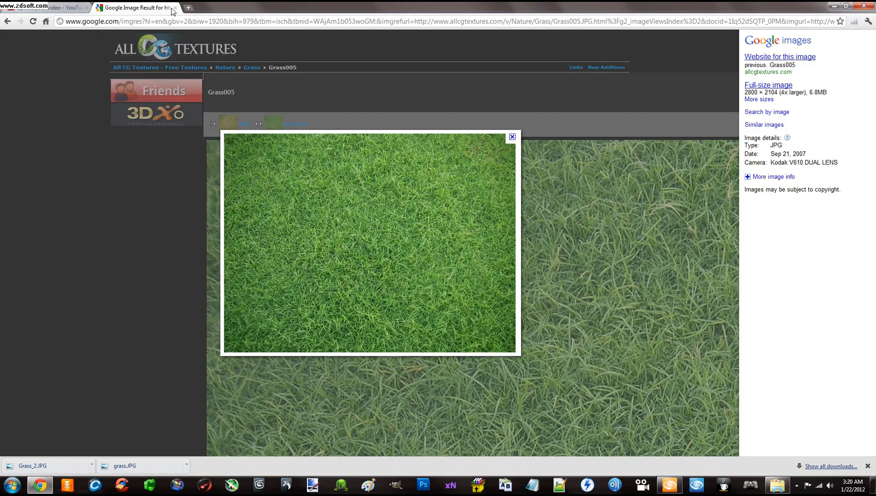
pyautogui.click(46, 22)
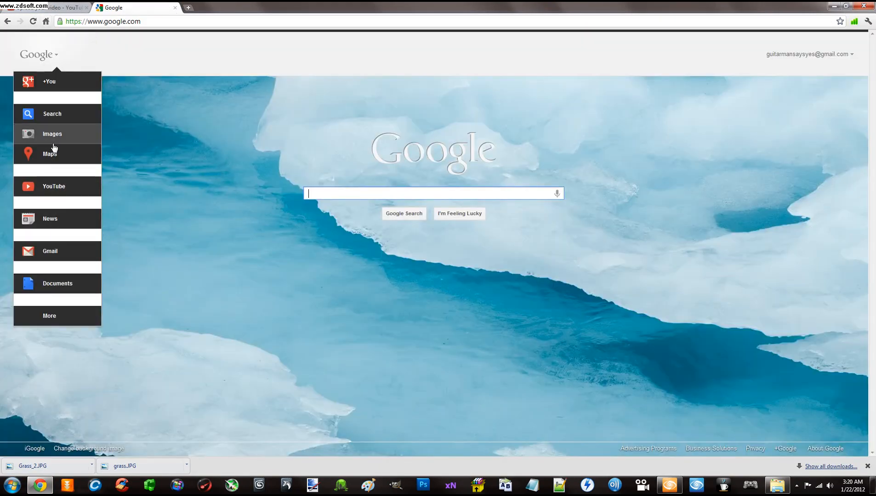
pyautogui.click(52, 141)
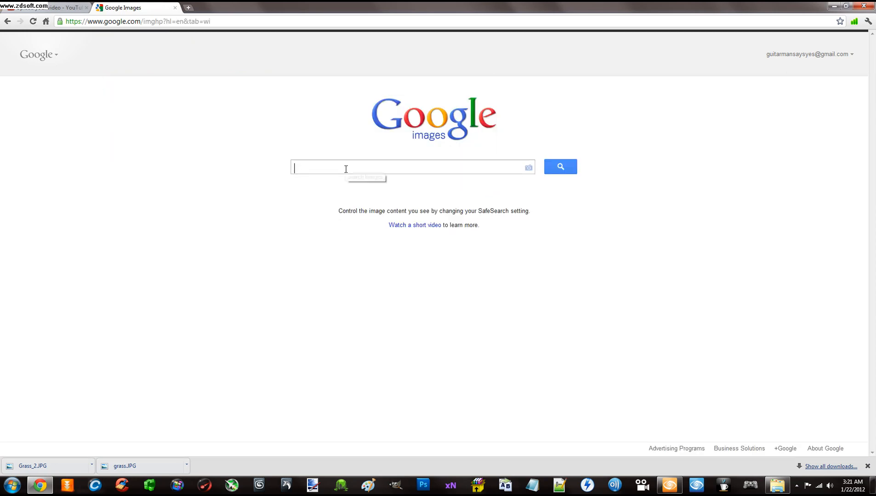
pyautogui.write('rock')
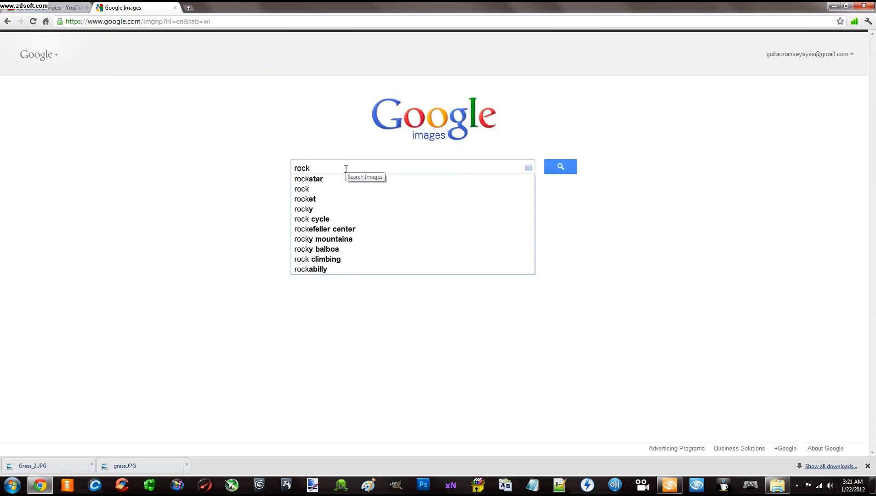
pyautogui.write('s tex')
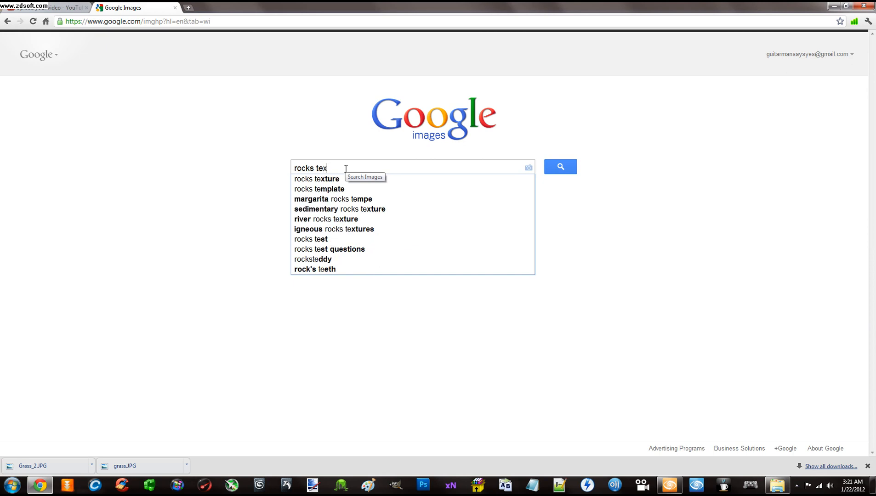
pyautogui.write('ture h')
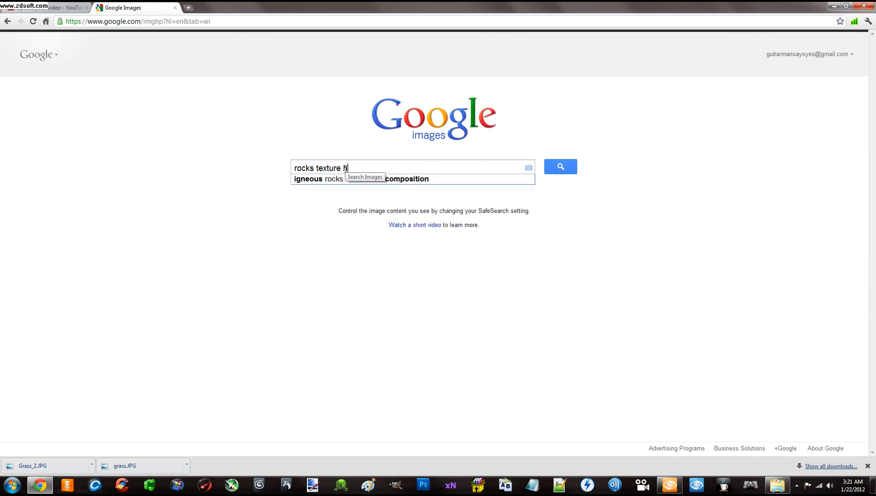
pyautogui.write('igh res')
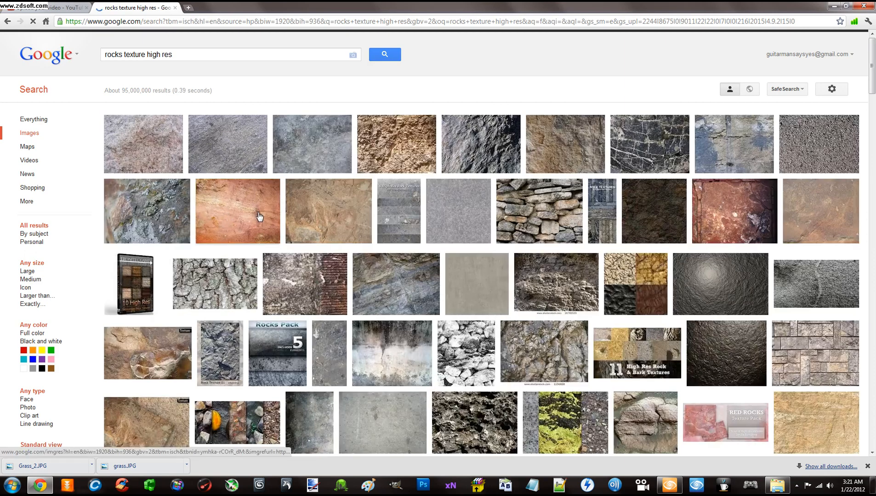
# - Change the image search to "pebbles texture high res"
pyautogui.moveTo(182, 169)
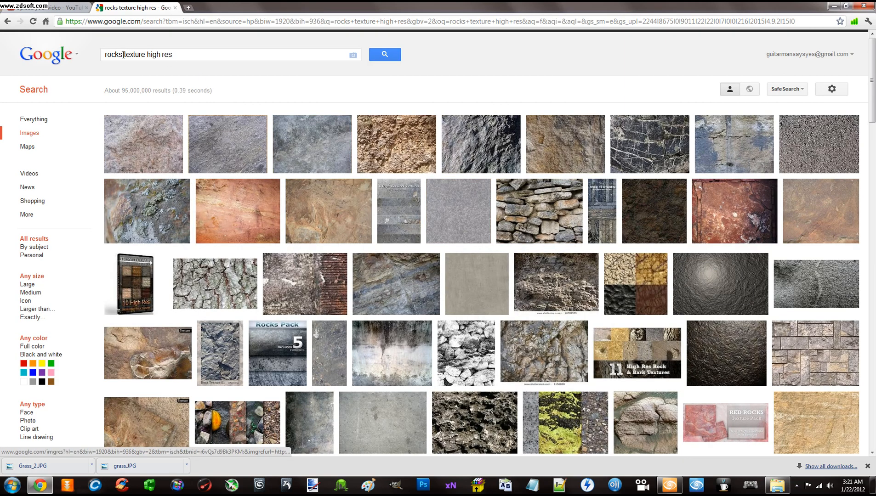
pyautogui.moveTo(124, 54); pyautogui.dragTo(96, 58)
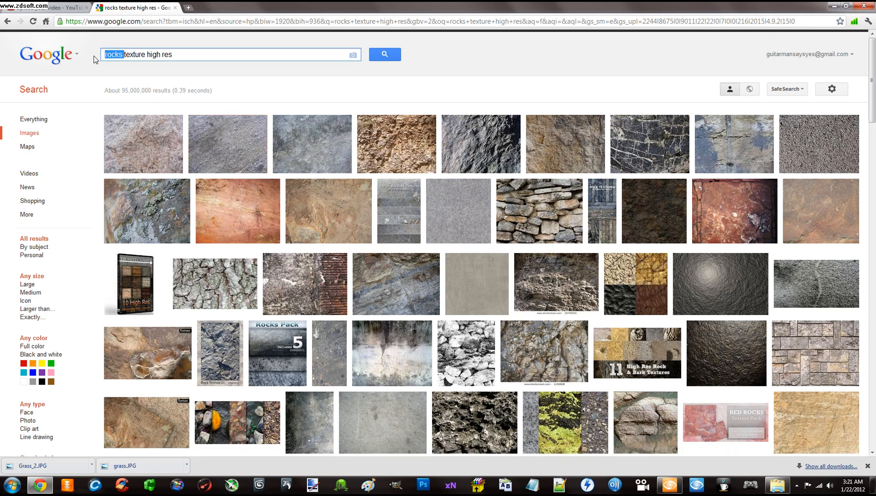
pyautogui.write('pebbles')
pyautogui.press('Return')
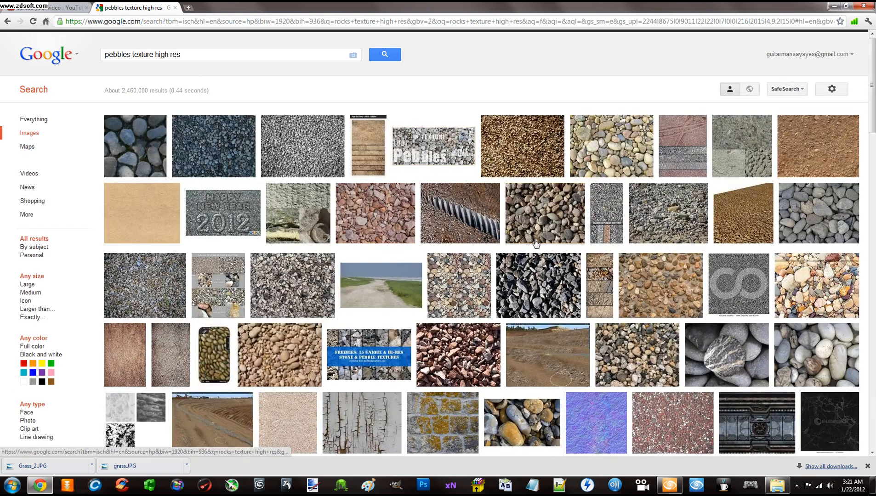
# - Open the blue-grey dab-texture-pebbles-full.jpg result, save it to the Desktop as a JPEG named pebbles, and return to the desktop
pyautogui.moveTo(535, 230)
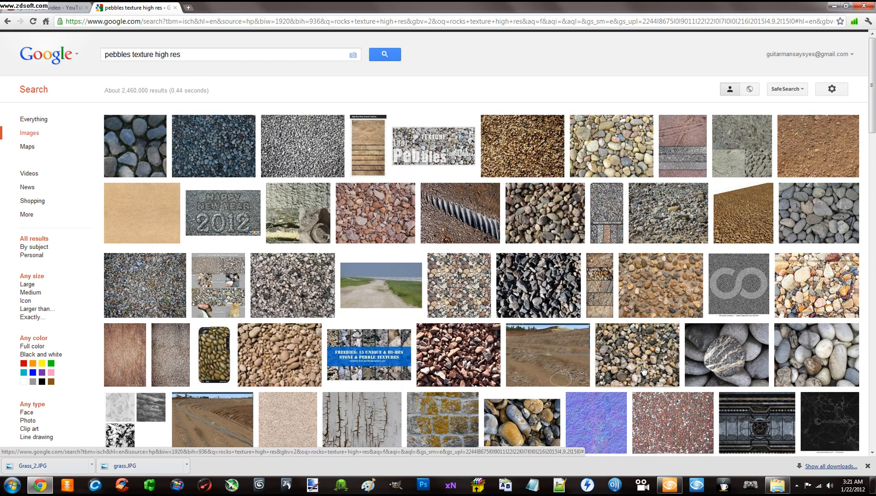
pyautogui.moveTo(643, 370)
pyautogui.moveTo(213, 150)
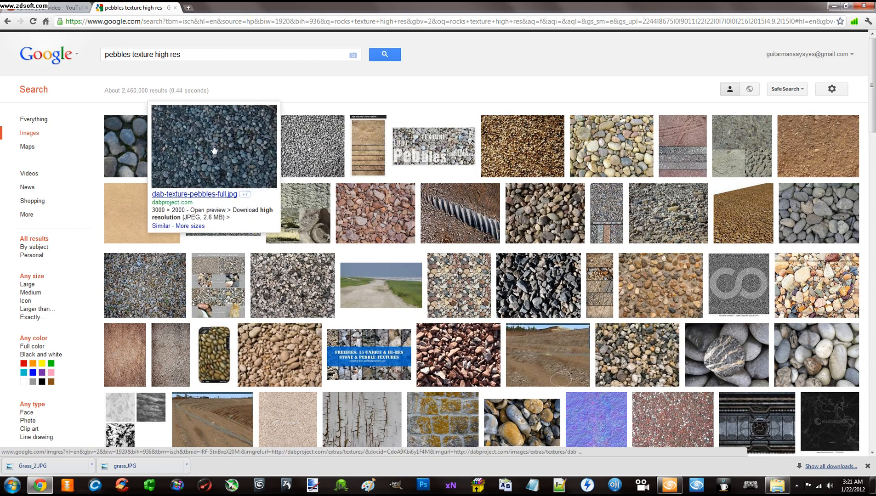
pyautogui.click(214, 149)
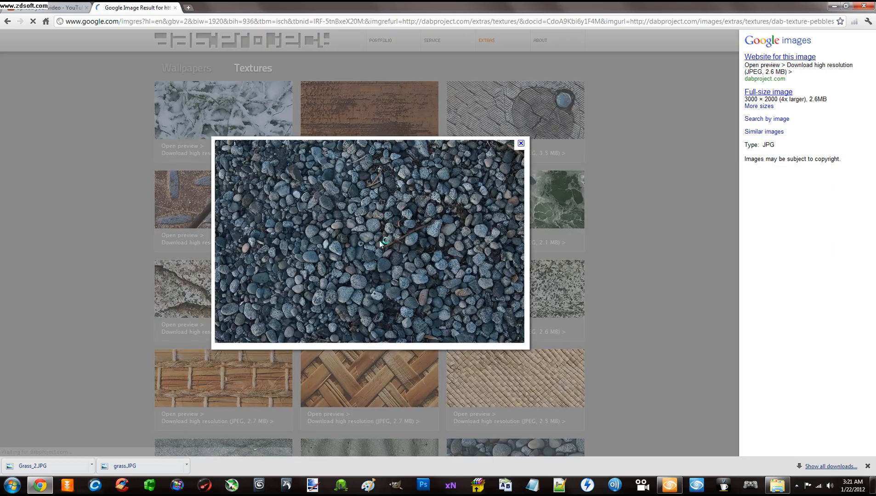
pyautogui.rightClick(379, 240)
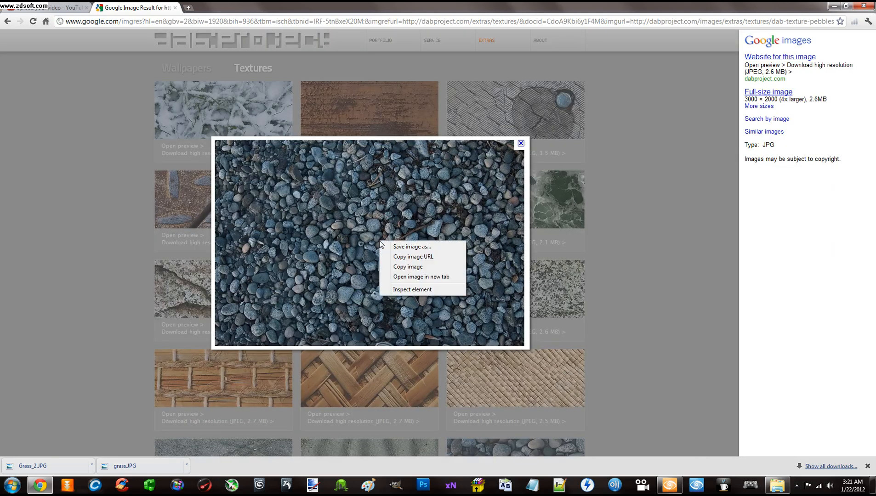
pyautogui.click(398, 248)
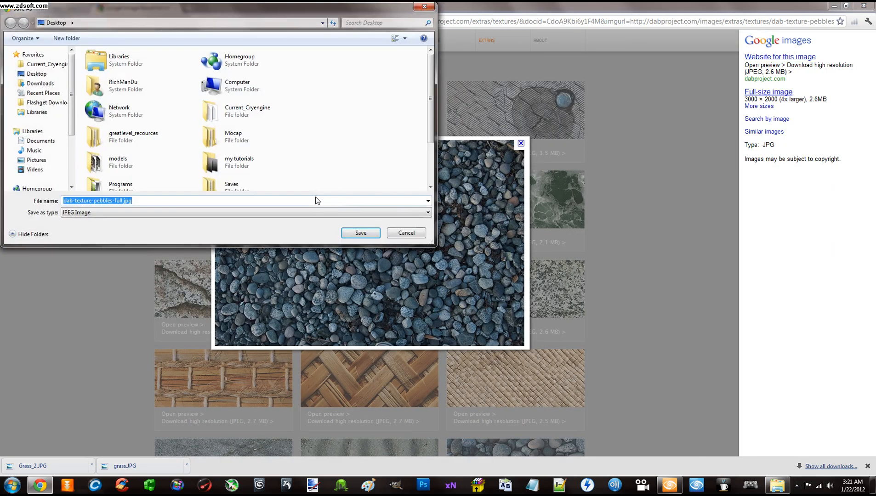
pyautogui.moveTo(140, 201); pyautogui.dragTo(60, 202)
pyautogui.write('pebbles')
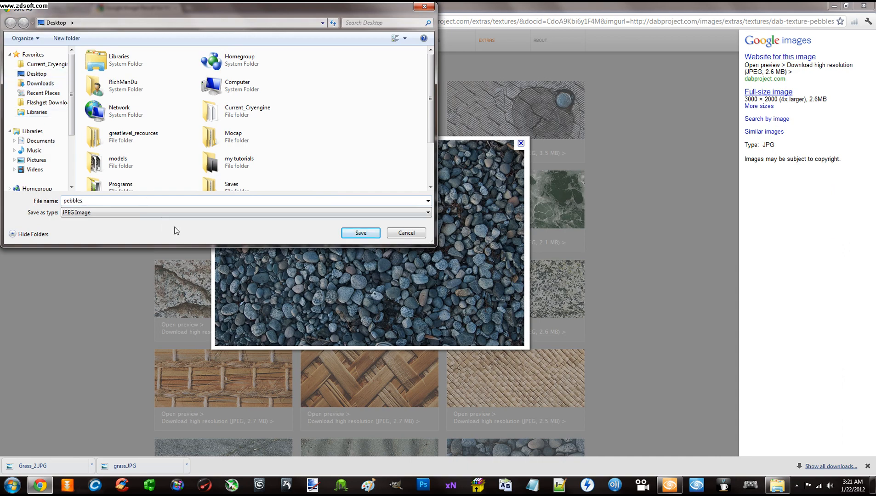
pyautogui.press('Return')
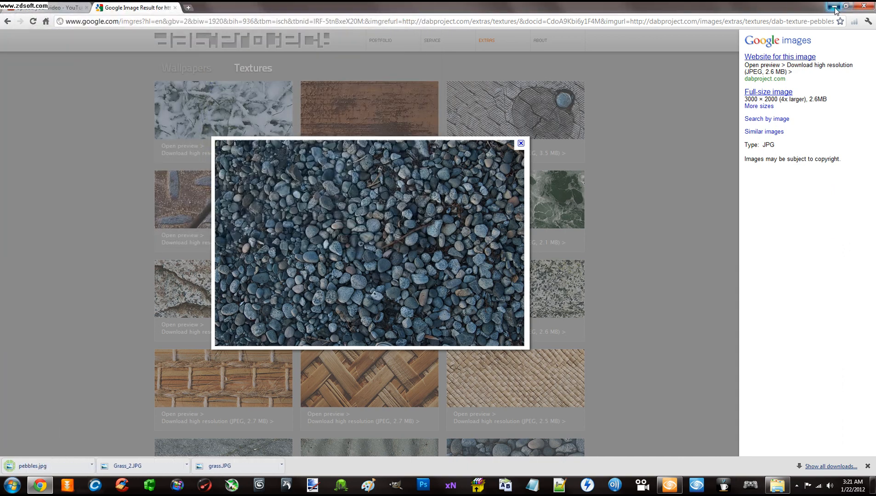
pyautogui.click(833, 6)
pyautogui.click(834, 6)
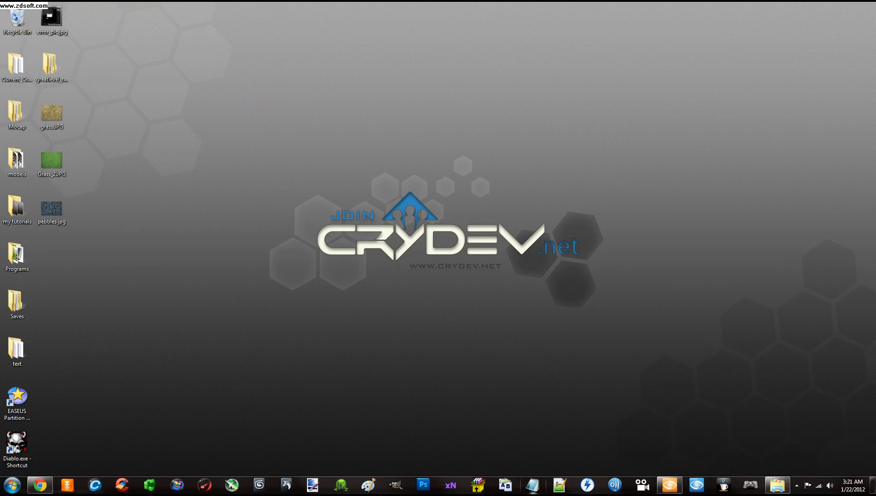
pyautogui.click(423, 486)
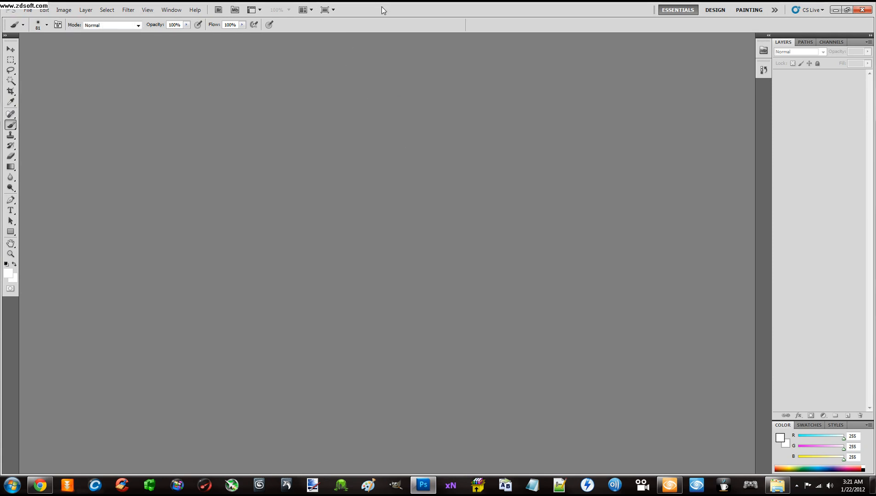
pyautogui.moveTo(381, 6); pyautogui.dragTo(606, 41)
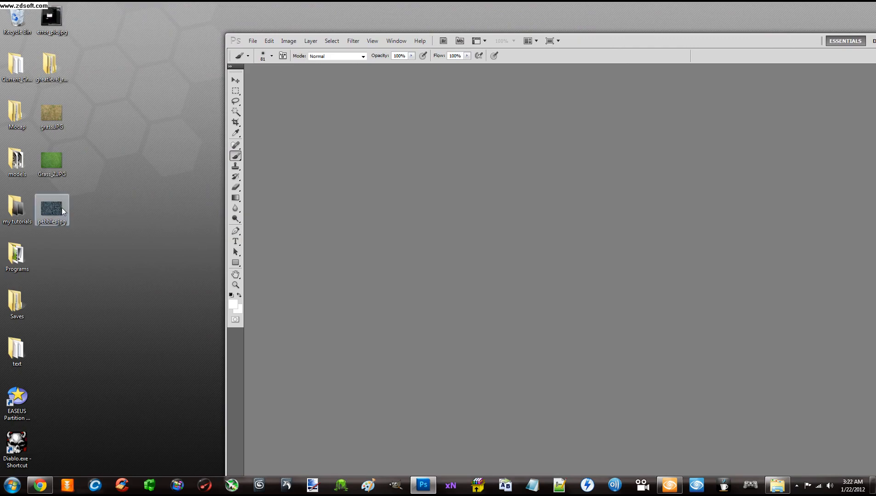
pyautogui.moveTo(52, 209); pyautogui.dragTo(399, 201)
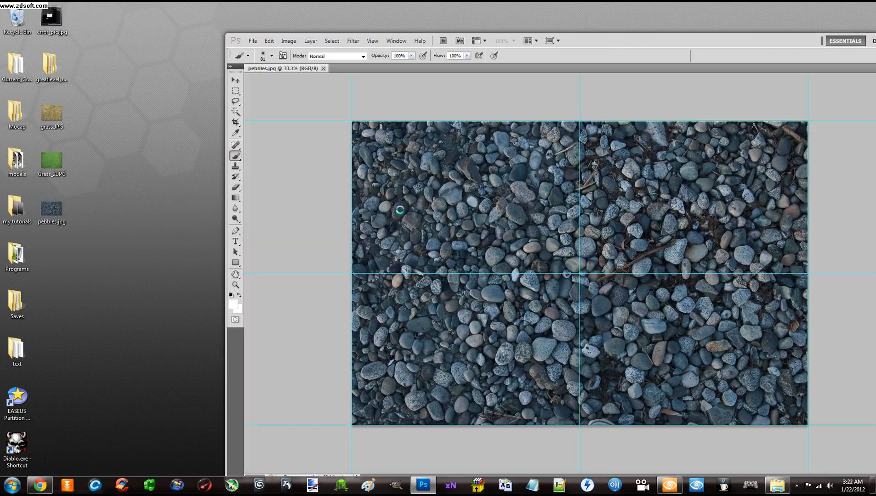
pyautogui.moveTo(597, 47); pyautogui.dragTo(507, 43)
pyautogui.doubleClick(508, 44)
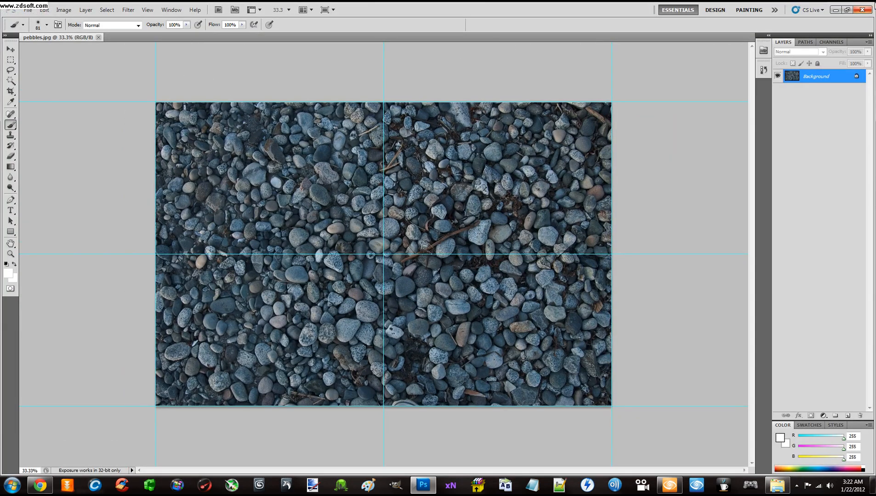
pyautogui.click(868, 10)
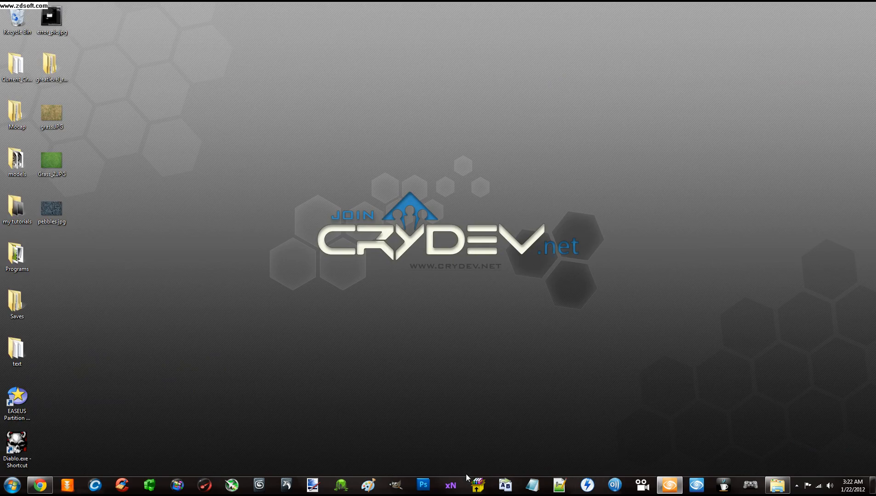
# - Launch GIMP and move its empty image window clear of the Toolbox
pyautogui.click(395, 484)
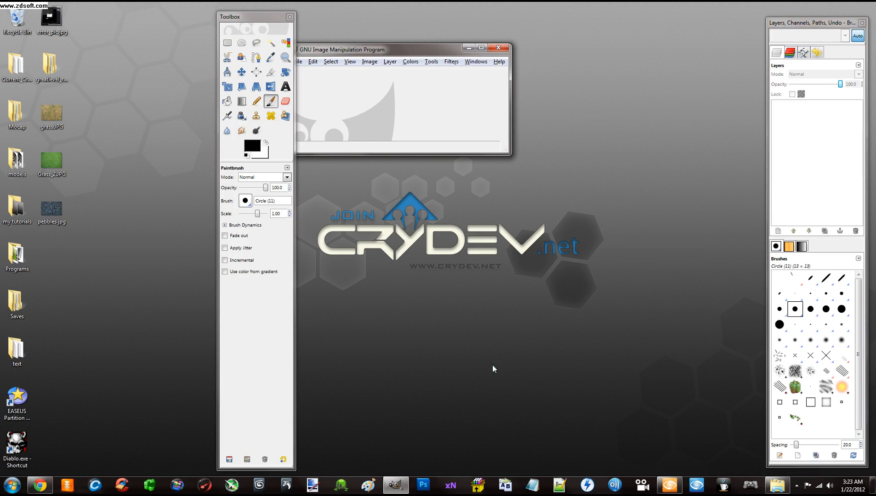
pyautogui.moveTo(376, 51); pyautogui.dragTo(519, 84)
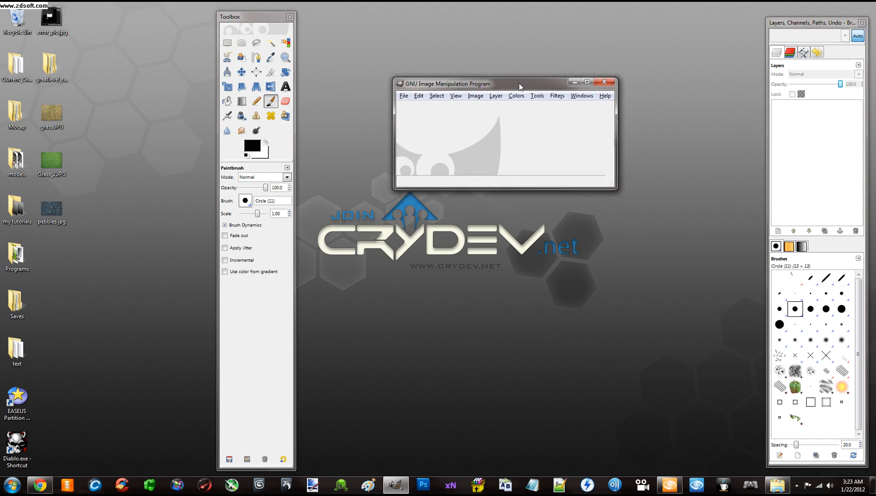
pyautogui.click(404, 96)
pyautogui.click(406, 96)
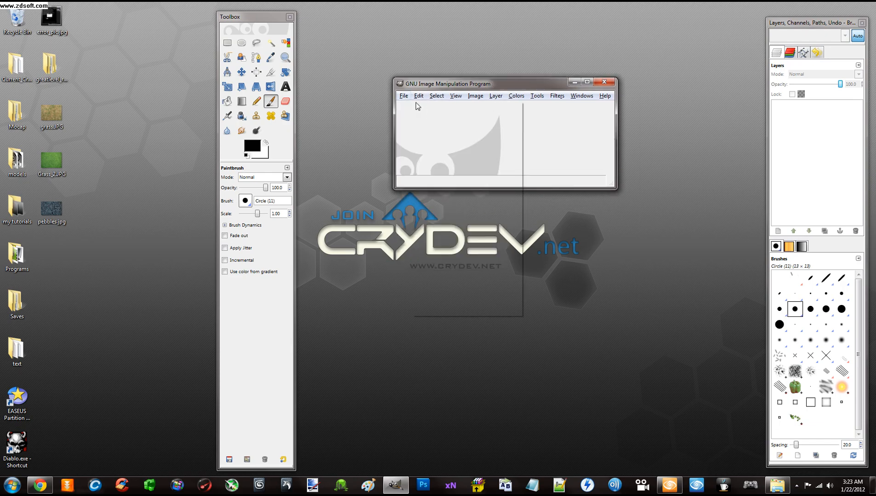
pyautogui.click(419, 96)
pyautogui.click(522, 86)
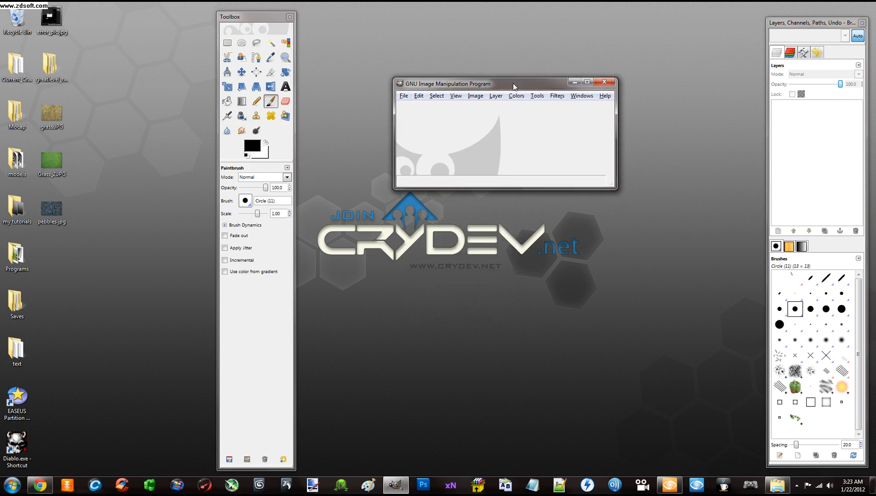
pyautogui.moveTo(509, 84); pyautogui.dragTo(489, 77)
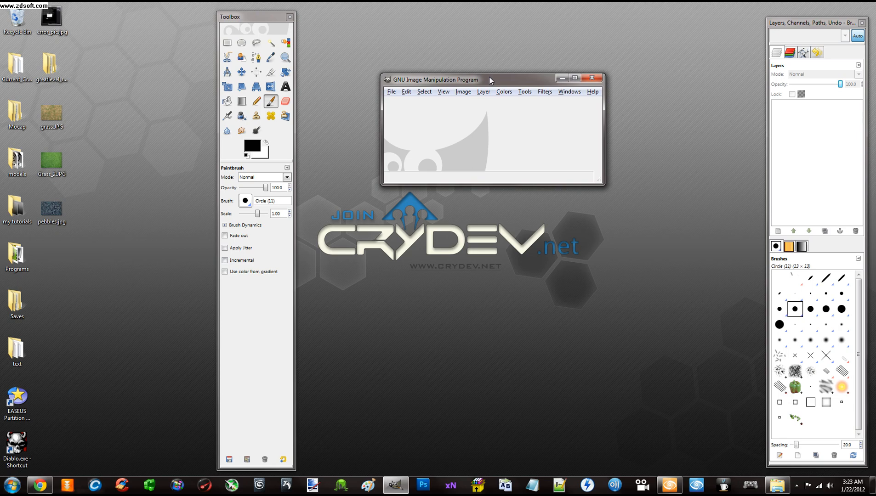
pyautogui.moveTo(489, 77); pyautogui.dragTo(488, 80)
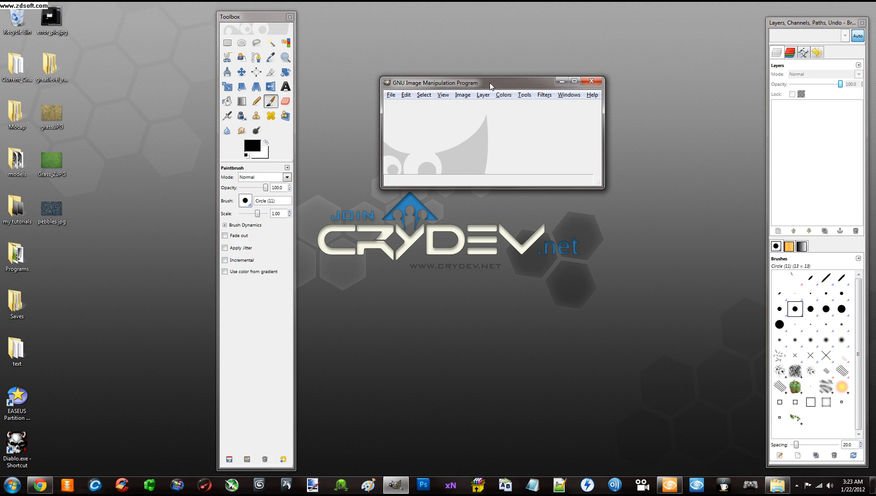
pyautogui.moveTo(489, 82); pyautogui.dragTo(475, 71)
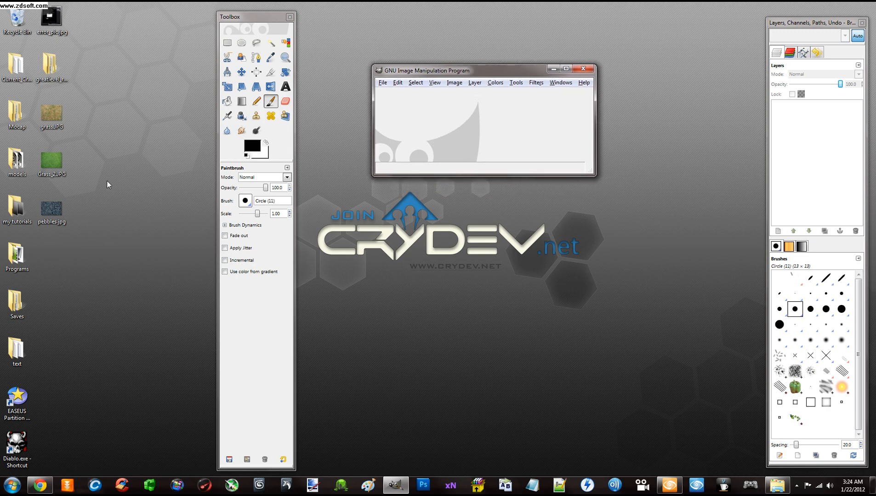
# - Open pebbles.jpg from the desktop in GIMP and scale the image to 2048 × 2048 pixels without keeping its proportions
pyautogui.moveTo(48, 211); pyautogui.dragTo(433, 149)
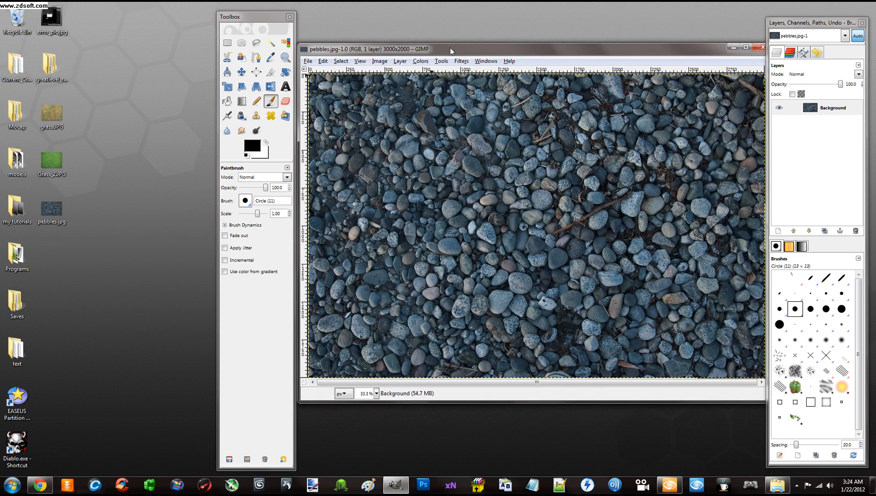
pyautogui.moveTo(450, 47)
pyautogui.mouseDown()
pyautogui.moveTo(435, 37)
pyautogui.moveTo(460, 36)
pyautogui.moveTo(449, 37)
pyautogui.mouseUp()
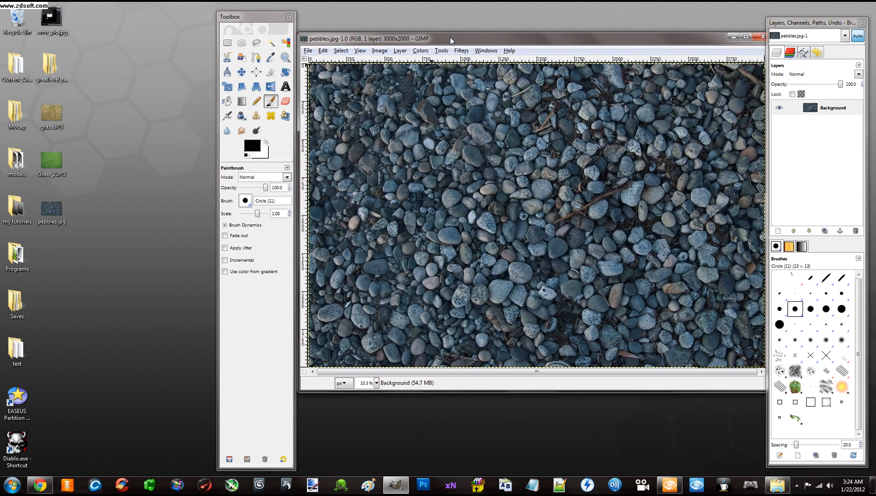
pyautogui.click(379, 50)
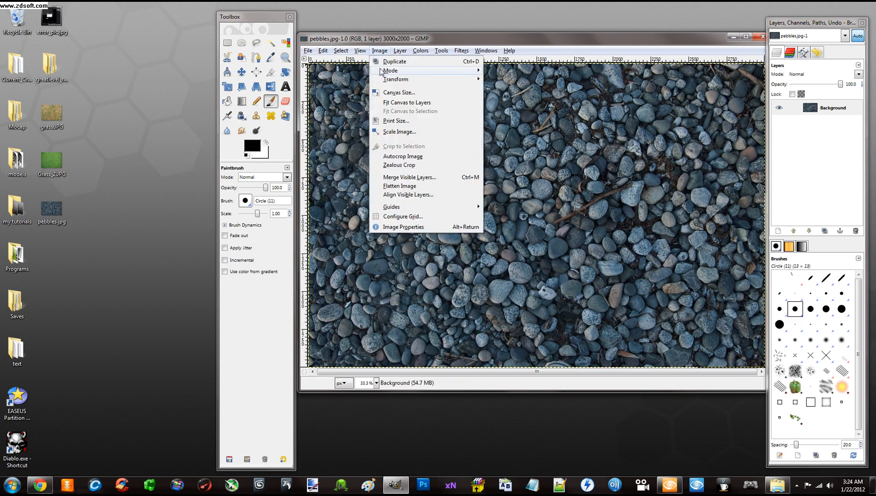
pyautogui.click(398, 132)
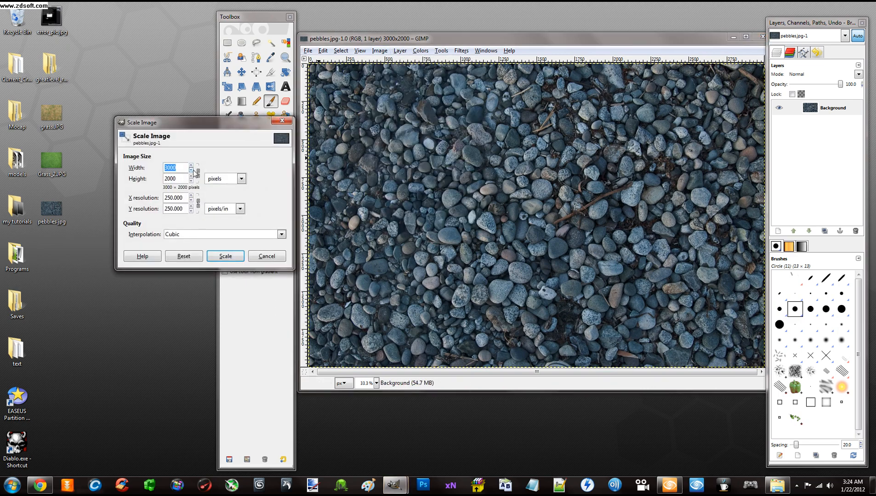
pyautogui.write('2048')
pyautogui.press('Tab')
pyautogui.press('Tab')
pyautogui.write('2')
pyautogui.click(225, 256)
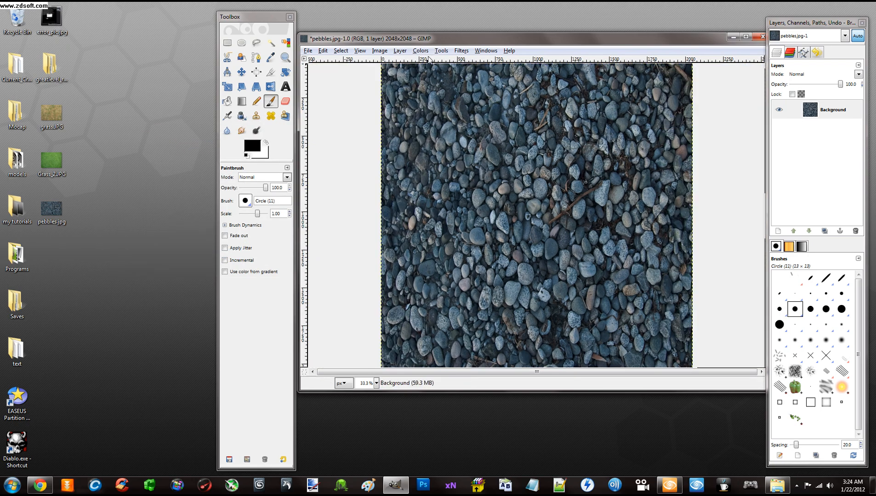
# - Apply the Make Seamless map filter to the pebbles image
pyautogui.click(458, 51)
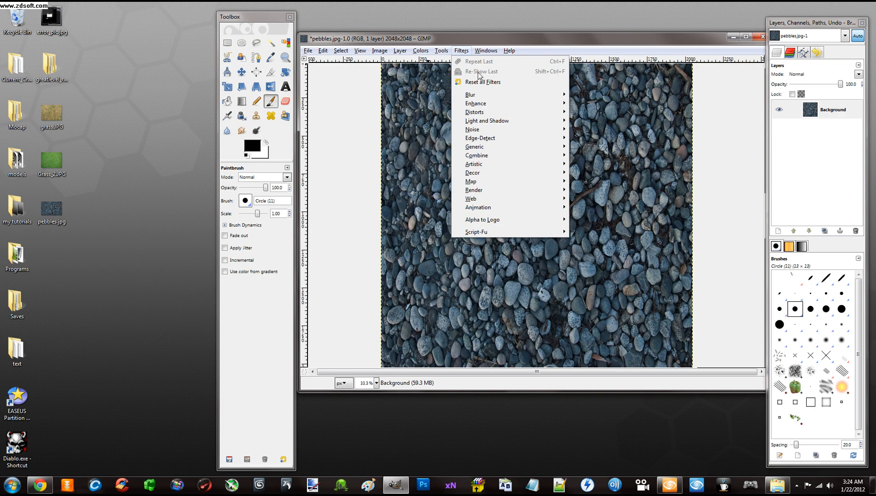
pyautogui.moveTo(501, 181)
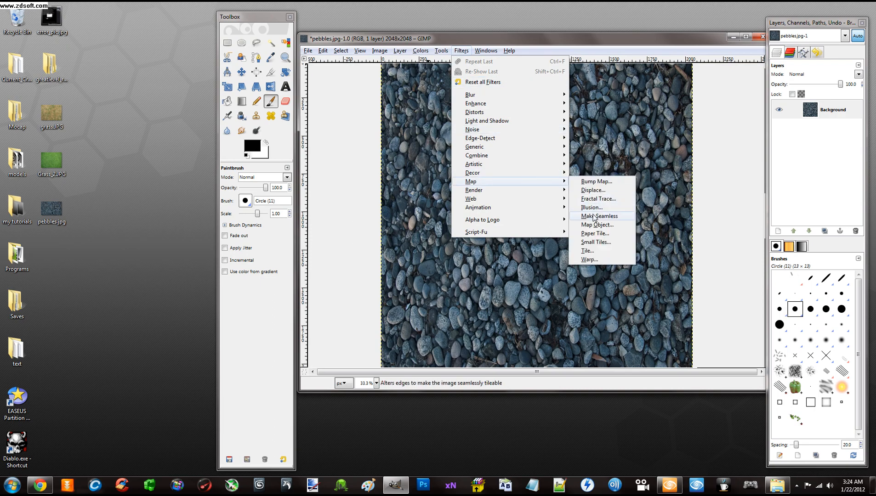
pyautogui.click(593, 217)
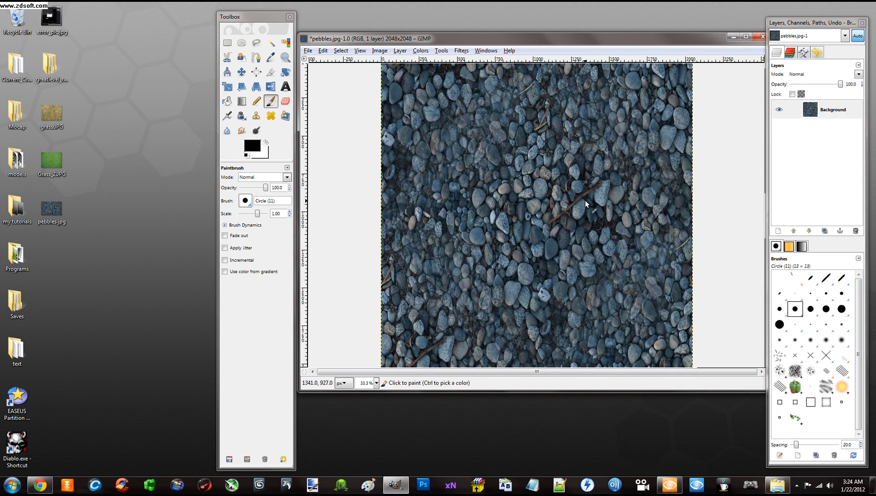
# - Save the seamless image over pebbles.jpg at JPEG quality 100, then close the image and GIMP
pyautogui.click(311, 51)
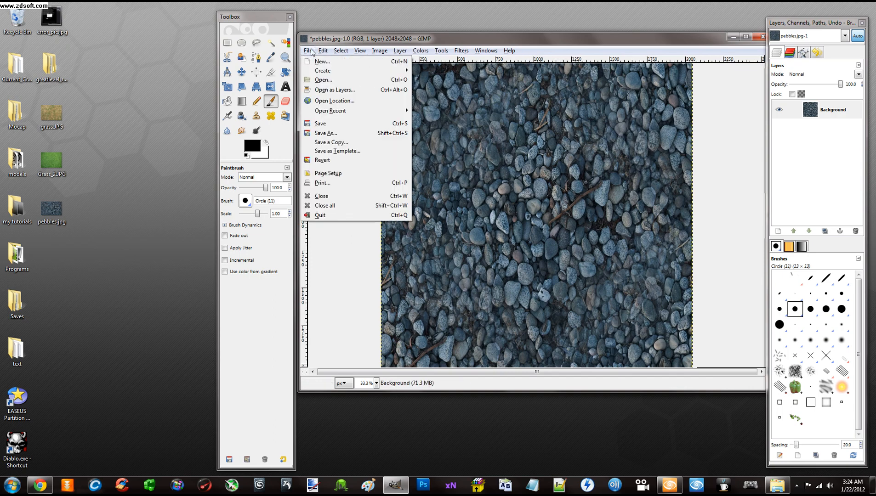
pyautogui.click(324, 123)
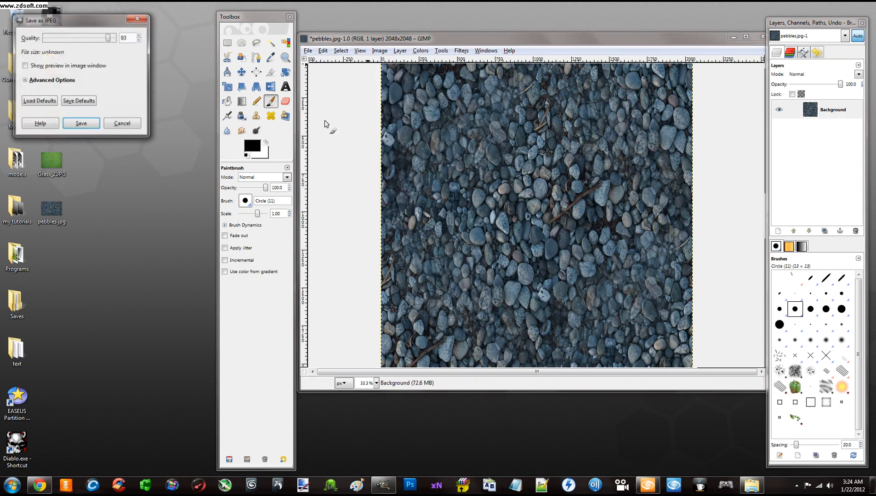
pyautogui.moveTo(108, 38); pyautogui.dragTo(136, 41)
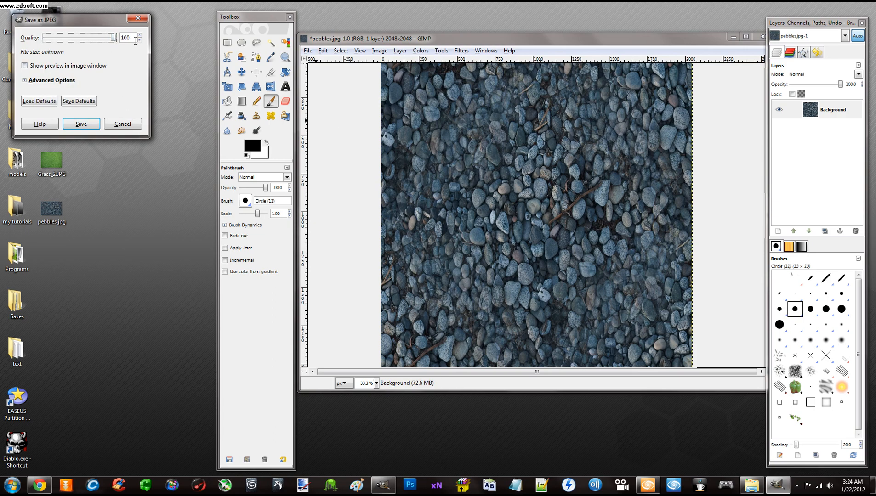
pyautogui.click(82, 124)
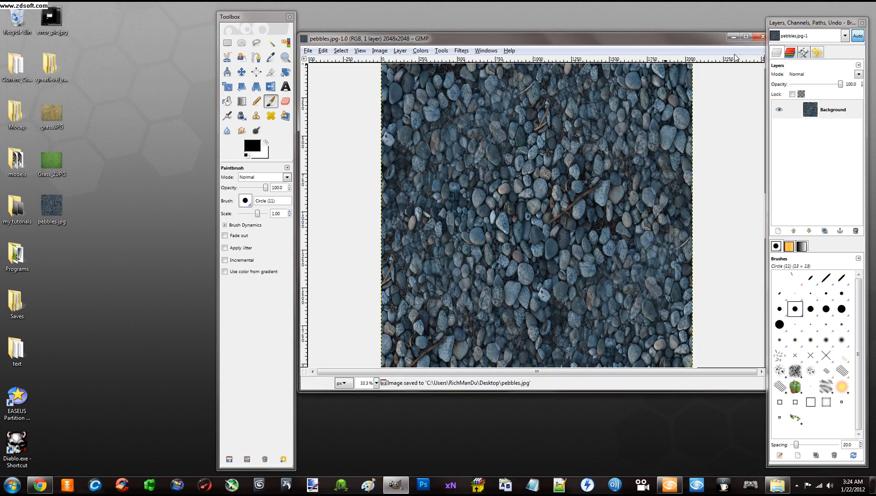
pyautogui.click(762, 37)
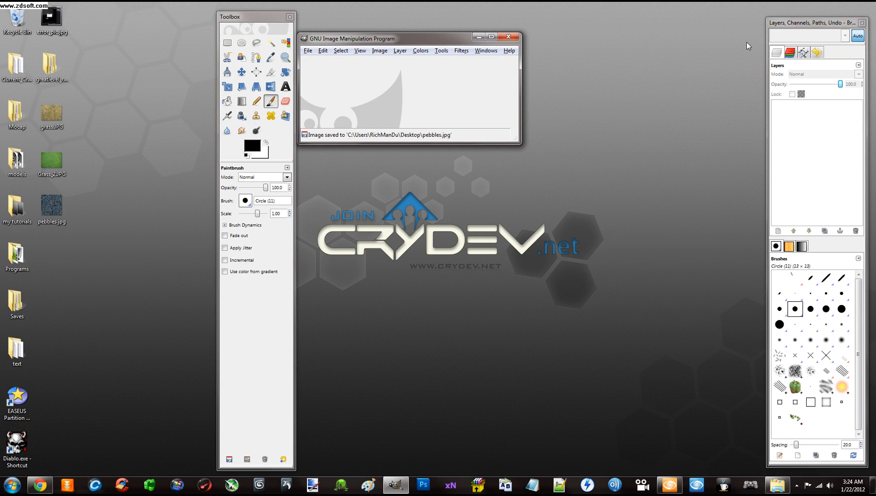
pyautogui.click(508, 36)
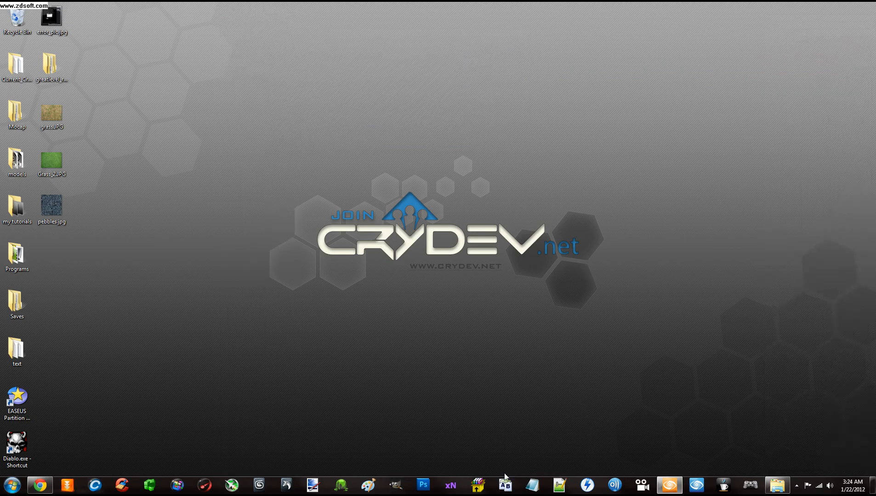
# - Launch Photoshop, open pebbles.jpg from the desktop in it, and maximize the Photoshop window
pyautogui.click(423, 485)
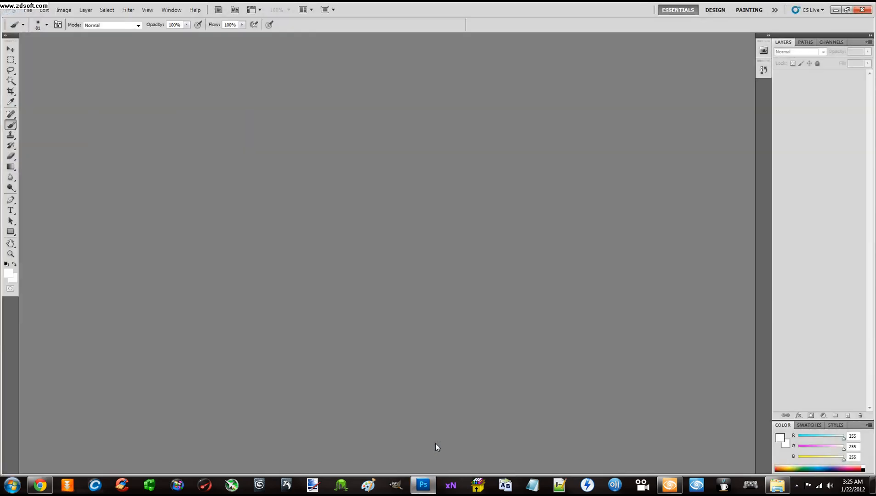
pyautogui.doubleClick(389, 5)
pyautogui.moveTo(478, 49); pyautogui.dragTo(559, 54)
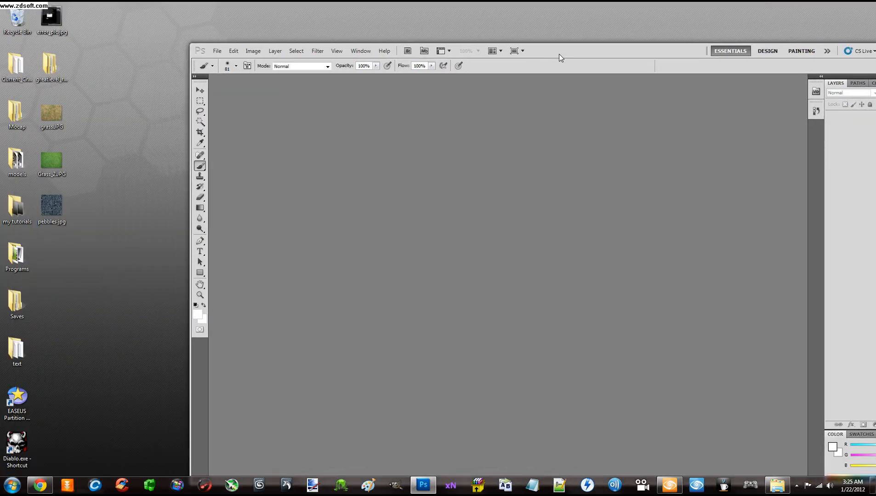
pyautogui.moveTo(53, 205); pyautogui.dragTo(403, 213)
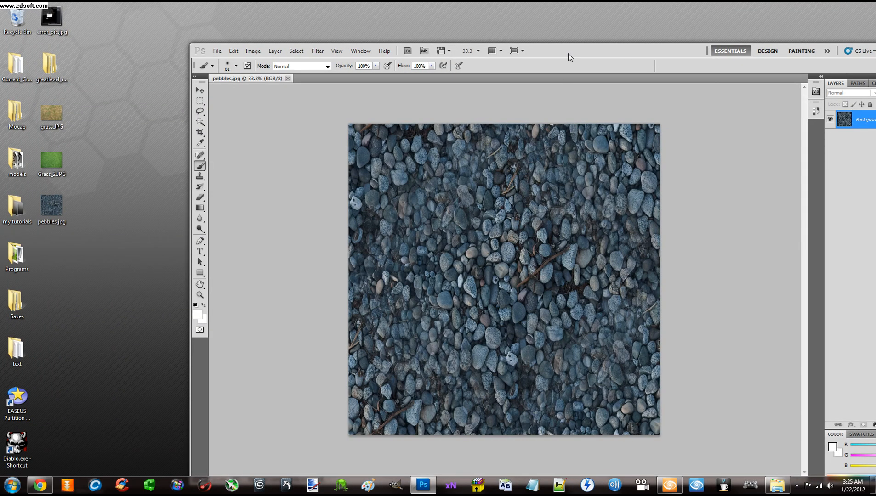
pyautogui.moveTo(568, 54); pyautogui.dragTo(547, 19)
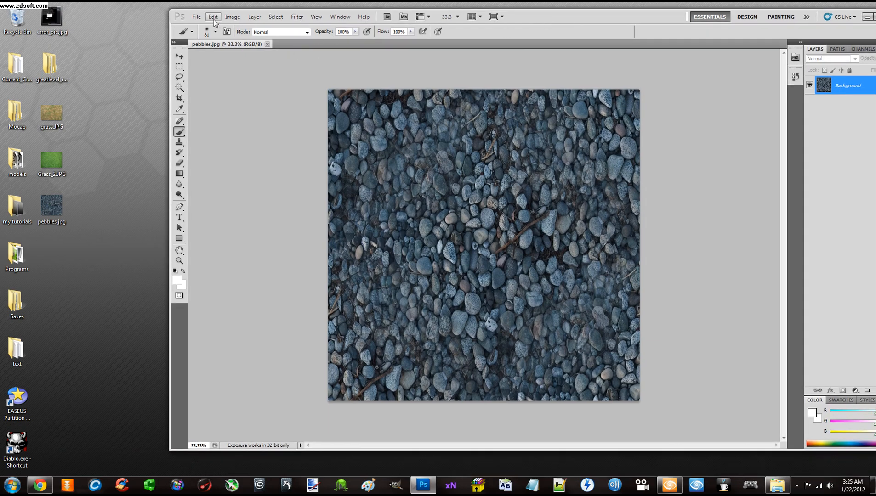
pyautogui.click(200, 17)
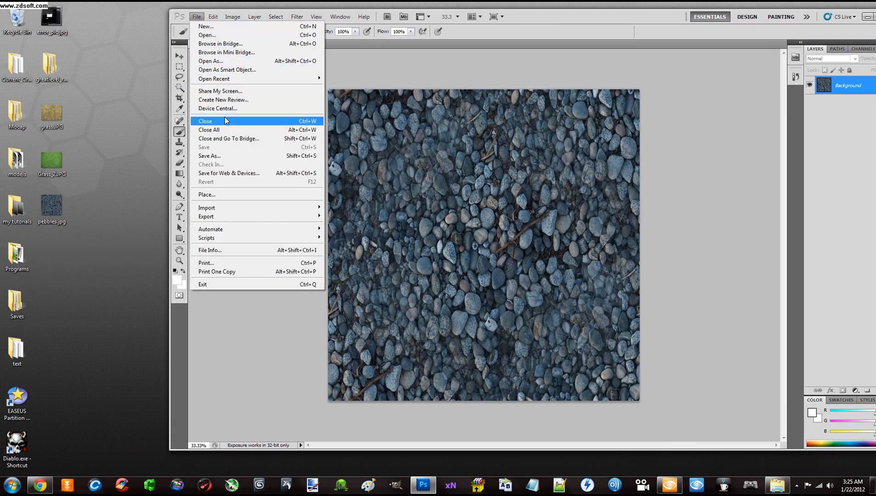
pyautogui.click(529, 15)
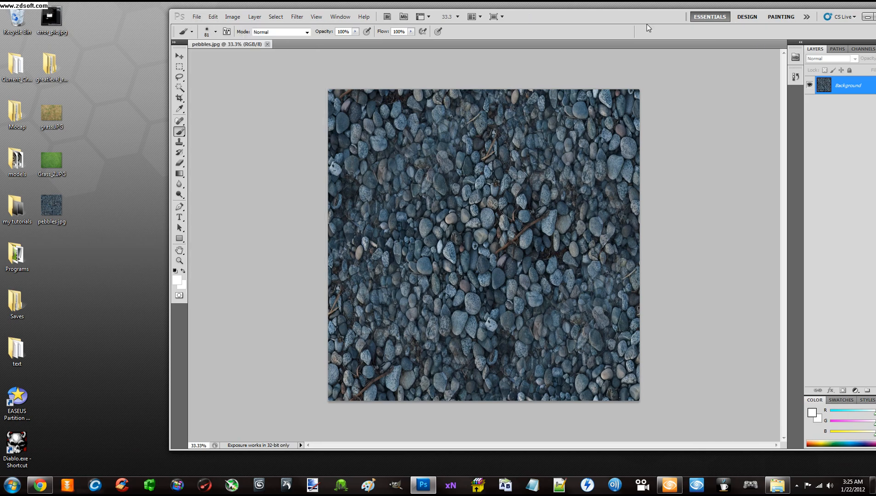
pyautogui.moveTo(611, 21); pyautogui.dragTo(576, 23)
pyautogui.doubleClick(575, 22)
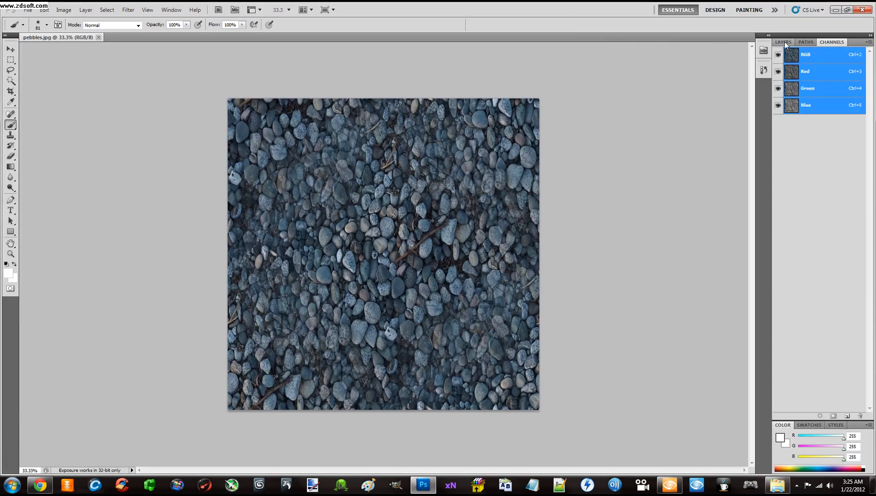
# - Save a copy of the image to the Textures folder as pebbles_diff.tif in the CryTIFPlugin format
pyautogui.click(28, 10)
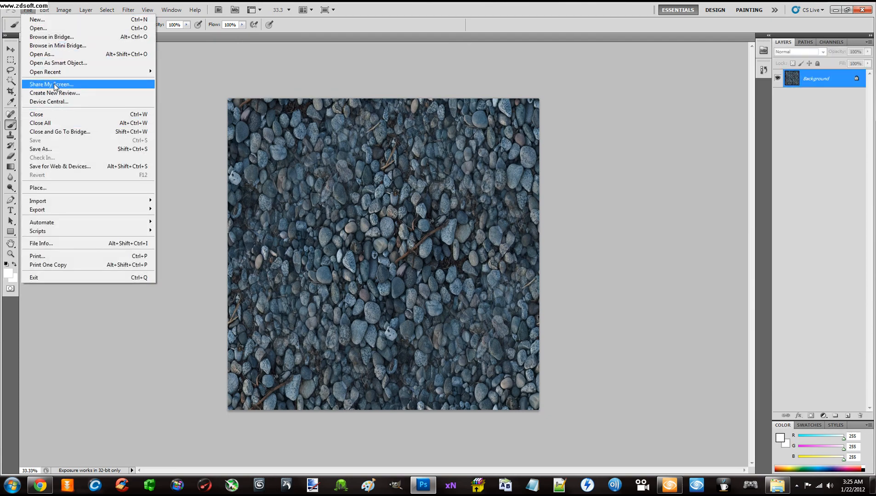
pyautogui.click(54, 149)
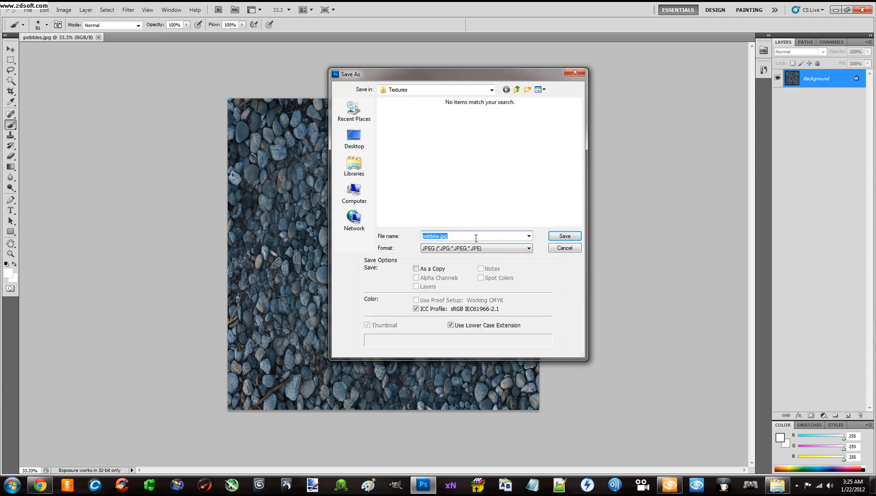
pyautogui.click(470, 249)
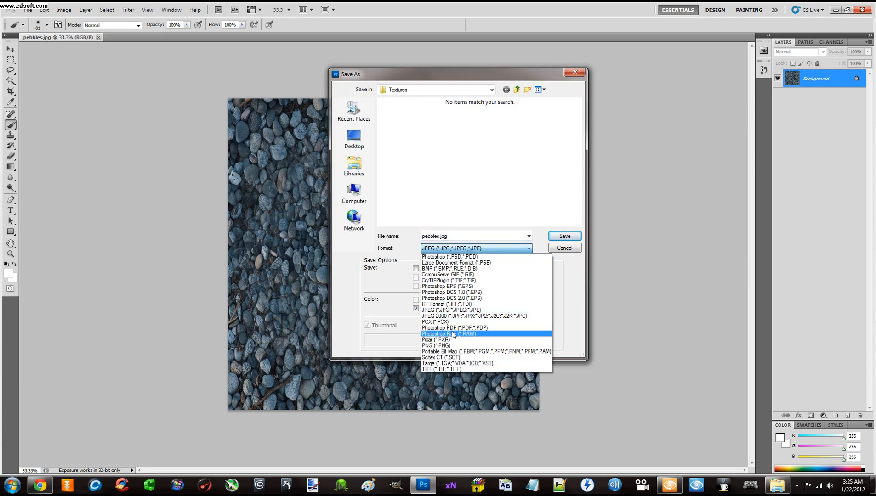
pyautogui.click(450, 281)
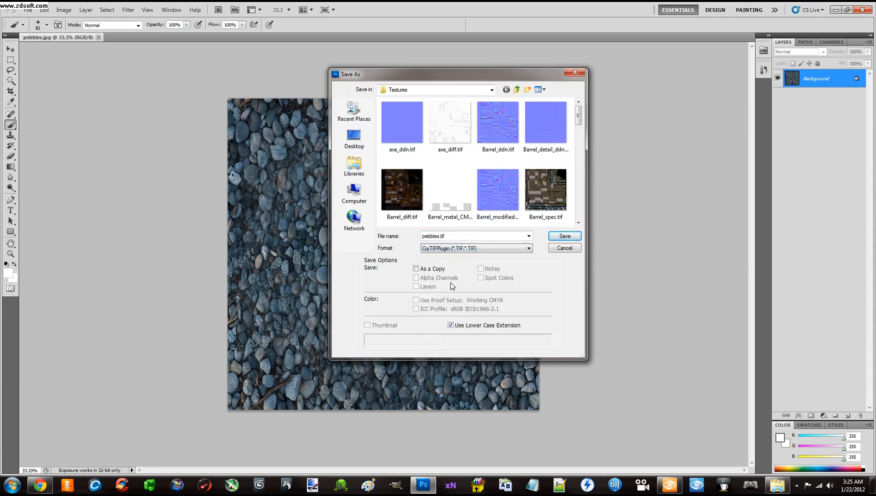
pyautogui.doubleClick(439, 237)
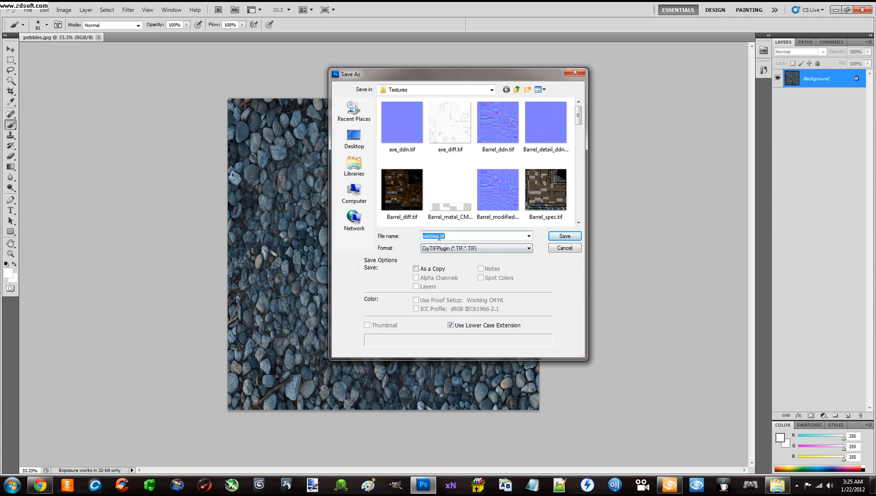
pyautogui.click(439, 236)
pyautogui.write('_diff')
pyautogui.click(553, 237)
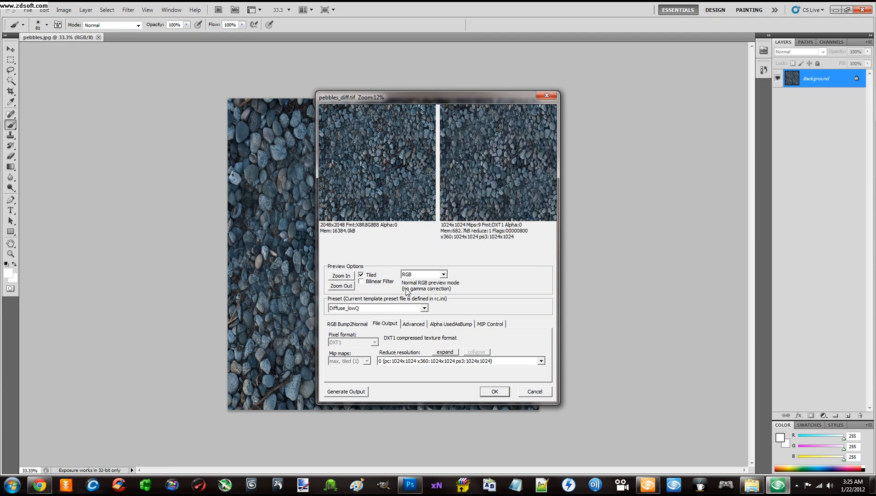
# - Set the texture's reduce resolution to -1 (2048x2048) and its preset to TerrainDiffuse, accept the export, and close Photoshop
pyautogui.click(541, 361)
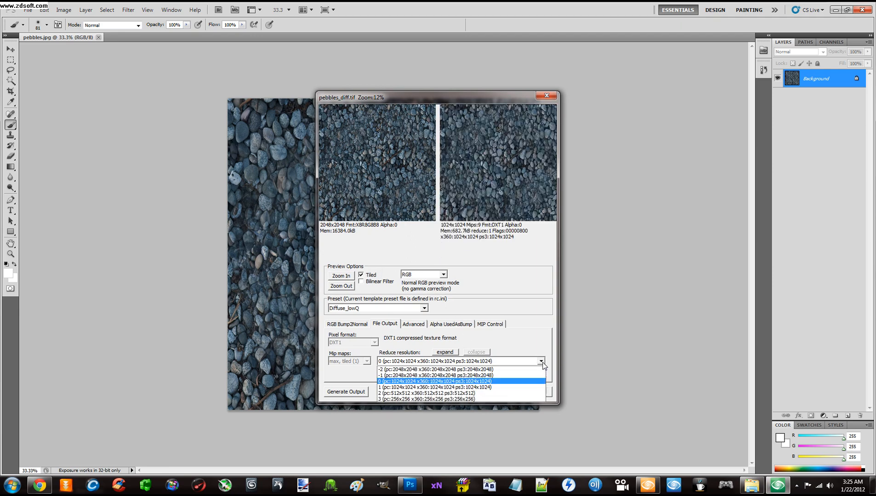
pyautogui.click(477, 368)
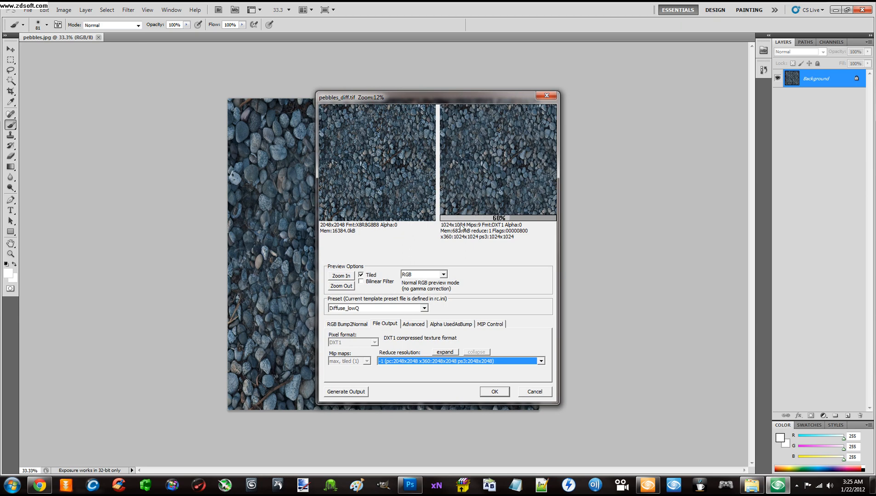
pyautogui.click(424, 308)
pyautogui.moveTo(426, 338); pyautogui.dragTo(425, 374)
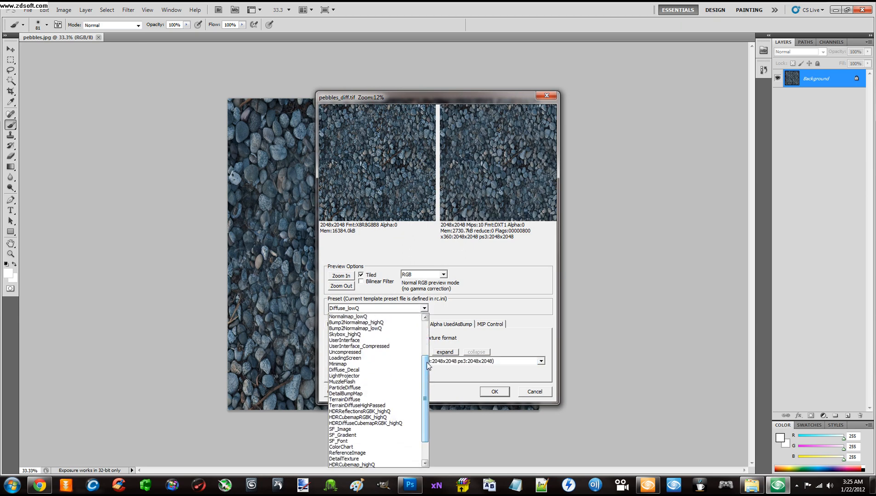
pyautogui.click(348, 400)
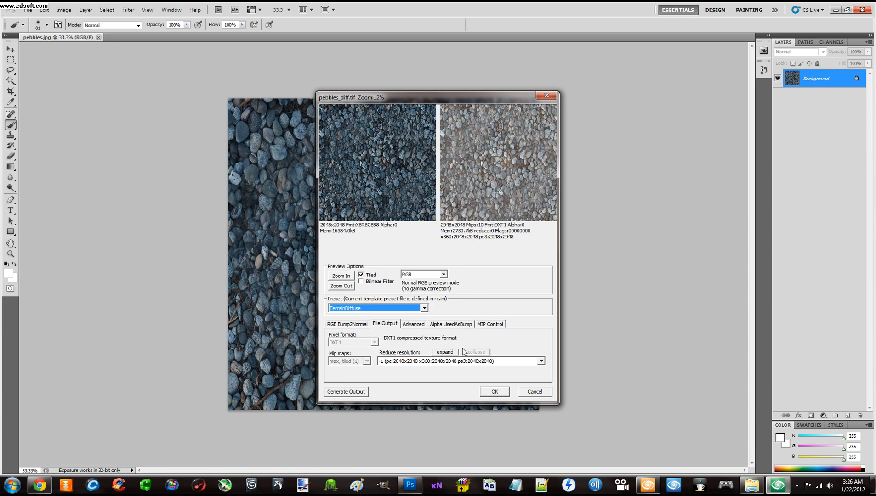
pyautogui.click(494, 391)
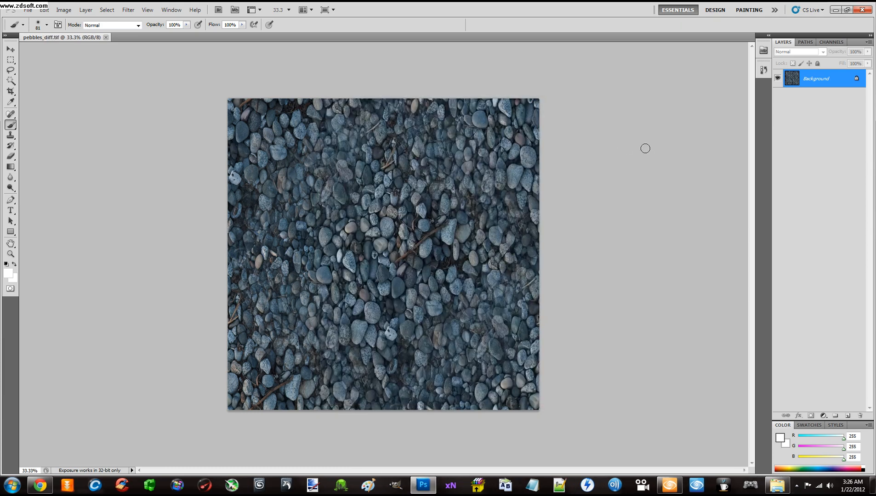
pyautogui.click(862, 10)
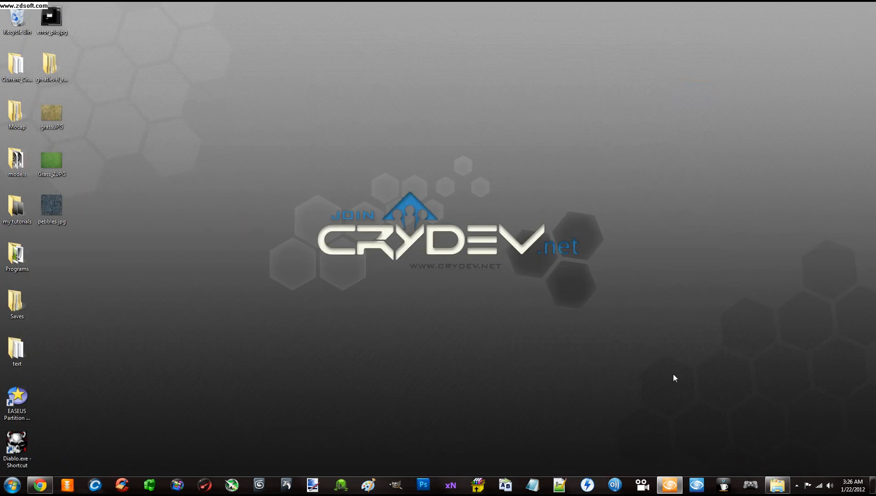
# - Switch to CryEngine Sandbox and open the Terrain Texture Layers editor
pyautogui.click(676, 465)
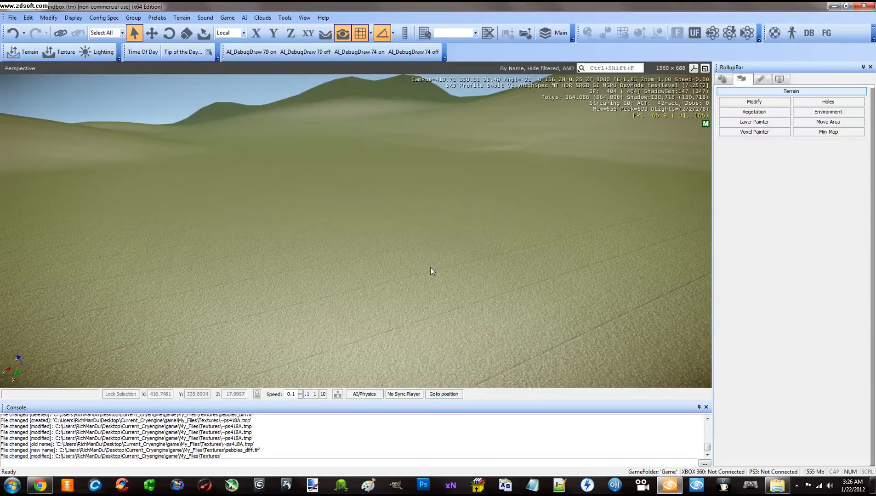
pyautogui.click(57, 51)
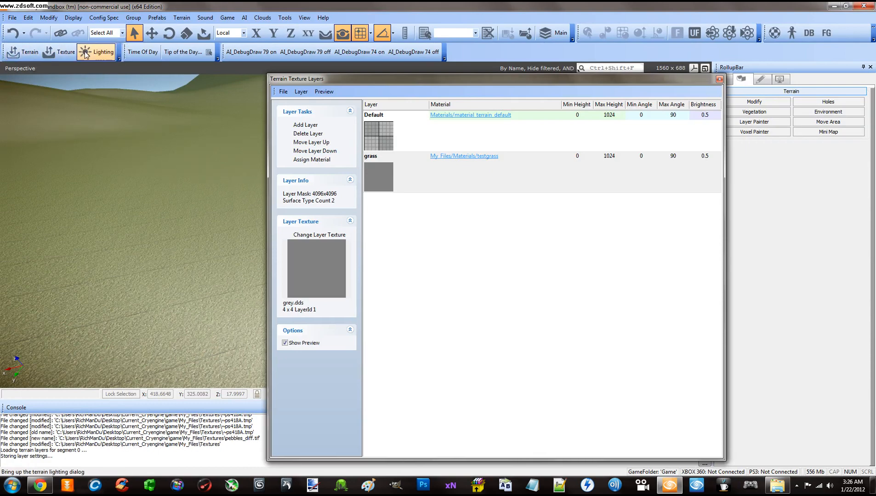
pyautogui.click(293, 21)
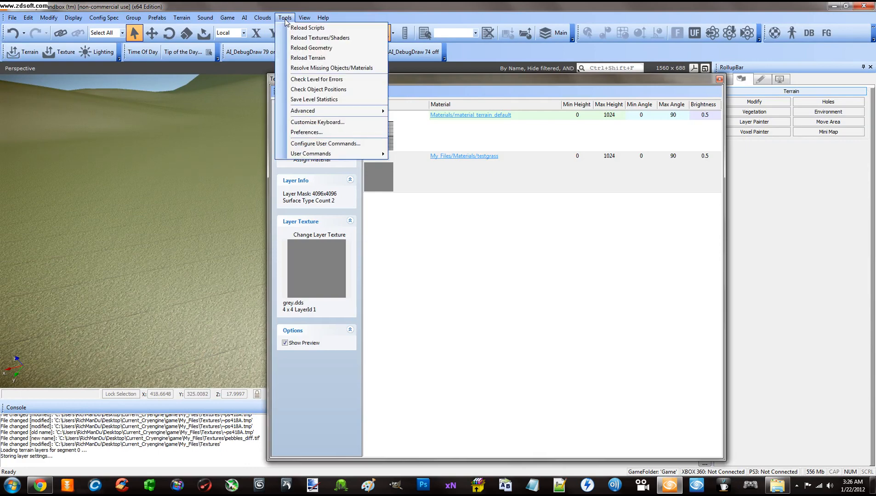
pyautogui.moveTo(335, 28)
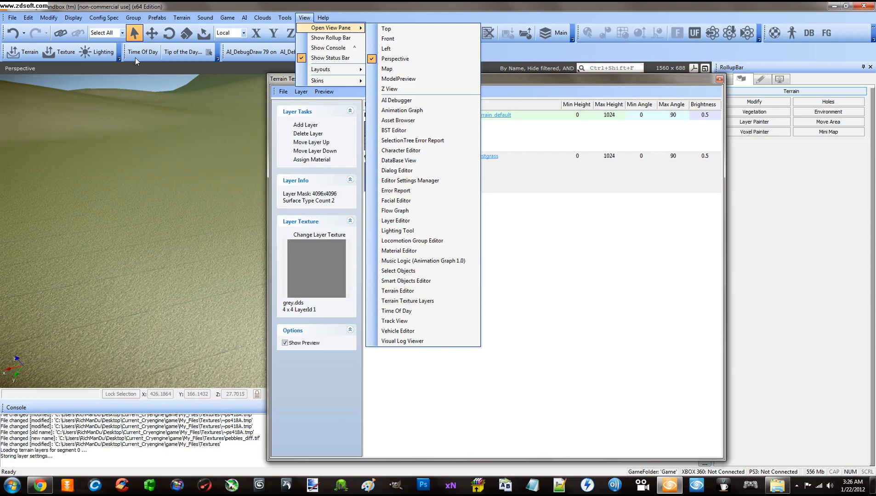
pyautogui.click(499, 82)
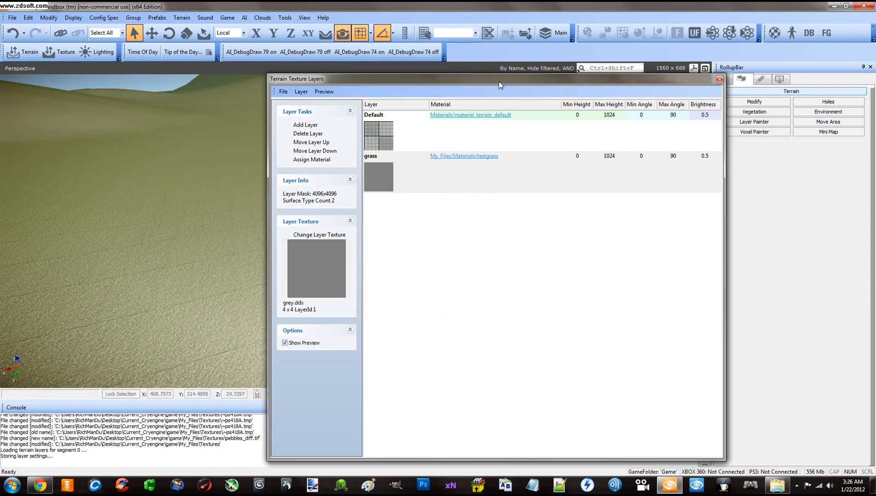
# - Add a new terrain texture layer below the grass layer and name it pebbles
pyautogui.click(386, 188)
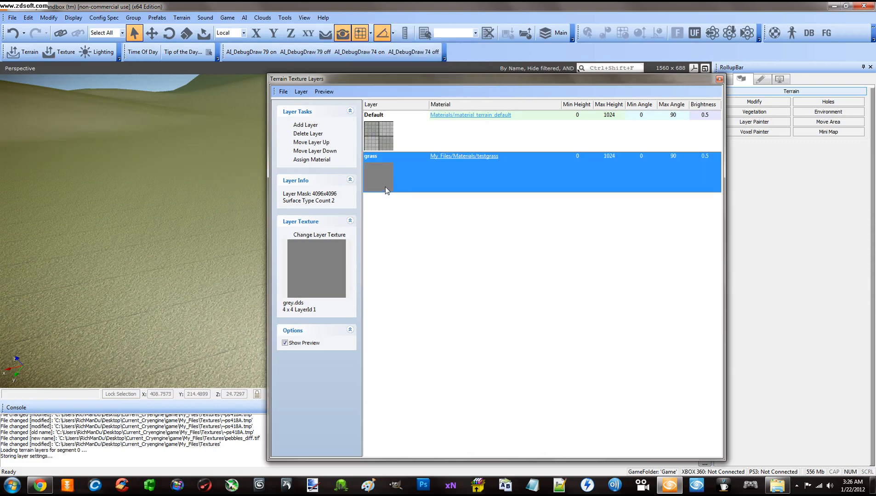
pyautogui.click(306, 125)
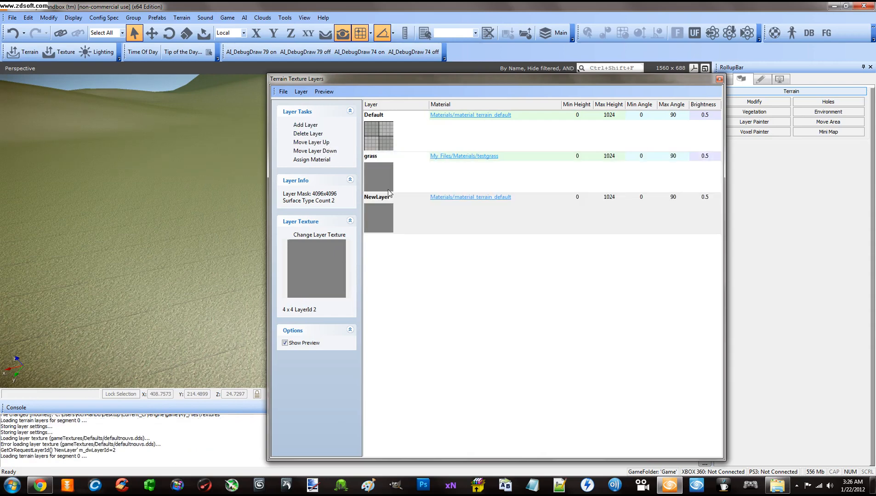
pyautogui.click(386, 195)
pyautogui.click(386, 197)
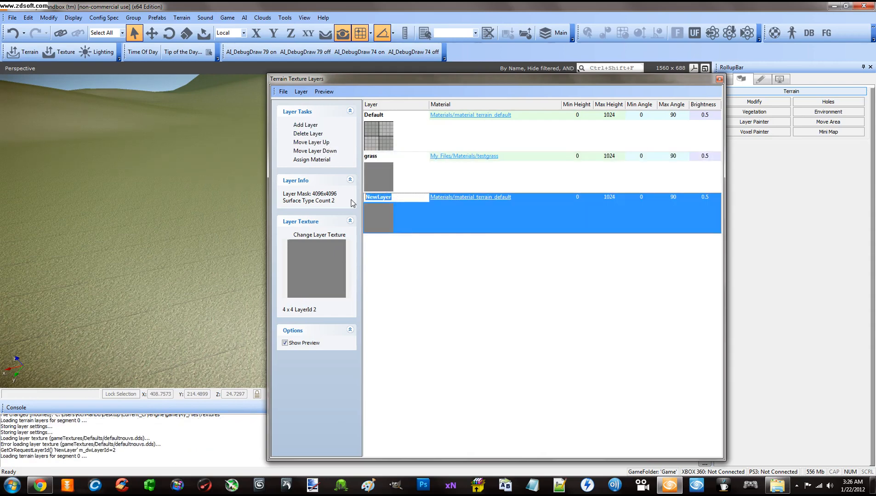
pyautogui.write('pebbles')
pyautogui.press('Return')
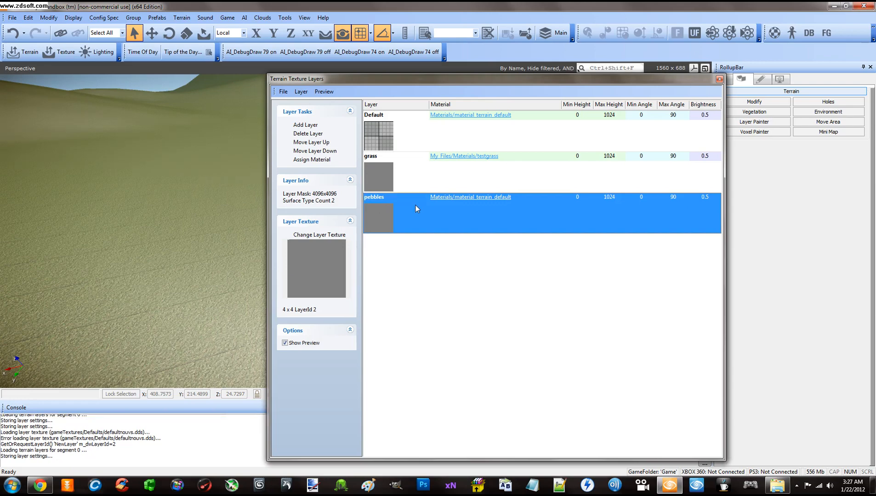
# - Open the pebbles layer's material in the Material Editor and select the Materials folder
pyautogui.click(458, 198)
pyautogui.moveTo(543, 131); pyautogui.dragTo(526, 72)
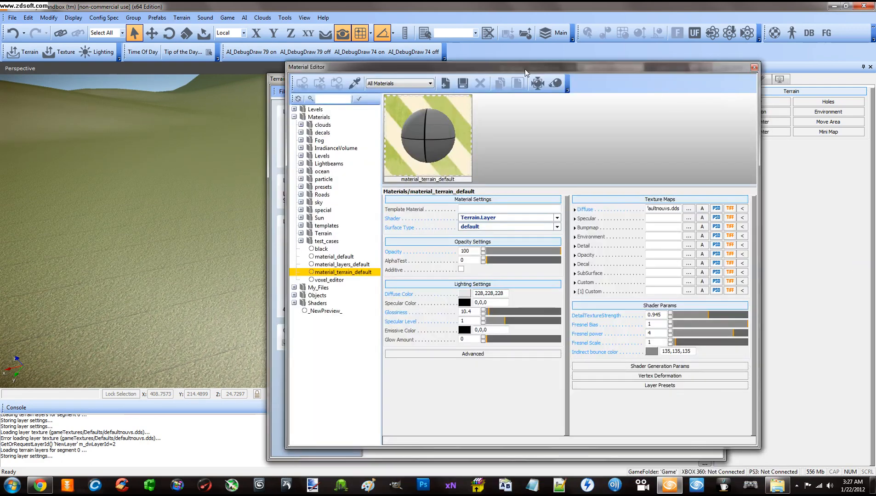
pyautogui.click(311, 118)
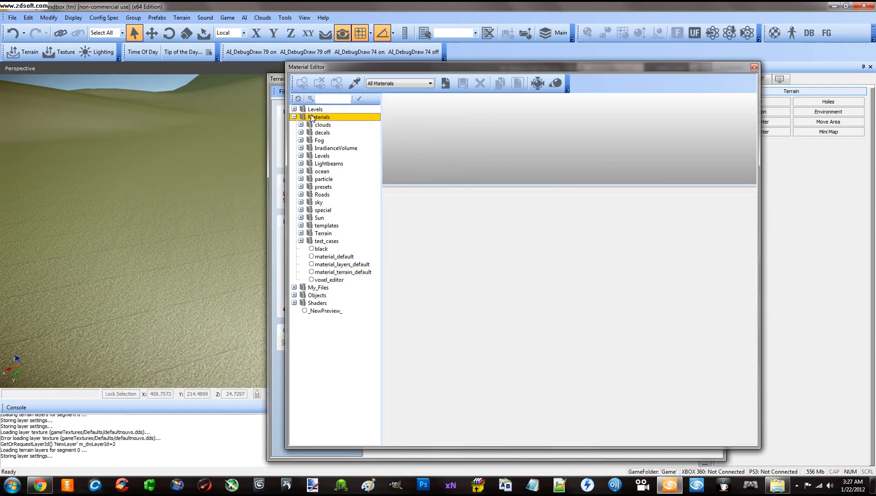
# - Create a new material named testpebbles in the Game/My_Files/Materials folder
pyautogui.click(445, 84)
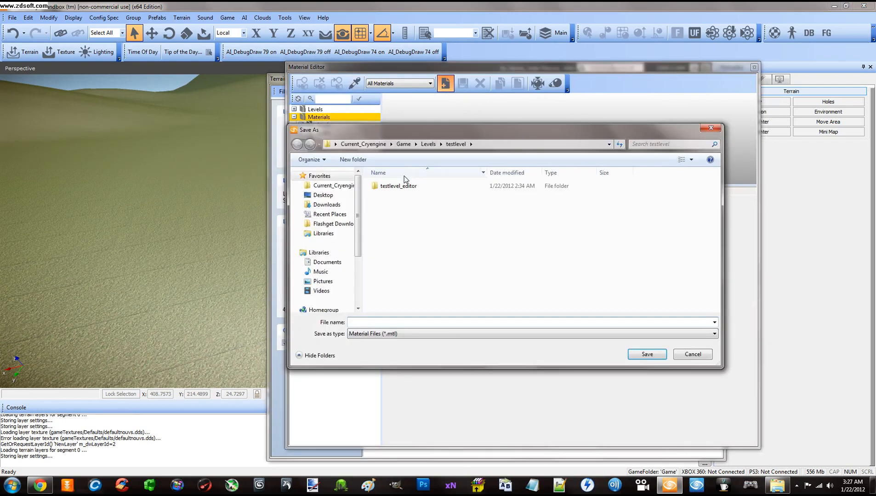
pyautogui.click(403, 144)
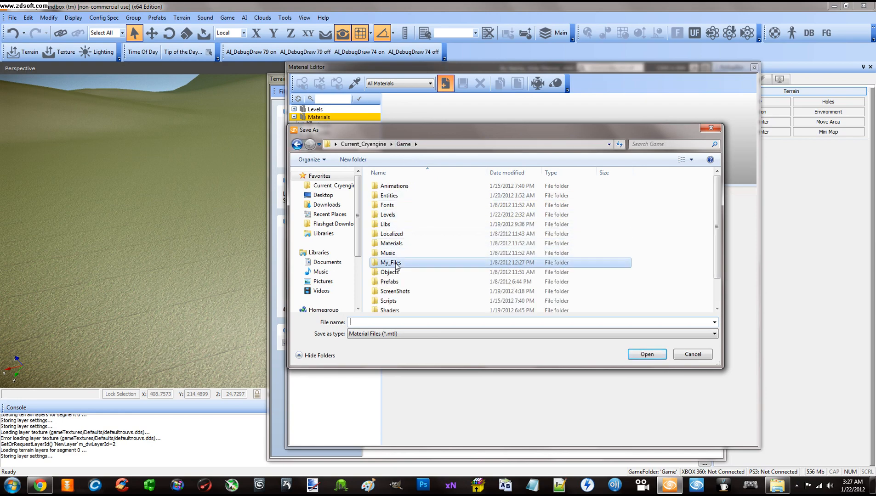
pyautogui.doubleClick(391, 262)
pyautogui.doubleClick(391, 205)
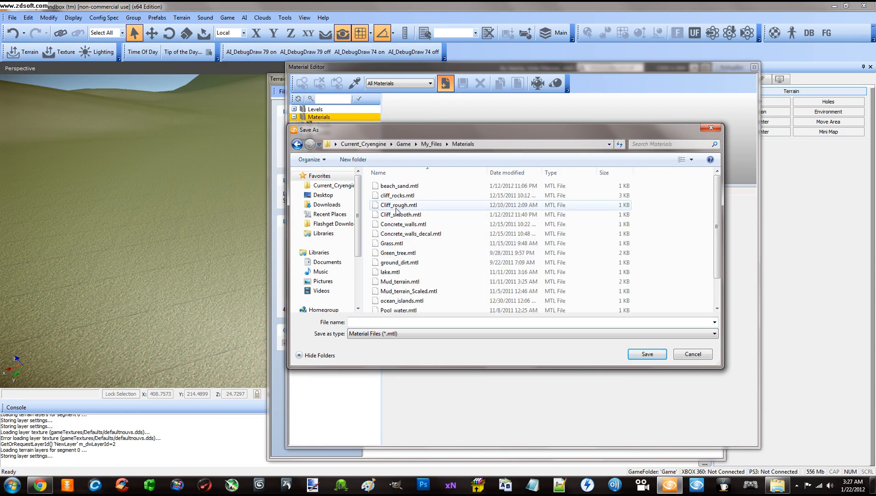
pyautogui.click(397, 321)
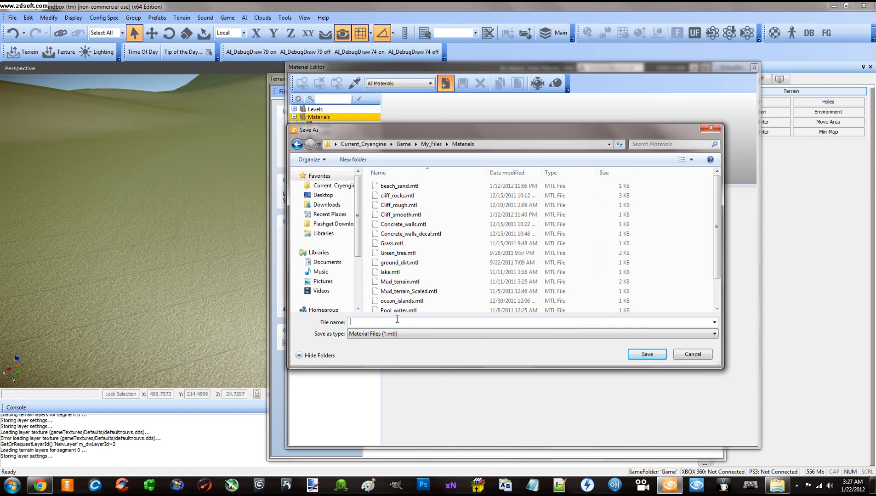
pyautogui.write('p')
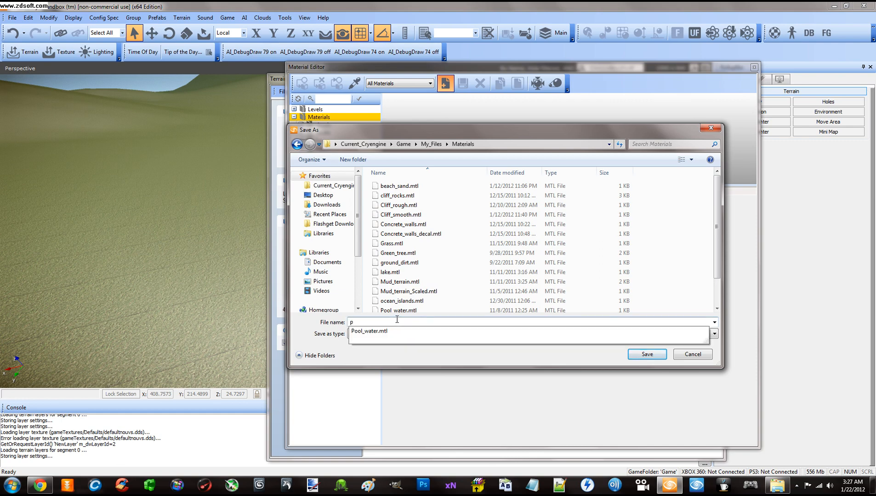
pyautogui.press('BackSpace')
pyautogui.write('testpe')
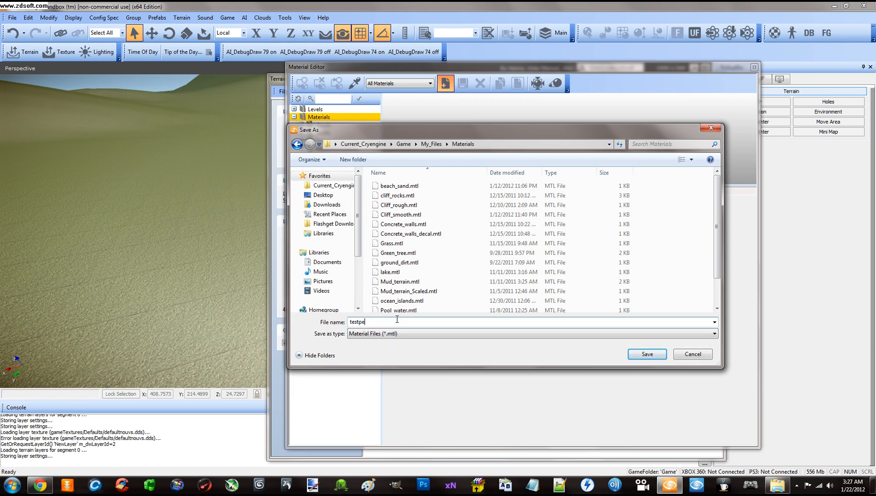
pyautogui.write('bbles')
pyautogui.click(640, 358)
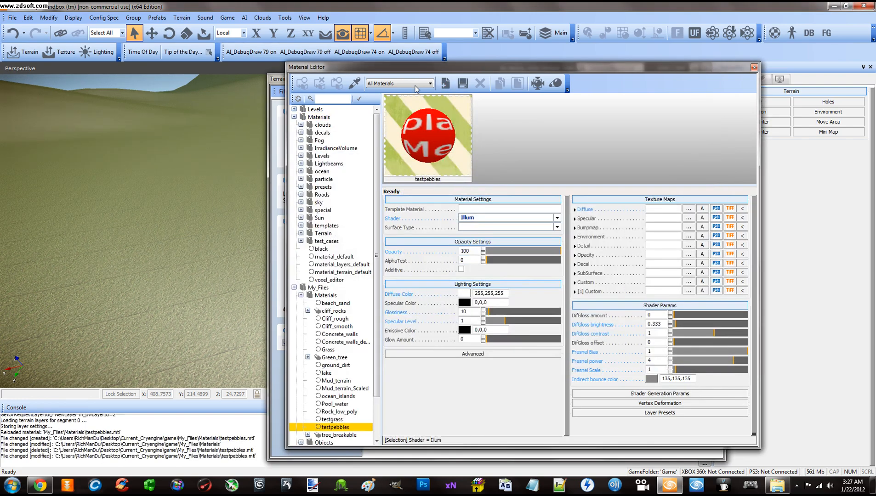
# - Collapse the top-level Materials folder and select the testpebbles material under My_Files/Materials
pyautogui.moveTo(416, 68); pyautogui.dragTo(416, 50)
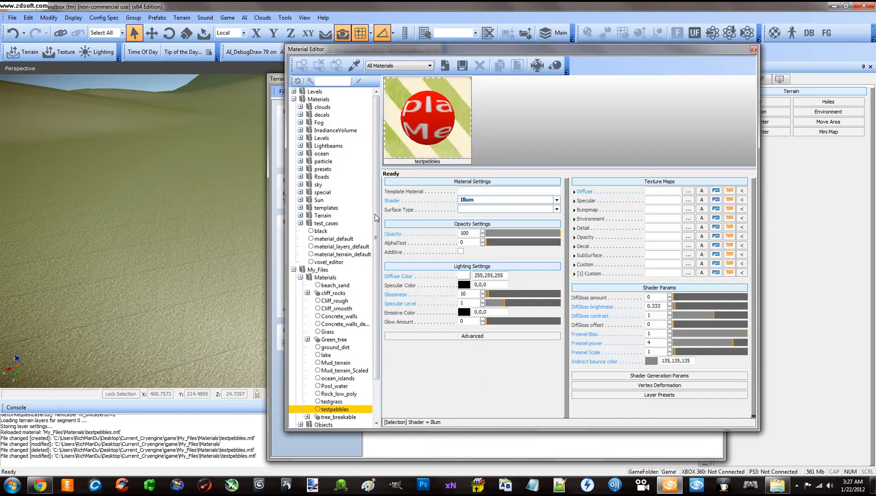
pyautogui.click(293, 100)
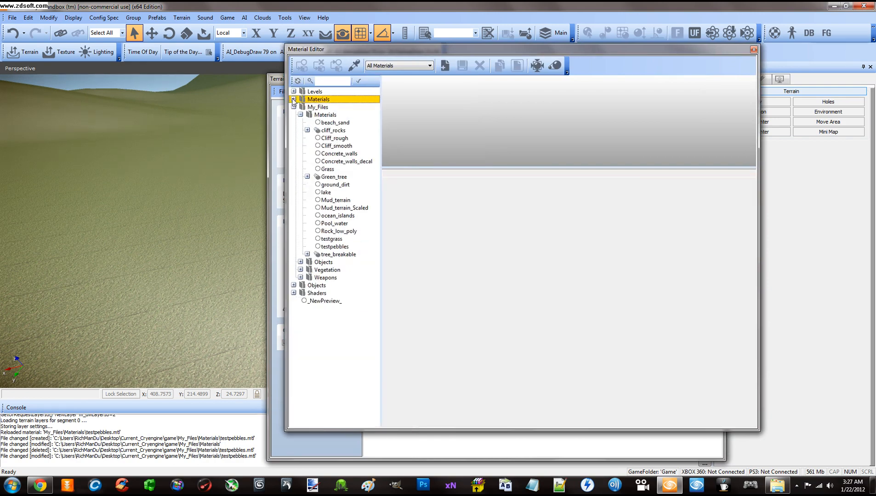
pyautogui.click(335, 247)
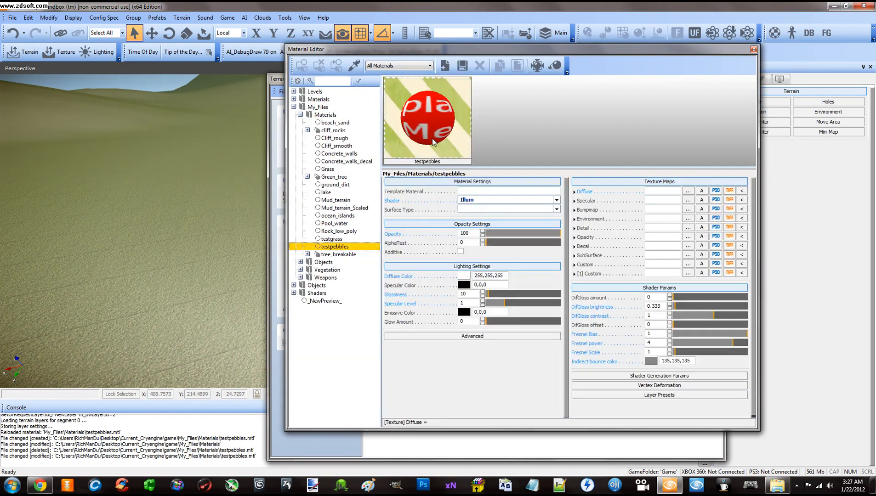
# - Assign testgrass_diff.tif from game/My_Files/Textures as the diffuse map of testpebbles and preview it
pyautogui.click(688, 191)
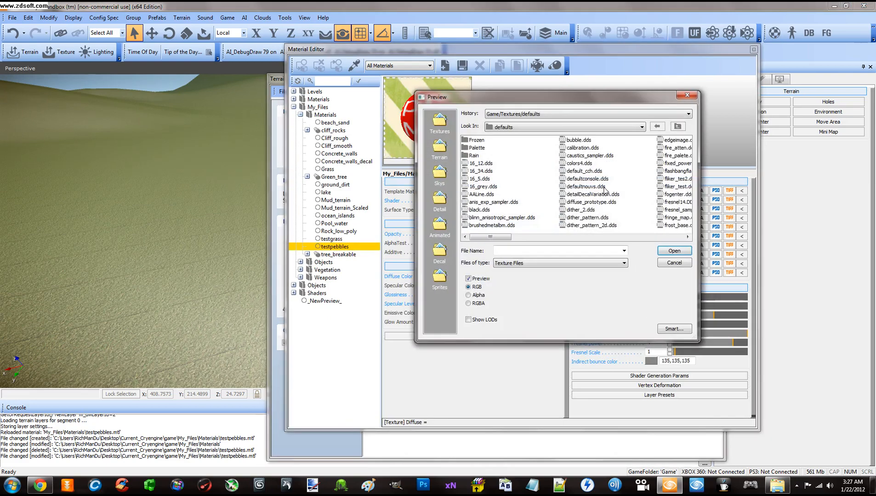
pyautogui.click(528, 118)
pyautogui.click(528, 131)
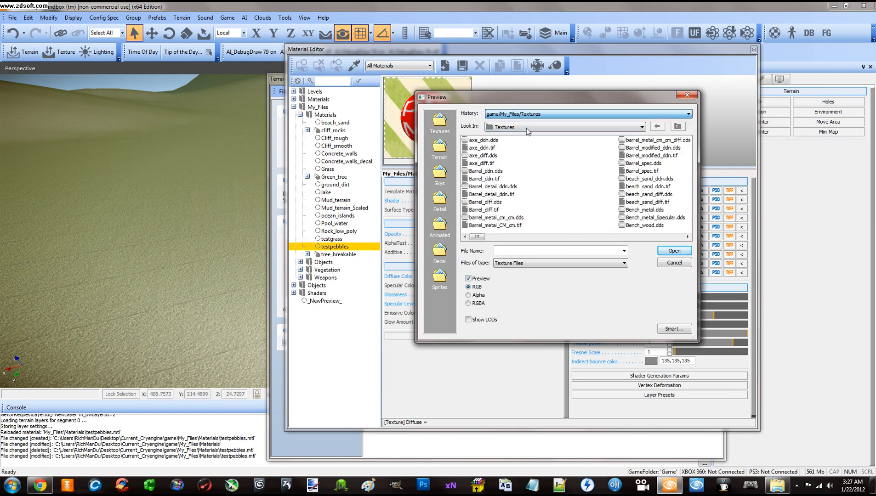
pyautogui.moveTo(477, 237); pyautogui.dragTo(672, 243)
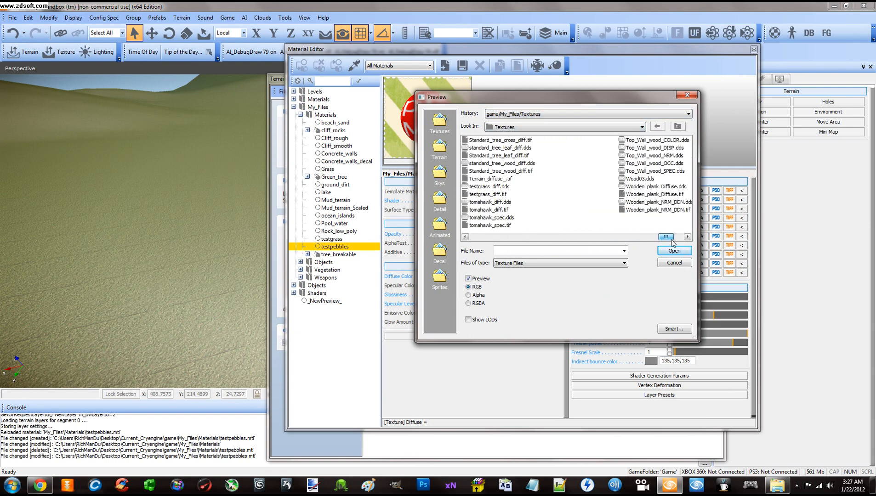
pyautogui.click(488, 194)
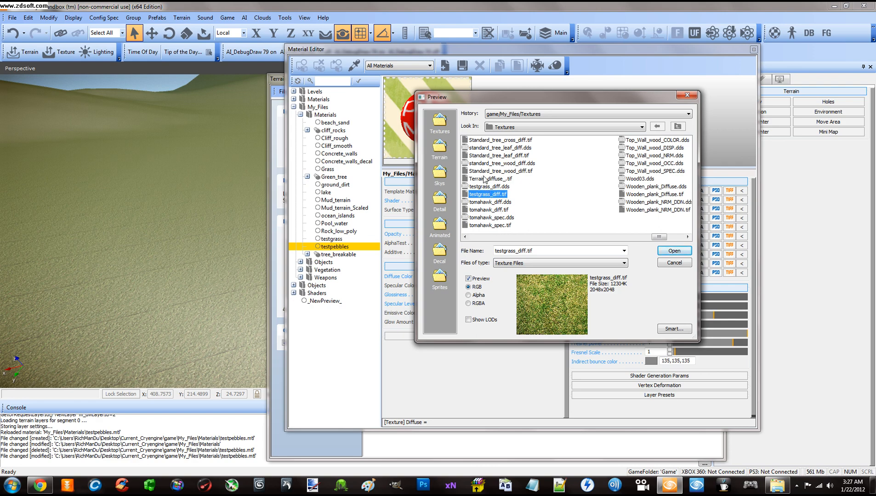
pyautogui.click(673, 252)
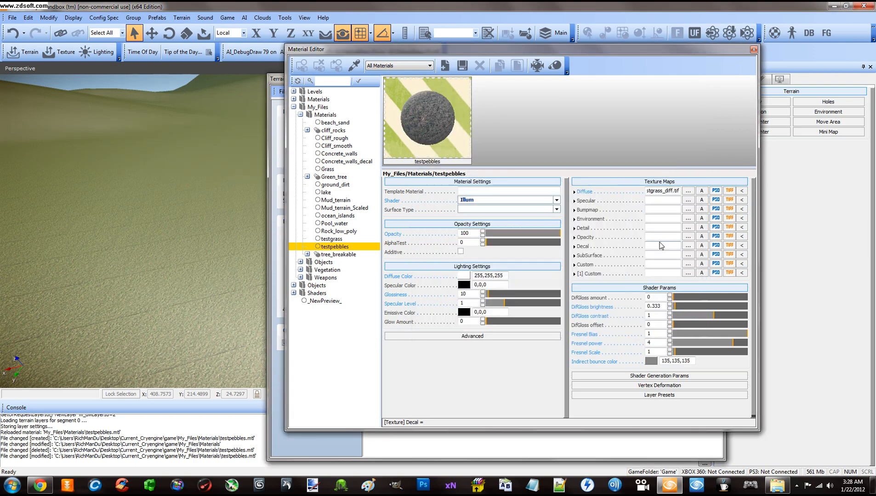
pyautogui.moveTo(634, 193)
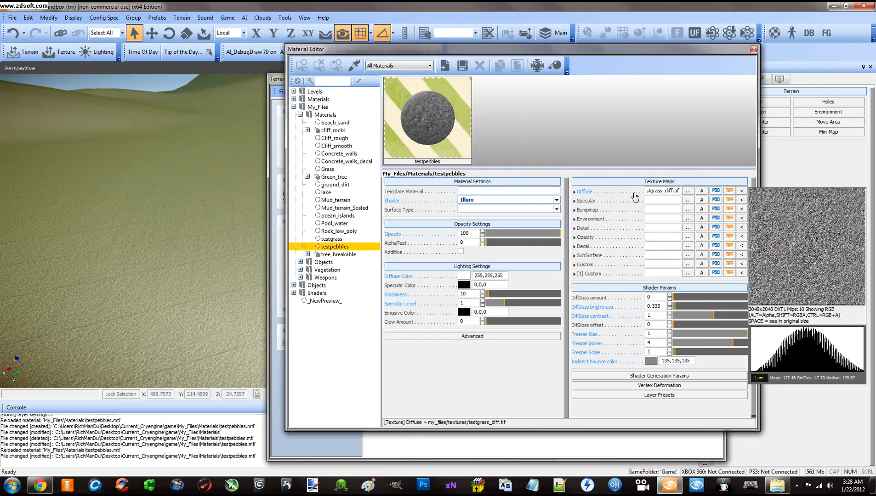
# - Set the diffuse map of testpebbles to pebbles_diff.tif from game/My_Files/Textures
pyautogui.click(687, 190)
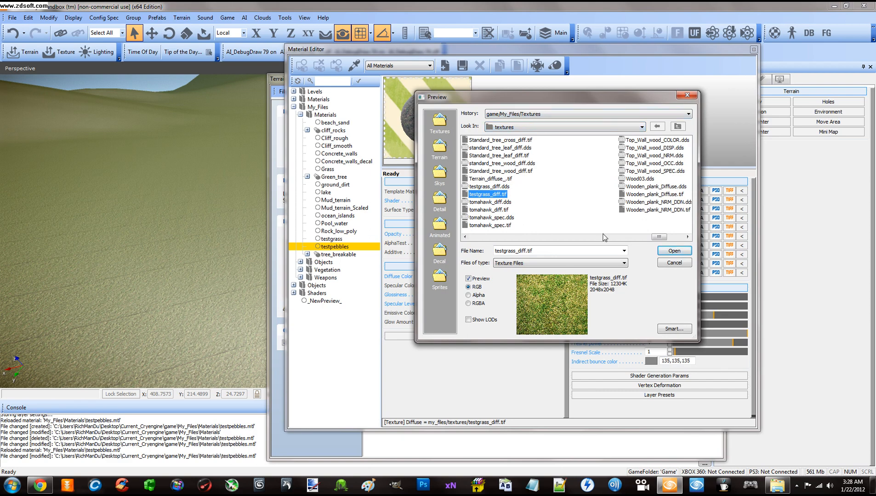
pyautogui.click(669, 251)
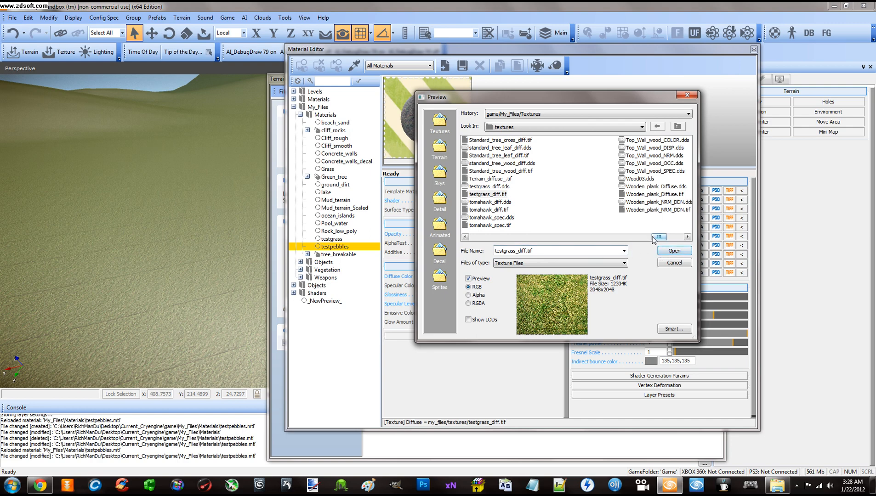
pyautogui.moveTo(658, 237); pyautogui.dragTo(572, 241)
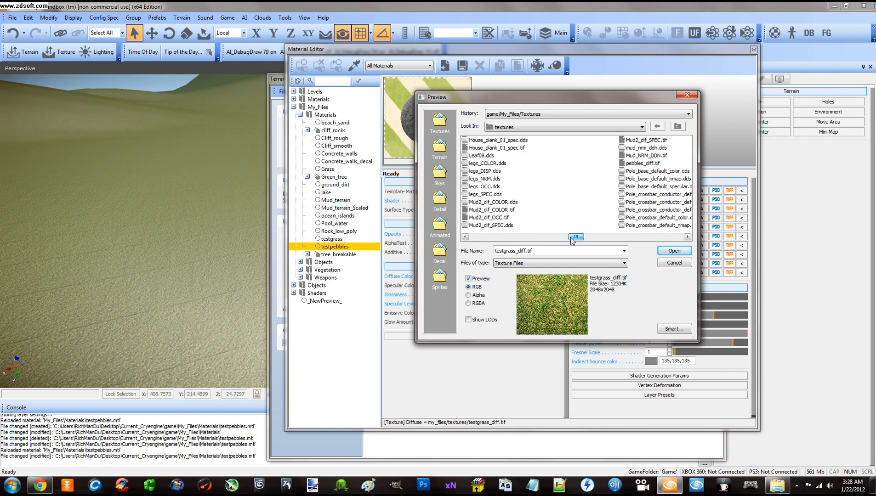
pyautogui.click(643, 164)
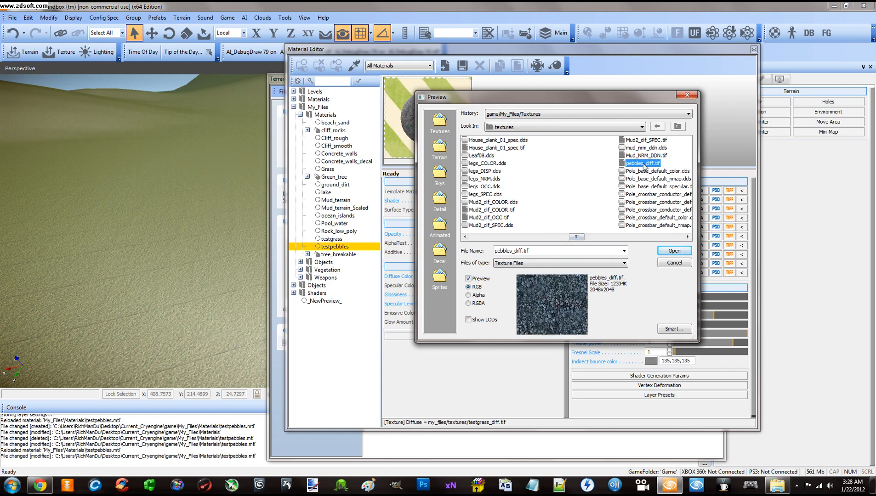
pyautogui.doubleClick(639, 164)
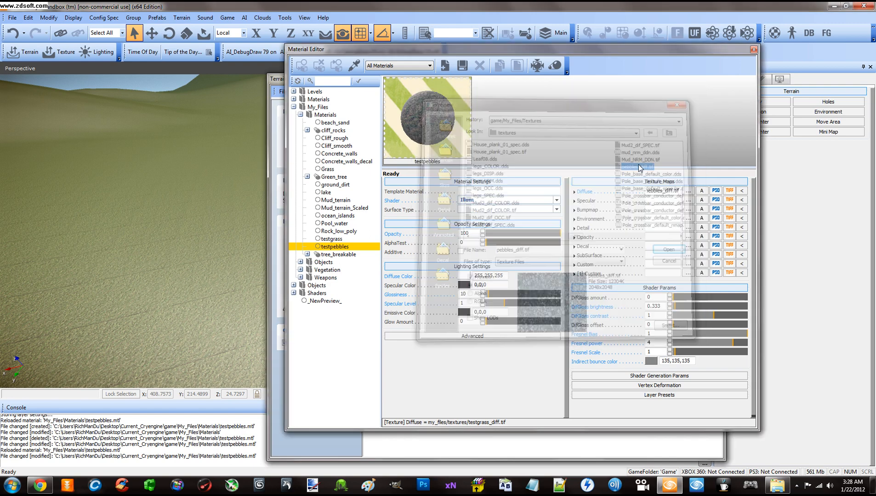
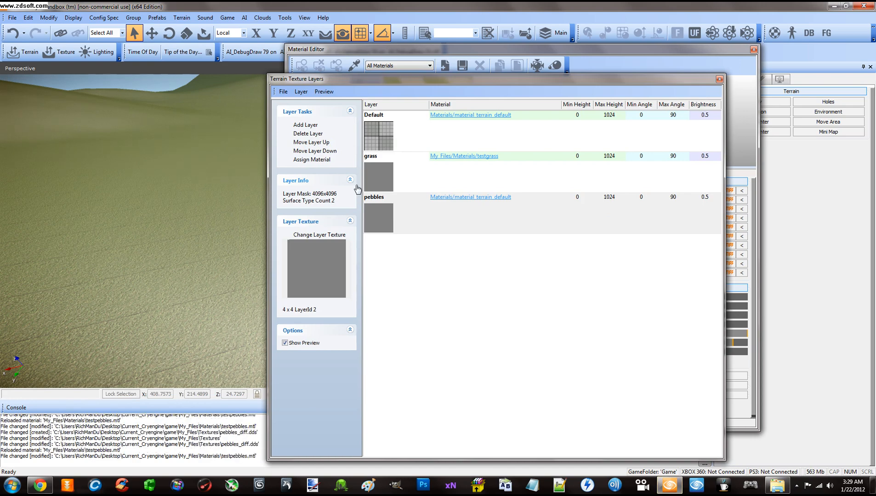
# - Copy the diffuse map path of testpebbles, pebbles_diff.tif, into its specular map
pyautogui.click(373, 54)
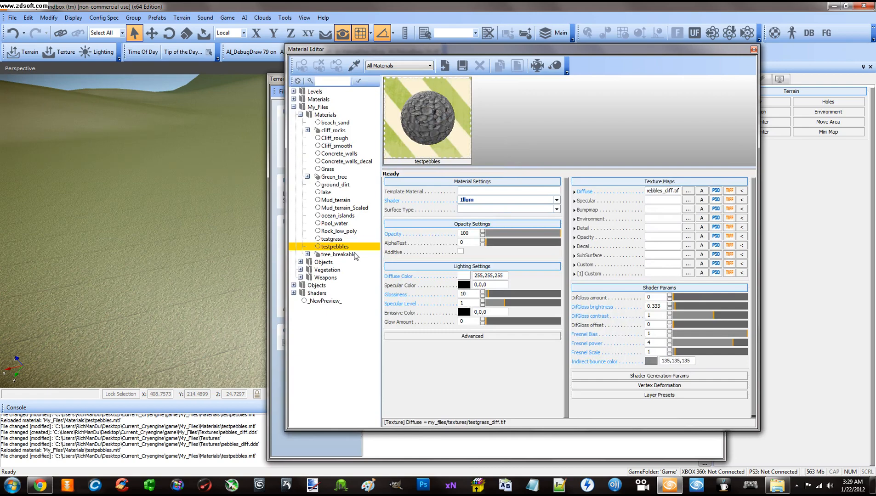
pyautogui.moveTo(602, 195)
pyautogui.click(653, 190)
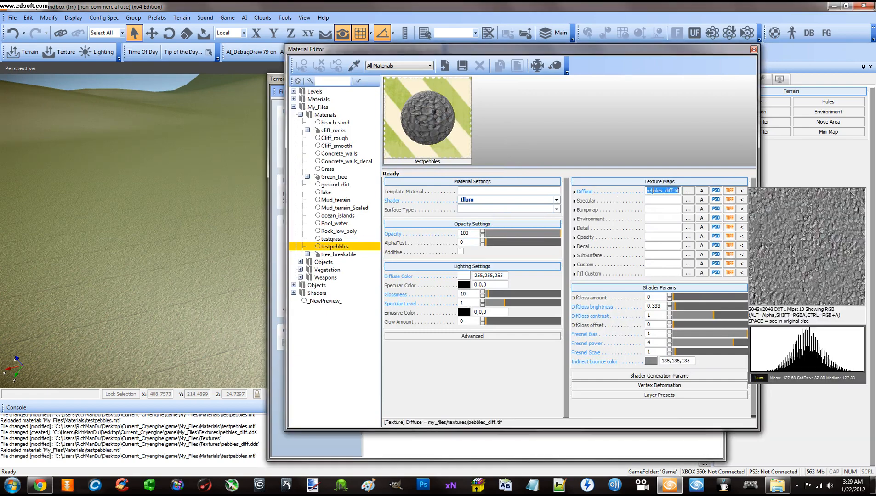
pyautogui.rightClick(652, 190)
pyautogui.click(665, 218)
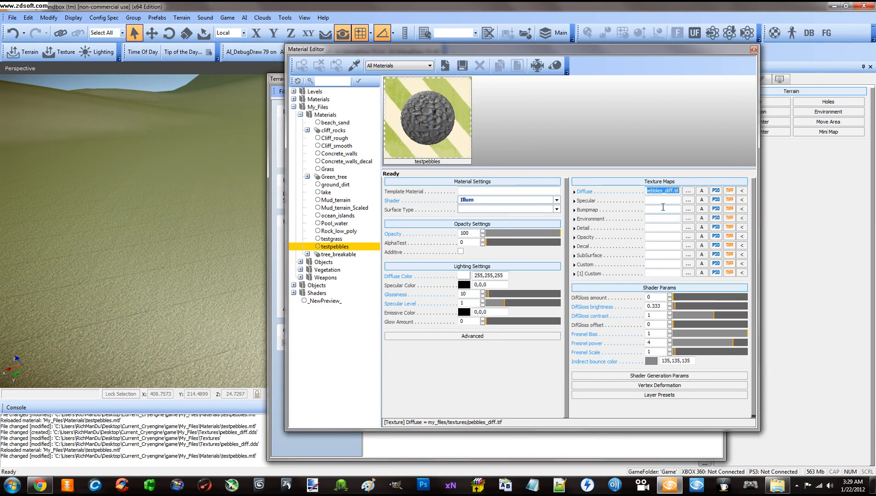
pyautogui.click(662, 201)
pyautogui.rightClick(661, 201)
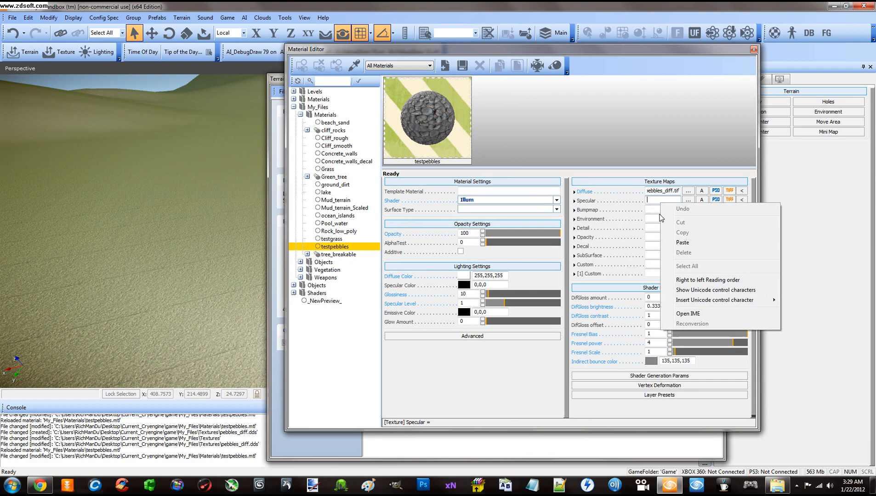
pyautogui.click(682, 242)
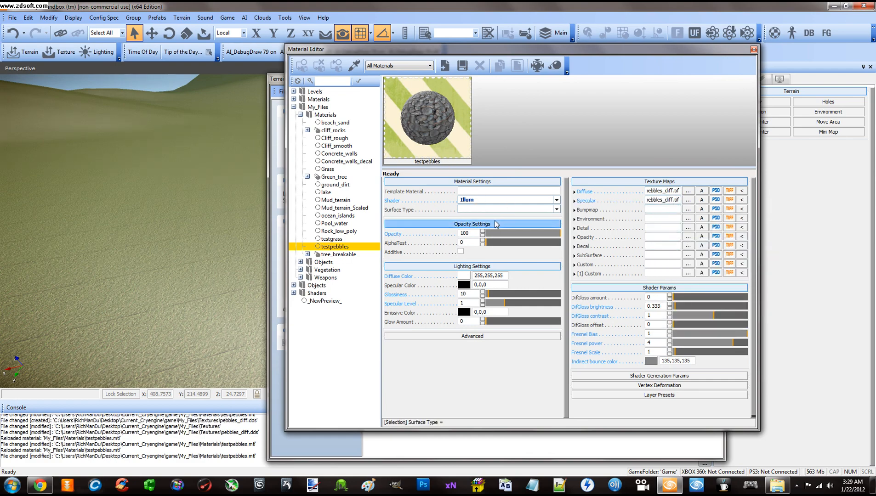
# - Set the specular color of testpebbles to grey 128,128,128 and keep the diffuse color at 255,255,255
pyautogui.click(464, 284)
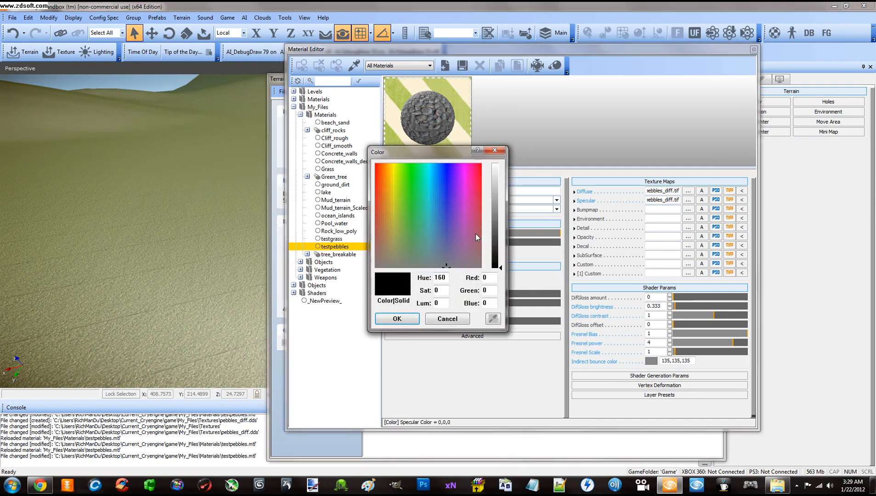
pyautogui.moveTo(494, 248); pyautogui.dragTo(501, 220)
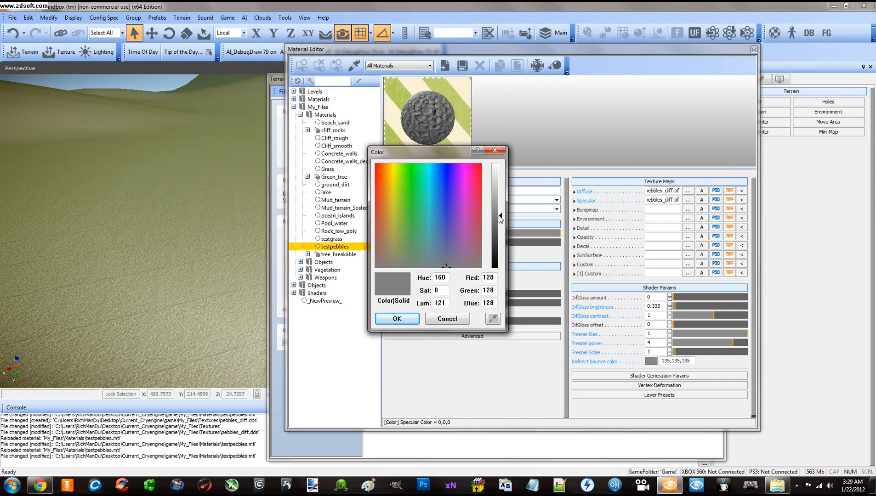
pyautogui.click(397, 319)
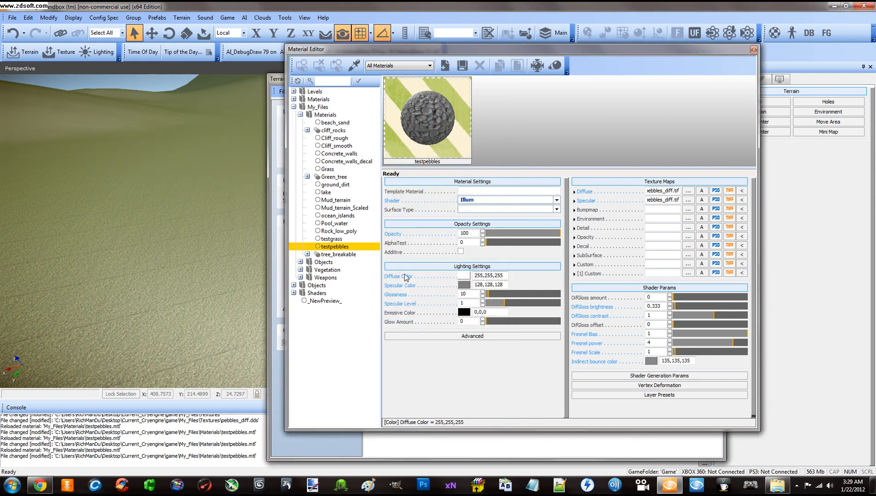
pyautogui.click(463, 275)
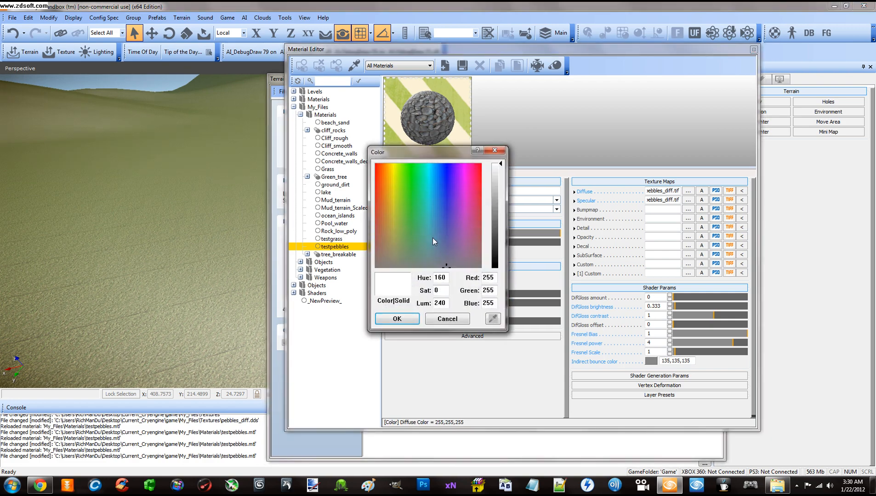
pyautogui.click(397, 318)
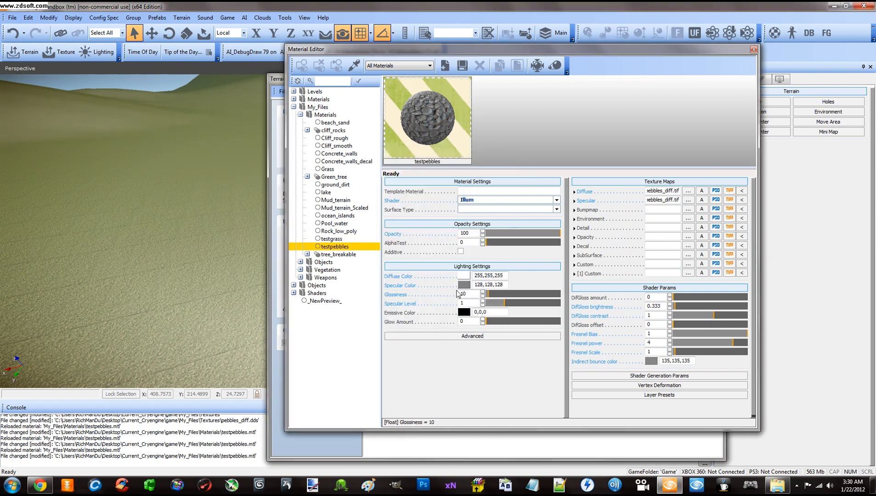
# - Change the shader of testpebbles to Terrain.Layer and its surface type to rock
pyautogui.click(498, 205)
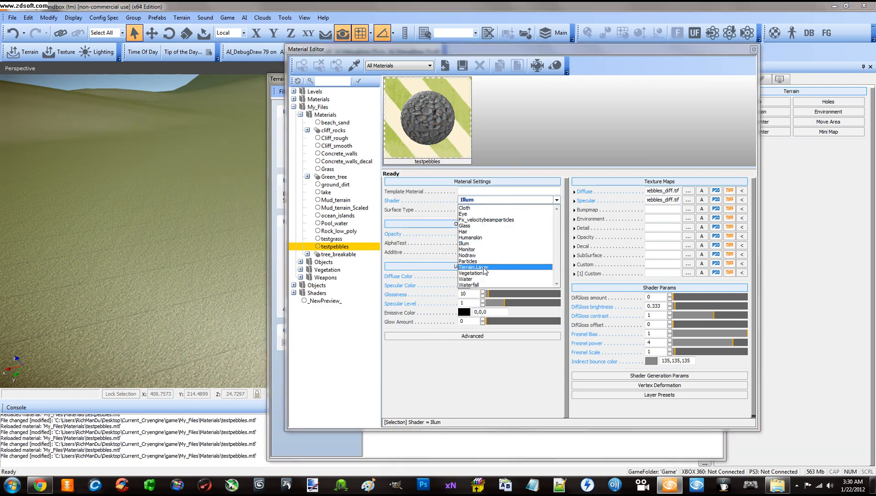
pyautogui.click(487, 271)
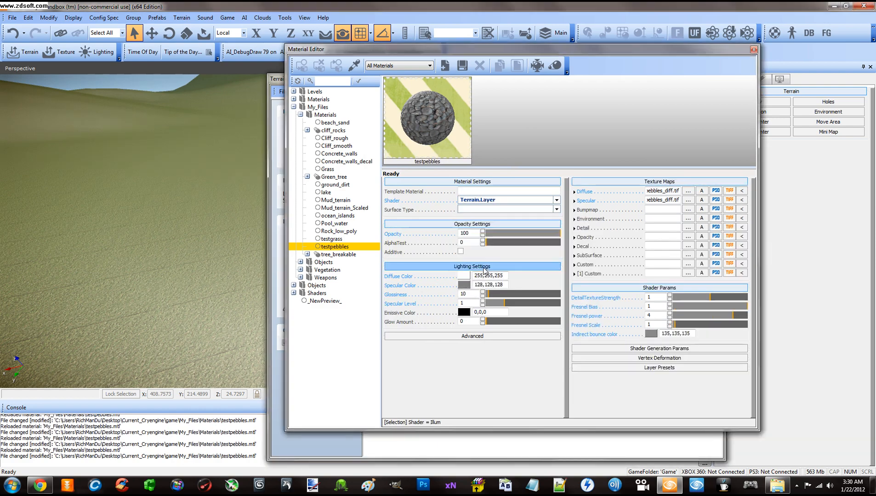
pyautogui.click(491, 209)
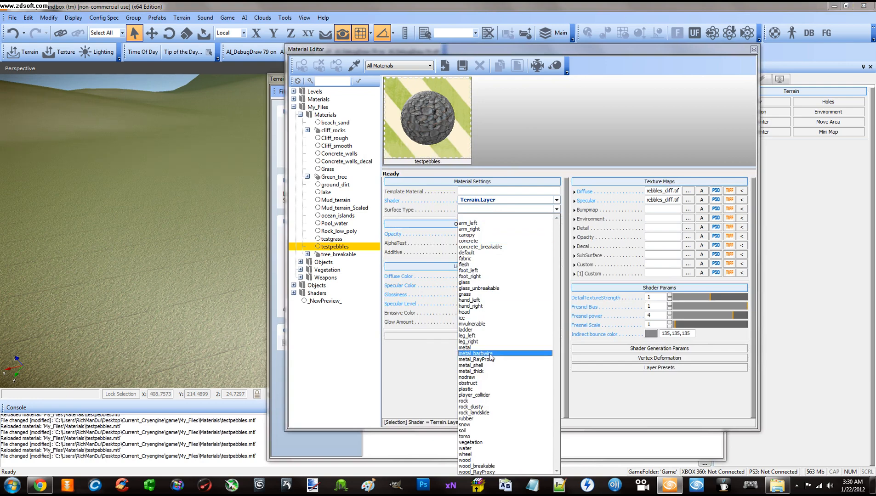
pyautogui.click(484, 402)
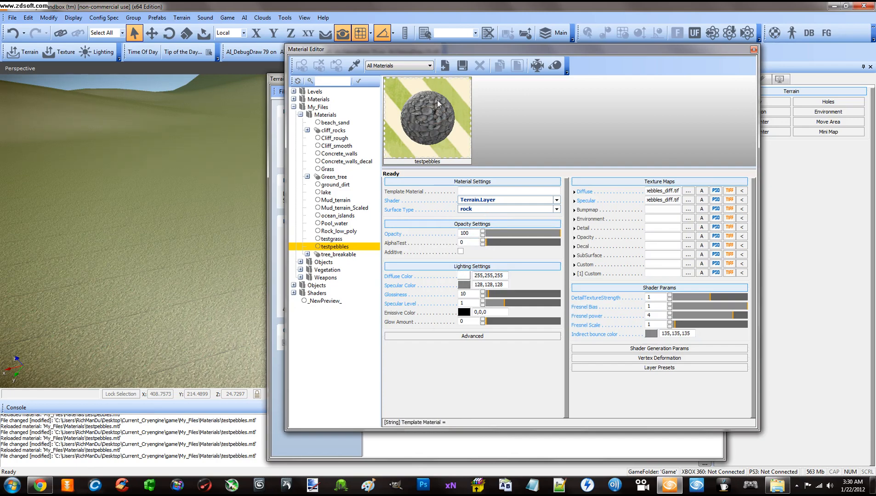
pyautogui.click(471, 71)
# - Assign the testpebbles material to the pebbles layer in the terrain texture layers
pyautogui.moveTo(282, 81); pyautogui.dragTo(130, 78)
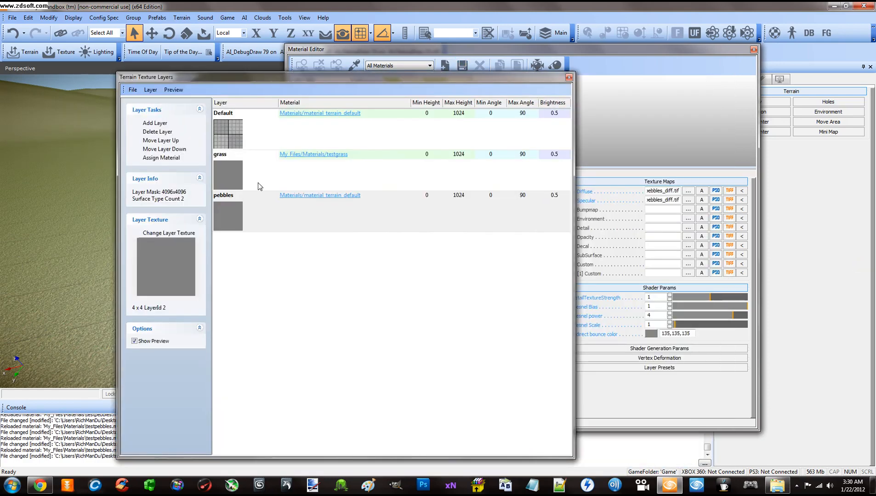
pyautogui.click(250, 214)
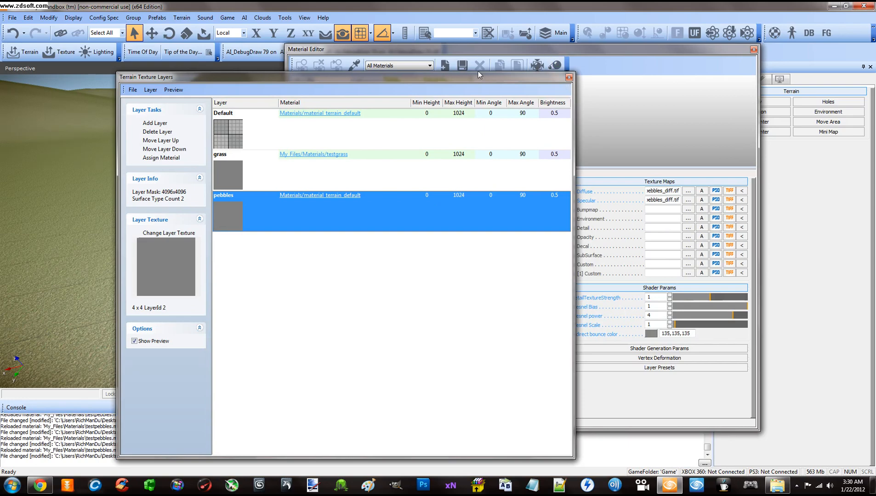
pyautogui.click(434, 48)
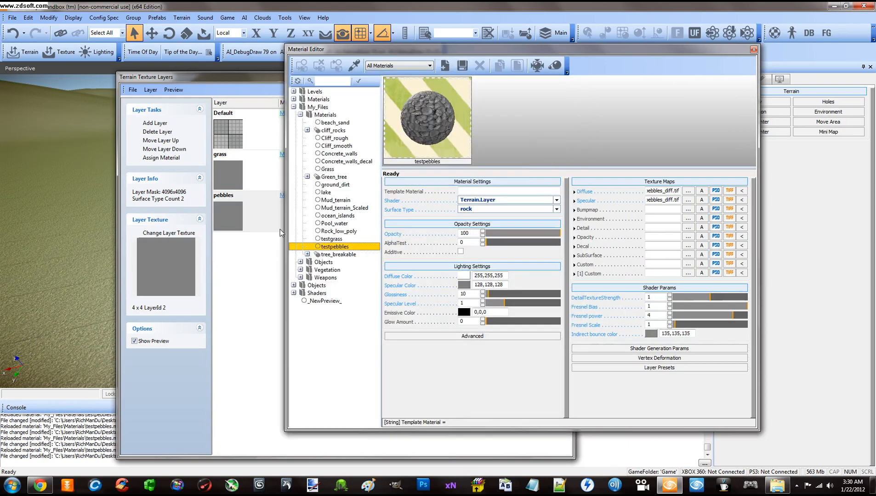
pyautogui.click(265, 207)
pyautogui.click(161, 158)
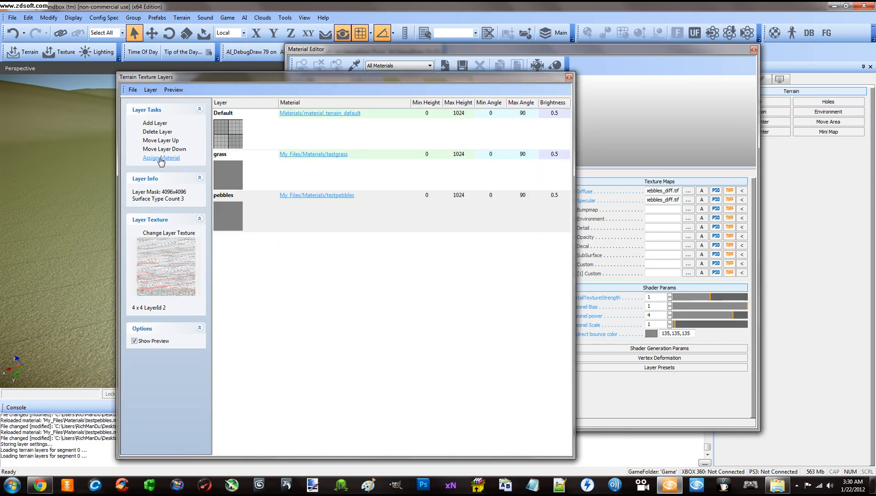
# - Compare the layer textures and texture file names of the Default, grass and pebbles layers
pyautogui.click(260, 174)
pyautogui.click(248, 218)
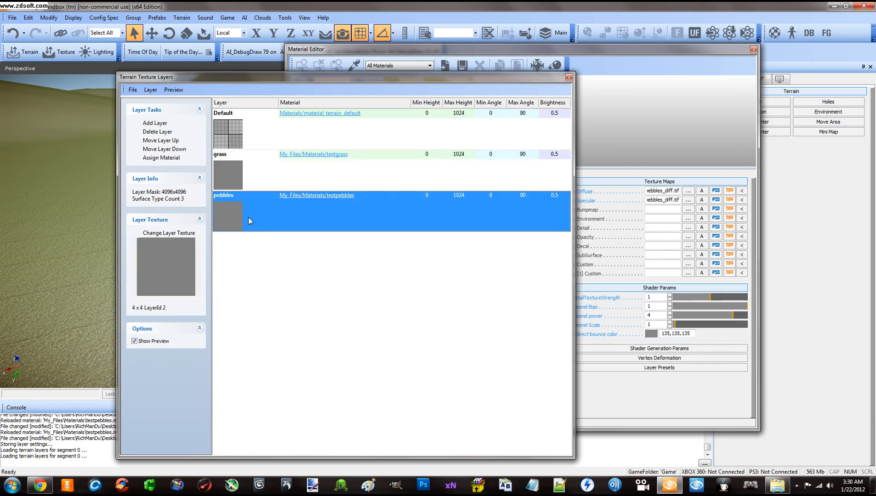
pyautogui.click(248, 184)
pyautogui.click(253, 144)
pyautogui.click(247, 175)
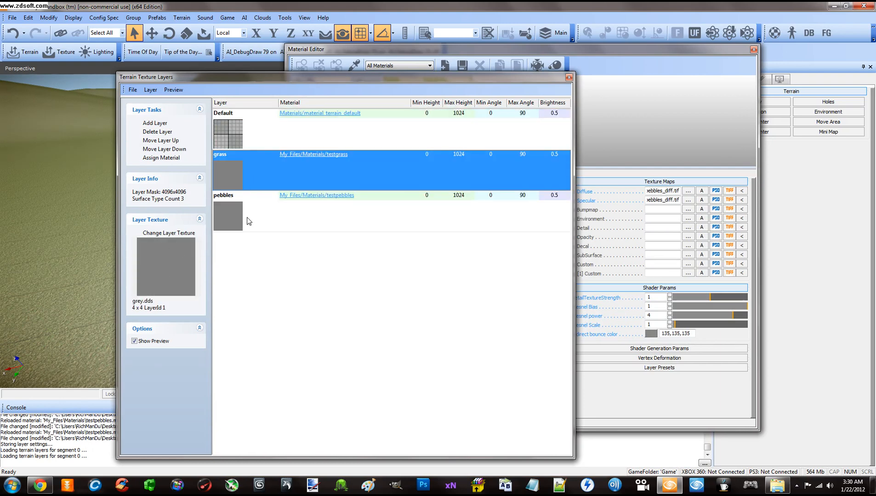
pyautogui.click(269, 209)
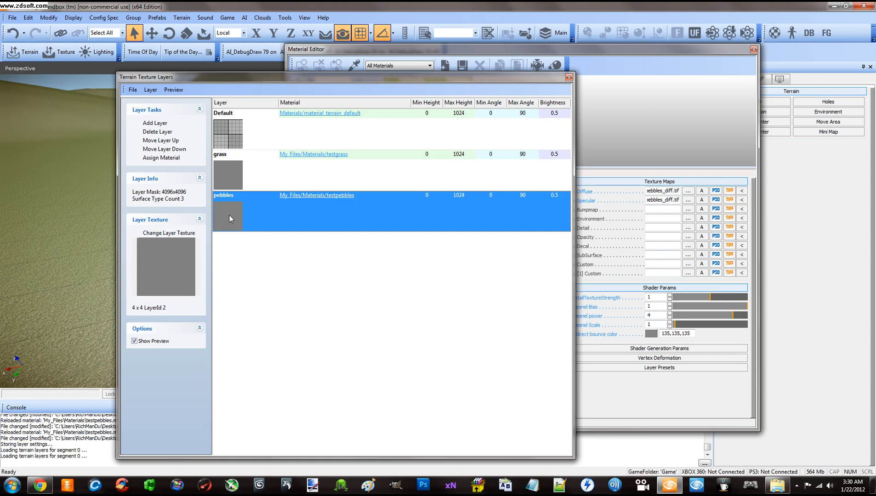
pyautogui.click(249, 179)
pyautogui.click(245, 213)
pyautogui.click(270, 174)
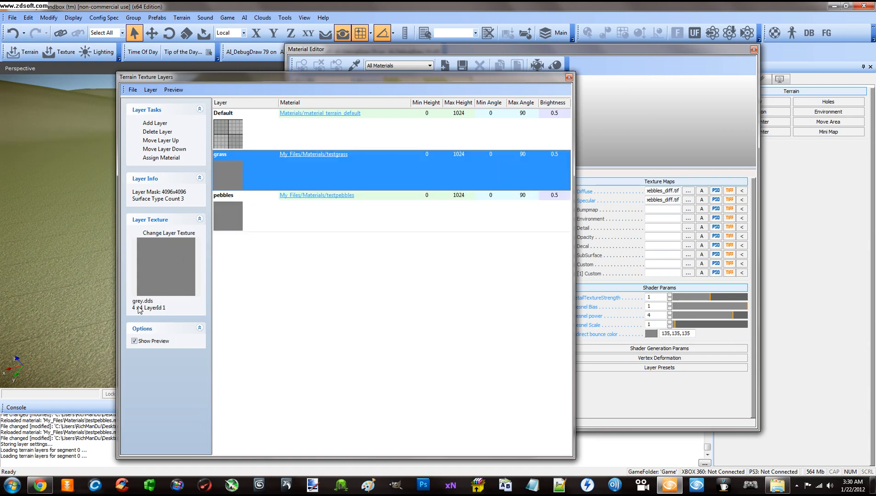
pyautogui.click(234, 227)
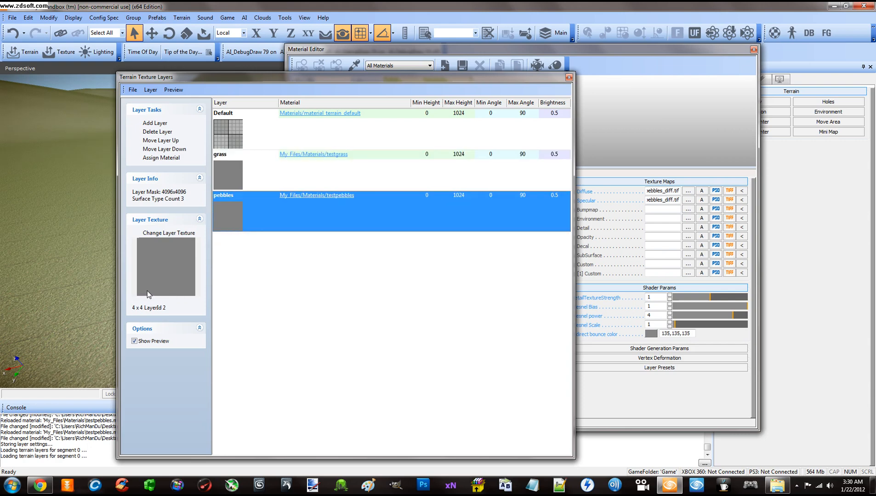
# - Change the pebbles layer's texture to grey.dds from Game/Textures/defaults
pyautogui.click(169, 233)
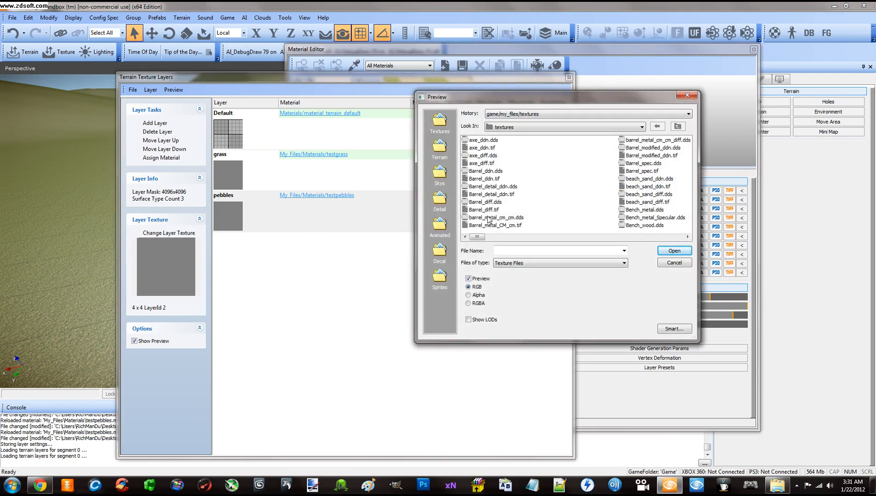
pyautogui.click(537, 115)
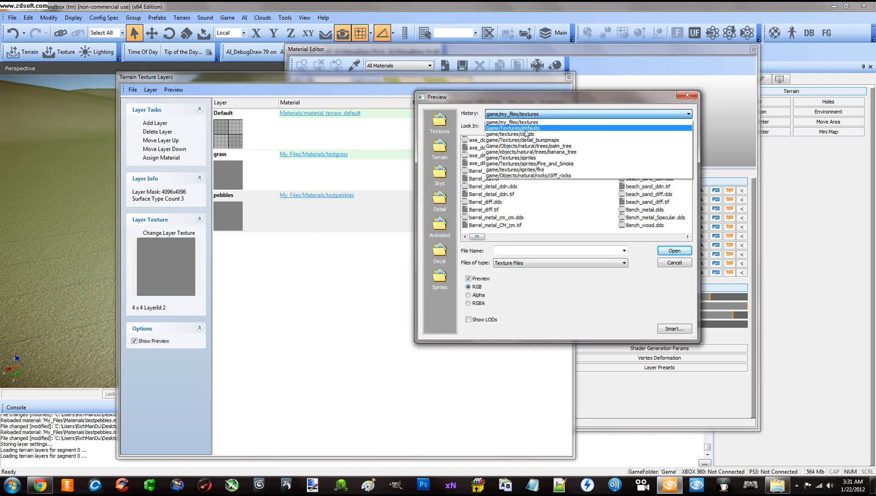
pyautogui.click(526, 134)
pyautogui.click(524, 115)
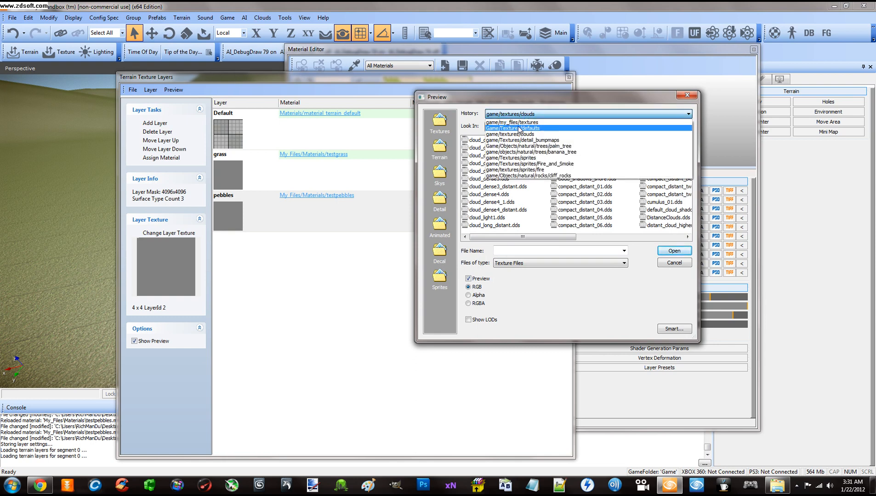
pyautogui.click(518, 129)
pyautogui.moveTo(501, 238); pyautogui.dragTo(580, 239)
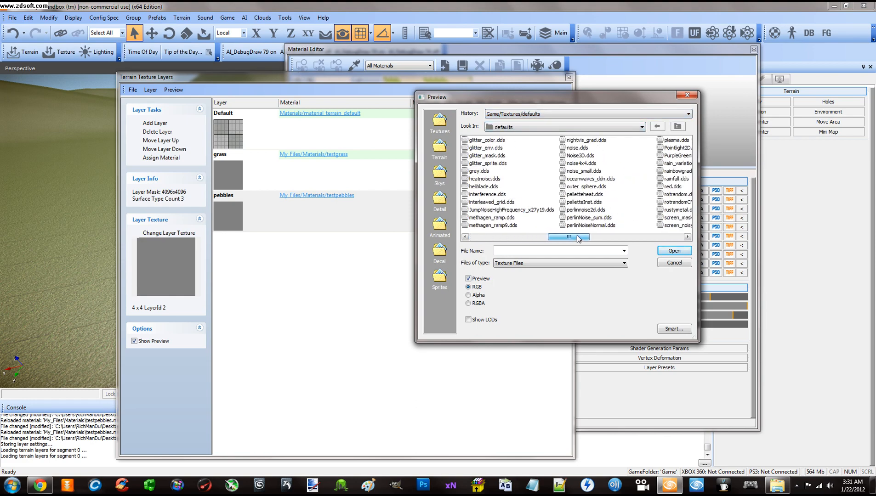
pyautogui.click(483, 172)
pyautogui.doubleClick(484, 173)
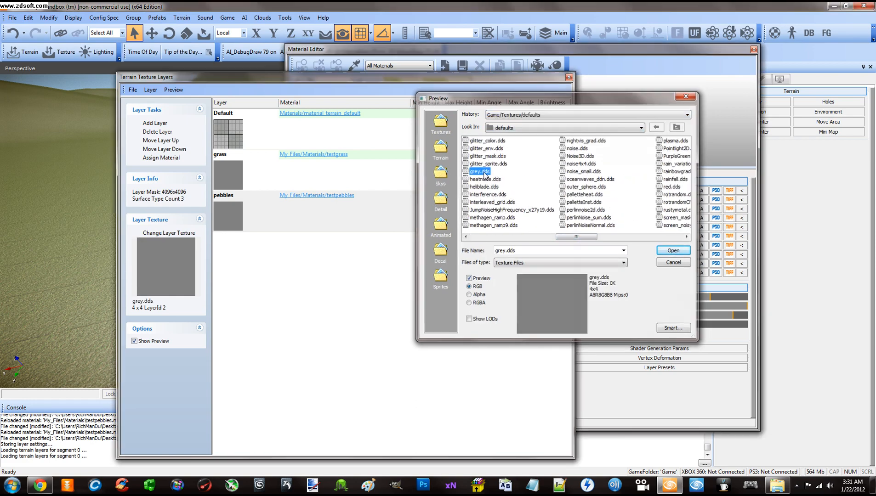
pyautogui.click(350, 215)
# - Change the Default layer's texture to grey.dds from Game/Textures/defaults
pyautogui.click(280, 170)
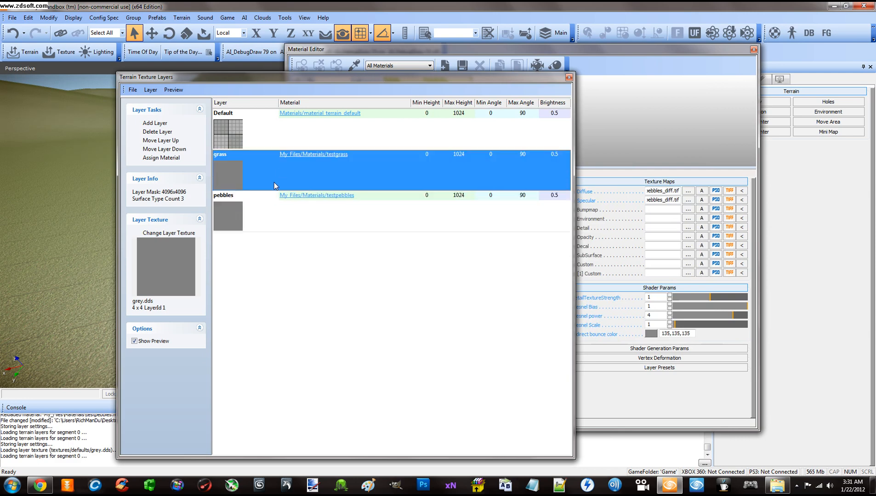
pyautogui.click(244, 136)
pyautogui.click(239, 173)
pyautogui.click(238, 216)
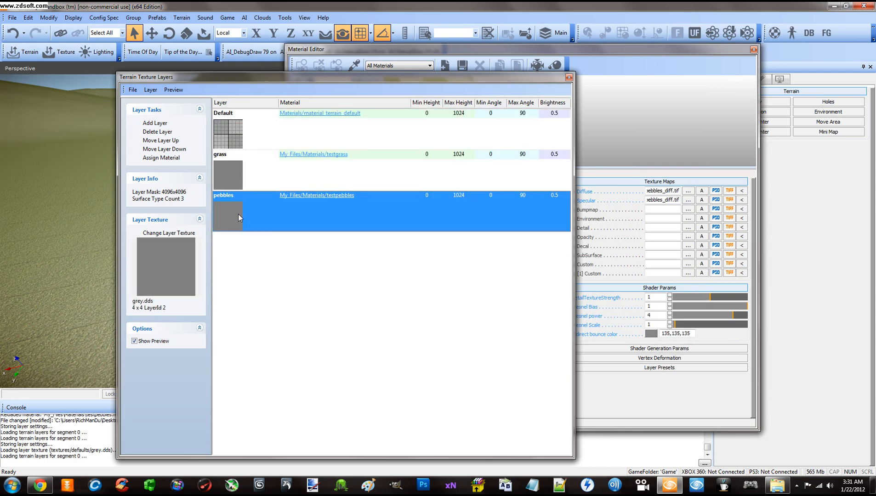
pyautogui.click(242, 157)
pyautogui.click(241, 139)
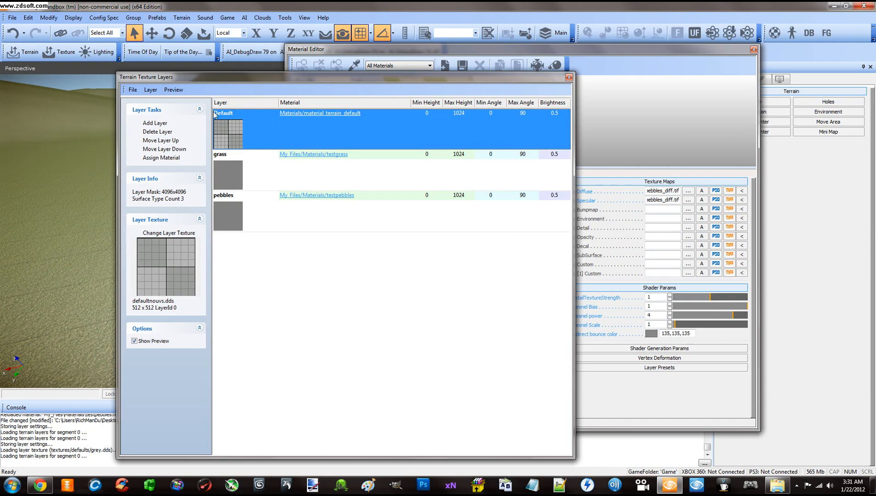
pyautogui.click(159, 240)
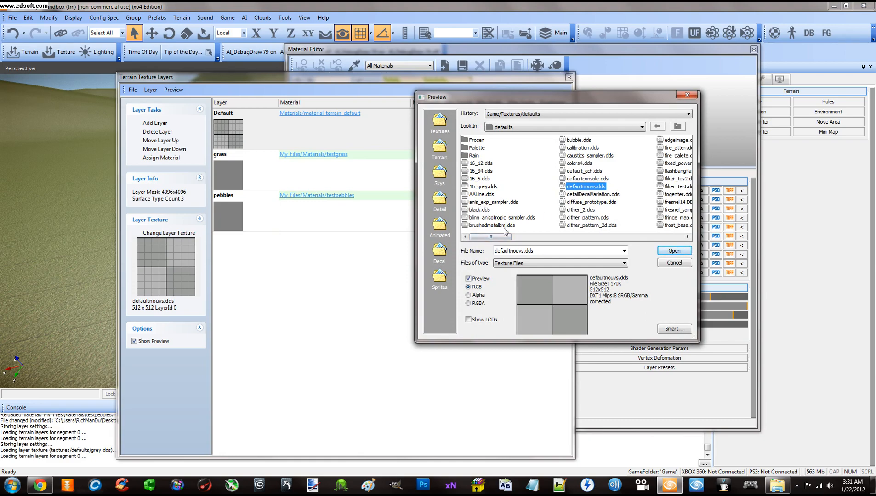
pyautogui.moveTo(488, 237); pyautogui.dragTo(573, 238)
pyautogui.doubleClick(479, 172)
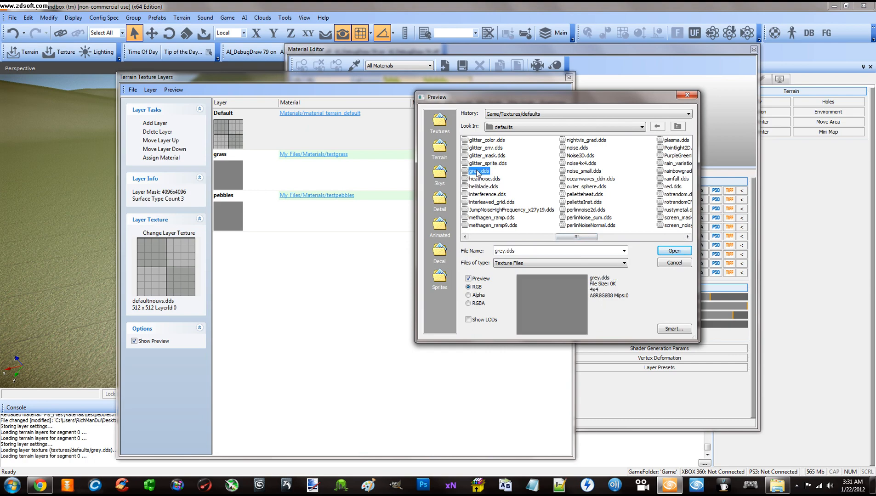
# - Check the texture assigned to each of the three terrain layers
pyautogui.click(243, 139)
pyautogui.click(246, 164)
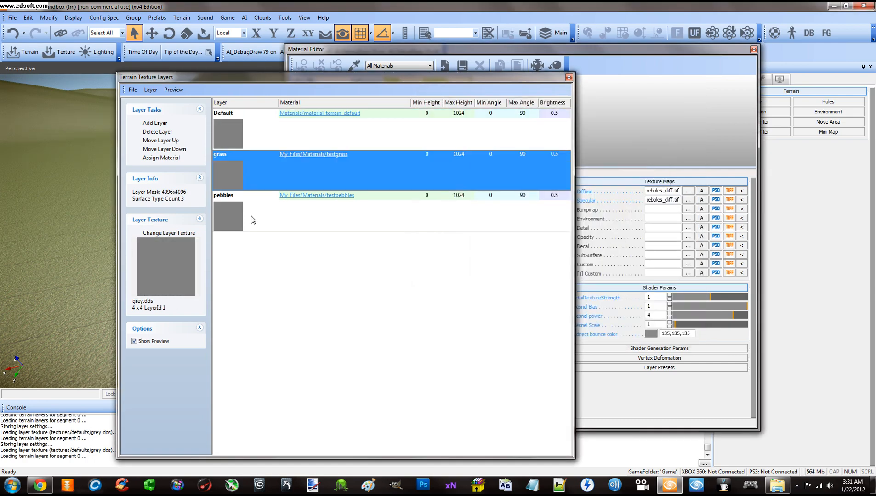
pyautogui.click(252, 216)
pyautogui.click(255, 172)
pyautogui.click(255, 137)
pyautogui.click(254, 168)
pyautogui.click(254, 212)
pyautogui.click(257, 173)
pyautogui.click(257, 138)
pyautogui.click(316, 219)
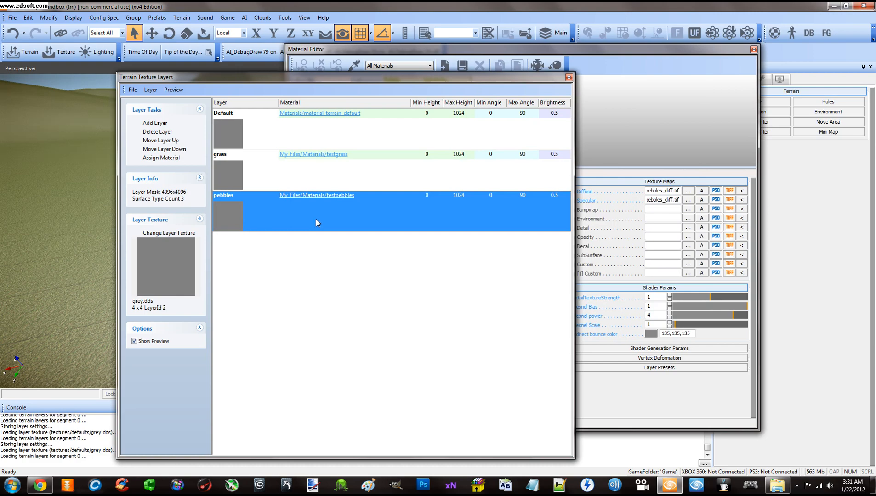
# - Close the terrain texture layers and material editors and save the level under the Global Share project
pyautogui.click(569, 77)
pyautogui.click(754, 50)
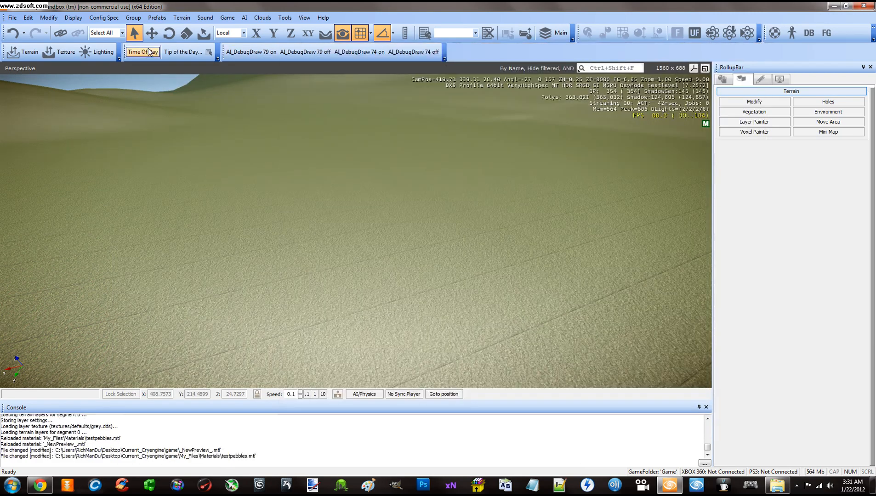
pyautogui.click(18, 21)
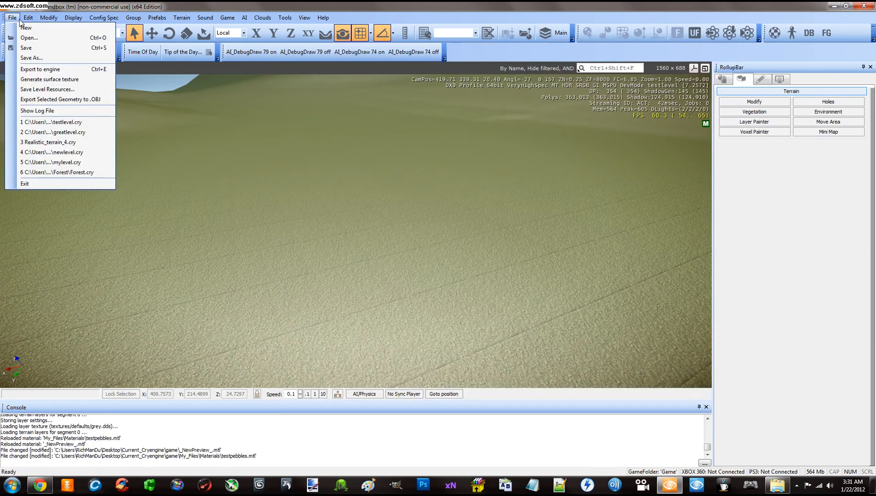
pyautogui.click(25, 49)
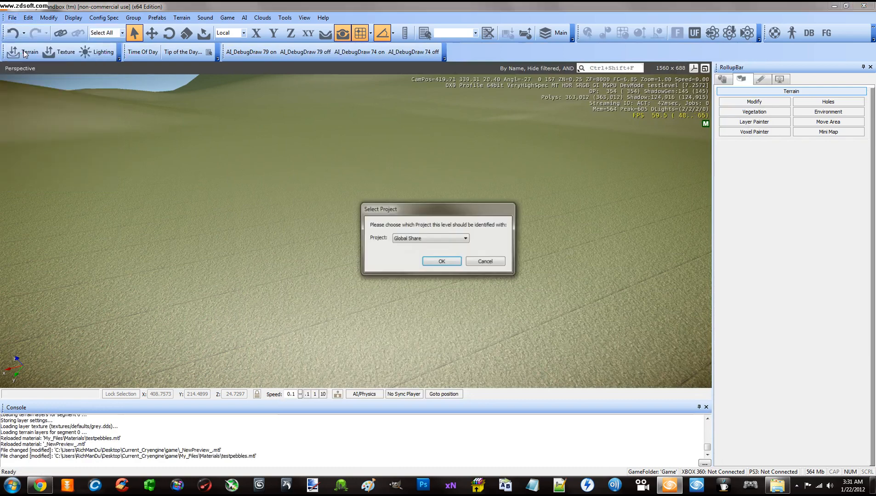
pyautogui.click(441, 262)
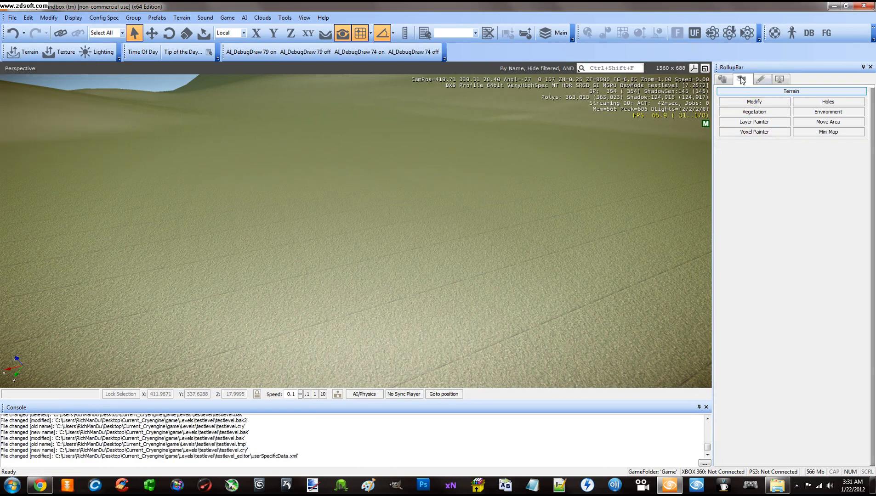
# - Paint a patch of the pebbles layer onto the grass terrain with the Layer Painter at a brush radius of about 2.57
pyautogui.click(755, 122)
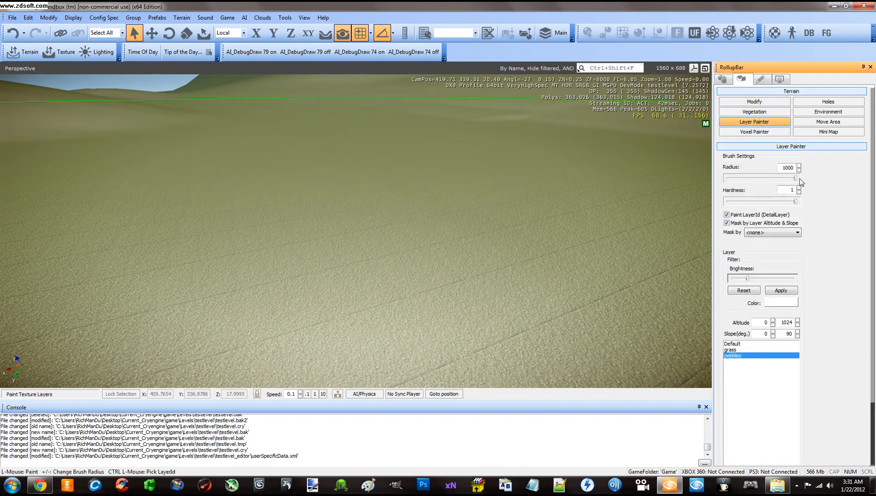
pyautogui.moveTo(795, 179); pyautogui.dragTo(737, 180)
pyautogui.click(477, 235)
pyautogui.moveTo(477, 236)
pyautogui.mouseDown()
pyautogui.moveTo(480, 245)
pyautogui.moveTo(421, 261)
pyautogui.moveTo(392, 218)
pyautogui.moveTo(418, 255)
pyautogui.mouseUp()
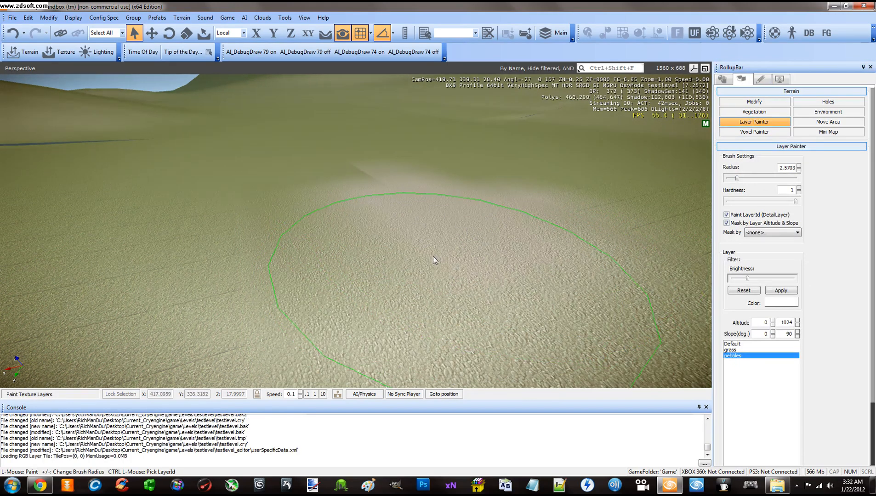
# - Examine the painted pebbles and their blend into the grass, both up close and from a distance
pyautogui.moveTo(437, 254); pyautogui.dragTo(393, 238, button='right')
pyautogui.press('s')
pyautogui.press('w')
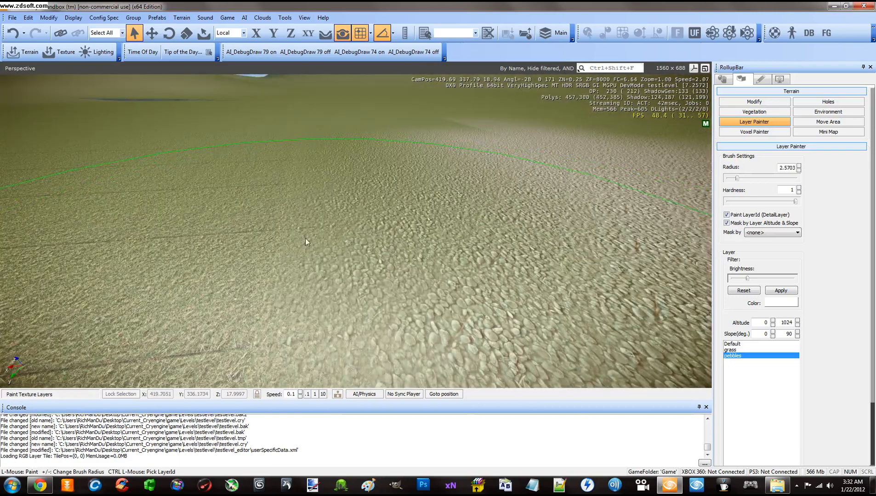
pyautogui.moveTo(453, 229); pyautogui.dragTo(452, 230, button='right')
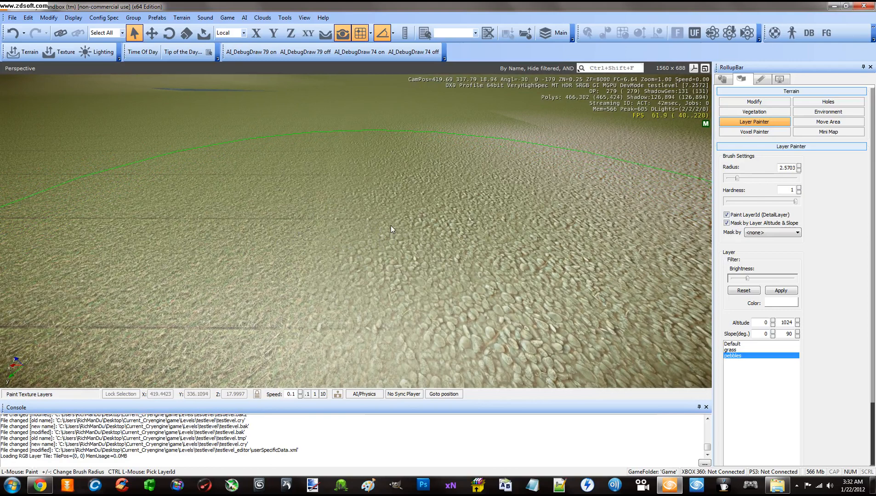
pyautogui.moveTo(367, 234); pyautogui.dragTo(367, 233, button='right')
pyautogui.scroll(3, 366, 234)
pyautogui.press('s')
pyautogui.press('w')
pyautogui.press('s')
pyautogui.press('w')
pyautogui.moveTo(366, 233)
pyautogui.mouseDown()
pyautogui.moveTo(288, 257)
pyautogui.moveTo(245, 257)
pyautogui.mouseUp()
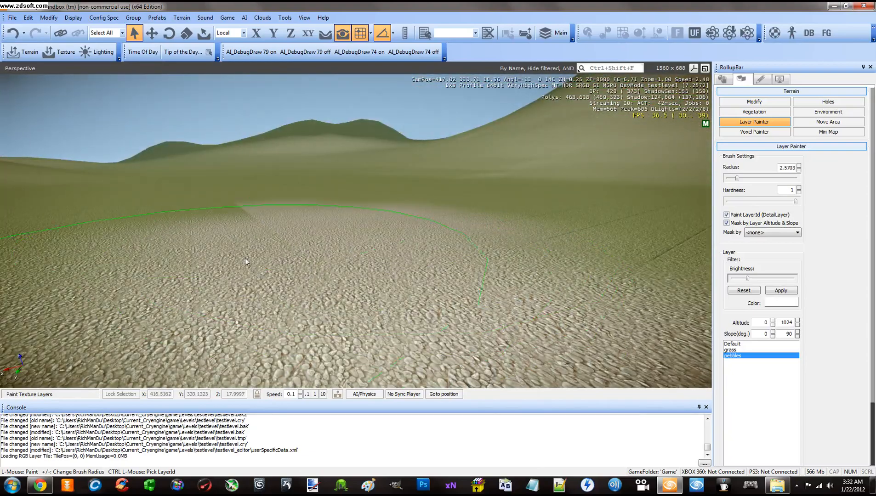
pyautogui.press('s')
pyautogui.moveTo(319, 246); pyautogui.dragTo(319, 246, button='right')
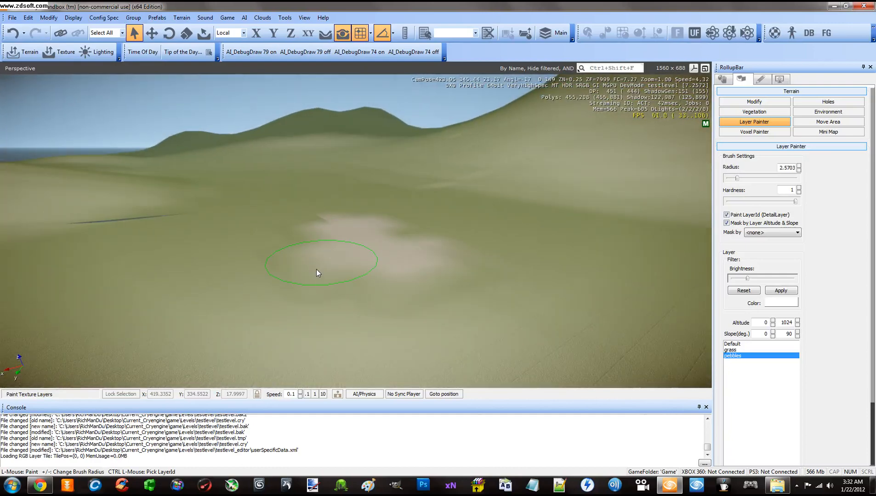
# - Extend the pebbles patch on the grass with another Layer Painter stroke and inspect it up close
pyautogui.moveTo(316, 270)
pyautogui.mouseDown()
pyautogui.moveTo(401, 311)
pyautogui.moveTo(380, 279)
pyautogui.mouseUp()
pyautogui.press('w')
pyautogui.moveTo(379, 280); pyautogui.dragTo(380, 279, button='right')
pyautogui.press('s')
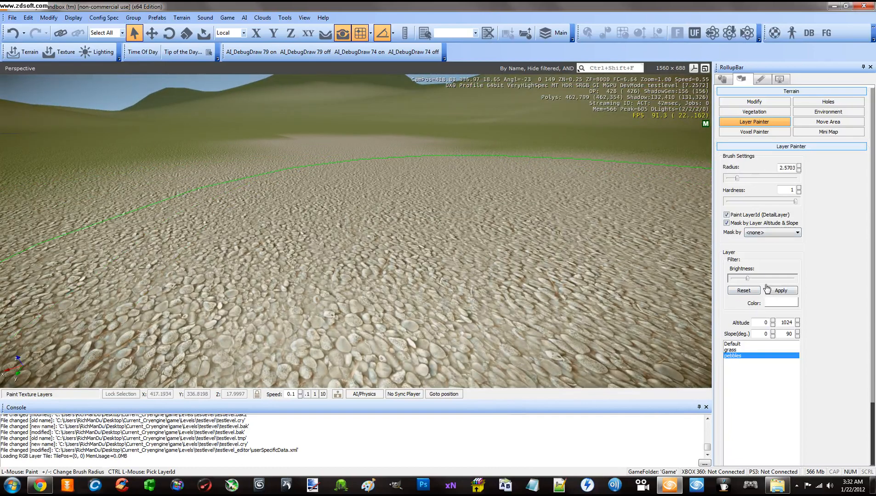
# - Set the pebbles layer's colour to olive brown (RGB 105, 102, 69) and paint it over the existing pebbles patch
pyautogui.click(781, 303)
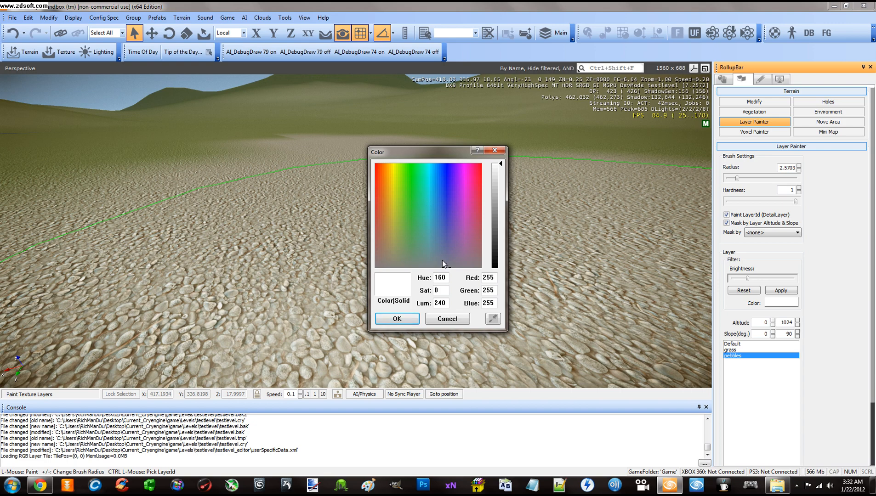
pyautogui.moveTo(442, 260); pyautogui.dragTo(392, 247)
pyautogui.moveTo(501, 230); pyautogui.dragTo(500, 236)
pyautogui.click(397, 319)
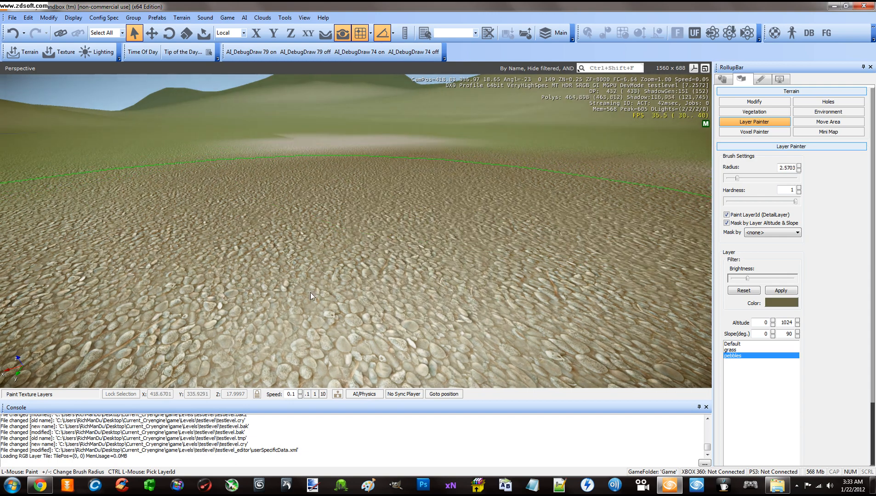
pyautogui.press('s')
pyautogui.moveTo(345, 285); pyautogui.dragTo(345, 285, button='right')
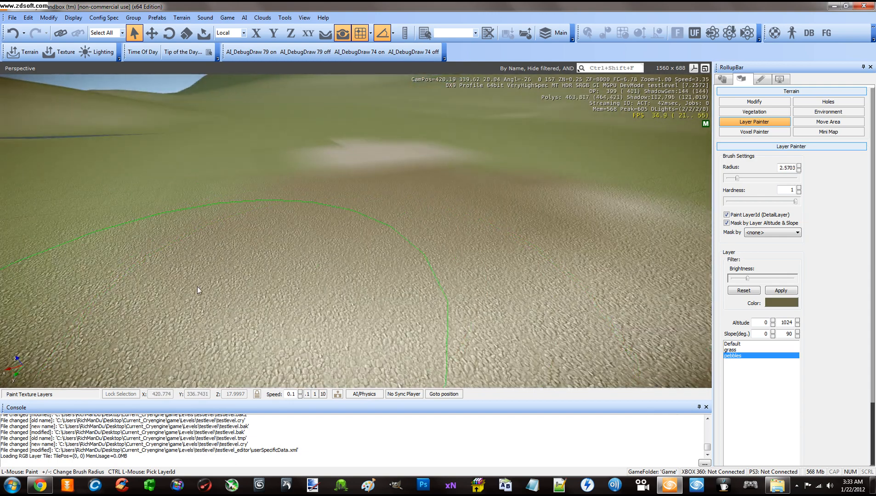
pyautogui.press('w')
pyautogui.moveTo(427, 219)
pyautogui.mouseDown(button='right')
pyautogui.moveTo(474, 223)
pyautogui.moveTo(427, 219)
pyautogui.mouseUp(button='right')
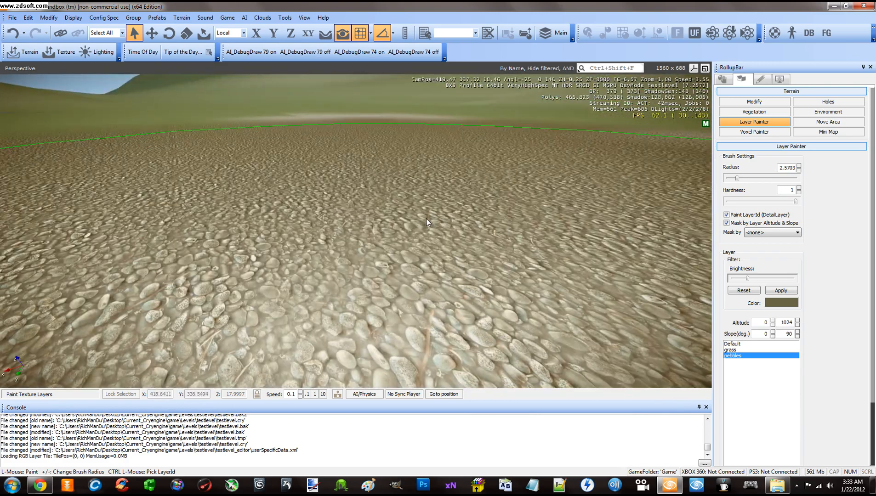
# - Change the pebbles layer's colour to slate blue (RGB 68, 98, 106) and repaint the pebbles patch with it
pyautogui.click(775, 304)
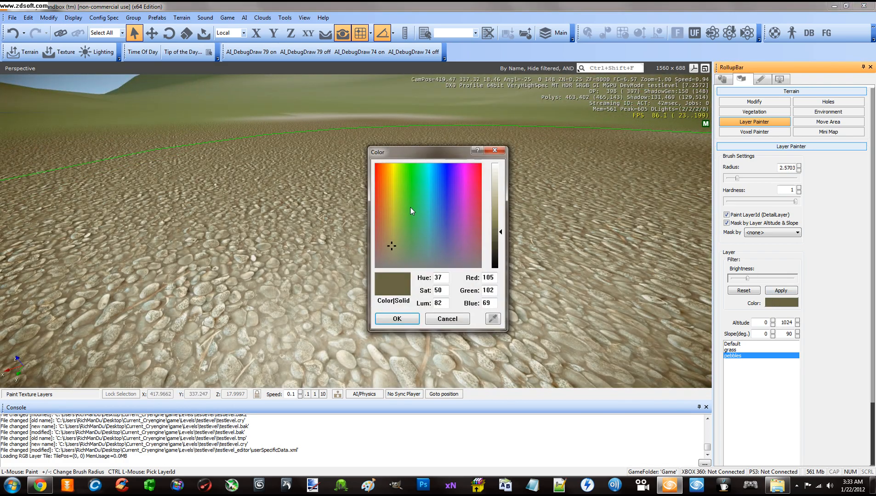
pyautogui.moveTo(418, 227); pyautogui.dragTo(433, 246)
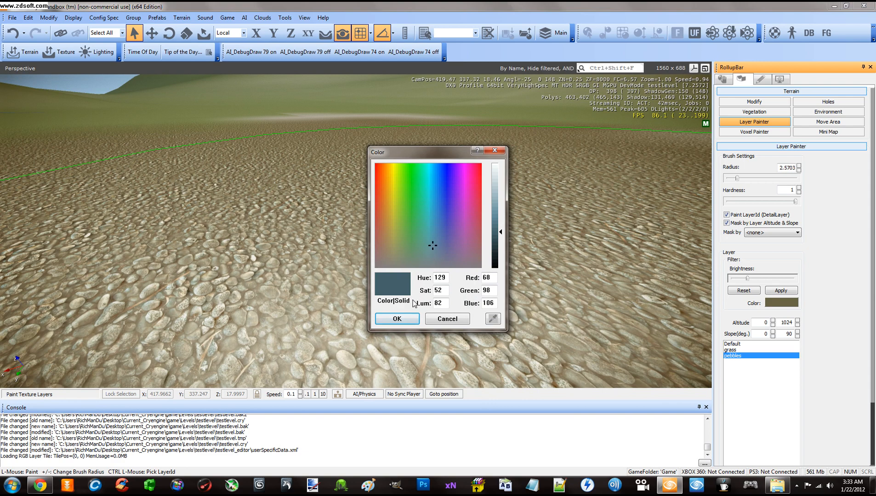
pyautogui.click(397, 318)
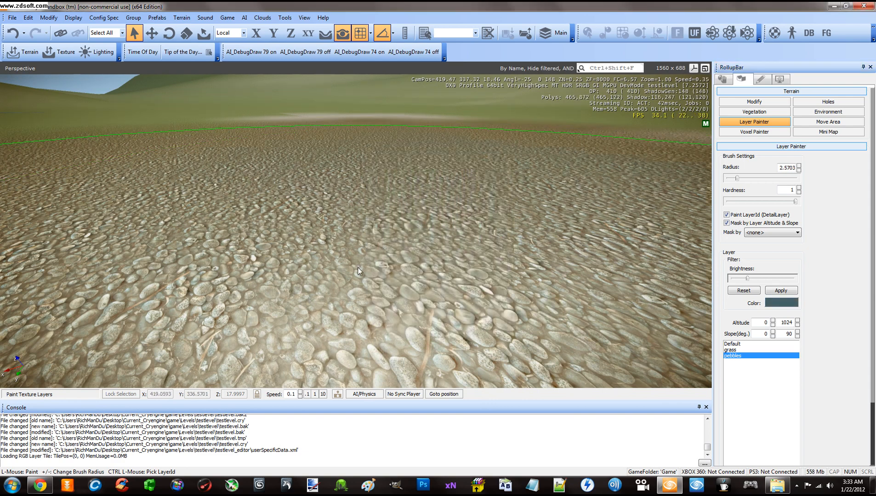
pyautogui.moveTo(550, 256); pyautogui.dragTo(568, 289, button='right')
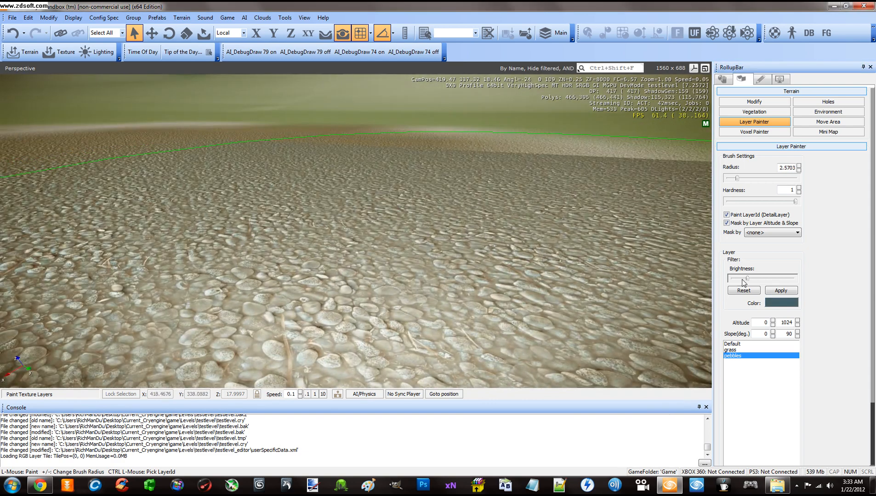
# - Raise the pebbles layer's brightness slightly and paint the layer over a wider area of the patch
pyautogui.moveTo(750, 278); pyautogui.dragTo(754, 279)
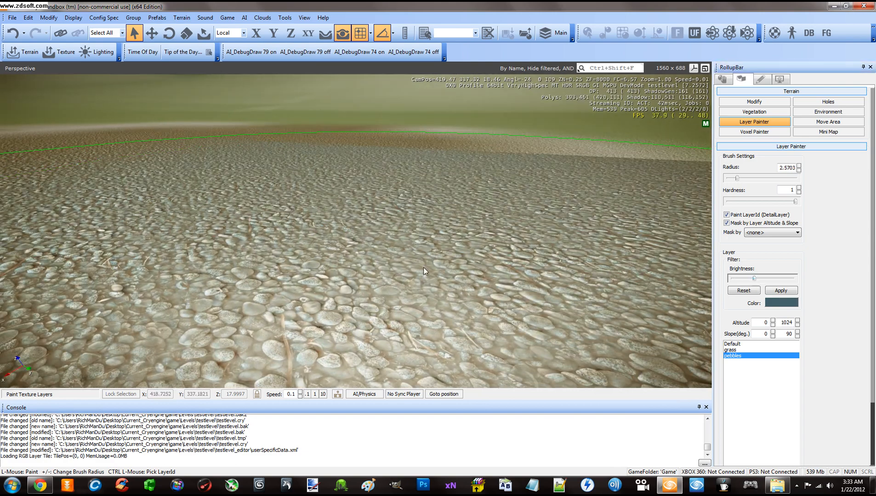
pyautogui.scroll(-3, 264, 255)
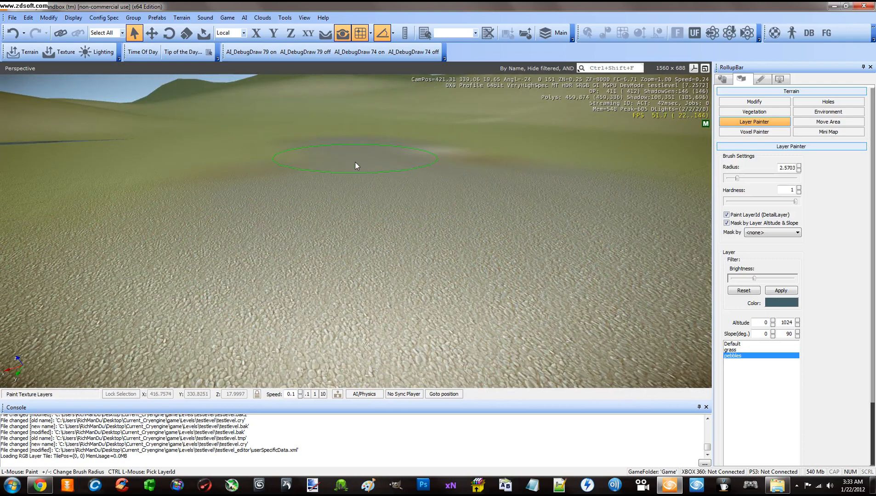
pyautogui.moveTo(285, 255); pyautogui.dragTo(234, 261, button='right')
pyautogui.press('a')
pyautogui.press('w')
pyautogui.press('w')
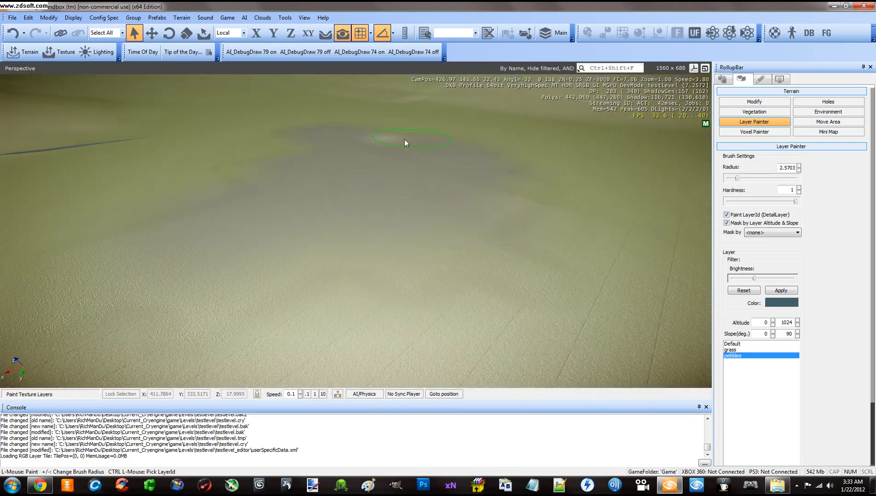
# - Examine the recoloured pebbles and their blend into the grass from close up and farther away
pyautogui.moveTo(230, 215); pyautogui.dragTo(229, 214, button='right')
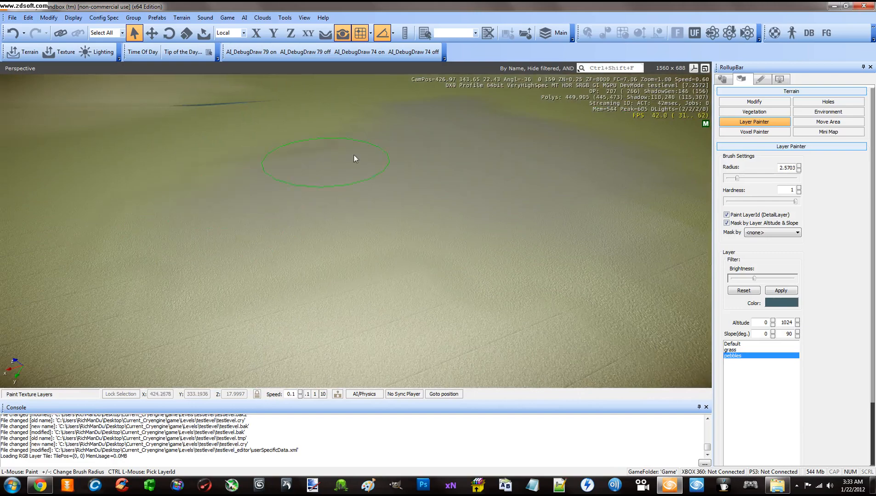
pyautogui.scroll(5, 374, 257)
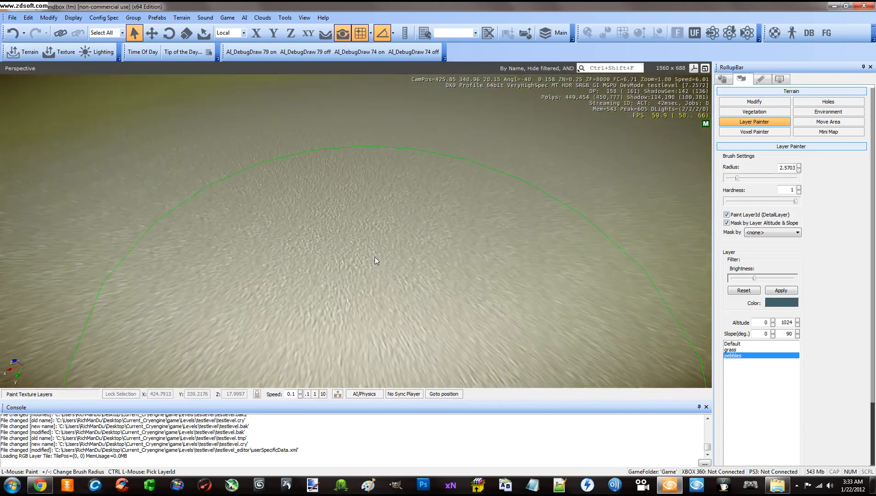
pyautogui.moveTo(375, 257); pyautogui.dragTo(375, 258, button='right')
pyautogui.scroll(-1, 375, 257)
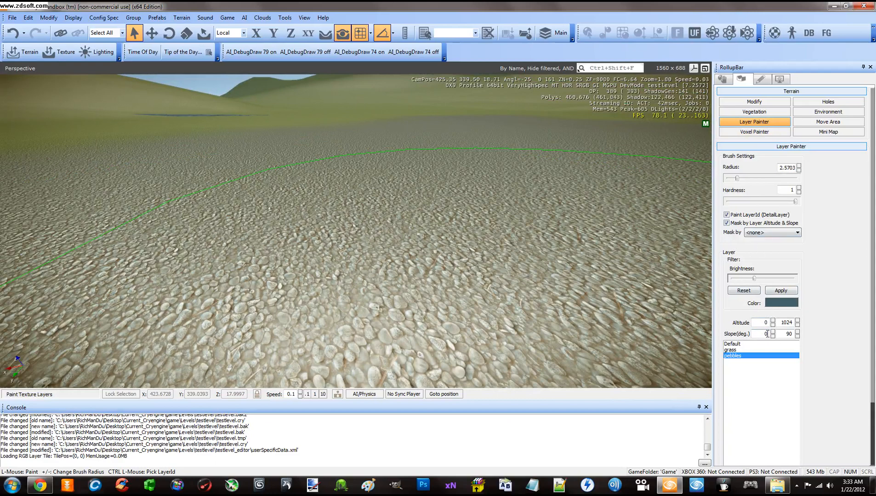
pyautogui.scroll(-3, 648, 300)
pyautogui.moveTo(648, 300); pyautogui.dragTo(648, 299, button='right')
pyautogui.scroll(3, 648, 299)
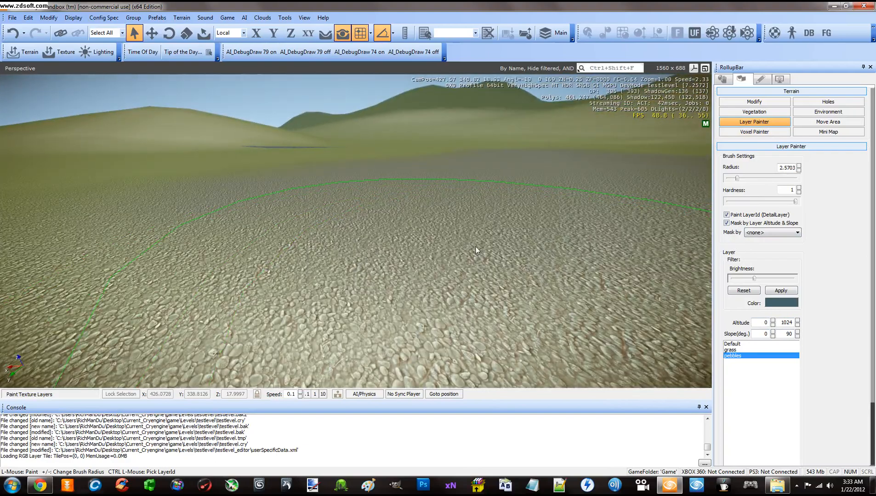
pyautogui.moveTo(476, 248); pyautogui.dragTo(476, 248, button='right')
pyautogui.scroll(2, 475, 247)
pyautogui.scroll(-3, 476, 247)
pyautogui.scroll(3, 476, 248)
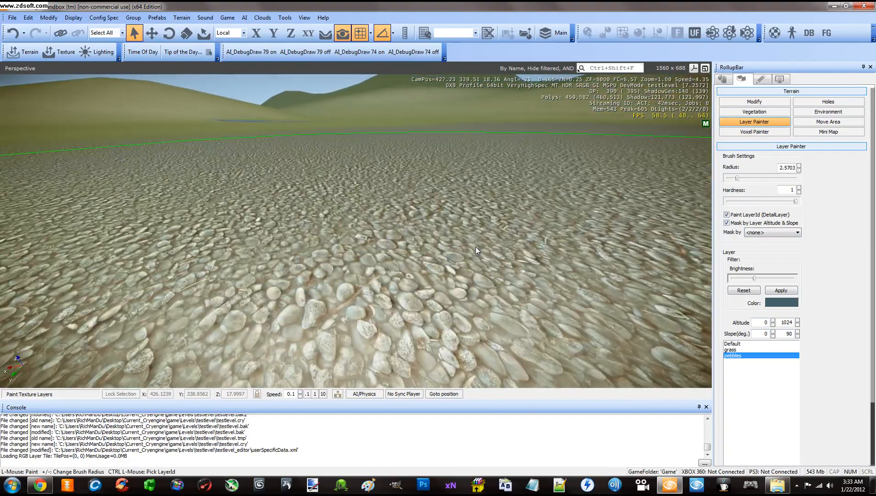
pyautogui.scroll(-2, 475, 247)
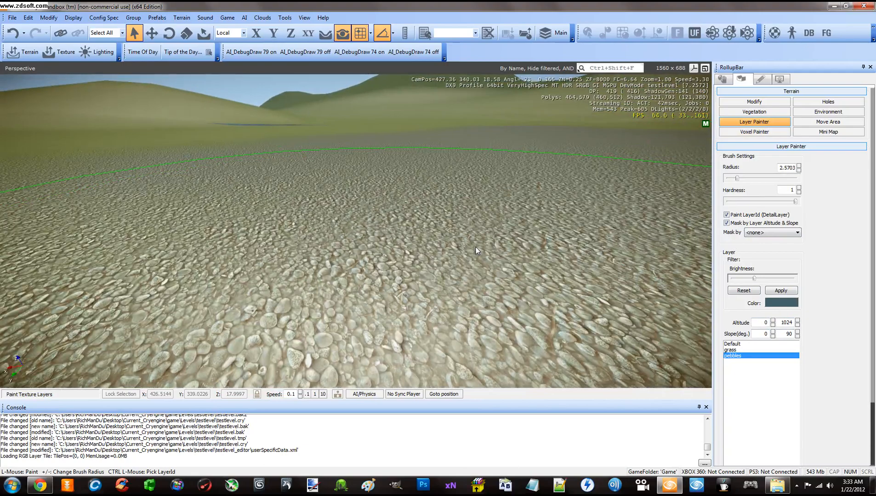
# - Try a pebbles stroke across the grassy hillside, and undo it
pyautogui.moveTo(476, 247)
pyautogui.mouseDown(button='right')
pyautogui.moveTo(472, 241)
pyautogui.moveTo(476, 248)
pyautogui.mouseUp(button='right')
pyautogui.moveTo(476, 247)
pyautogui.mouseDown()
pyautogui.moveTo(427, 243)
pyautogui.moveTo(409, 271)
pyautogui.moveTo(276, 194)
pyautogui.moveTo(195, 214)
pyautogui.moveTo(471, 259)
pyautogui.moveTo(506, 173)
pyautogui.moveTo(456, 225)
pyautogui.moveTo(373, 266)
pyautogui.mouseUp()
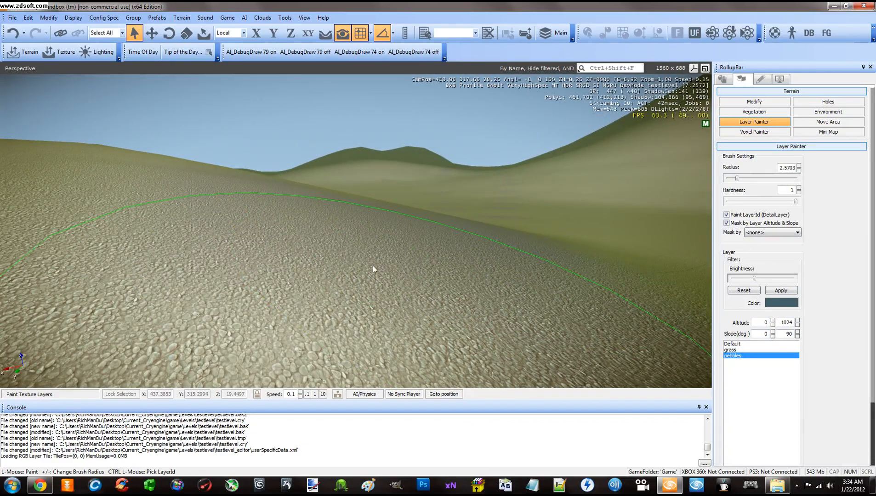
pyautogui.hotkey('ctrl', 'z')
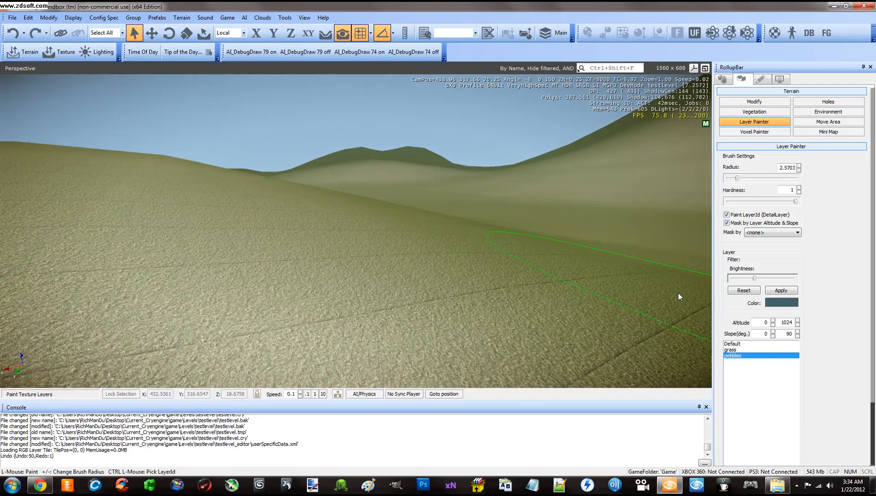
# - Set the pebbles layer's maximum slope to 20 degrees, test it with a stroke on the hillside, and undo the stroke
pyautogui.click(764, 333)
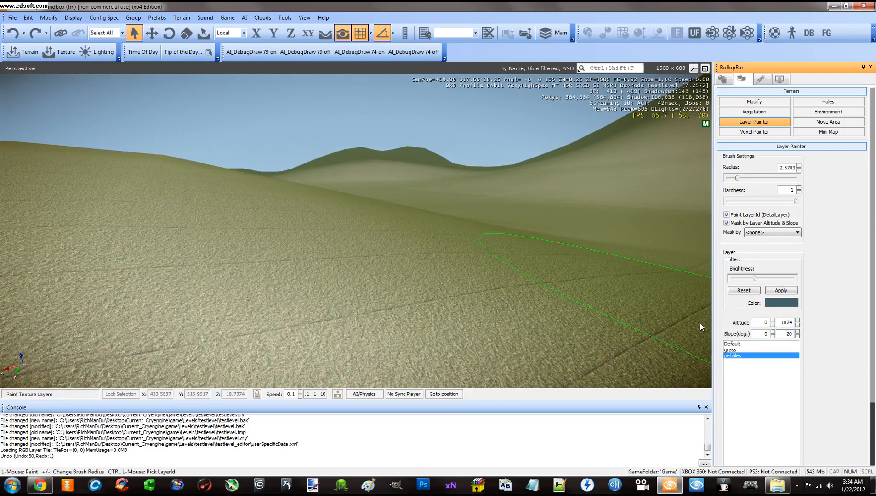
pyautogui.moveTo(598, 288)
pyautogui.mouseDown()
pyautogui.moveTo(528, 285)
pyautogui.moveTo(317, 215)
pyautogui.moveTo(231, 217)
pyautogui.moveTo(338, 242)
pyautogui.mouseUp()
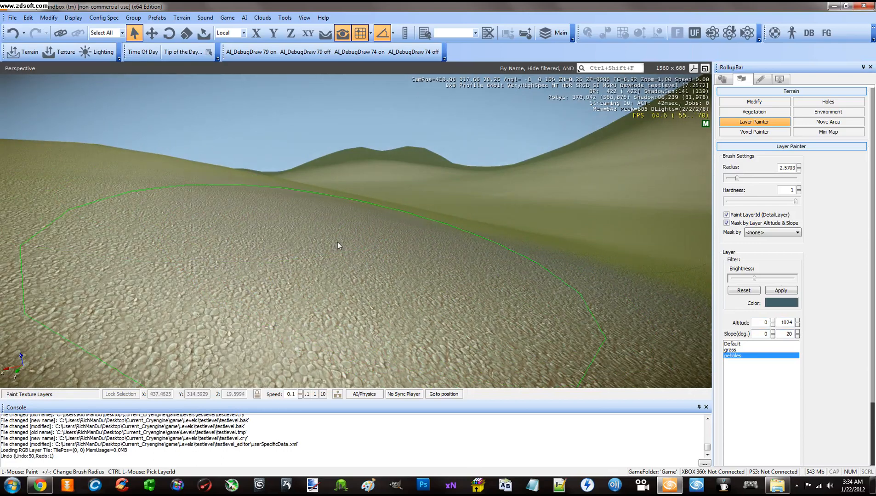
pyautogui.hotkey('ctrl', 'z')
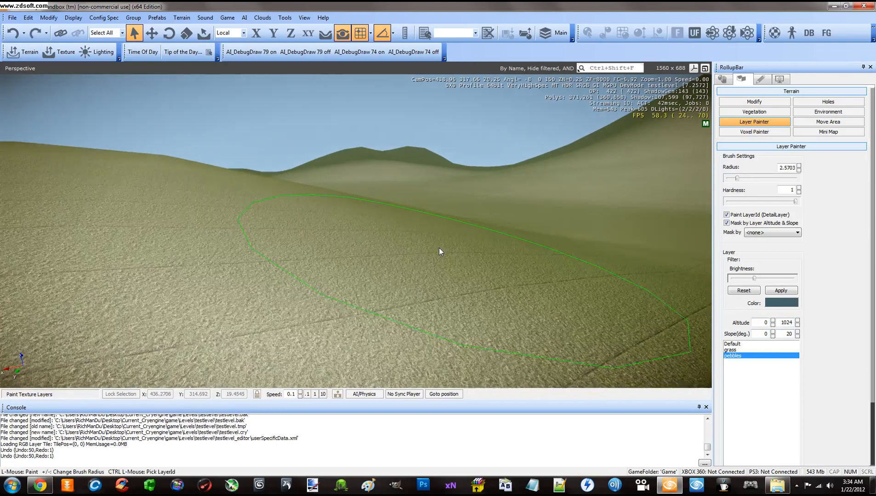
# - Limit the pebbles layer to a maximum slope of 10 degrees and paint it across the hillside and the flatter ground below
pyautogui.doubleClick(790, 334)
pyautogui.write('10')
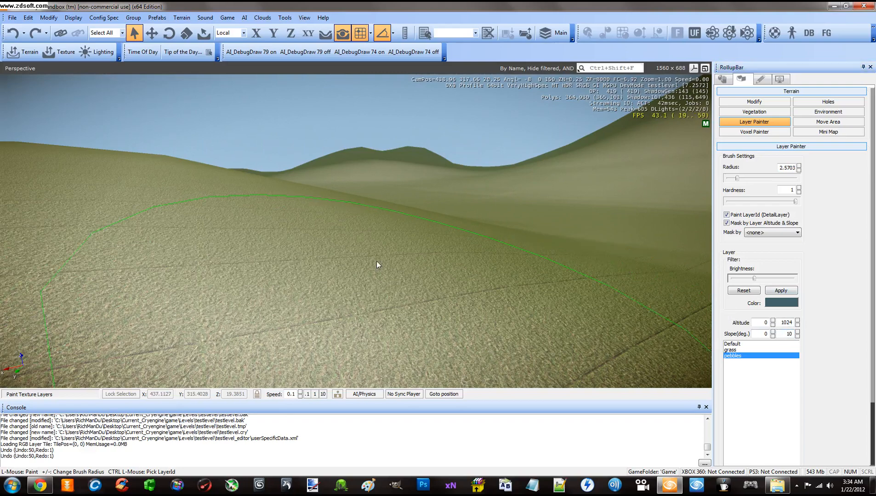
pyautogui.moveTo(365, 257)
pyautogui.mouseDown()
pyautogui.moveTo(343, 249)
pyautogui.moveTo(410, 255)
pyautogui.moveTo(288, 261)
pyautogui.mouseUp()
pyautogui.moveTo(321, 229)
pyautogui.mouseDown(button='right')
pyautogui.moveTo(330, 230)
pyautogui.moveTo(321, 229)
pyautogui.mouseUp(button='right')
pyautogui.press('s')
pyautogui.press('w')
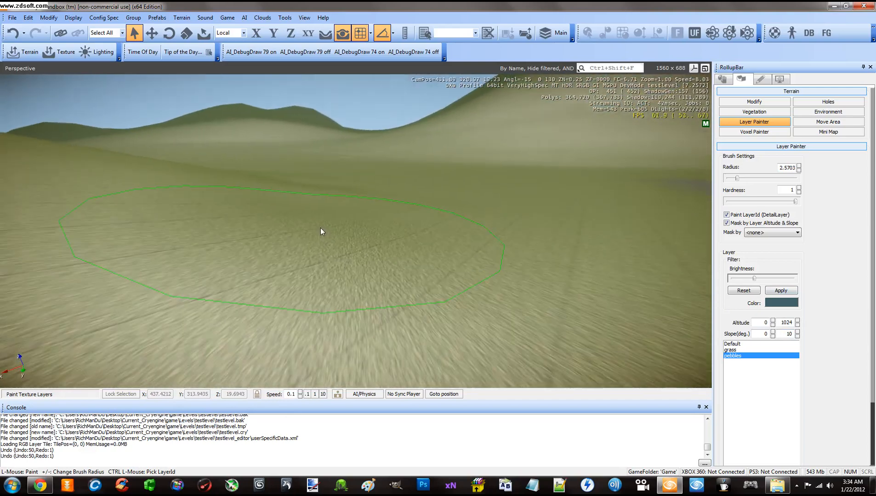
pyautogui.click(321, 228)
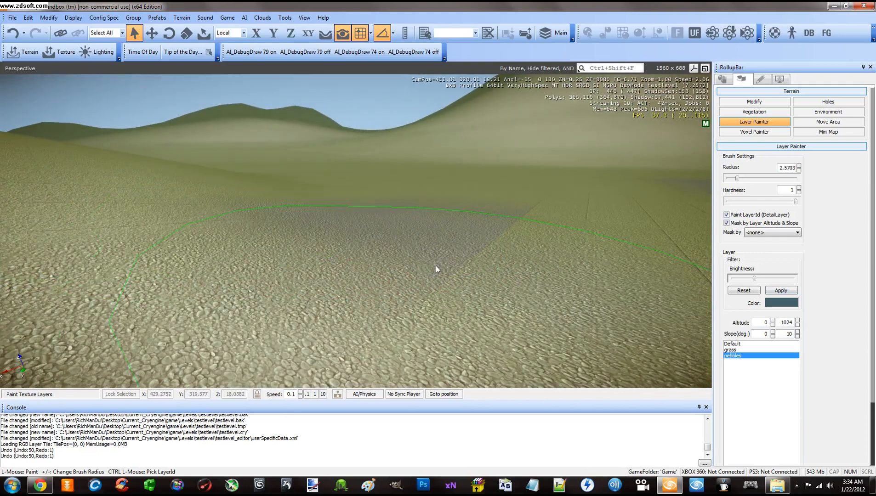
pyautogui.press('s')
pyautogui.moveTo(281, 242); pyautogui.dragTo(281, 242, button='right')
pyautogui.press('a')
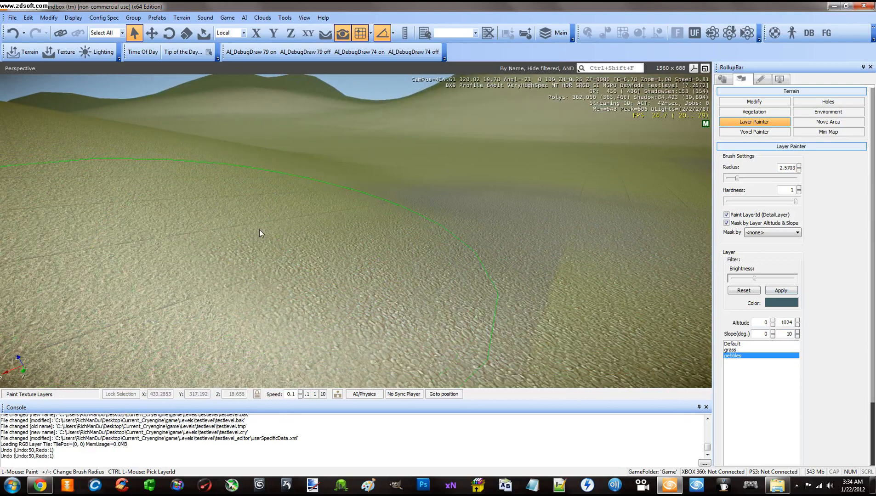
# - Set the pebbles layer's maximum altitude to 0 and its maximum slope to 90 degrees
pyautogui.doubleClick(786, 322)
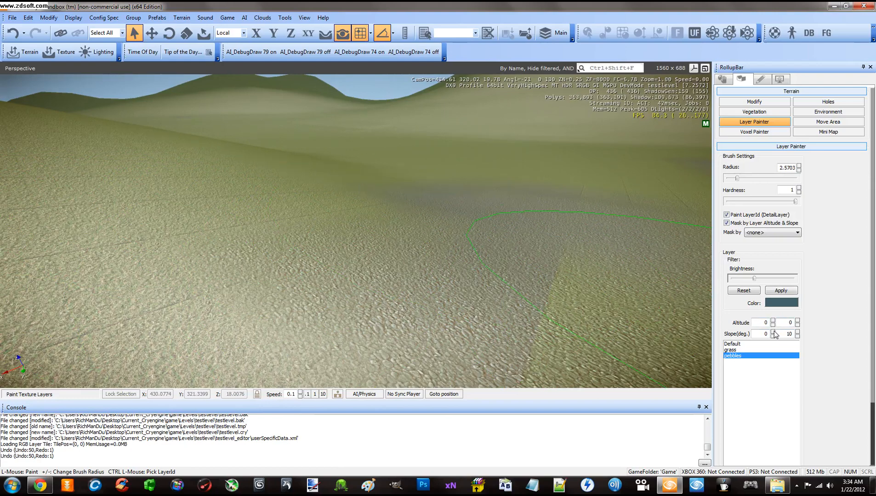
pyautogui.doubleClick(789, 334)
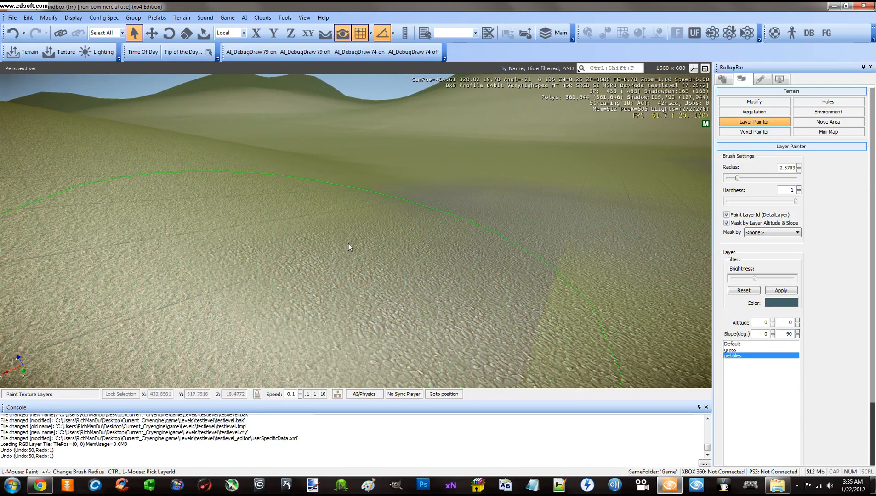
pyautogui.moveTo(433, 215); pyautogui.dragTo(428, 224, button='right')
pyautogui.press('s')
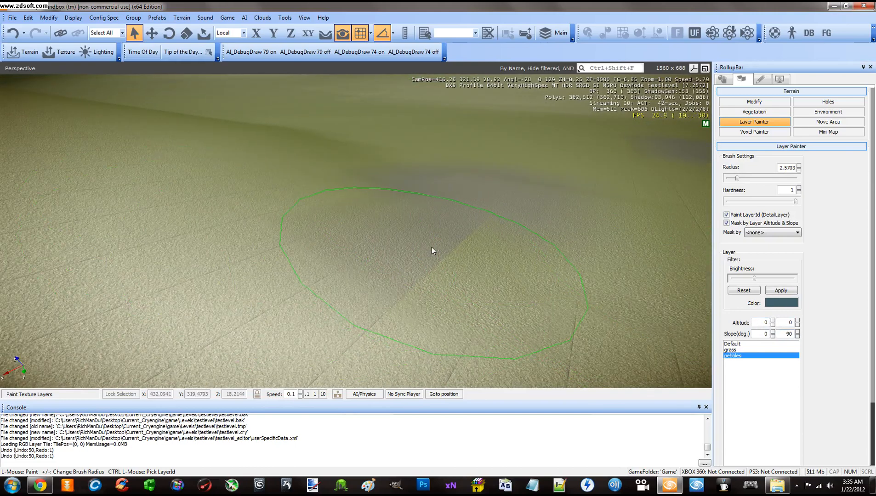
pyautogui.moveTo(588, 302); pyautogui.dragTo(587, 302, button='right')
pyautogui.press('s')
pyautogui.press('a')
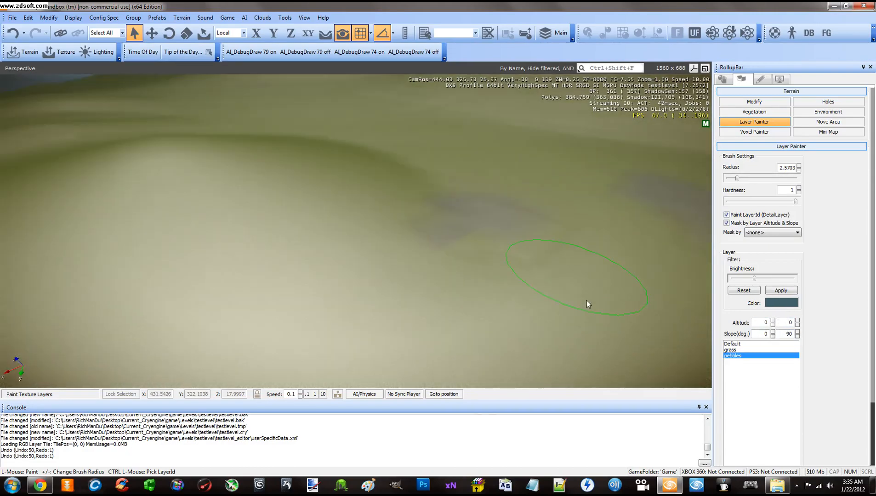
# - Compare the colour, brightness, altitude and slope settings of the grass and pebbles layers
pyautogui.click(777, 290)
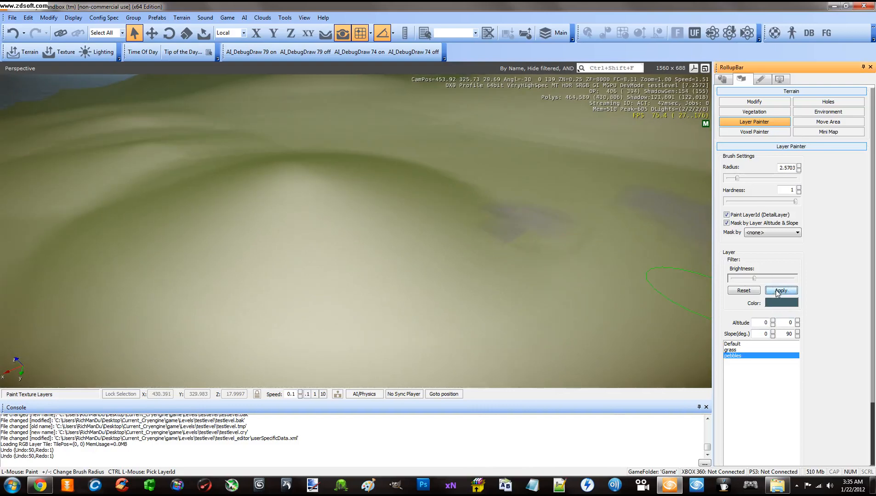
pyautogui.click(731, 349)
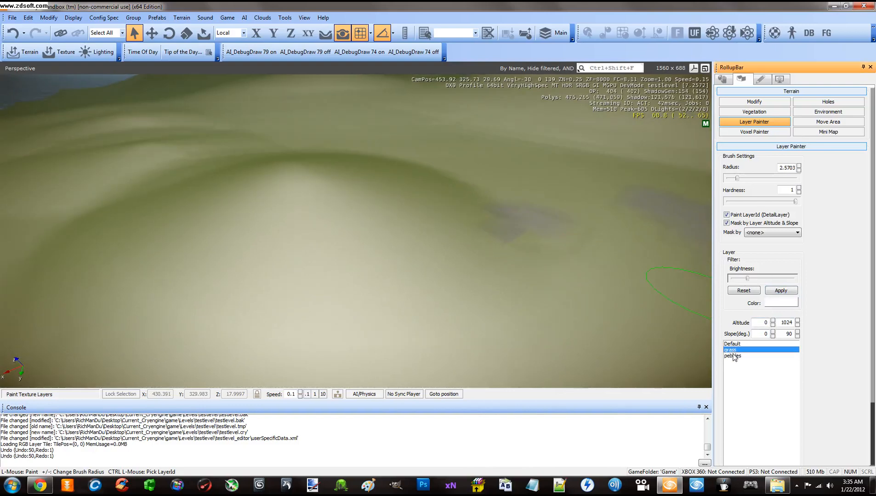
pyautogui.moveTo(583, 286); pyautogui.dragTo(583, 287, button='right')
pyautogui.press('w')
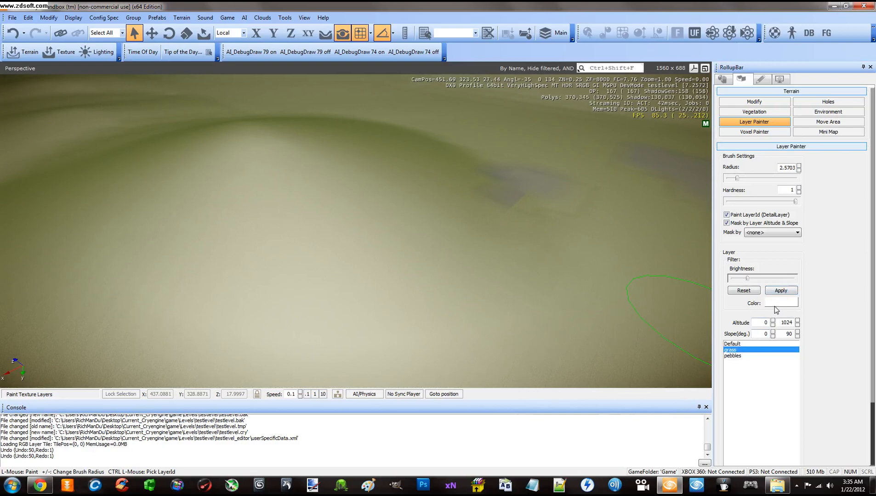
pyautogui.click(737, 357)
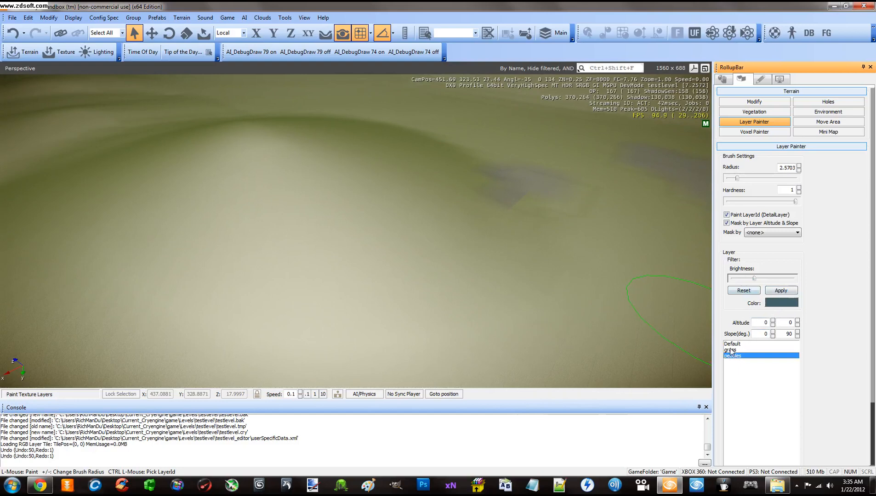
# - Change the grass layer's filter colour from the layer list to a muted dark green
pyautogui.click(731, 350)
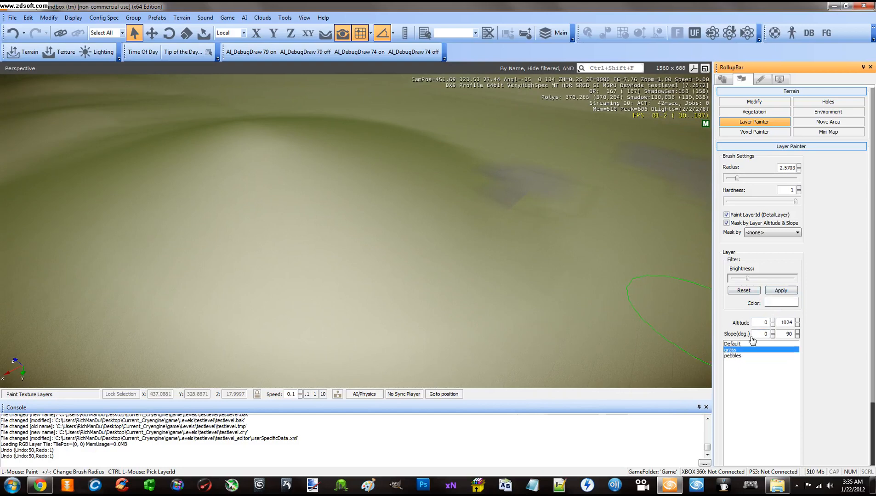
pyautogui.click(772, 302)
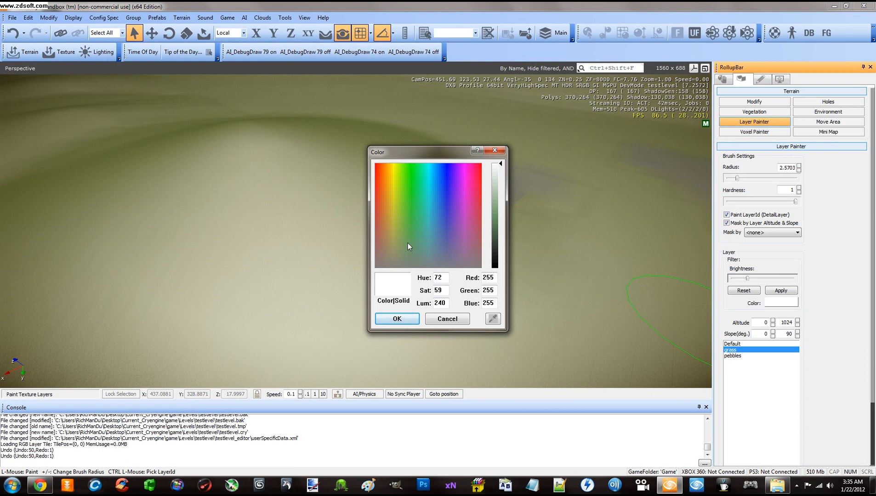
pyautogui.moveTo(495, 189); pyautogui.dragTo(501, 232)
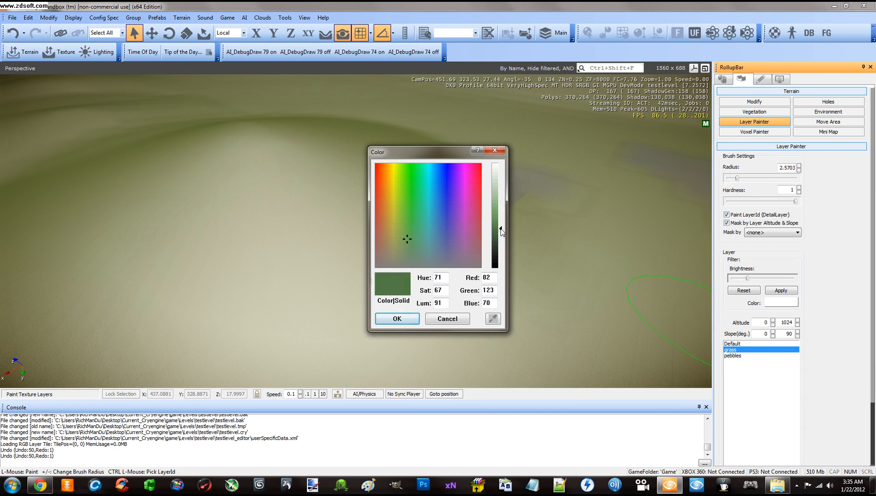
pyautogui.moveTo(409, 241); pyautogui.dragTo(407, 247)
pyautogui.click(406, 318)
# - Paint the recoloured grass layer across the ground at the foot of the hill
pyautogui.moveTo(543, 275); pyautogui.dragTo(558, 273, button='right')
pyautogui.moveTo(558, 274)
pyautogui.mouseDown()
pyautogui.moveTo(585, 277)
pyautogui.moveTo(497, 240)
pyautogui.moveTo(565, 278)
pyautogui.mouseUp()
pyautogui.press('w')
pyautogui.press('w')
pyautogui.moveTo(566, 276); pyautogui.dragTo(561, 274, button='right')
pyautogui.press('s')
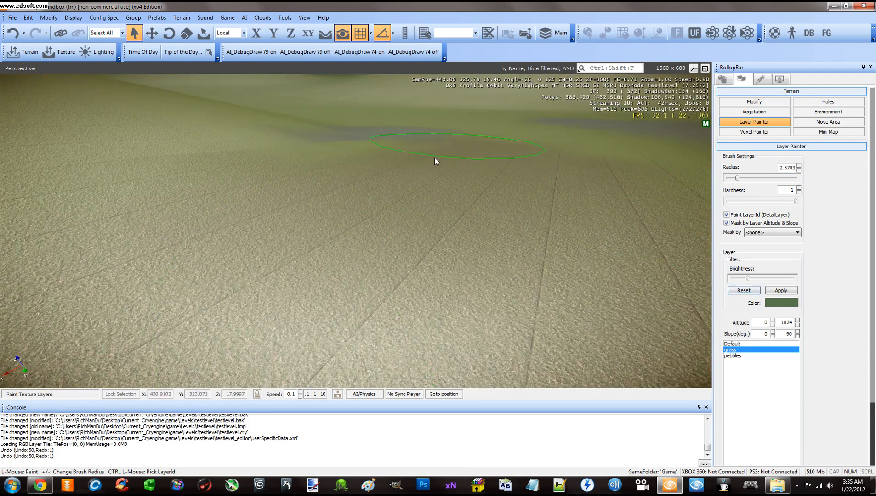
pyautogui.press('w')
pyautogui.moveTo(522, 253); pyautogui.dragTo(522, 253, button='right')
# - Raise the grass layer's brightness slightly and try it on the ground by the hillside
pyautogui.click(747, 279)
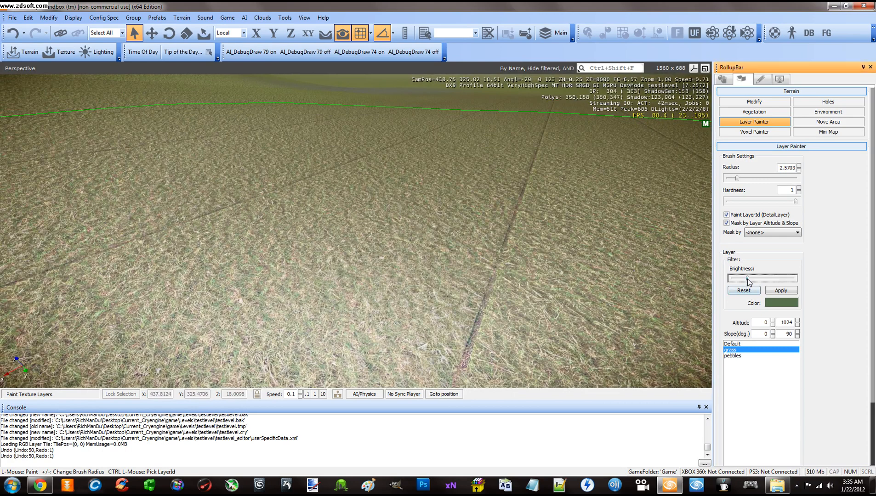
pyautogui.moveTo(755, 280); pyautogui.dragTo(757, 279)
pyautogui.moveTo(454, 196); pyautogui.dragTo(455, 196, button='right')
pyautogui.press('s')
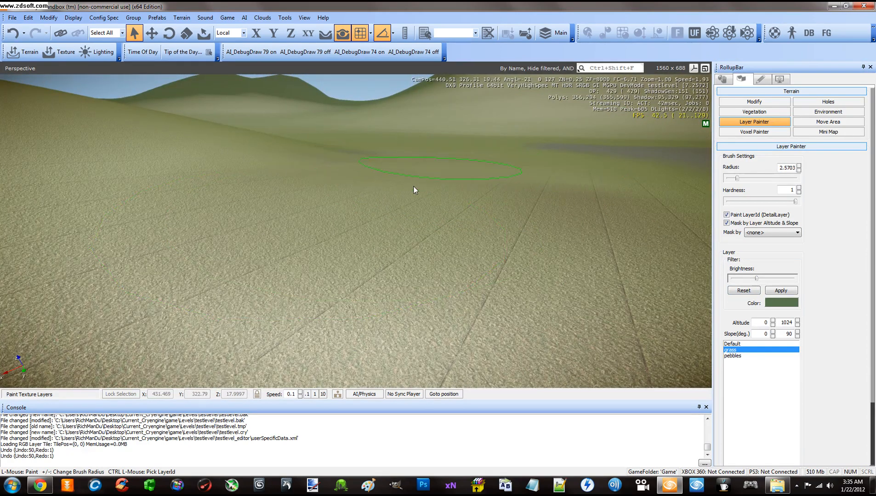
pyautogui.moveTo(425, 223)
pyautogui.mouseDown(button='right')
pyautogui.moveTo(357, 232)
pyautogui.moveTo(423, 205)
pyautogui.mouseUp(button='right')
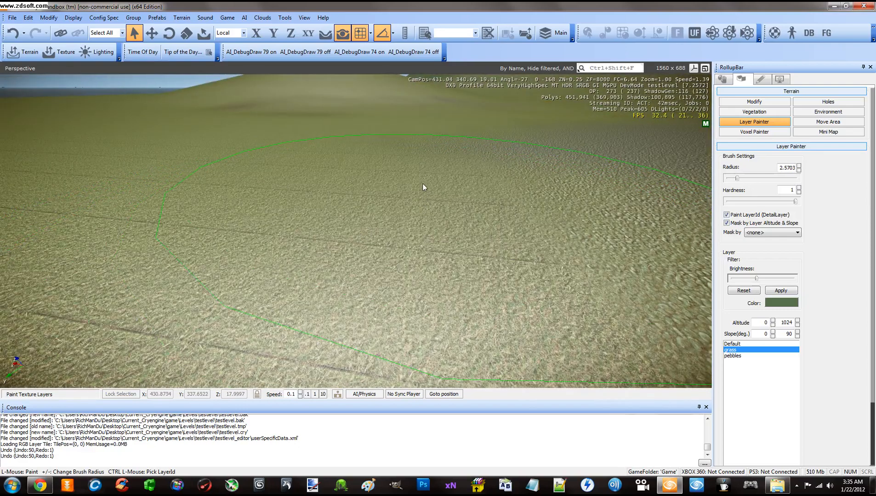
# - Paint the brightened grass layer over the pebble patches on the flat ground between the hills
pyautogui.moveTo(440, 174); pyautogui.dragTo(500, 184, button='right')
pyautogui.press('s')
pyautogui.press('w')
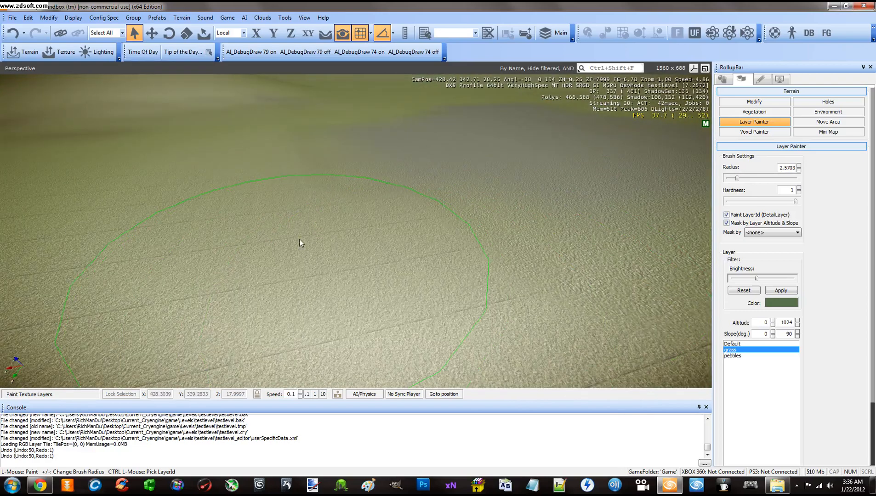
pyautogui.moveTo(523, 250); pyautogui.dragTo(501, 237, button='right')
pyautogui.press('w')
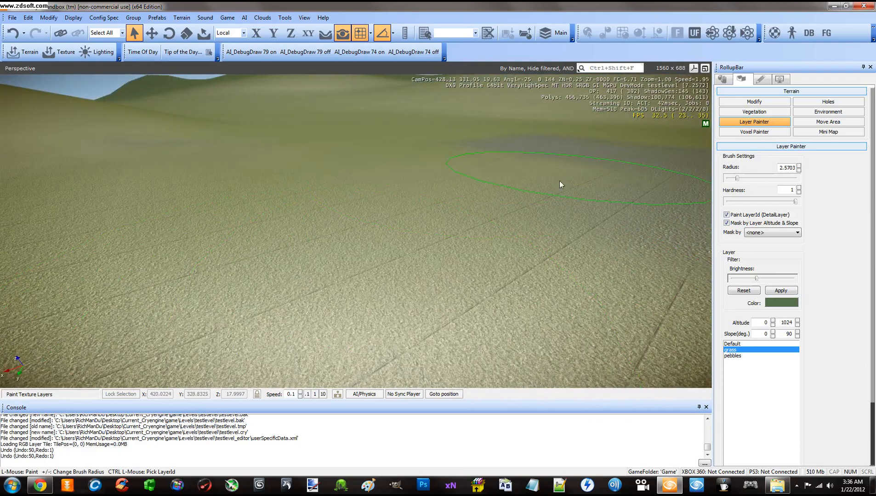
pyautogui.press('s')
pyautogui.moveTo(582, 222); pyautogui.dragTo(581, 224, button='right')
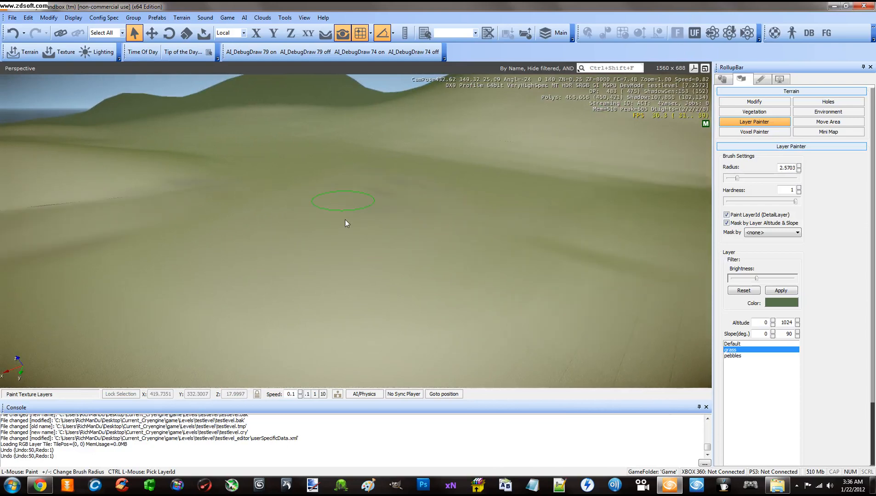
pyautogui.press('w')
pyautogui.moveTo(420, 227); pyautogui.dragTo(420, 228, button='right')
pyautogui.press('w')
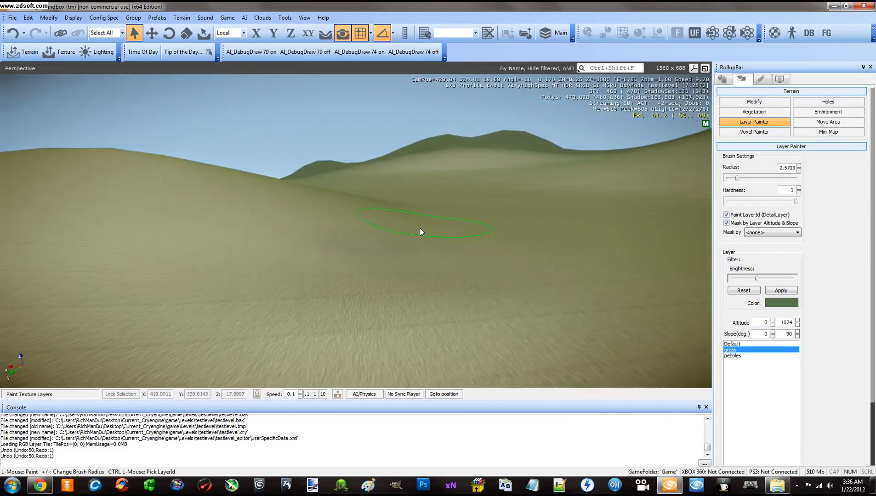
pyautogui.press('w')
pyautogui.moveTo(368, 247); pyautogui.dragTo(369, 249, button='right')
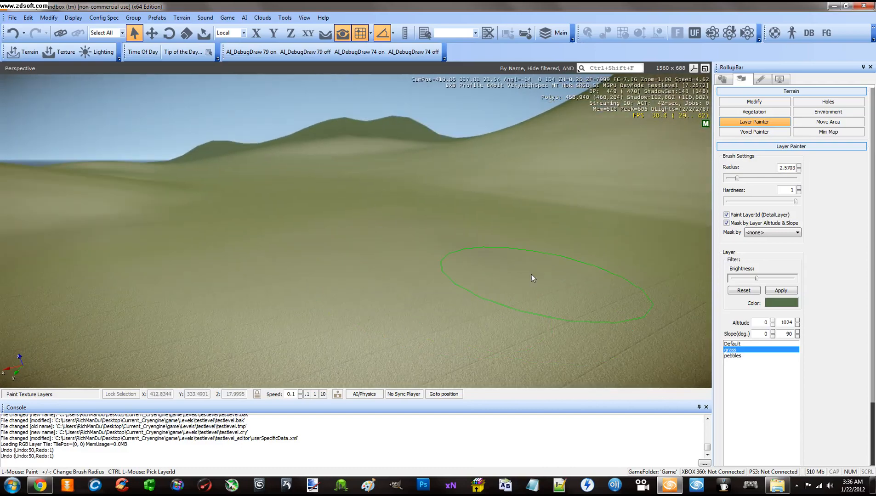
pyautogui.moveTo(410, 287); pyautogui.dragTo(410, 287, button='right')
pyautogui.moveTo(411, 290); pyautogui.dragTo(411, 289, button='right')
pyautogui.press('a')
pyautogui.press('w')
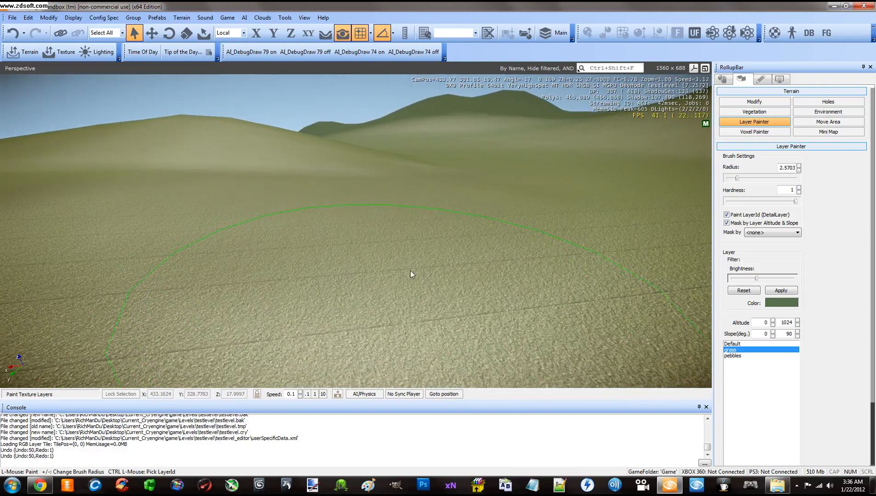
# - Set the pebbles layer's maximum altitude to 1024 and paint a patch of pebbles on the flat ground
pyautogui.click(731, 356)
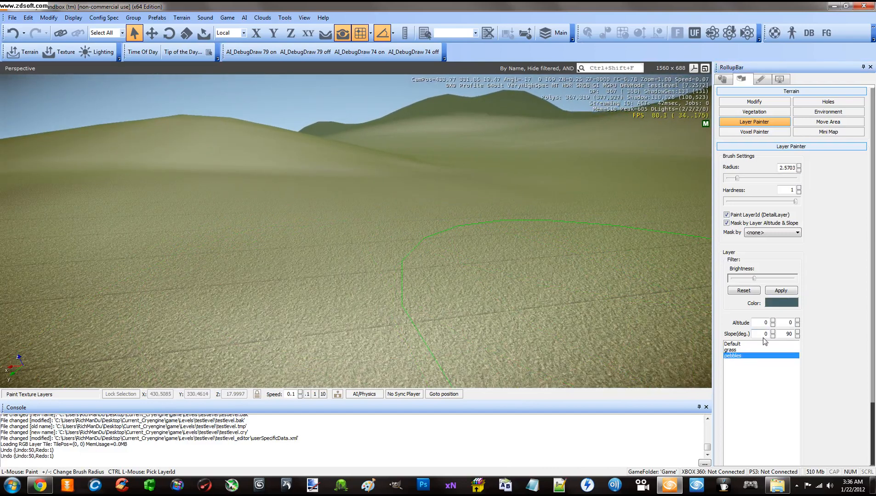
pyautogui.moveTo(517, 269); pyautogui.dragTo(518, 268, button='right')
pyautogui.press('w')
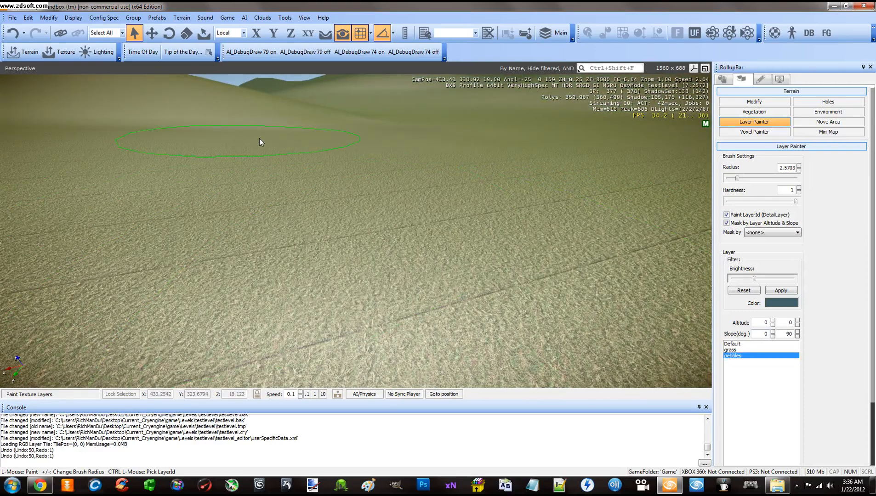
pyautogui.click(733, 356)
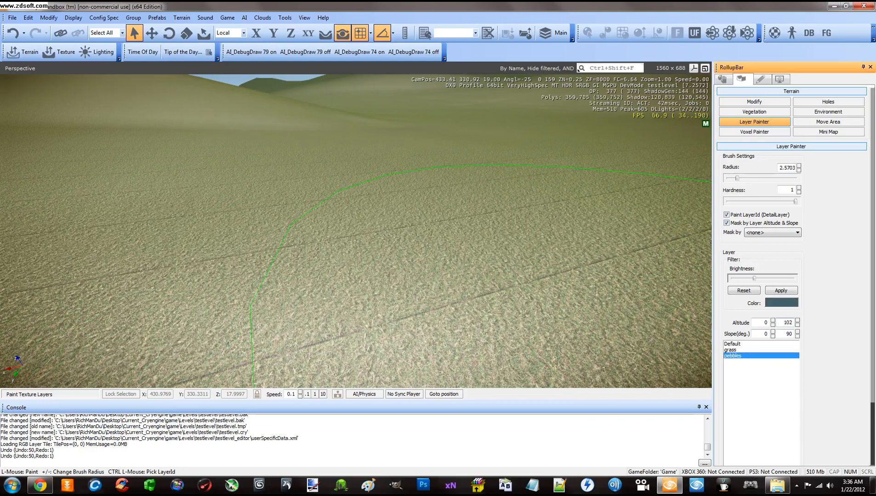
pyautogui.moveTo(455, 265)
pyautogui.mouseDown()
pyautogui.moveTo(460, 230)
pyautogui.moveTo(391, 192)
pyautogui.moveTo(352, 246)
pyautogui.mouseUp()
pyautogui.press('w')
pyautogui.moveTo(359, 246); pyautogui.dragTo(368, 246, button='right')
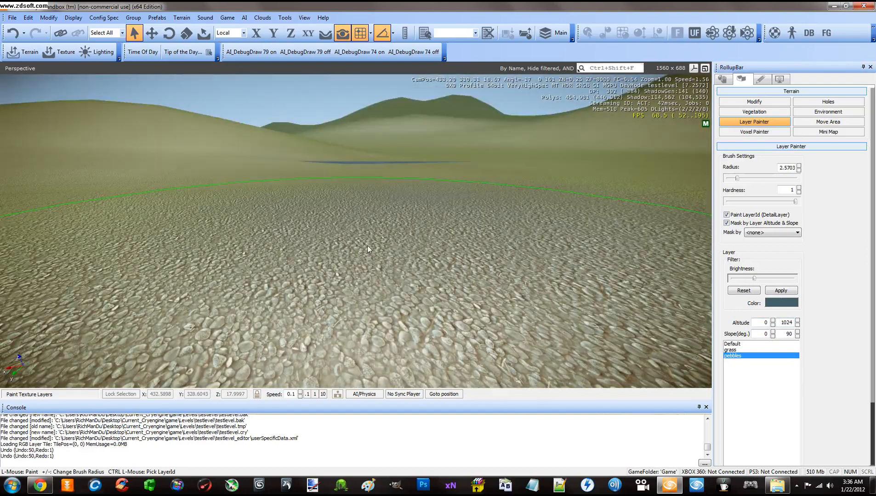
# - Leave the Layer Painter and walk over the painted pebbles in game mode, returning to the editor at the end
pyautogui.press('Escape')
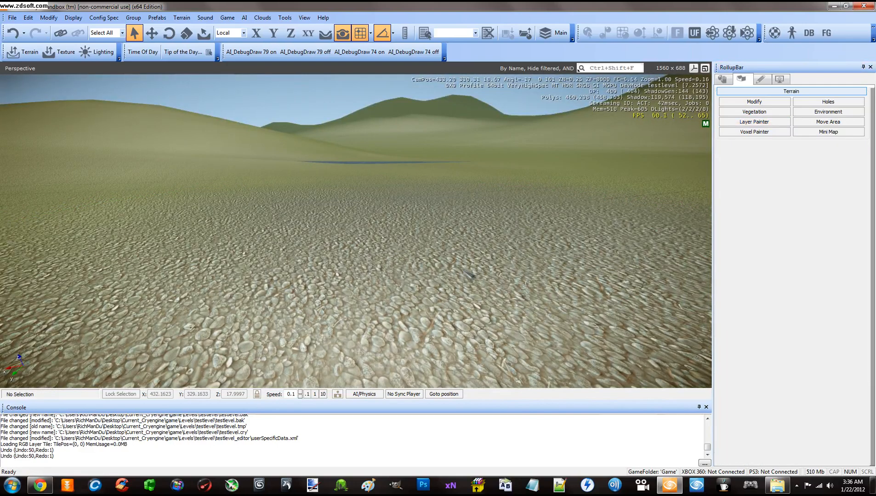
pyautogui.hotkey('ctrl', 'g')
pyautogui.press('w')
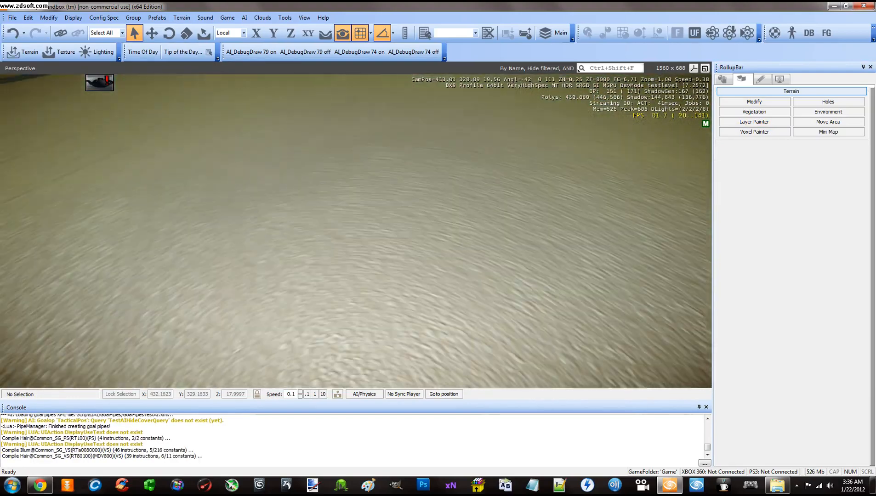
pyautogui.press('w')
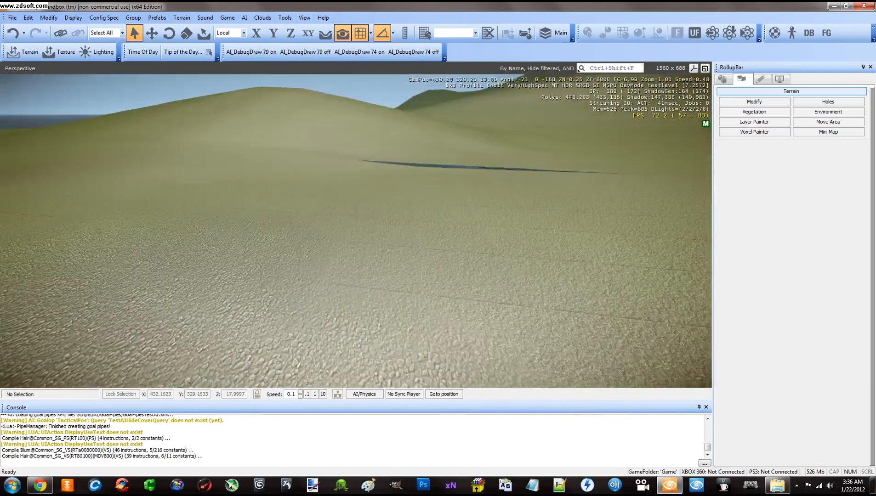
pyautogui.press('Escape')
# - Examine the painted pebbles and grass textures from different distances across the hills and flat ground
pyautogui.press('s')
pyautogui.moveTo(483, 264)
pyautogui.mouseDown(button='right')
pyautogui.moveTo(494, 261)
pyautogui.moveTo(483, 263)
pyautogui.mouseUp(button='right')
pyautogui.press('w')
pyautogui.press('w')
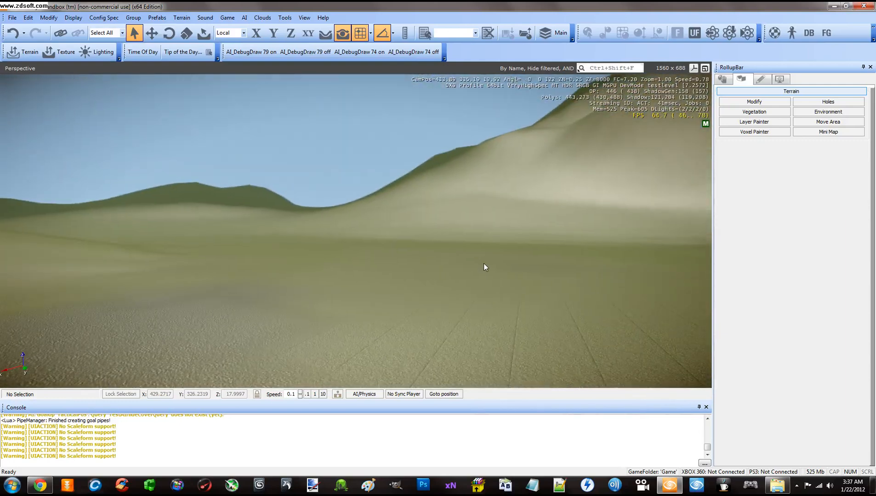
pyautogui.moveTo(371, 281); pyautogui.dragTo(402, 263, button='right')
pyautogui.press('w')
pyautogui.press('w')
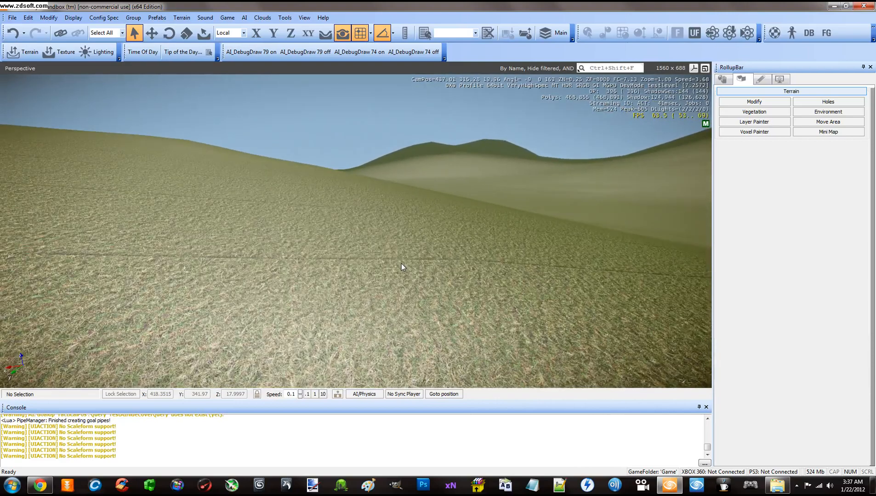
pyautogui.press('s')
pyautogui.moveTo(402, 264); pyautogui.dragTo(464, 236, button='right')
pyautogui.press('w')
pyautogui.press('s')
pyautogui.press('s')
pyautogui.press('w')
pyautogui.press('a')
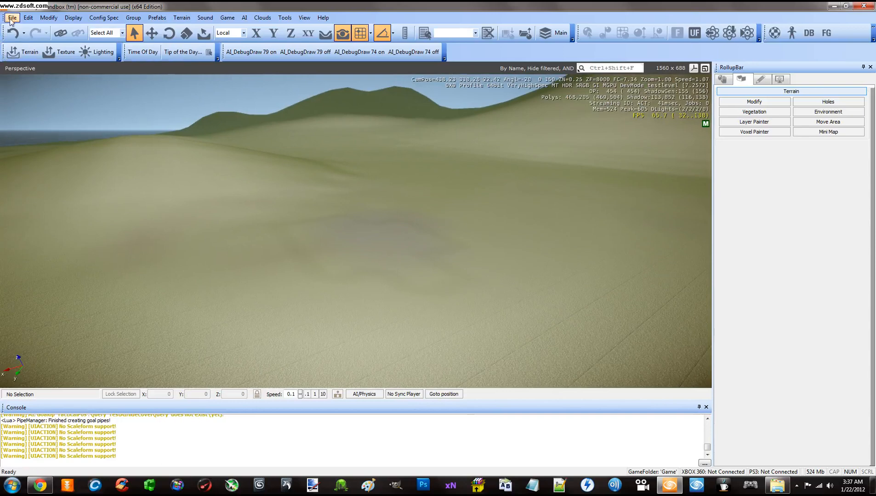
# - Close the editor, saving the changes to testlevel.cry under the Global Share project
pyautogui.click(864, 5)
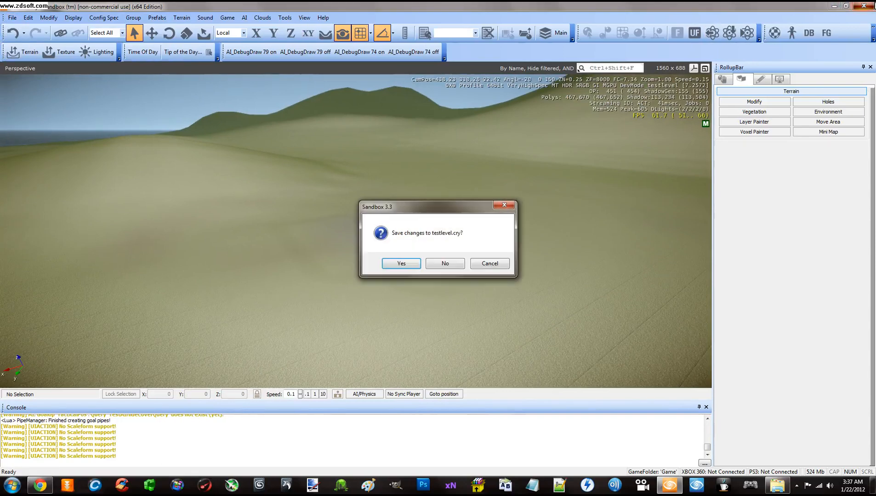
pyautogui.click(401, 264)
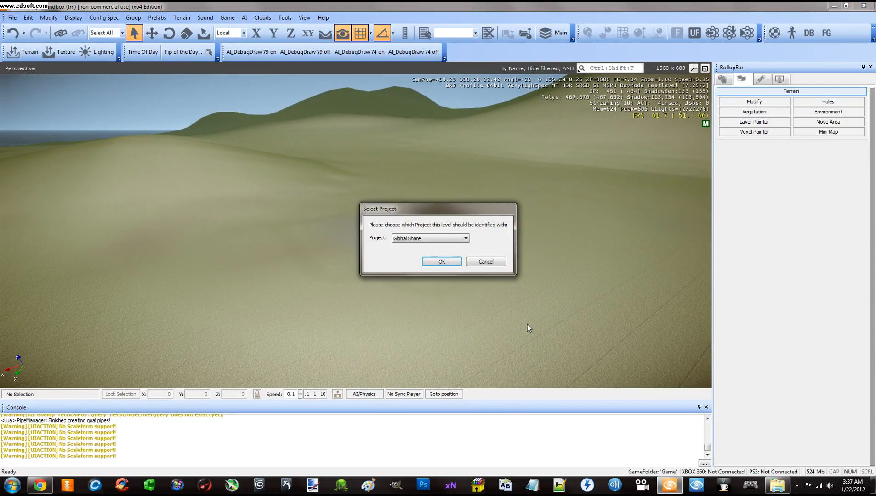
pyautogui.click(441, 261)
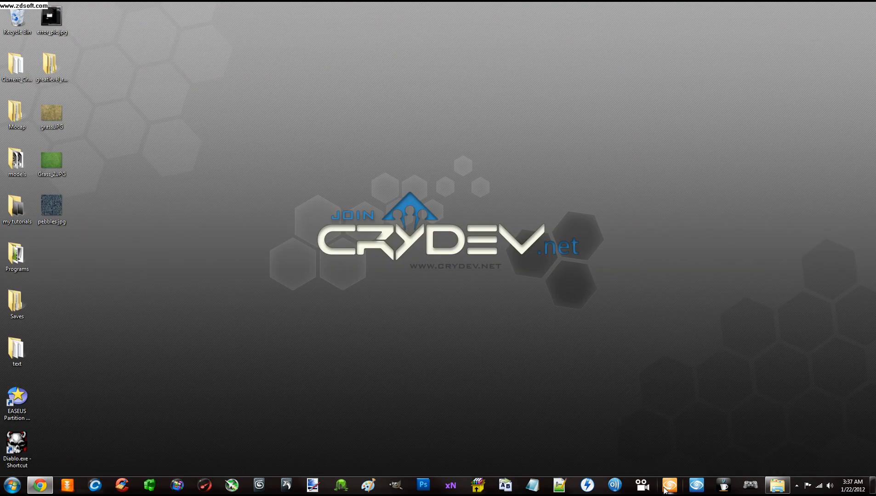
# - Relaunch the Sandbox editor and log in to CryDev with the remembered account
pyautogui.click(665, 488)
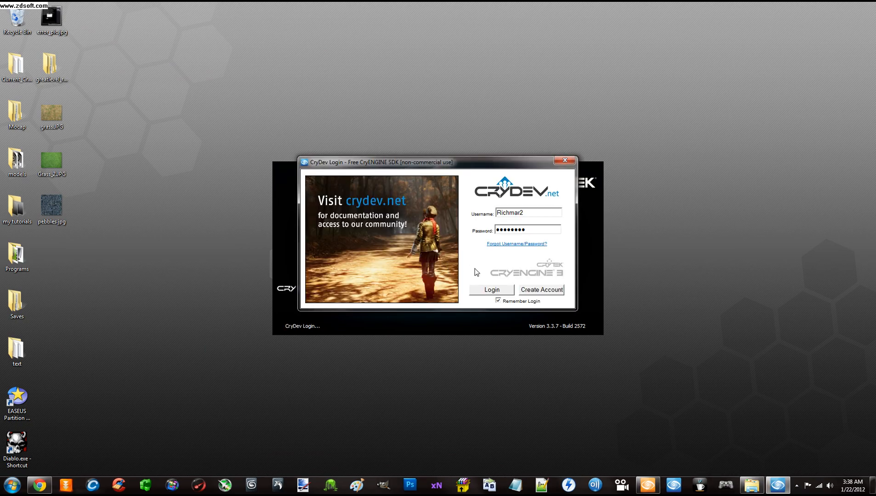
pyautogui.moveTo(465, 167); pyautogui.dragTo(466, 129)
pyautogui.click(486, 256)
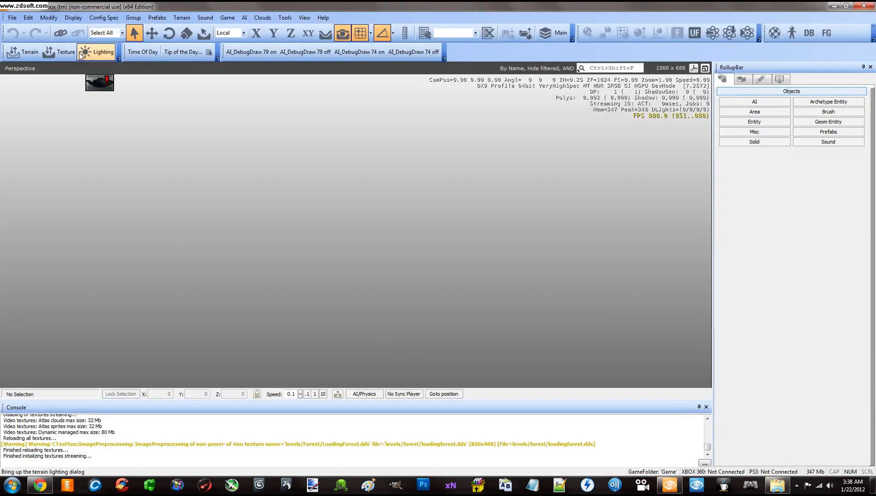
# - Create a new level named heightmaptest with a 512x512 heightmap resolution and 1 meter per unit
pyautogui.click(13, 18)
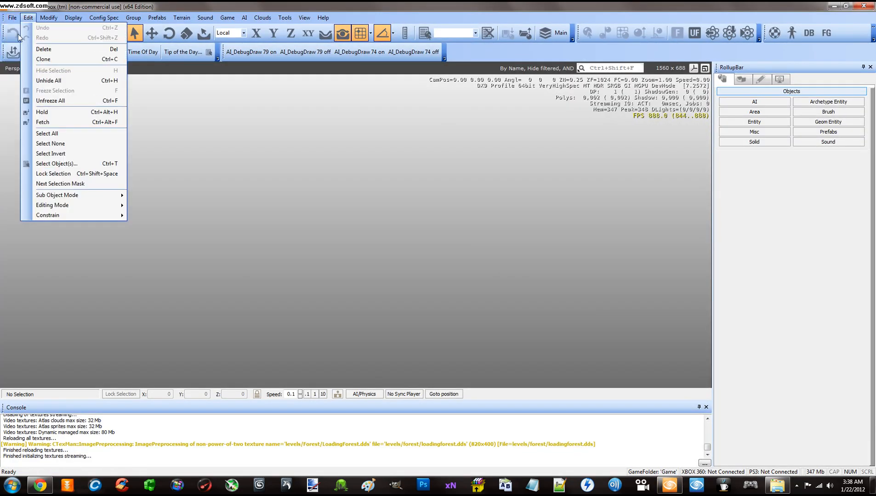
pyautogui.click(25, 29)
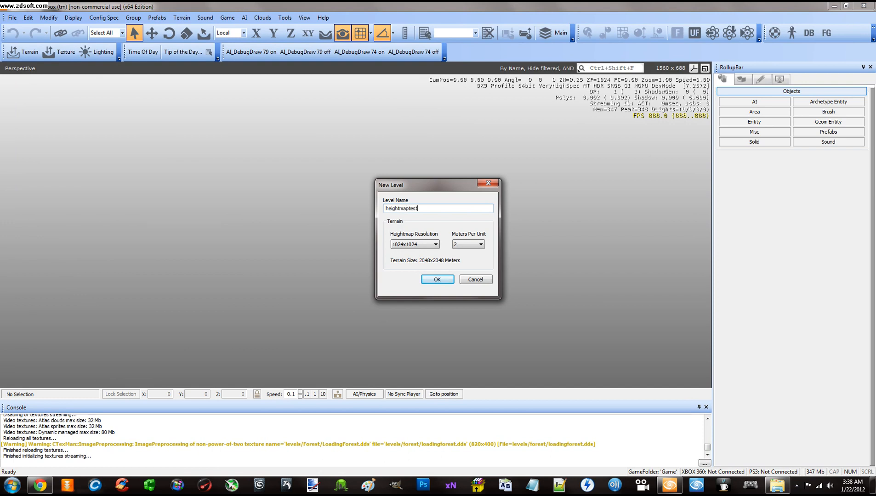
pyautogui.click(417, 244)
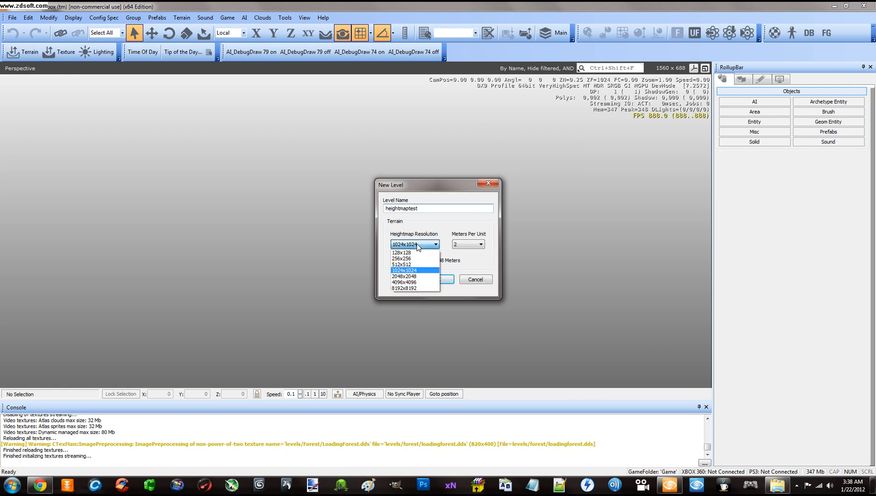
pyautogui.click(414, 265)
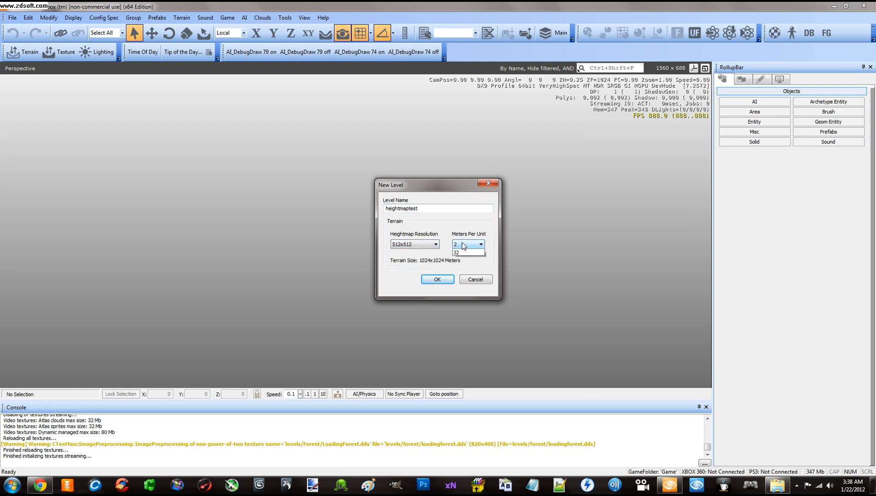
pyautogui.click(468, 244)
pyautogui.click(464, 253)
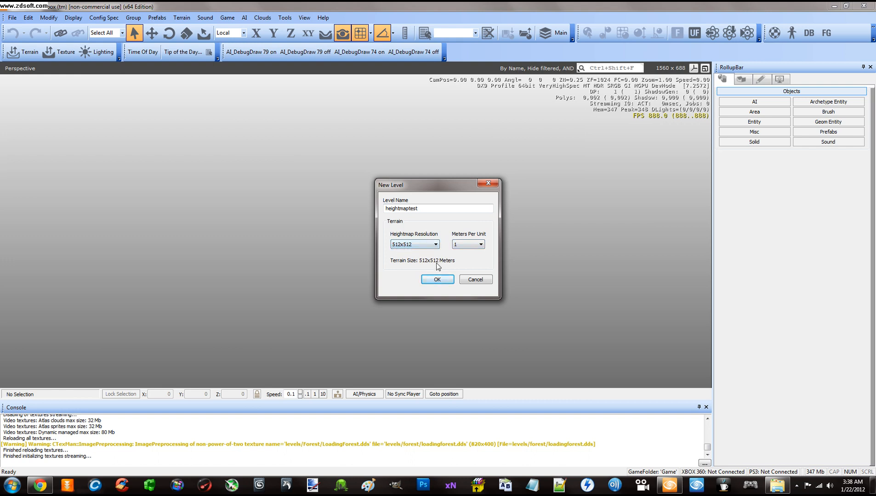
pyautogui.click(434, 280)
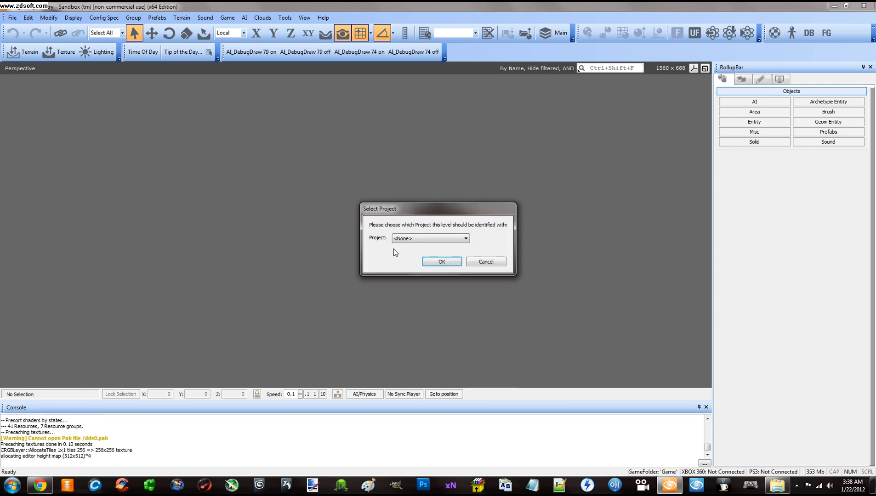
# - Assign the new level to the Global Share project
pyautogui.click(445, 239)
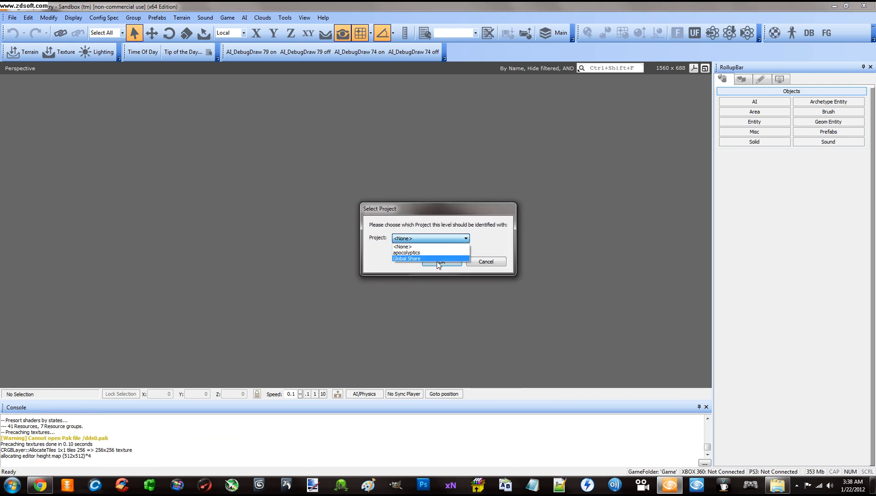
pyautogui.click(436, 258)
pyautogui.click(441, 261)
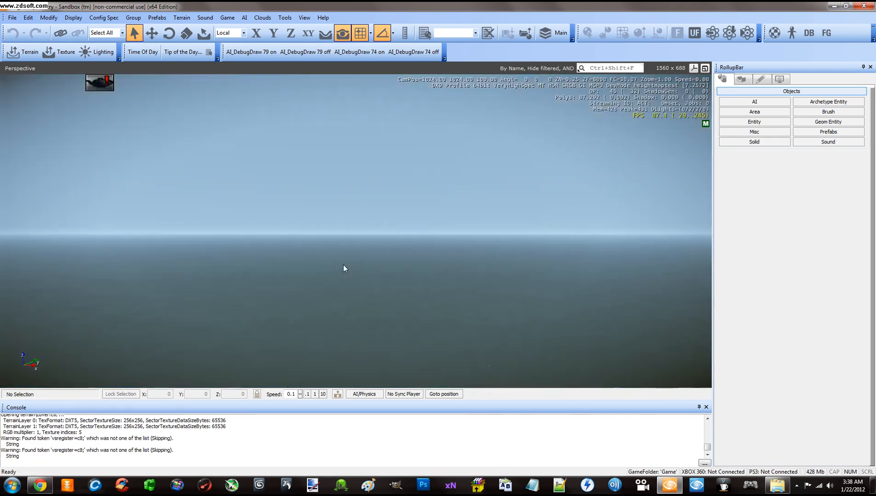
# - Fly the camera around and down over the ocean to inspect the empty new level
pyautogui.moveTo(344, 265); pyautogui.dragTo(358, 283, button='right')
pyautogui.press('s')
pyautogui.press('w')
pyautogui.press('w')
pyautogui.press('w')
pyautogui.press('s')
pyautogui.press('a')
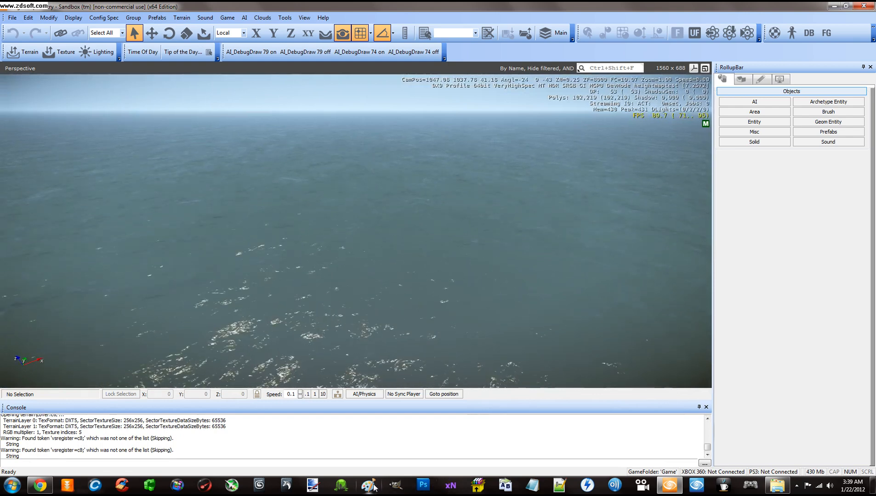
# - Switch to Photoshop and create a new 512 x 512 pixel document named testheight
pyautogui.click(423, 485)
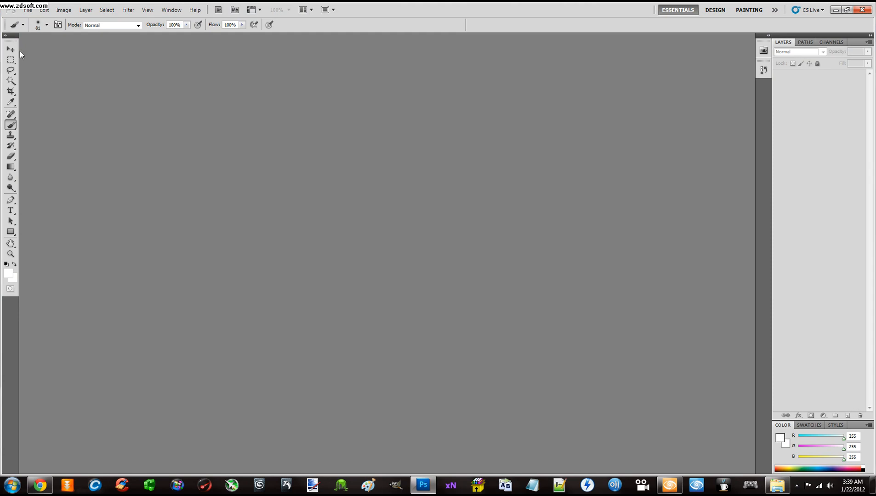
pyautogui.click(29, 11)
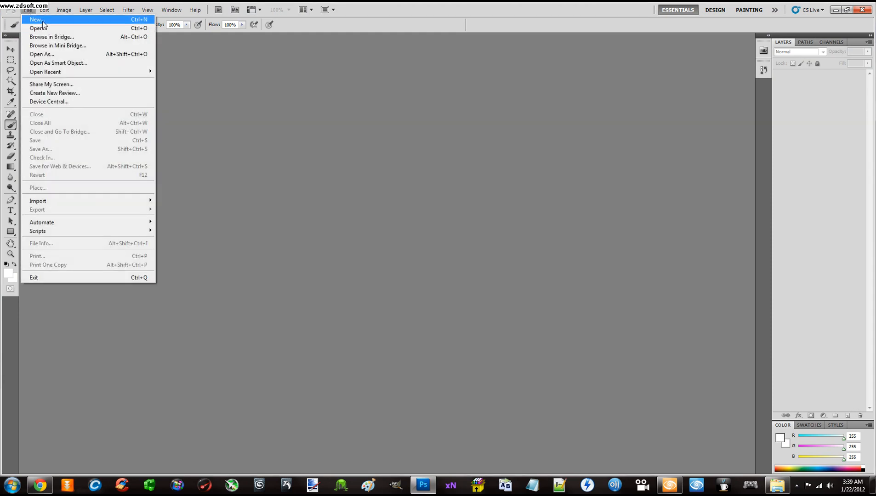
pyautogui.click(42, 19)
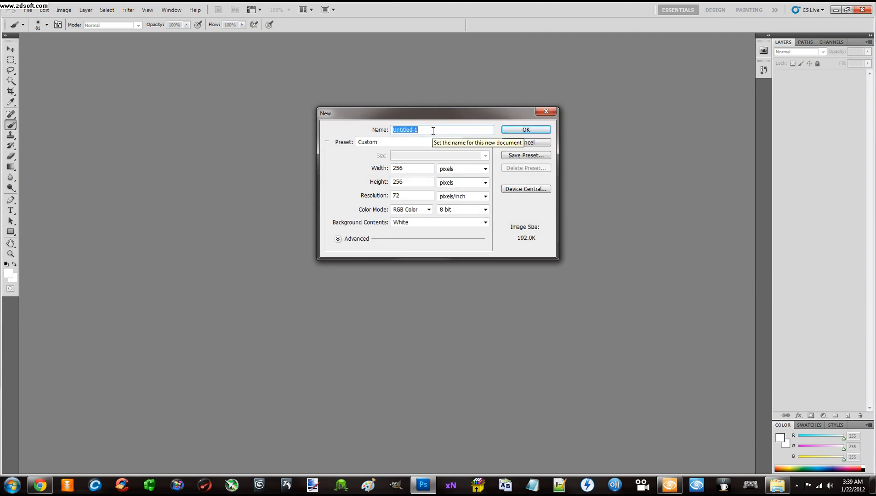
pyautogui.write('testheight')
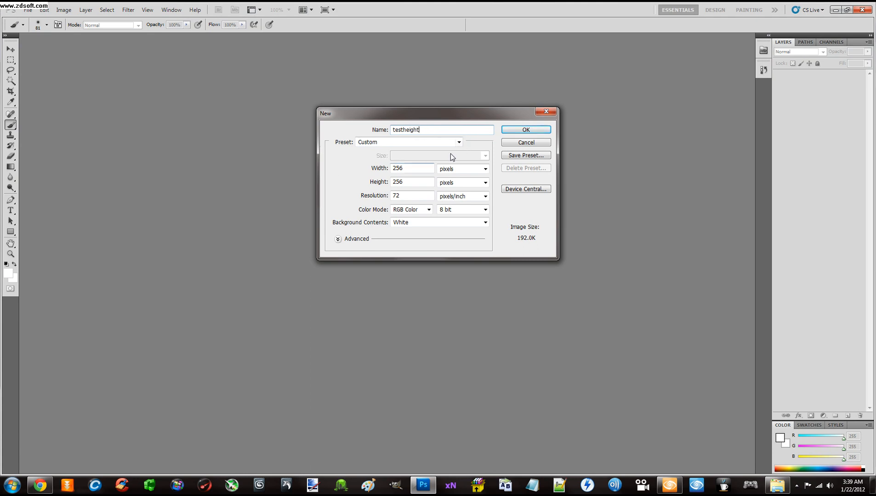
pyautogui.moveTo(415, 167); pyautogui.dragTo(385, 167)
pyautogui.write('512')
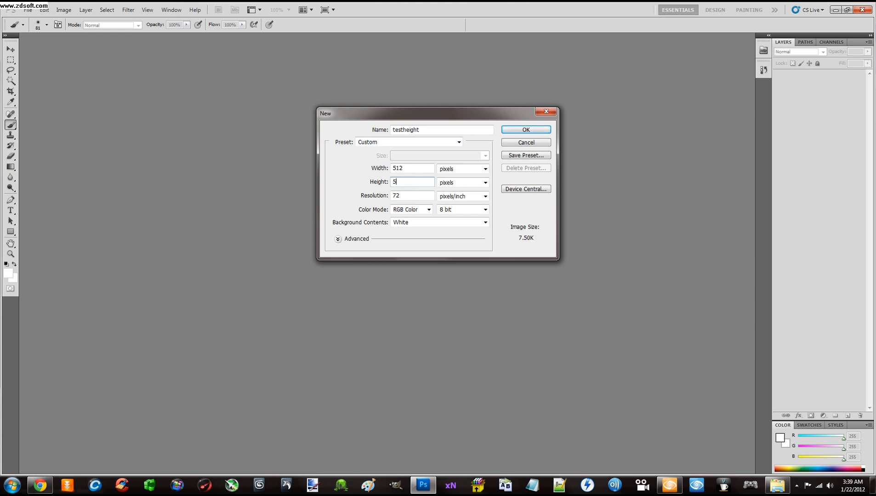
pyautogui.click(533, 132)
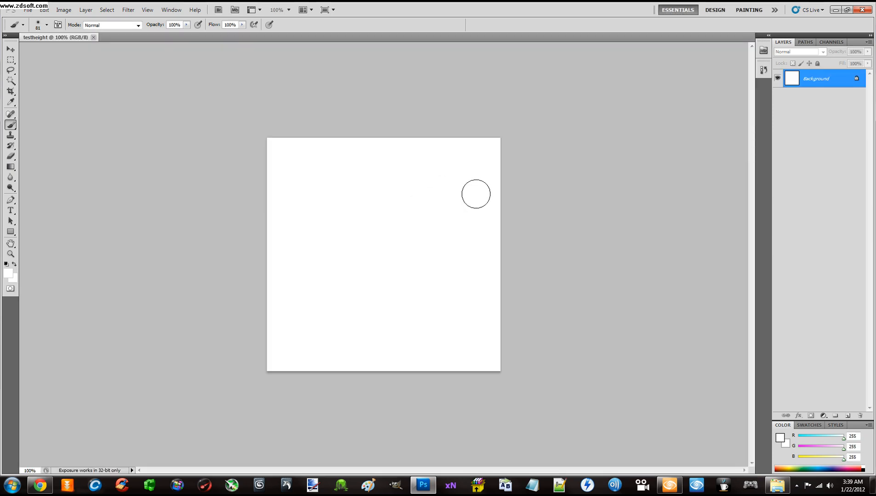
pyautogui.click(132, 10)
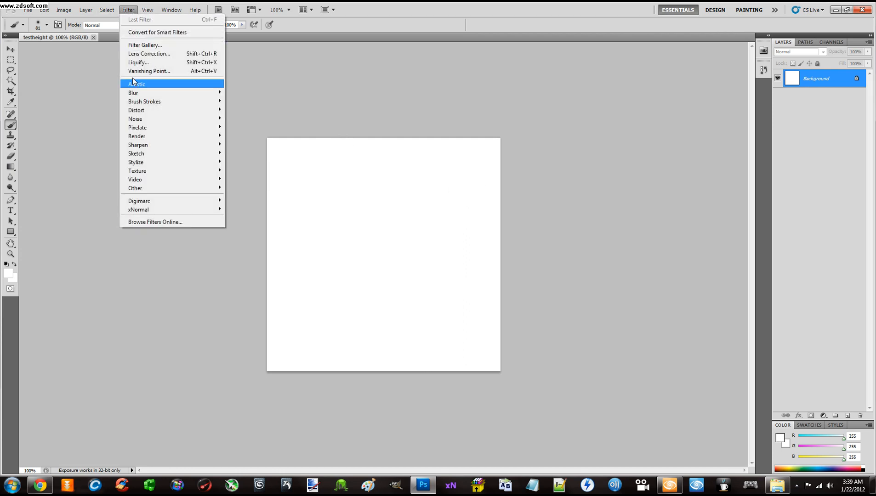
pyautogui.click(133, 11)
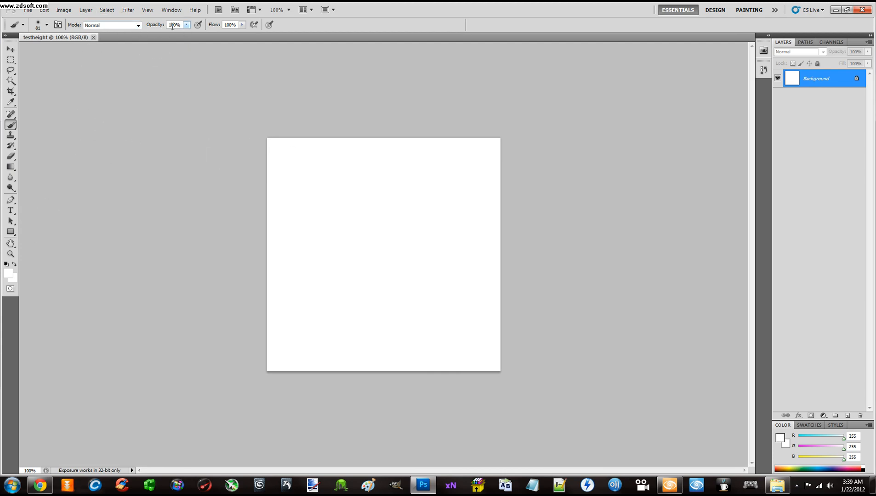
pyautogui.click(129, 10)
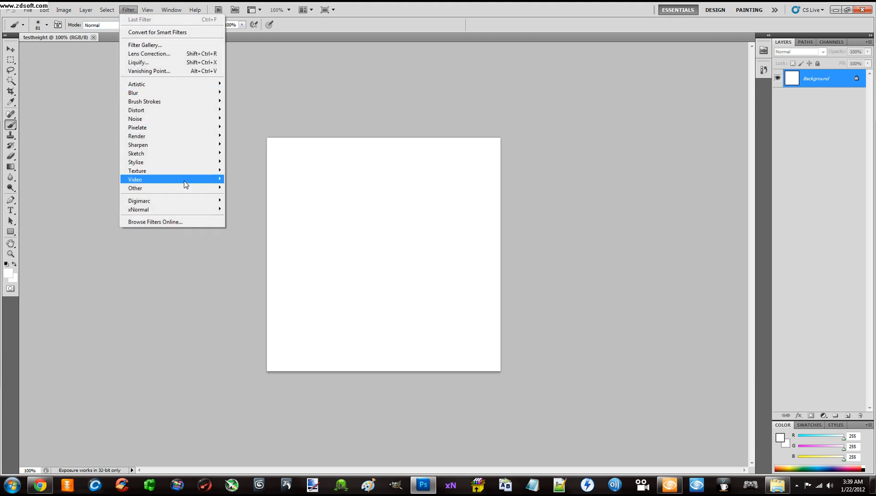
pyautogui.moveTo(160, 119)
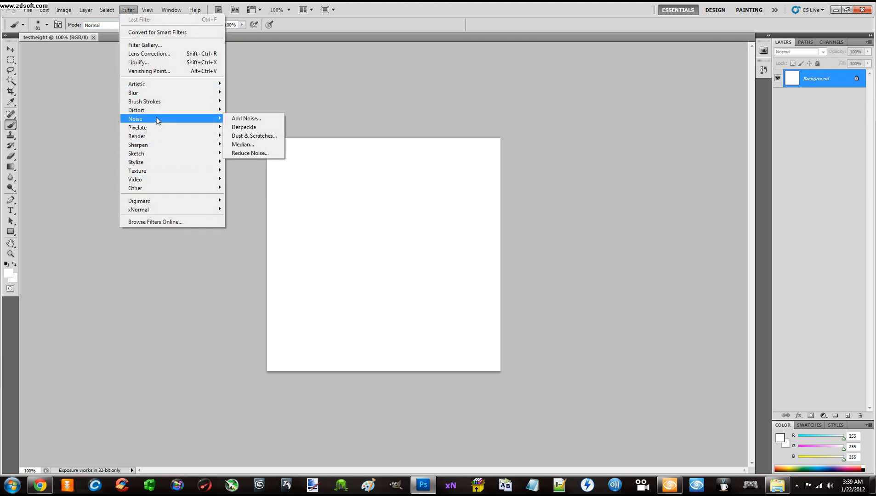
pyautogui.click(245, 119)
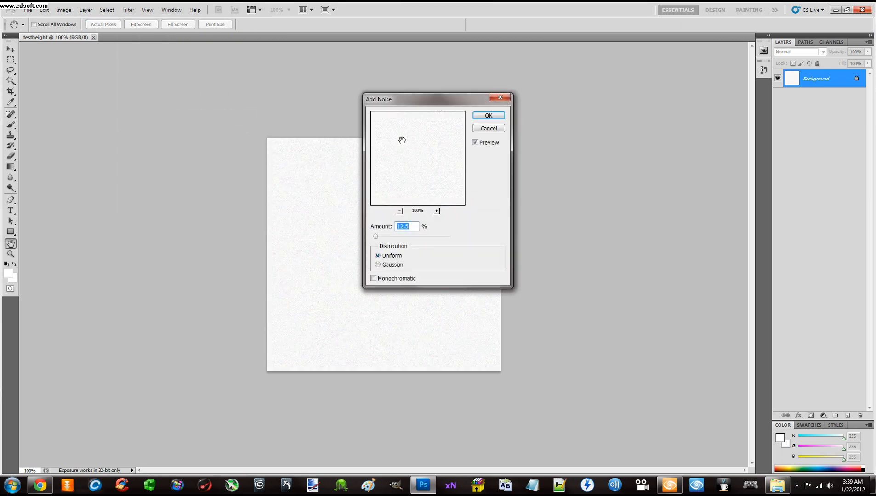
pyautogui.moveTo(429, 101); pyautogui.dragTo(518, 98)
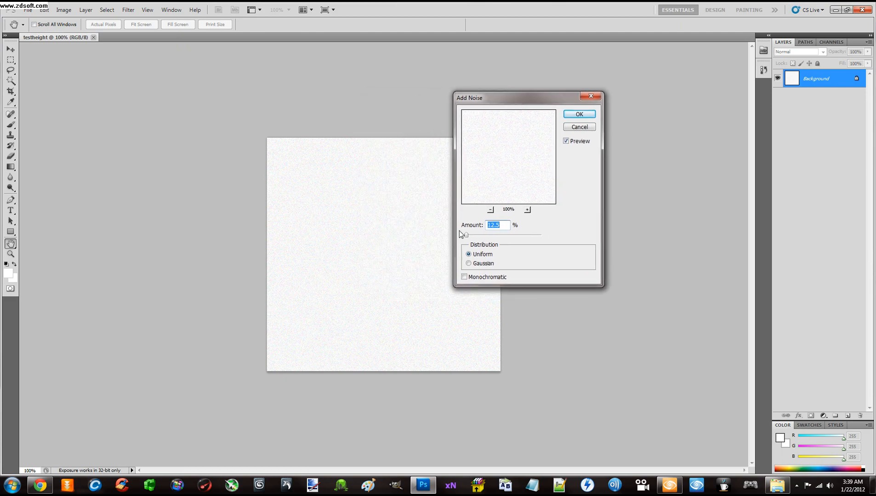
pyautogui.moveTo(467, 237)
pyautogui.mouseDown()
pyautogui.moveTo(475, 238)
pyautogui.moveTo(462, 237)
pyautogui.mouseUp()
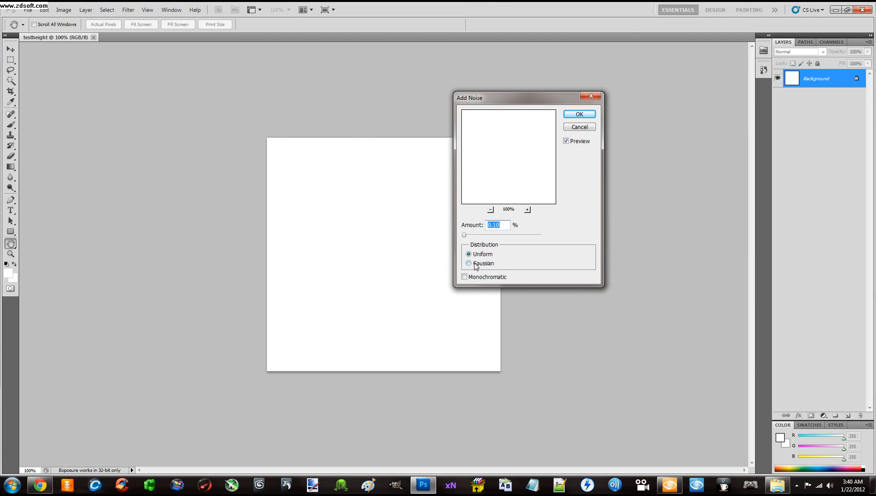
pyautogui.click(486, 277)
pyautogui.moveTo(464, 236)
pyautogui.mouseDown()
pyautogui.moveTo(521, 236)
pyautogui.moveTo(464, 237)
pyautogui.mouseUp()
pyautogui.click(580, 127)
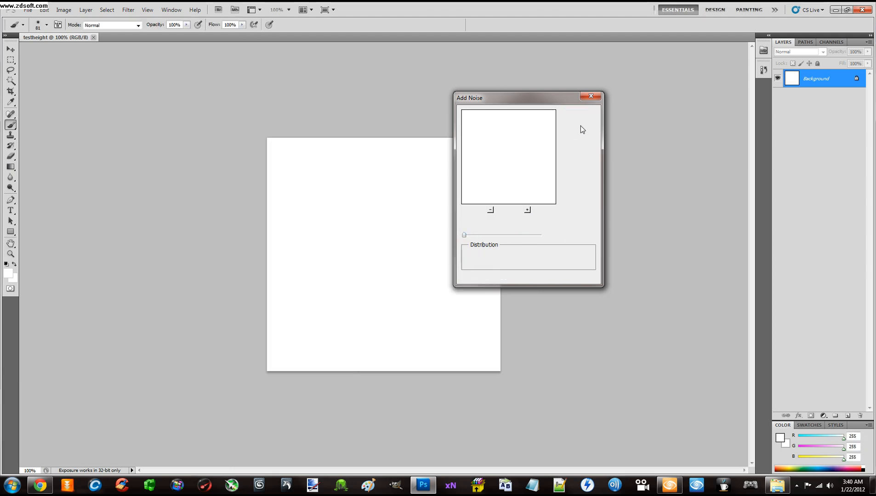
pyautogui.click(106, 9)
pyautogui.moveTo(142, 11)
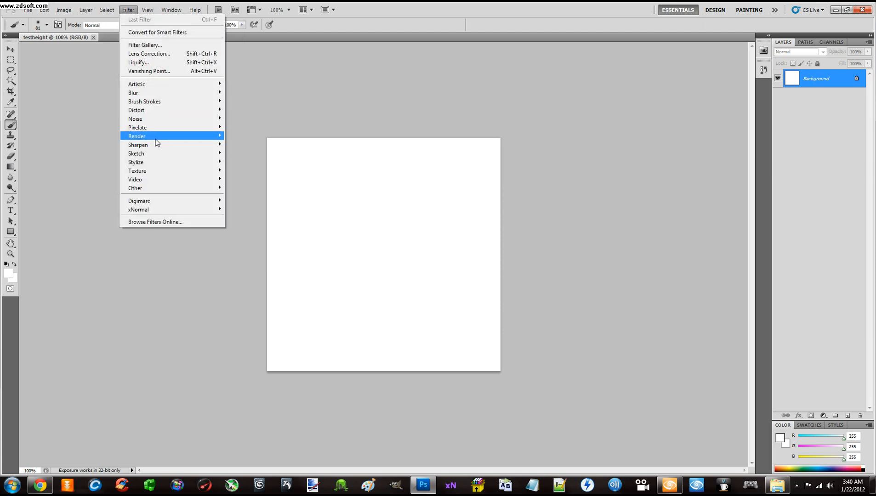
pyautogui.moveTo(160, 167)
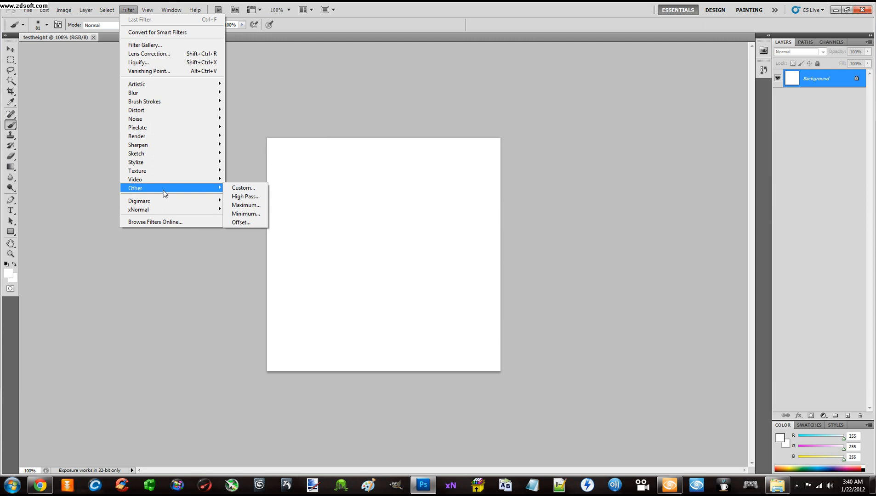
pyautogui.moveTo(150, 92)
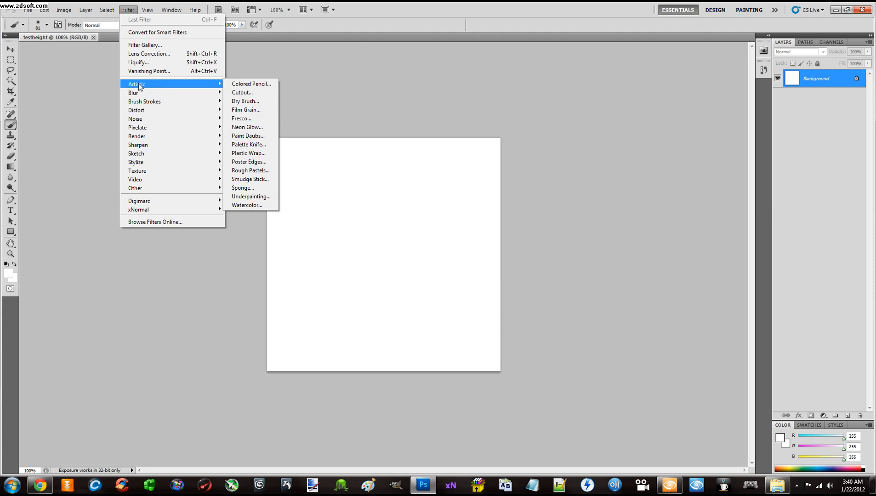
pyautogui.moveTo(138, 189)
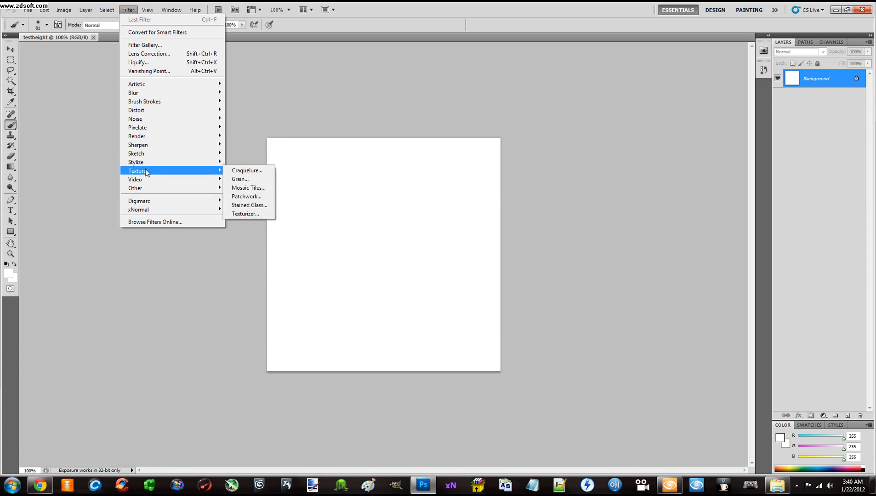
pyautogui.click(251, 107)
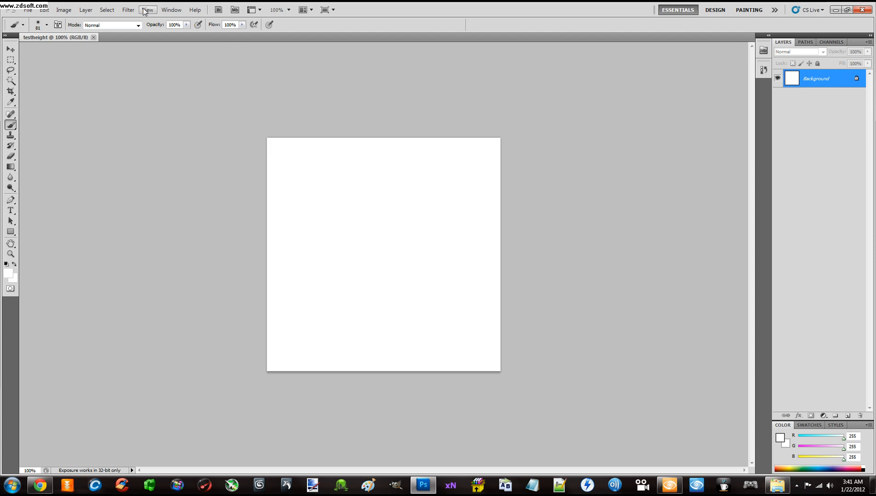
# - Apply the Clouds render filter twice to the blank white canvas
pyautogui.click(127, 10)
pyautogui.moveTo(166, 122)
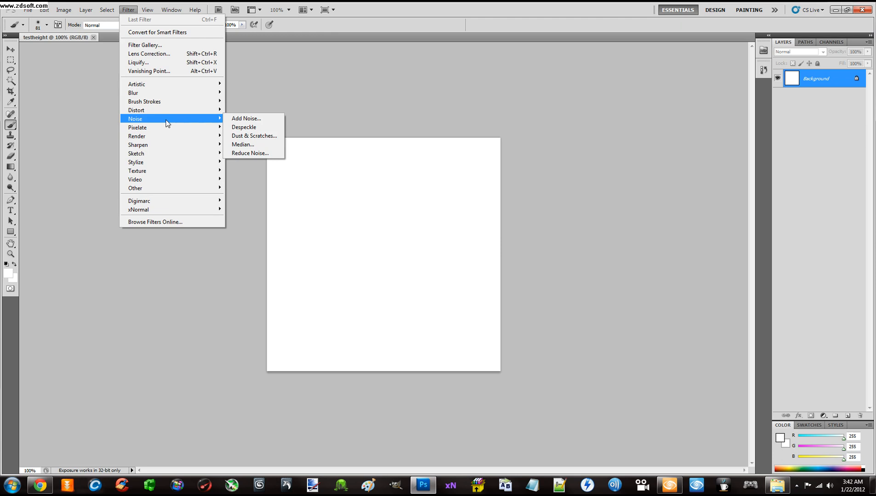
pyautogui.moveTo(167, 139)
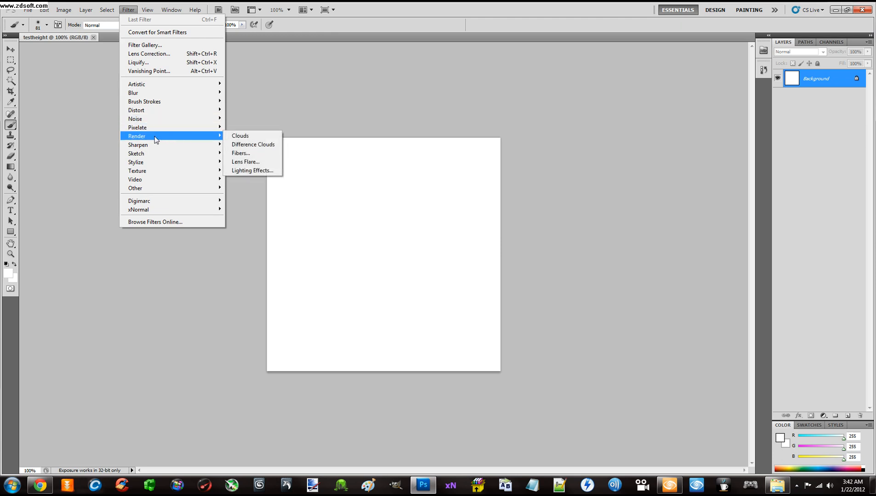
pyautogui.click(240, 136)
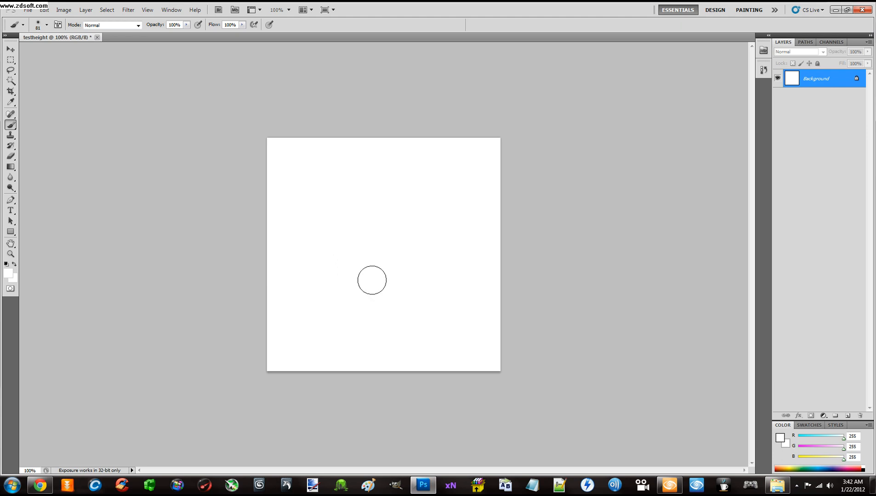
pyautogui.click(128, 10)
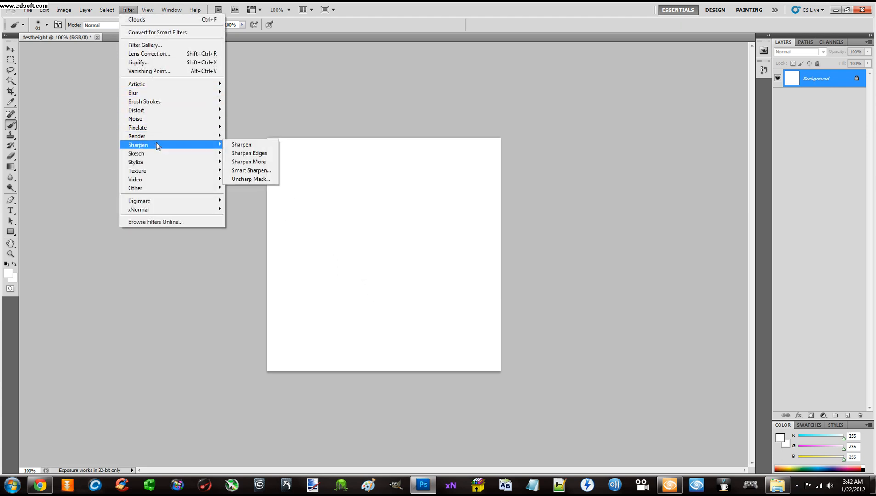
pyautogui.moveTo(158, 137)
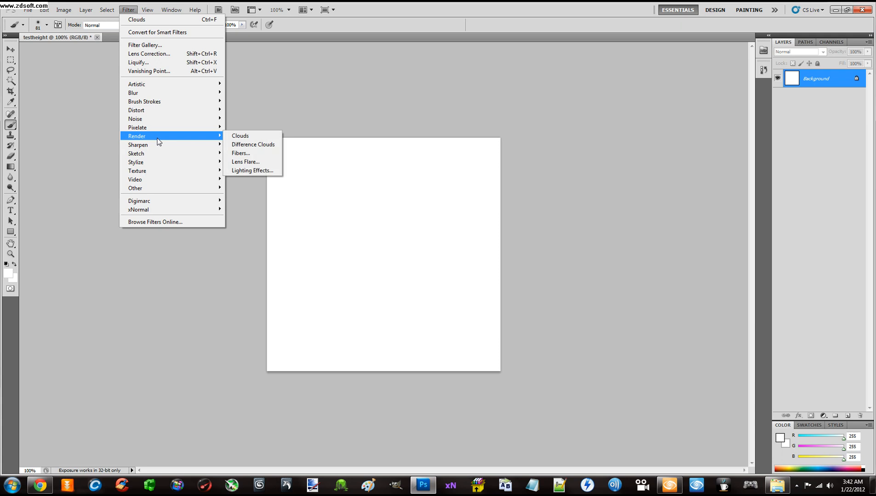
pyautogui.click(248, 136)
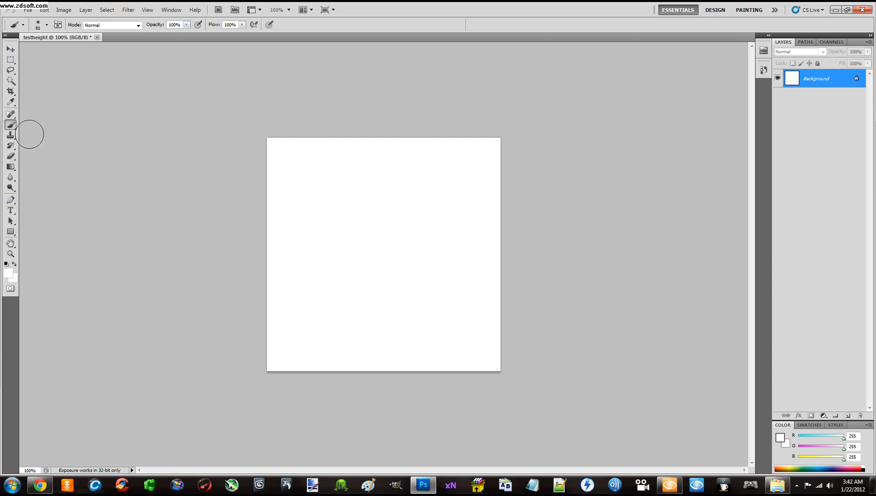
# - Set the foreground colour to black (000000) and brush broad soft strokes over most of the canvas
pyautogui.click(8, 273)
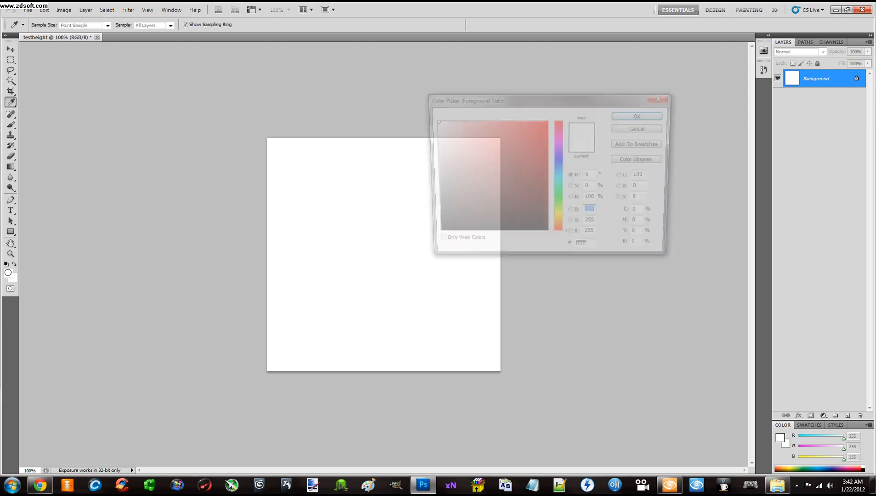
pyautogui.click(430, 234)
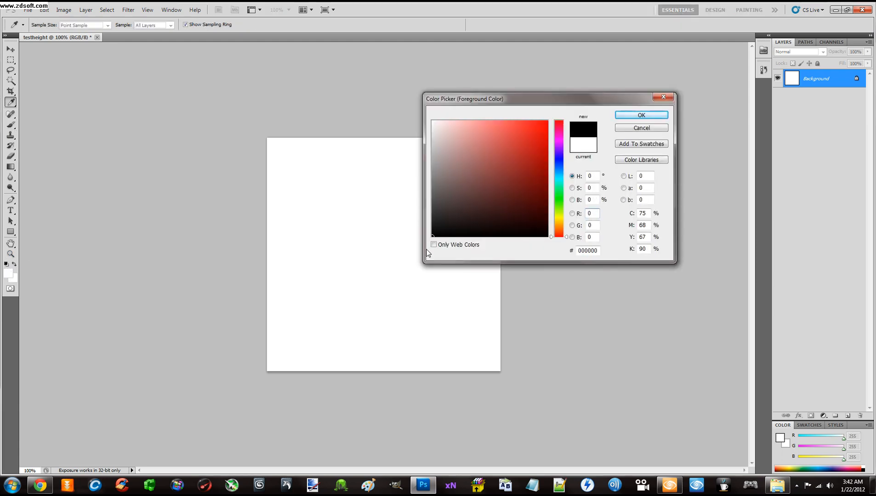
pyautogui.click(641, 115)
pyautogui.moveTo(475, 192)
pyautogui.mouseDown()
pyautogui.moveTo(416, 215)
pyautogui.moveTo(408, 229)
pyautogui.moveTo(332, 242)
pyautogui.moveTo(432, 236)
pyautogui.moveTo(366, 289)
pyautogui.moveTo(438, 248)
pyautogui.moveTo(340, 182)
pyautogui.moveTo(307, 288)
pyautogui.moveTo(427, 332)
pyautogui.moveTo(317, 348)
pyautogui.moveTo(384, 341)
pyautogui.moveTo(432, 295)
pyautogui.moveTo(462, 248)
pyautogui.moveTo(455, 178)
pyautogui.moveTo(439, 160)
pyautogui.moveTo(392, 173)
pyautogui.moveTo(346, 156)
pyautogui.moveTo(330, 197)
pyautogui.moveTo(352, 253)
pyautogui.moveTo(450, 294)
pyautogui.moveTo(471, 319)
pyautogui.moveTo(481, 338)
pyautogui.moveTo(446, 348)
pyautogui.mouseUp()
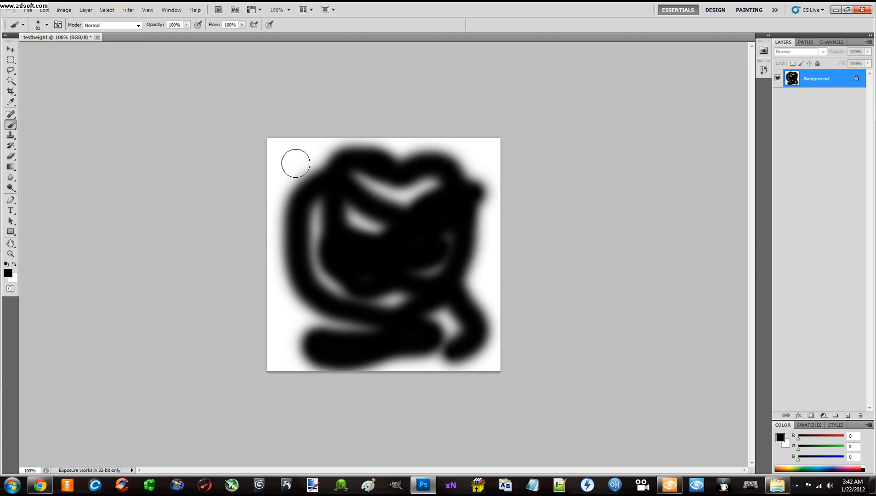
pyautogui.moveTo(295, 161)
pyautogui.mouseDown()
pyautogui.moveTo(291, 203)
pyautogui.moveTo(344, 280)
pyautogui.moveTo(408, 182)
pyautogui.moveTo(473, 190)
pyautogui.moveTo(298, 296)
pyautogui.moveTo(352, 329)
pyautogui.moveTo(456, 305)
pyautogui.mouseUp()
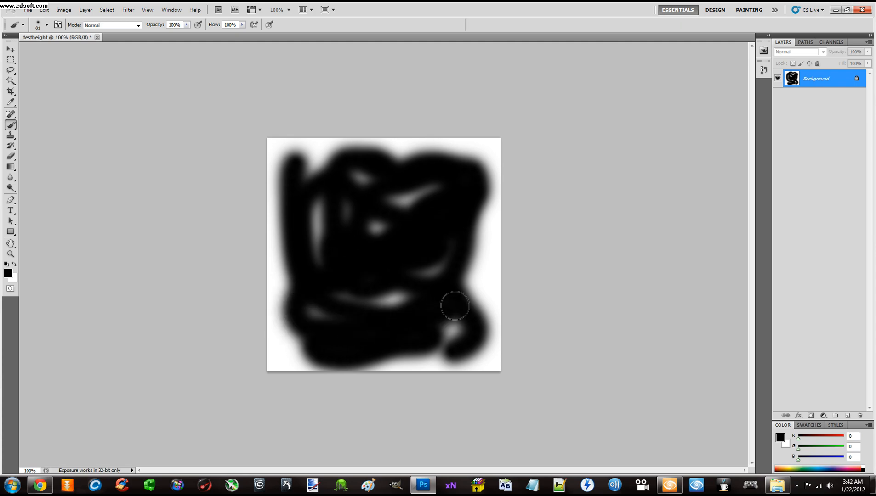
# - Change the foreground colour to light grey bcbcbc and brush winding strokes over the black area, leaving some black patches
pyautogui.click(8, 274)
pyautogui.moveTo(433, 128); pyautogui.dragTo(433, 151)
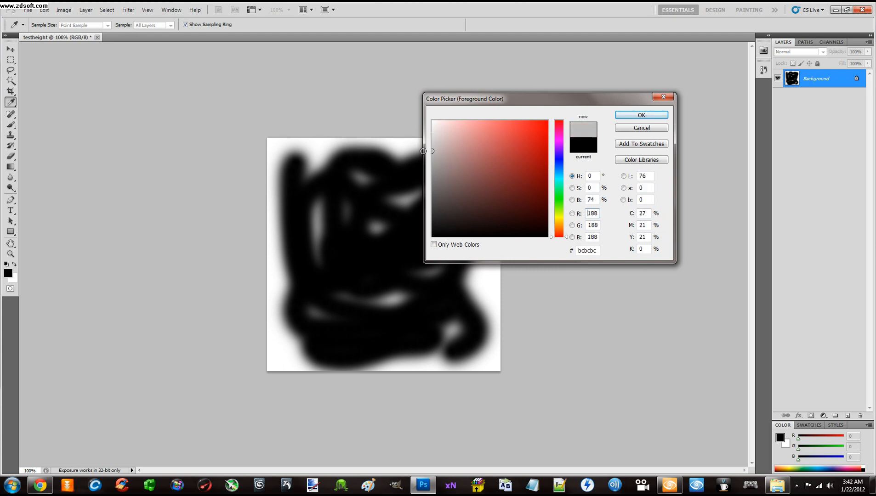
pyautogui.click(634, 119)
pyautogui.press('b')
pyautogui.moveTo(413, 239)
pyautogui.mouseDown()
pyautogui.moveTo(400, 250)
pyautogui.moveTo(473, 265)
pyautogui.moveTo(416, 302)
pyautogui.moveTo(337, 293)
pyautogui.moveTo(308, 208)
pyautogui.moveTo(297, 204)
pyautogui.moveTo(303, 310)
pyautogui.moveTo(407, 271)
pyautogui.moveTo(346, 188)
pyautogui.moveTo(431, 181)
pyautogui.moveTo(373, 171)
pyautogui.moveTo(366, 271)
pyautogui.moveTo(464, 306)
pyautogui.moveTo(457, 347)
pyautogui.moveTo(296, 352)
pyautogui.moveTo(310, 279)
pyautogui.moveTo(299, 157)
pyautogui.moveTo(425, 158)
pyautogui.moveTo(427, 169)
pyautogui.mouseUp()
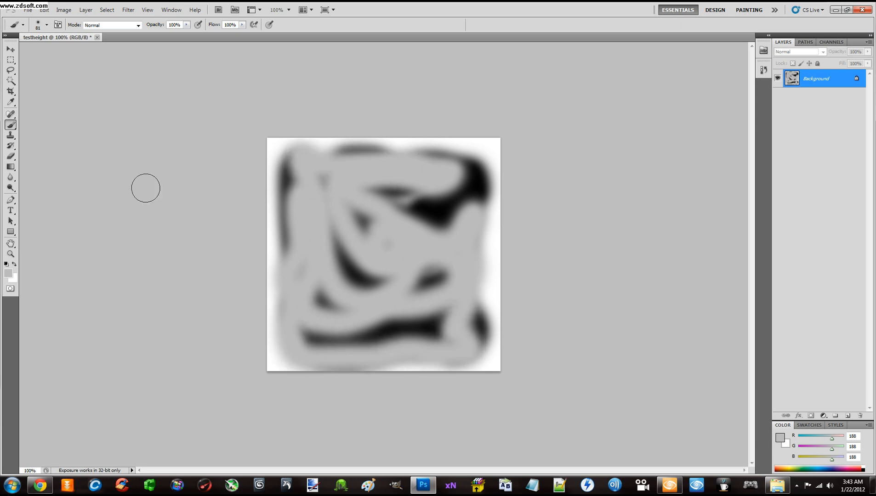
# - Change the foreground colour to mid grey 7e7e7e and brush winding strokes across the middle, side and lower parts of the canvas
pyautogui.click(9, 274)
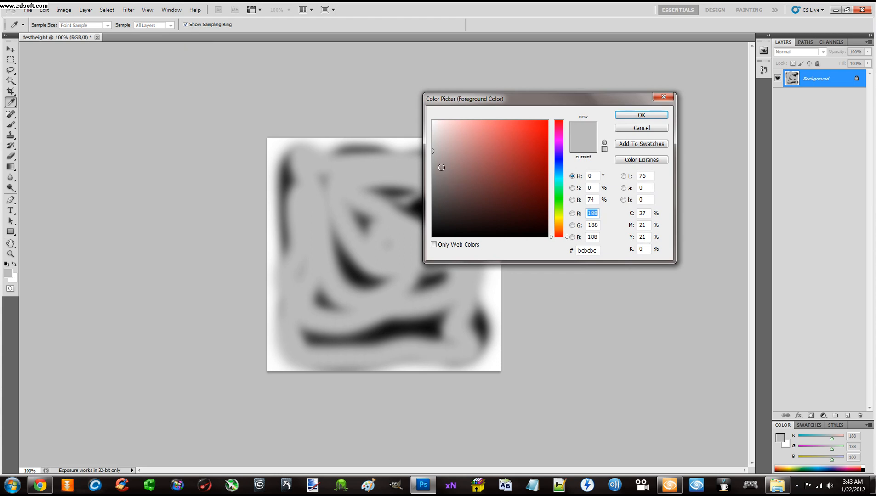
pyautogui.moveTo(432, 157); pyautogui.dragTo(428, 181)
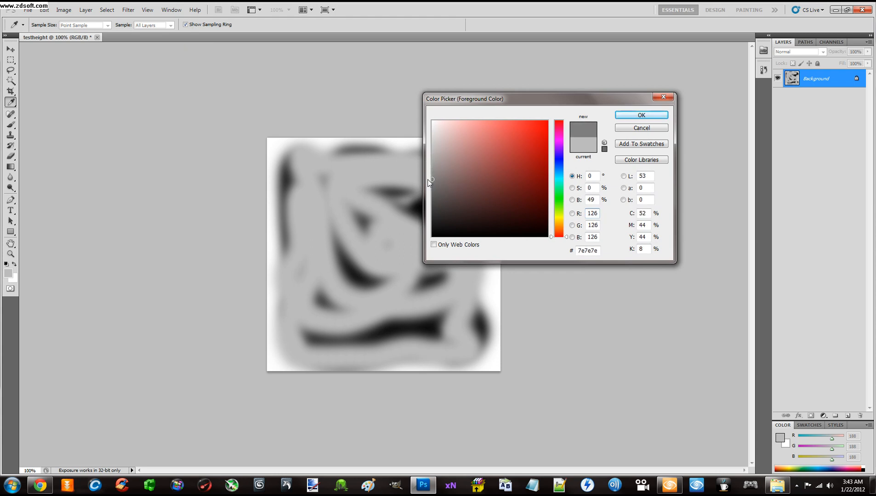
pyautogui.click(664, 115)
pyautogui.moveTo(405, 232)
pyautogui.mouseDown()
pyautogui.moveTo(438, 213)
pyautogui.moveTo(449, 289)
pyautogui.moveTo(376, 281)
pyautogui.moveTo(299, 307)
pyautogui.moveTo(428, 309)
pyautogui.moveTo(384, 242)
pyautogui.moveTo(438, 260)
pyautogui.moveTo(458, 250)
pyautogui.moveTo(410, 256)
pyautogui.moveTo(362, 304)
pyautogui.moveTo(293, 262)
pyautogui.moveTo(298, 219)
pyautogui.mouseUp()
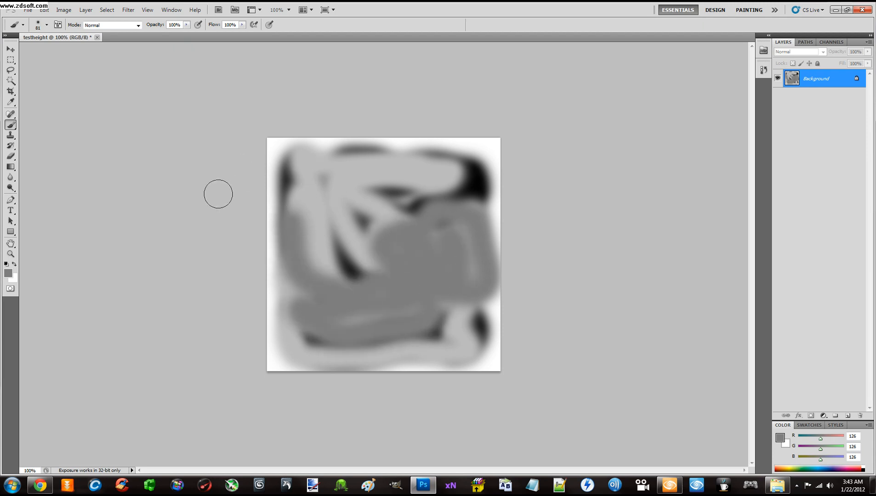
# - Change the foreground colour to dark grey 252525 and brush a large curved area from the centre-left towards the upper right of the canvas
pyautogui.click(8, 274)
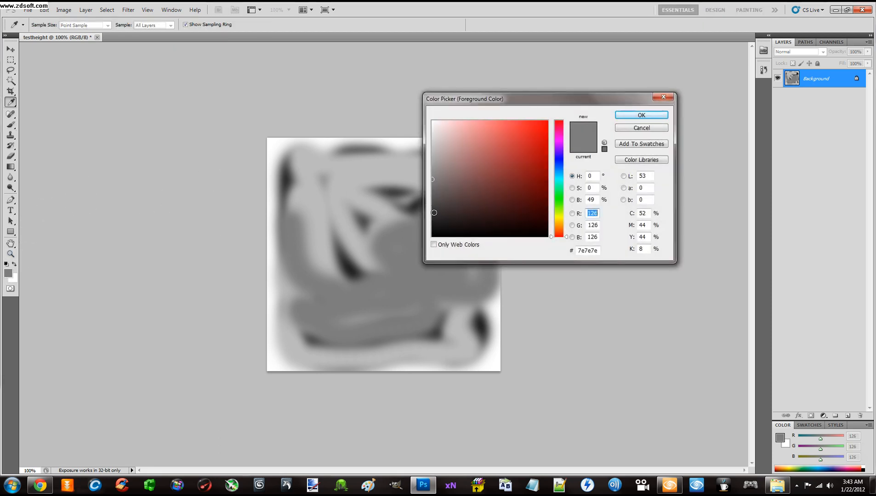
pyautogui.moveTo(434, 213); pyautogui.dragTo(432, 220)
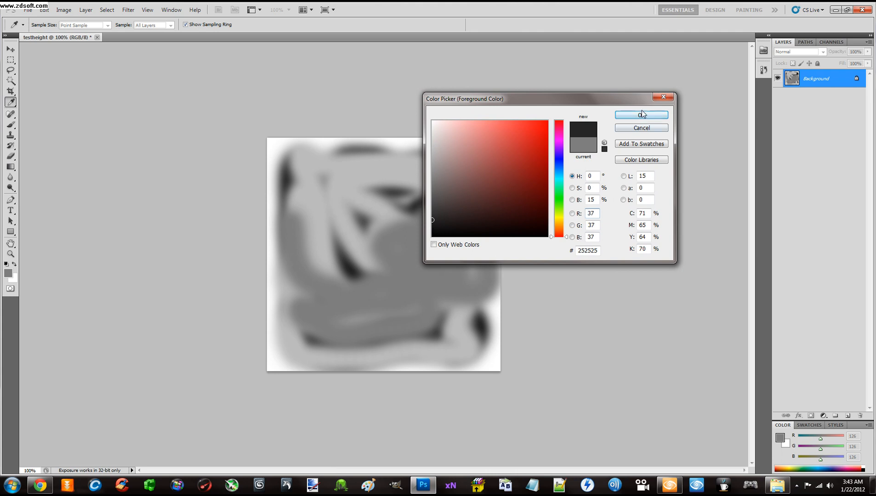
pyautogui.click(642, 116)
pyautogui.moveTo(443, 184)
pyautogui.mouseDown()
pyautogui.moveTo(342, 211)
pyautogui.moveTo(354, 271)
pyautogui.moveTo(392, 261)
pyautogui.moveTo(329, 299)
pyautogui.moveTo(302, 257)
pyautogui.moveTo(361, 198)
pyautogui.moveTo(395, 208)
pyautogui.moveTo(338, 249)
pyautogui.moveTo(333, 273)
pyautogui.moveTo(367, 227)
pyautogui.moveTo(360, 251)
pyautogui.mouseUp()
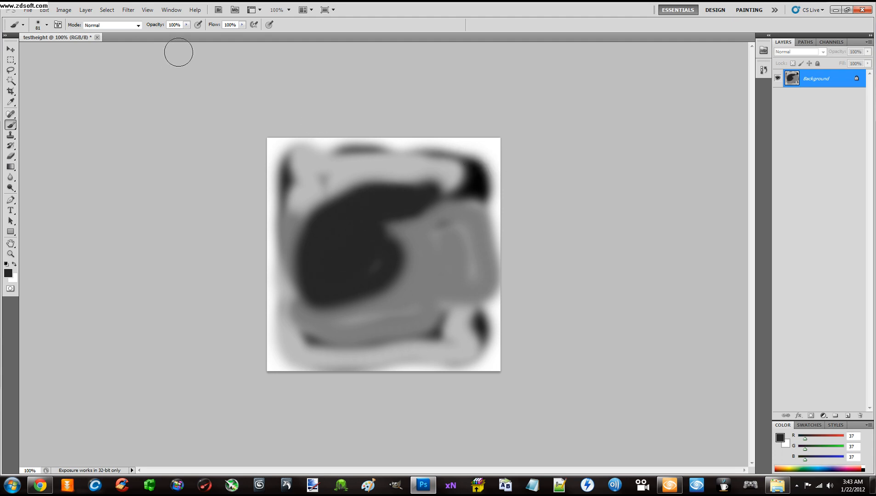
# - Convert the image from RGB to Grayscale mode, discarding its colour information
pyautogui.click(70, 13)
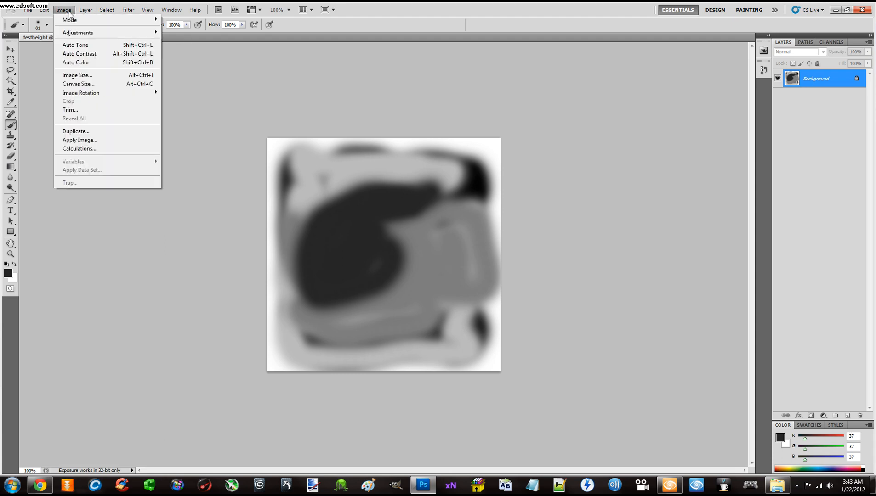
pyautogui.moveTo(70, 20)
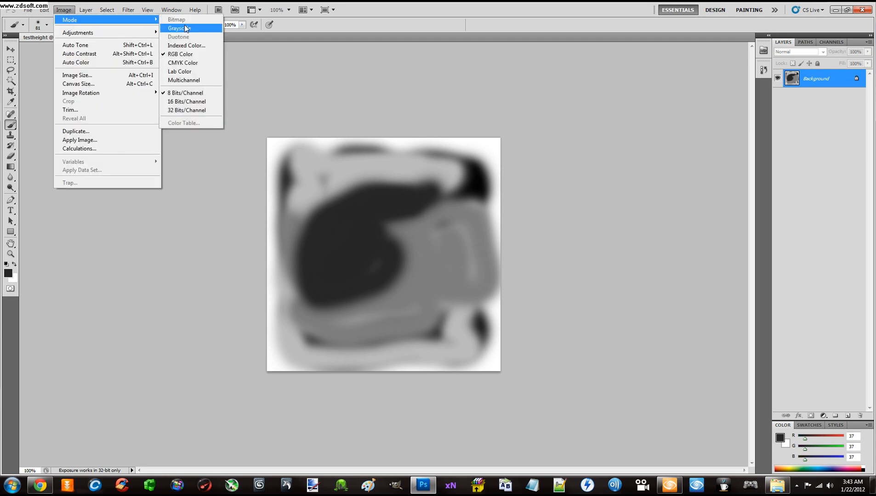
pyautogui.click(186, 29)
pyautogui.click(421, 187)
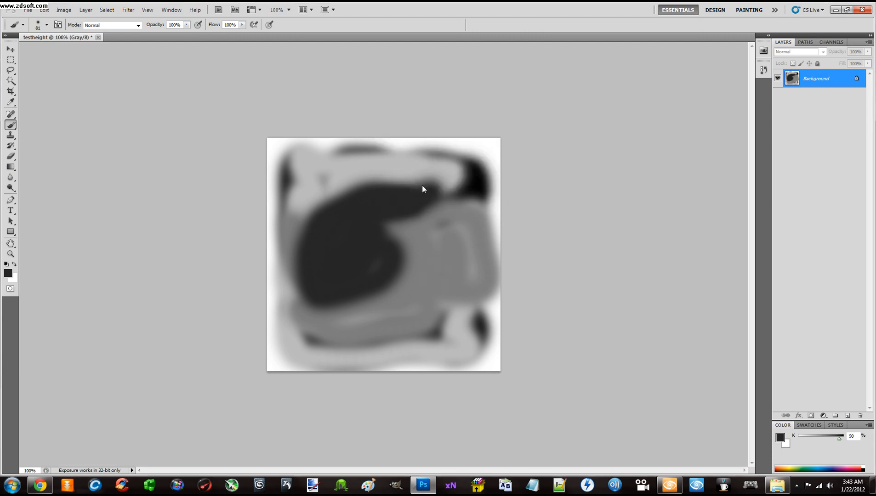
pyautogui.click(64, 9)
pyautogui.moveTo(73, 20)
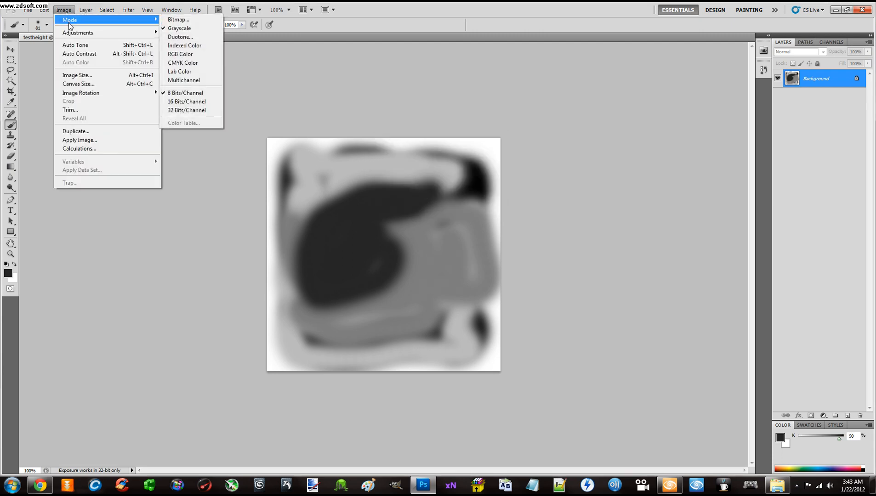
pyautogui.click(186, 28)
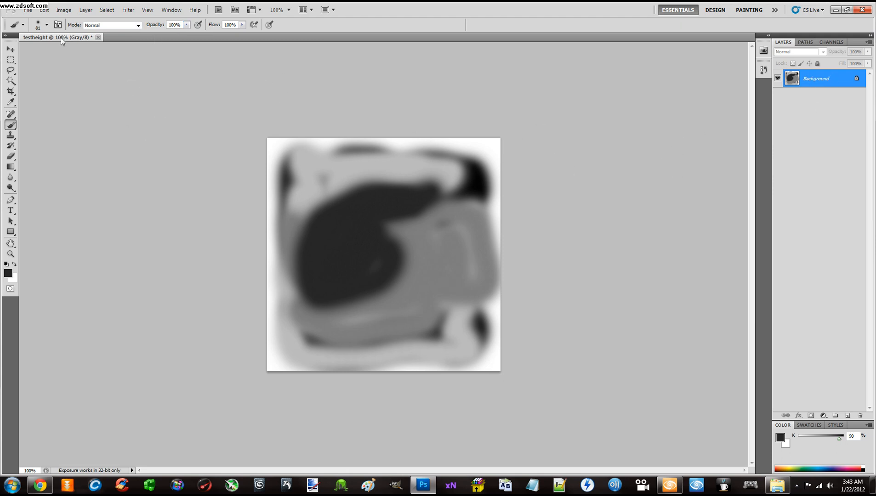
# - Try to save the image as testheight.tif in CryTIFPlugin format in the Textures folder, browse the available presets and dismiss the export options
pyautogui.click(28, 10)
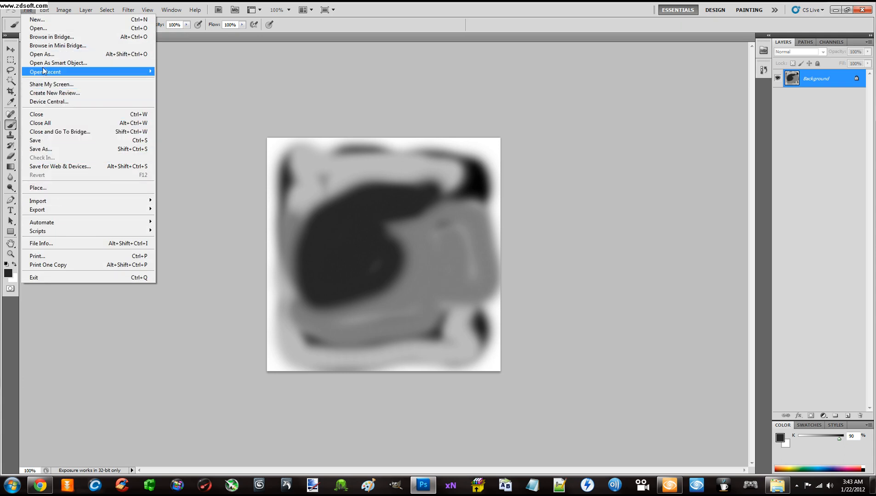
pyautogui.click(37, 150)
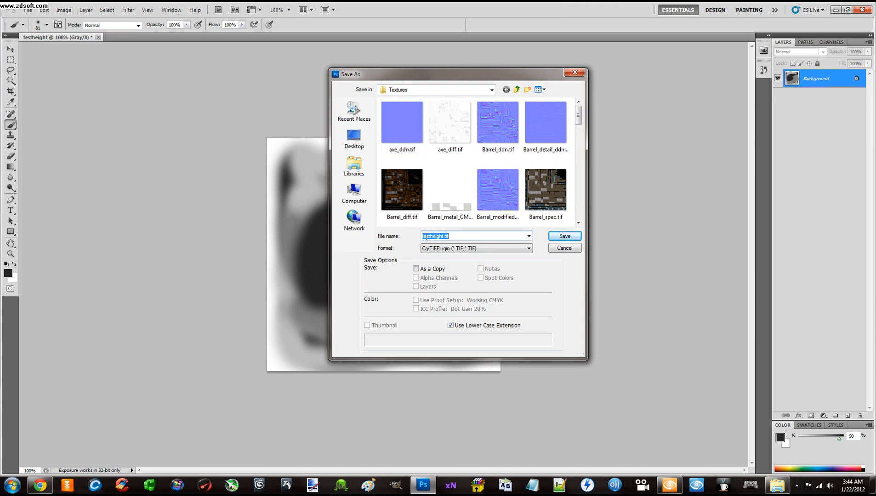
pyautogui.click(563, 237)
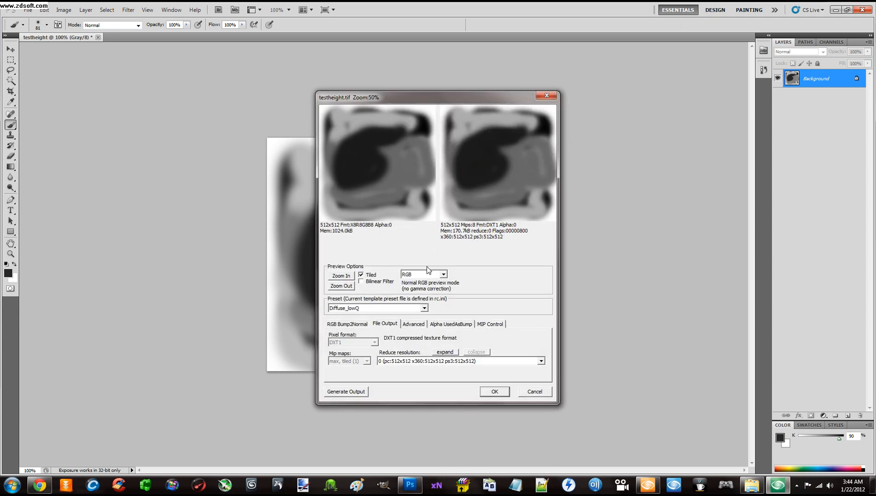
pyautogui.click(424, 308)
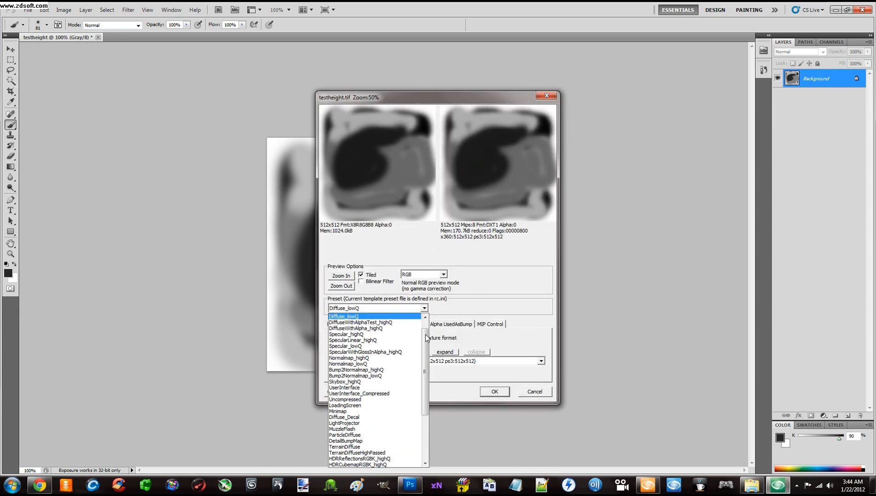
pyautogui.moveTo(426, 339); pyautogui.dragTo(427, 389)
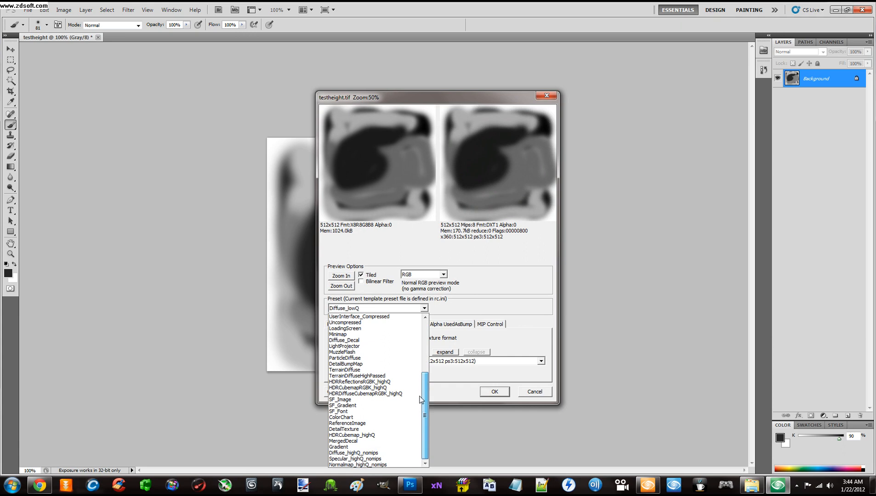
pyautogui.scroll(1, 422, 373)
pyautogui.scroll(-1, 424, 374)
pyautogui.moveTo(423, 389); pyautogui.dragTo(422, 330)
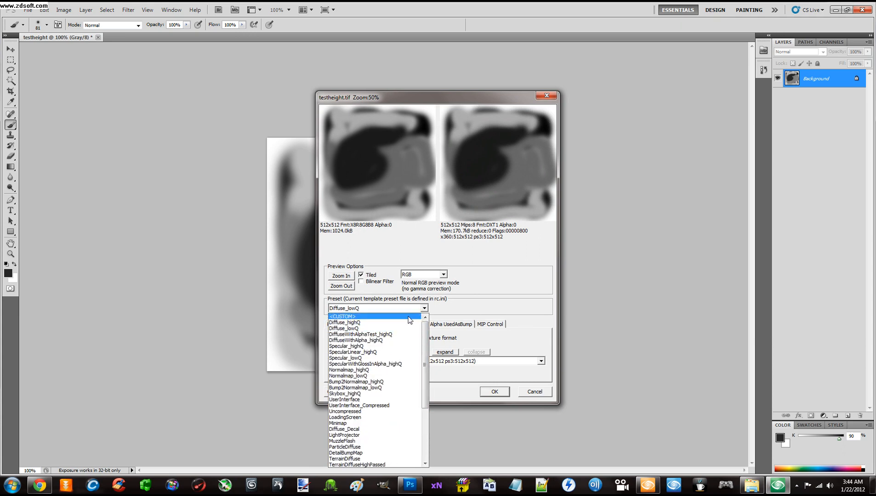
pyautogui.click(490, 287)
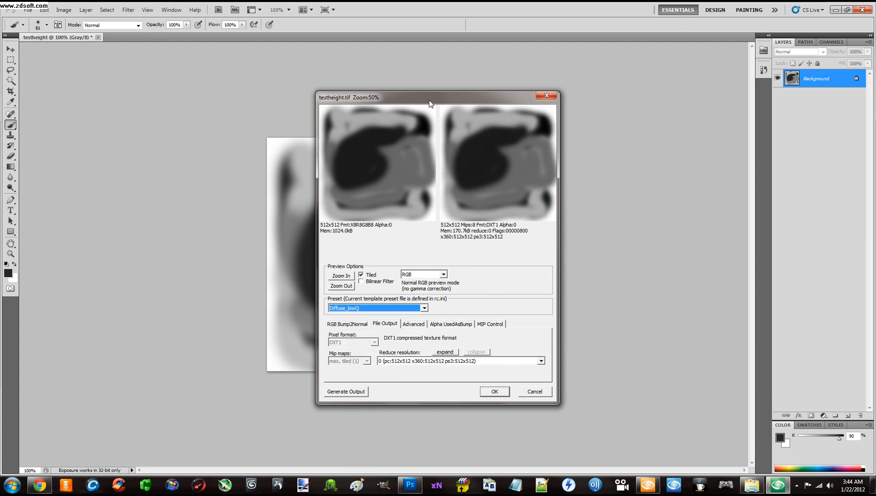
pyautogui.moveTo(430, 104)
pyautogui.mouseDown()
pyautogui.moveTo(392, 131)
pyautogui.moveTo(437, 95)
pyautogui.mouseUp()
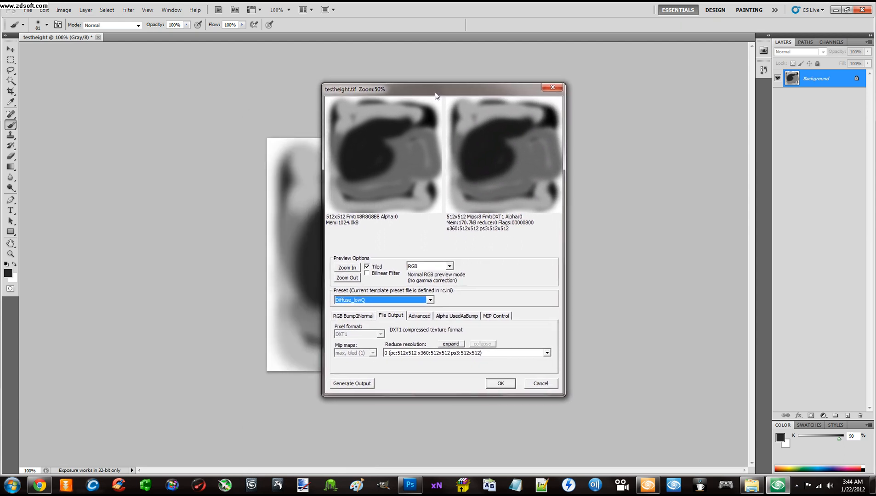
pyautogui.click(548, 88)
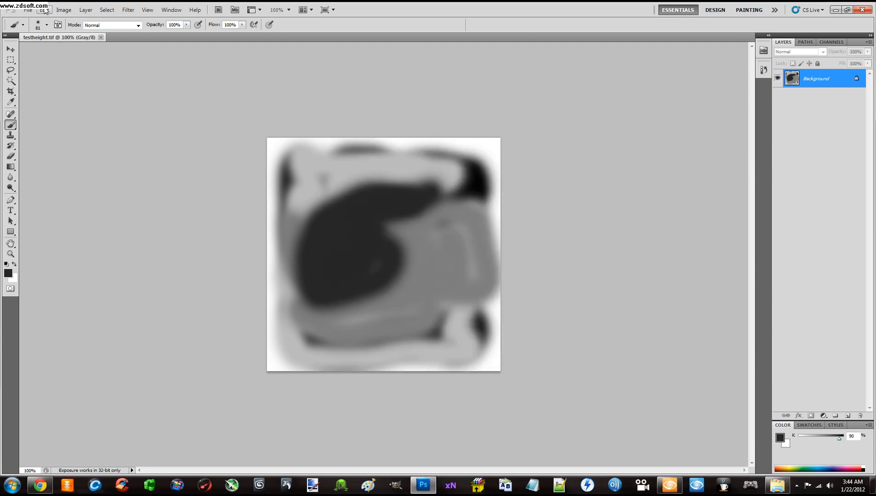
# - Save the image to the Desktop as testheight.tif in the standard TIFF format with no compression, interleaved pixel order and IBM PC byte order
pyautogui.click(29, 10)
pyautogui.click(56, 151)
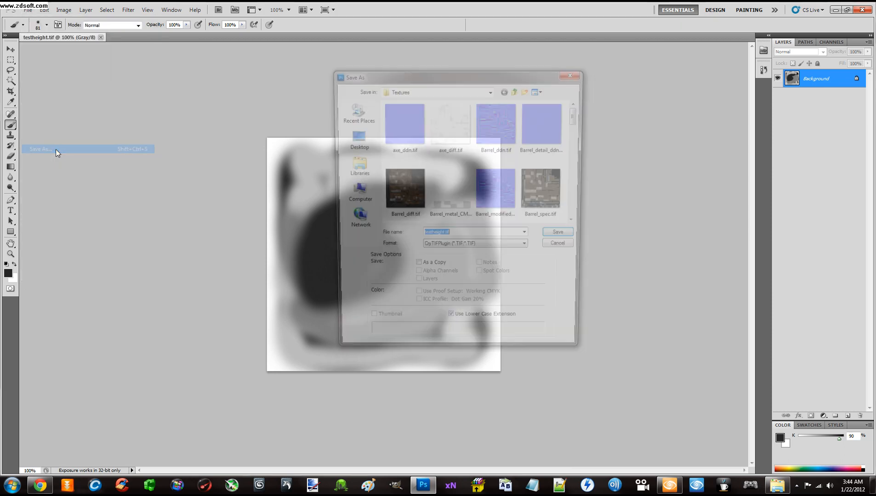
pyautogui.click(436, 251)
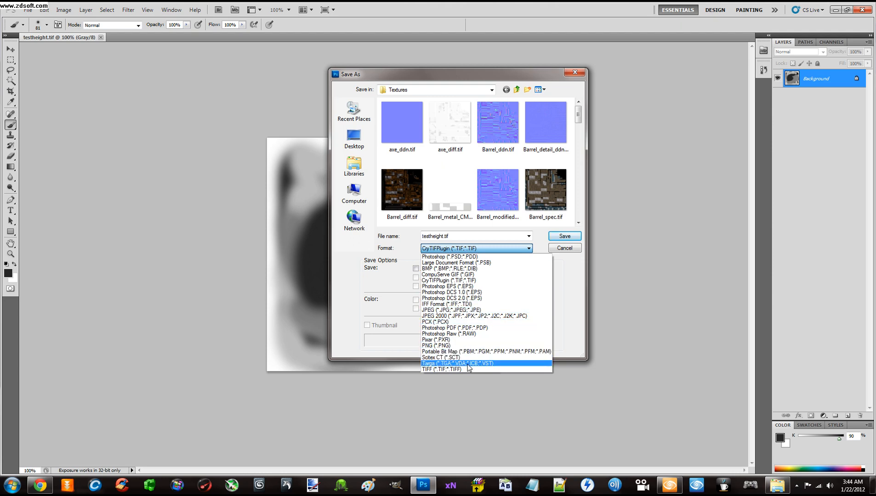
pyautogui.click(458, 370)
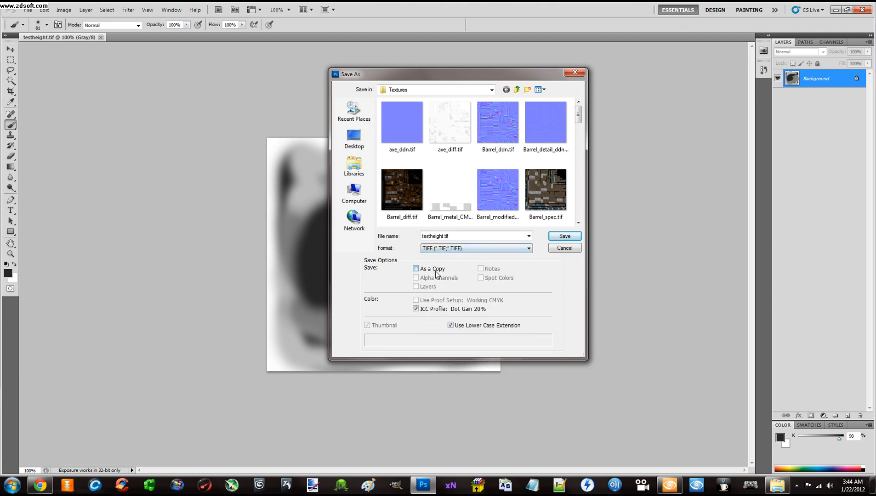
pyautogui.click(362, 146)
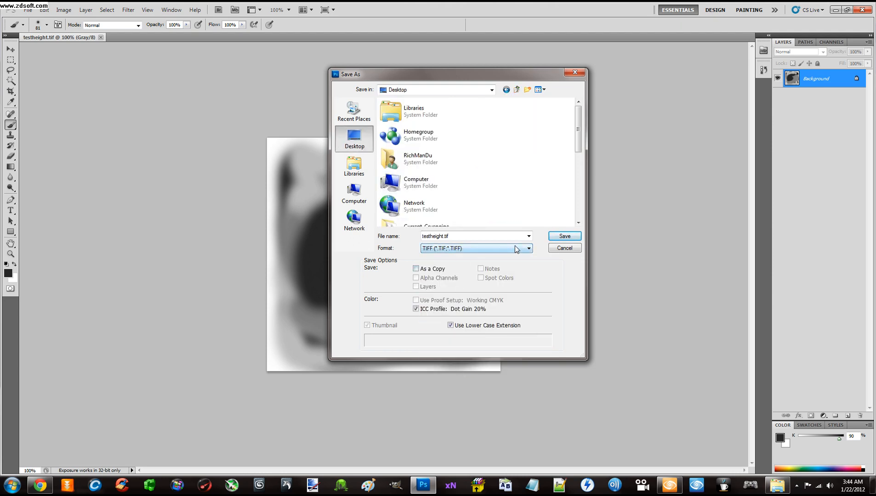
pyautogui.click(550, 236)
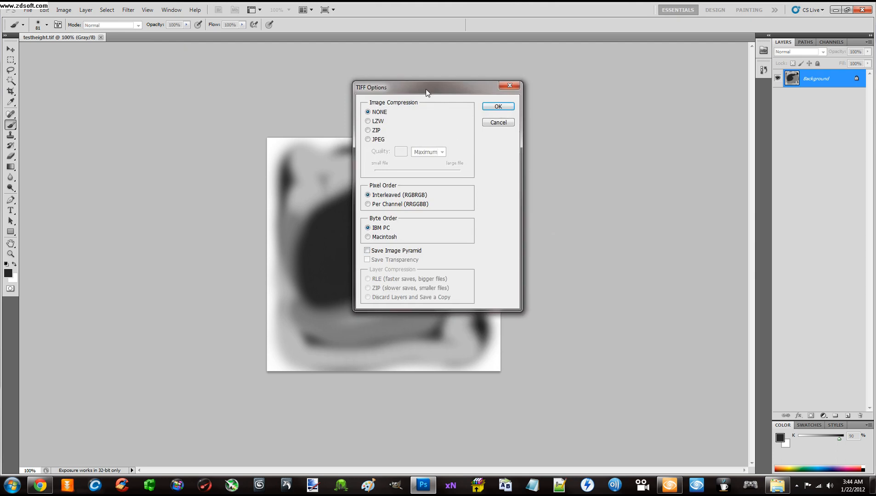
pyautogui.moveTo(427, 92); pyautogui.dragTo(427, 97)
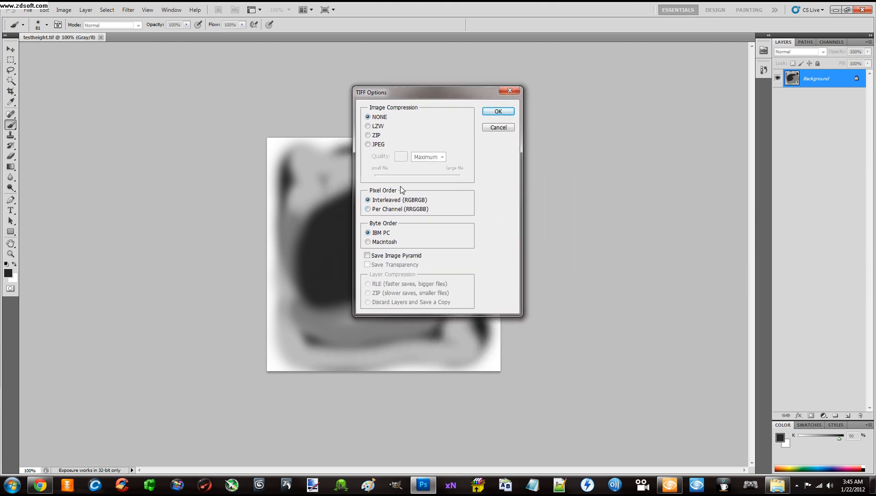
pyautogui.click(490, 111)
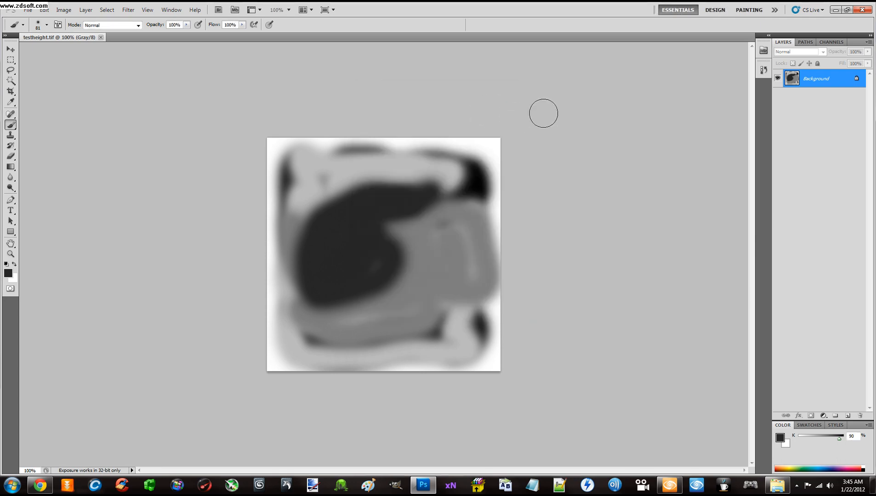
# - Leave Photoshop, switch to Paint and open testheight.tif from the desktop in it
pyautogui.click(862, 10)
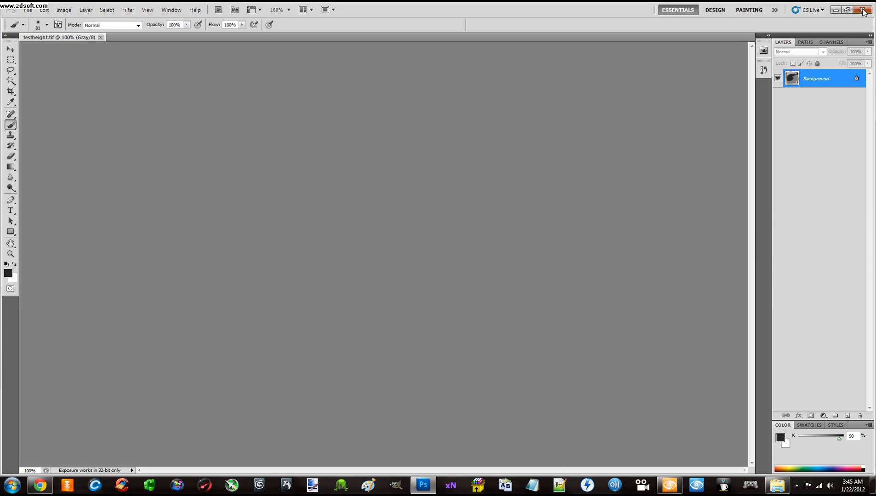
pyautogui.click(832, 6)
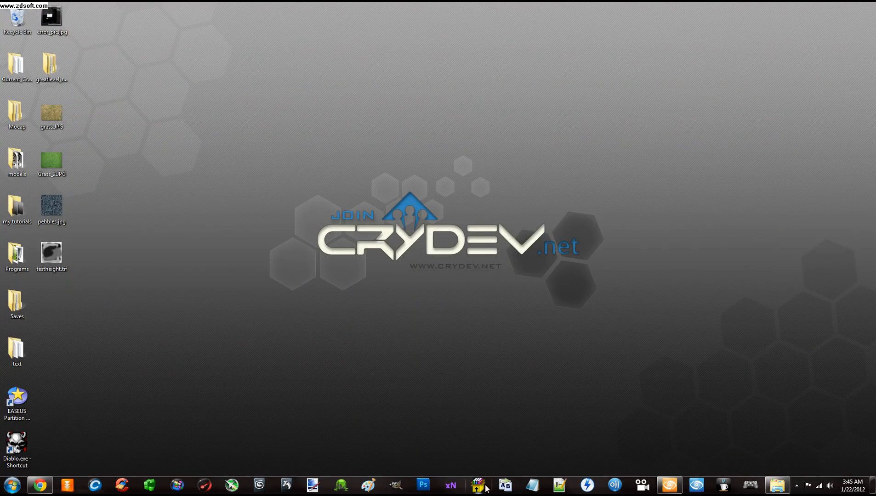
pyautogui.click(380, 488)
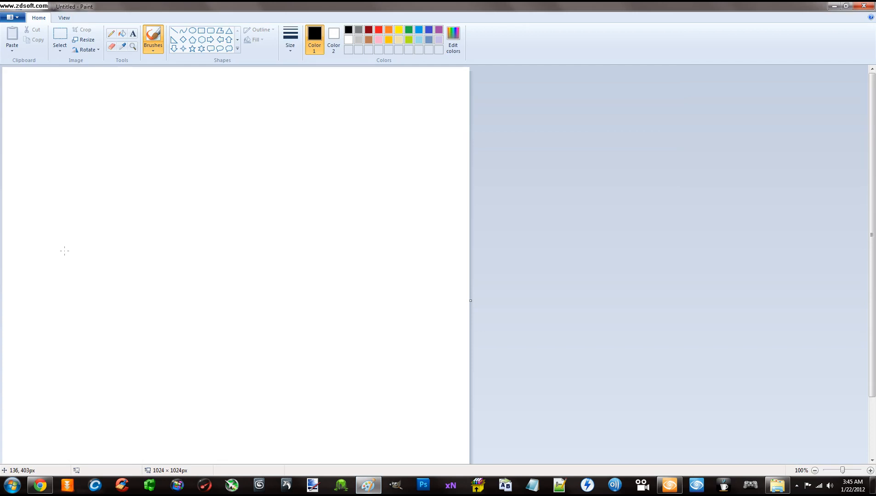
pyautogui.moveTo(283, 3); pyautogui.dragTo(432, 41)
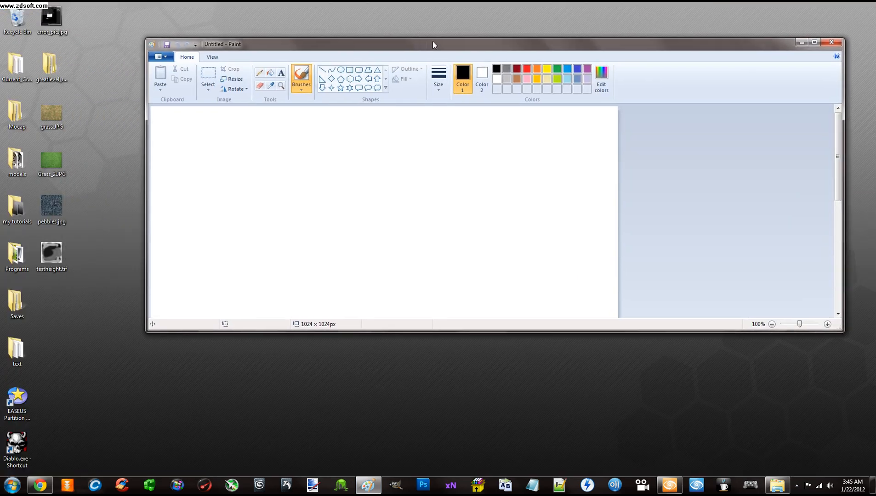
pyautogui.moveTo(46, 257); pyautogui.dragTo(368, 211)
# - Save the picture to the Desktop as testheight.bmp in Monochrome Bitmap format, accept the reduced colour quality and close Paint
pyautogui.click(167, 60)
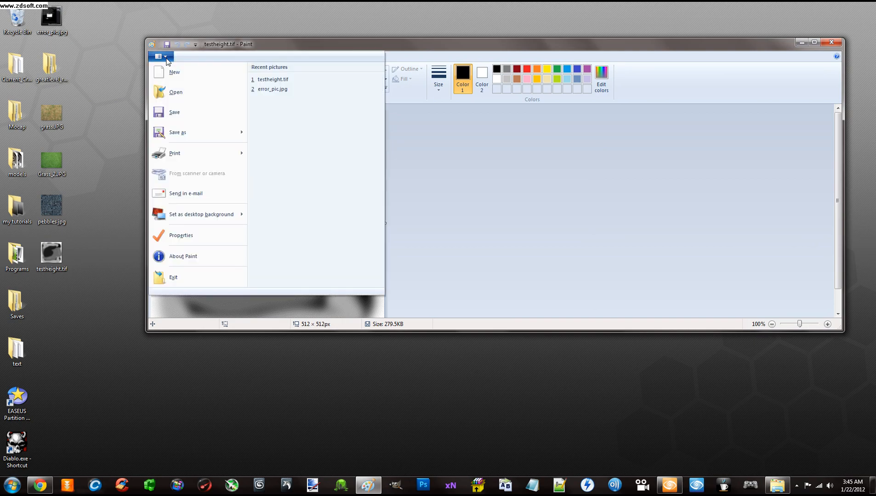
pyautogui.moveTo(182, 141)
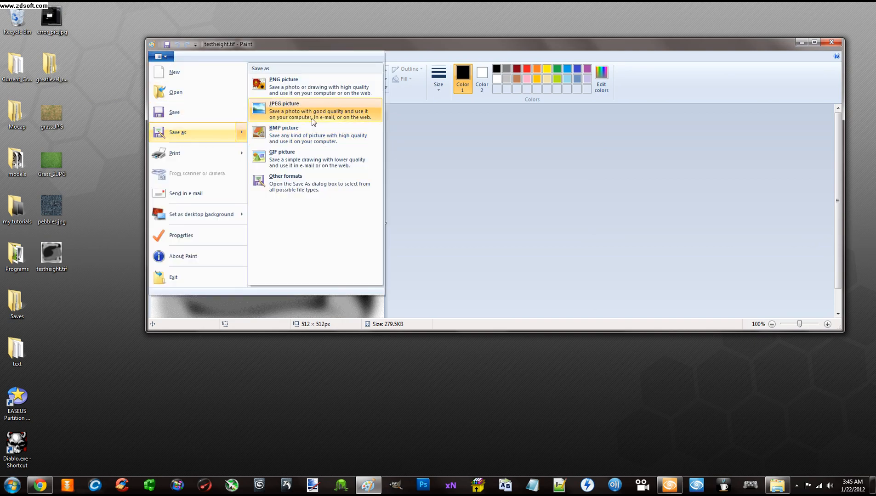
pyautogui.click(301, 130)
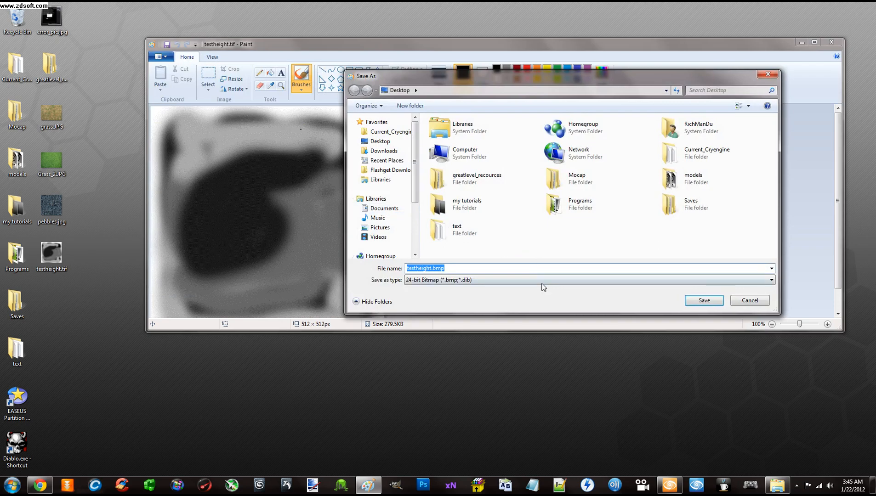
pyautogui.click(531, 281)
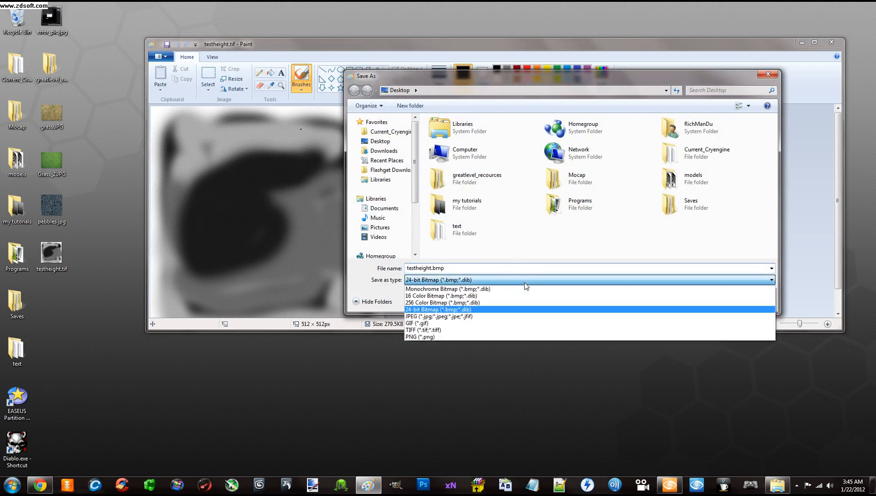
pyautogui.click(437, 289)
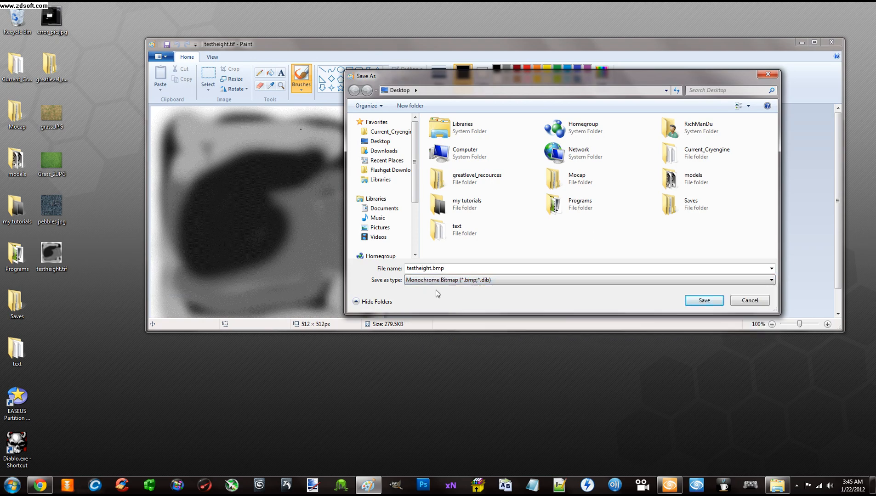
pyautogui.click(704, 300)
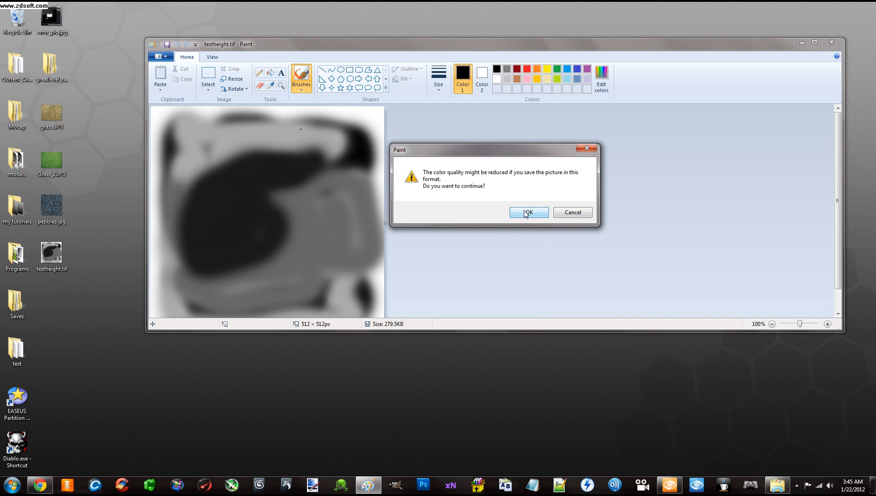
pyautogui.click(528, 212)
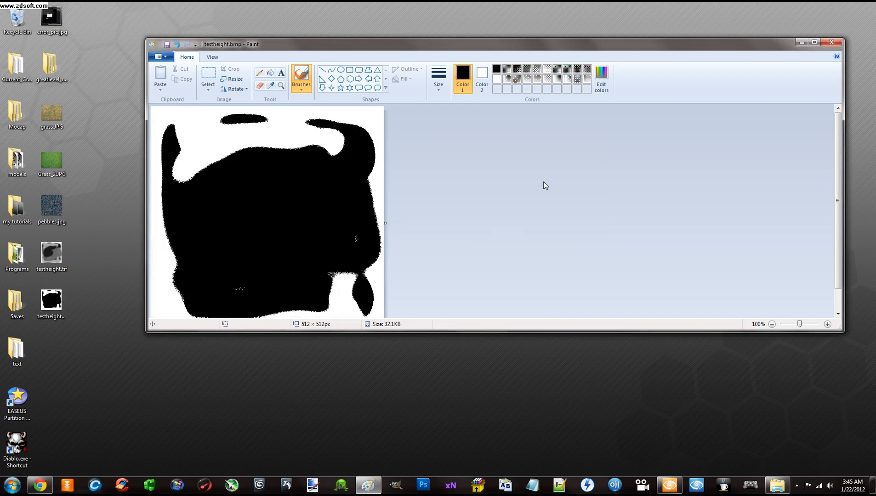
pyautogui.click(831, 42)
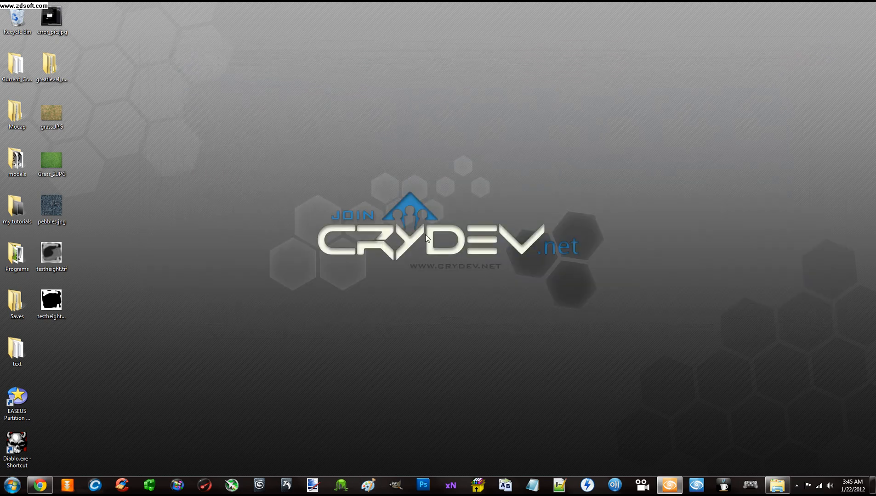
# - Delete the monochrome testheight.bmp from the desktop, moving it to the Recycle Bin
pyautogui.rightClick(41, 304)
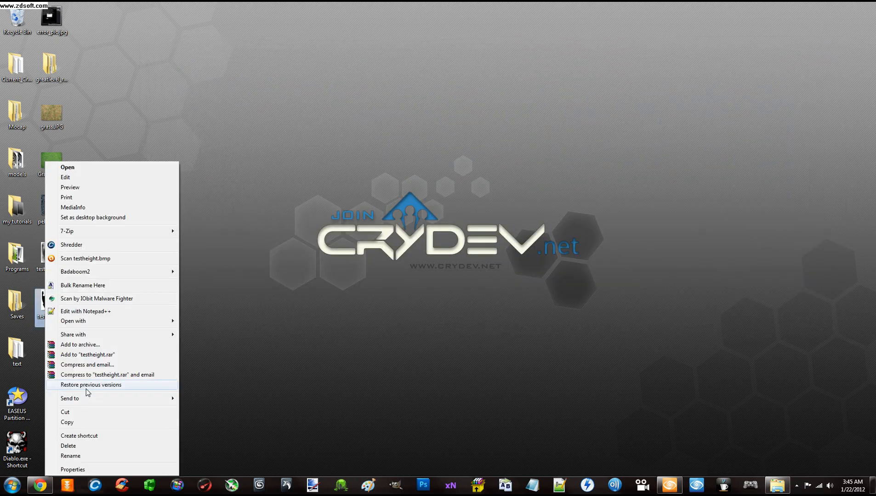
pyautogui.click(58, 446)
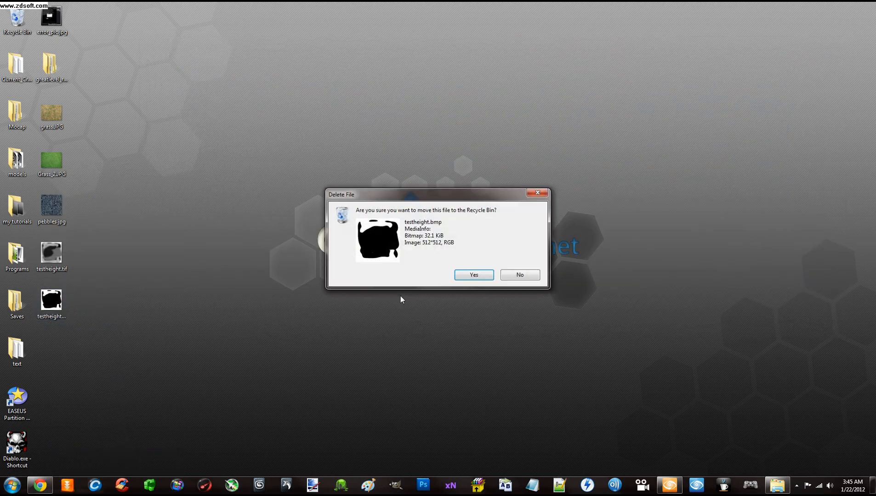
pyautogui.click(466, 277)
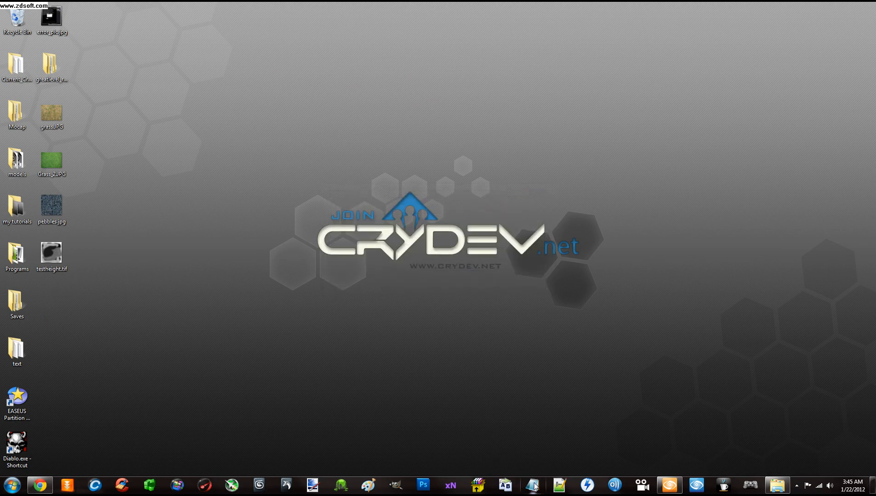
# - Open the desktop's testheight.tif in Paint, save it to the Desktop as testheight.bmp in 16 Color Bitmap format and close Paint
pyautogui.click(368, 485)
pyautogui.moveTo(54, 256); pyautogui.dragTo(271, 199)
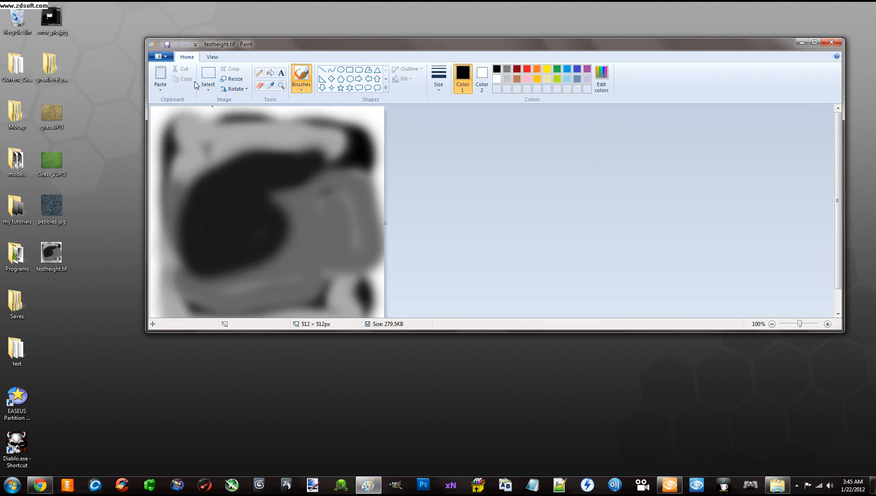
pyautogui.click(161, 56)
pyautogui.moveTo(189, 133)
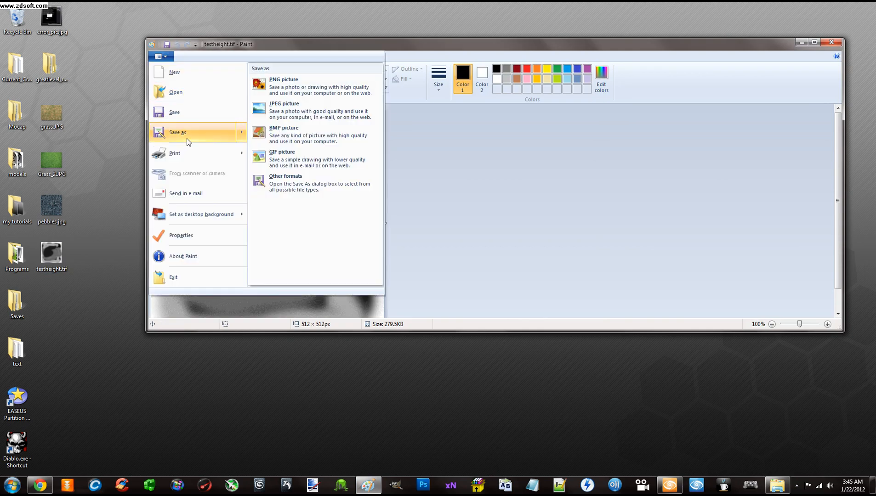
pyautogui.click(275, 133)
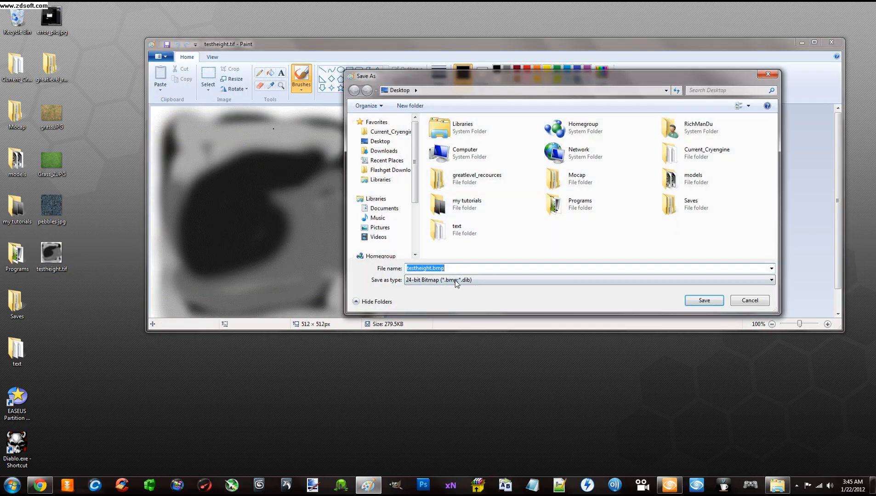
pyautogui.click(456, 283)
pyautogui.click(457, 297)
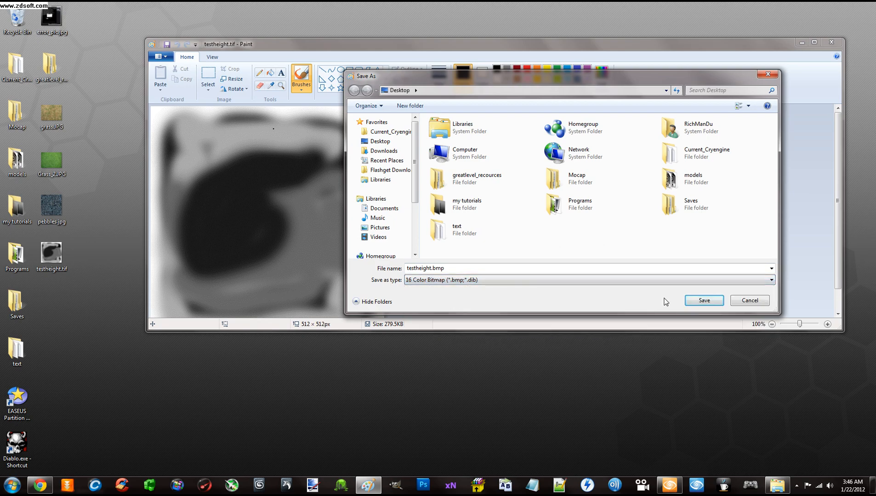
pyautogui.click(695, 300)
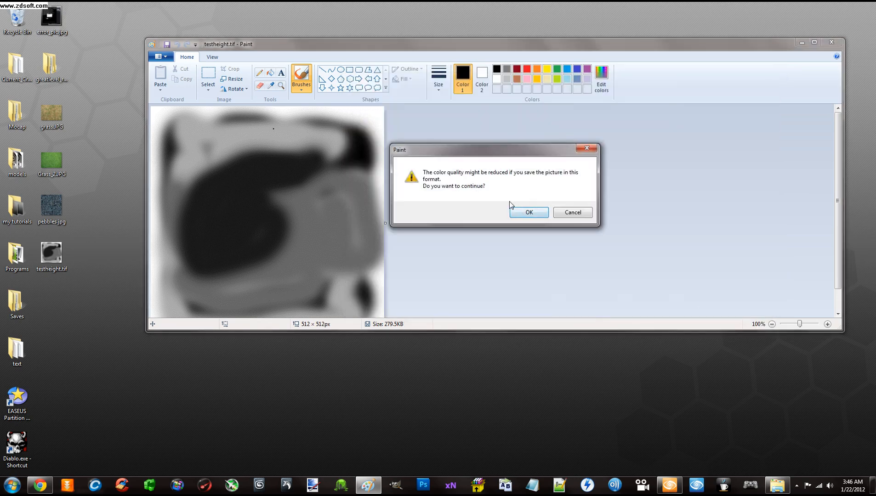
pyautogui.click(520, 212)
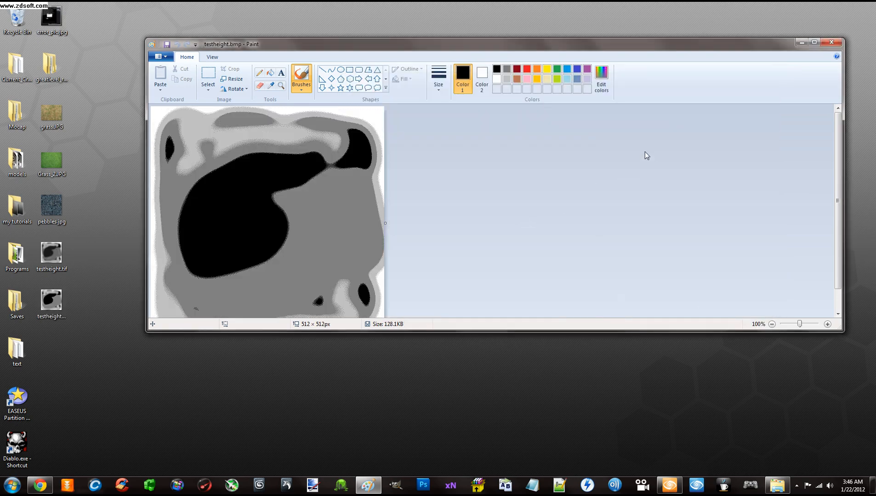
pyautogui.click(834, 43)
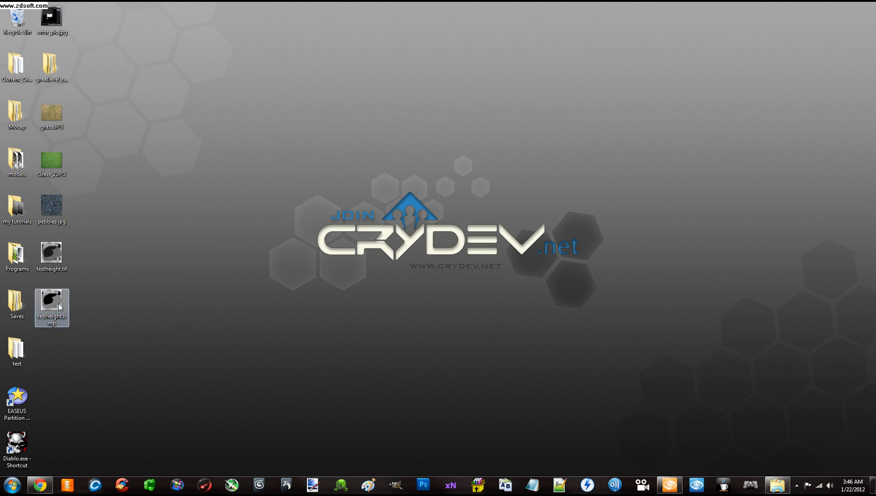
# - Switch to the Sandbox editor and open the Terrain Layer Texture dialog for exporting or importing the terrain texture
pyautogui.click(670, 485)
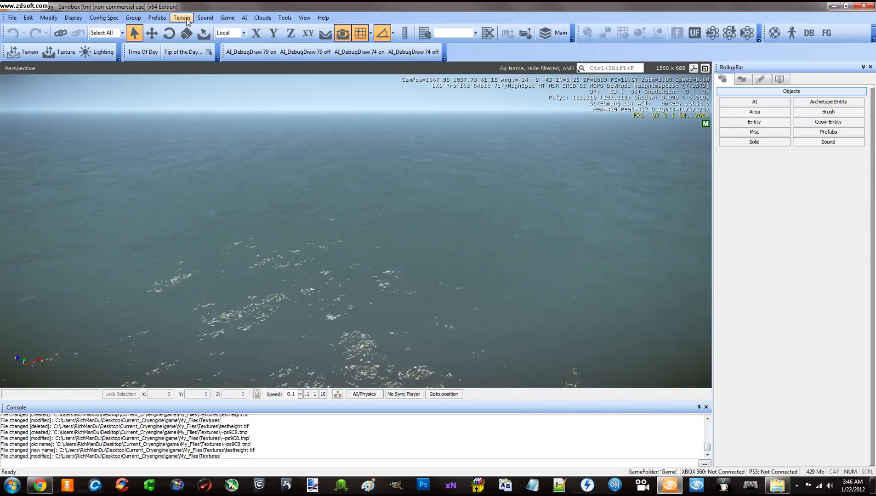
pyautogui.click(167, 18)
pyautogui.moveTo(181, 18)
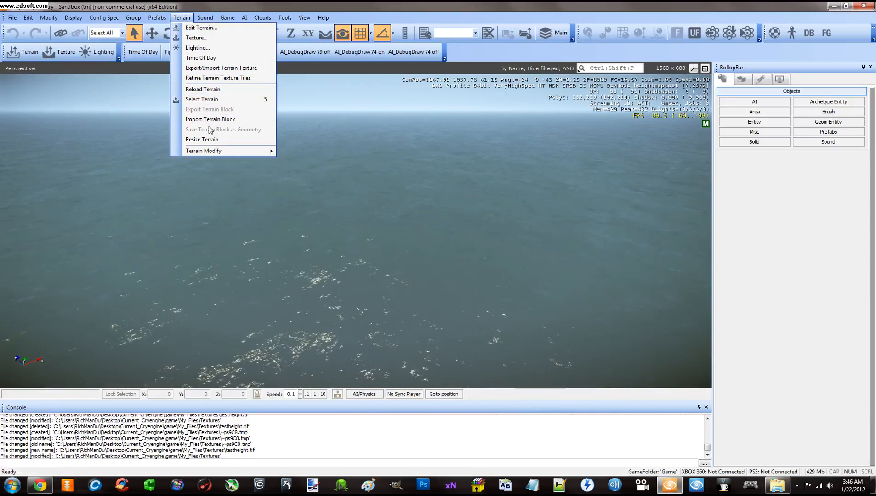
pyautogui.click(209, 68)
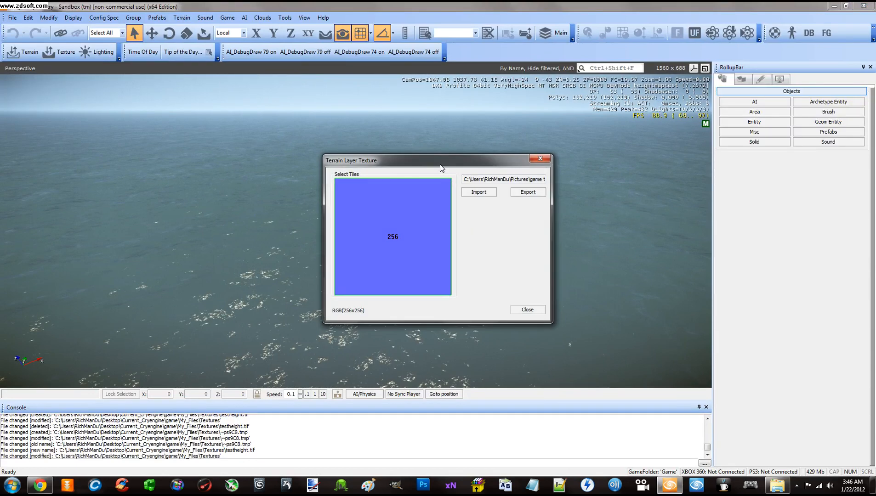
pyautogui.moveTo(441, 168)
pyautogui.mouseDown()
pyautogui.moveTo(427, 177)
pyautogui.moveTo(443, 160)
pyautogui.mouseUp()
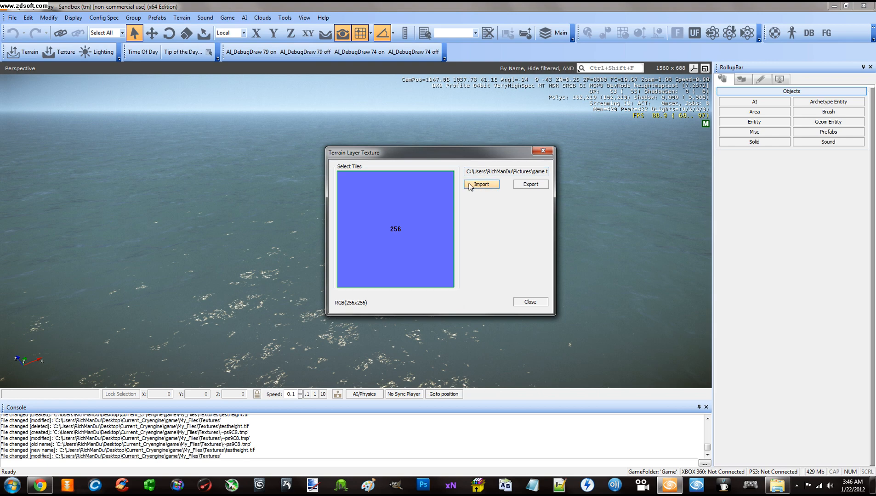
# - Select the 256 terrain tile and try twice to import testheight.bmp from the Desktop as its texture
pyautogui.click(470, 187)
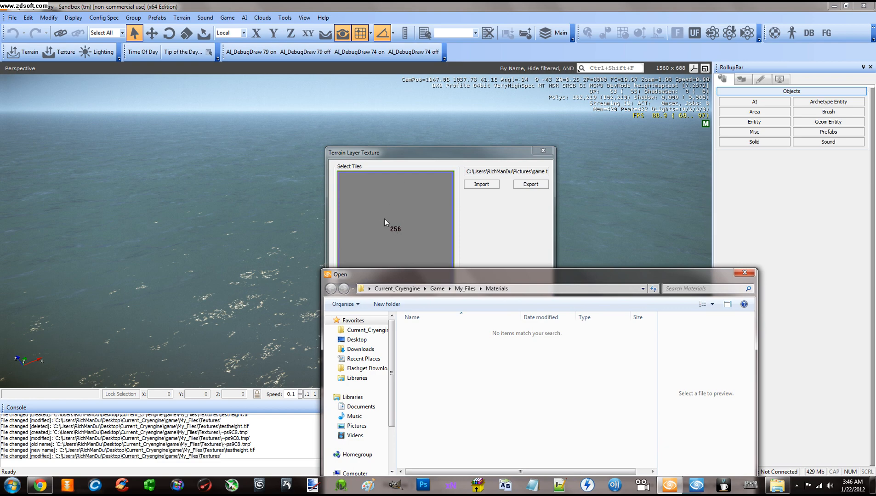
pyautogui.moveTo(439, 272); pyautogui.dragTo(435, 139)
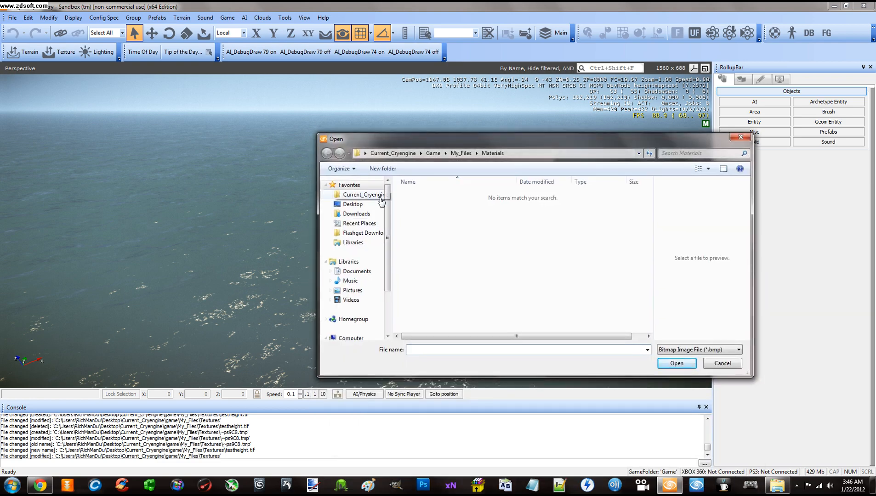
pyautogui.click(353, 204)
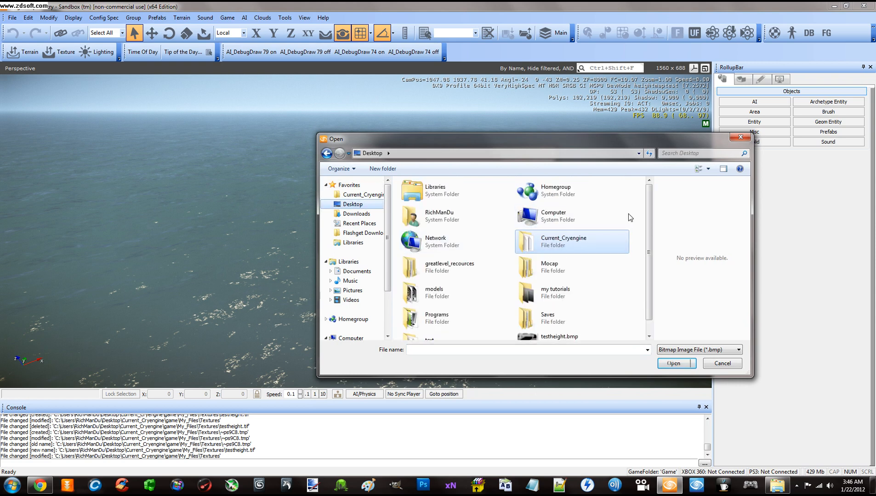
pyautogui.moveTo(648, 220); pyautogui.dragTo(648, 233)
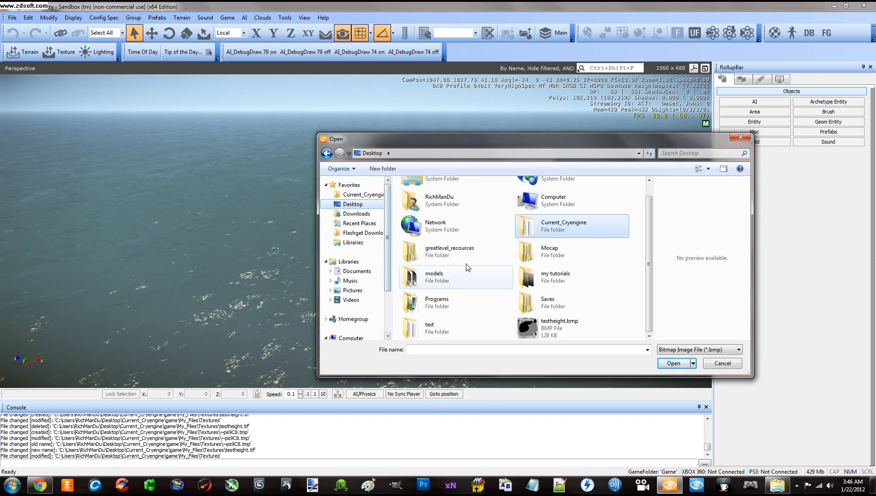
pyautogui.click(550, 332)
pyautogui.doubleClick(550, 331)
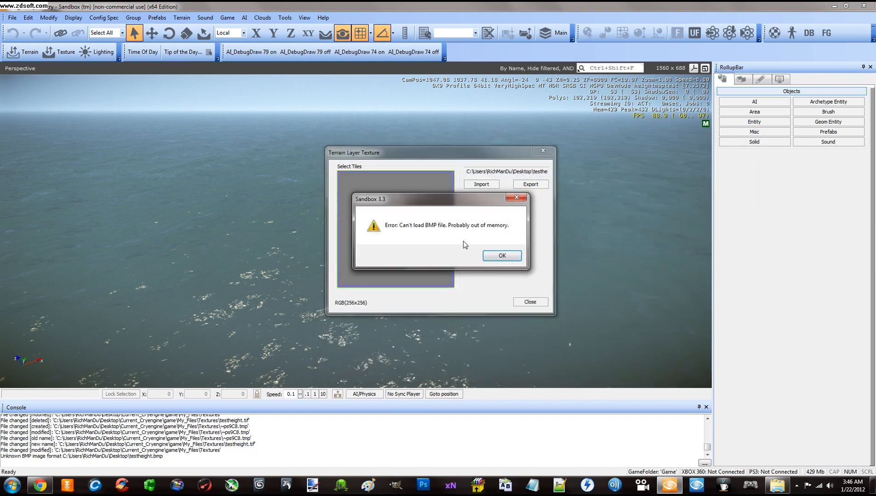
pyautogui.click(500, 256)
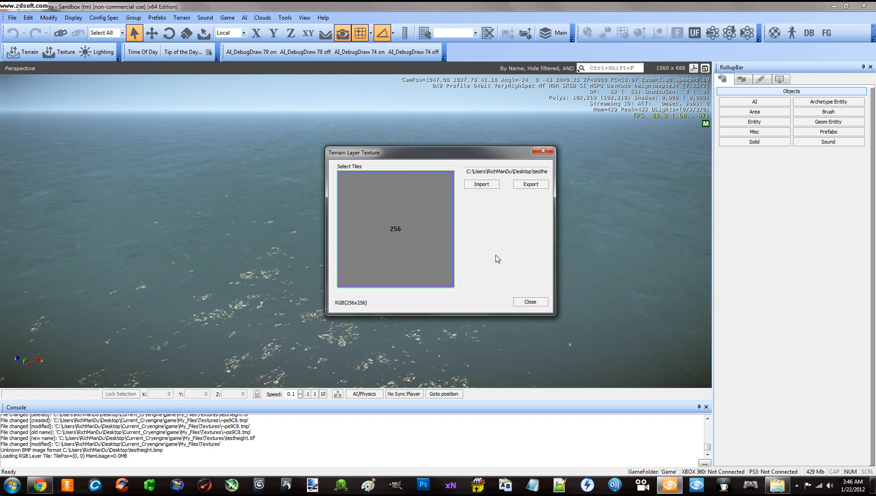
pyautogui.click(482, 184)
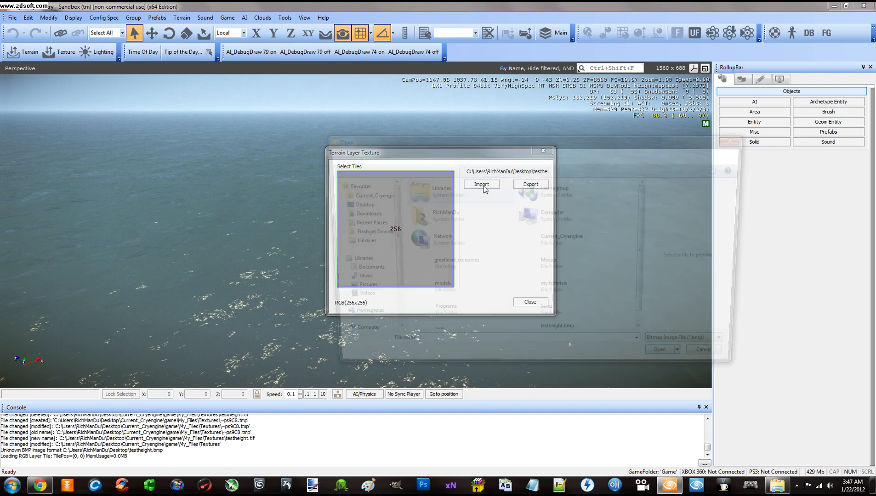
pyautogui.doubleClick(548, 336)
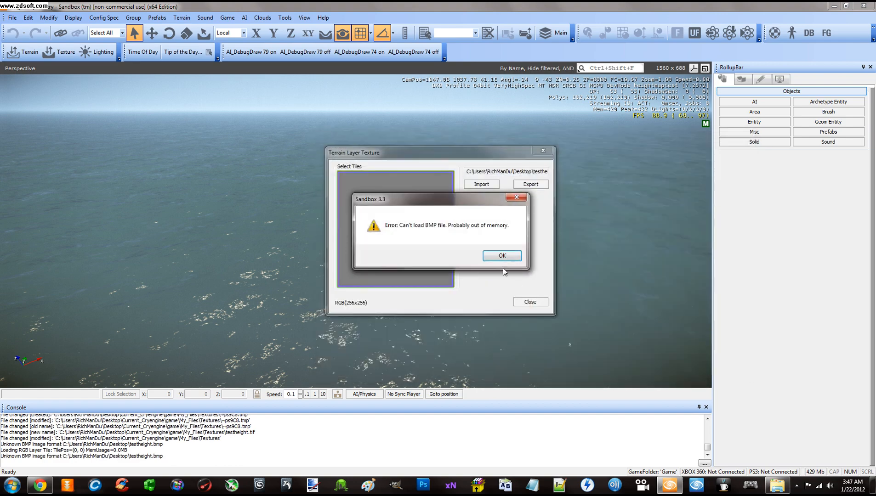
pyautogui.click(486, 258)
# - Browse to testheight.bmp in the terrain texture import file dialog and open that file in Photoshop
pyautogui.click(481, 185)
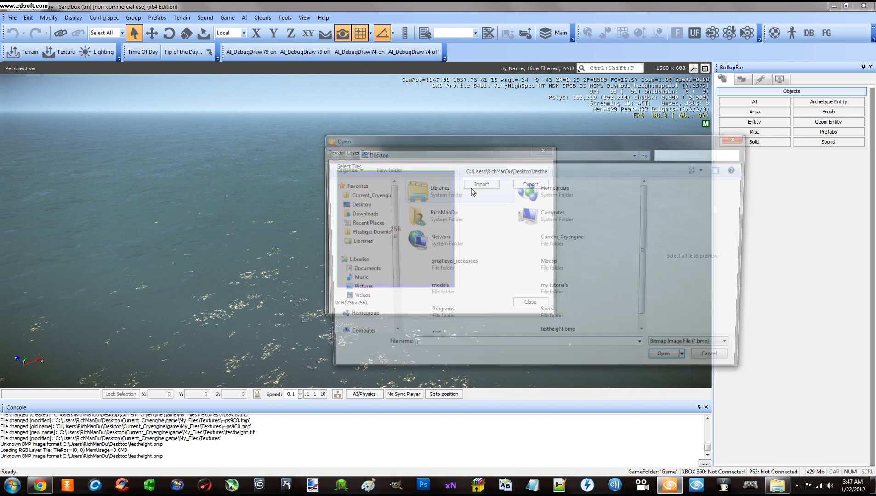
pyautogui.scroll(-1, 653, 322)
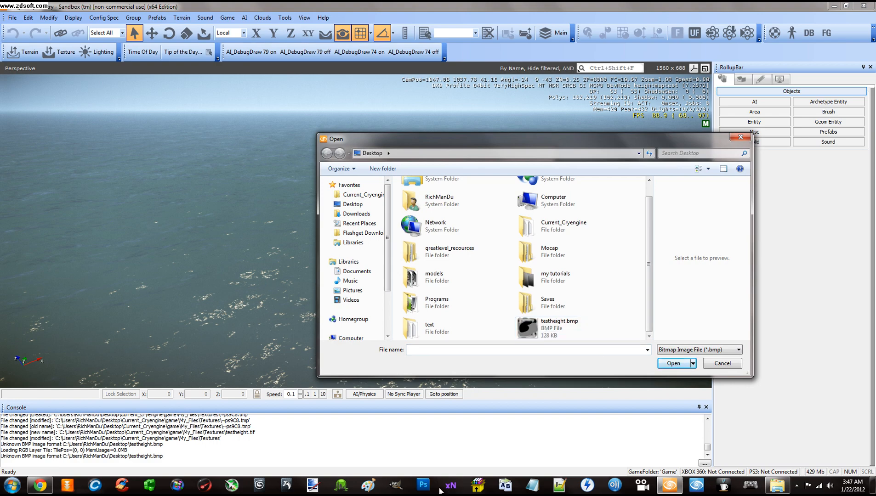
pyautogui.click(423, 485)
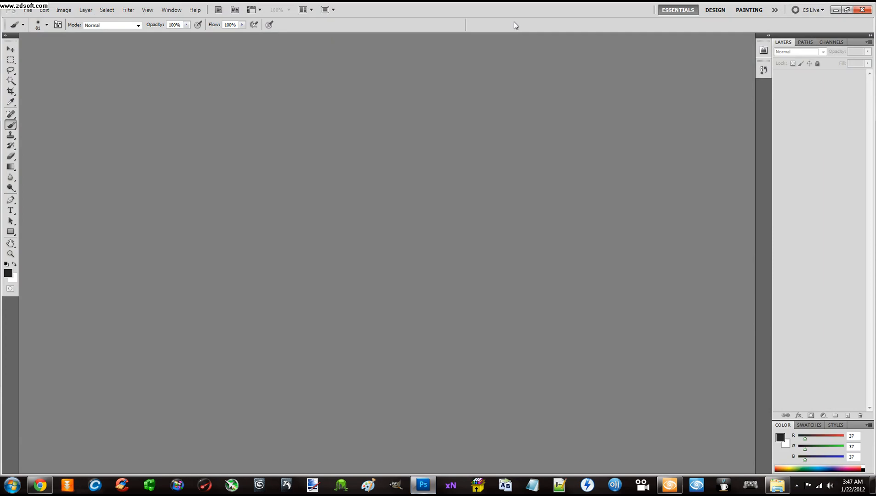
pyautogui.moveTo(512, 13); pyautogui.dragTo(628, 357)
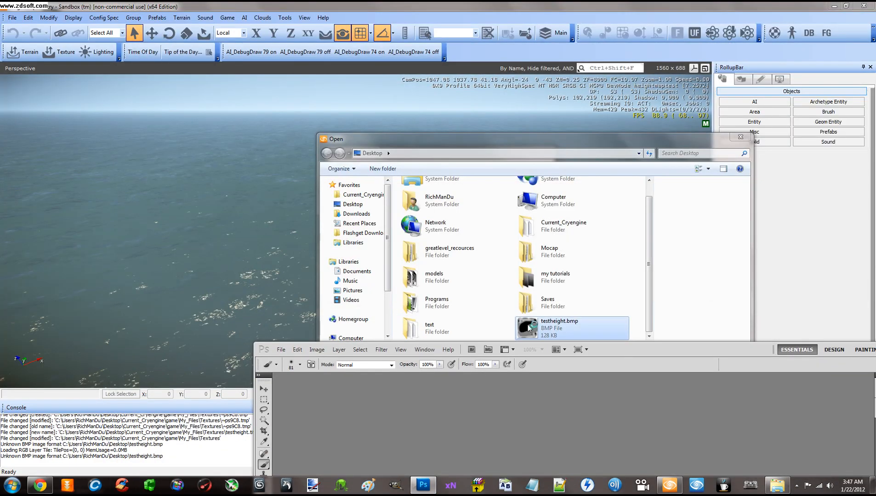
pyautogui.moveTo(531, 327); pyautogui.dragTo(521, 397)
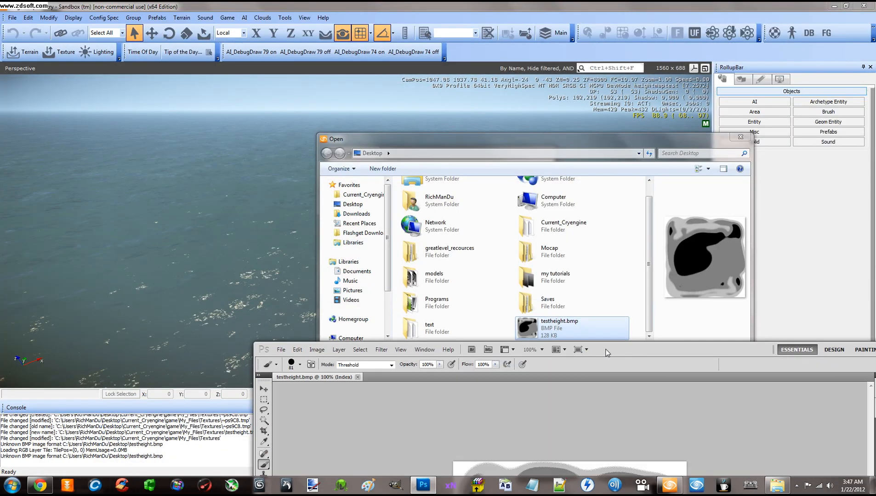
# - Convert testheight.bmp to Grayscale mode and from there to Bitmap mode at 72 pixels/inch using Diffusion Dither
pyautogui.moveTo(607, 352); pyautogui.dragTo(560, 93)
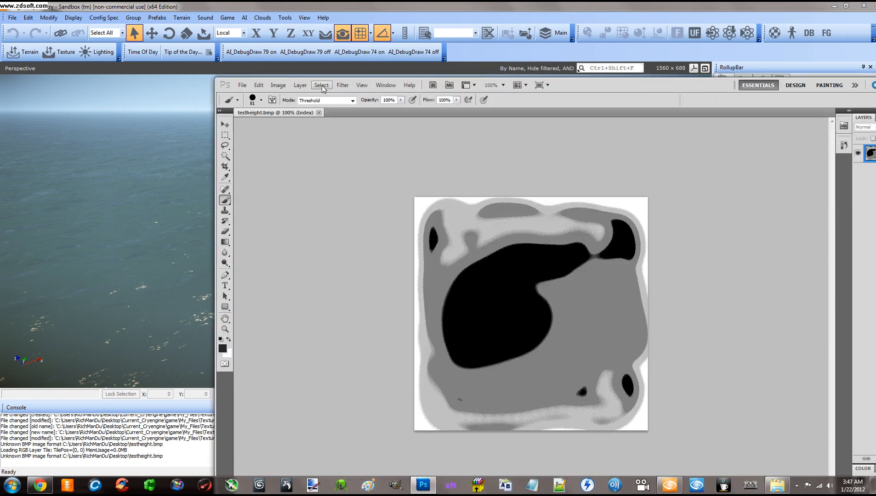
pyautogui.click(278, 85)
pyautogui.moveTo(283, 95)
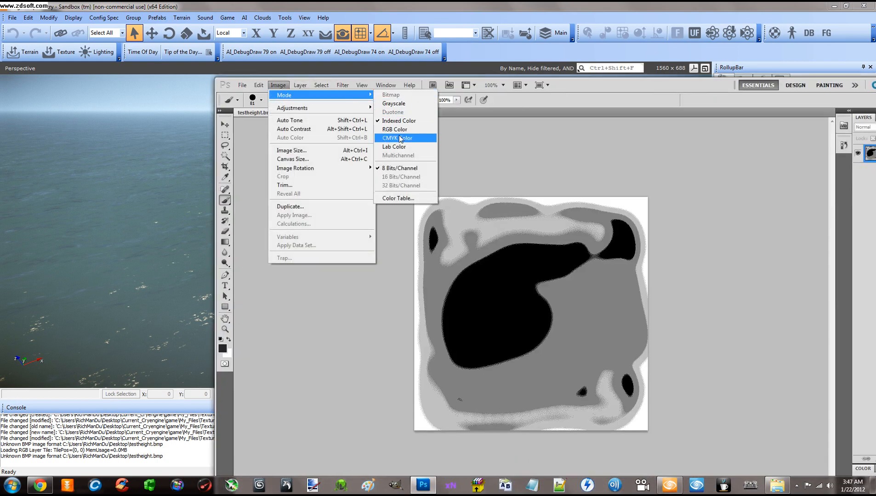
pyautogui.click(392, 103)
pyautogui.click(568, 246)
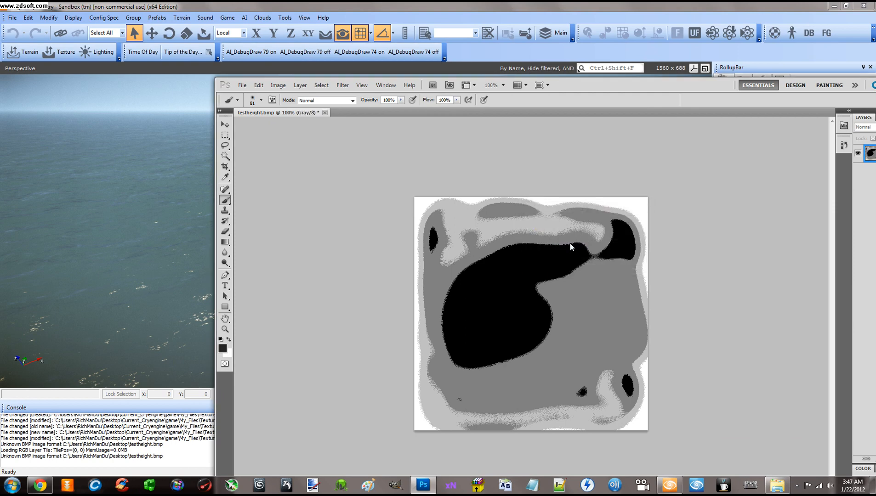
pyautogui.click(278, 85)
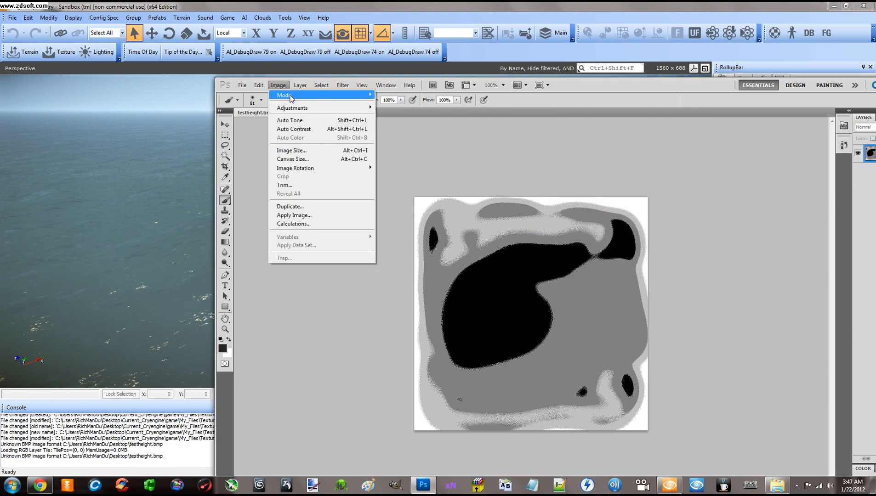
pyautogui.moveTo(349, 95)
pyautogui.click(392, 95)
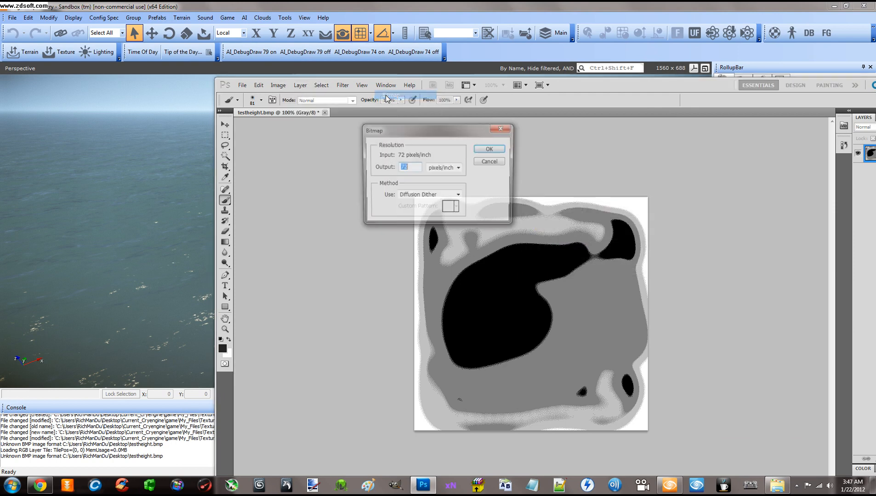
pyautogui.click(481, 150)
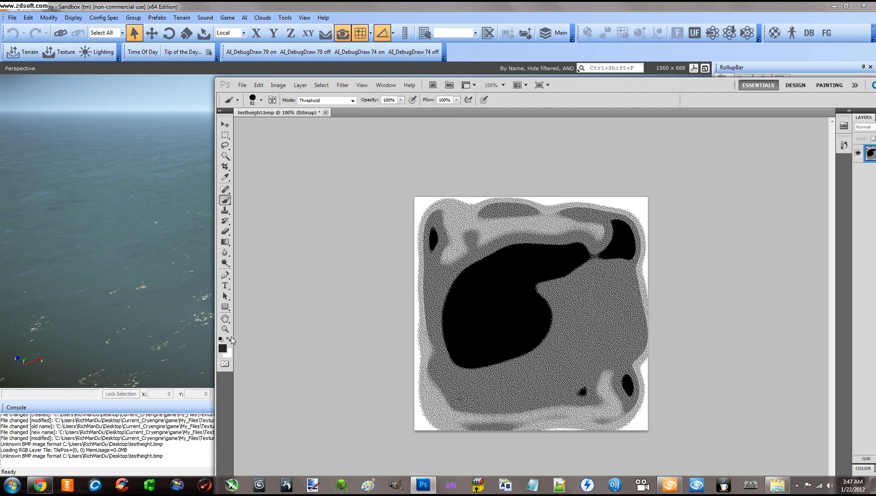
# - Brush over the whole testheight.bmp canvas with the dark grey foreground color #252525
pyautogui.click(224, 349)
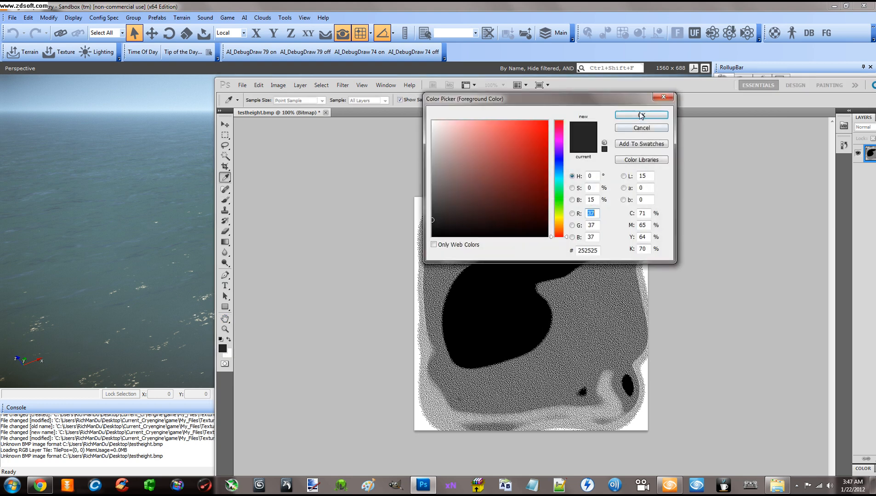
pyautogui.click(662, 97)
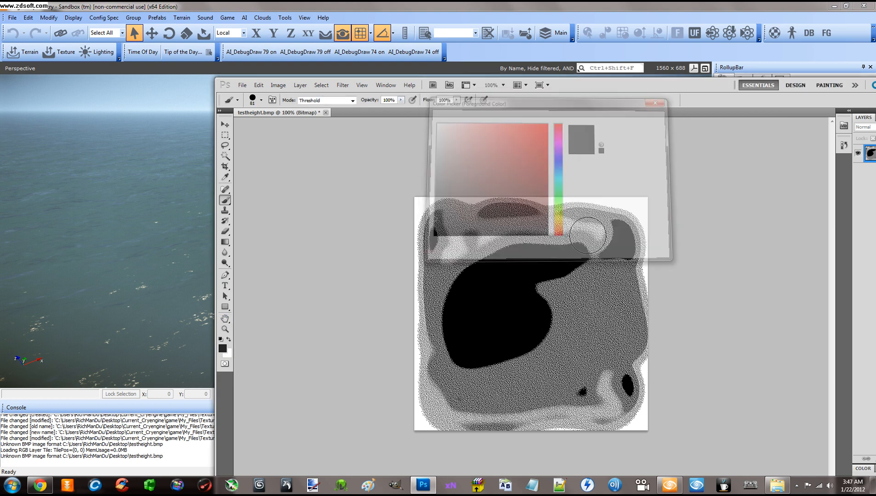
pyautogui.moveTo(574, 229)
pyautogui.mouseDown()
pyautogui.moveTo(487, 254)
pyautogui.moveTo(443, 285)
pyautogui.moveTo(417, 213)
pyautogui.moveTo(641, 213)
pyautogui.moveTo(636, 414)
pyautogui.moveTo(384, 432)
pyautogui.moveTo(606, 410)
pyautogui.moveTo(595, 416)
pyautogui.moveTo(438, 410)
pyautogui.moveTo(561, 388)
pyautogui.moveTo(627, 392)
pyautogui.moveTo(597, 186)
pyautogui.moveTo(562, 407)
pyautogui.moveTo(574, 239)
pyautogui.moveTo(621, 223)
pyautogui.moveTo(457, 216)
pyautogui.moveTo(421, 237)
pyautogui.moveTo(451, 344)
pyautogui.mouseUp()
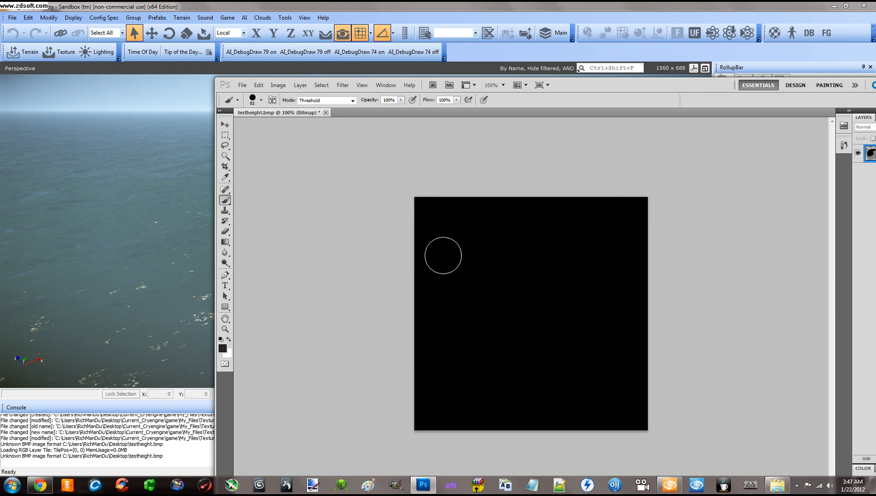
# - Set the foreground color to white (#ffffff) and brush a border along all four edges of the canvas
pyautogui.click(223, 349)
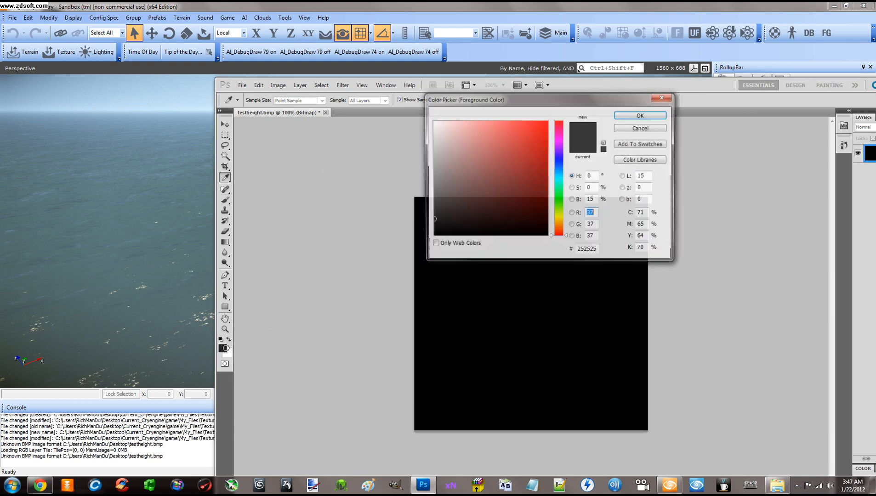
pyautogui.click(431, 118)
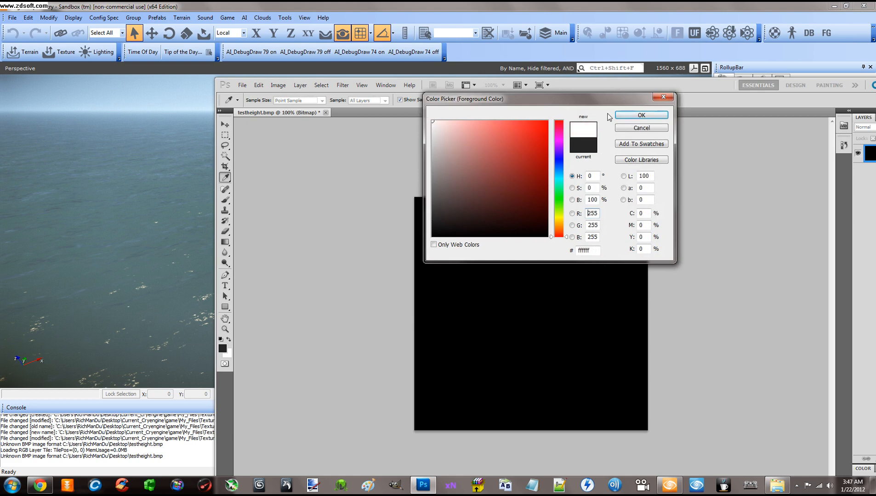
pyautogui.click(625, 116)
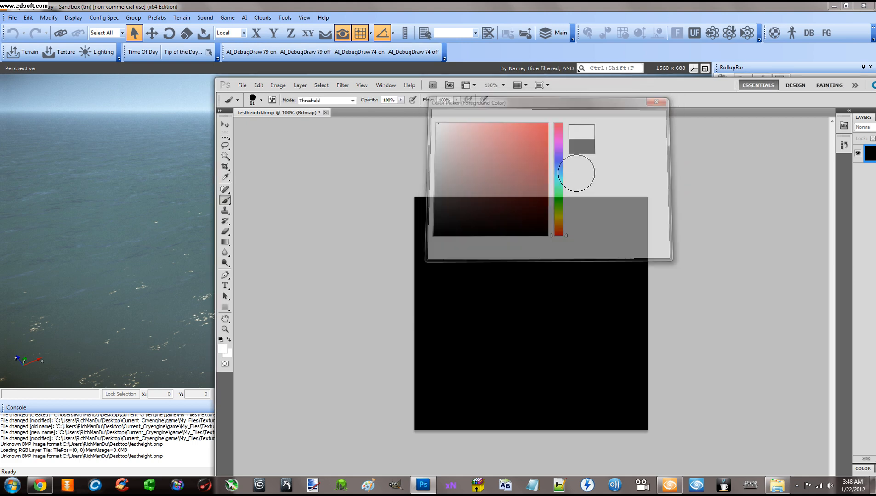
pyautogui.moveTo(420, 414)
pyautogui.mouseDown()
pyautogui.moveTo(410, 414)
pyautogui.moveTo(414, 208)
pyautogui.moveTo(647, 198)
pyautogui.moveTo(657, 381)
pyautogui.moveTo(628, 434)
pyautogui.moveTo(426, 433)
pyautogui.mouseUp()
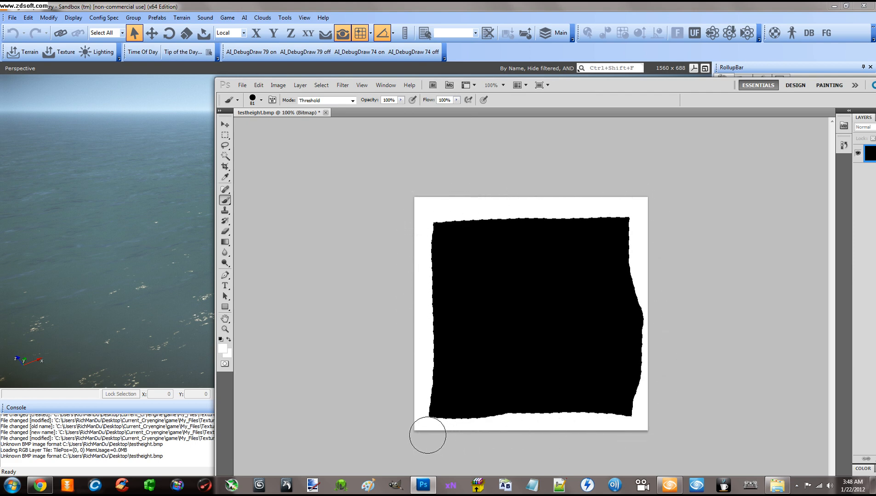
# - Set the foreground color to mid grey #8e8e8e and brush a short vertical stroke near the canvas's upper-right corner
pyautogui.click(223, 349)
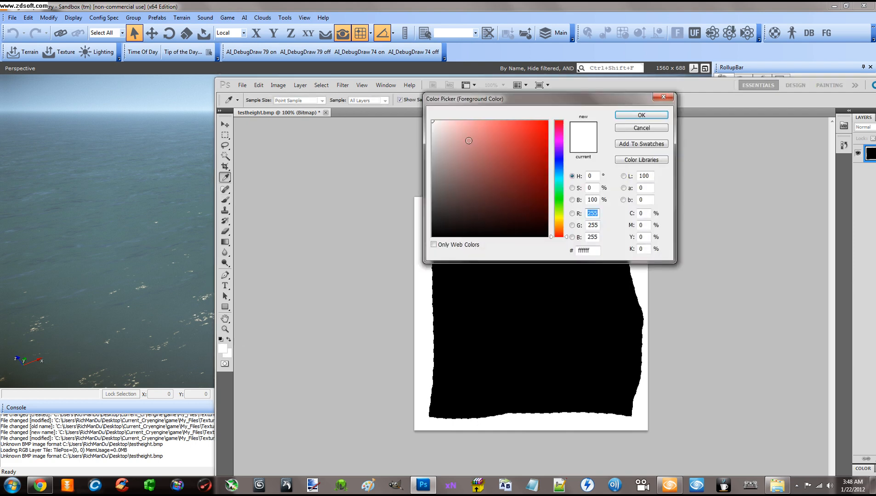
pyautogui.moveTo(442, 135); pyautogui.dragTo(426, 172)
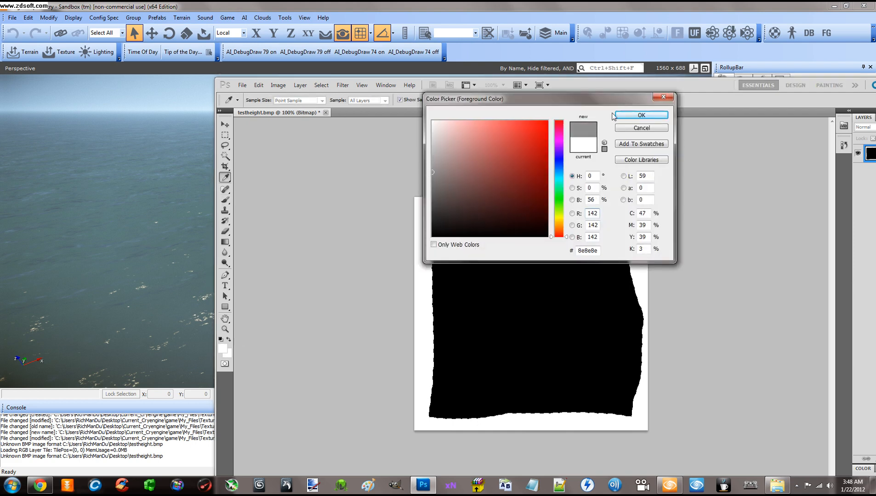
pyautogui.click(641, 115)
pyautogui.press('b')
pyautogui.moveTo(625, 217); pyautogui.dragTo(625, 269)
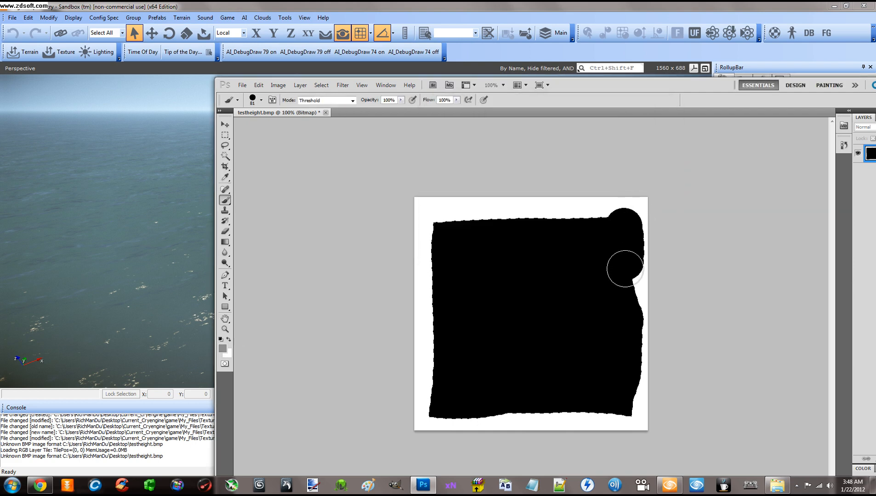
# - Set the foreground color to light grey #b2b2b2 and brush two short strokes across the upper part of the black area
pyautogui.click(222, 348)
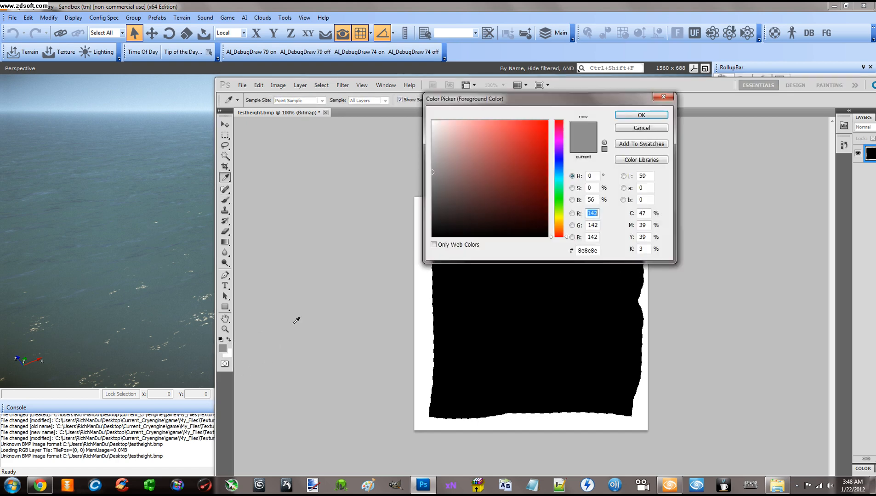
pyautogui.click(432, 156)
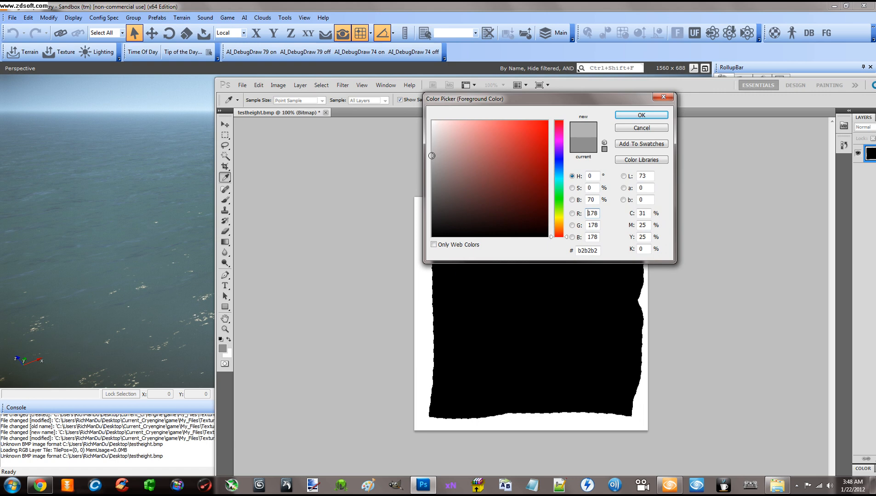
pyautogui.click(662, 97)
pyautogui.moveTo(569, 249); pyautogui.dragTo(533, 253)
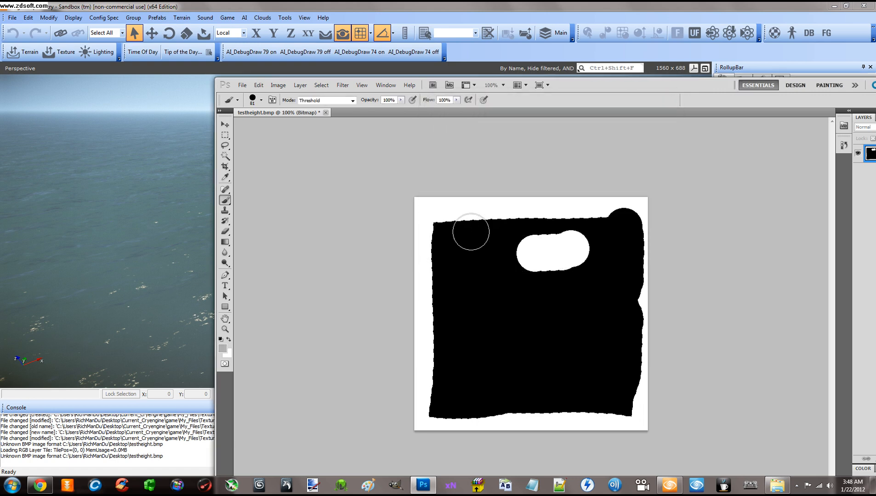
pyautogui.moveTo(471, 232); pyautogui.dragTo(432, 251)
pyautogui.click(278, 85)
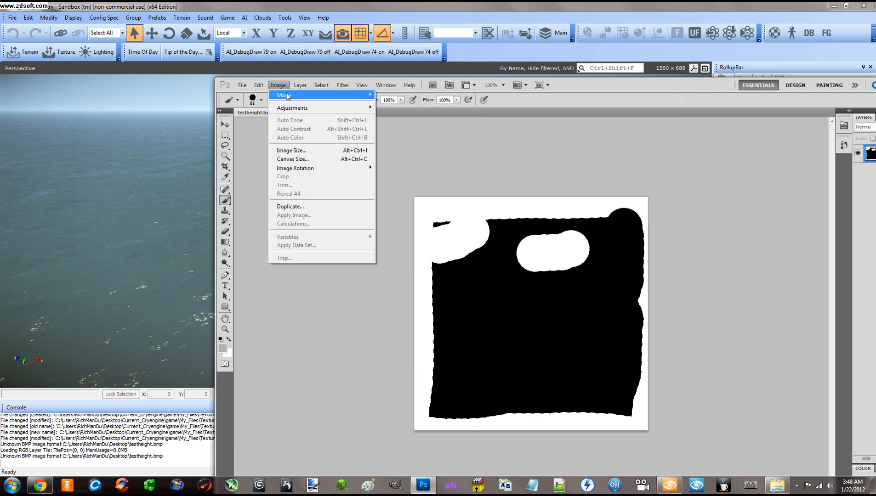
pyautogui.moveTo(288, 96)
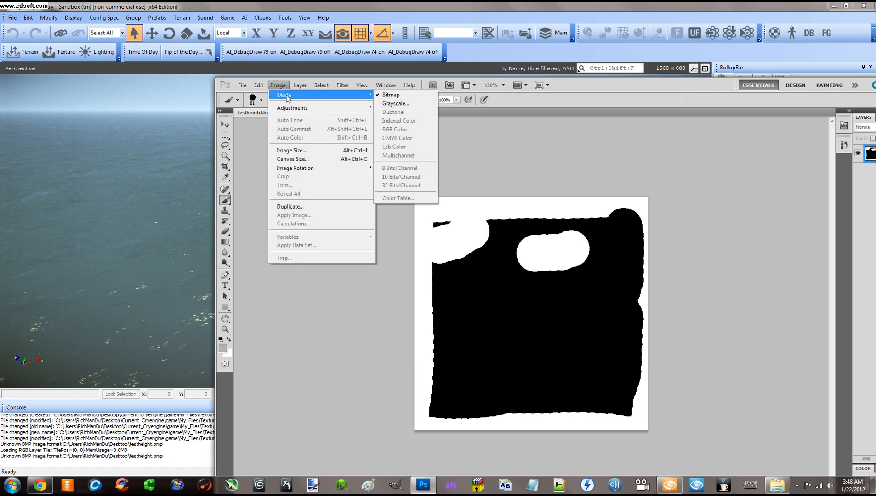
pyautogui.click(469, 138)
# - Create a new 512 x 512 pixel, 8 bit RGB Color document named testheight with a white background
pyautogui.click(242, 86)
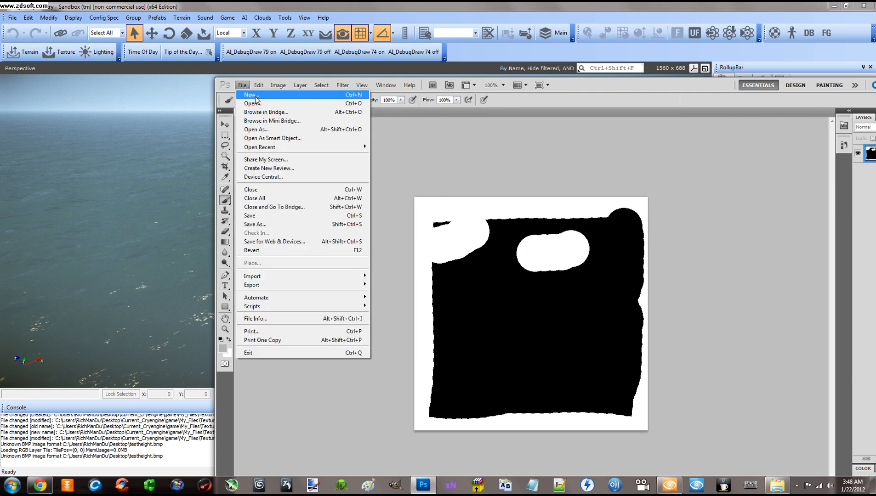
pyautogui.click(253, 95)
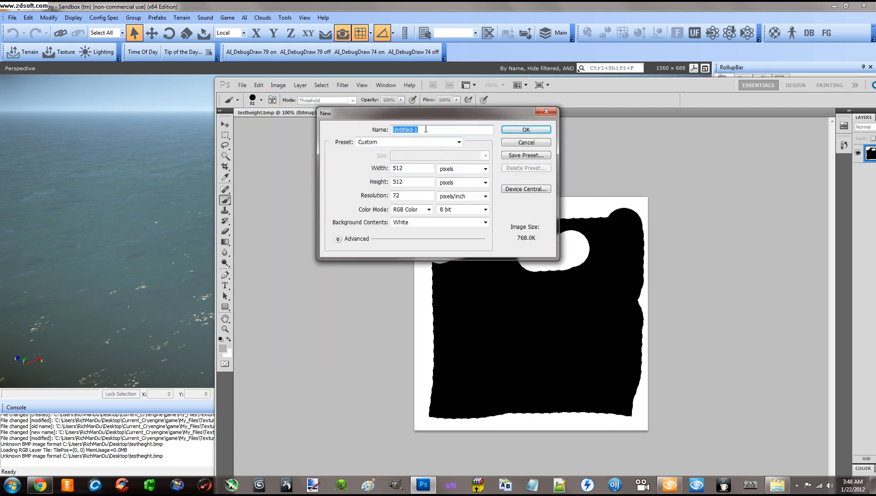
pyautogui.write('testheight')
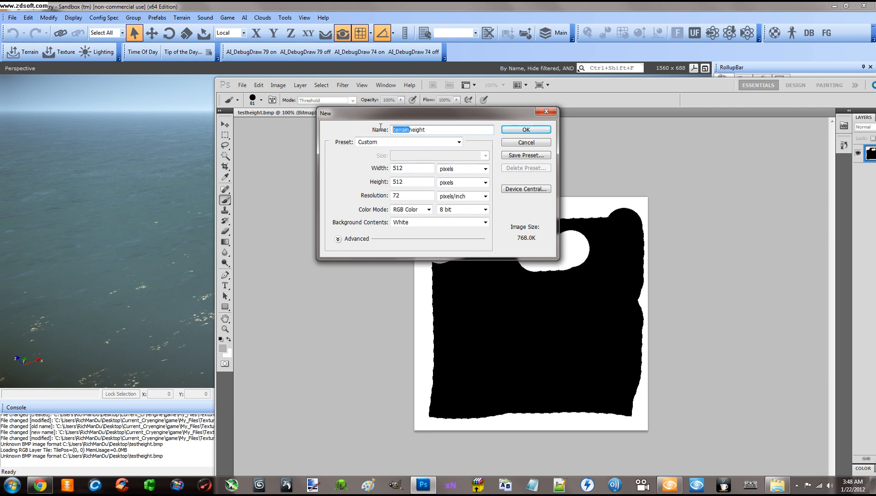
pyautogui.write('t')
pyautogui.click(516, 131)
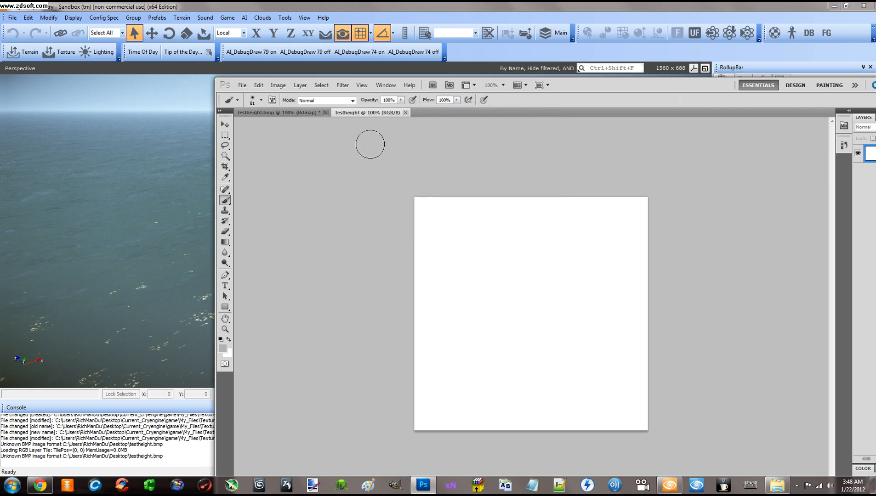
# - Close testheight.bmp without saving its changes, then close Photoshop
pyautogui.click(325, 113)
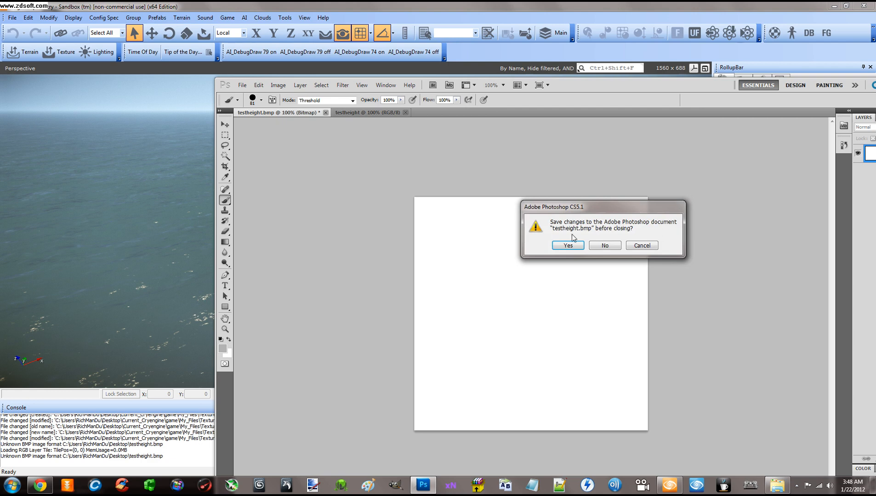
pyautogui.click(605, 246)
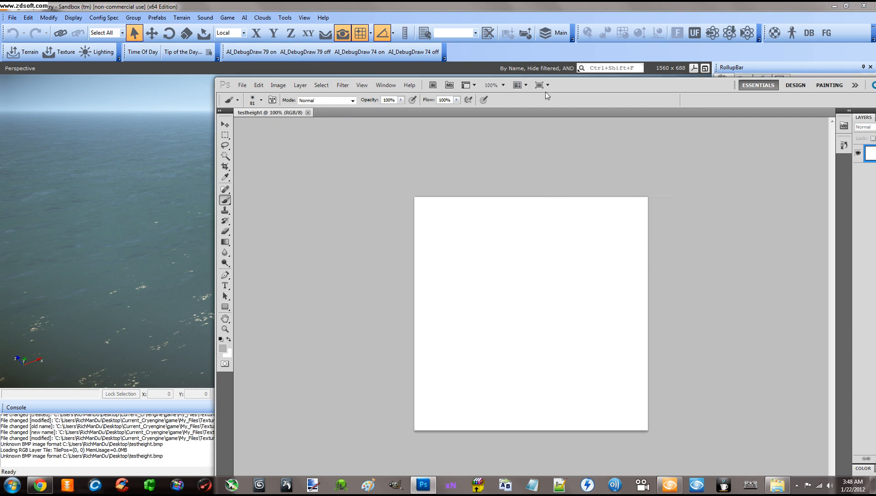
pyautogui.moveTo(578, 92); pyautogui.dragTo(461, 44)
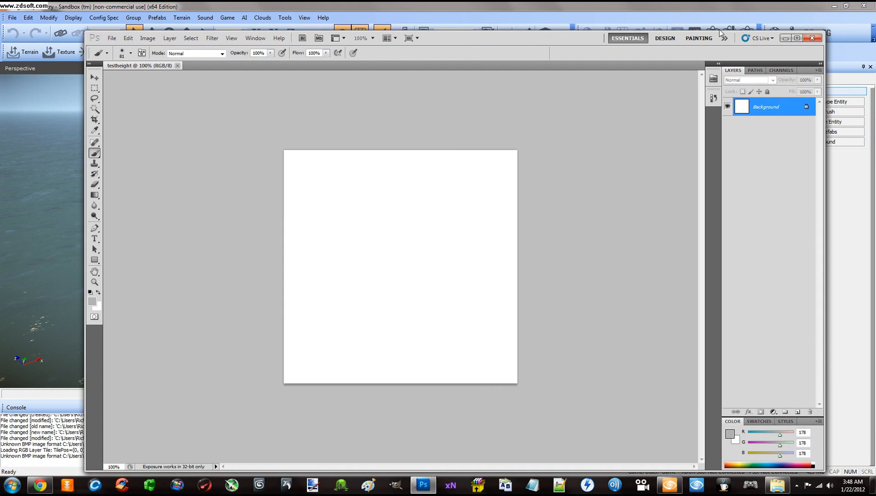
pyautogui.click(811, 41)
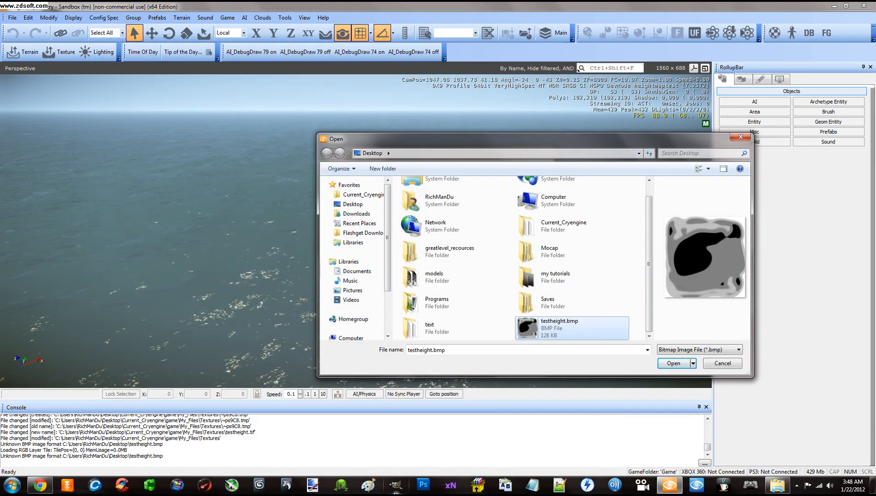
# - Launch GIMP and close Sandbox's texture import file dialog and Terrain Layer Texture dialog
pyautogui.click(395, 485)
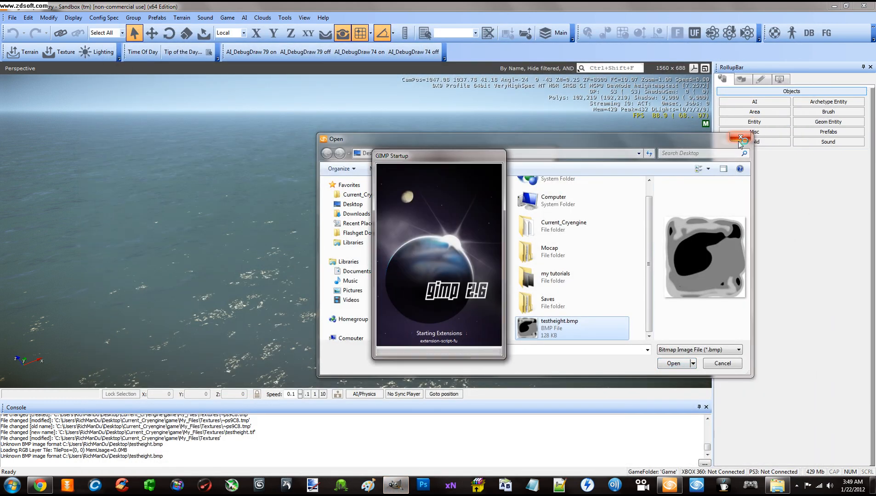
pyautogui.click(740, 138)
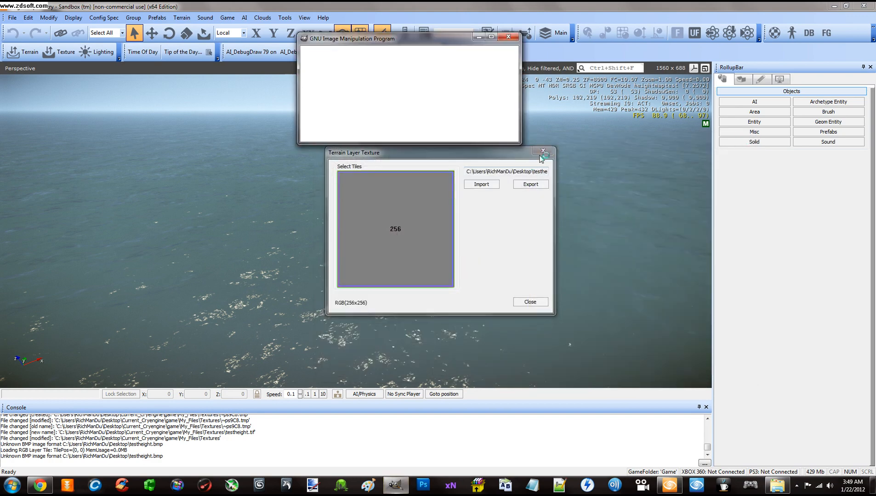
pyautogui.click(544, 151)
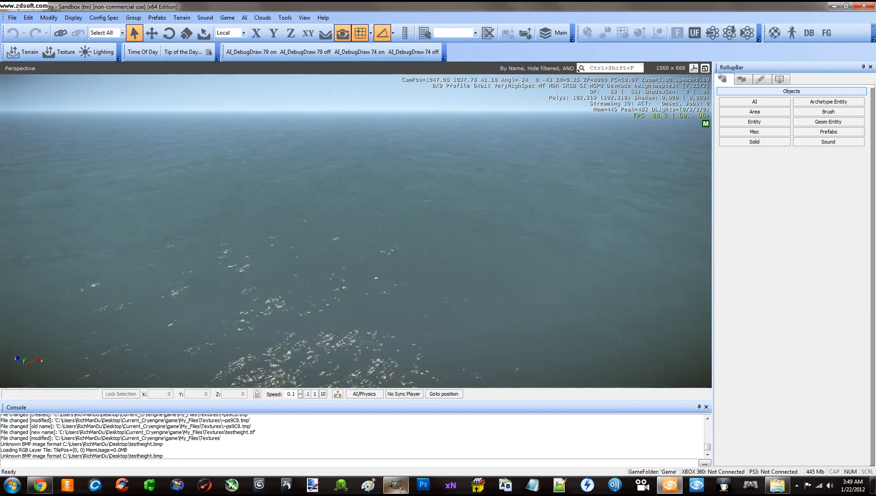
# - Switch to GIMP and create a new 512 x 512 pixel image, enlarging its window to show the whole canvas
pyautogui.click(397, 486)
pyautogui.moveTo(408, 39); pyautogui.dragTo(489, 179)
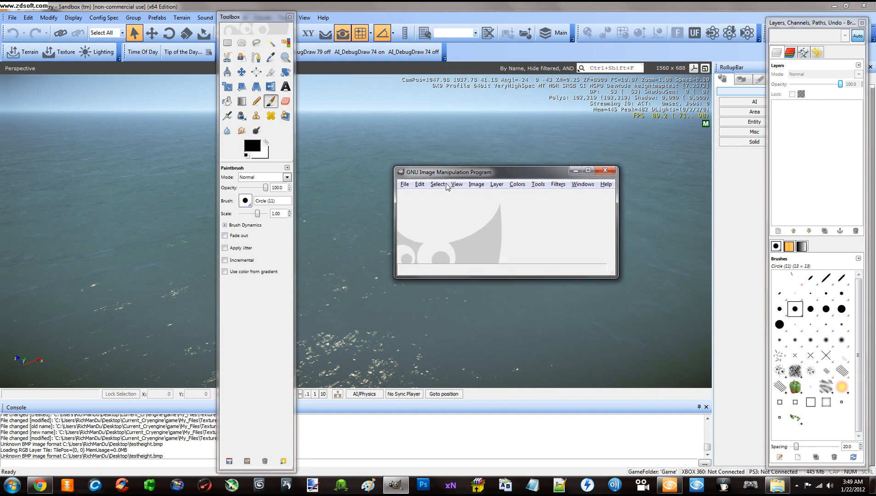
pyautogui.click(405, 185)
pyautogui.click(412, 195)
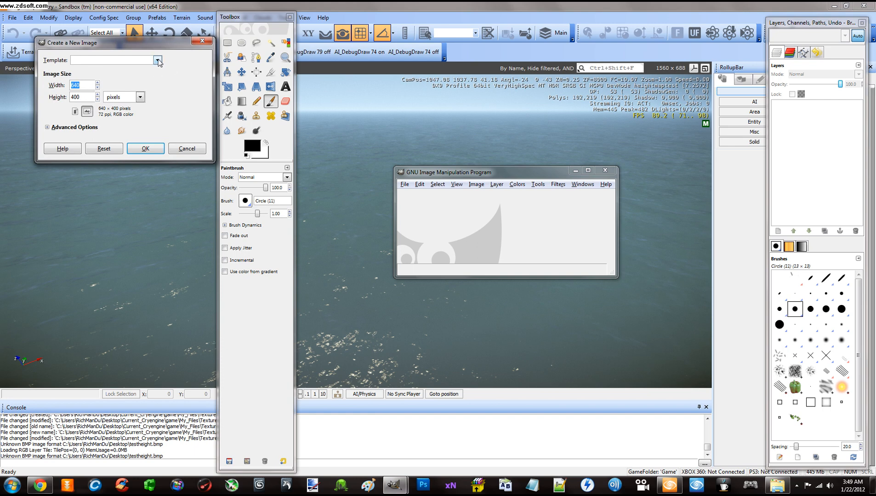
pyautogui.click(157, 60)
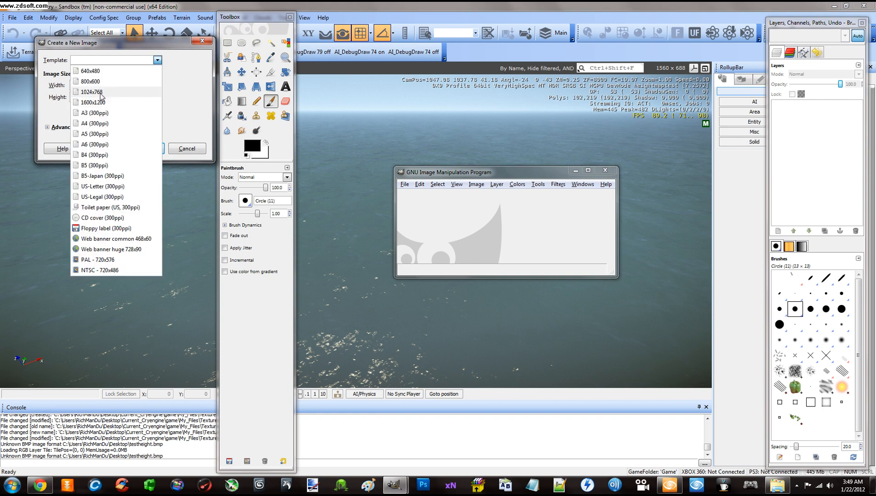
pyautogui.click(196, 87)
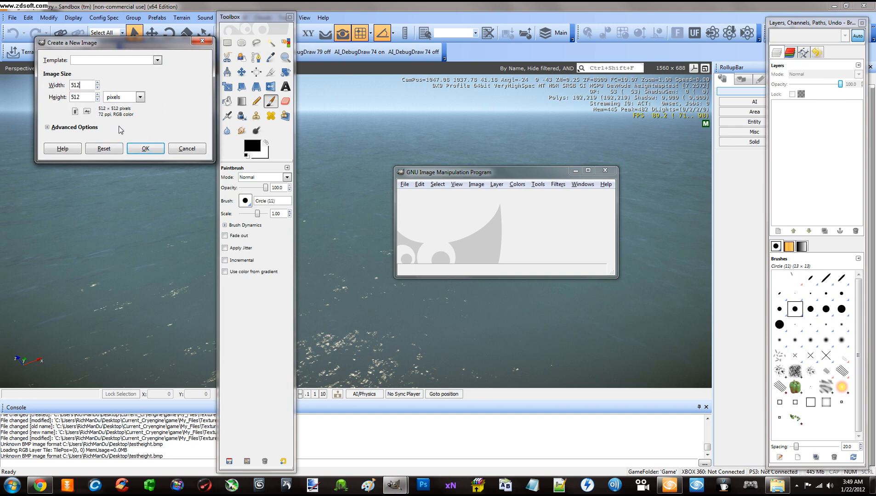
pyautogui.click(146, 148)
pyautogui.moveTo(445, 175); pyautogui.dragTo(388, 93)
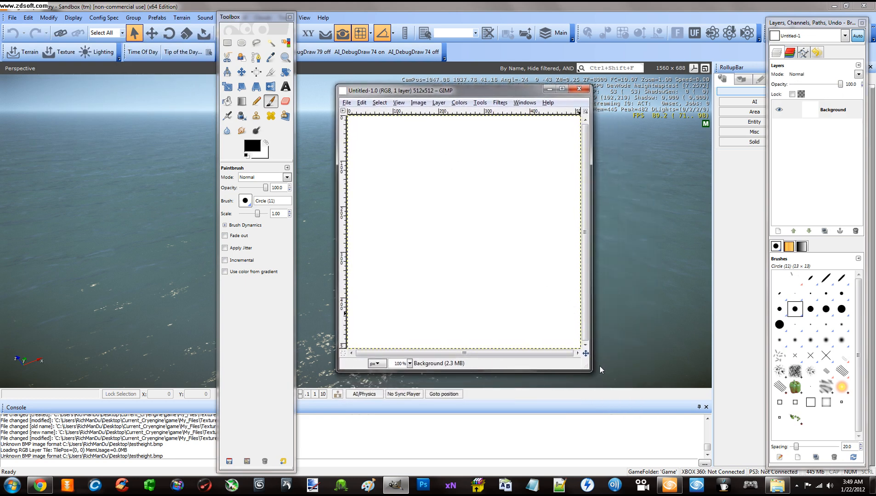
pyautogui.moveTo(589, 370); pyautogui.dragTo(635, 403)
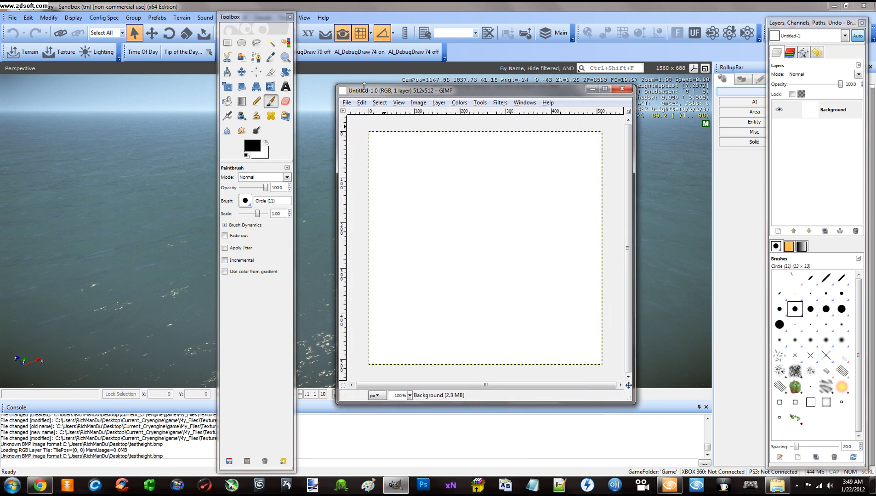
# - Render Solid Noise clouds over the blank image with X size 2.7 and Y size 2.8
pyautogui.click(503, 104)
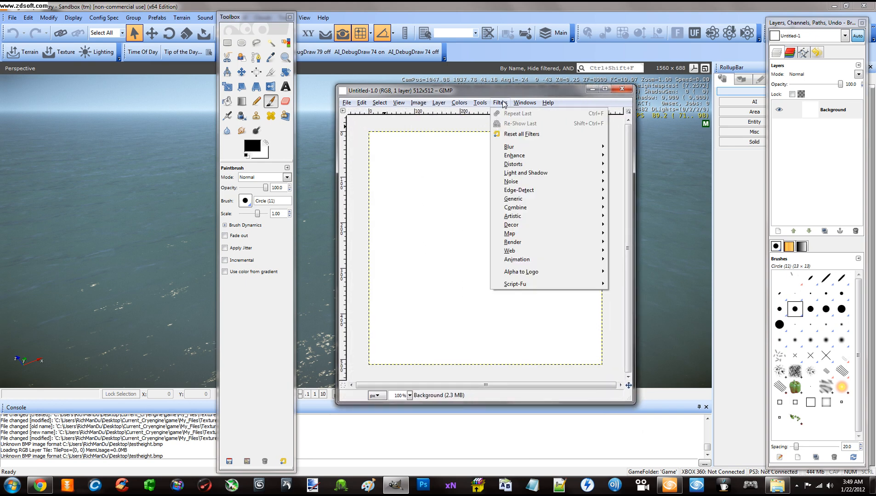
pyautogui.moveTo(544, 166)
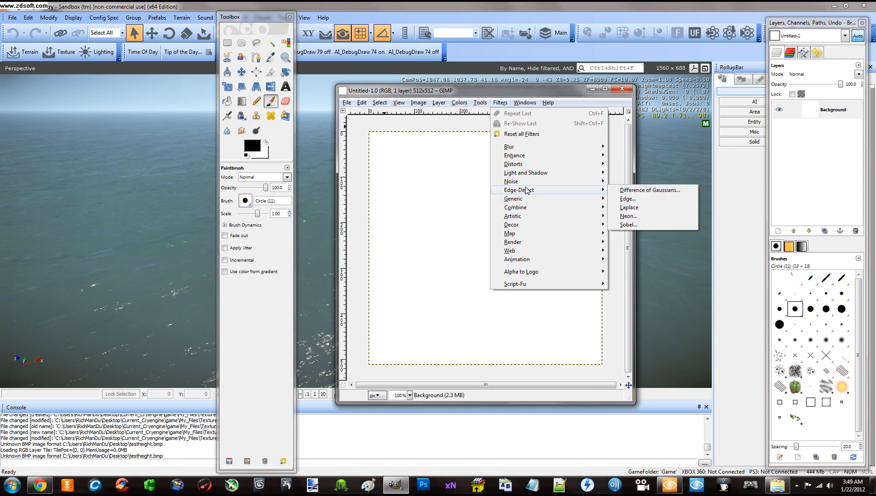
pyautogui.moveTo(530, 182)
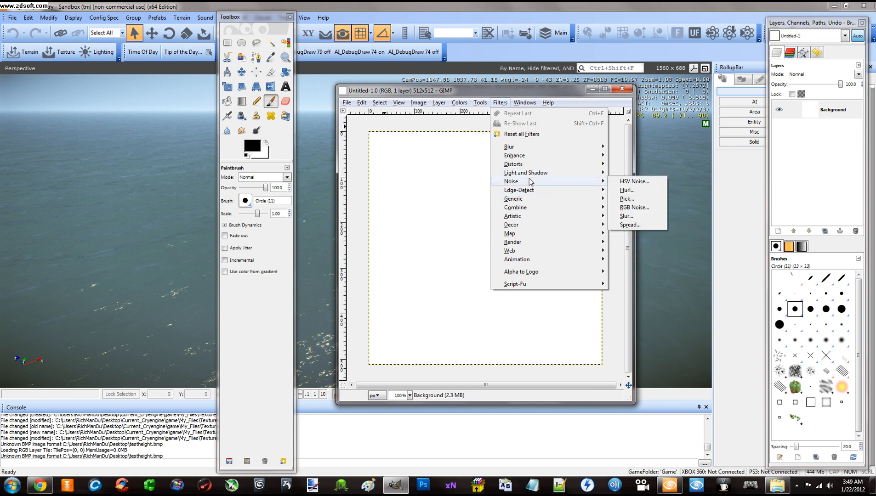
pyautogui.moveTo(530, 242)
pyautogui.moveTo(631, 250)
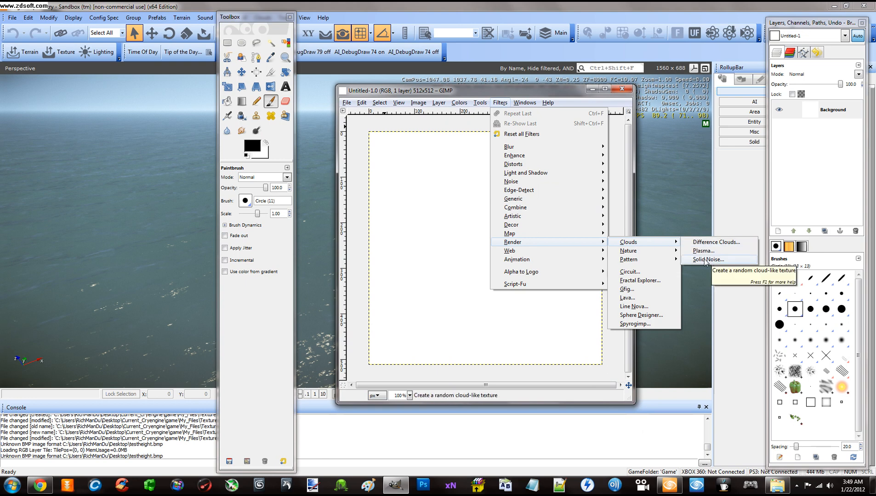
pyautogui.click(705, 260)
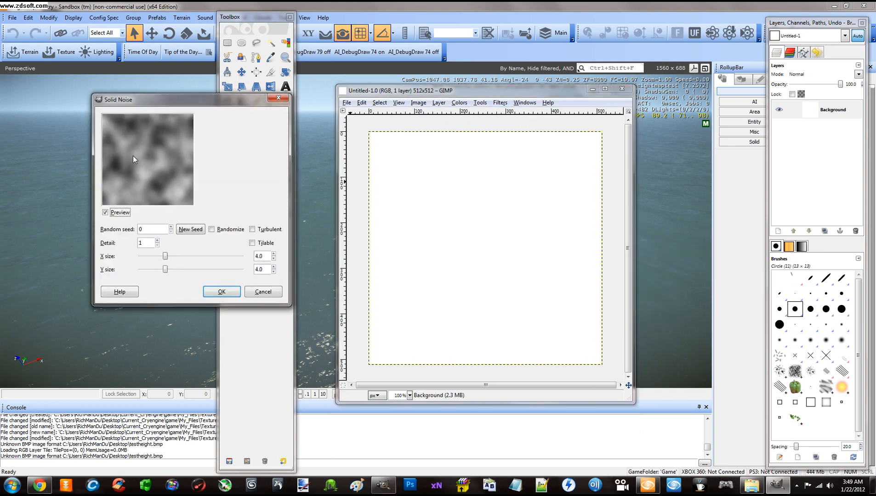
pyautogui.moveTo(151, 110); pyautogui.dragTo(172, 110)
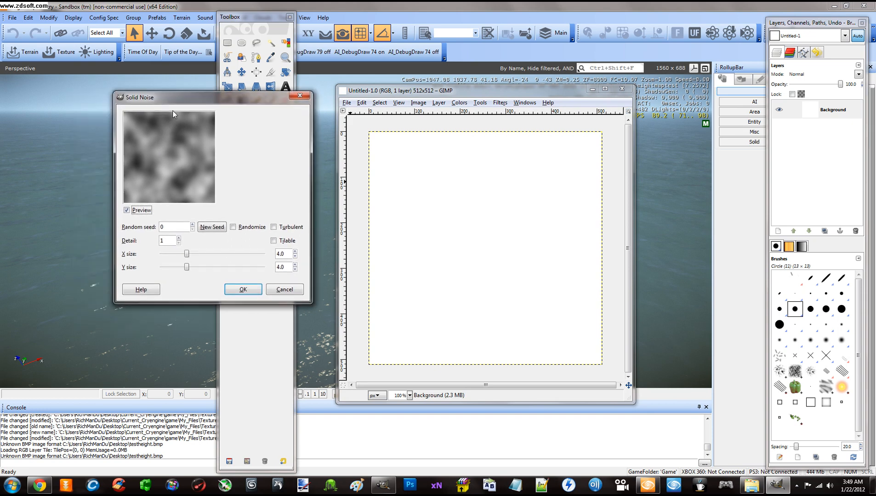
pyautogui.click(179, 239)
pyautogui.moveTo(187, 255); pyautogui.dragTo(238, 254)
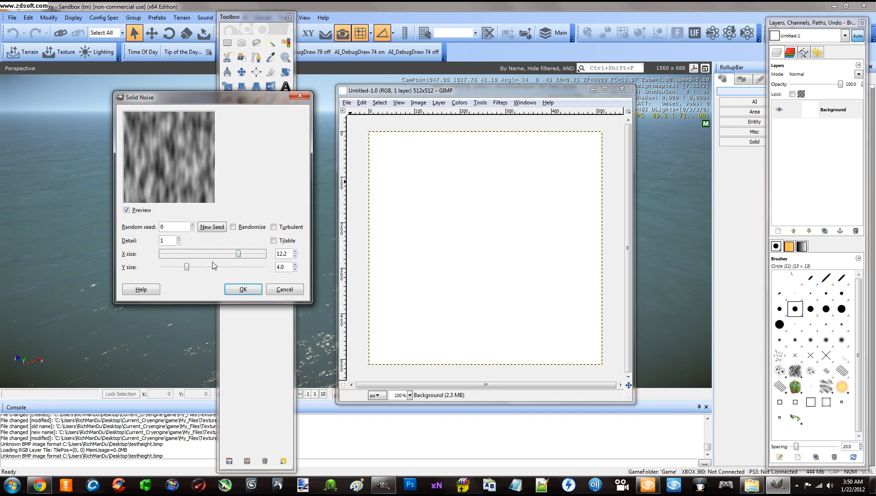
pyautogui.moveTo(186, 269)
pyautogui.mouseDown()
pyautogui.moveTo(230, 269)
pyautogui.moveTo(186, 256)
pyautogui.moveTo(190, 269)
pyautogui.moveTo(168, 269)
pyautogui.moveTo(166, 255)
pyautogui.moveTo(187, 256)
pyautogui.mouseUp()
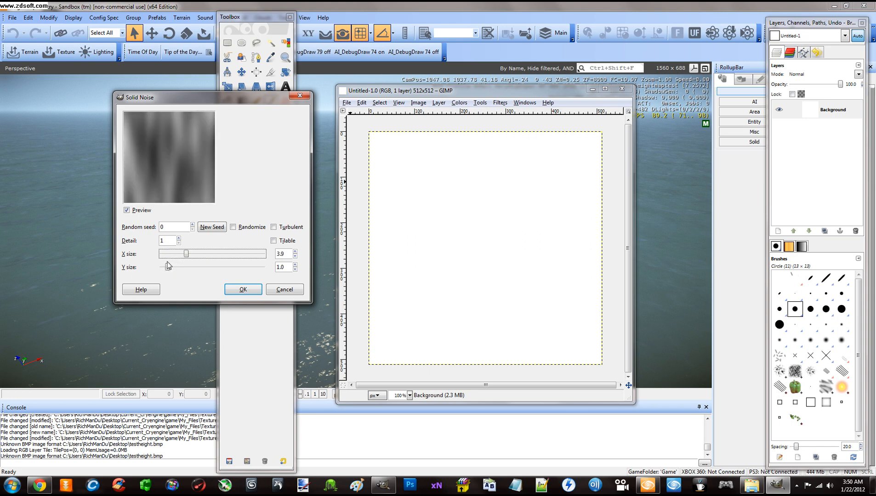
pyautogui.click(168, 268)
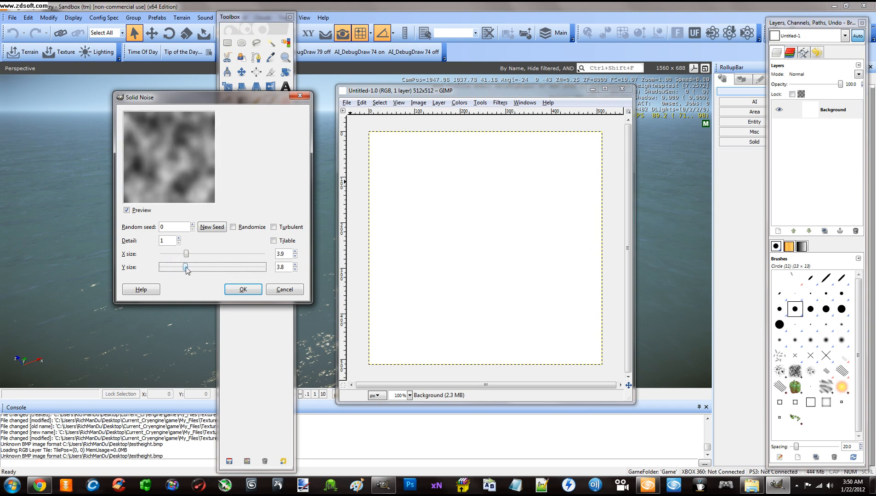
pyautogui.moveTo(186, 255); pyautogui.dragTo(179, 269)
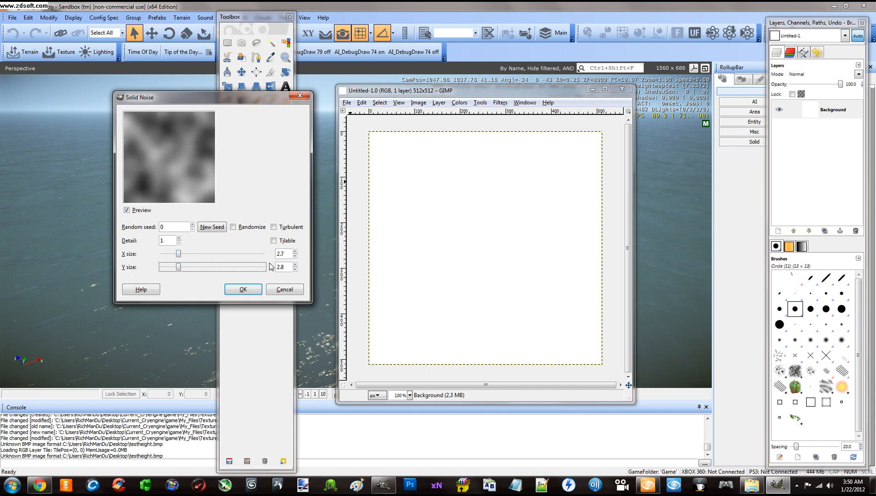
pyautogui.click(243, 290)
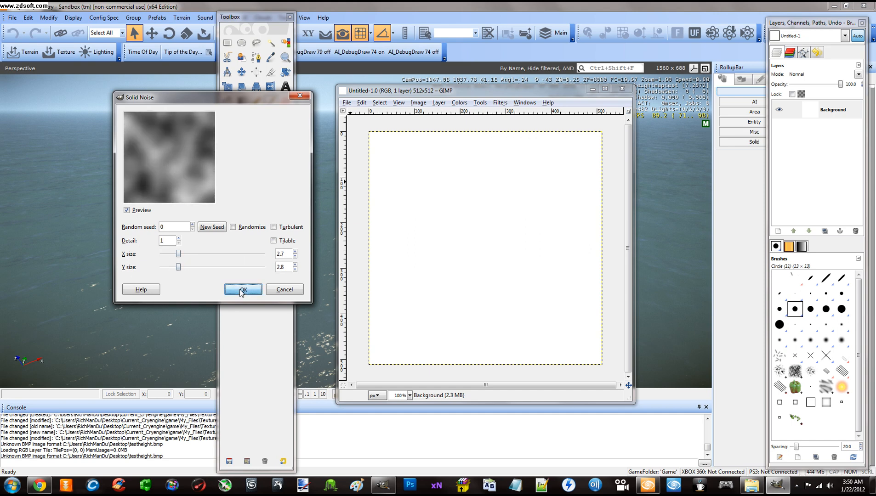
# - Save the noise image as a Windows BMP file named Untitled.bmp in the Pictures folder
pyautogui.click(347, 103)
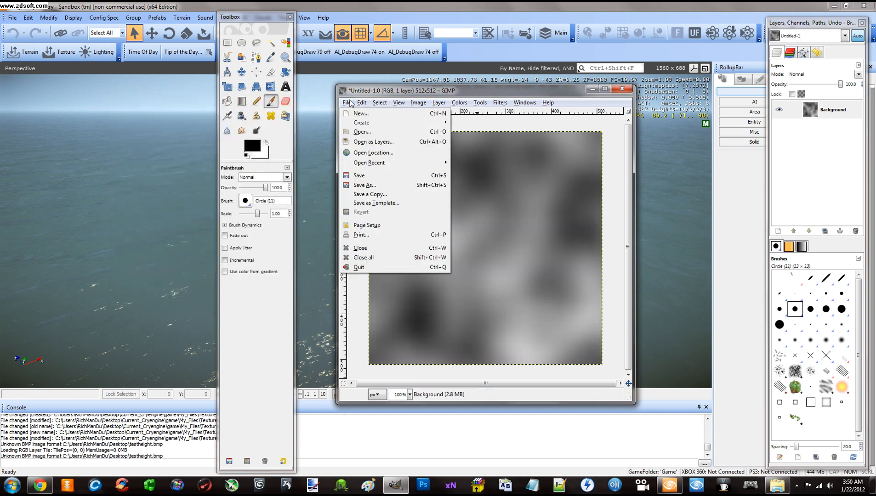
pyautogui.click(364, 185)
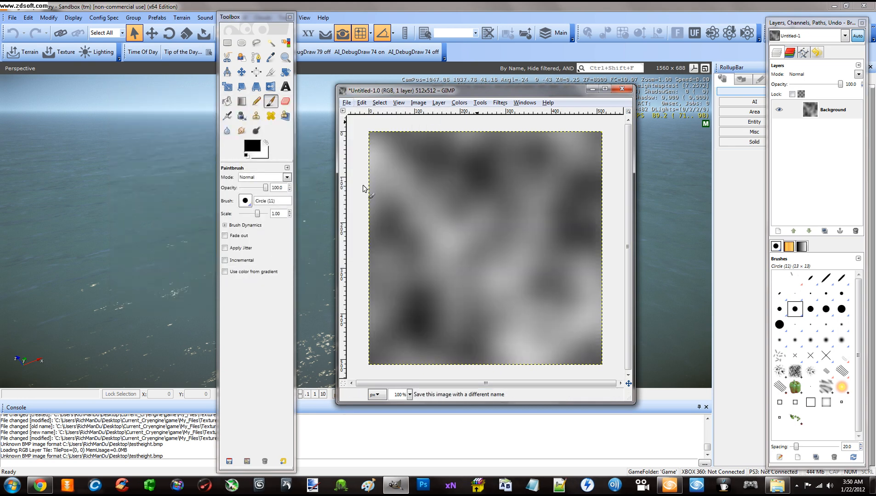
pyautogui.click(370, 153)
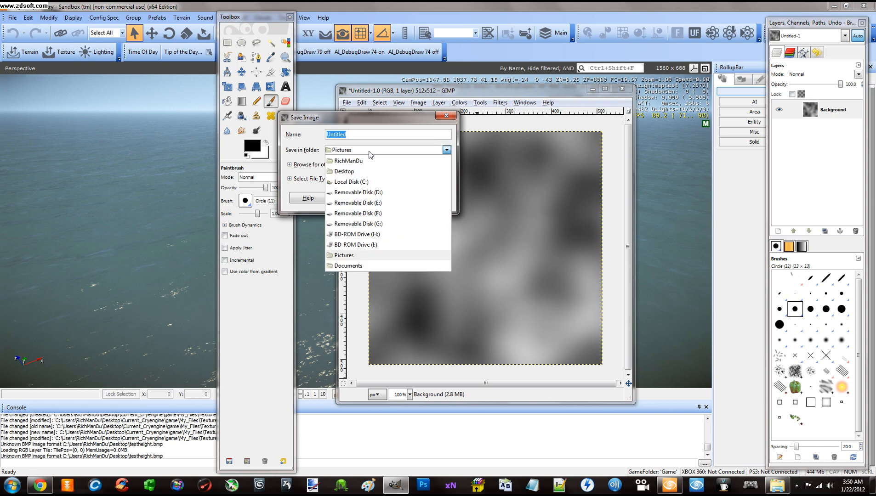
pyautogui.click(363, 154)
pyautogui.click(291, 179)
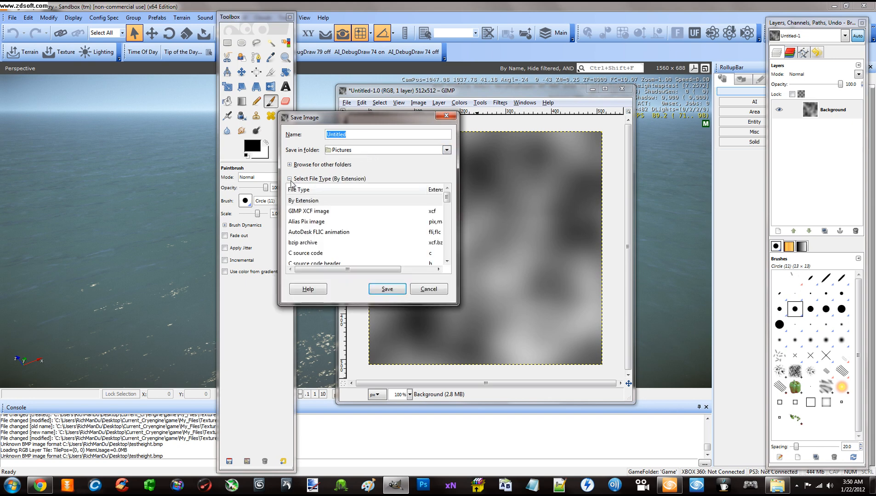
pyautogui.moveTo(448, 203); pyautogui.dragTo(448, 233)
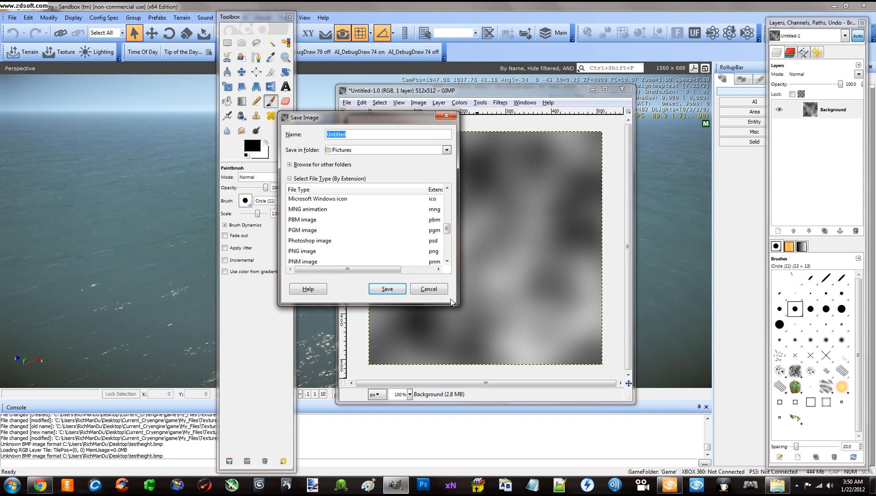
pyautogui.moveTo(455, 305); pyautogui.dragTo(539, 347)
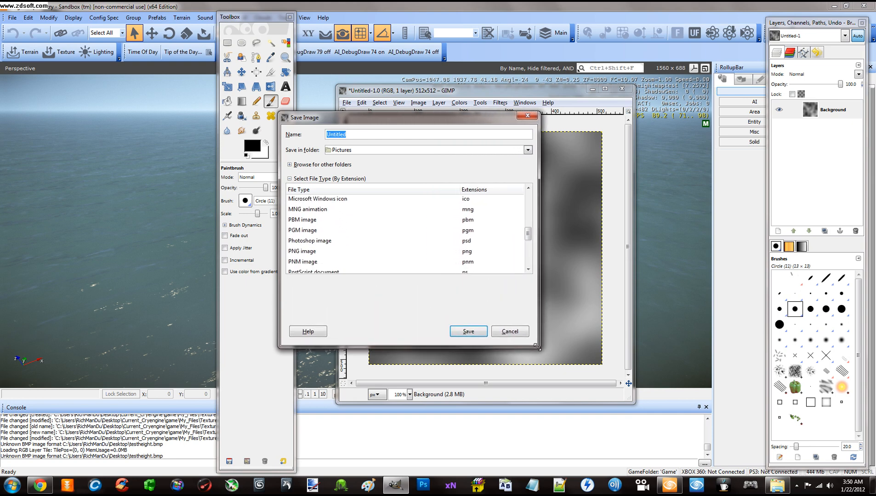
pyautogui.moveTo(527, 240); pyautogui.dragTo(531, 269)
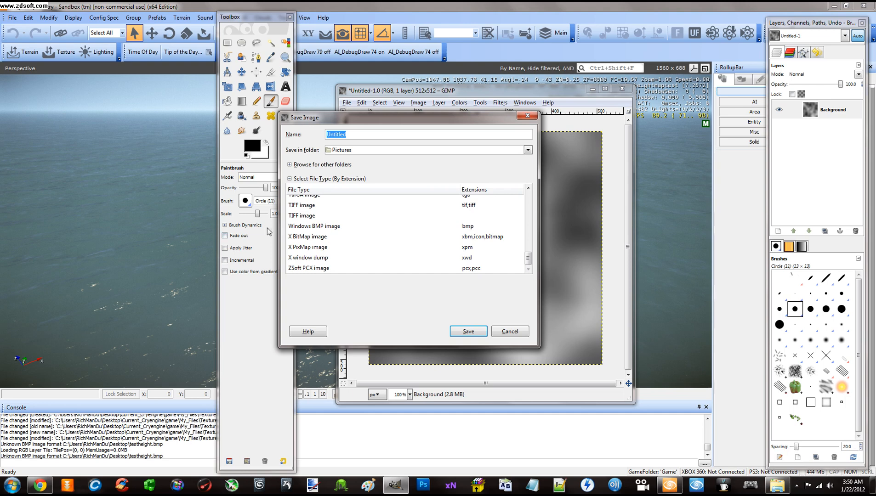
pyautogui.click(300, 226)
pyautogui.click(467, 332)
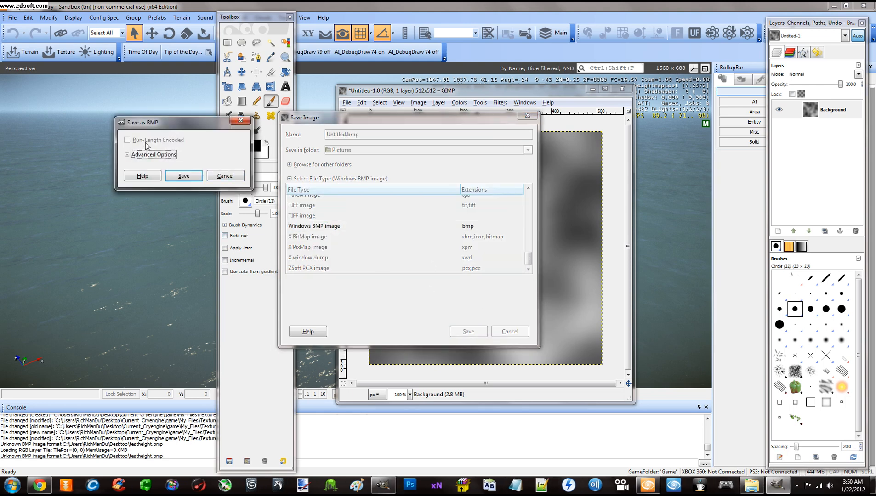
pyautogui.click(180, 176)
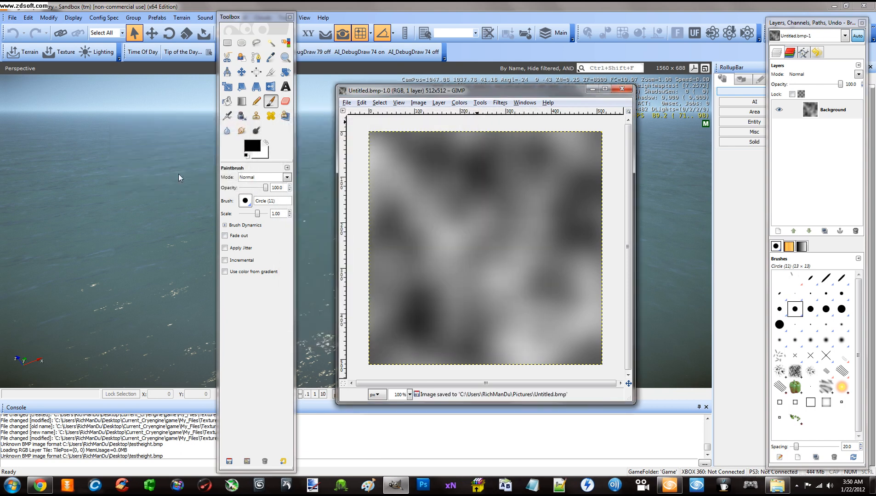
# - Save the noise image again to the Desktop as testheightmap.bmp, using the Windows BMP image file type
pyautogui.click(346, 103)
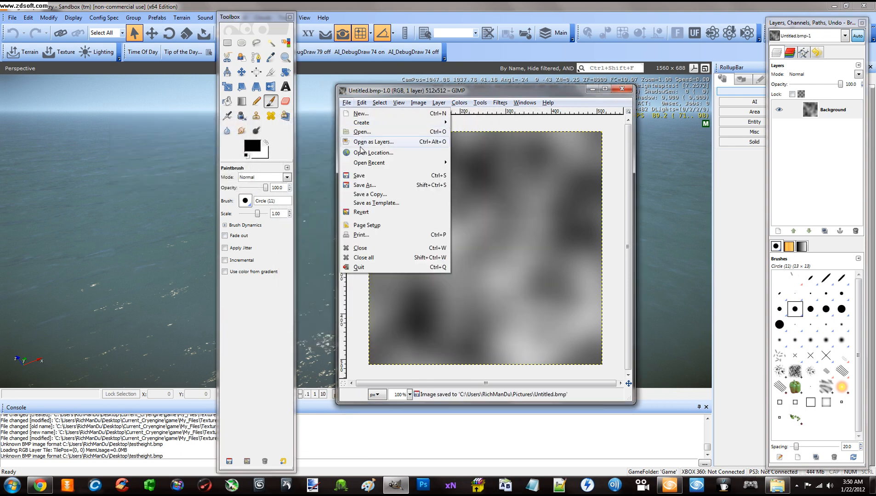
pyautogui.click(365, 185)
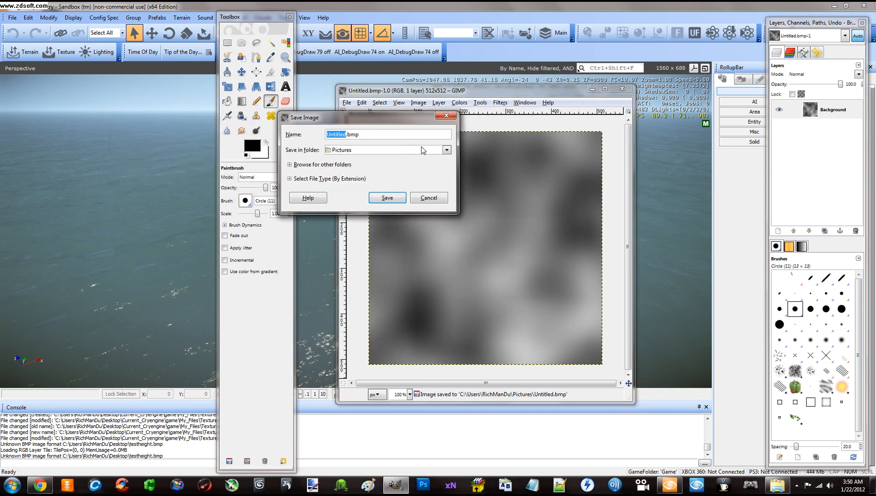
pyautogui.click(442, 150)
pyautogui.click(370, 170)
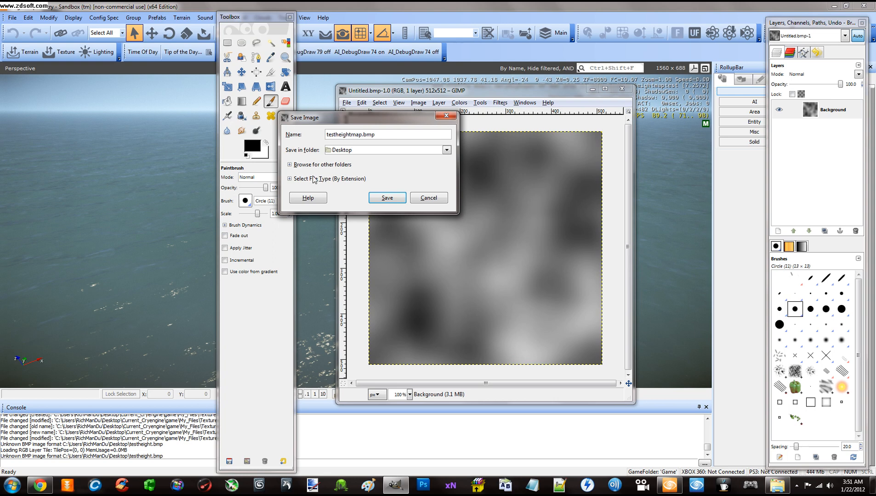
pyautogui.click(290, 179)
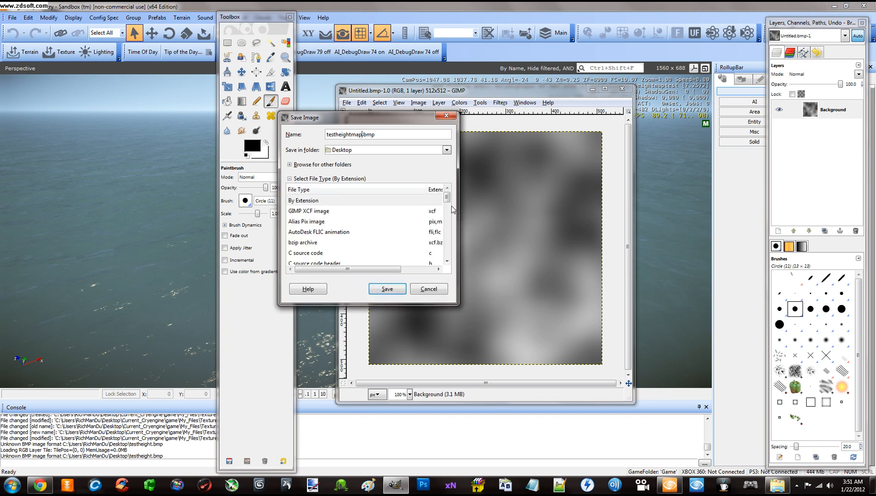
pyautogui.moveTo(447, 199); pyautogui.dragTo(448, 254)
pyautogui.click(332, 221)
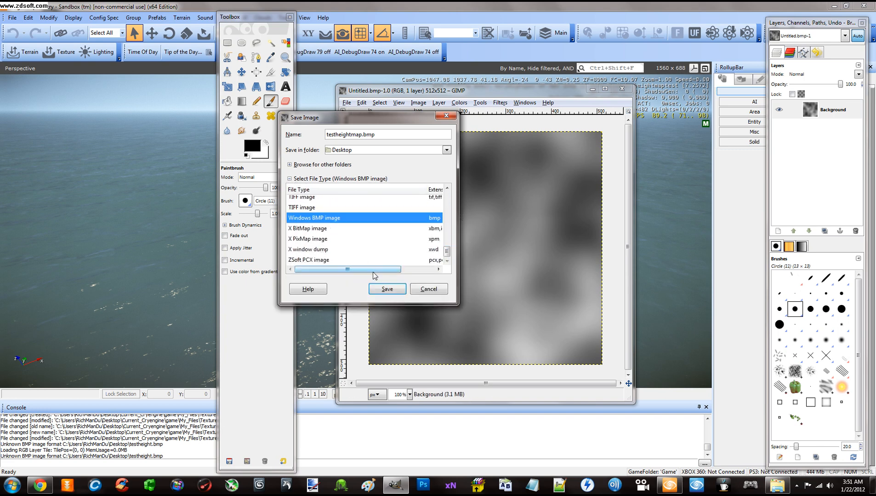
pyautogui.click(381, 290)
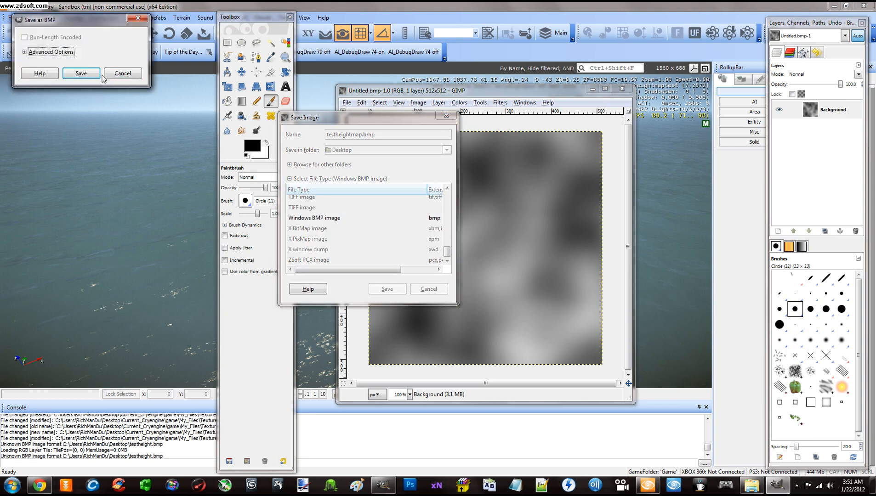
pyautogui.click(100, 75)
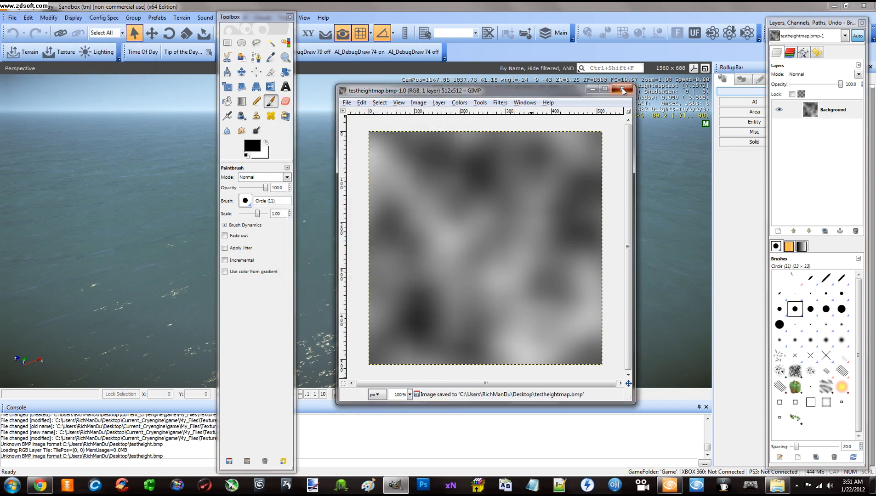
# - Close the GIMP heightmap image and return to the Sandbox editor
pyautogui.click(623, 89)
pyautogui.click(541, 90)
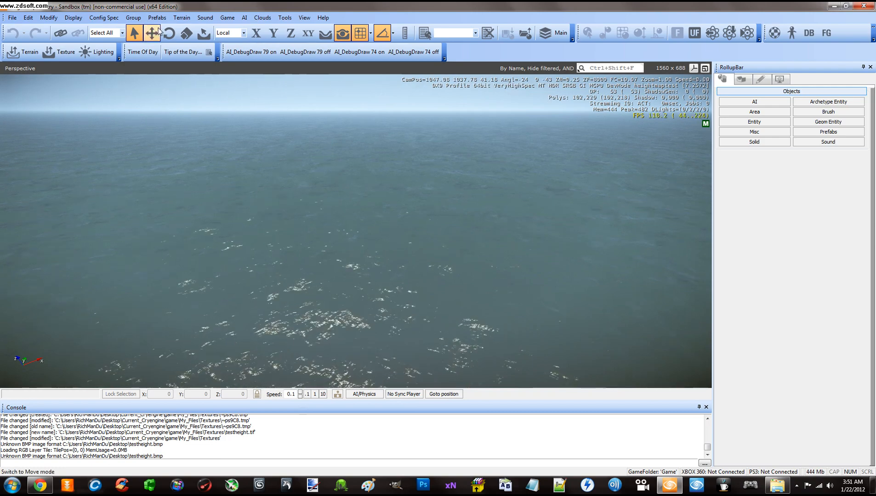
pyautogui.click(193, 22)
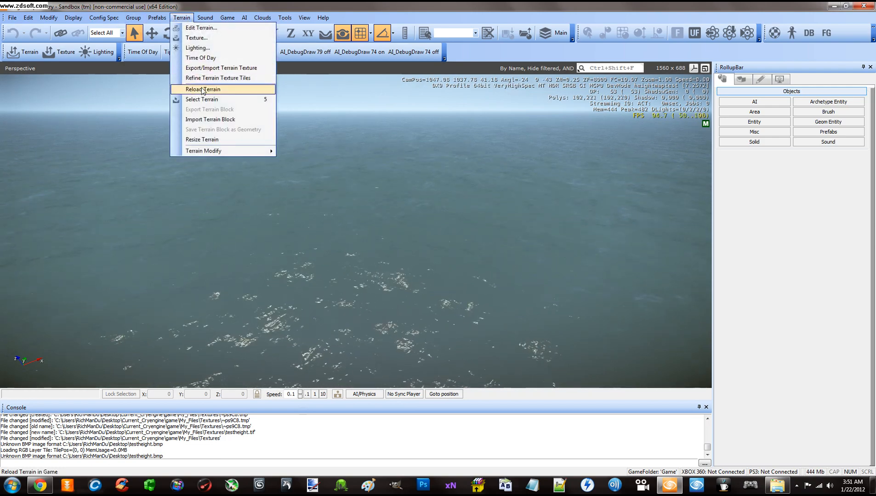
pyautogui.click(205, 68)
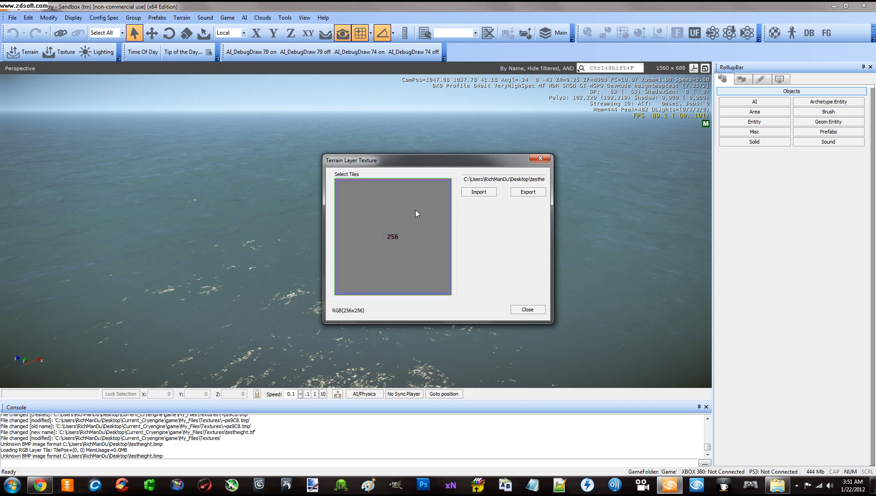
pyautogui.click(541, 159)
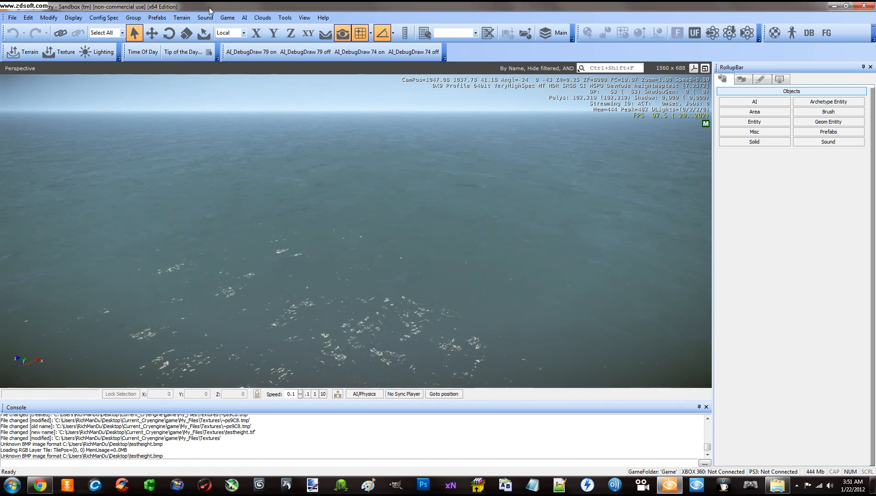
# - Import testheightmap.bmp from the Desktop as the terrain heightmap in the Terrain Editor, filtering for 8-bit bitmap files
pyautogui.click(182, 18)
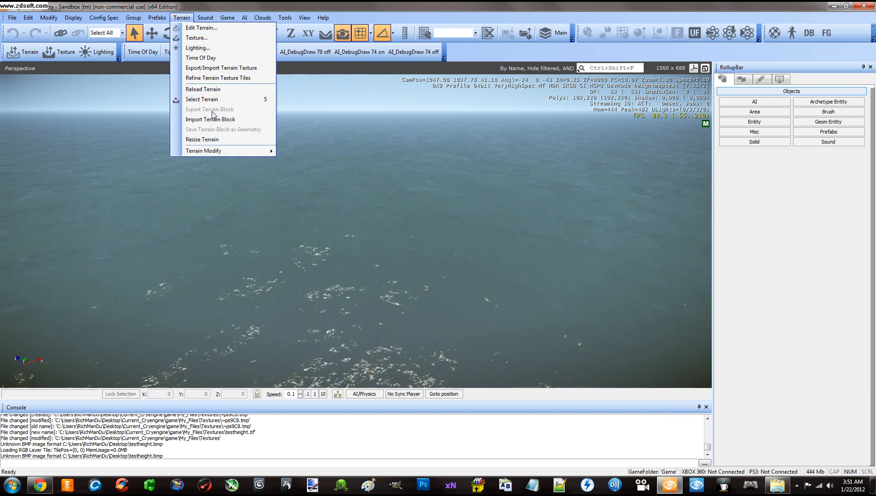
pyautogui.click(201, 27)
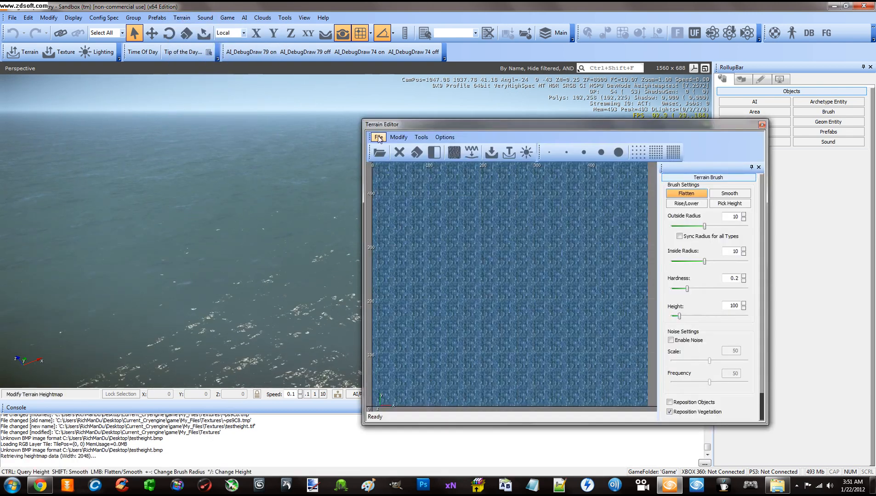
pyautogui.click(379, 137)
pyautogui.moveTo(398, 137)
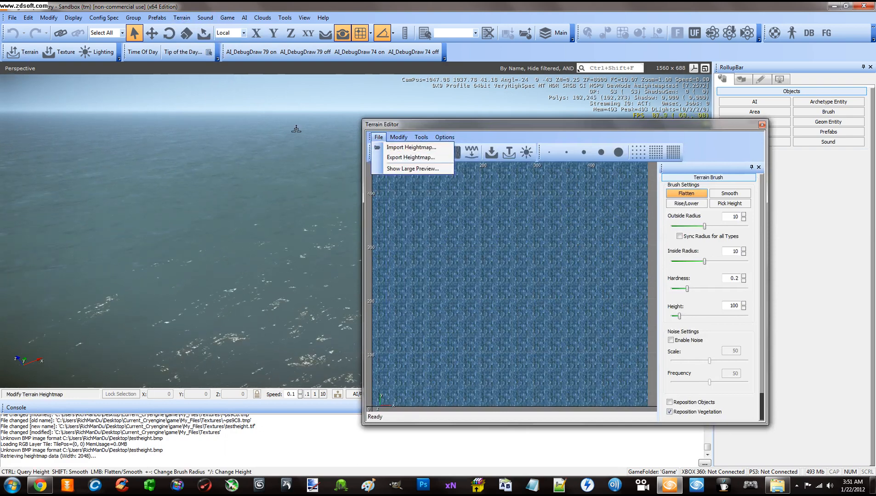
pyautogui.click(404, 147)
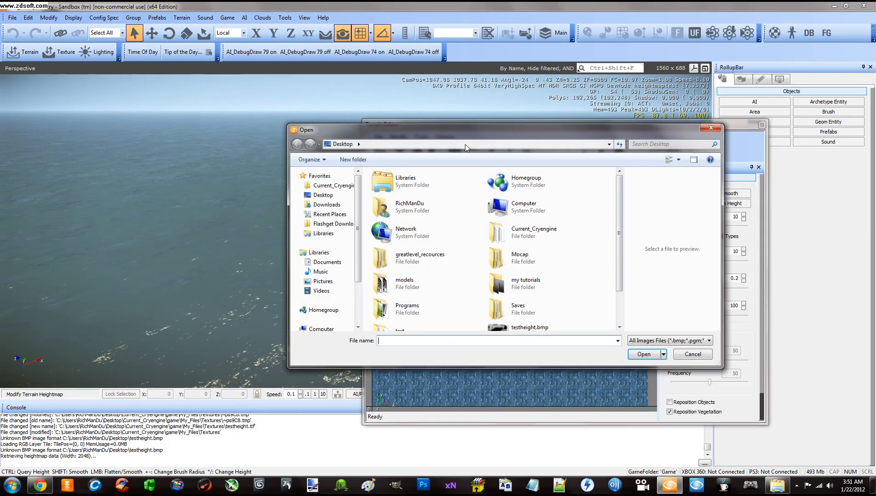
pyautogui.click(652, 333)
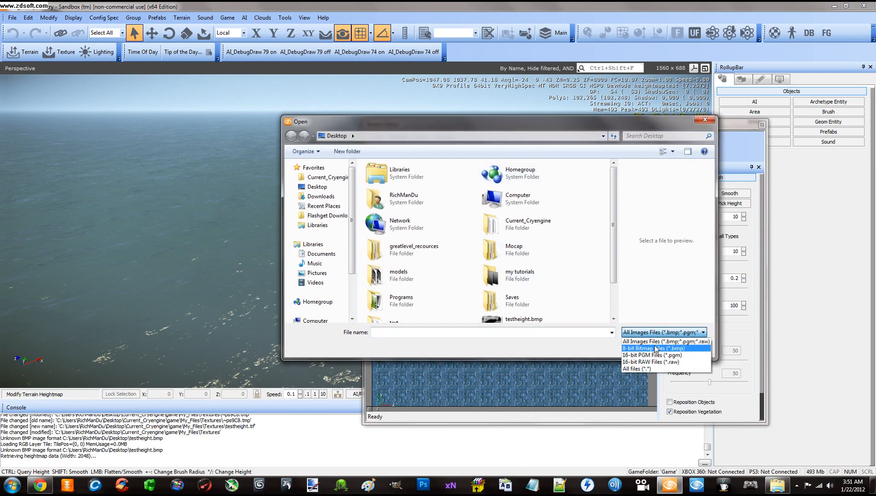
pyautogui.click(673, 351)
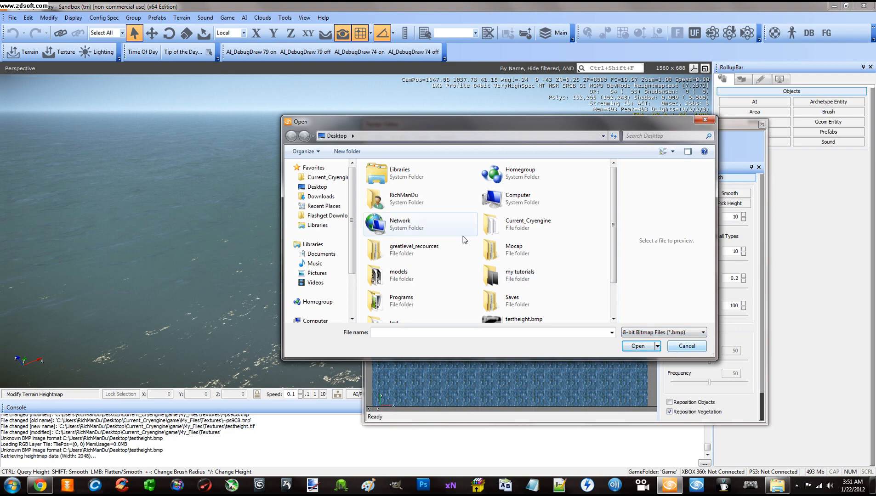
pyautogui.scroll(-2, 614, 272)
pyautogui.click(413, 310)
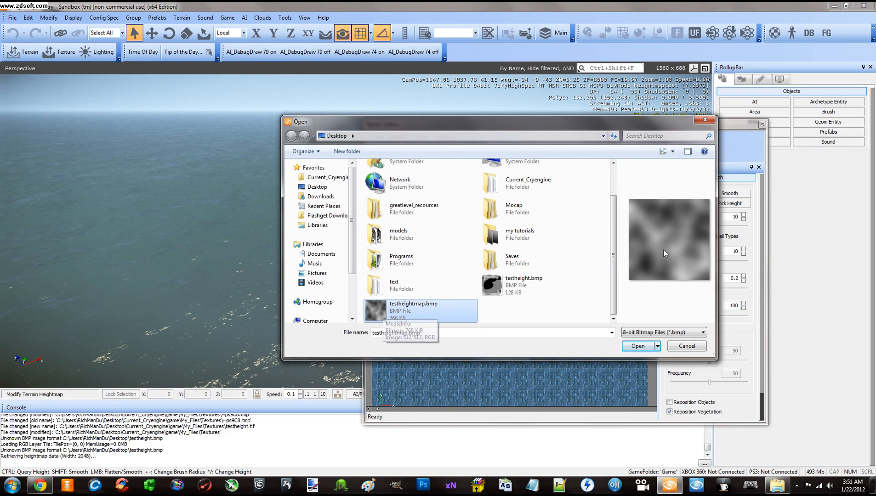
pyautogui.doubleClick(410, 311)
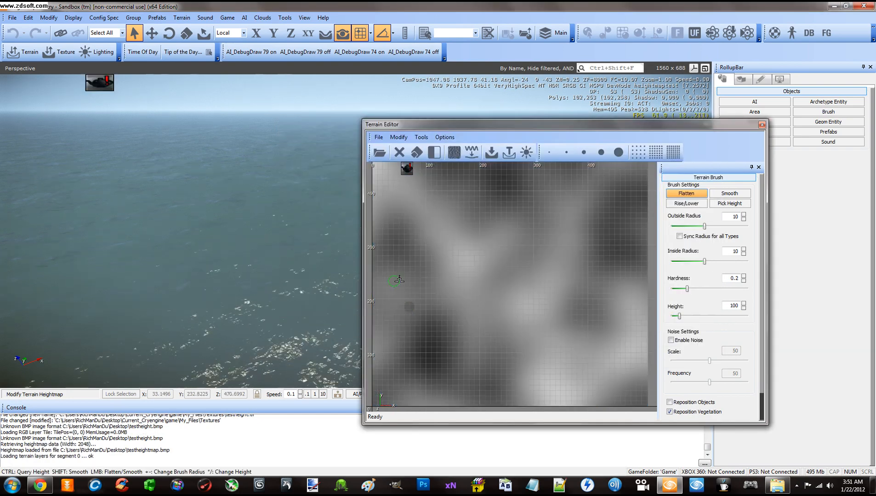
# - Fly around the imported terrain to examine the shape and steepness of its peaks
pyautogui.moveTo(286, 267); pyautogui.dragTo(287, 267, button='right')
pyautogui.hotkey('shift', 'w')
pyautogui.hotkey('shift', 'w')
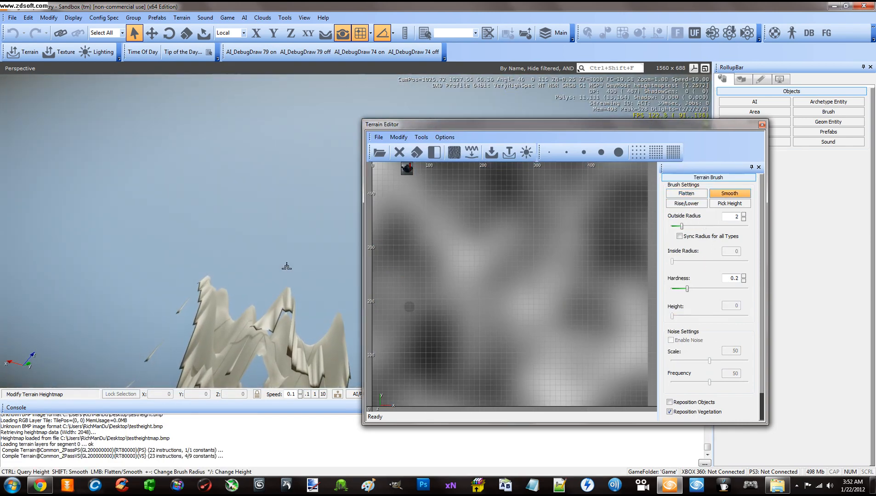
pyautogui.click(323, 396)
pyautogui.press('w')
pyautogui.moveTo(311, 360); pyautogui.dragTo(289, 334, button='right')
pyautogui.press('s')
pyautogui.hotkey('shift', 's')
pyautogui.hotkey('shift', 'w')
pyautogui.press('w')
pyautogui.press('w')
pyautogui.hotkey('shift', 's')
pyautogui.hotkey('shift', 'd')
pyautogui.hotkey('shift', 'w')
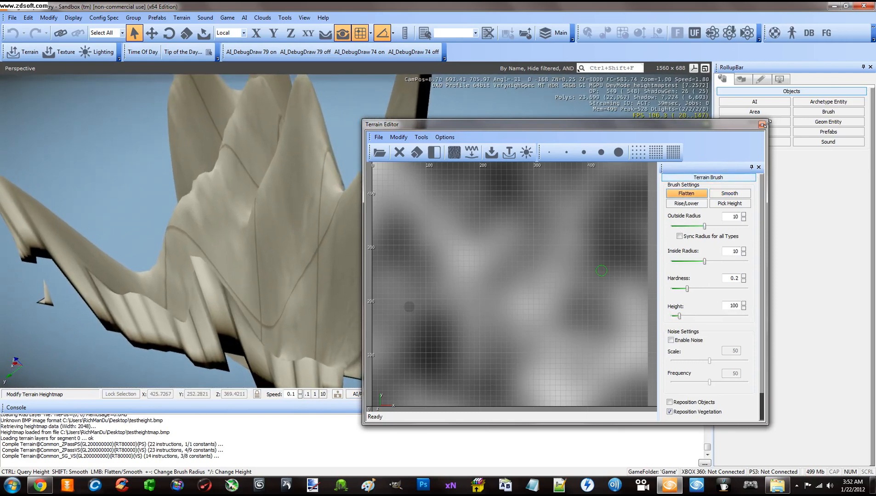
# - Close the Terrain Editor and examine the mountain slopes up close in the unobstructed perspective view
pyautogui.click(762, 125)
pyautogui.moveTo(515, 214); pyautogui.dragTo(515, 214, button='right')
pyautogui.hotkey('shift', 'w')
pyautogui.hotkey('shift', 'd')
pyautogui.hotkey('shift', 'w')
pyautogui.hotkey('shift', 'a')
pyautogui.hotkey('shift', 'w')
pyautogui.hotkey('shift', 'd')
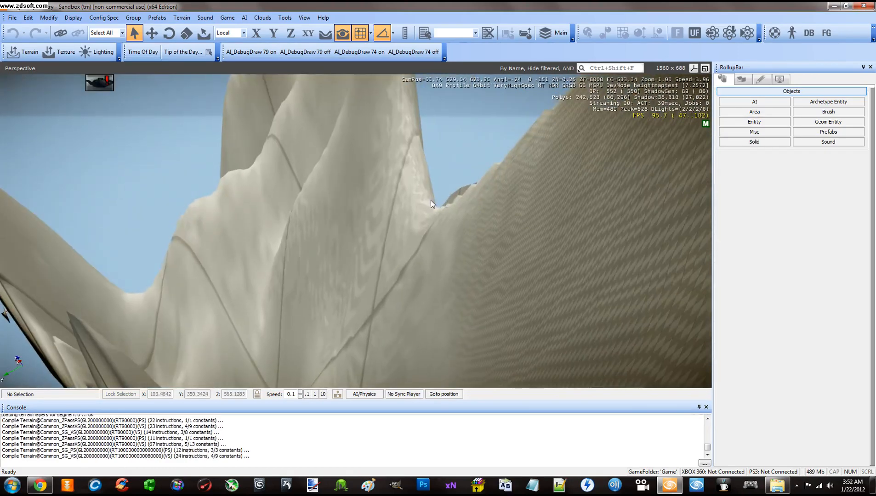
pyautogui.moveTo(484, 166); pyautogui.dragTo(483, 165, button='right')
pyautogui.press('s')
pyautogui.press('w')
pyautogui.press('w')
pyautogui.press('s')
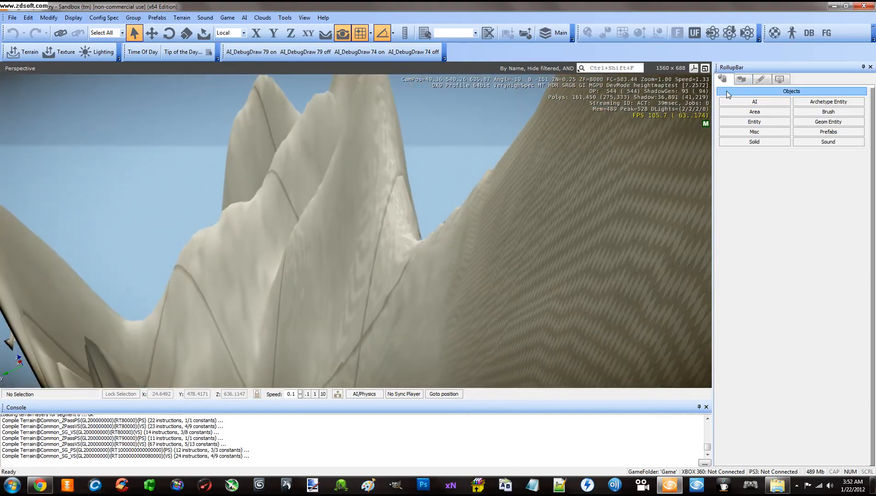
# - Flatten a stretch of the steep slopes across the valley using terrain brush radii of 10 and height 100
pyautogui.click(740, 80)
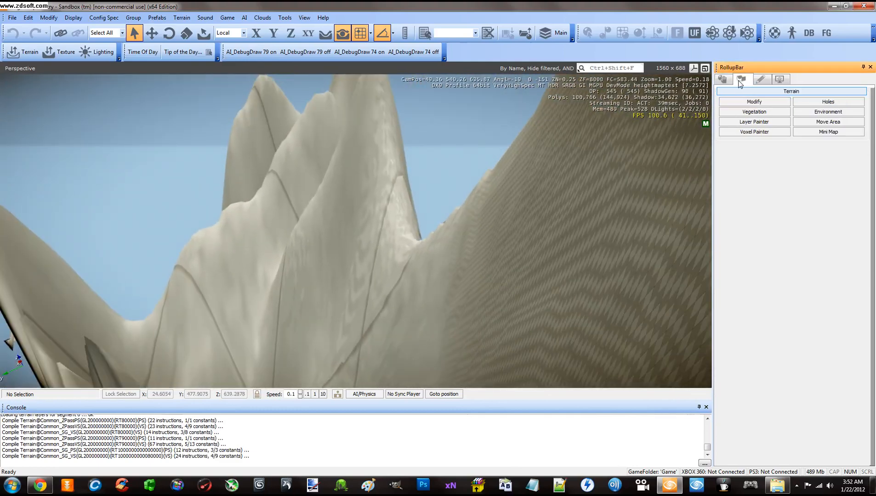
pyautogui.click(754, 102)
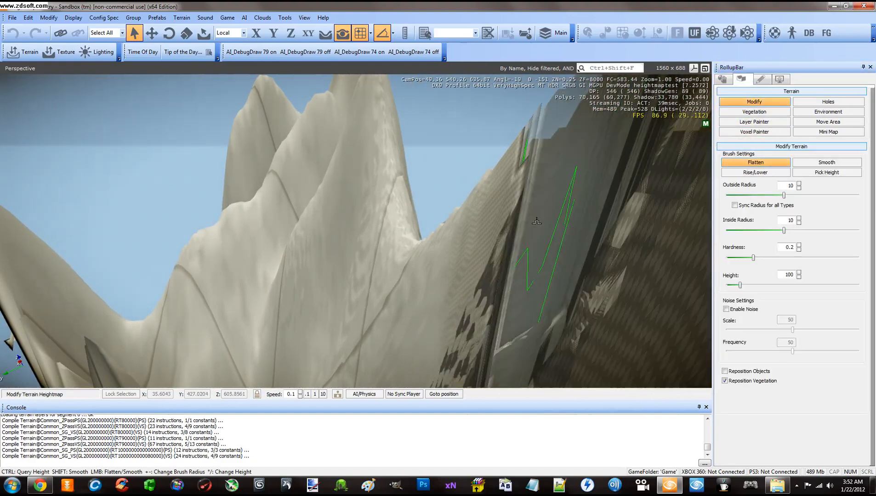
pyautogui.moveTo(536, 221)
pyautogui.mouseDown()
pyautogui.moveTo(404, 267)
pyautogui.moveTo(344, 275)
pyautogui.moveTo(298, 305)
pyautogui.moveTo(386, 333)
pyautogui.mouseUp()
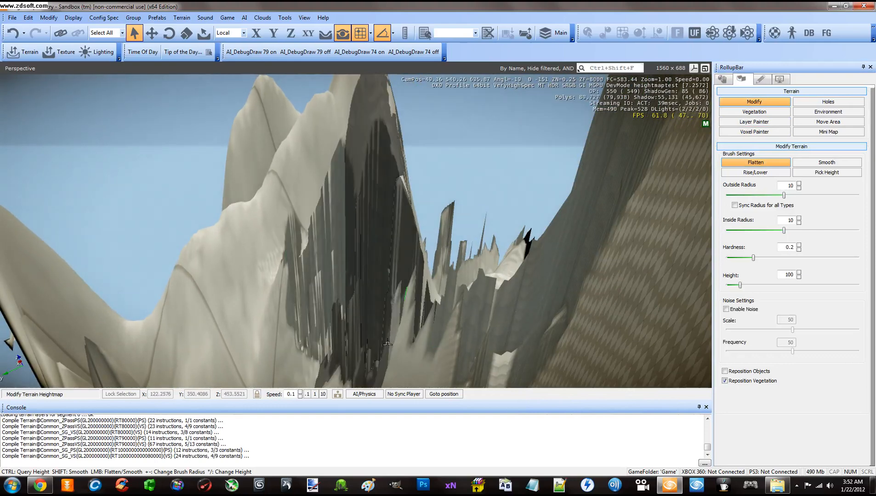
# - Smooth the jagged flattened slopes with the terrain Smooth brush at an outside radius of 151.35
pyautogui.click(809, 164)
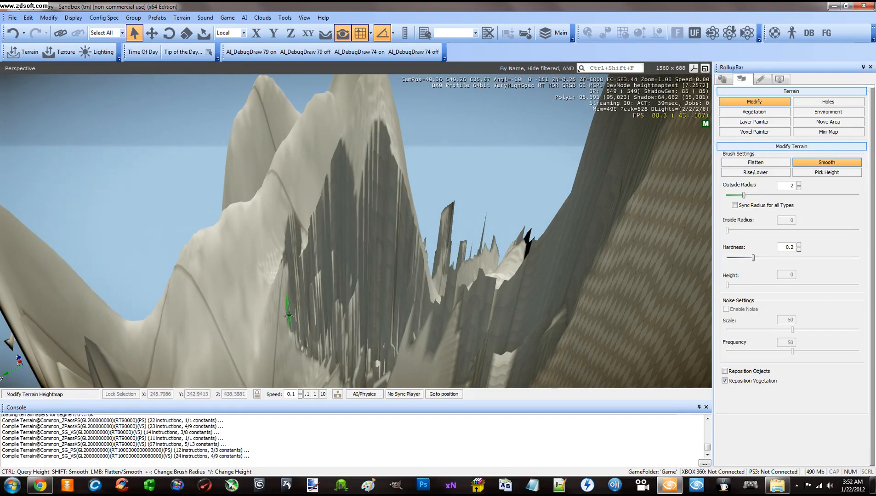
pyautogui.click(750, 196)
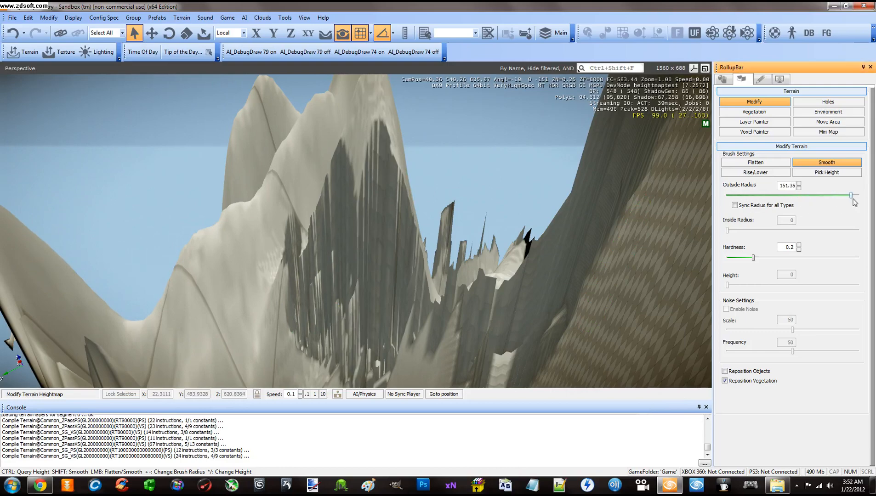
pyautogui.moveTo(359, 275); pyautogui.dragTo(308, 307)
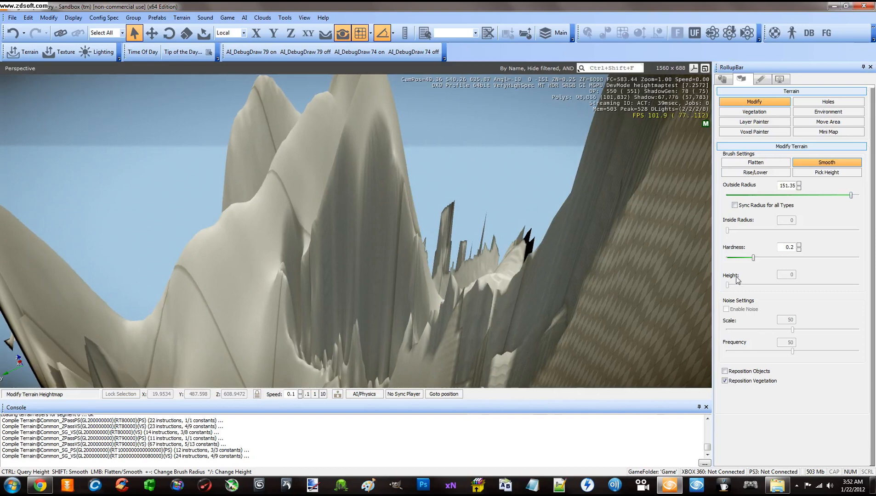
# - Raise the Smooth brush hardness to 1 and smooth the remaining jagged peaks, valley and nearby slope
pyautogui.moveTo(754, 259); pyautogui.dragTo(847, 259)
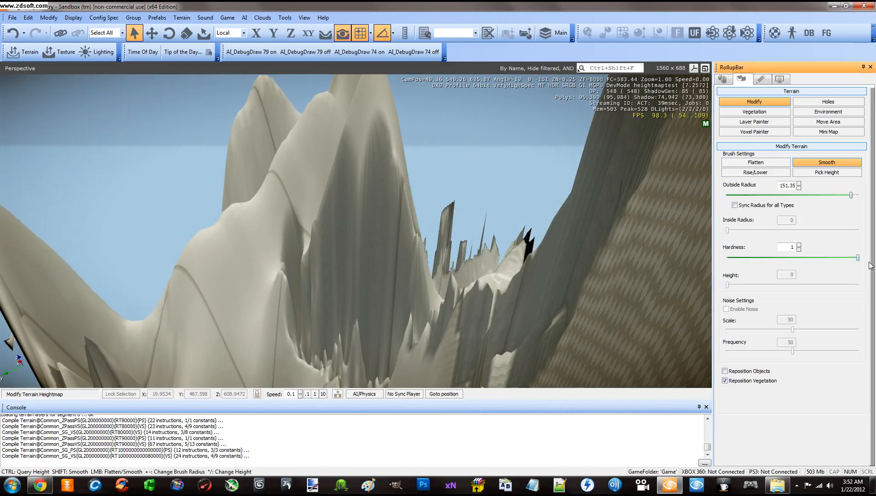
pyautogui.moveTo(390, 299)
pyautogui.mouseDown()
pyautogui.moveTo(338, 307)
pyautogui.moveTo(245, 299)
pyautogui.mouseUp()
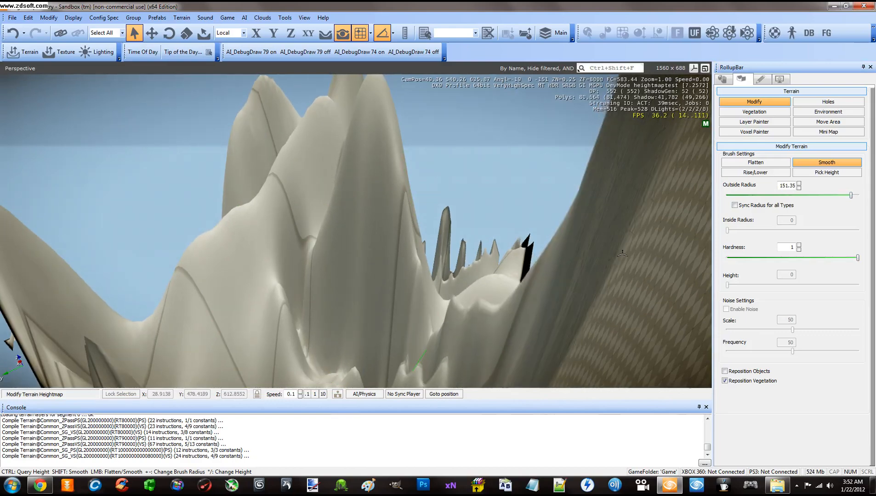
pyautogui.moveTo(627, 242); pyautogui.dragTo(635, 252)
pyautogui.moveTo(576, 316); pyautogui.dragTo(449, 229)
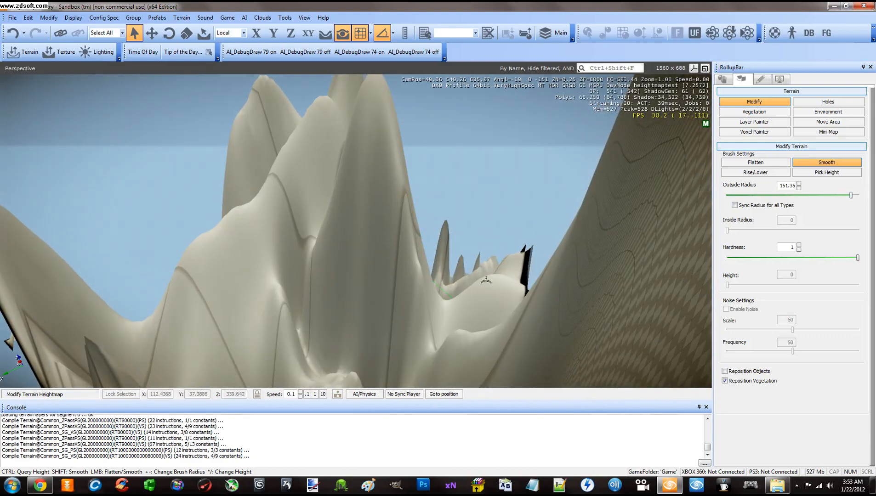
pyautogui.moveTo(461, 321)
pyautogui.mouseDown(button='right')
pyautogui.moveTo(460, 299)
pyautogui.moveTo(460, 319)
pyautogui.moveTo(470, 319)
pyautogui.moveTo(461, 321)
pyautogui.mouseUp(button='right')
pyautogui.press('w')
pyautogui.press('w')
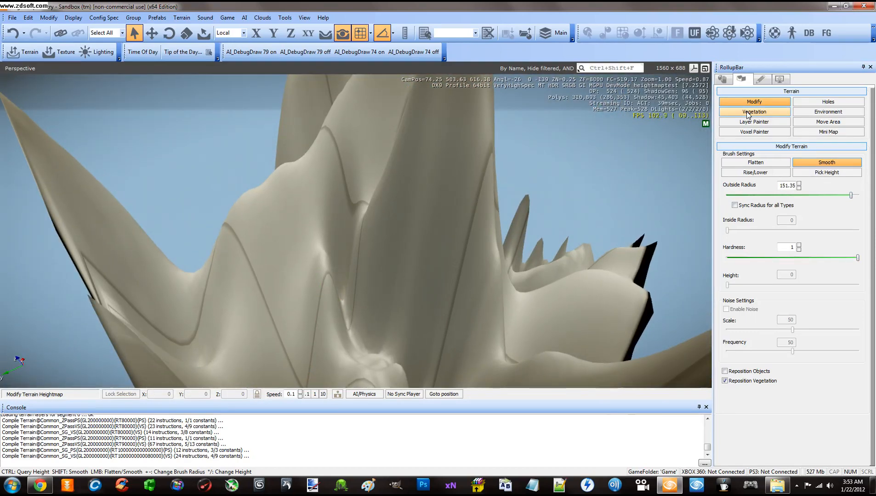
pyautogui.moveTo(427, 205); pyautogui.dragTo(336, 224, button='right')
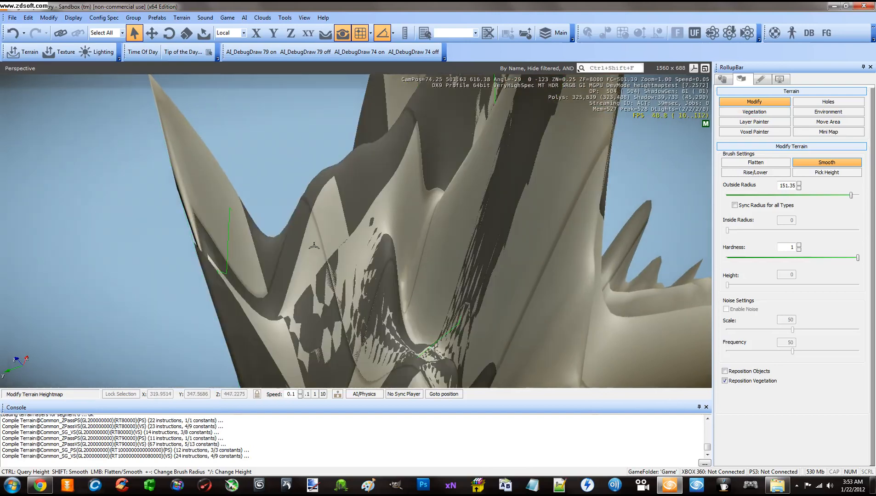
# - Generate the terrain's surface texture at 512 x 512
pyautogui.click(12, 17)
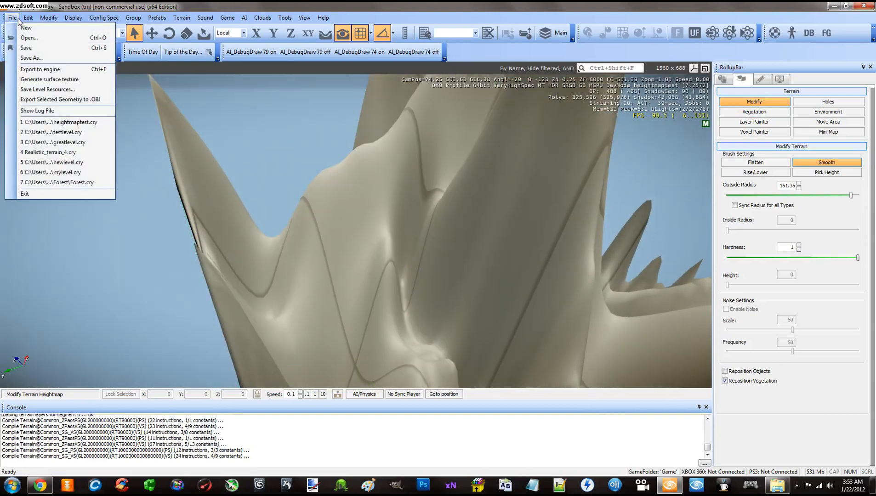
pyautogui.click(45, 80)
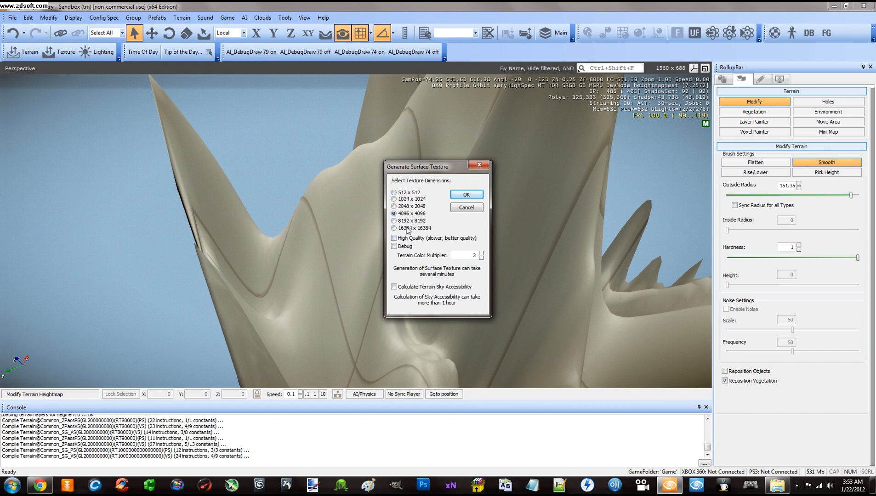
pyautogui.moveTo(425, 171)
pyautogui.mouseDown()
pyautogui.moveTo(407, 177)
pyautogui.moveTo(434, 159)
pyautogui.mouseUp()
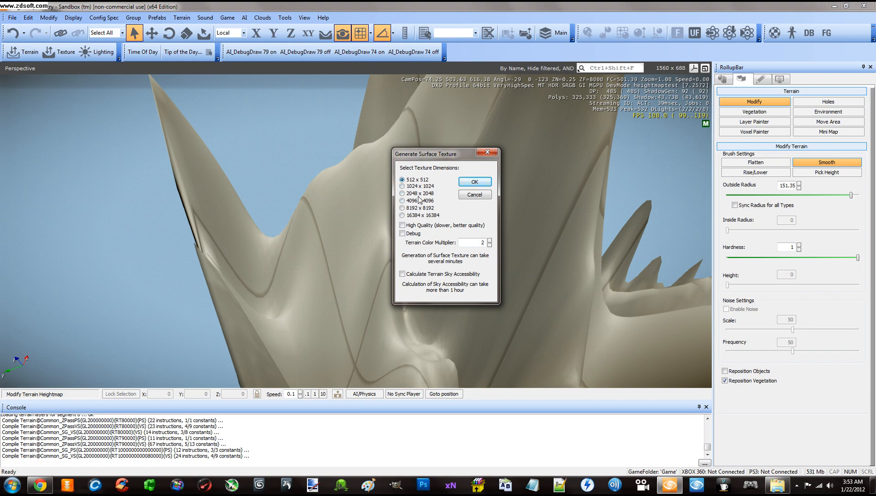
pyautogui.click(462, 180)
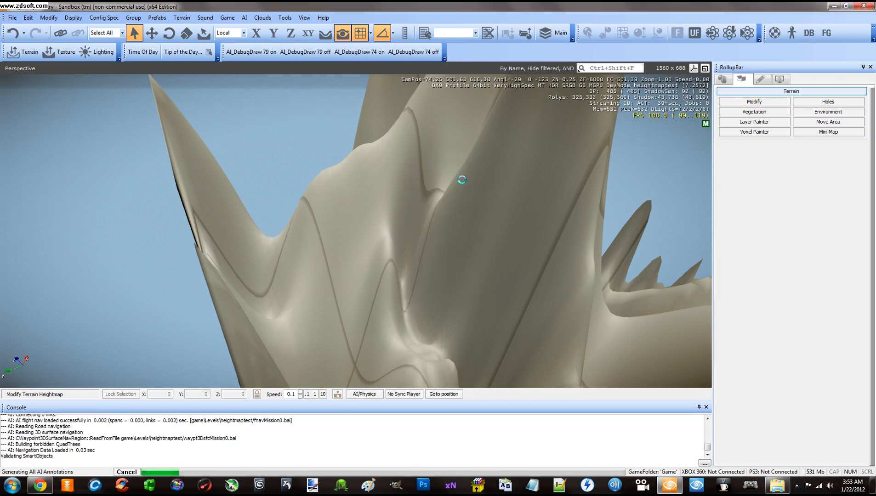
pyautogui.moveTo(428, 192); pyautogui.dragTo(426, 194, button='right')
pyautogui.press('w')
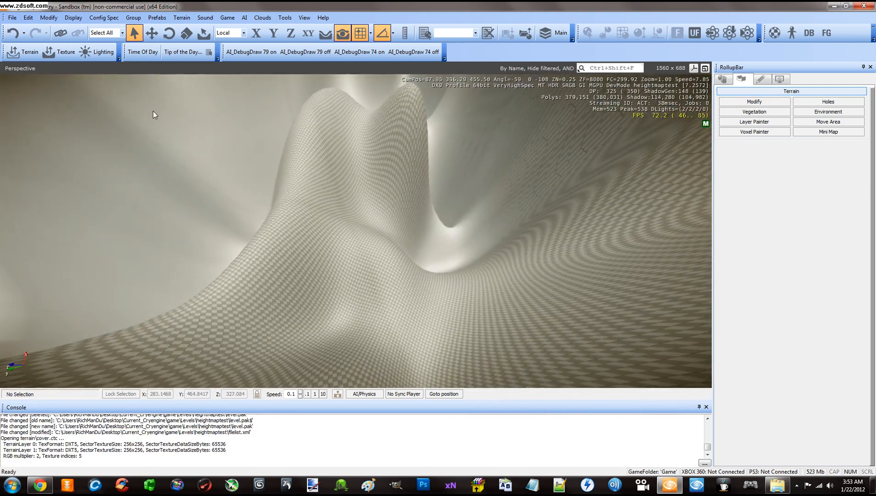
# - Save the heightmaptest level, identifying it with the Global Share project
pyautogui.click(12, 18)
pyautogui.click(31, 58)
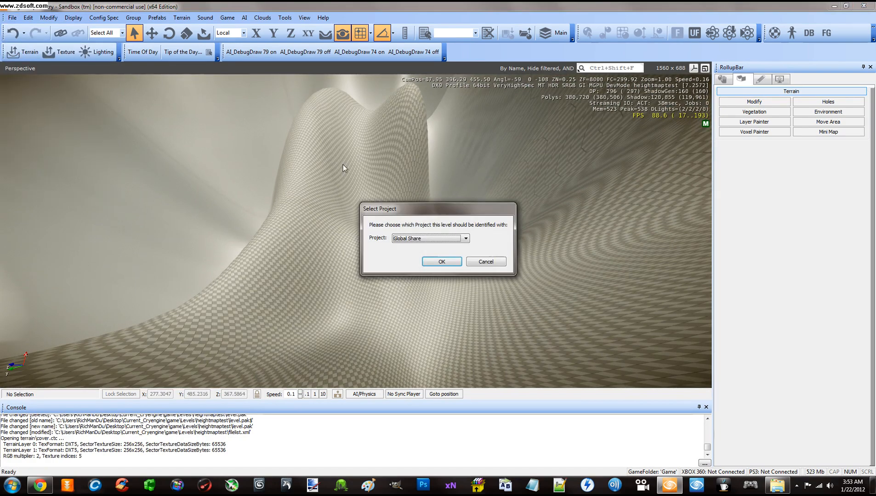
pyautogui.click(440, 261)
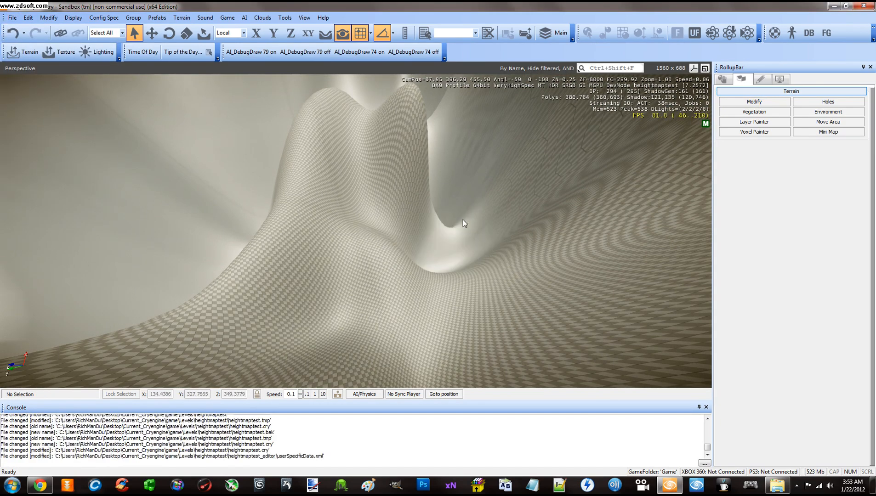
pyautogui.moveTo(463, 220); pyautogui.dragTo(439, 240, button='right')
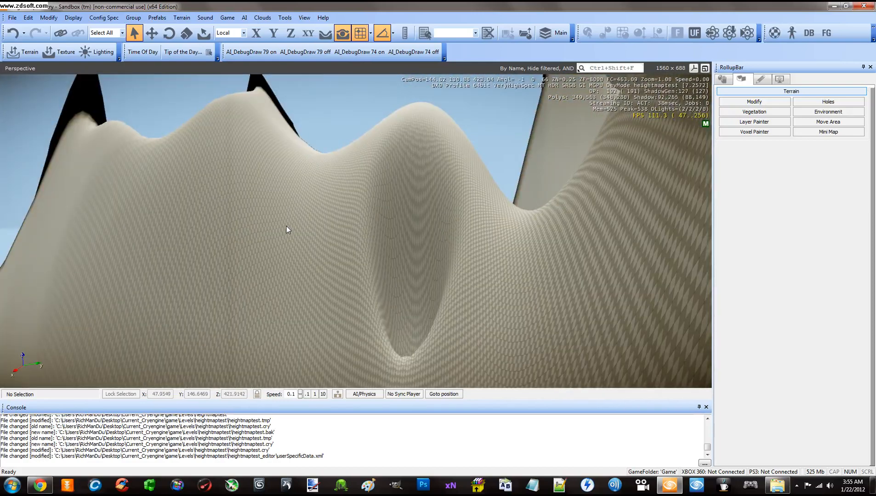